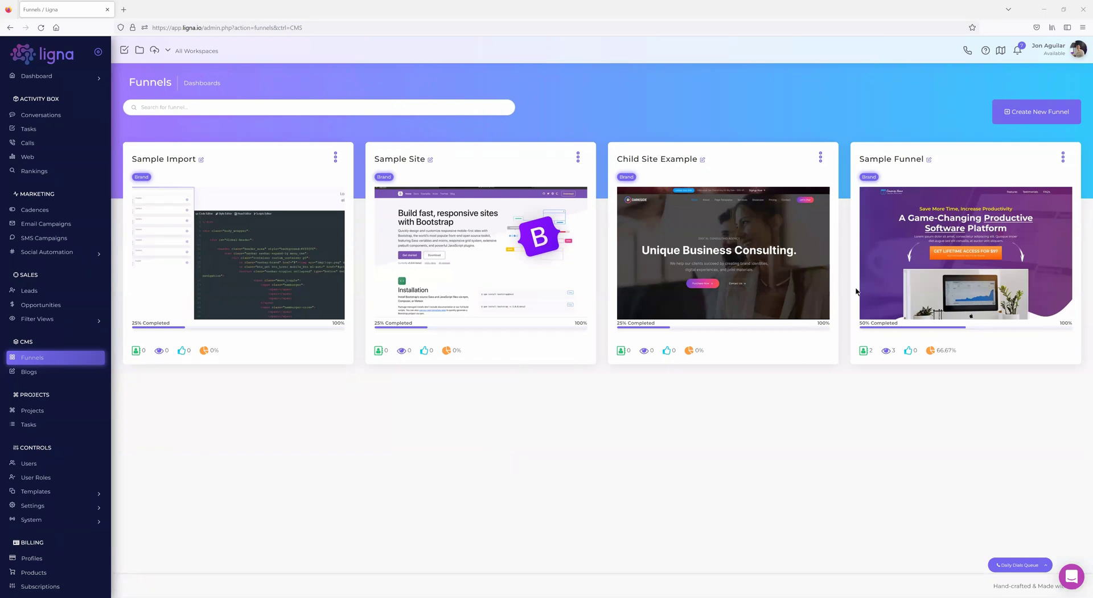
- Open the new-funnel template gallery and start naming a funnel in the Bootstrap card's Funnel Name field
left_click(1034, 113)
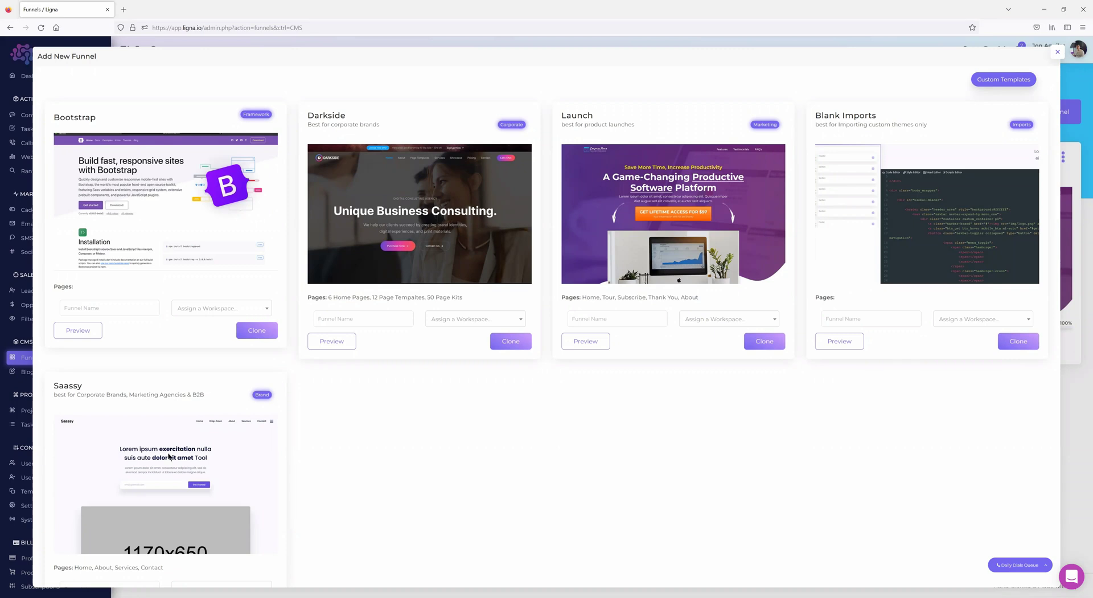
left_click(74, 307)
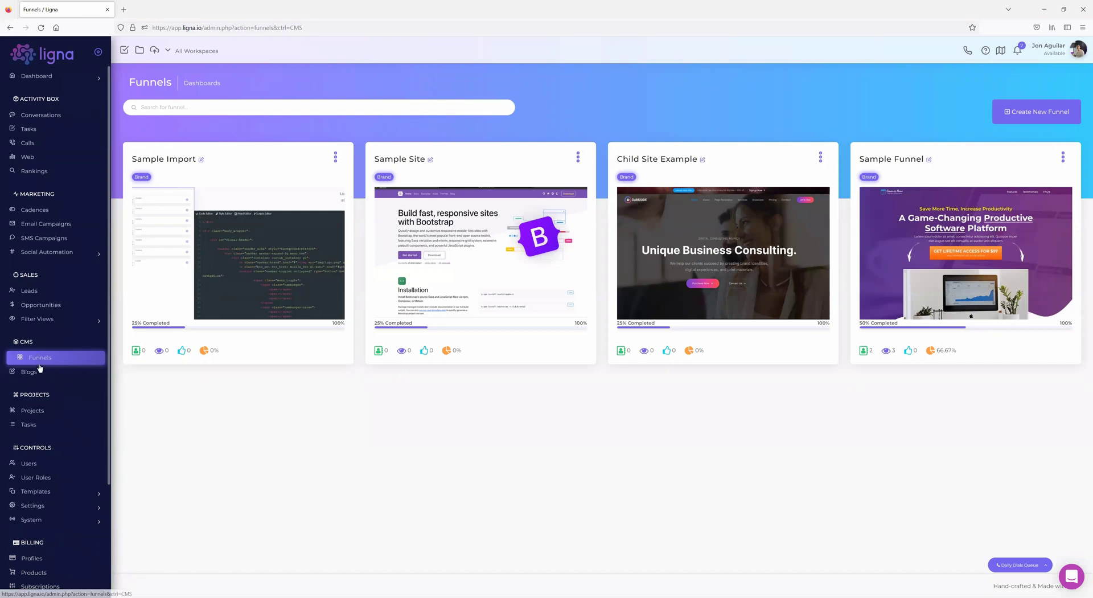
- Expand the sidebar Templates menu to show the funnel, email, SMS, meeting and workflow template categories
left_click(57, 491)
scroll(51, 475, "down", 1)
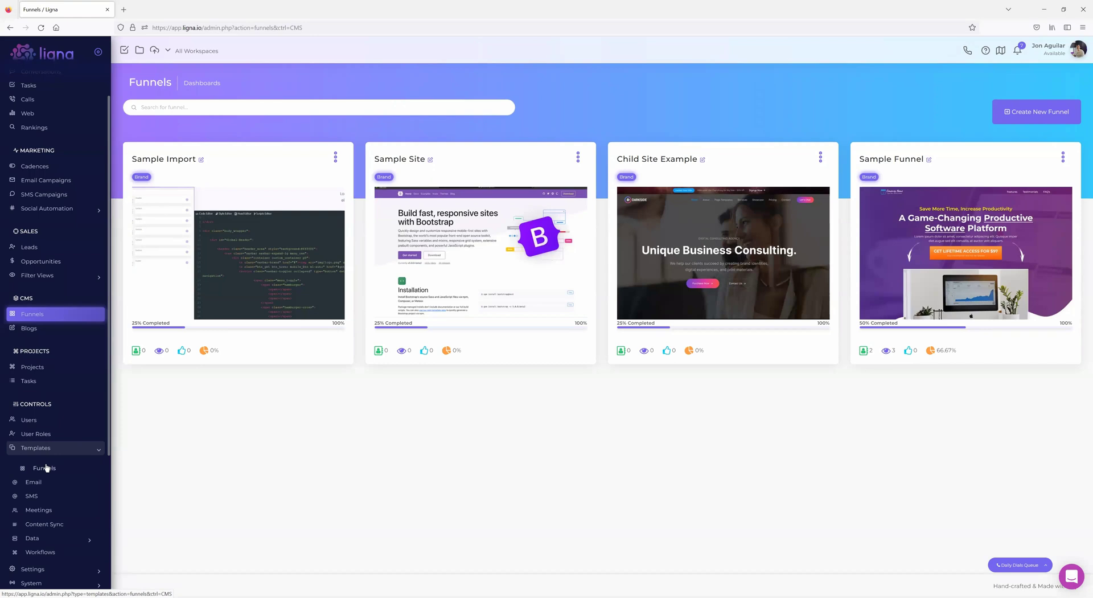
left_click(1029, 121)
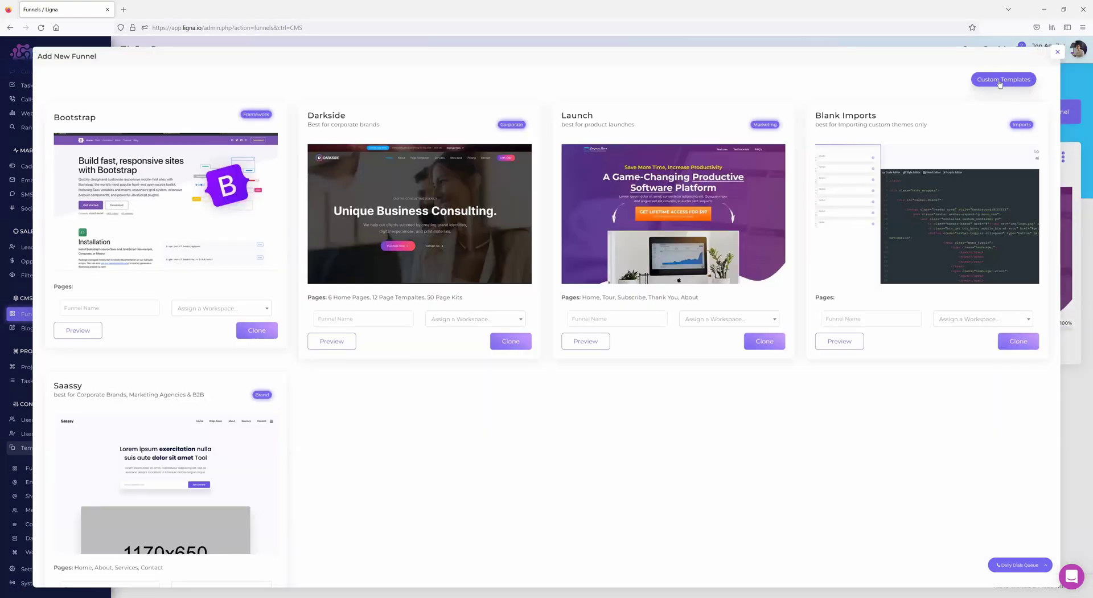
left_click(1000, 84)
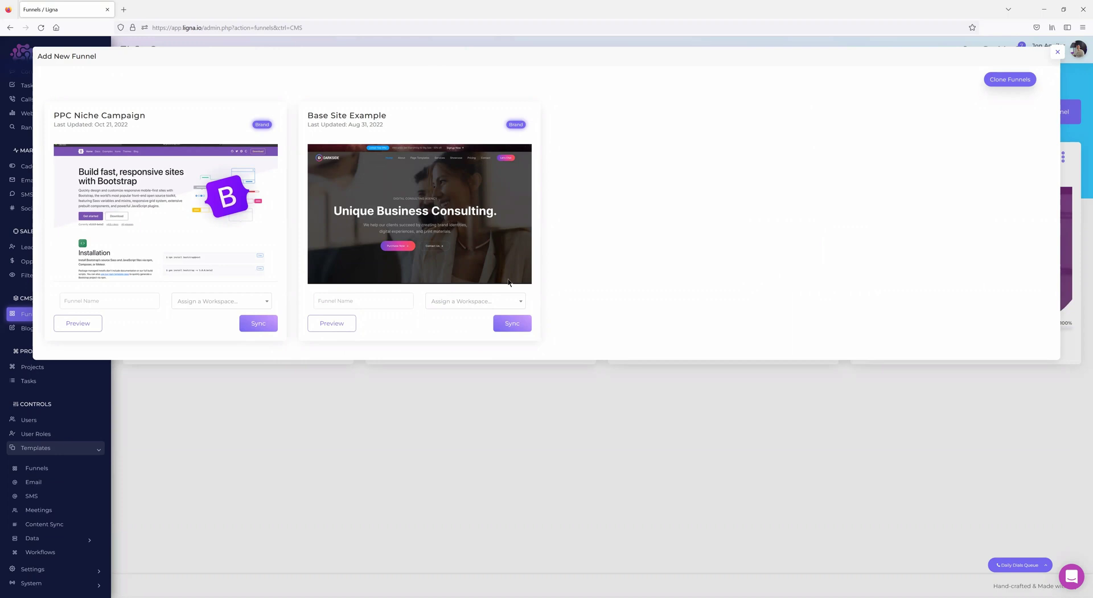
left_click(1057, 53)
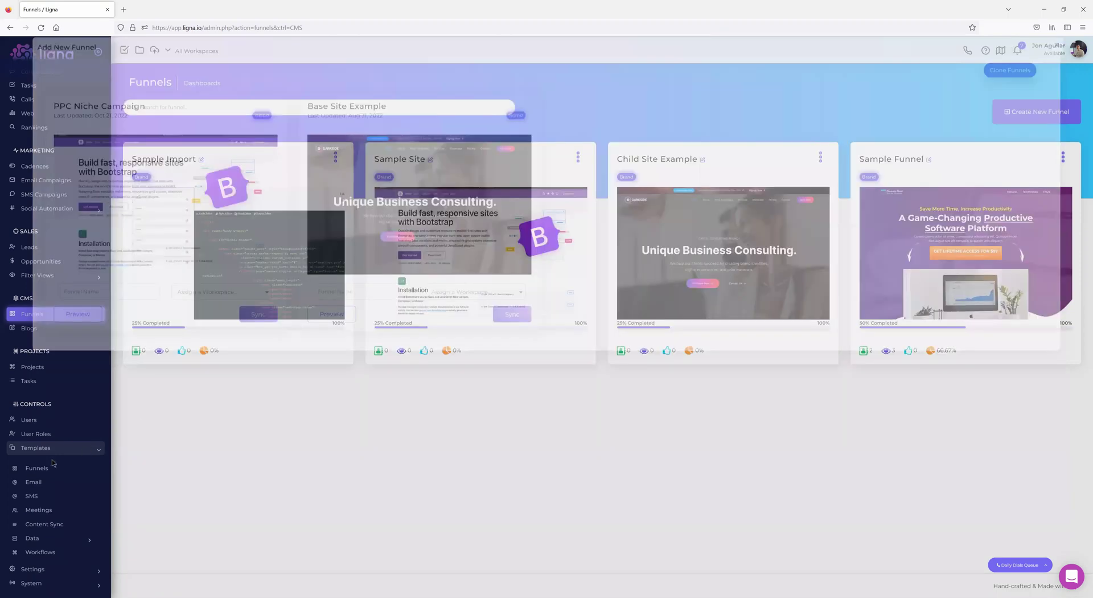
left_click(43, 468)
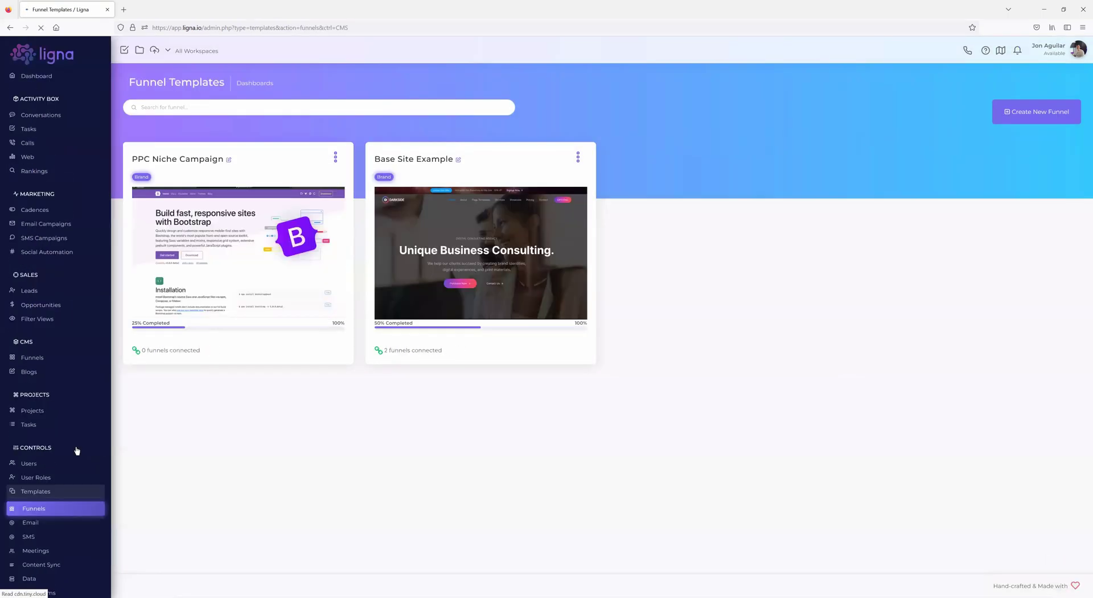
left_click(335, 157)
left_click(317, 187)
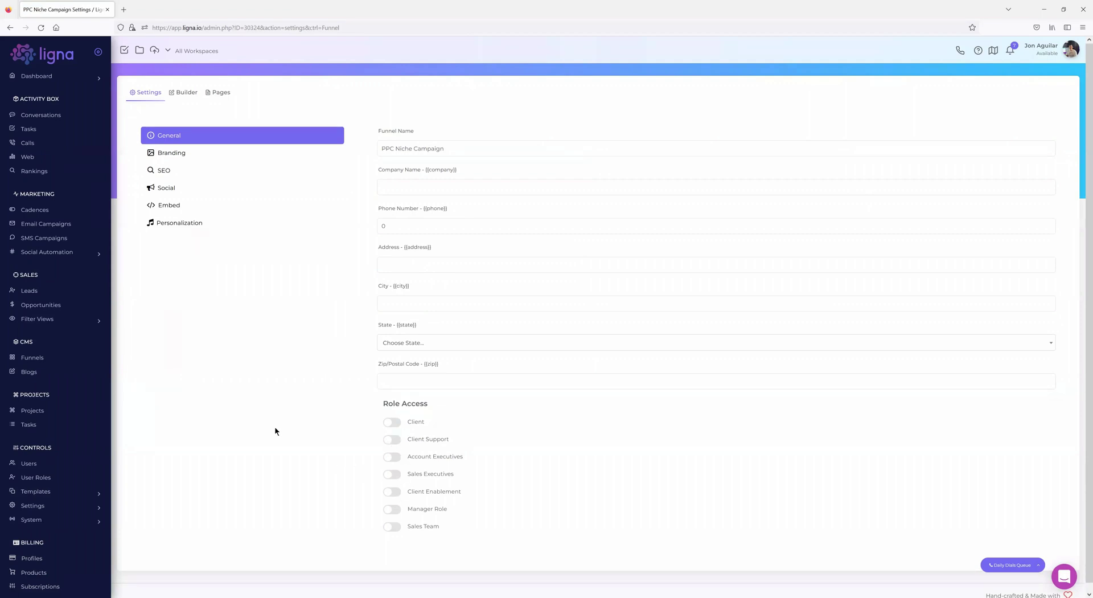
left_click(39, 359)
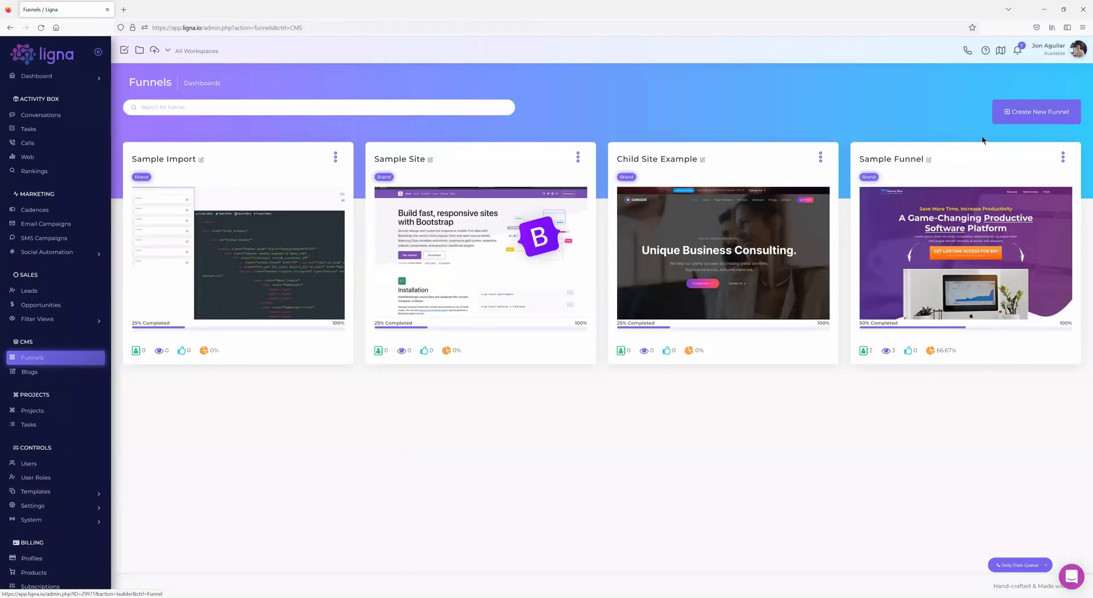
- Reopen the Add New Funnel dialog and switch to Clone Funnels to list Bootstrap, Darkside and Launch
left_click(1027, 111)
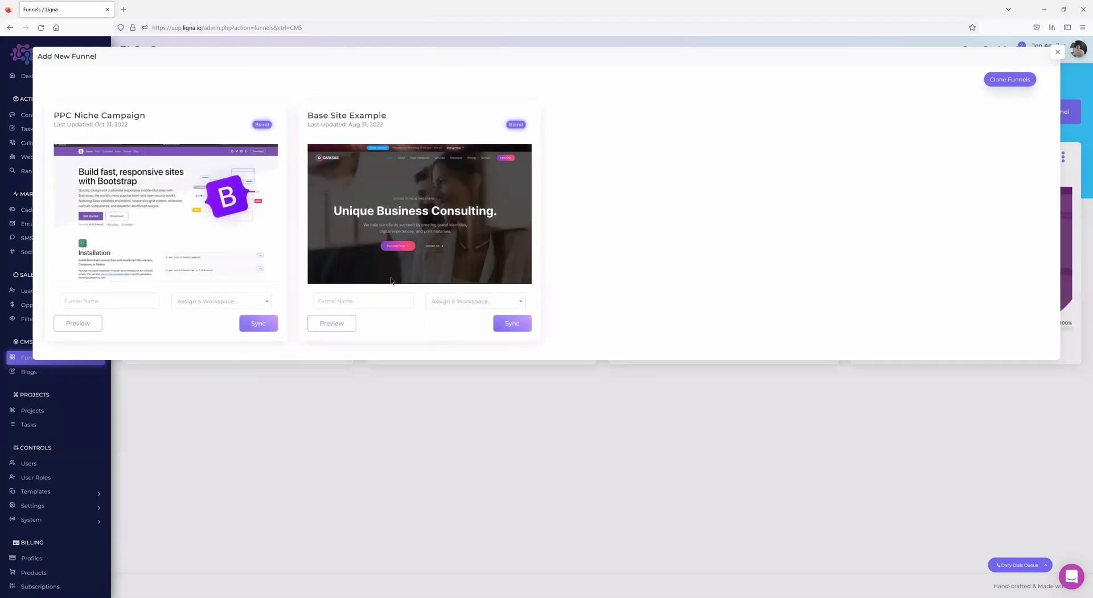
left_click(1058, 52)
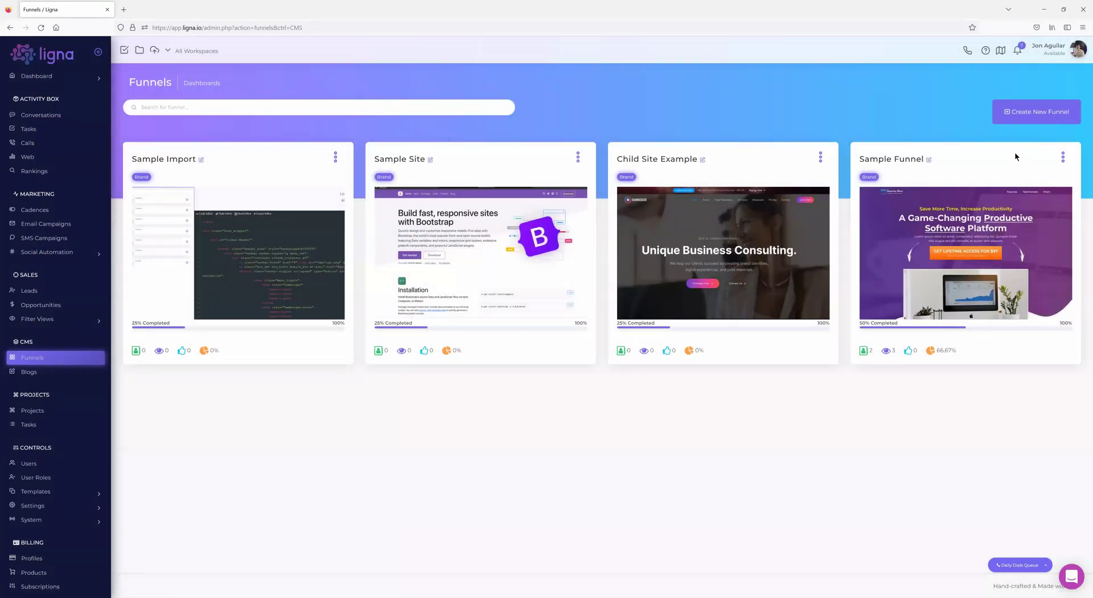
left_click(1005, 112)
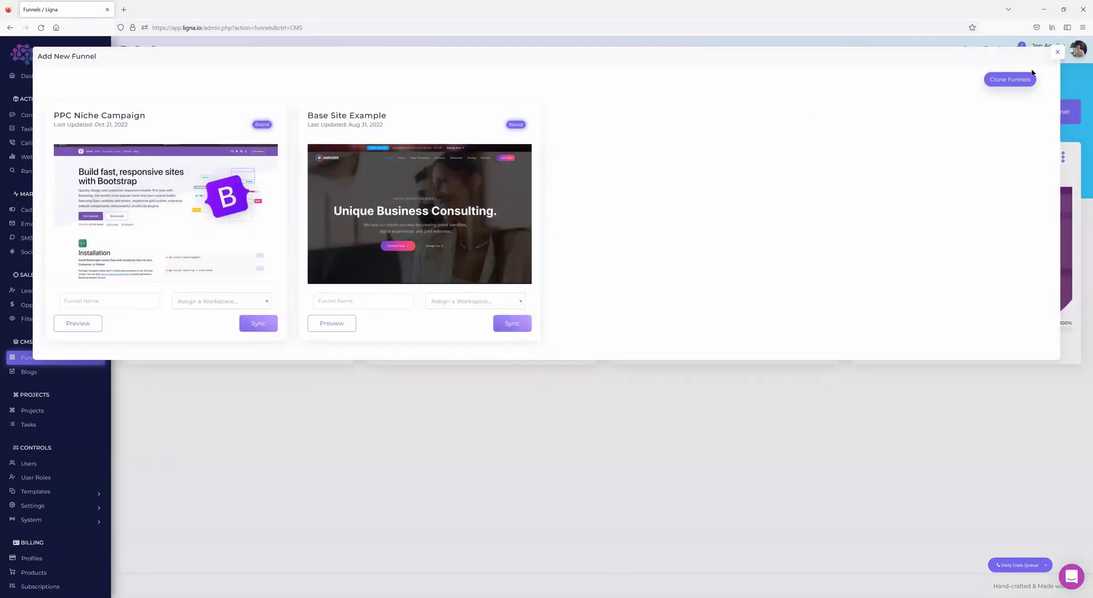
left_click(1021, 81)
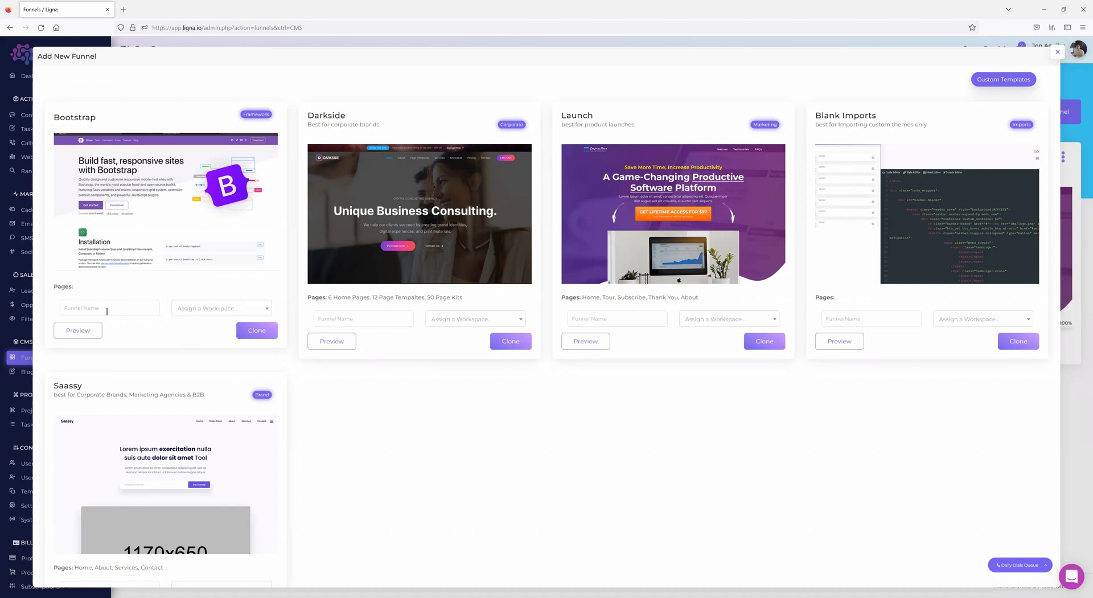
- Name the Bootstrap template 'Sample Builder' and clone it as a new funnel
left_click(87, 310)
type("Sample Builder")
left_click(256, 331)
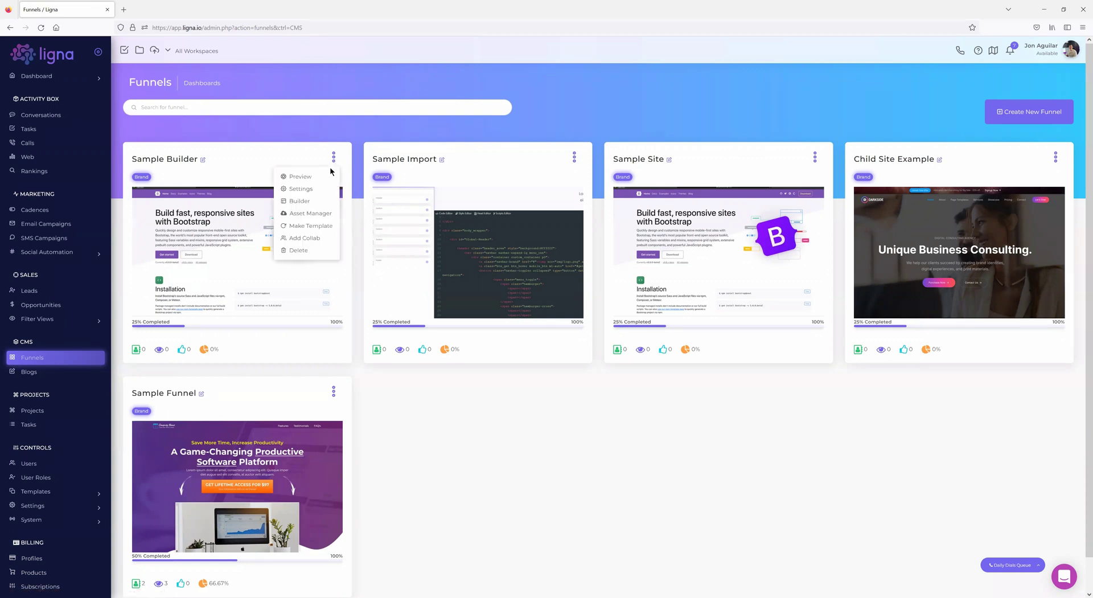
left_click(322, 177)
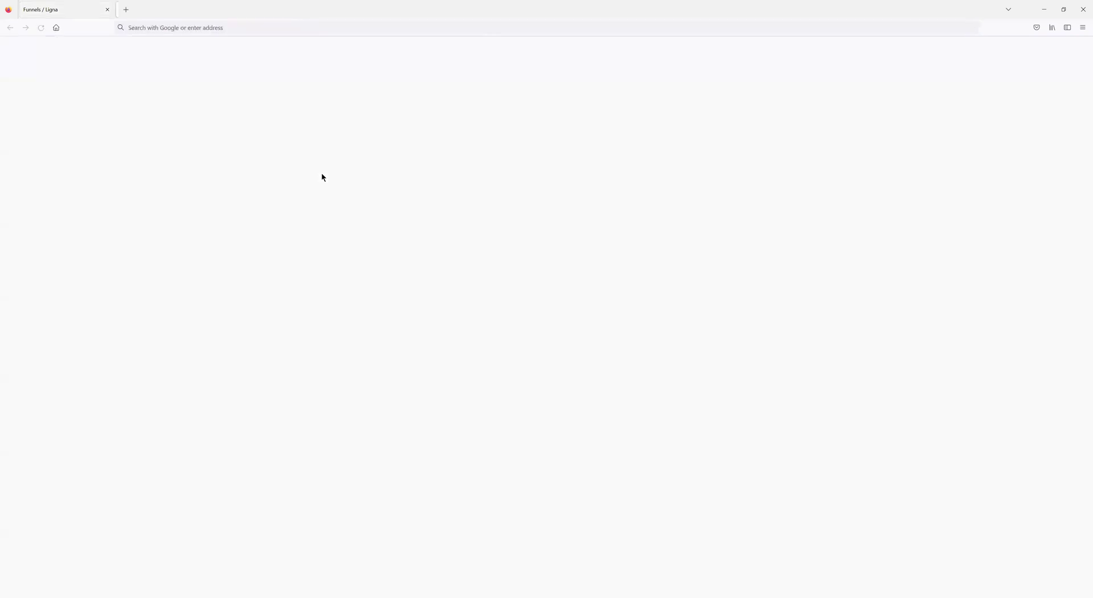
scroll(336, 330, "down", 12)
scroll(336, 330, "up", 10)
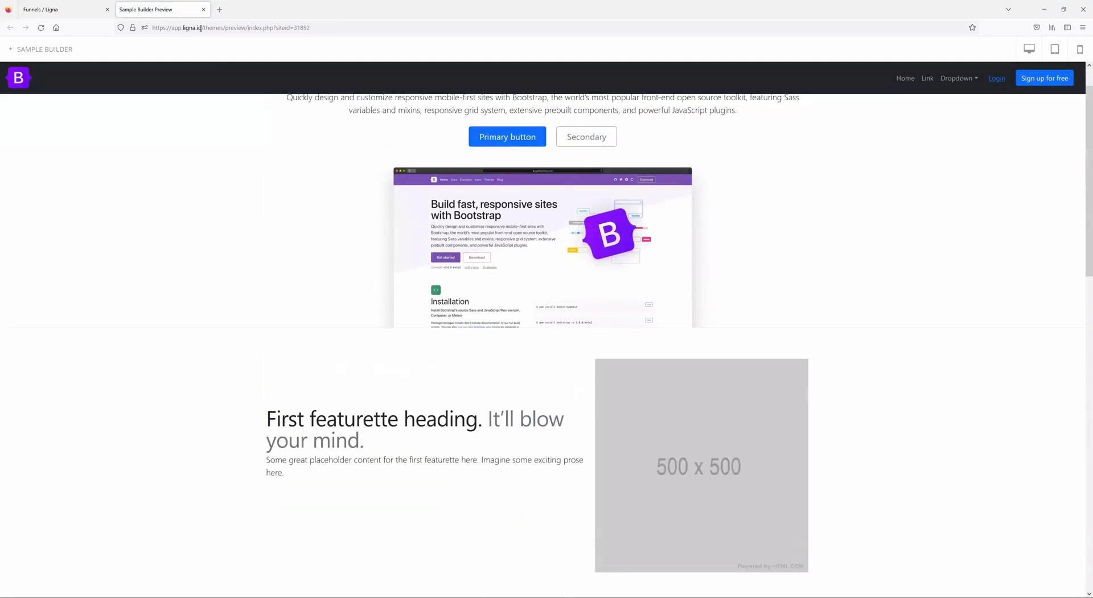
left_click(204, 10)
left_click(334, 163)
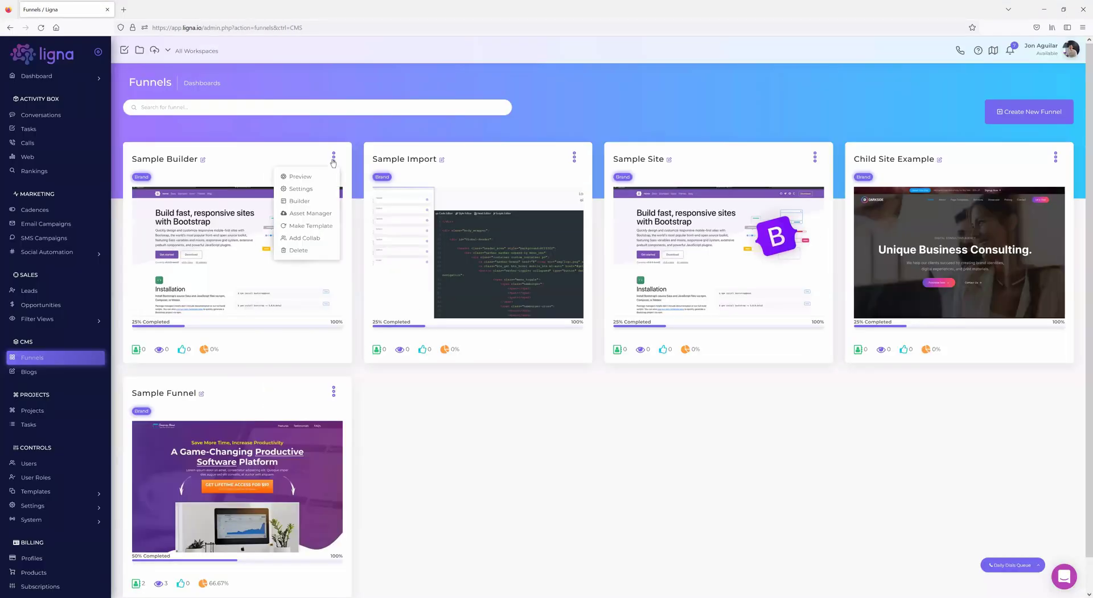
left_click(308, 191)
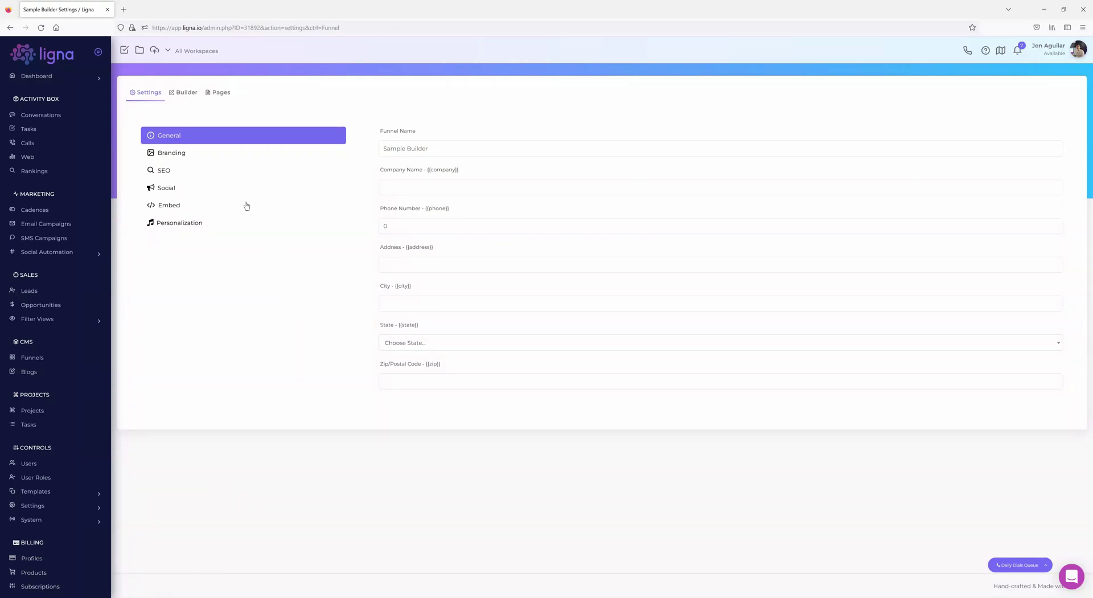
- Browse the Branding, SEO, Social, Embed and Personalization settings, then go back to the Funnels list
left_click(180, 153)
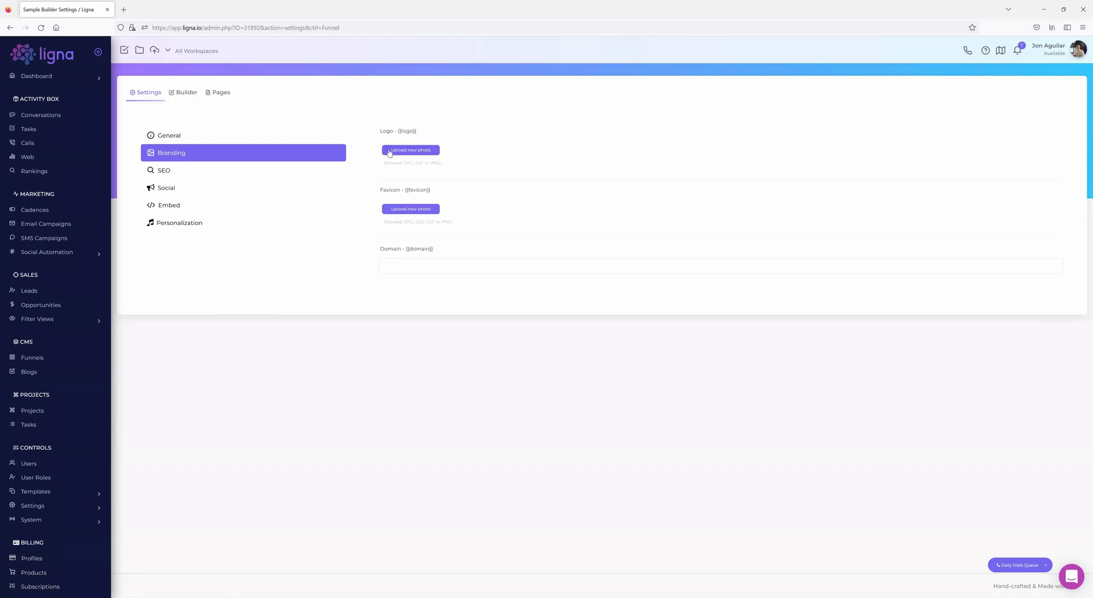
left_click(174, 172)
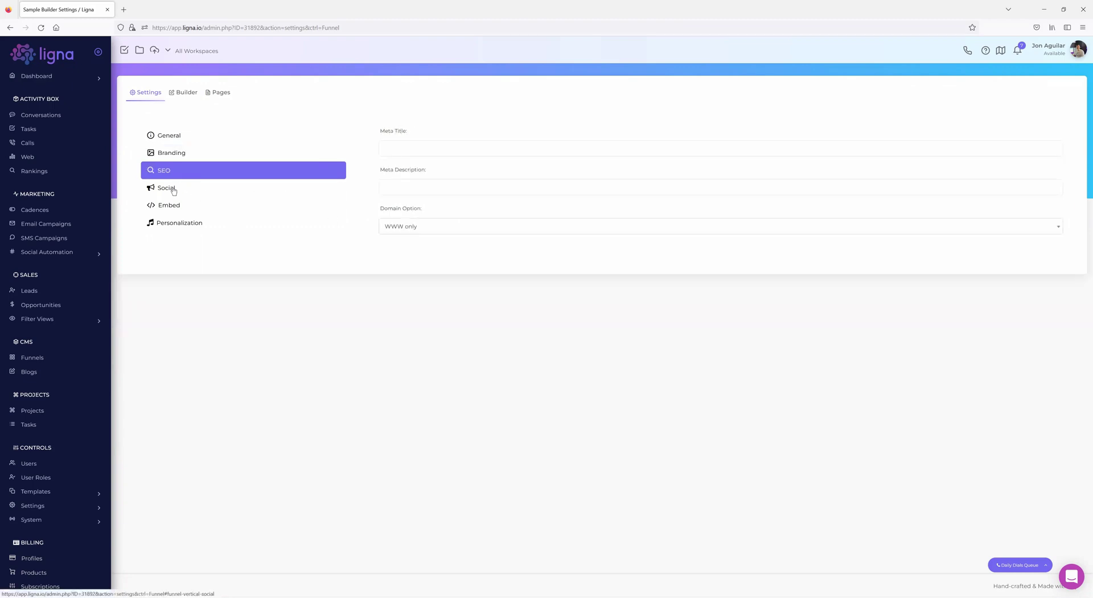
left_click(174, 190)
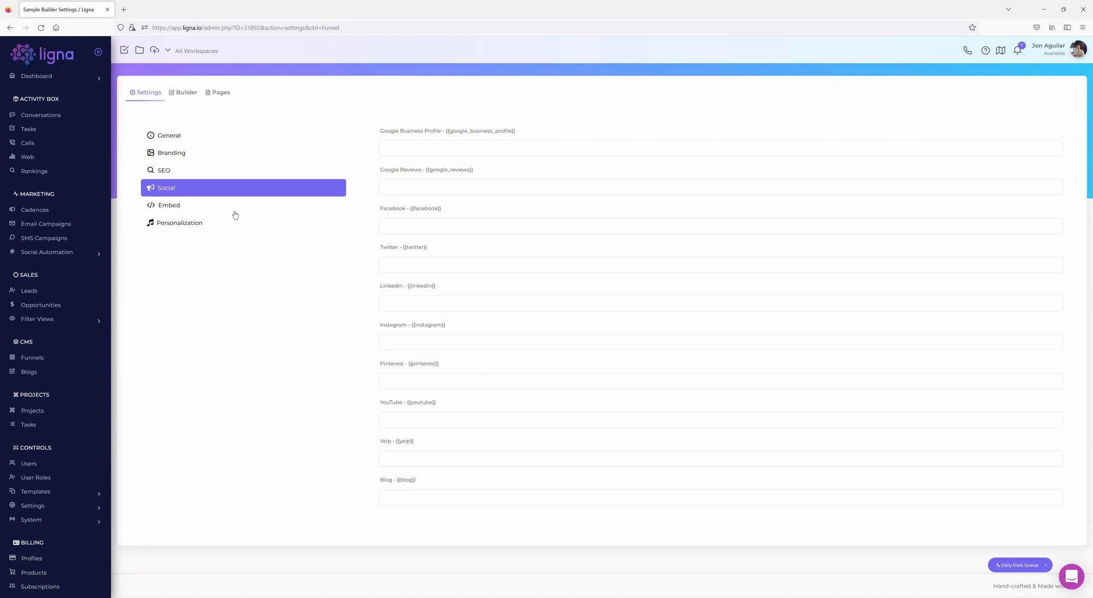
left_click(170, 206)
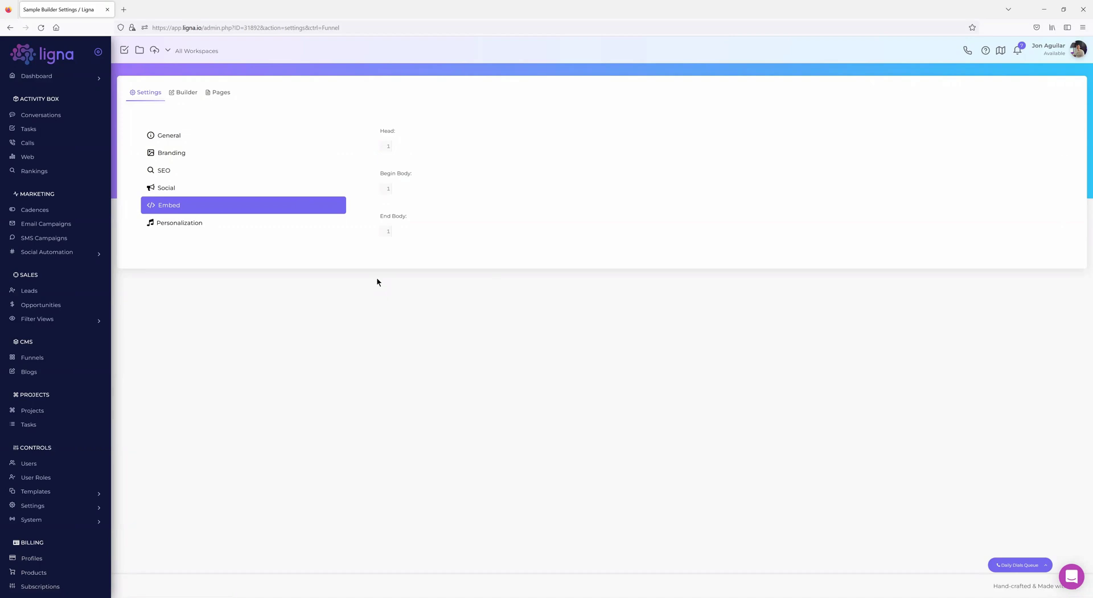
left_click(183, 224)
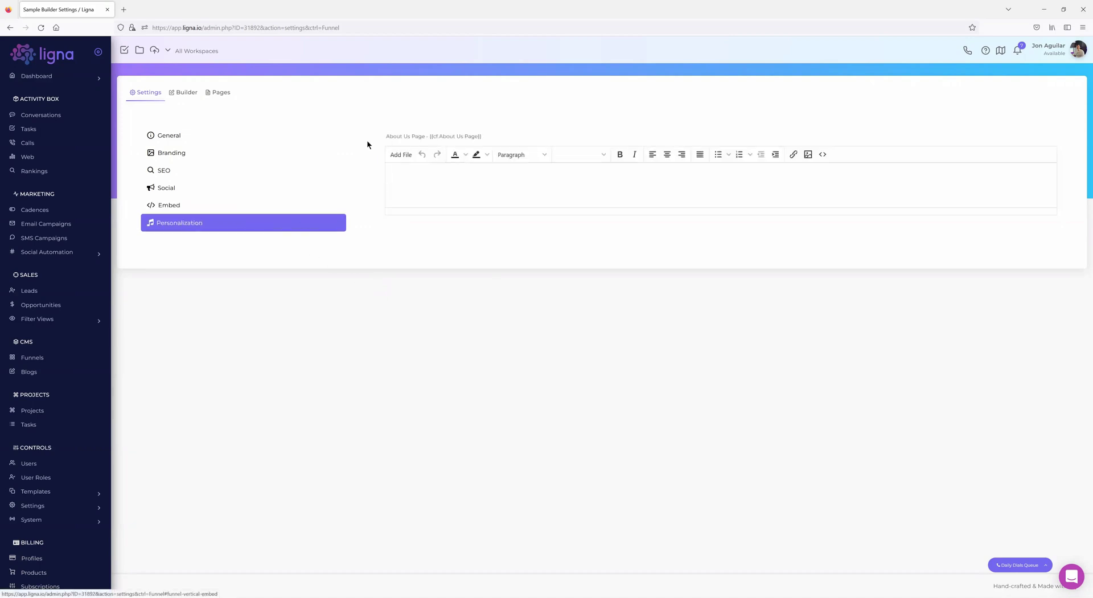
left_click(11, 29)
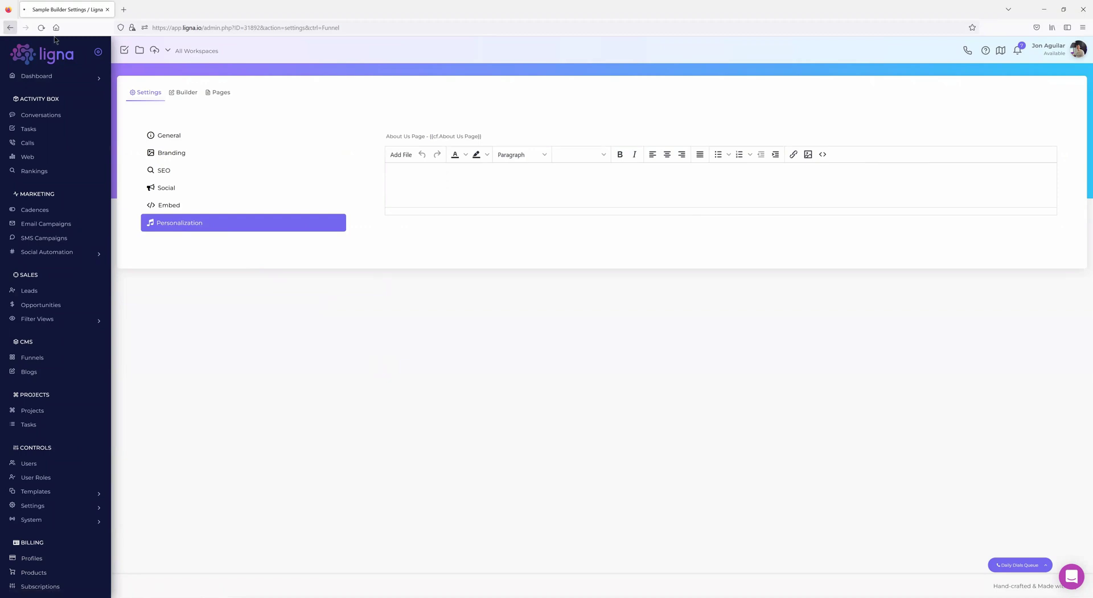
- Open Sample Builder's Asset Manager in a new tab and view the Images folder in the file browser
left_click(333, 159)
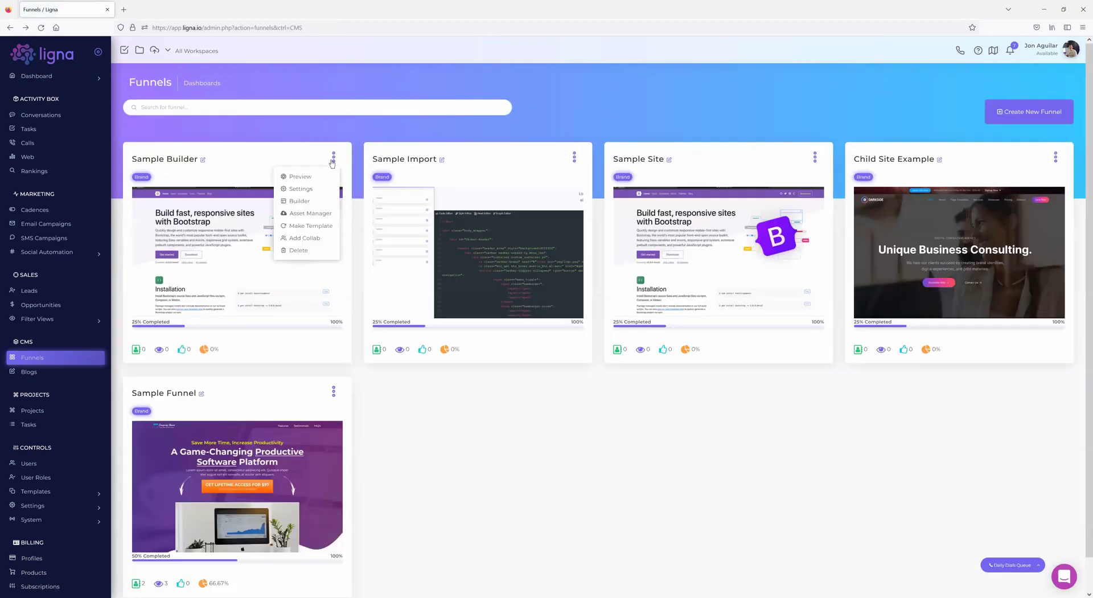
middle_click(311, 218)
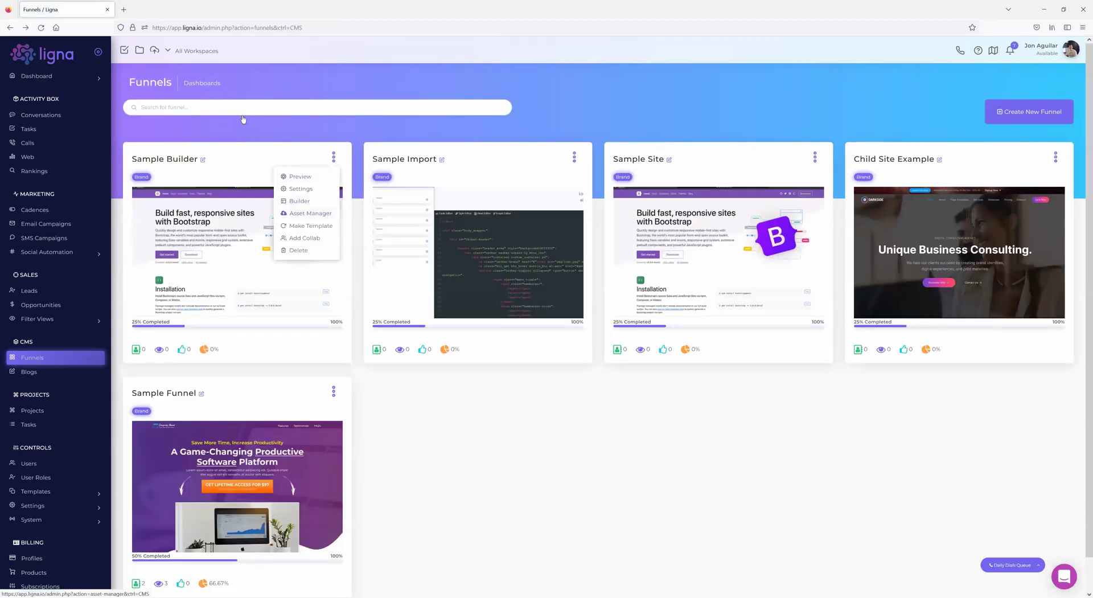
left_click(139, 50)
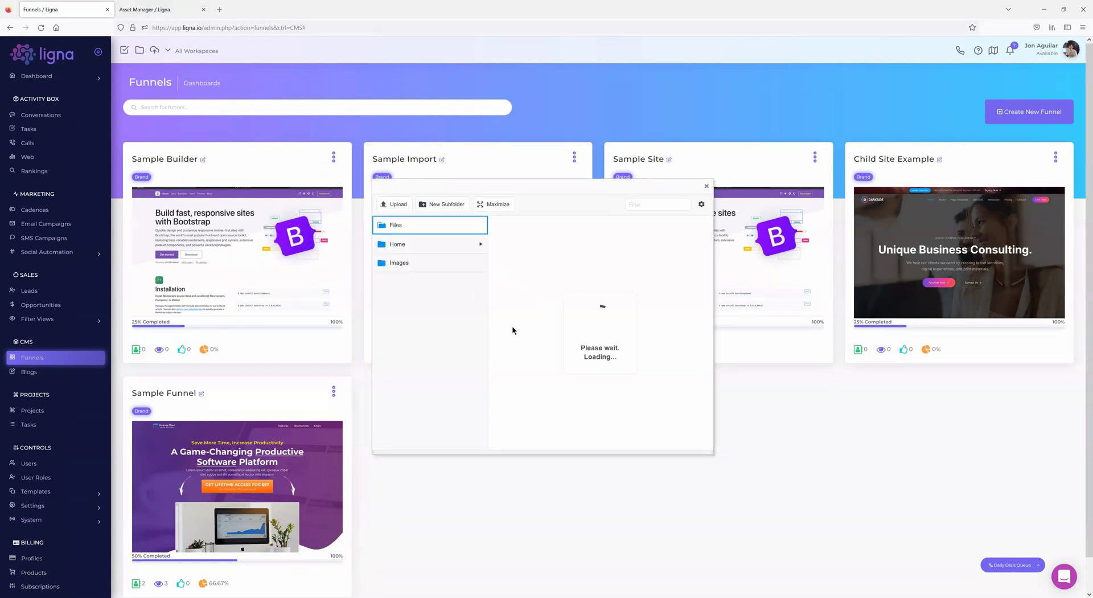
left_click(434, 263)
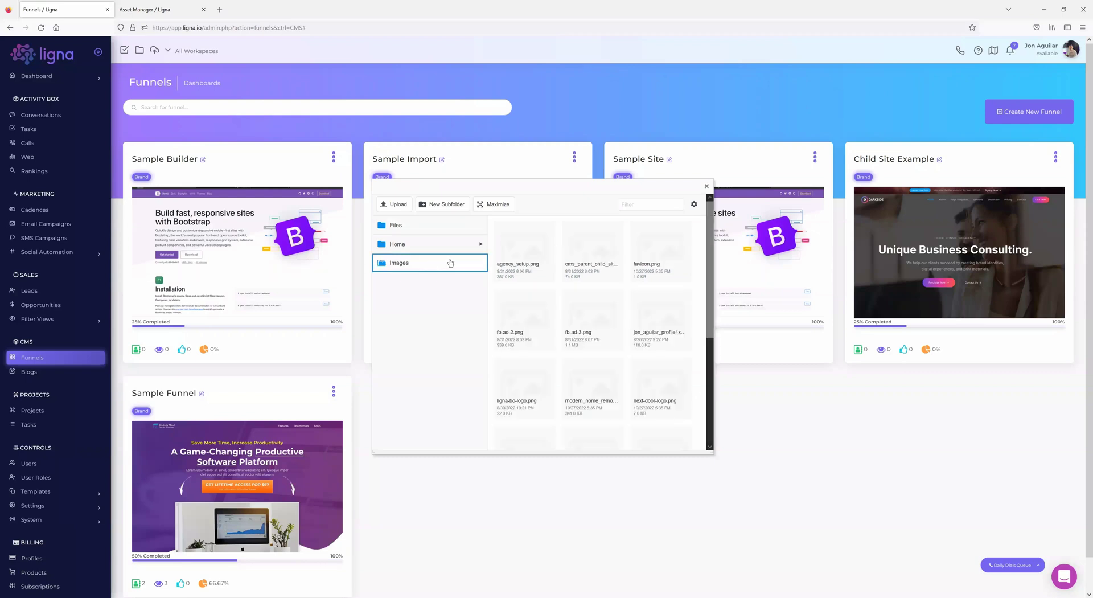
left_click(706, 188)
- In Asset Manager, open the images folder, visit Upload, select its relative path, then return to Funnels
left_click(158, 10)
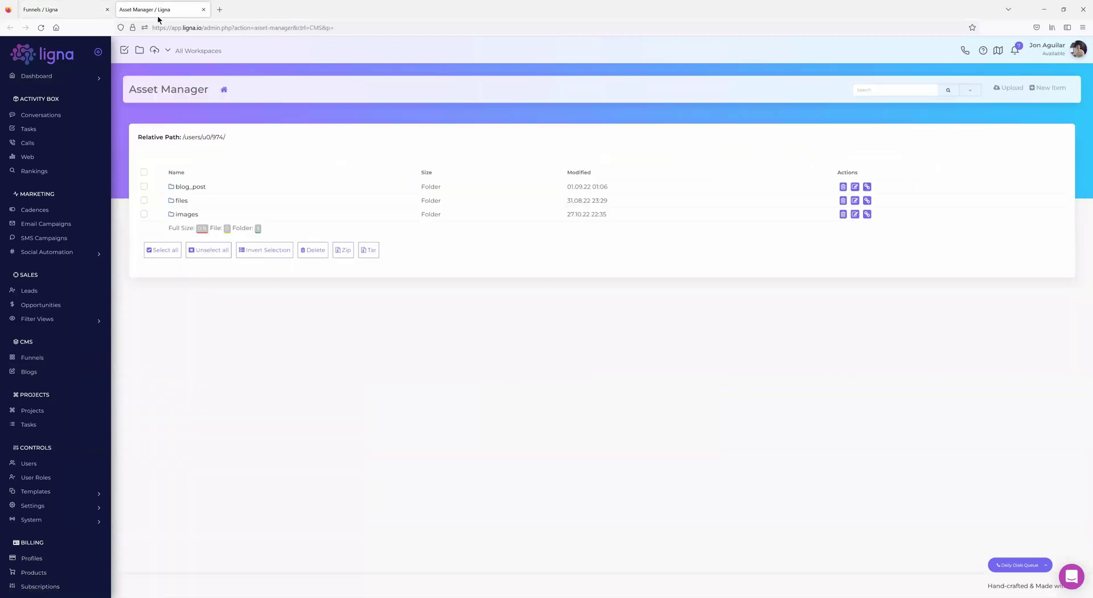
left_click(186, 214)
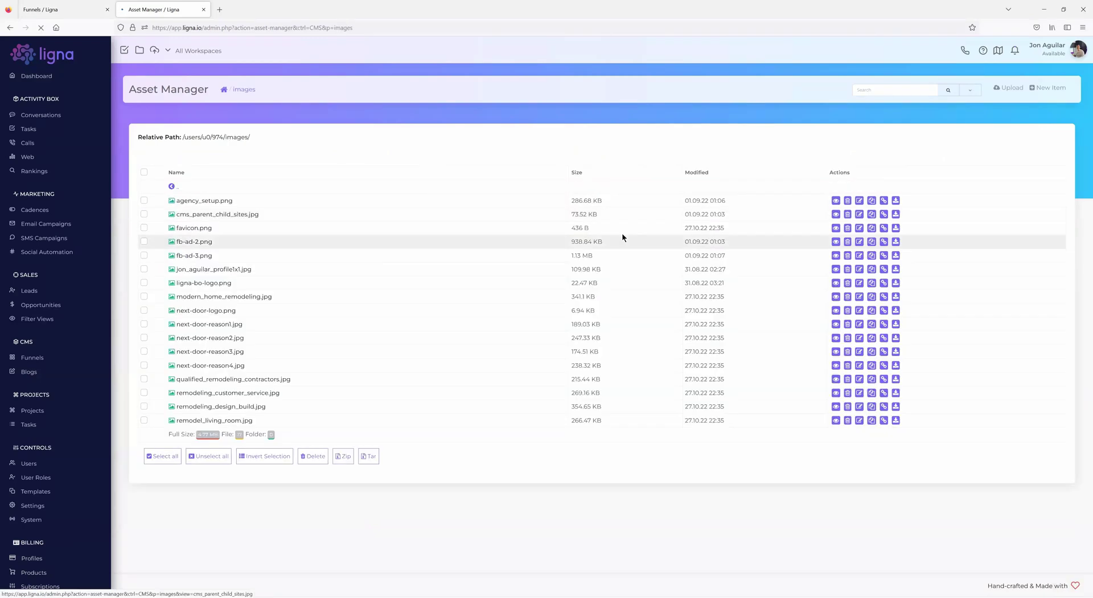
left_click(1011, 88)
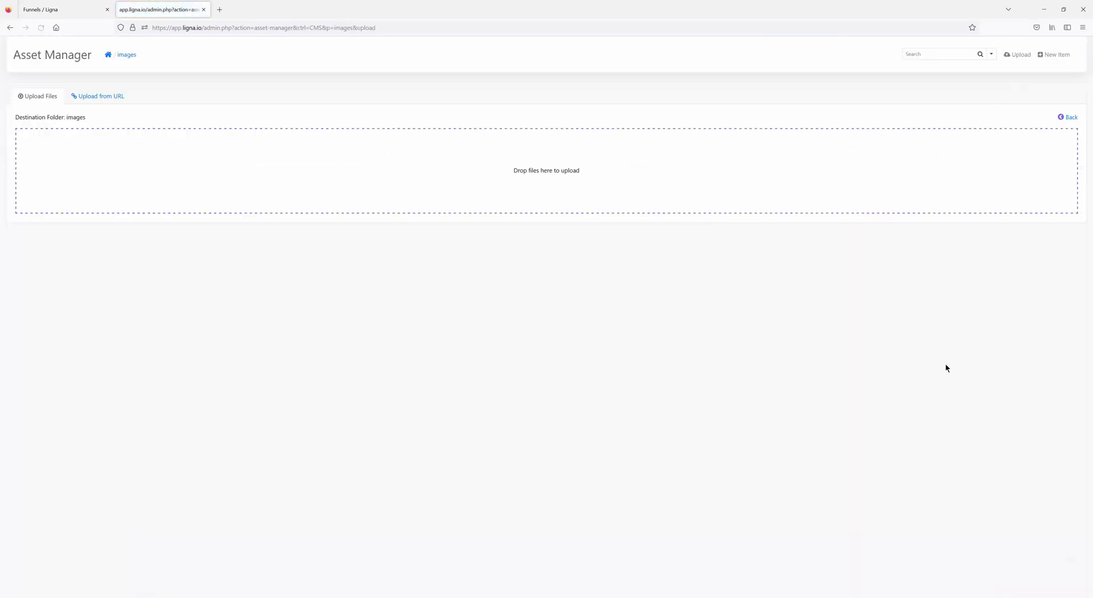
left_click(10, 27)
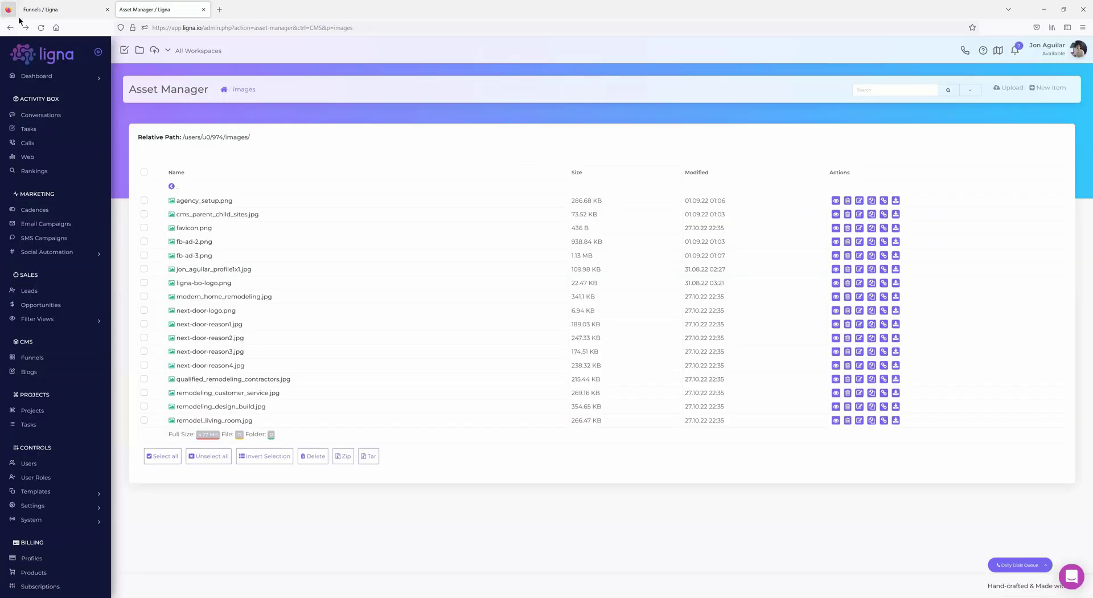
left_click_drag(248, 139, 181, 136)
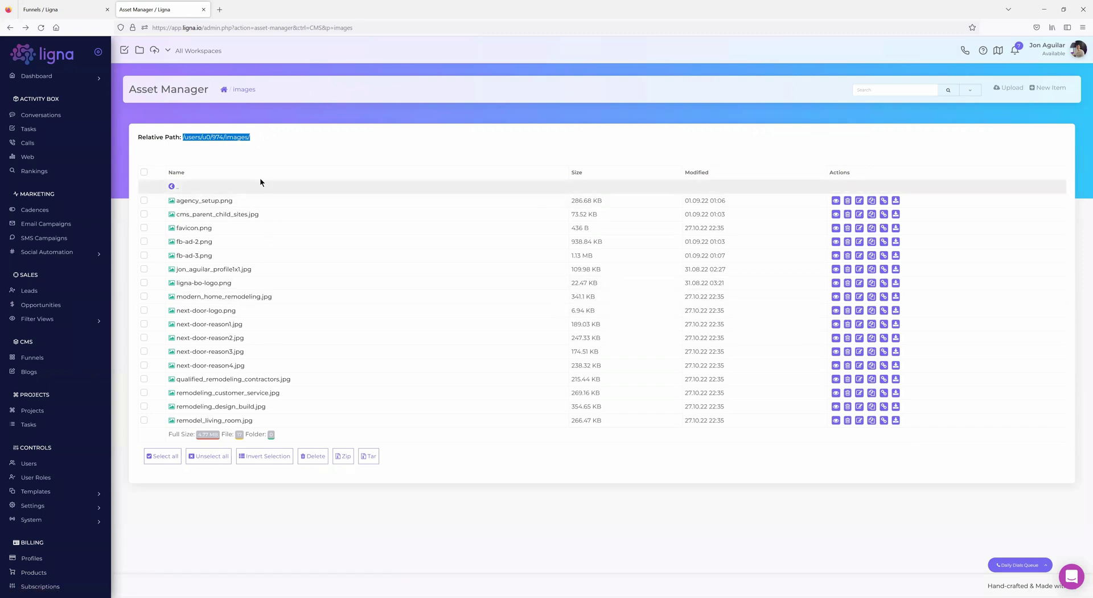
left_click(70, 12)
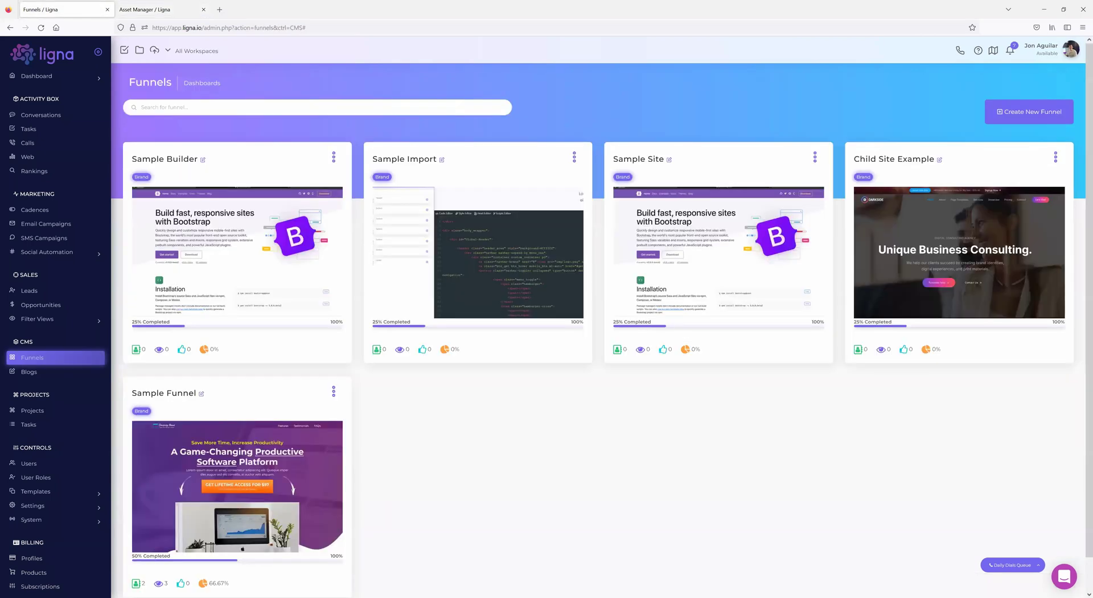
- Open the three-dot action menu on the Sample Builder funnel card
left_click(333, 156)
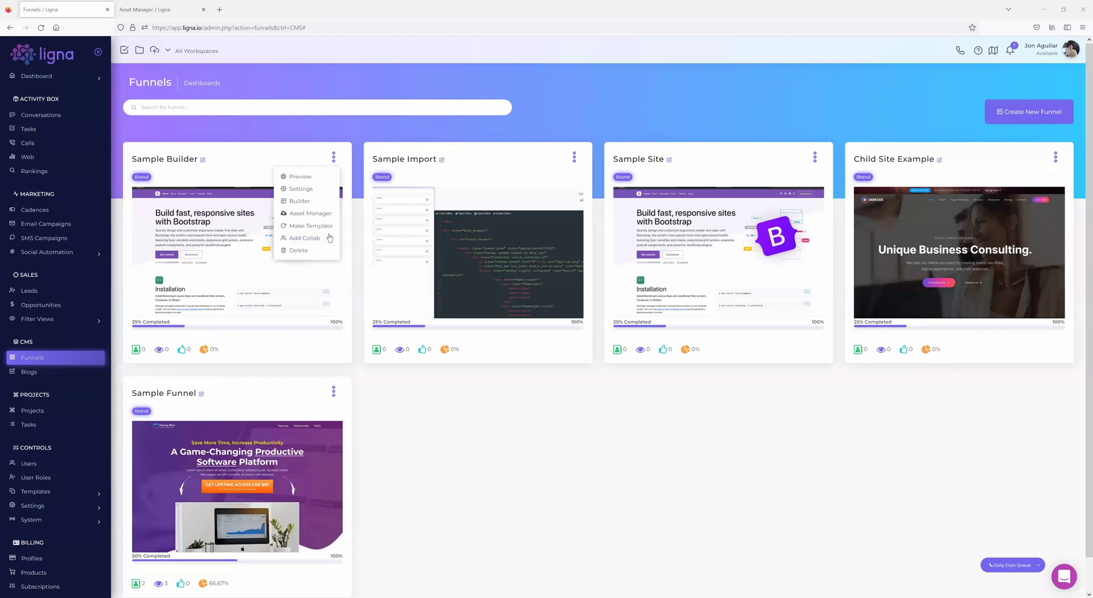
- Dismiss the Sample Builder card's action dropdown by clicking its page preview
left_click(314, 273)
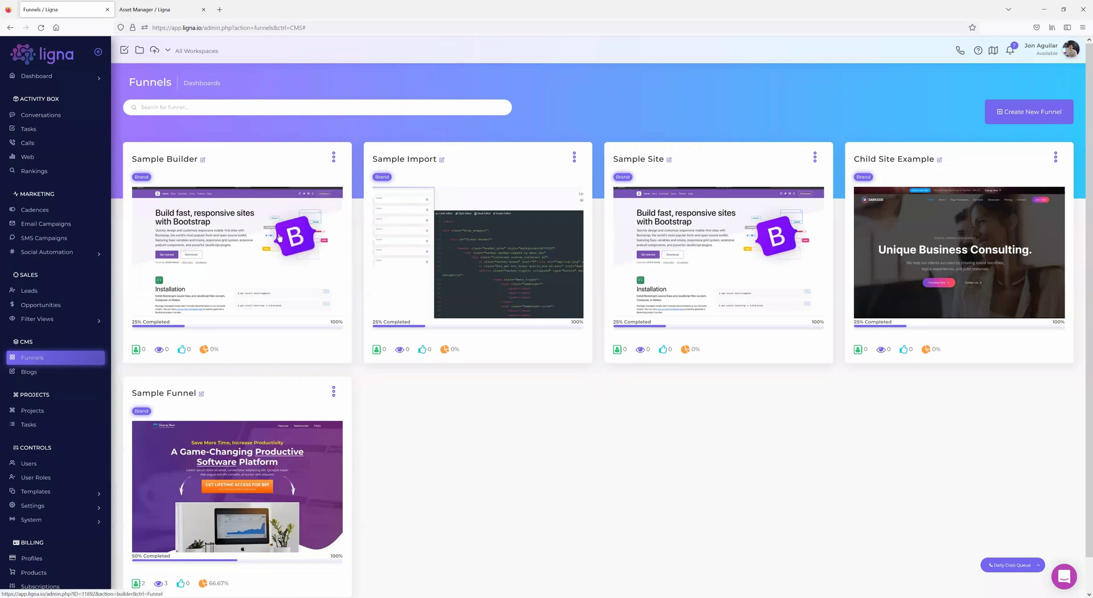
- Open Sample Builder in the page builder and turn on View components outlines
left_click(203, 161)
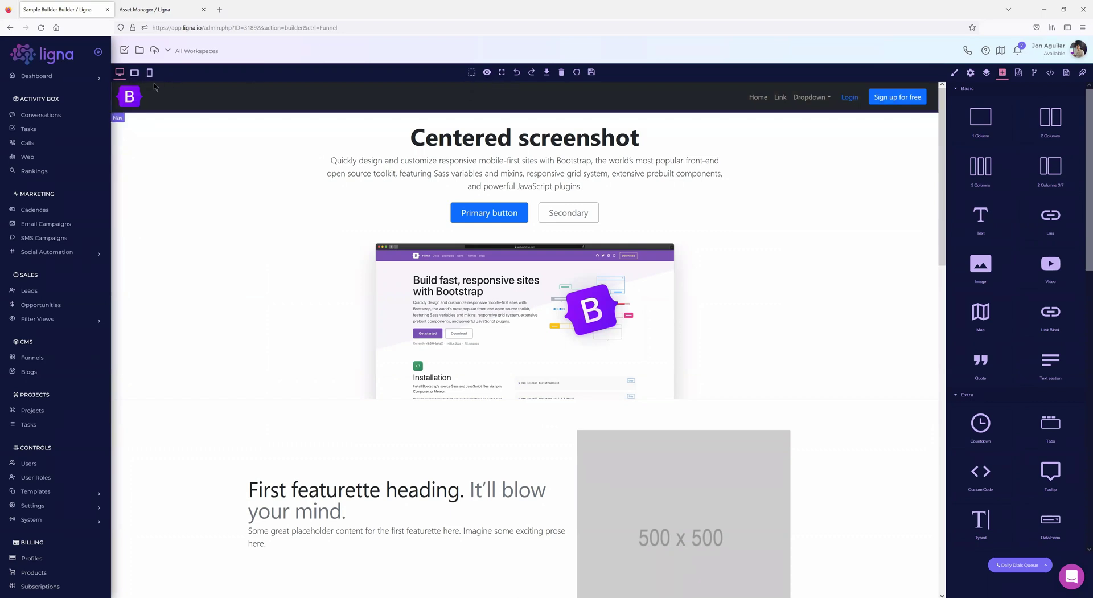
left_click(472, 73)
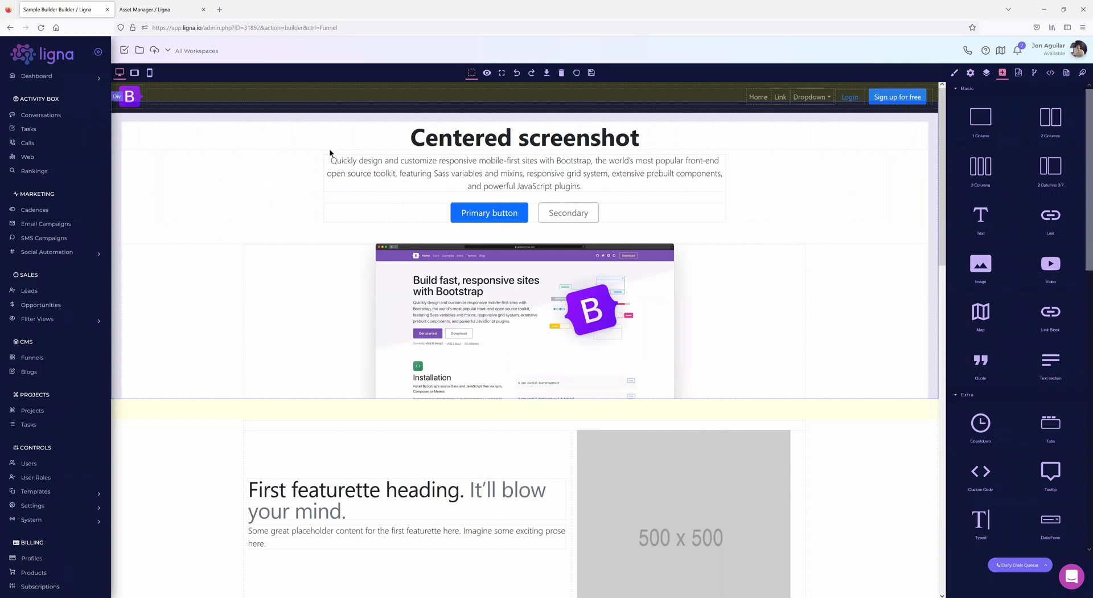
left_click(349, 297)
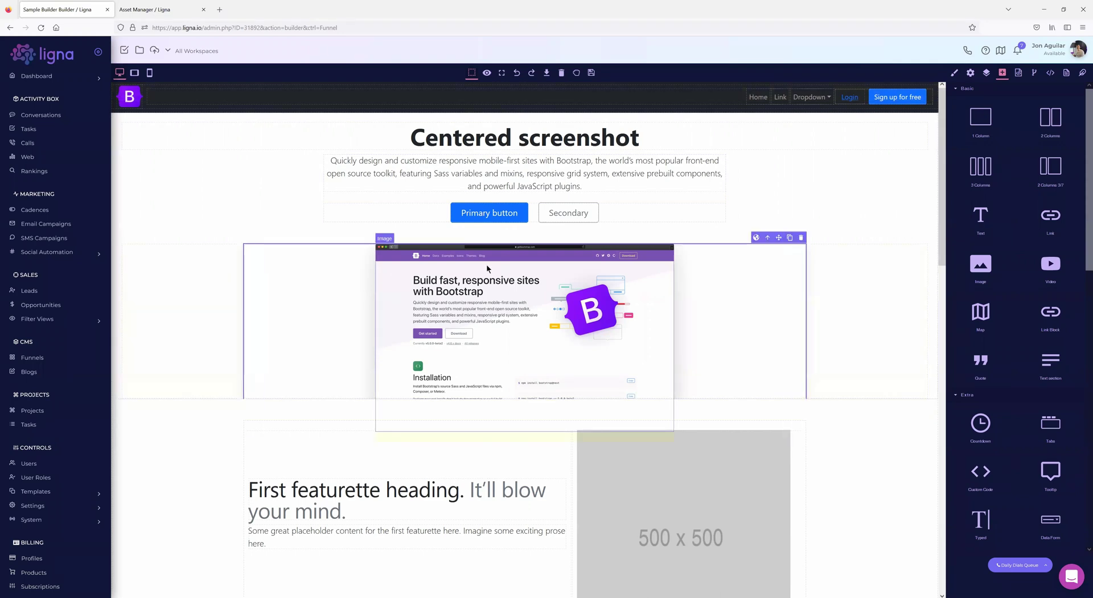
left_click(472, 272)
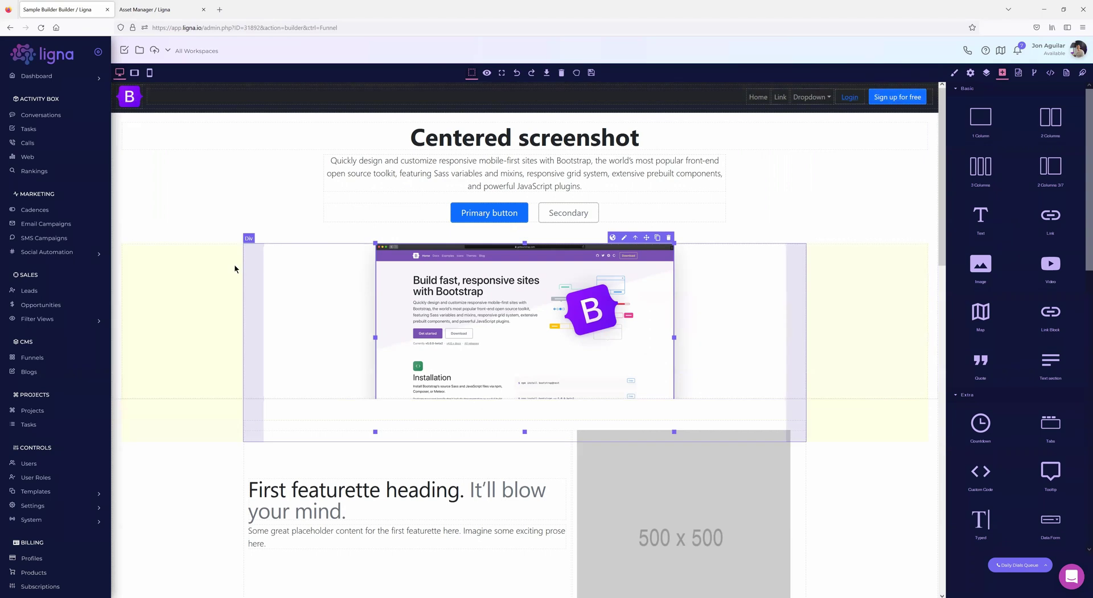
left_click(264, 258)
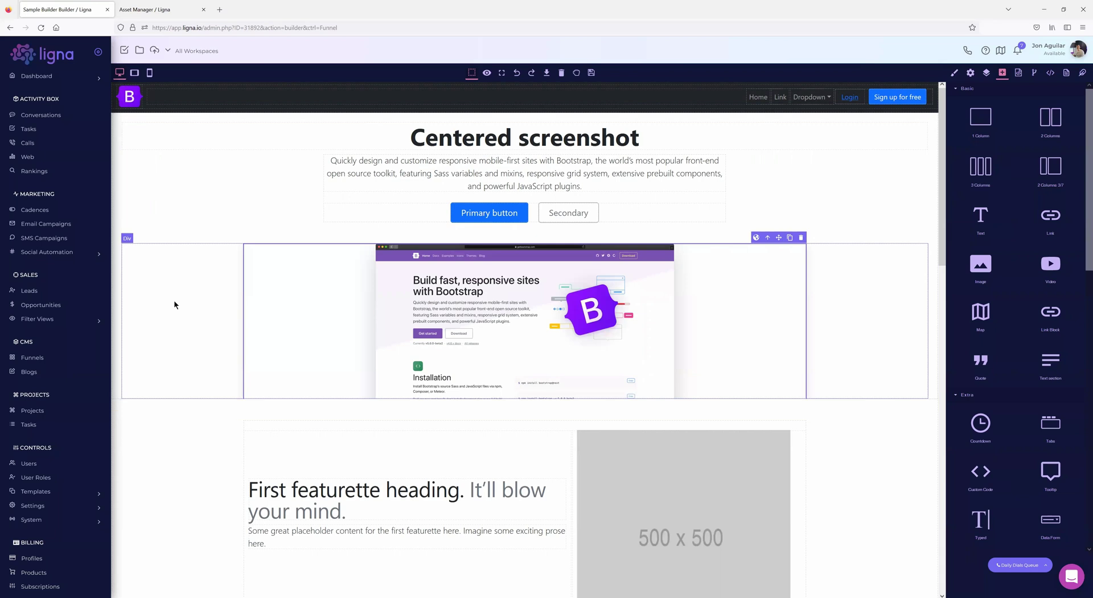
scroll(231, 292, "down", 3)
scroll(231, 292, "up", 3)
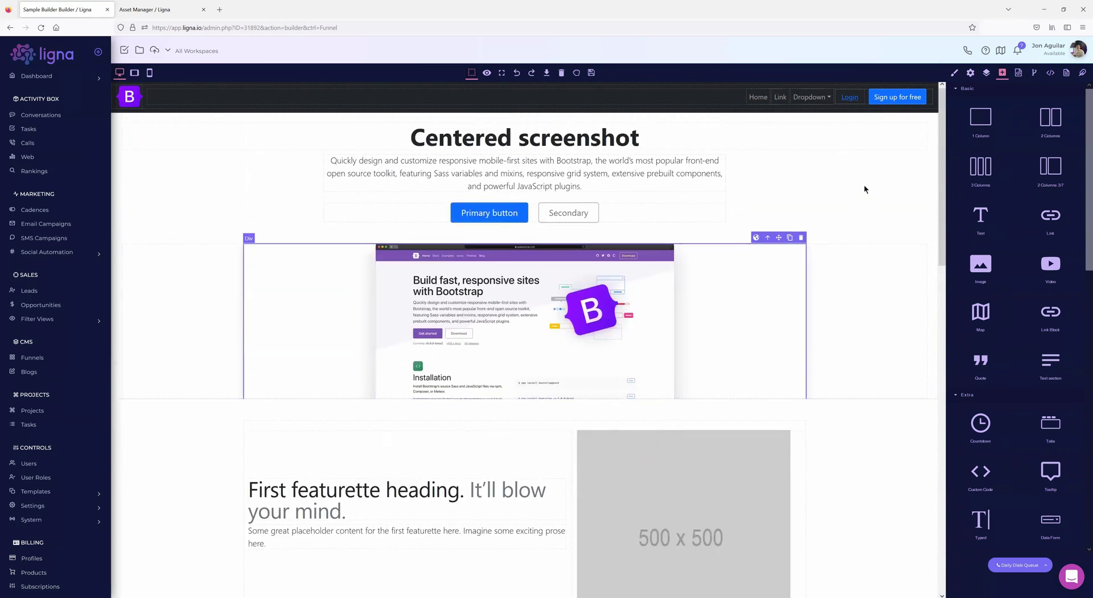
left_click(829, 100)
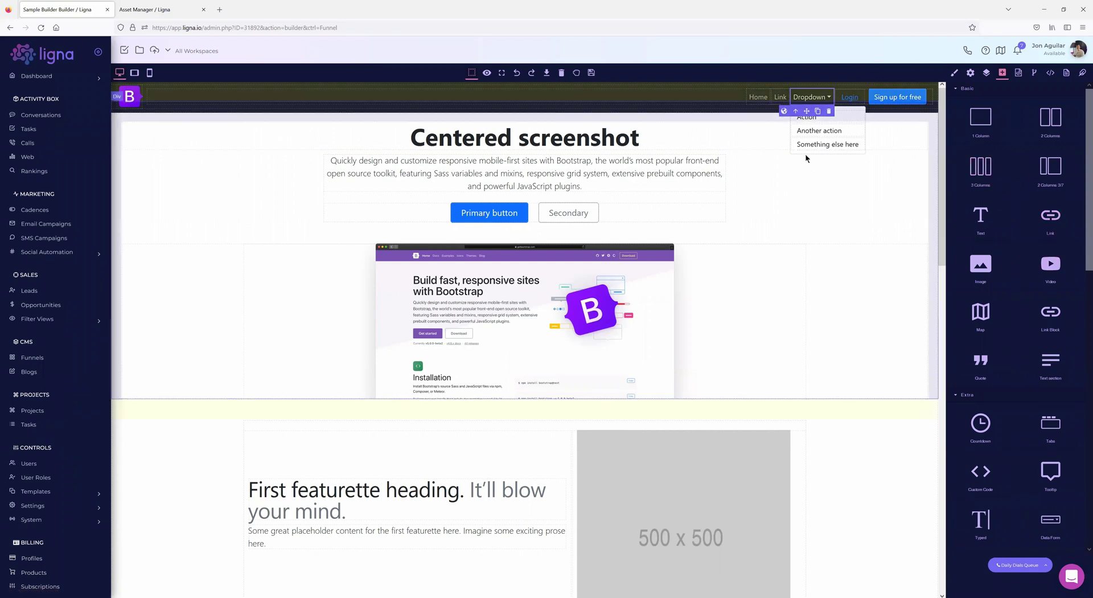
left_click(827, 99)
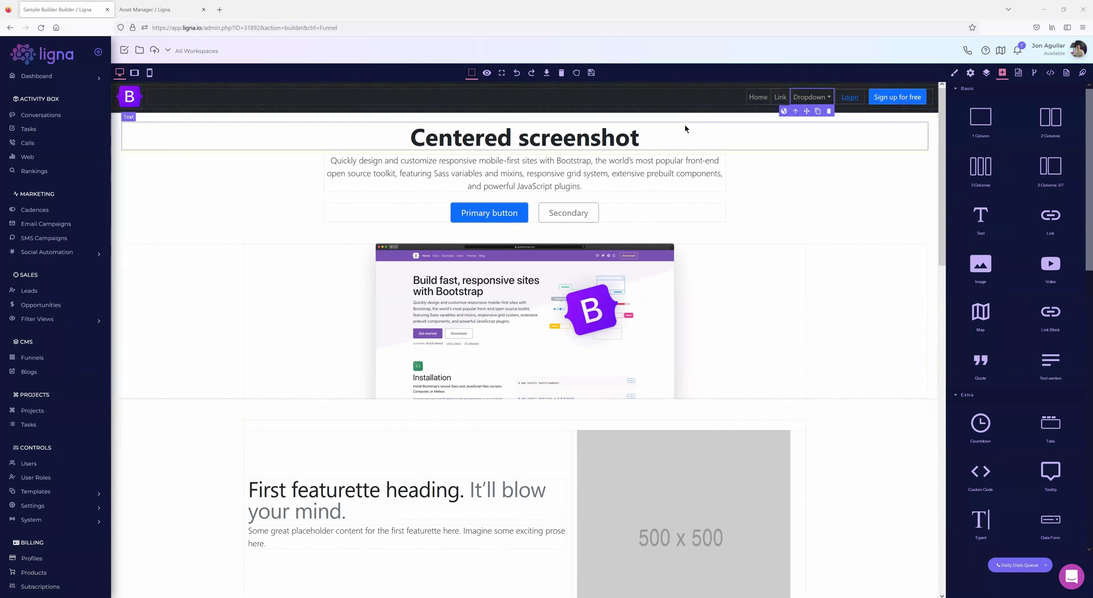
- Preview the page, collapse the main navigation to icons only, then return to editing
left_click(487, 73)
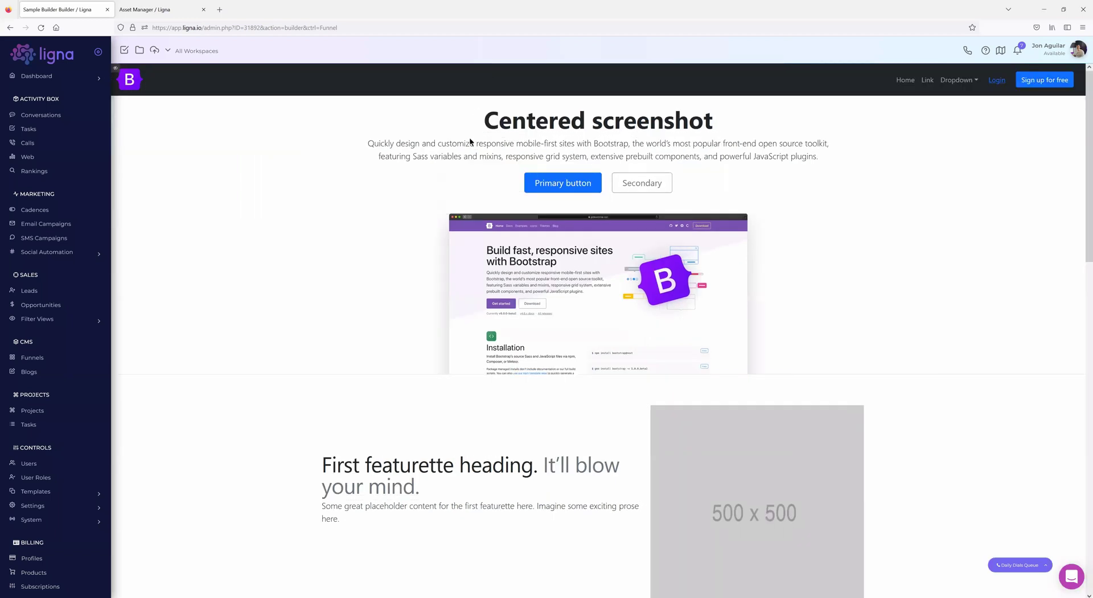
left_click(98, 53)
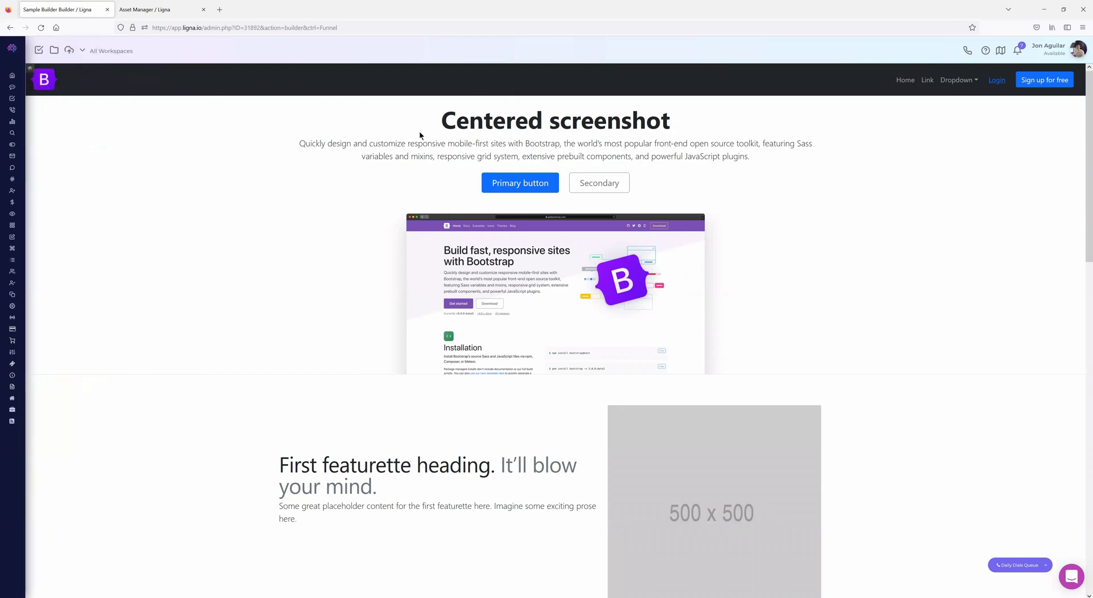
scroll(402, 230, "down", 15)
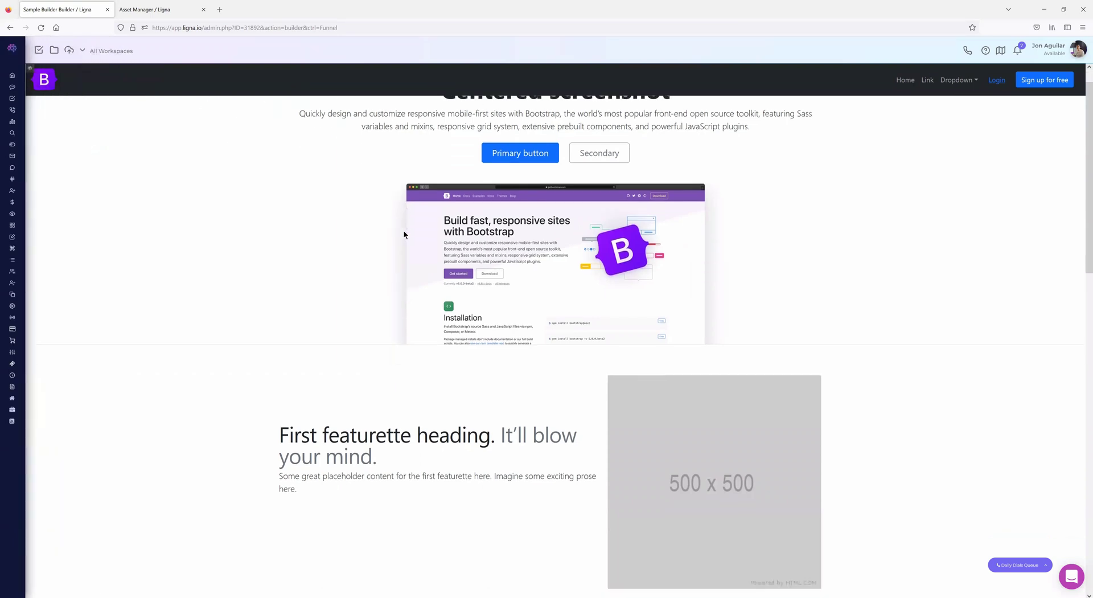
scroll(380, 271, "up", 15)
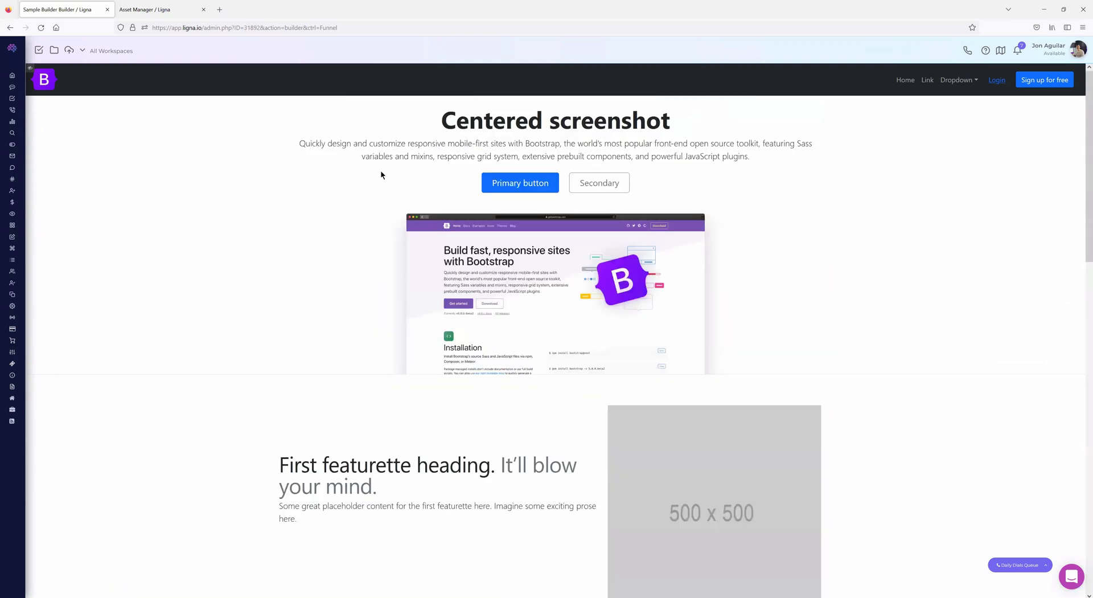
left_click(31, 69)
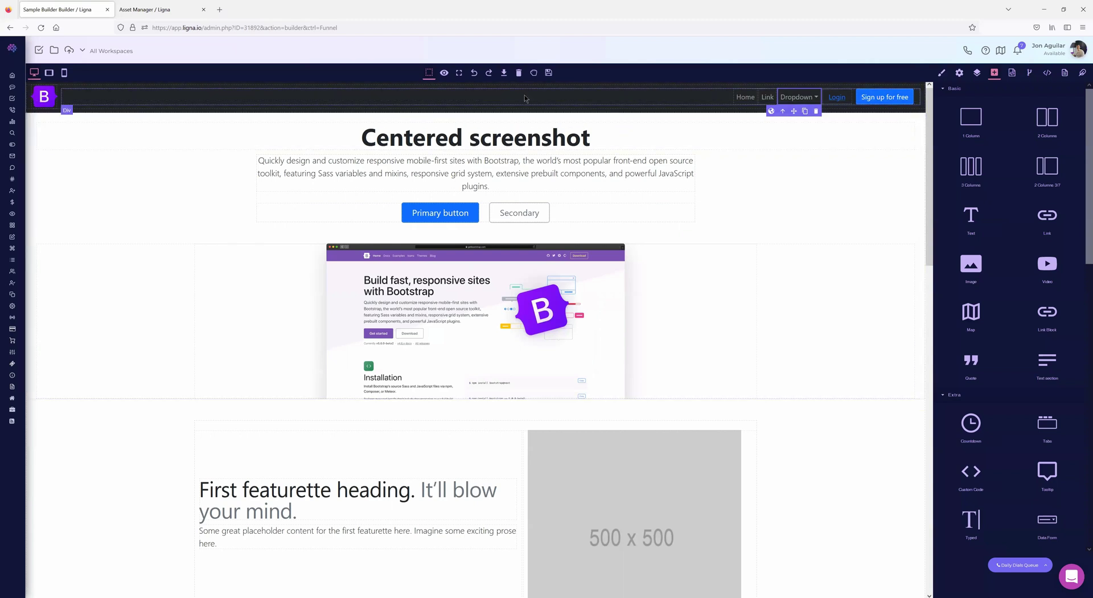
left_click(503, 73)
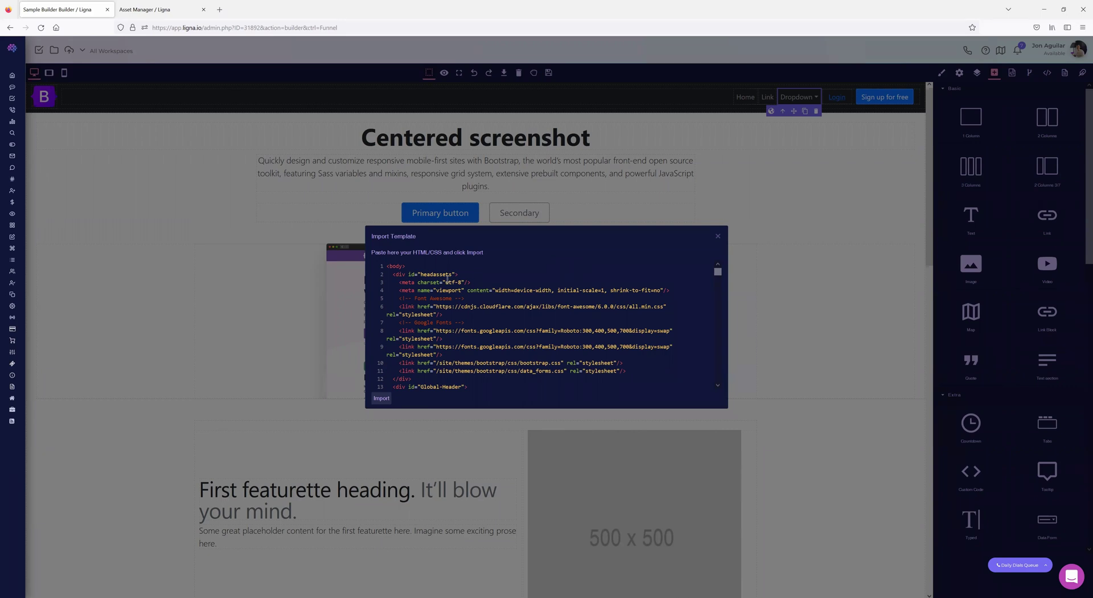
left_click(718, 236)
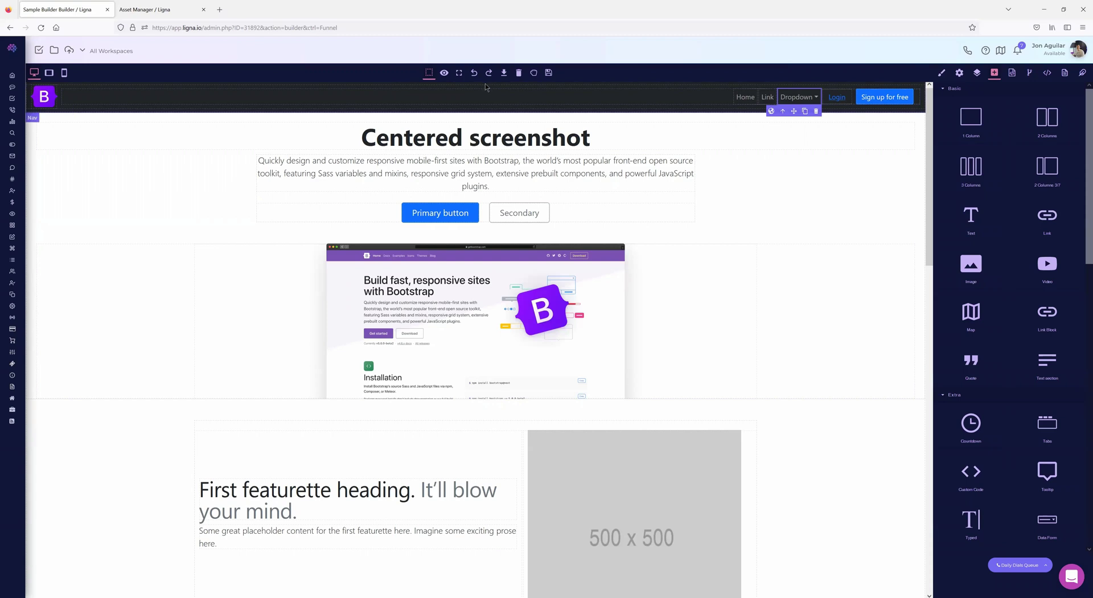
left_click(519, 73)
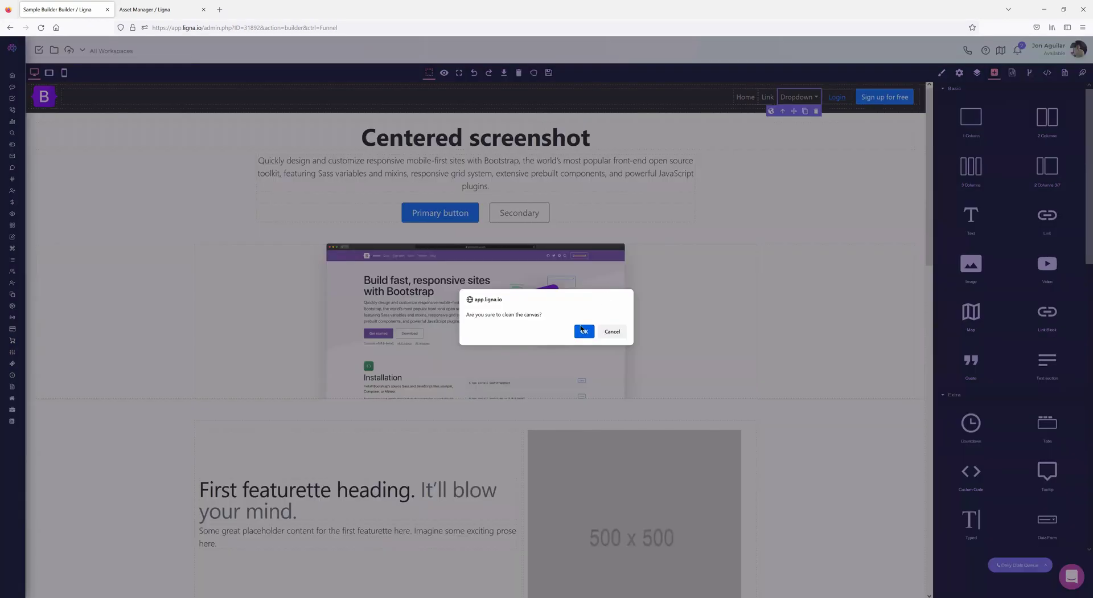
left_click(581, 332)
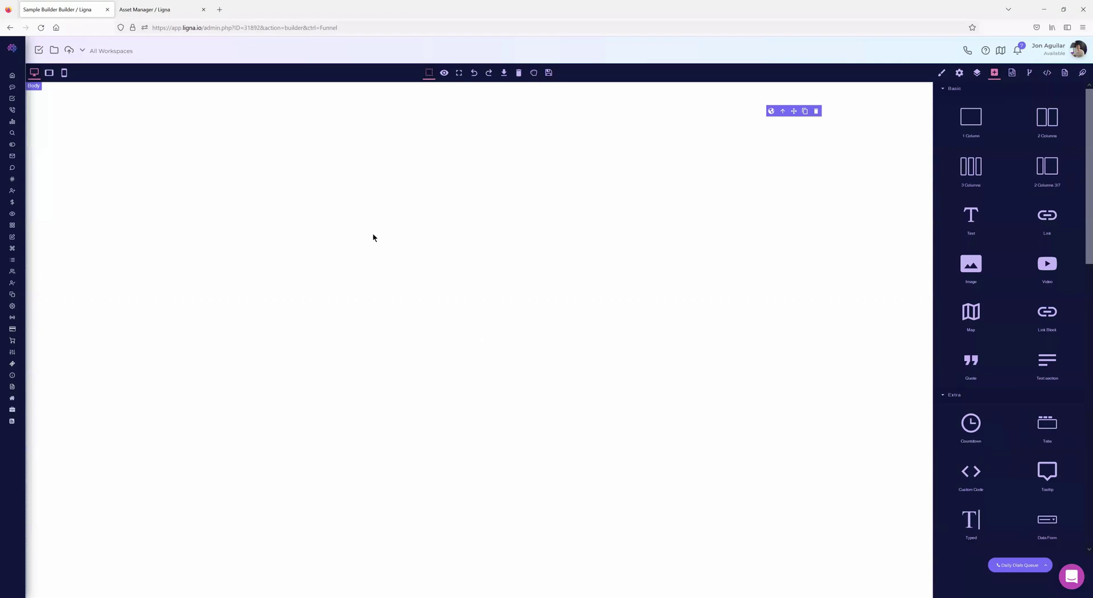
left_click_drag(1035, 126, 247, 103)
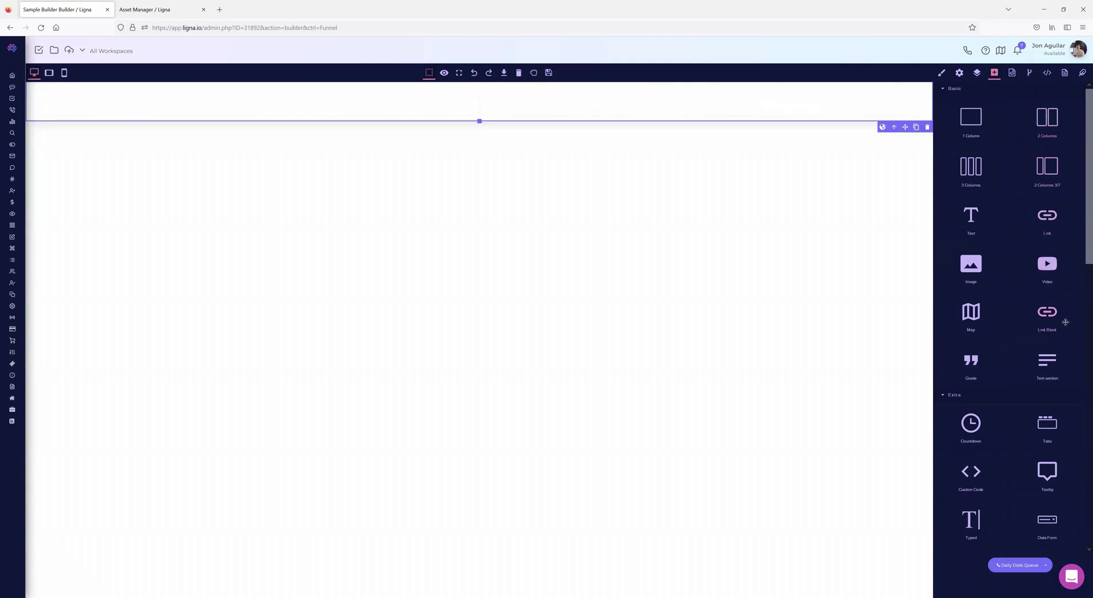
scroll(1047, 327, "down", 1)
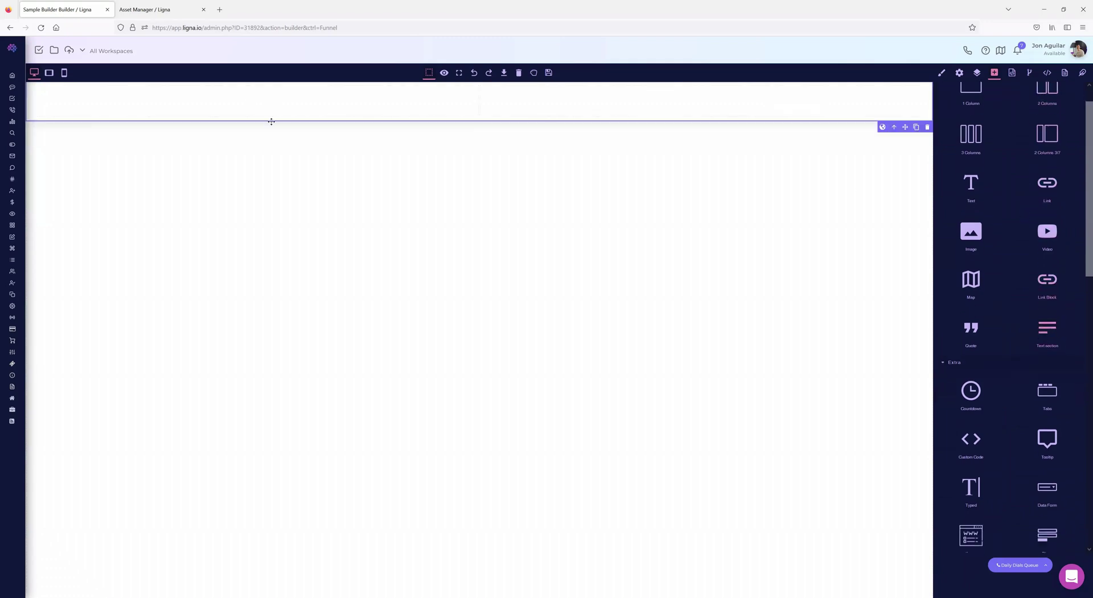
left_click_drag(271, 121, 272, 121)
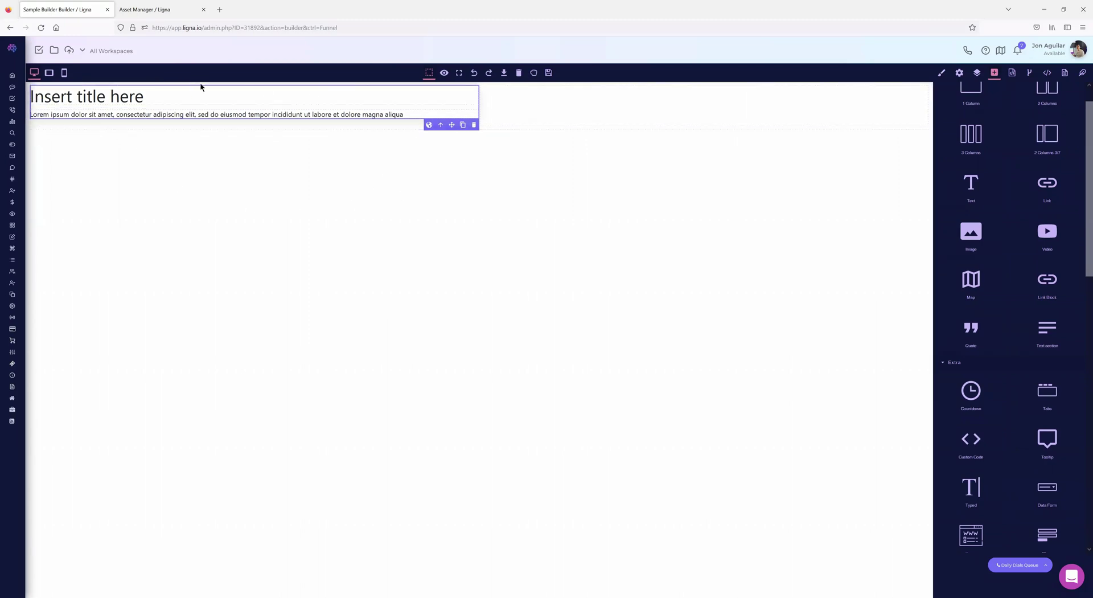
left_click(40, 27)
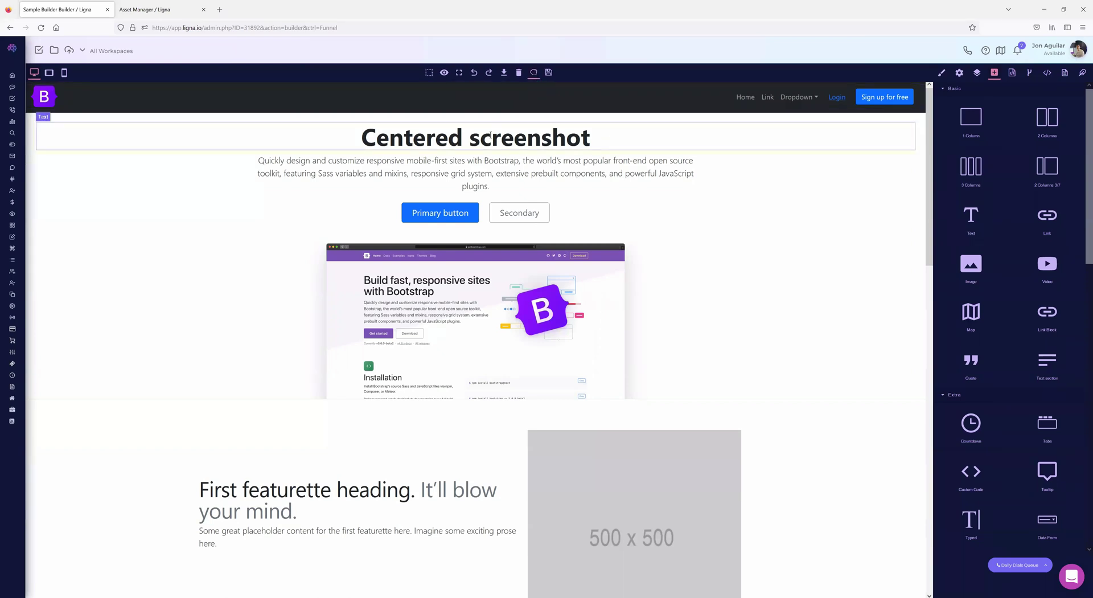
- Rearrange the heading and screenshot, wipe the page, then add a two-column row and Image block
left_click_drag(467, 134, 393, 394)
left_click_drag(488, 280, 620, 209)
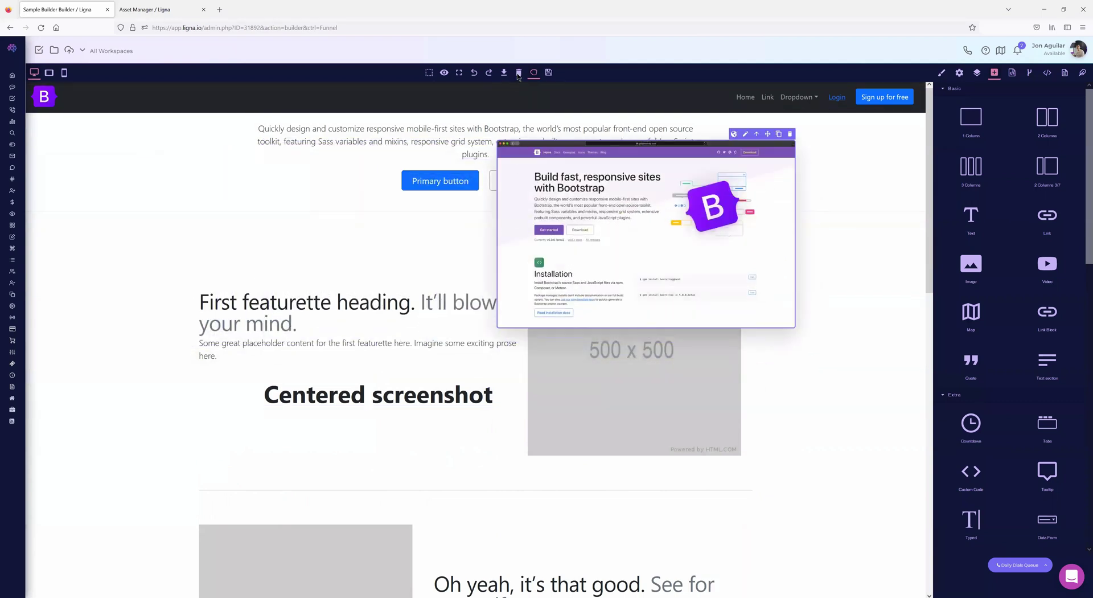
left_click(519, 72)
left_click(583, 327)
left_click_drag(1051, 124, 439, 107)
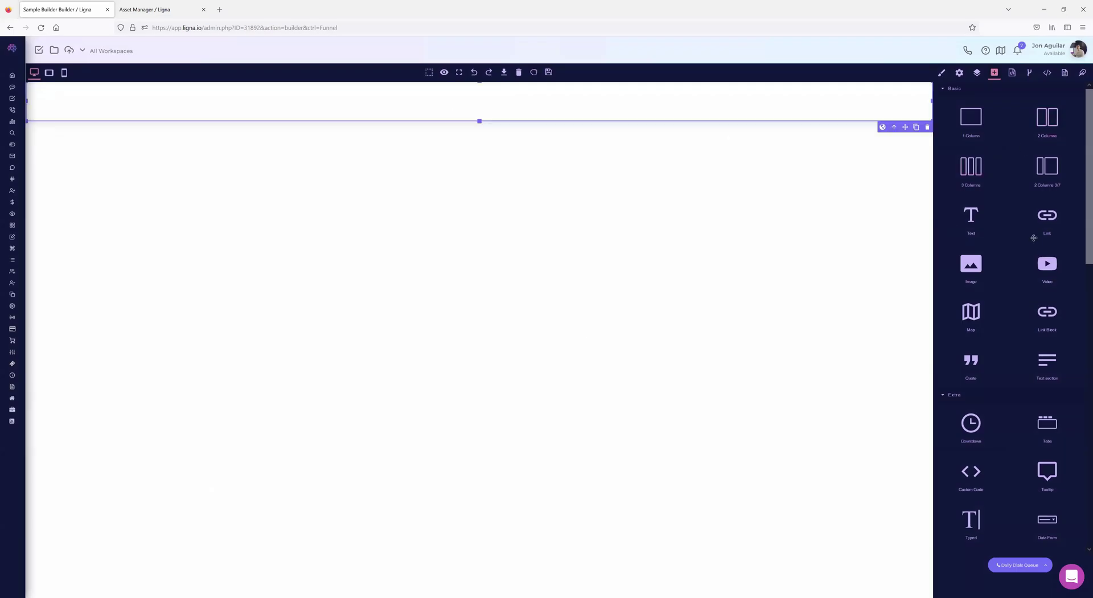
left_click_drag(970, 265, 207, 112)
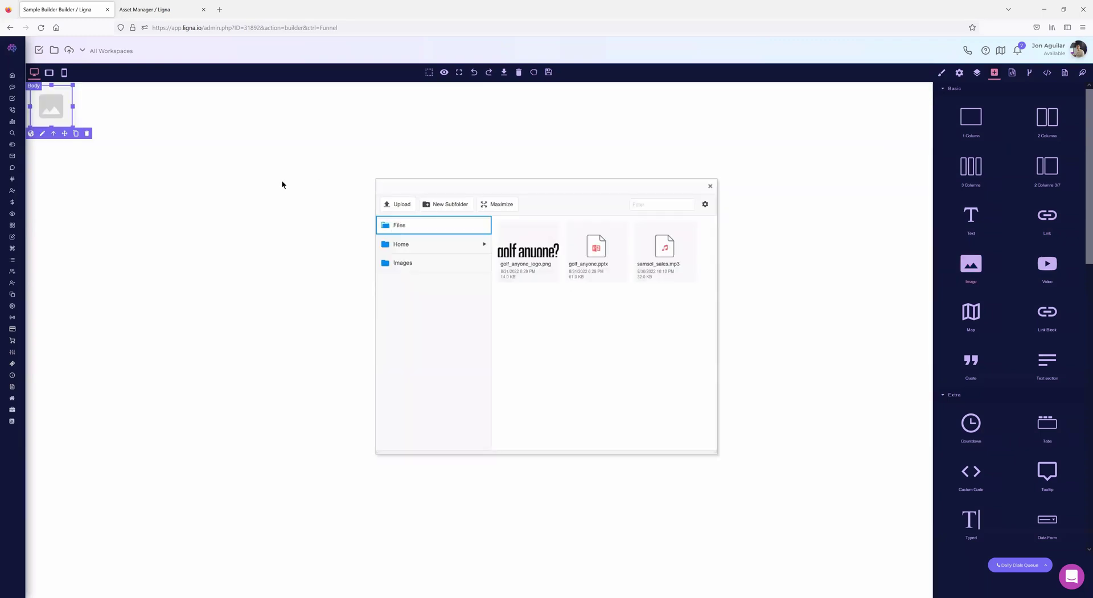
- Insert agency_setup.png from the Images asset folder and open its style settings
left_click(403, 263)
left_click(528, 245)
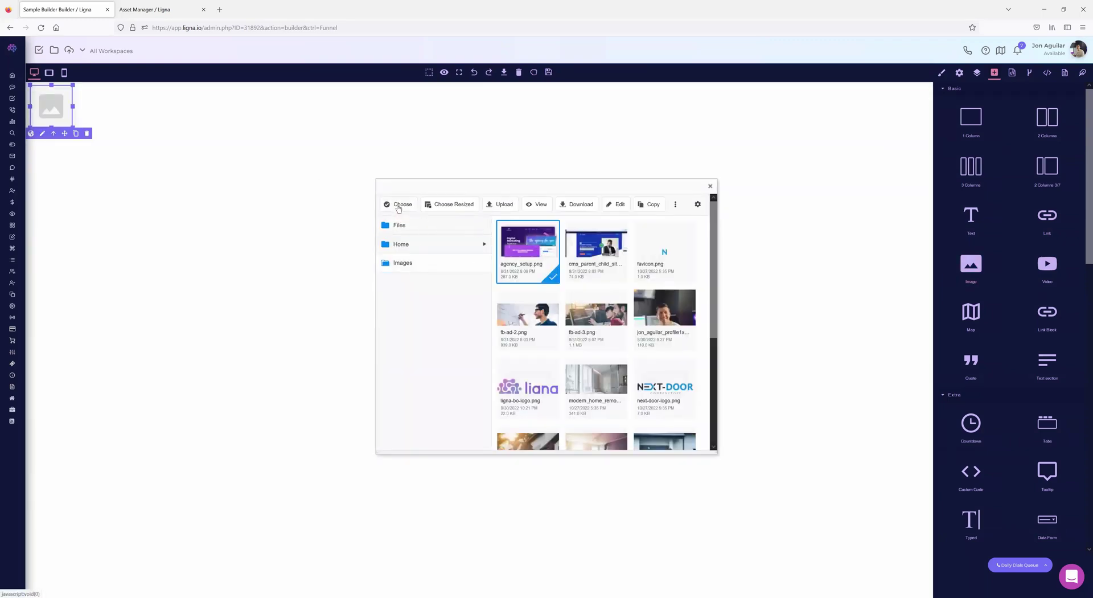
left_click(401, 205)
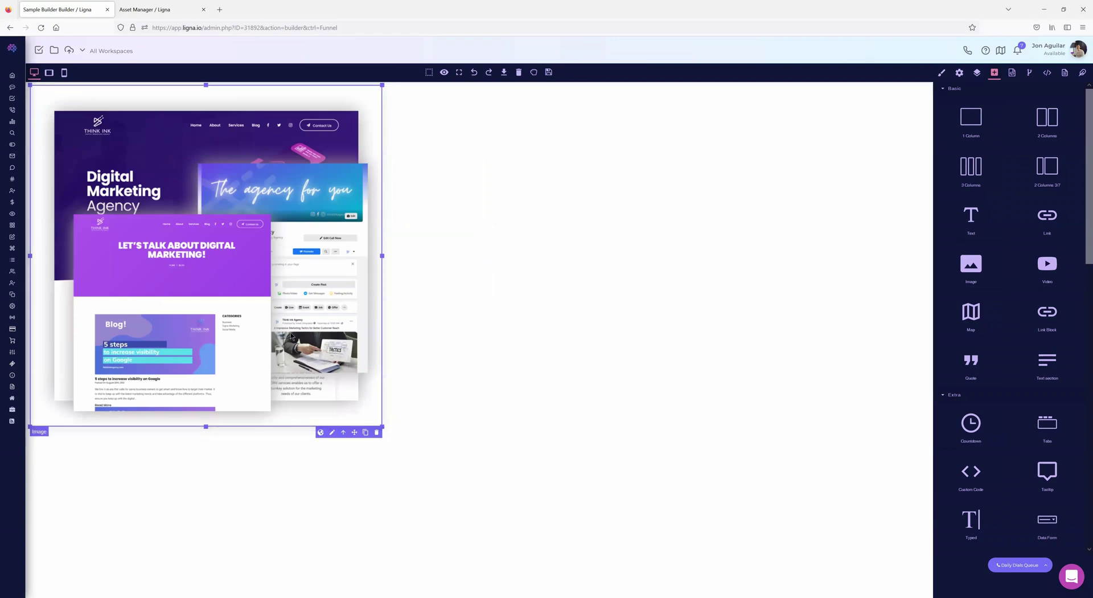
left_click(944, 72)
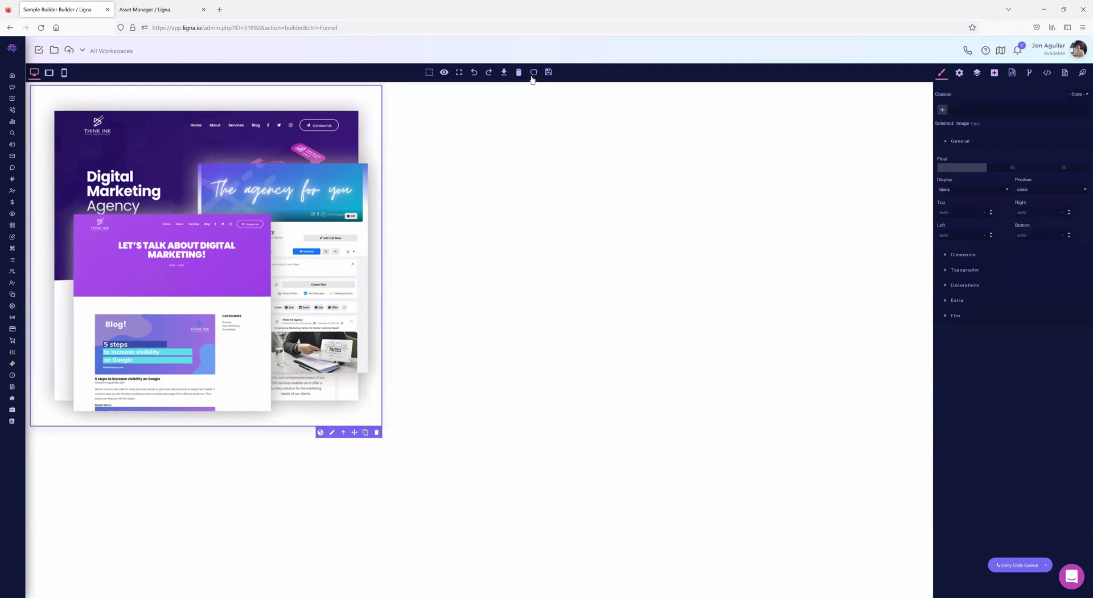
- Switch to absolute drag mode and move the agency image, smaller, toward the page centre
left_click_drag(354, 432, 265, 169)
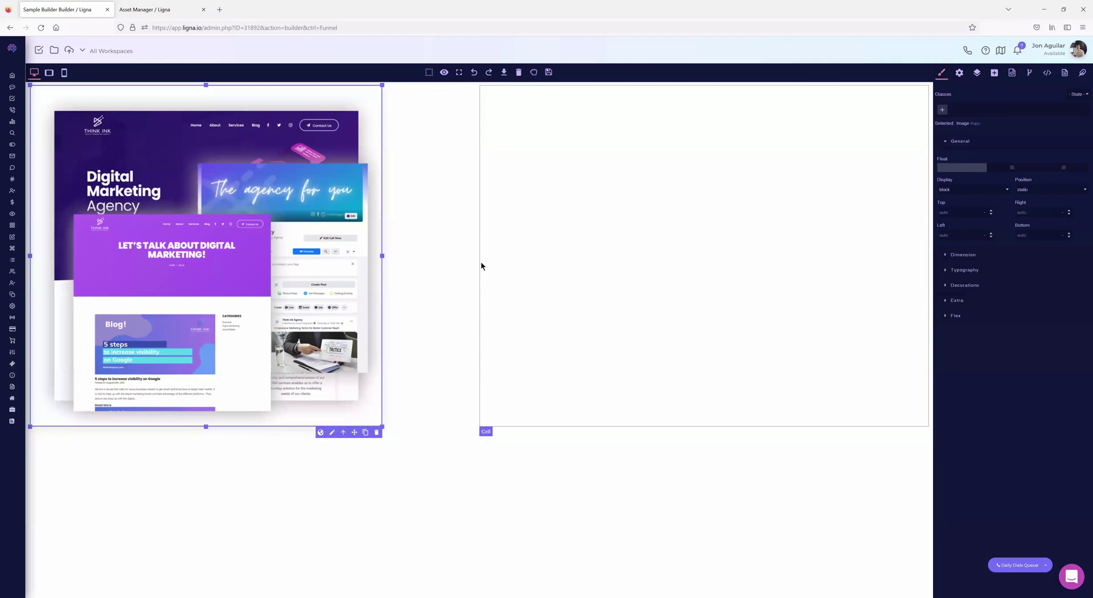
left_click(534, 73)
left_click_drag(182, 193, 305, 227)
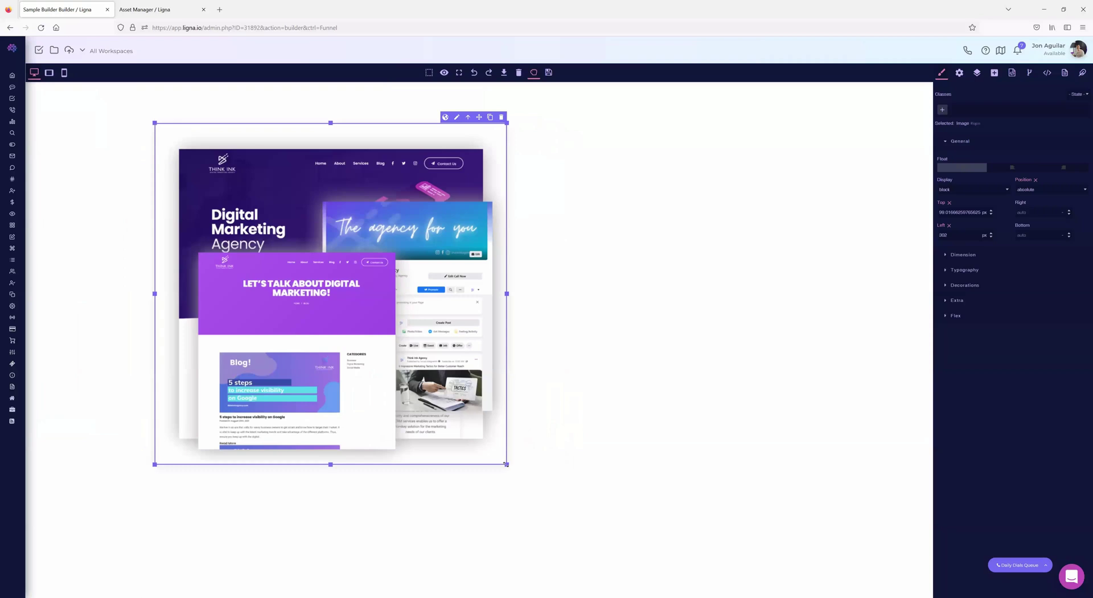
left_click_drag(506, 463, 419, 345)
left_click_drag(329, 227, 390, 271)
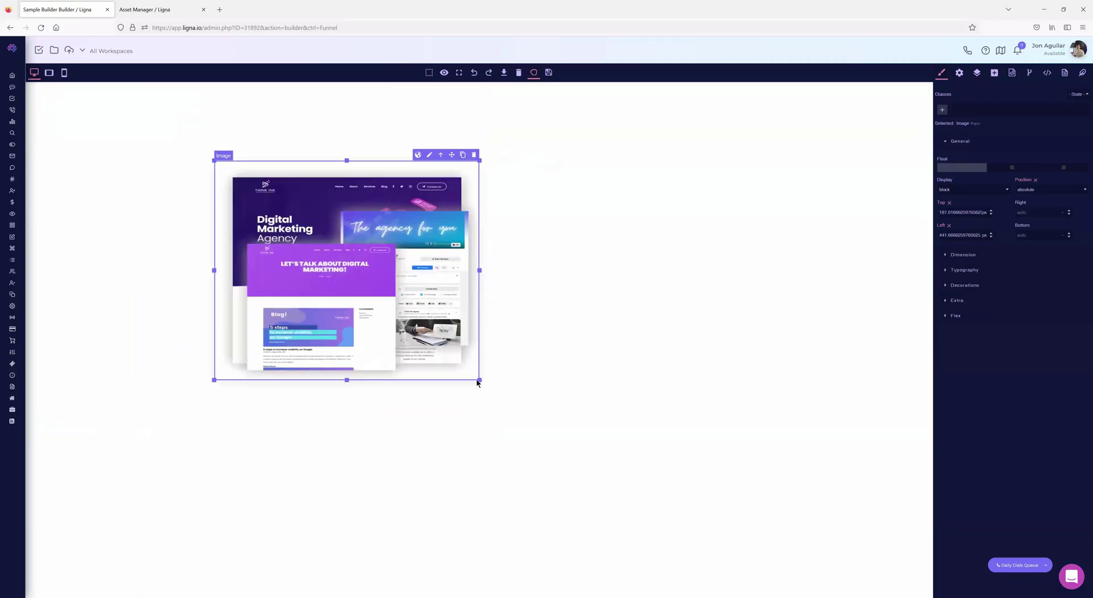
left_click_drag(485, 390, 492, 402)
left_click_drag(423, 298, 420, 296)
- Open the Add-elements panel and scroll through the available blocks
left_click(994, 72)
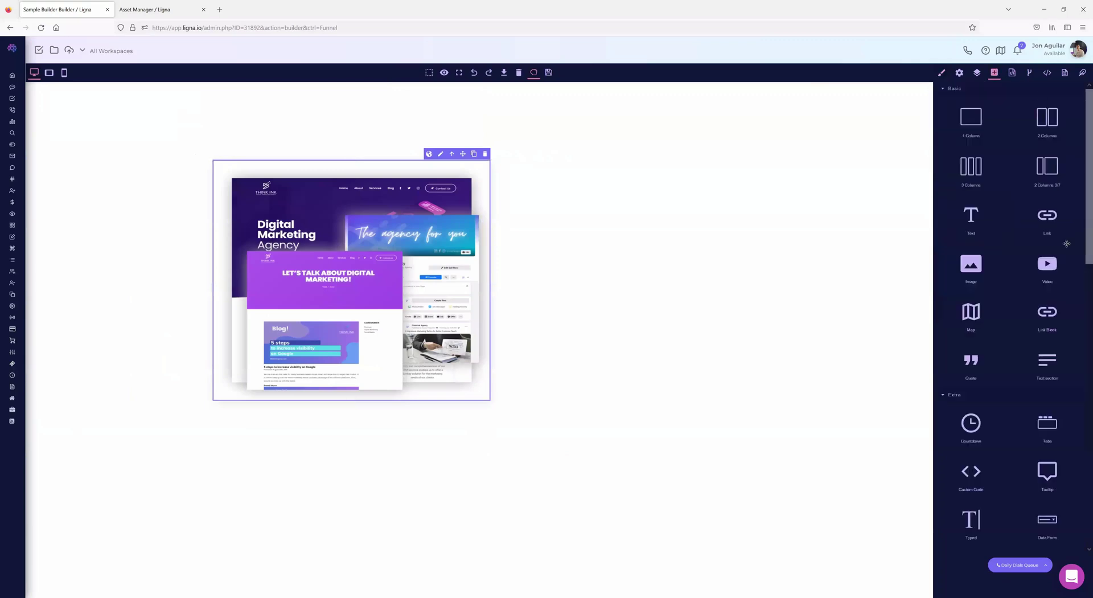
scroll(1056, 276, "down", 2)
scroll(1055, 300, "up", 1)
scroll(1048, 301, "down", 2)
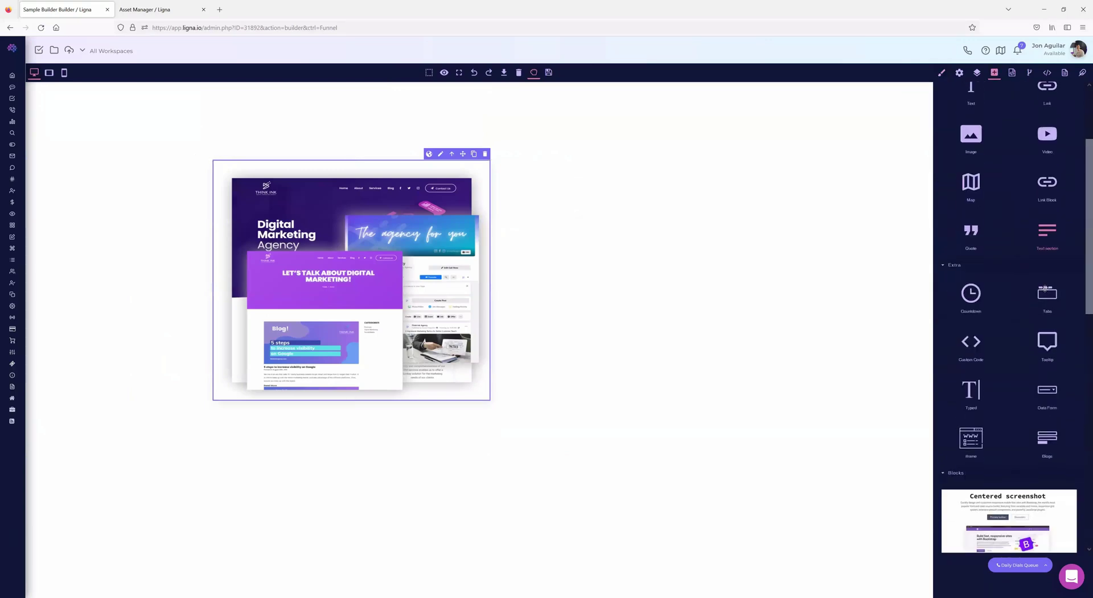
scroll(1044, 303, "down", 2)
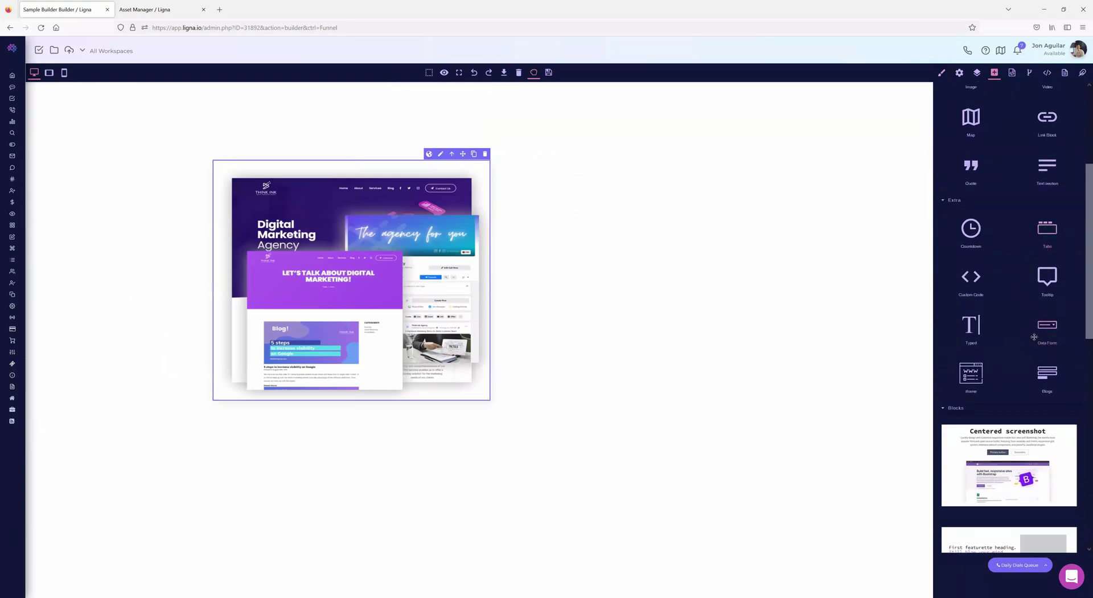
- Place a Data Form right of the image, then shrink the image in the tablet view
left_click_drag(615, 254, 558, 181)
left_click(637, 251)
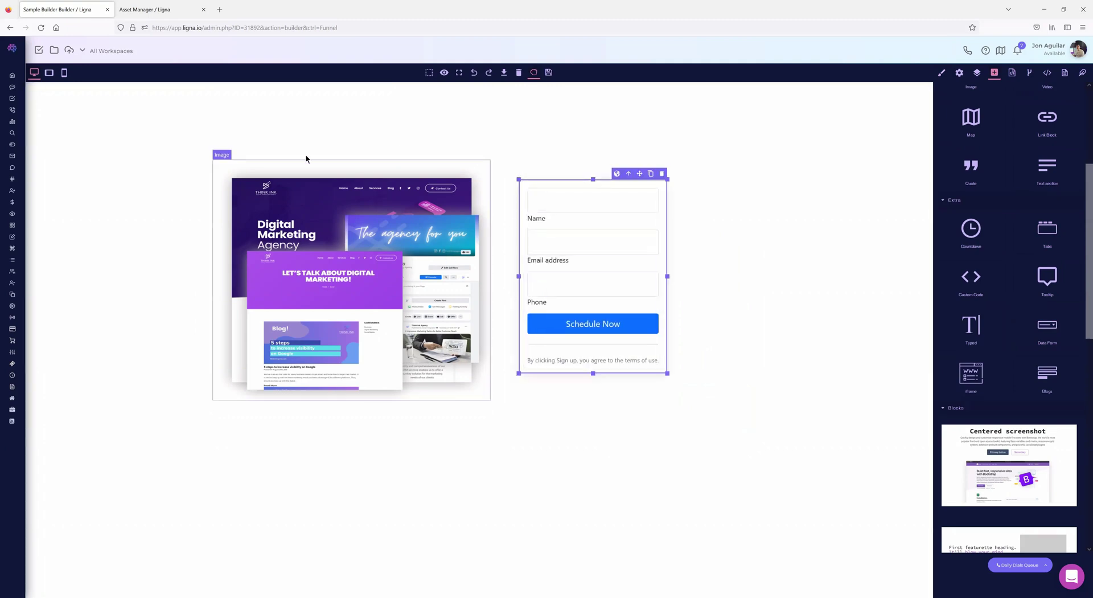
left_click(49, 73)
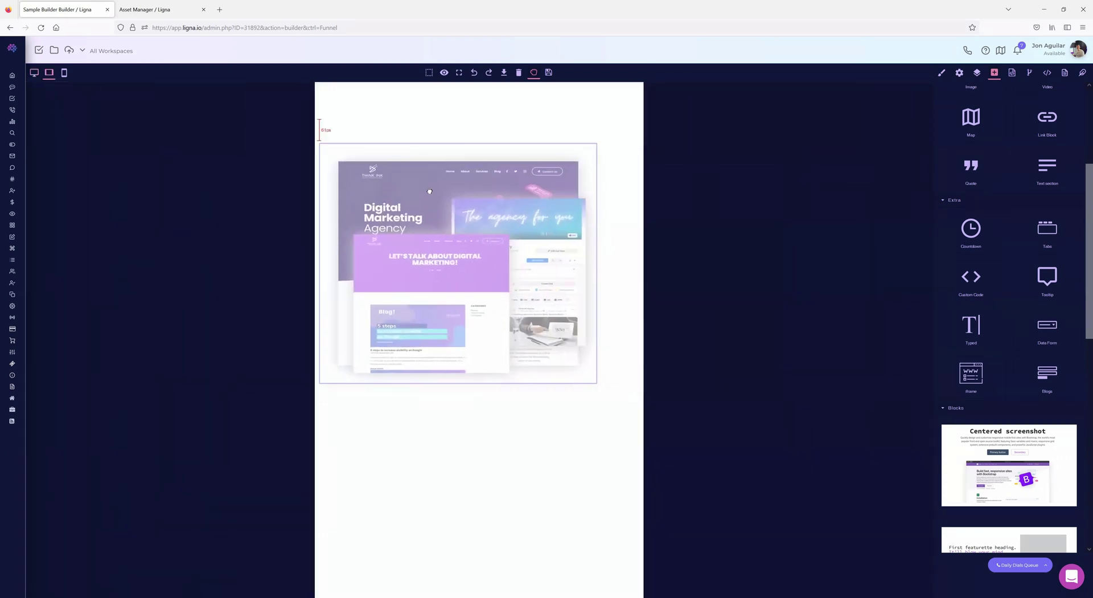
left_click(575, 374)
left_click_drag(599, 385, 480, 305)
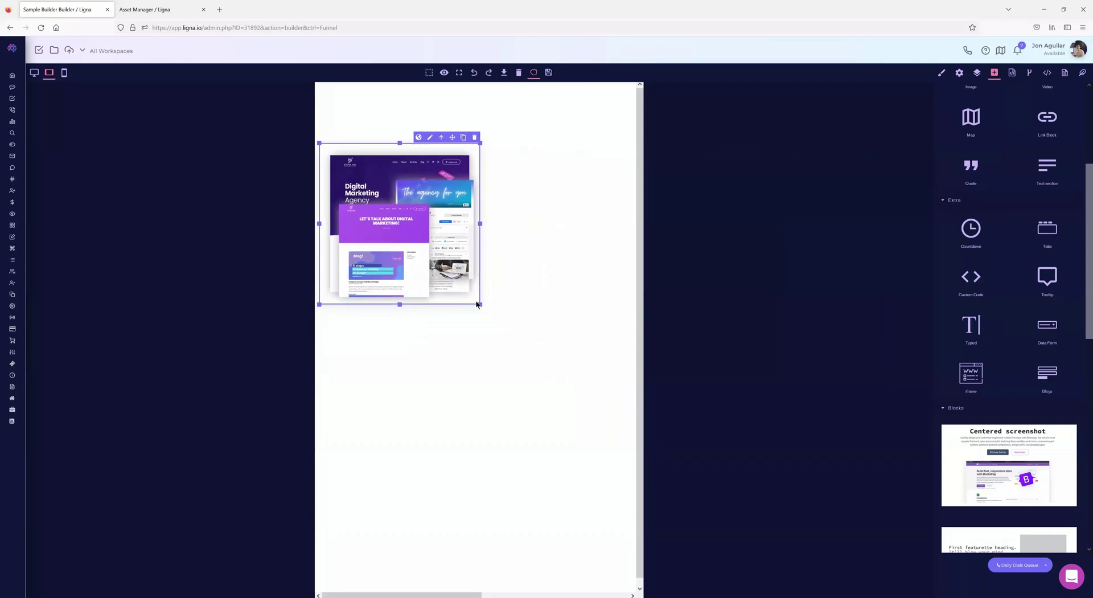
- Toggle between desktop and tablet previews to compare the layout
left_click(34, 73)
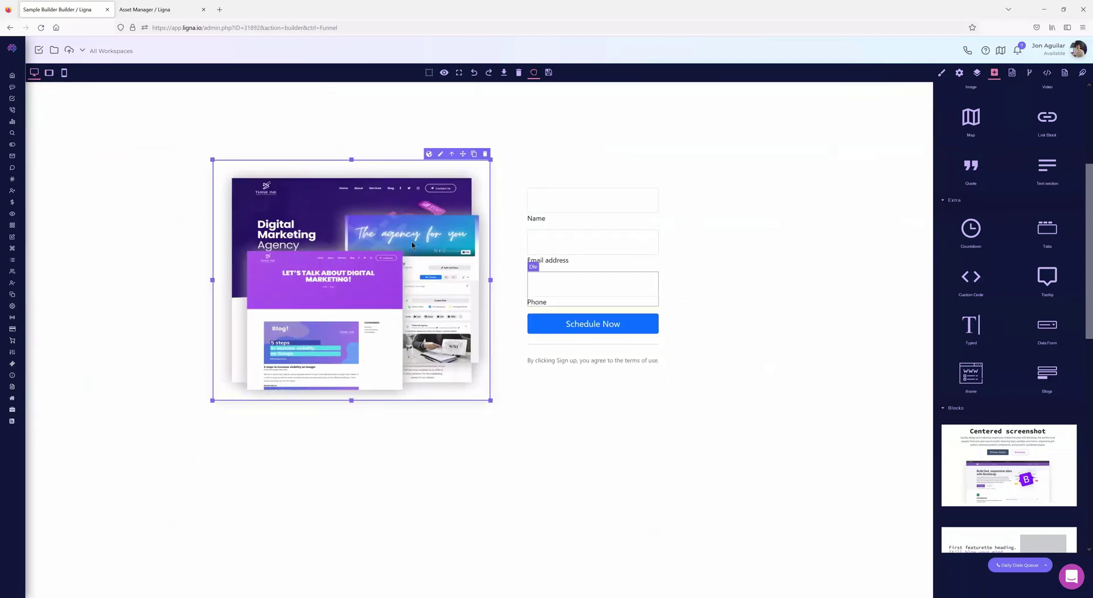
left_click(49, 73)
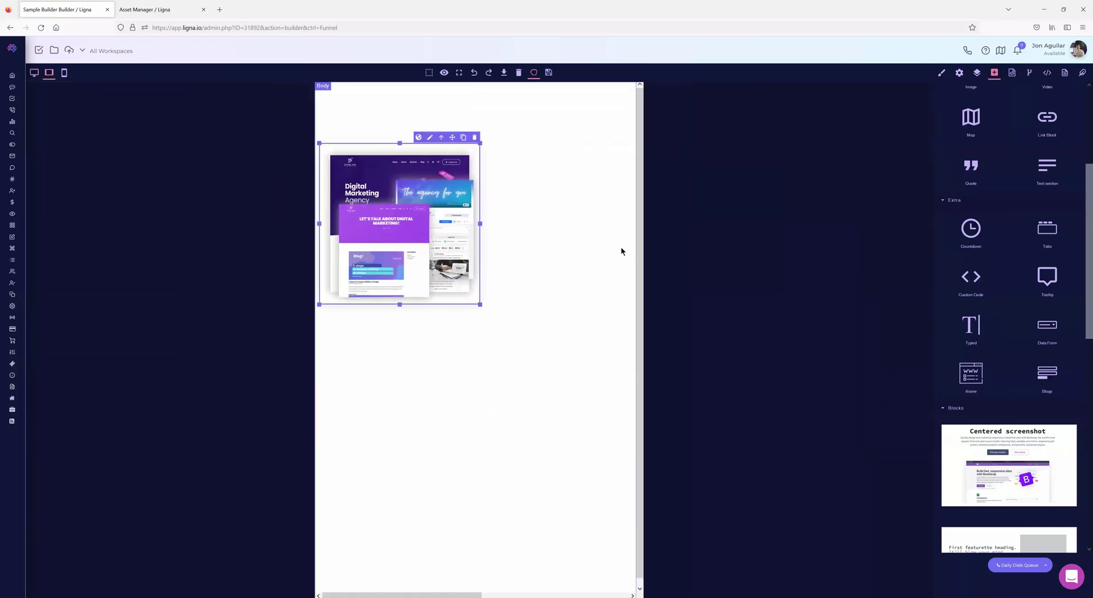
left_click(34, 73)
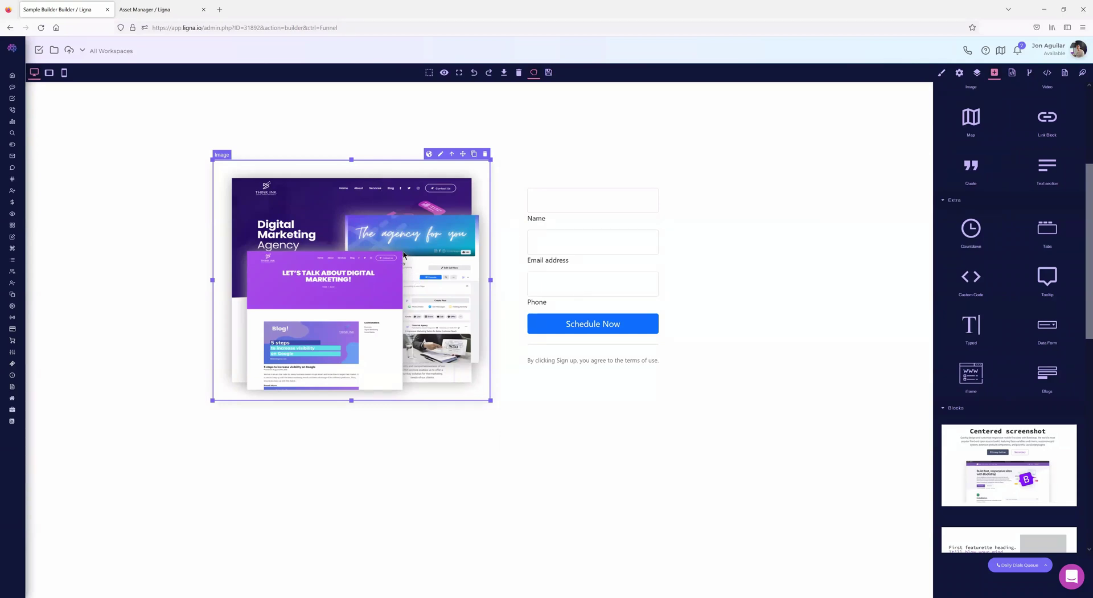
left_click(49, 72)
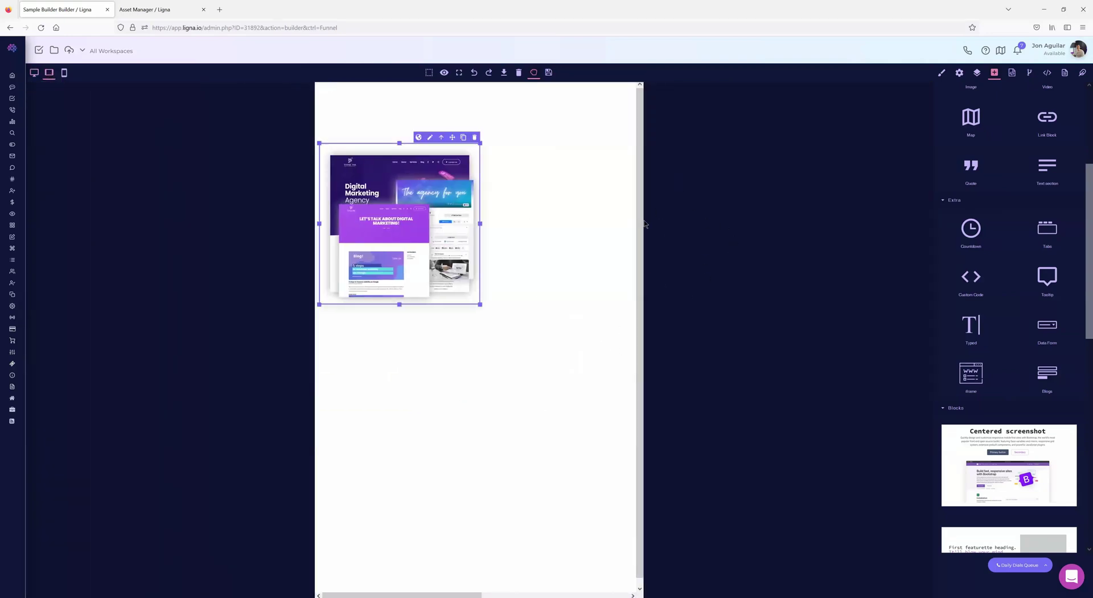
- Try the form below the image at tablet width, move it back beside the image, then reload
left_click(34, 72)
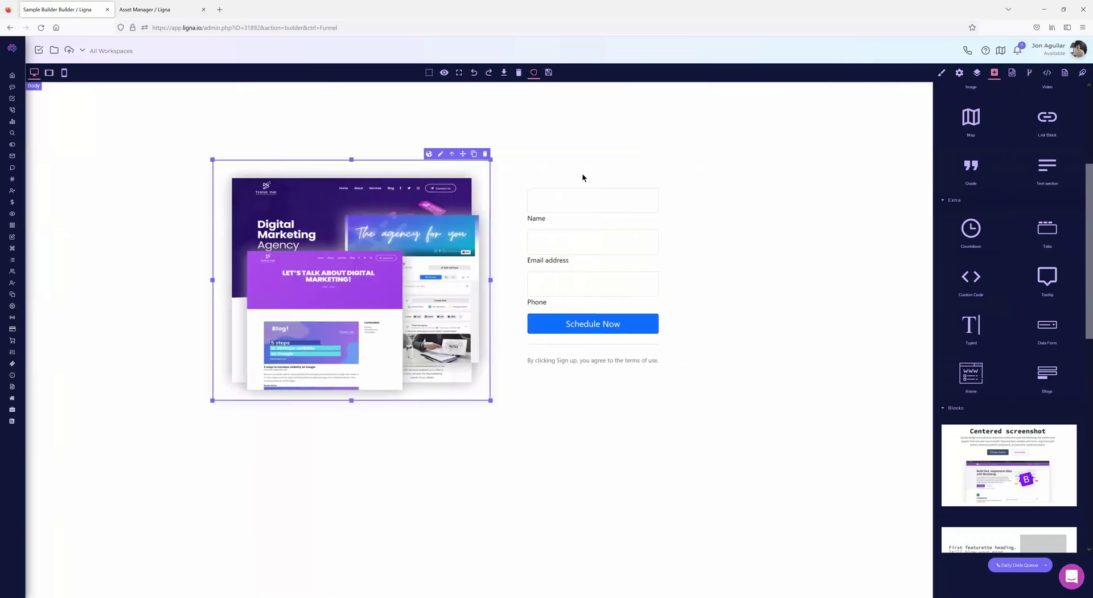
left_click_drag(561, 182, 379, 413)
left_click(49, 73)
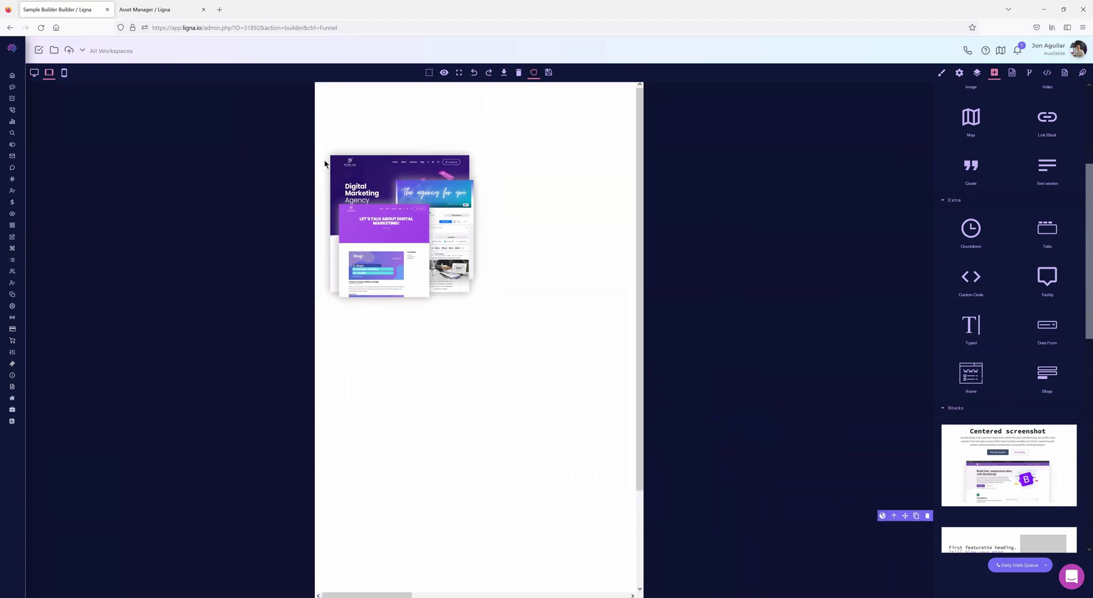
left_click(34, 73)
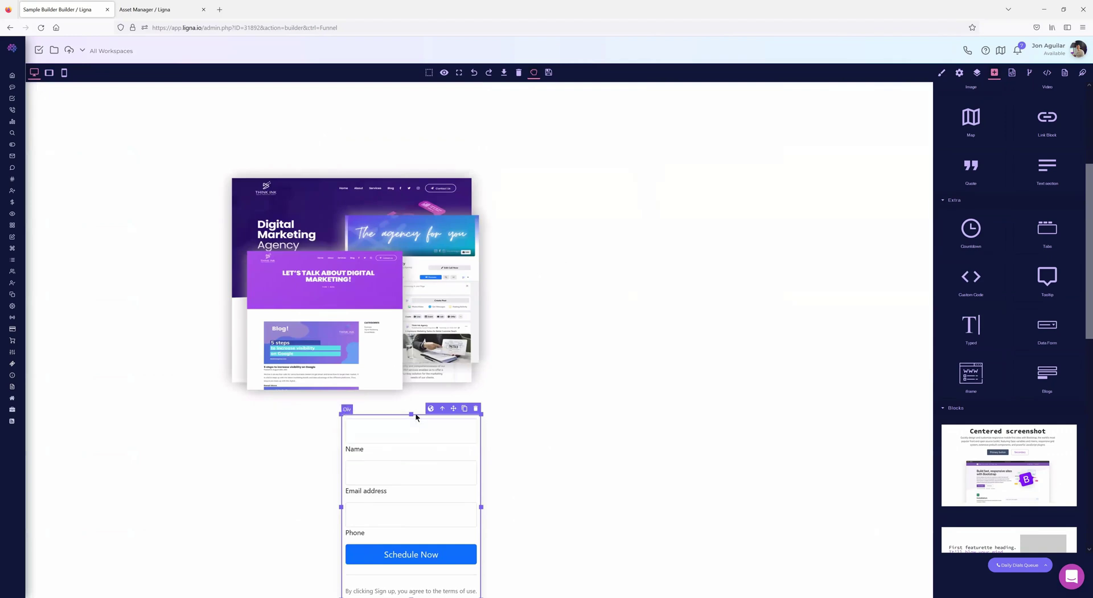
left_click_drag(453, 409, 610, 183)
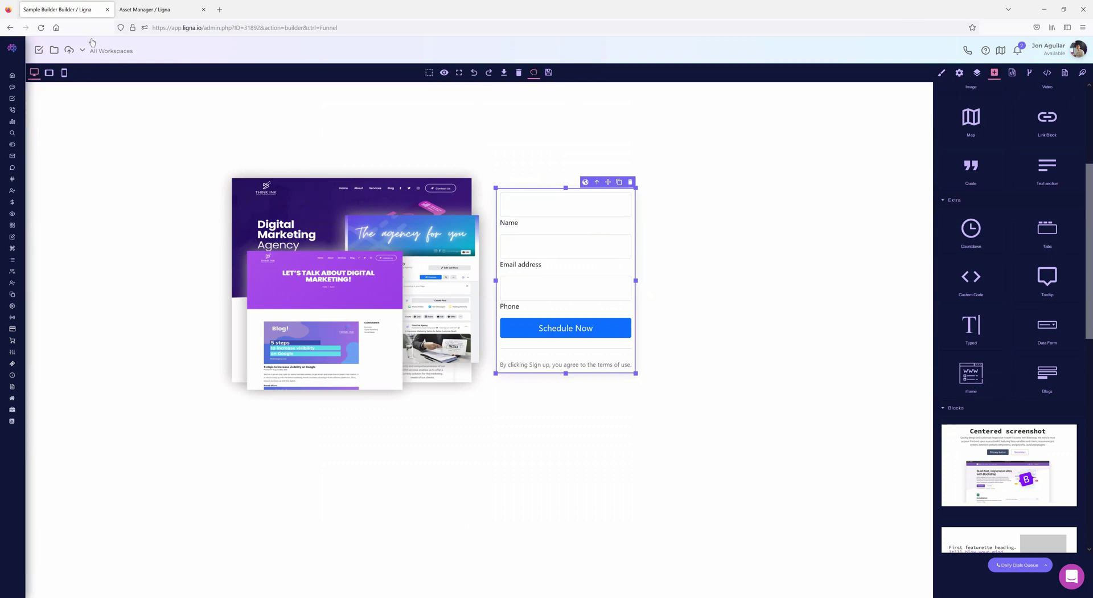
left_click(40, 28)
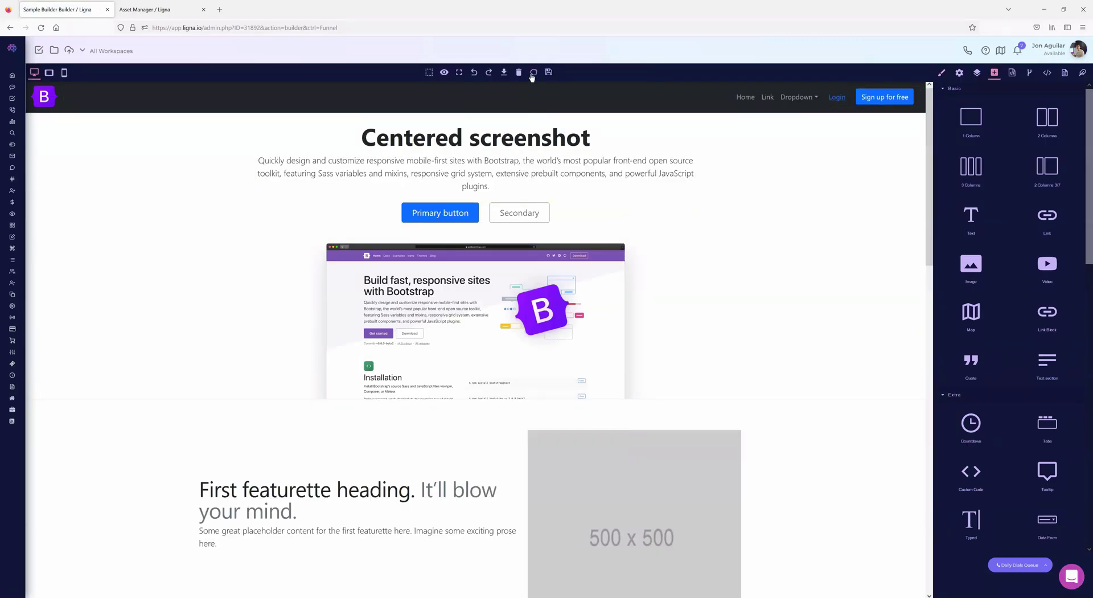
left_click_drag(451, 285, 448, 414)
scroll(686, 406, "up", 2)
left_click_drag(523, 510, 514, 283)
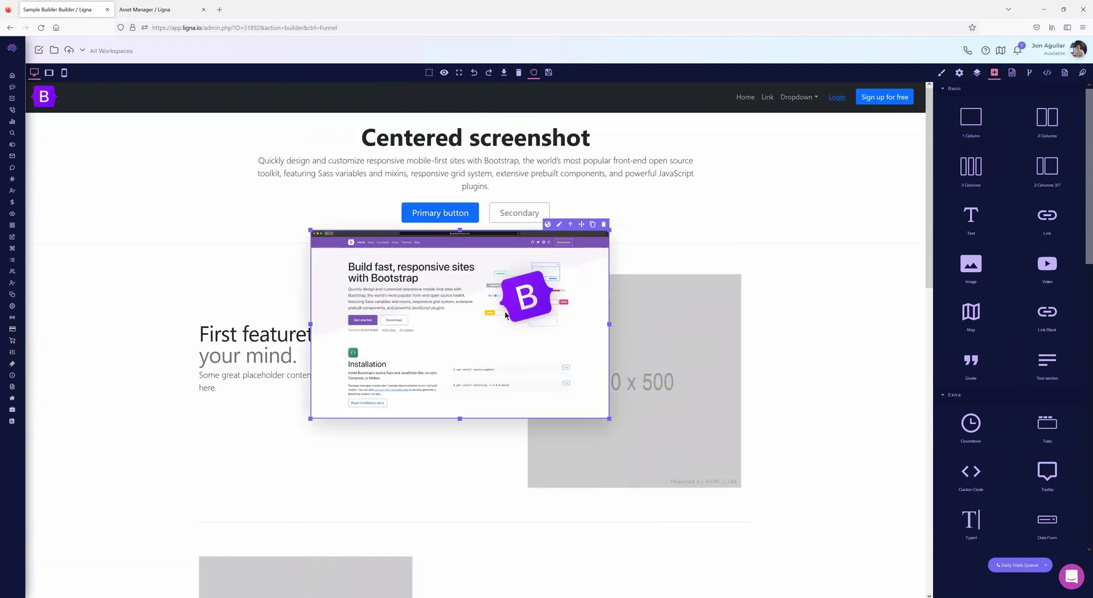
left_click_drag(478, 147, 455, 201)
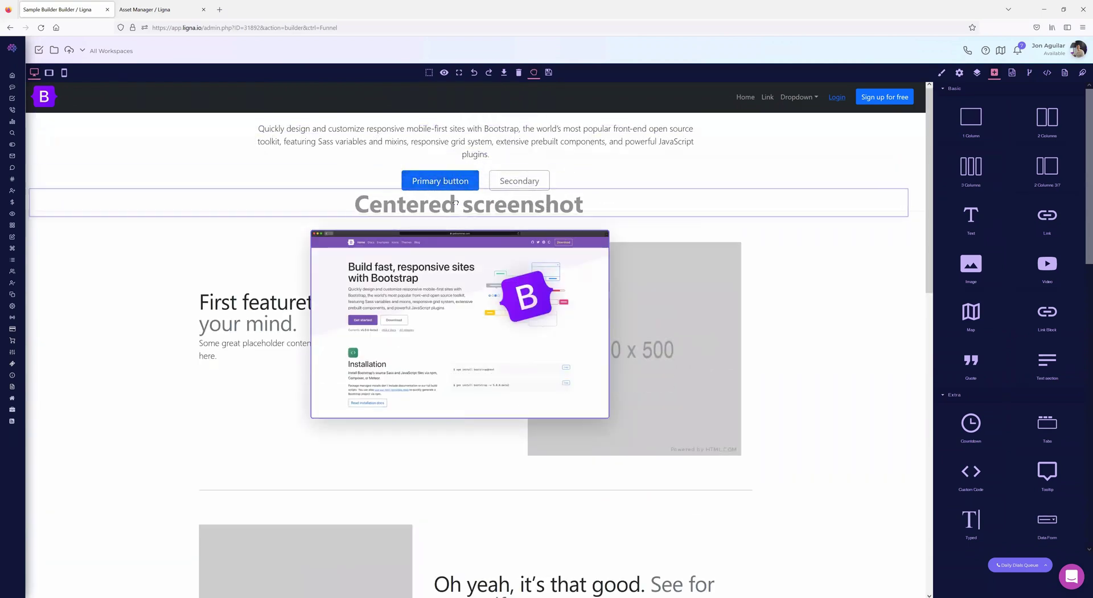
left_click_drag(462, 286, 495, 399)
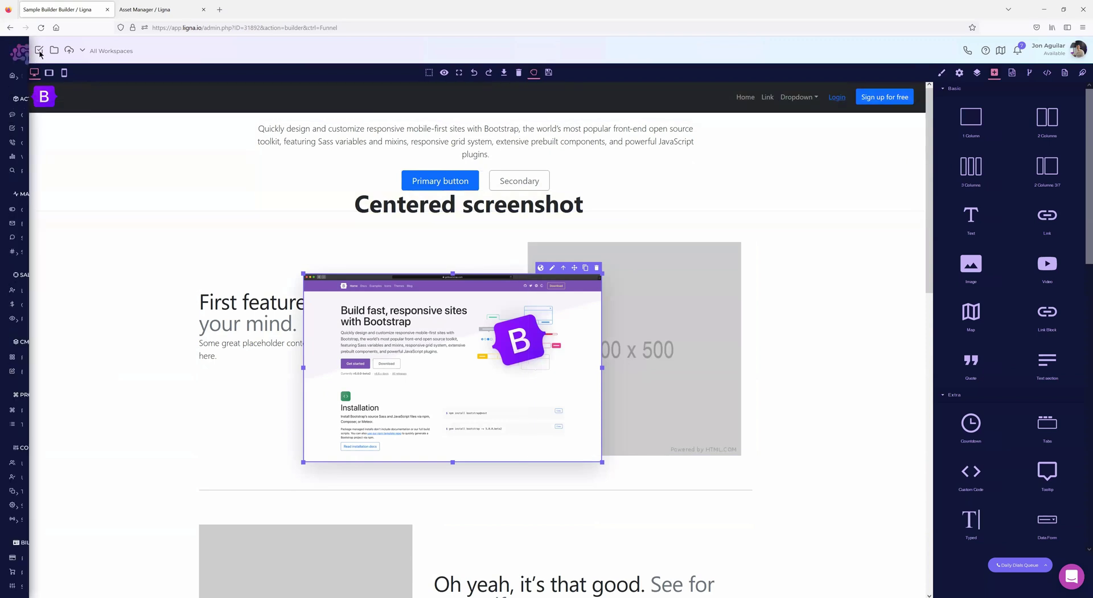
left_click(41, 28)
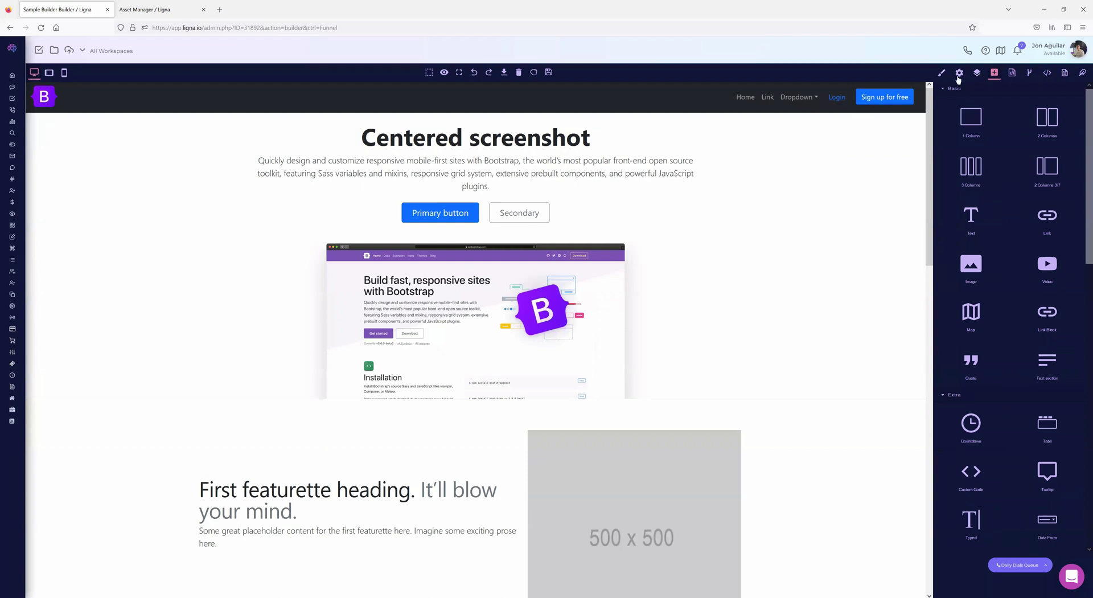
- Select the paragraph under the Centered screenshot heading and give it the class 'whatever'
scroll(1001, 258, "down", 3)
scroll(1001, 258, "up", 3)
left_click(536, 140)
left_click(466, 171)
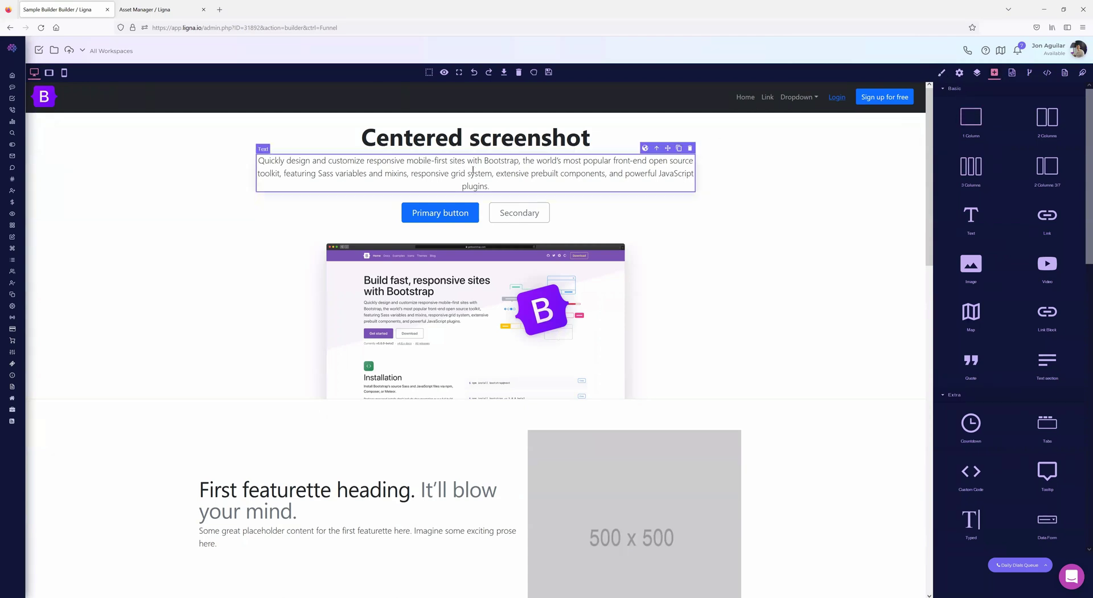
left_click(942, 72)
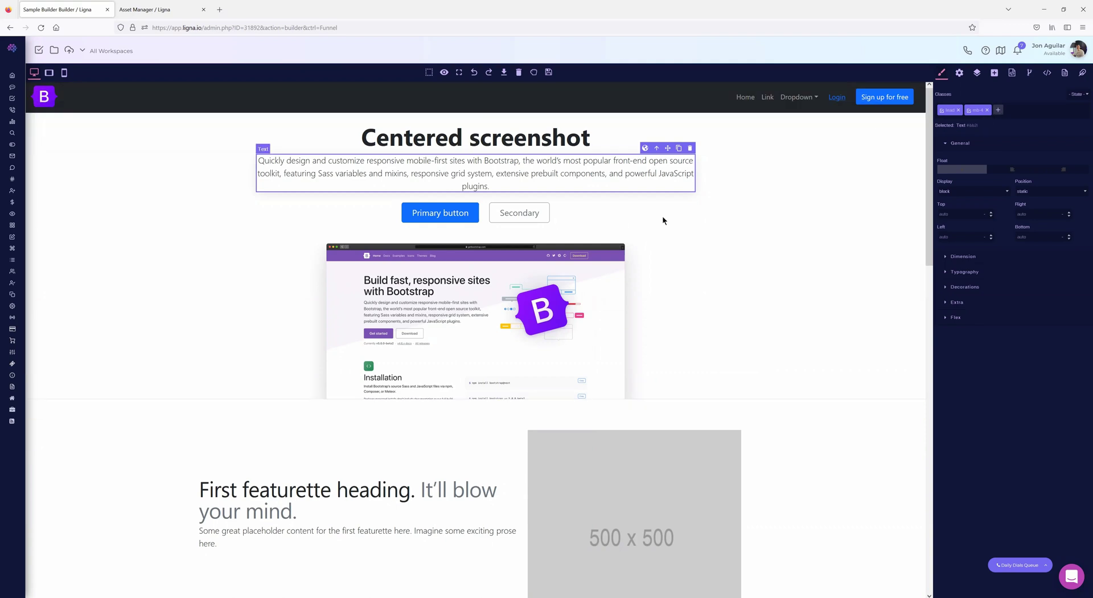
left_click(999, 111)
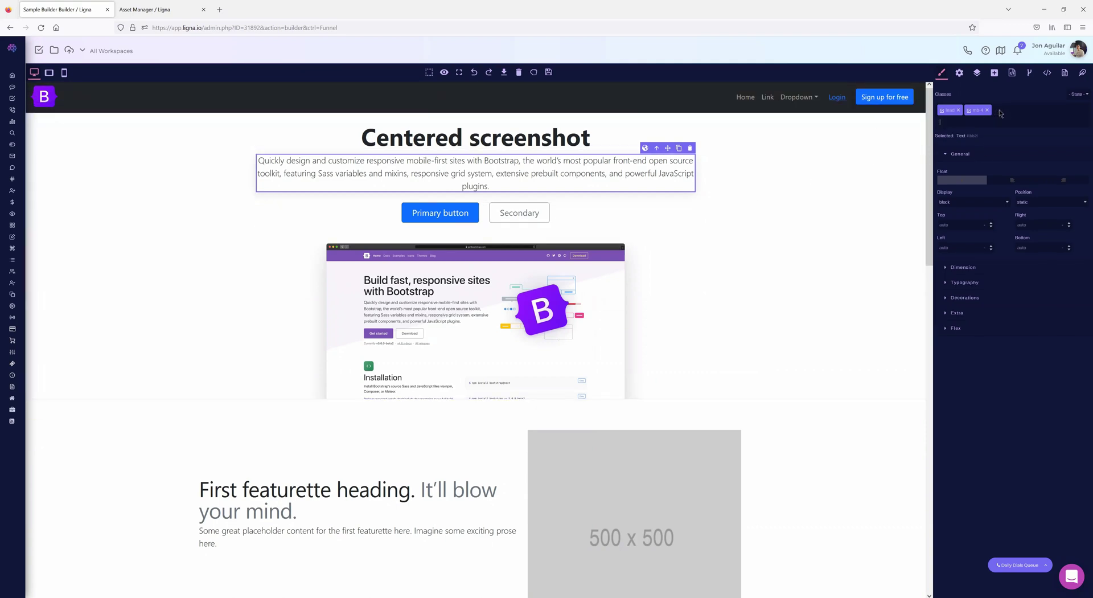
type("whatever")
key("Return")
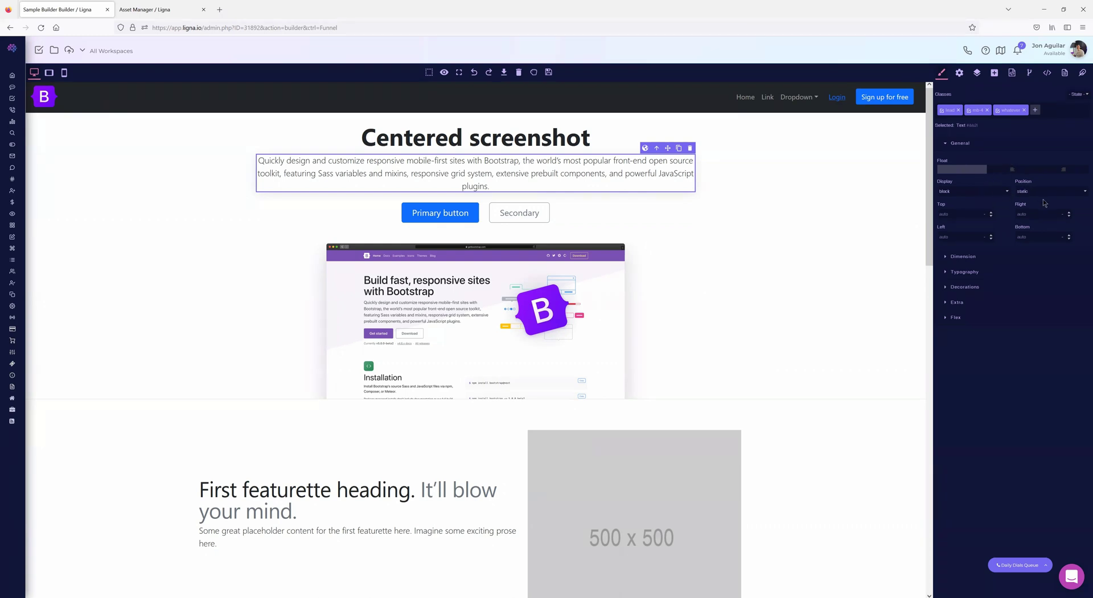
- In the mobile layout, set the Primary button's Display to none
left_click(949, 193)
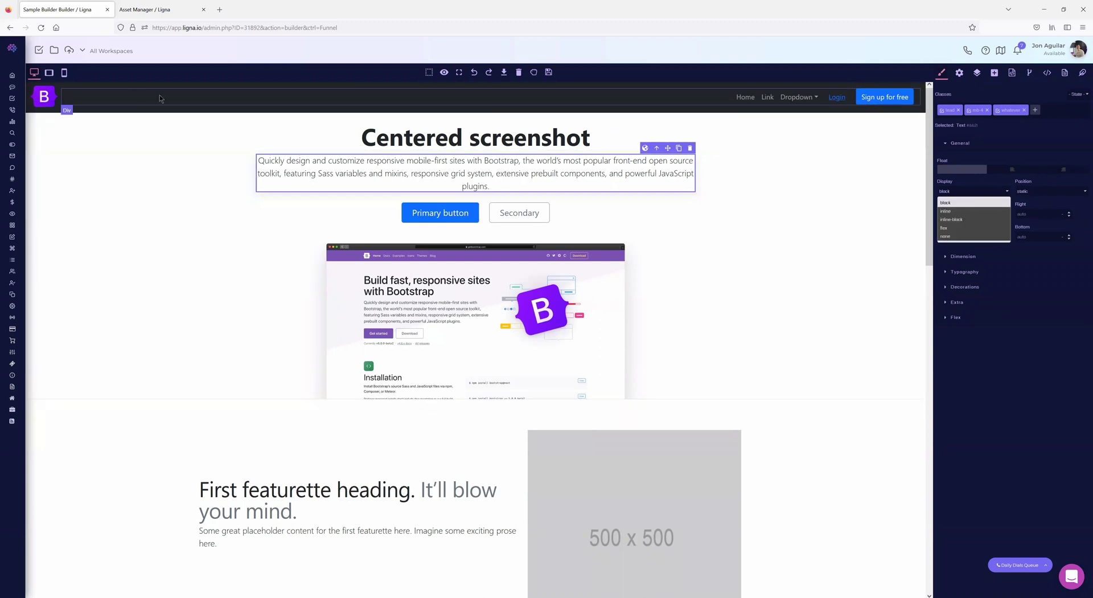
left_click(64, 73)
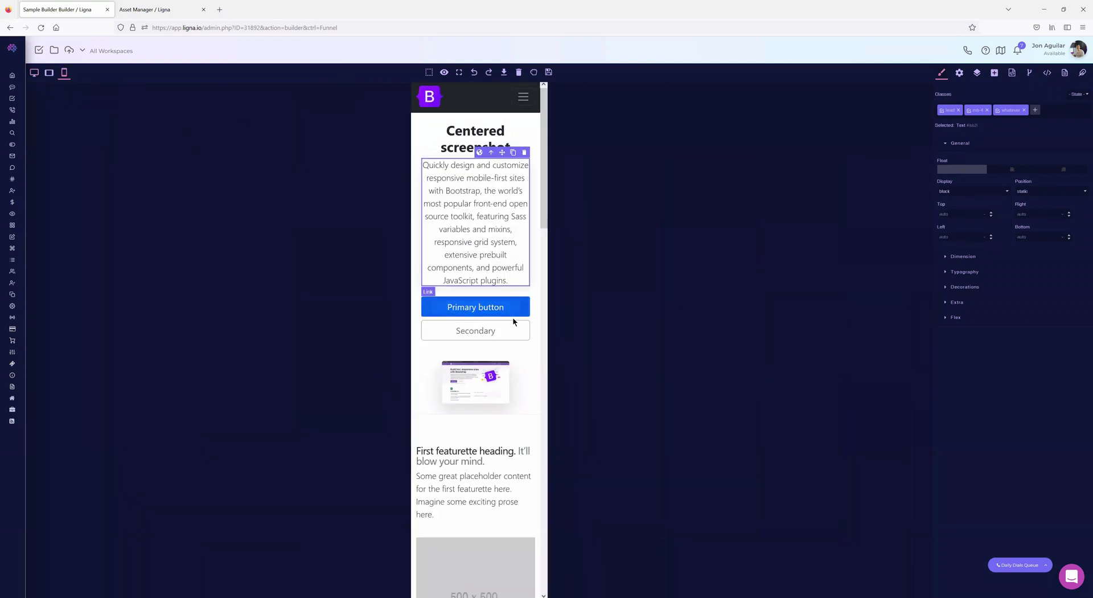
left_click(523, 316)
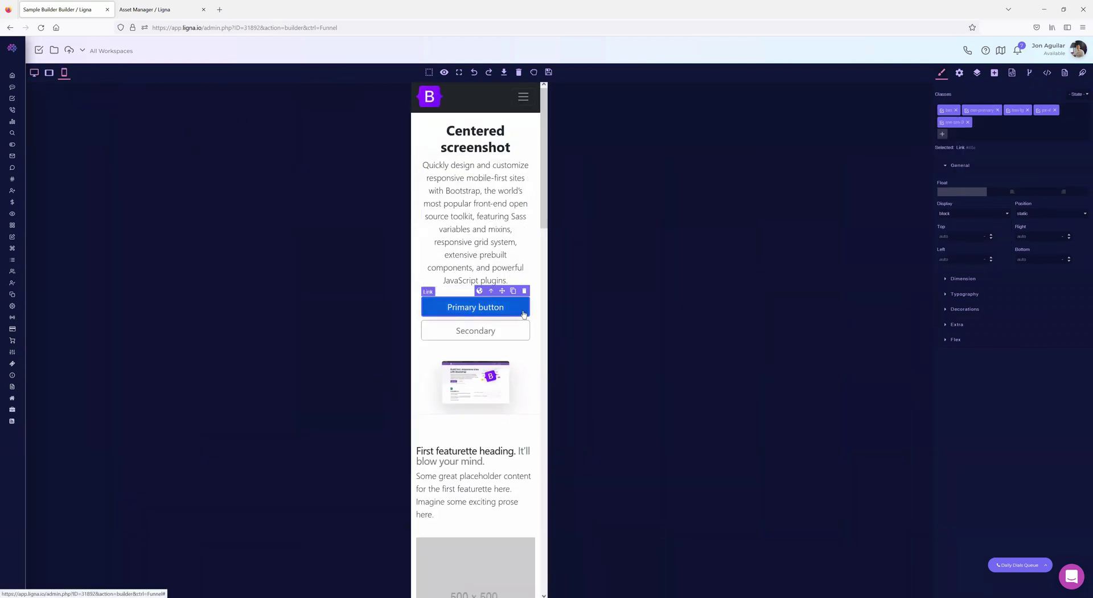
left_click(959, 214)
left_click(955, 260)
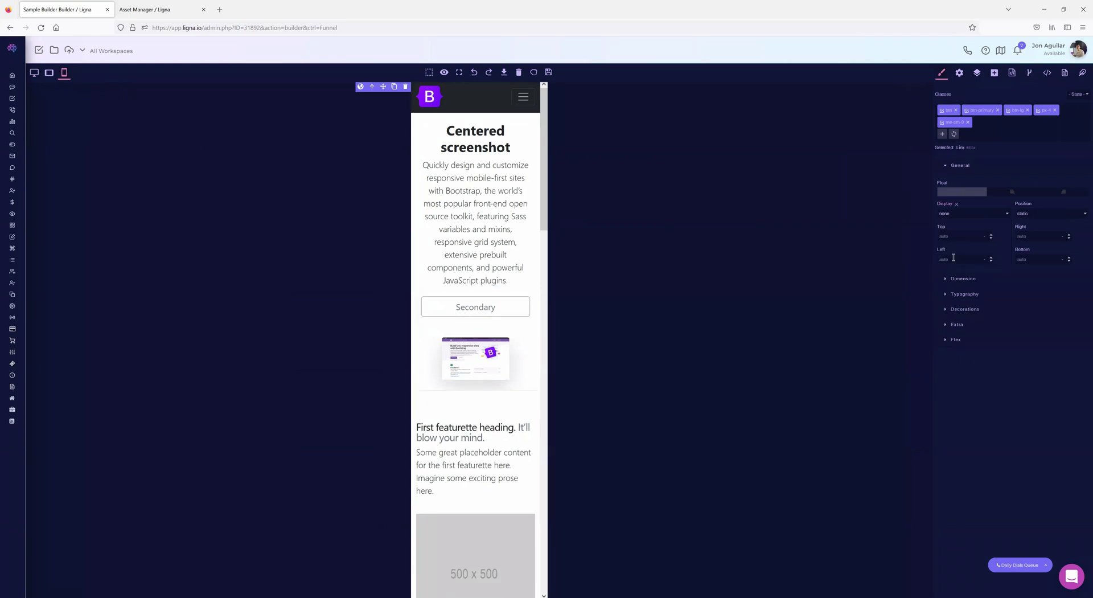
- Compare desktop and mobile previews to confirm the Primary button shows only on desktop
left_click(33, 73)
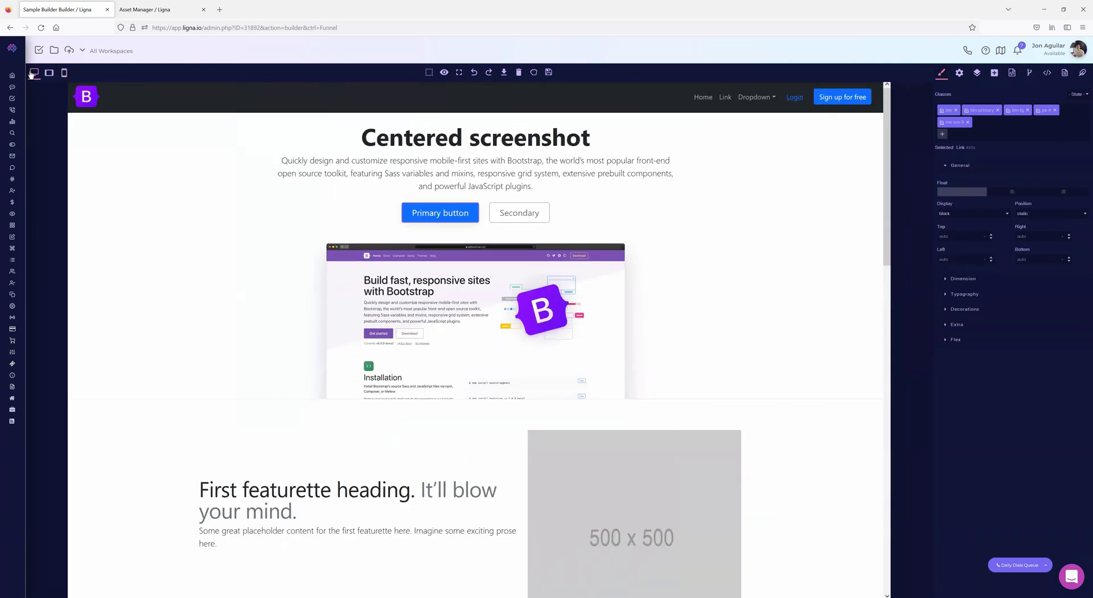
left_click(66, 74)
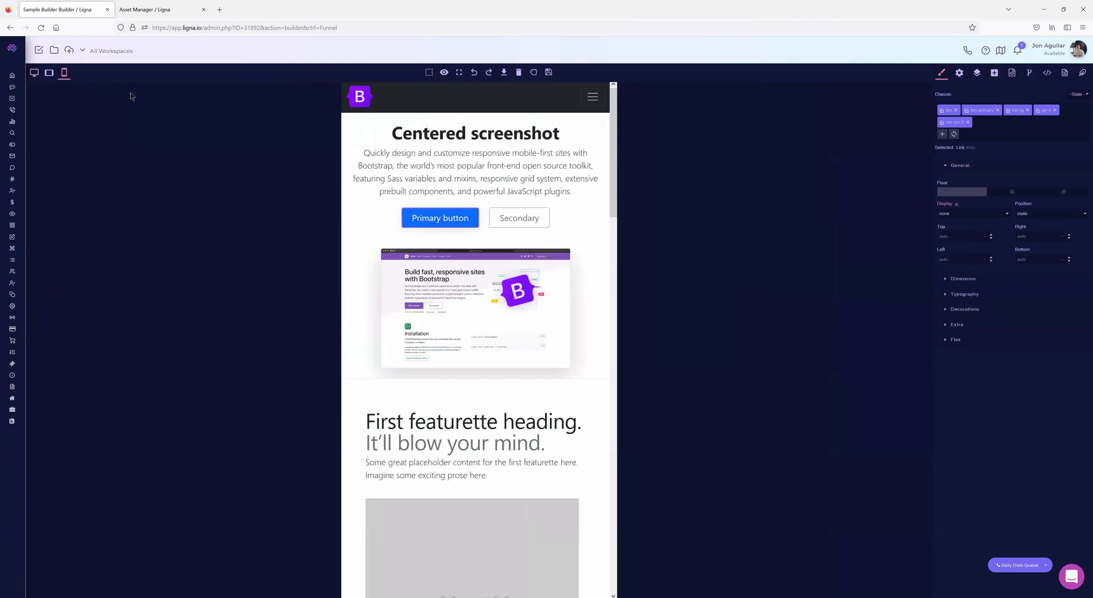
left_click(35, 74)
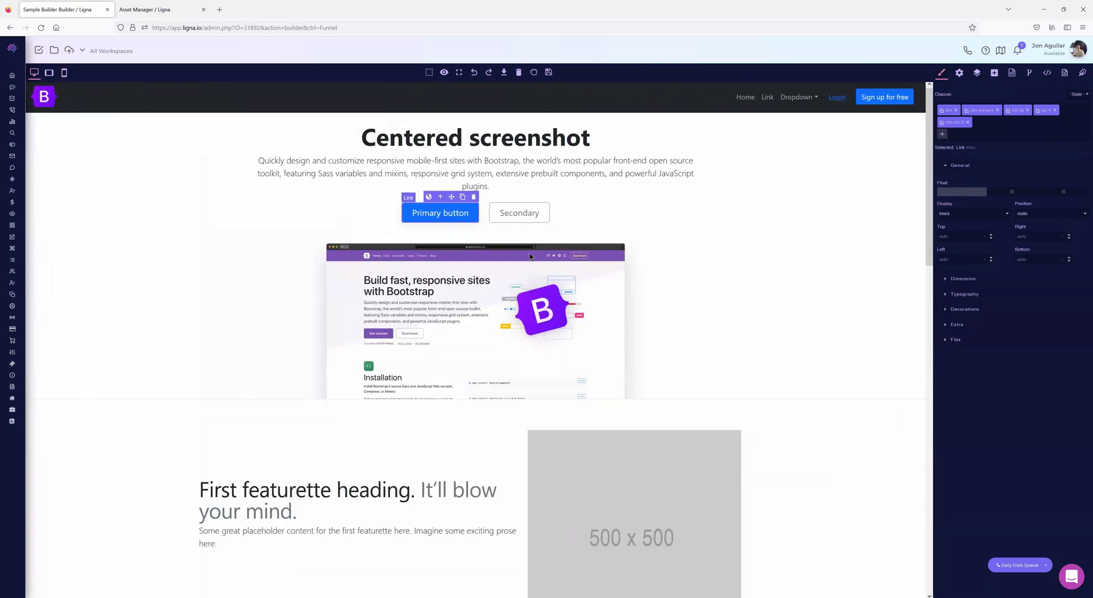
left_click(960, 213)
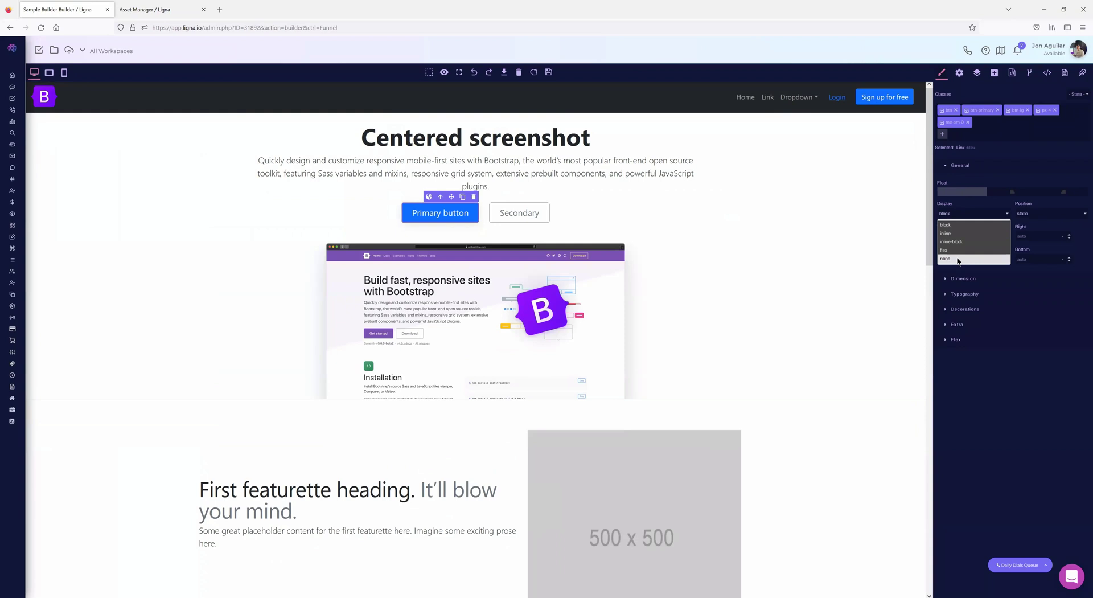
left_click(1035, 171)
left_click(956, 165)
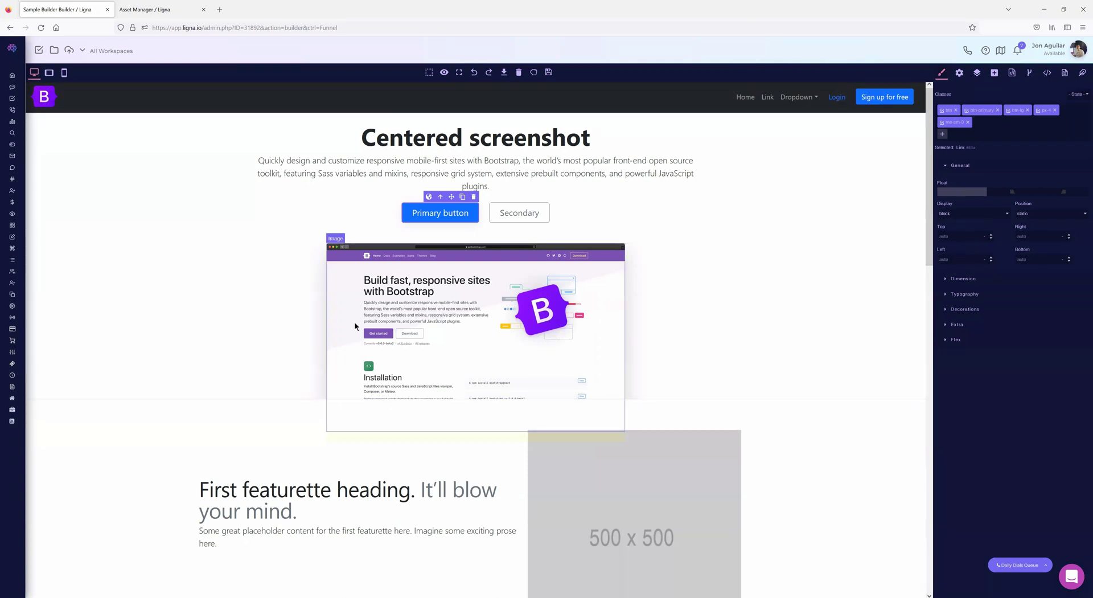
- Expand Dimension and Typography properties, then bring up the bs- colour variables
left_click(946, 278)
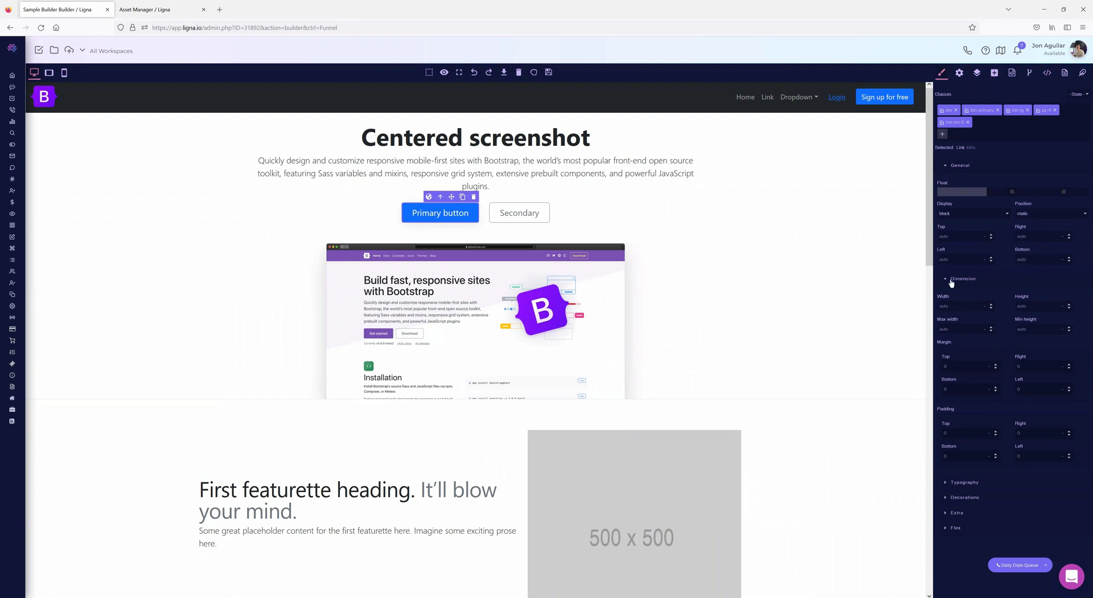
left_click(985, 307)
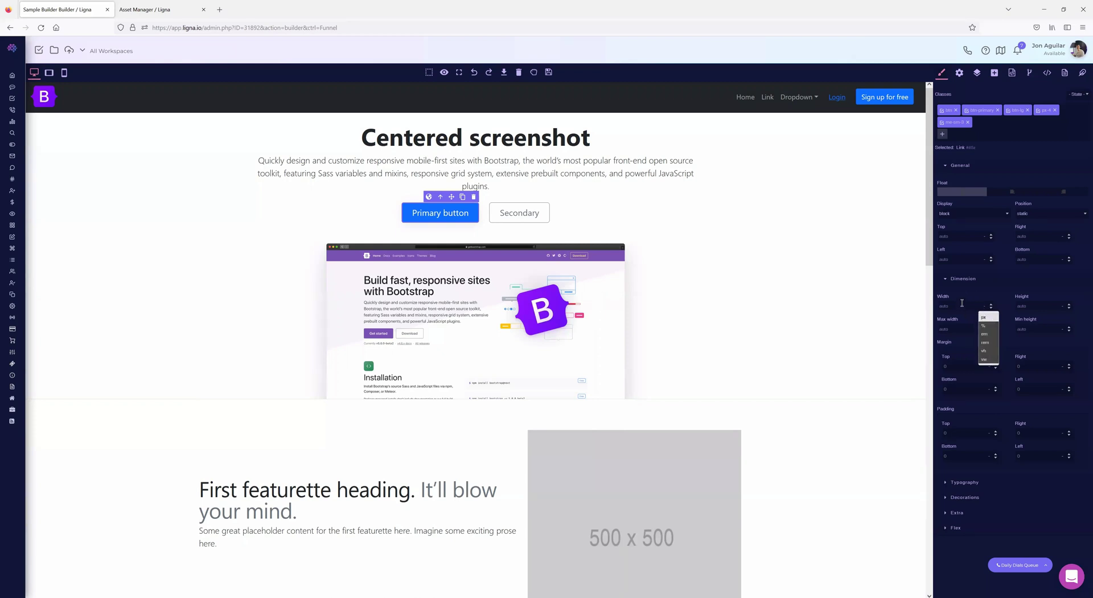
left_click(989, 292)
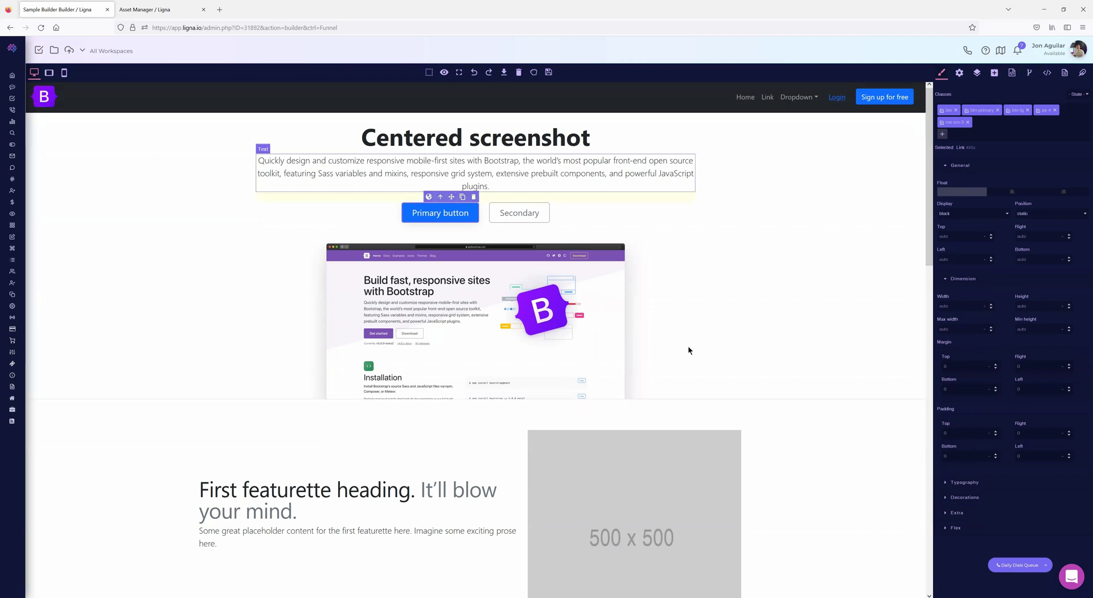
left_click(949, 483)
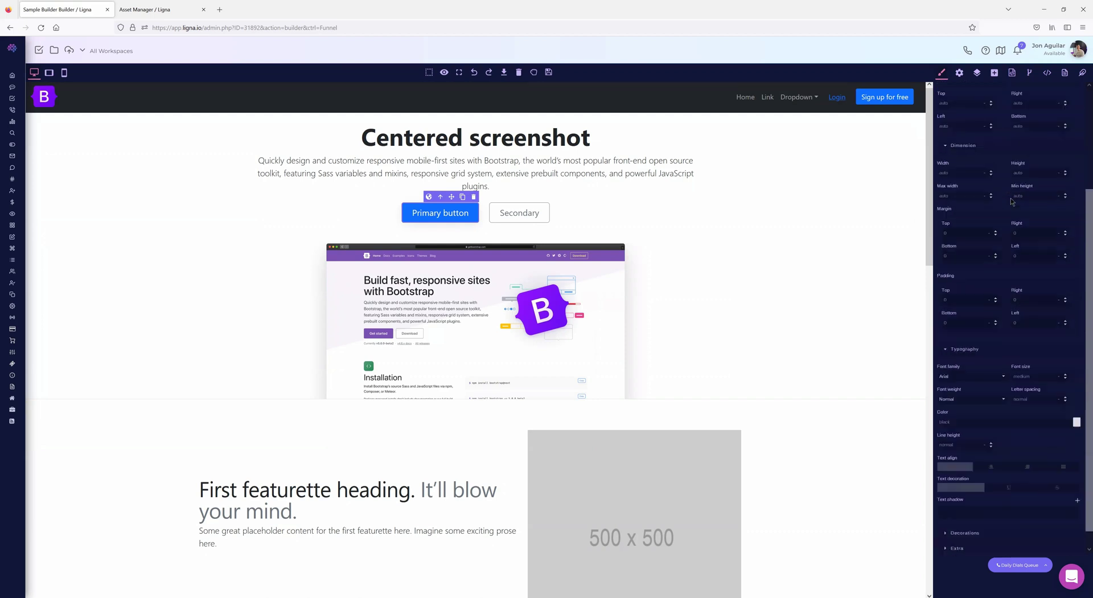
left_click(1082, 72)
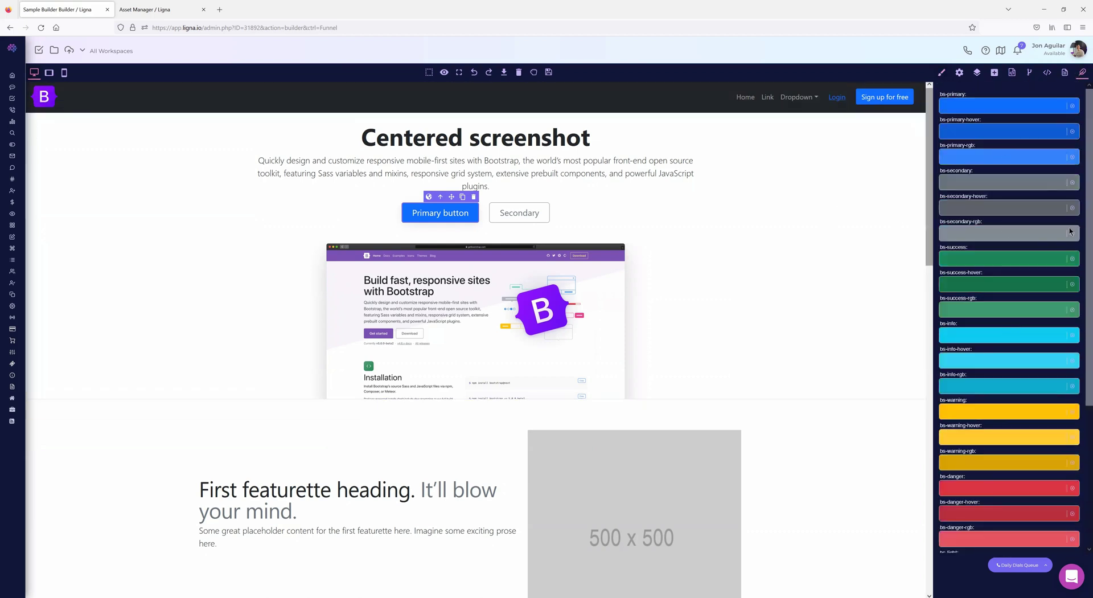
- Set bs-primary to #3C82E4 after briefly trying dark #08254E
left_click(979, 108)
left_click_drag(978, 135, 990, 155)
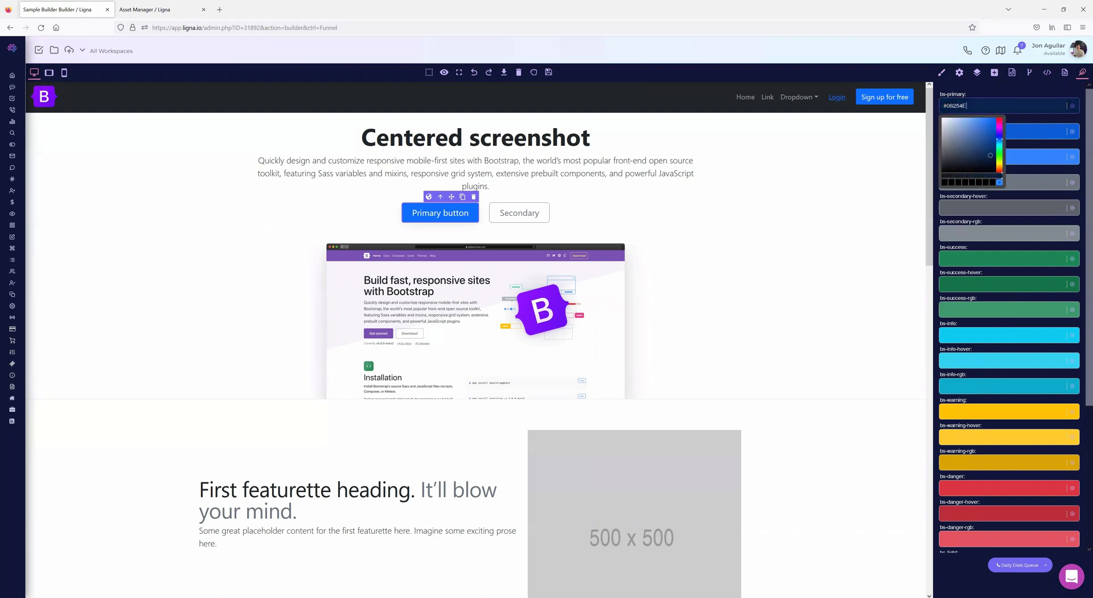
left_click(1037, 120)
left_click(1007, 105)
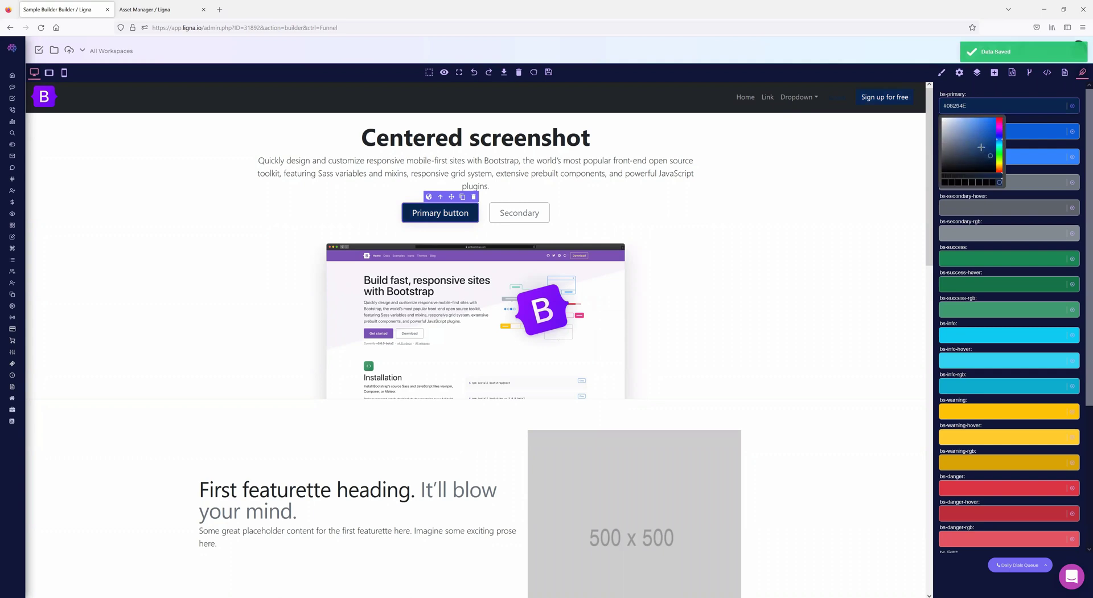
left_click_drag(985, 136, 982, 123)
left_click(1020, 123)
- Set bs-primary-hover to #78A0DC and bs-secondary to #2867A0
left_click(986, 131)
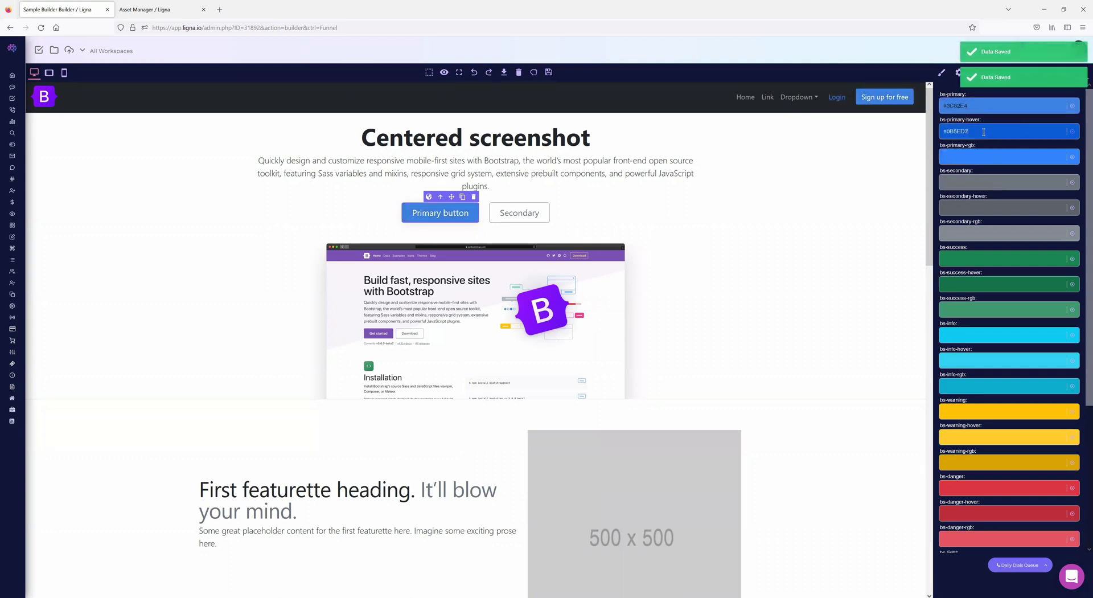
left_click(981, 169)
left_click_drag(981, 170, 967, 150)
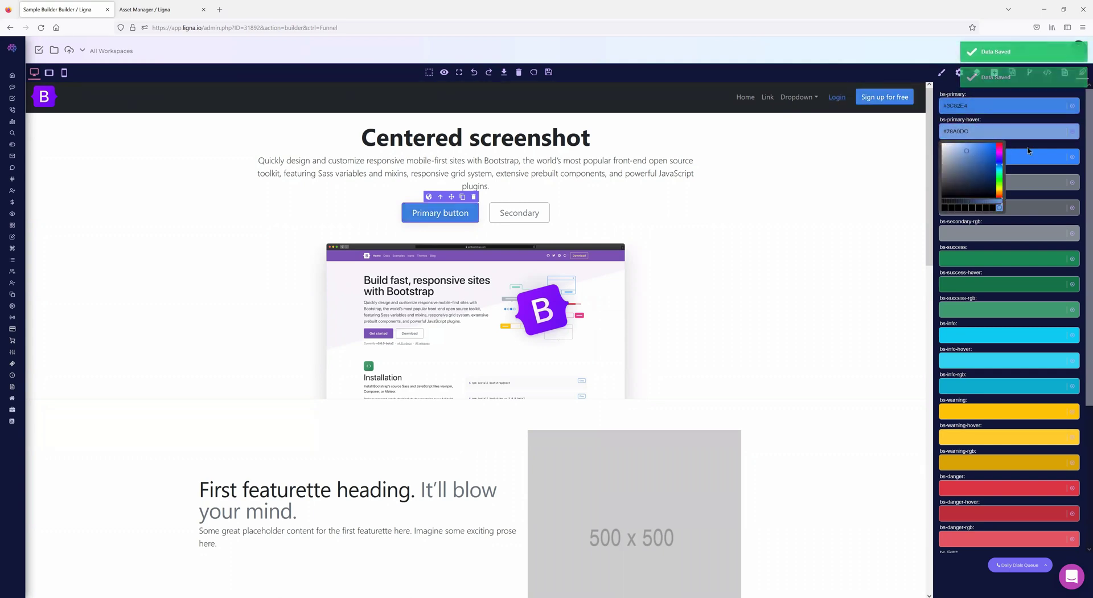
left_click(1027, 147)
left_click(979, 185)
left_click_drag(973, 205, 982, 214)
left_click(1008, 168)
scroll(1013, 224, "down", 4)
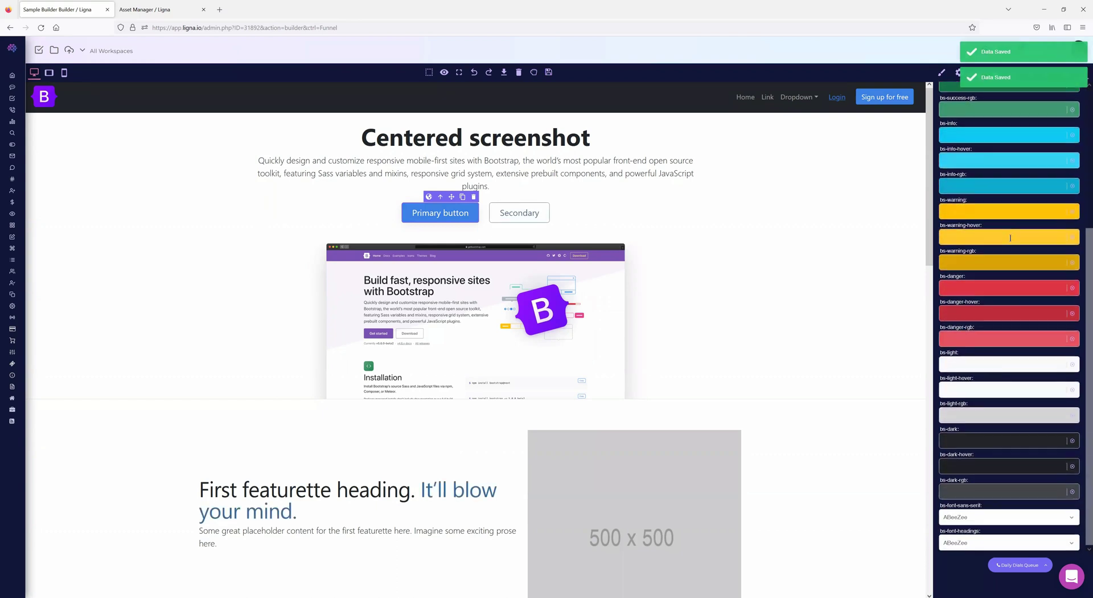
- Set bs-font-sans-serif to Aldrich, after trying Akaya Telivigala, and save the page
left_click(970, 517)
left_click(959, 419)
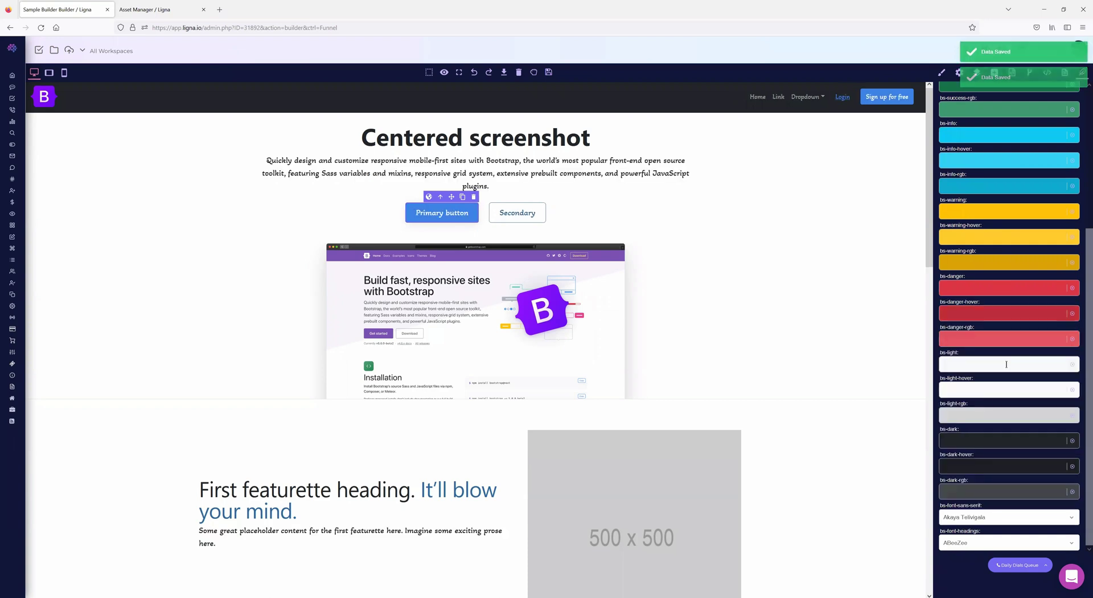
left_click(960, 523)
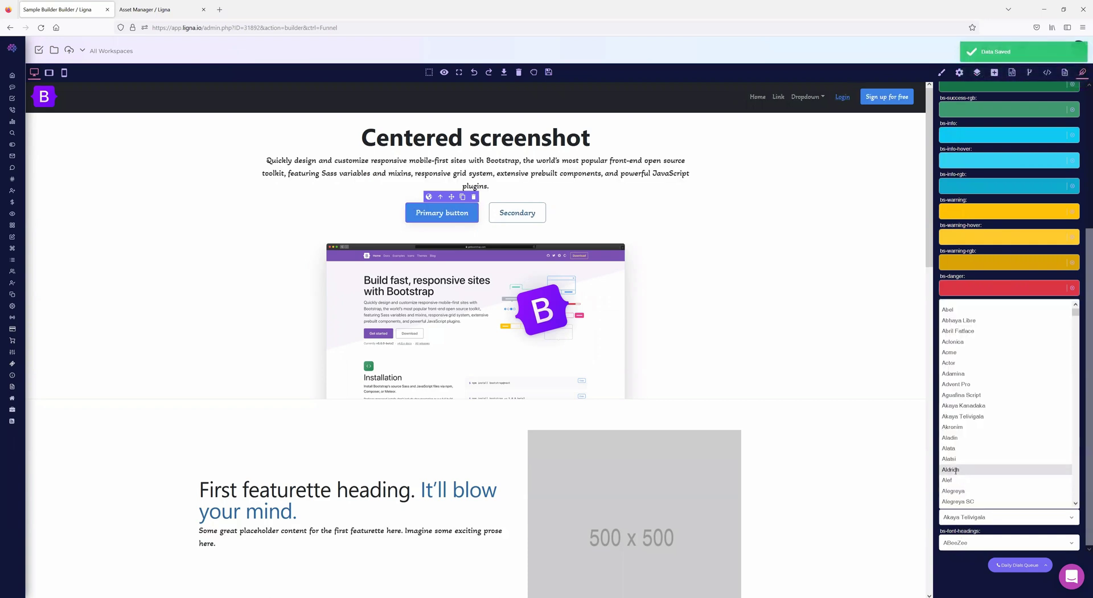
left_click(966, 430)
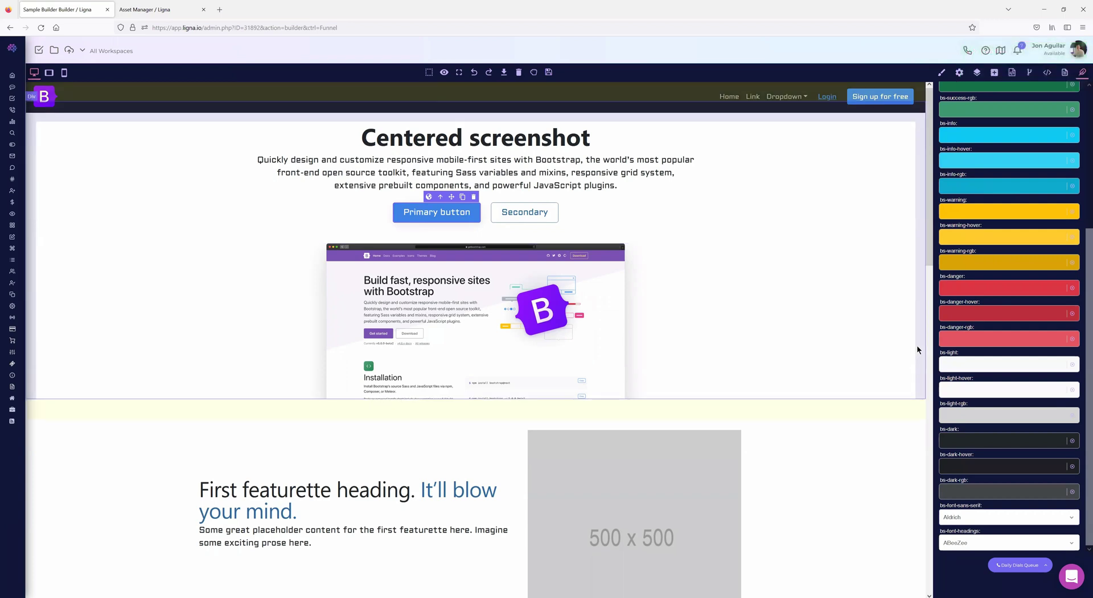
left_click(549, 73)
scroll(1011, 338, "up", 4)
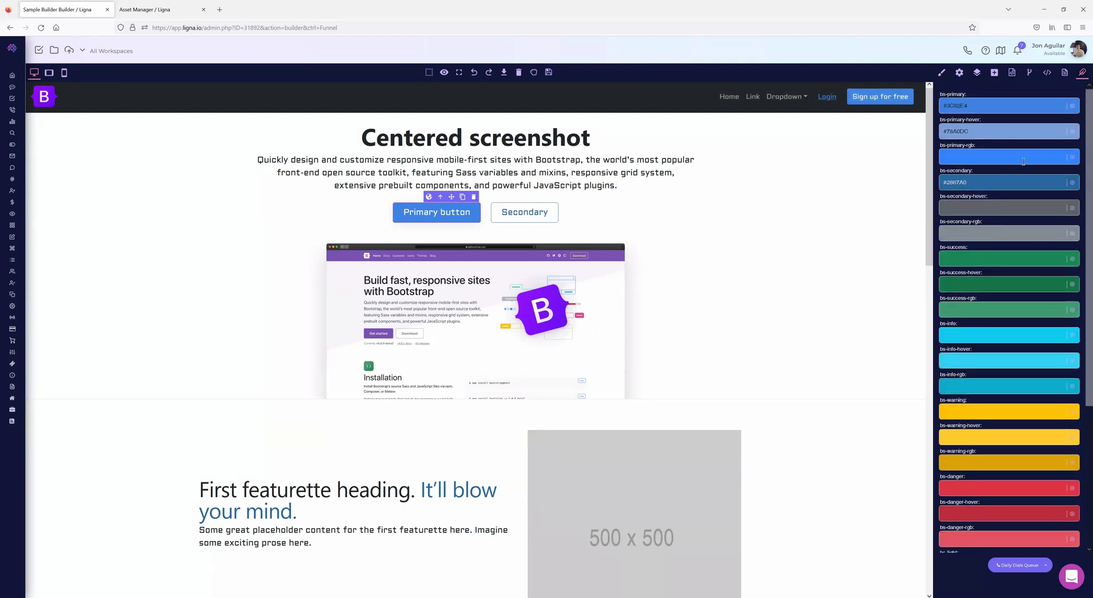
- Reset bs-primary-hover, bs-primary and bs-secondary to their Bootstrap default colours
left_click(1073, 132)
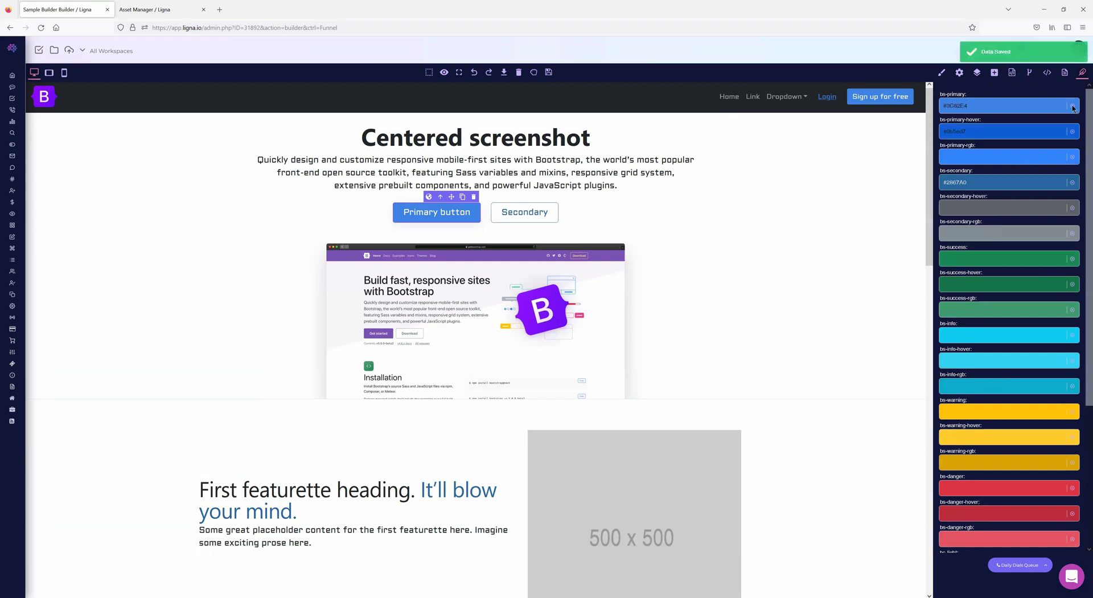
left_click(1073, 106)
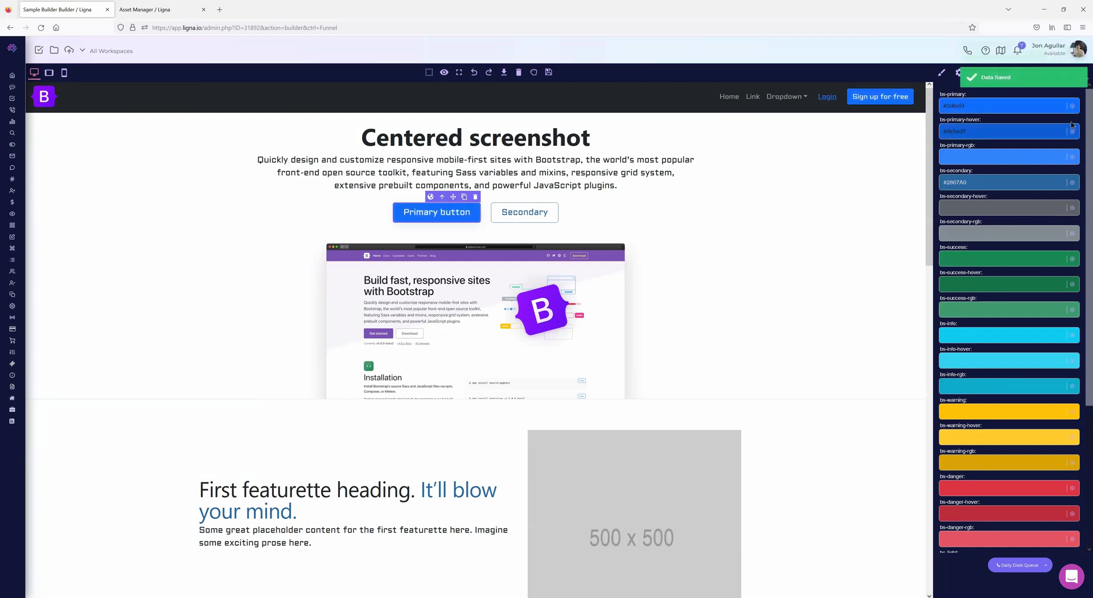
left_click(1072, 182)
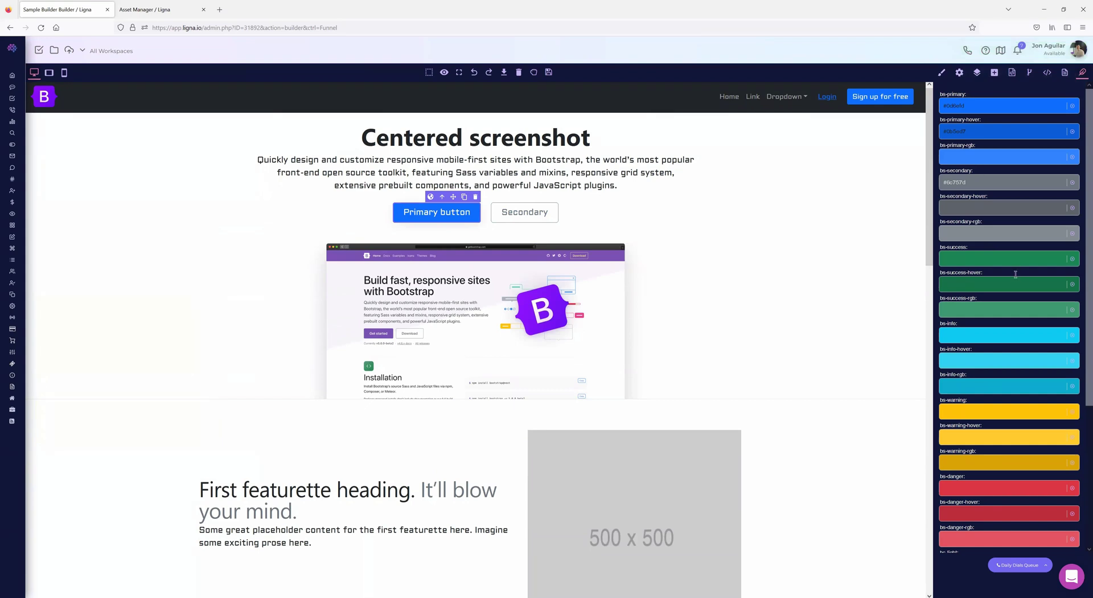
- Return to the top of the variables list and bring up the Primary button's style settings
scroll(1016, 274, "down", 3)
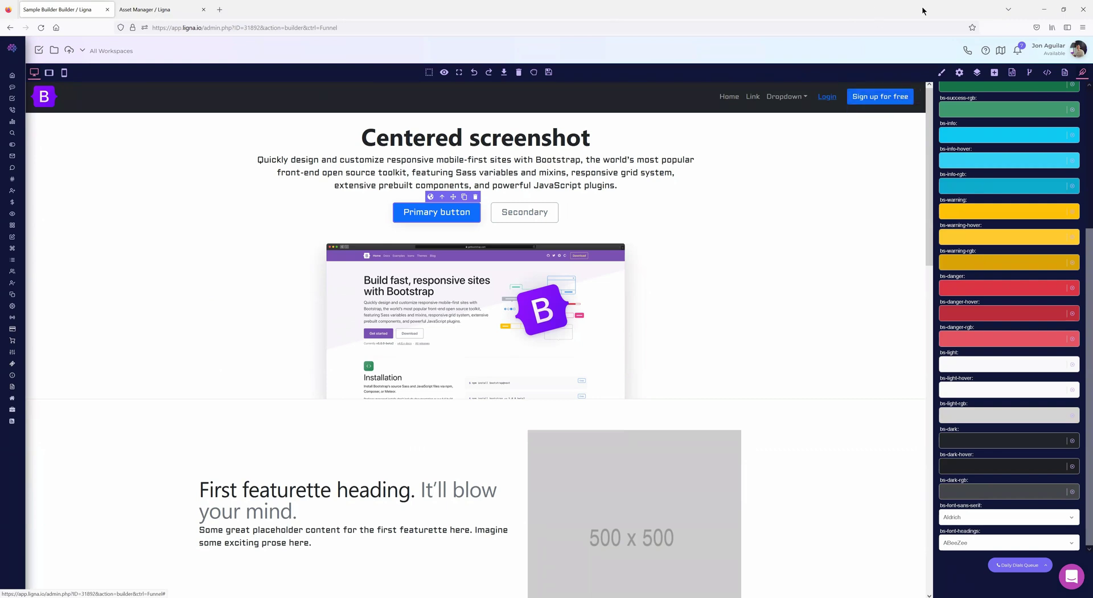
scroll(1020, 190, "up", 4)
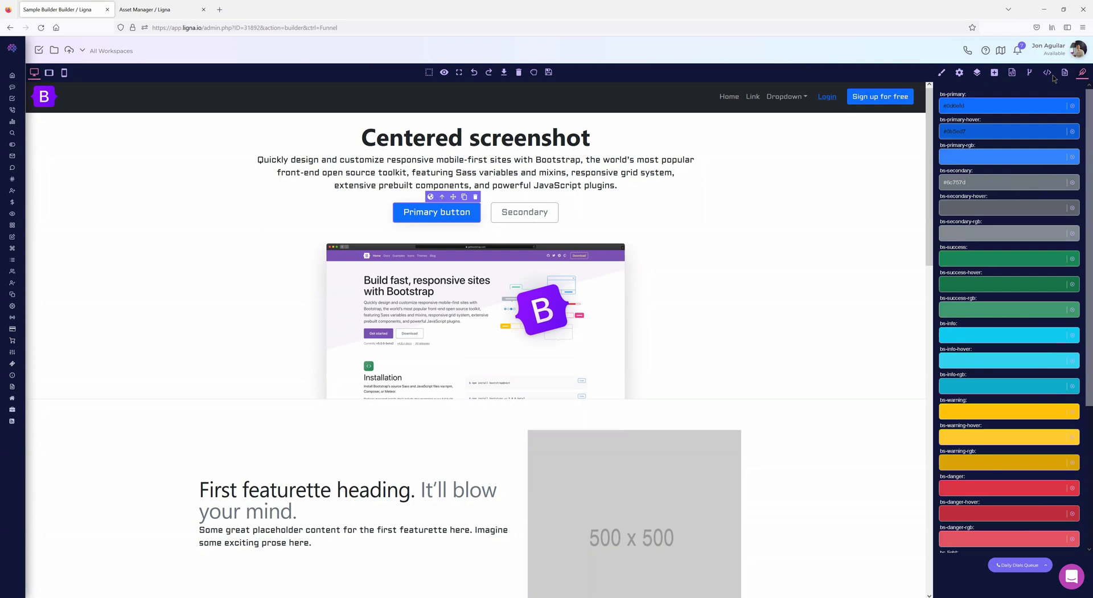
left_click(941, 73)
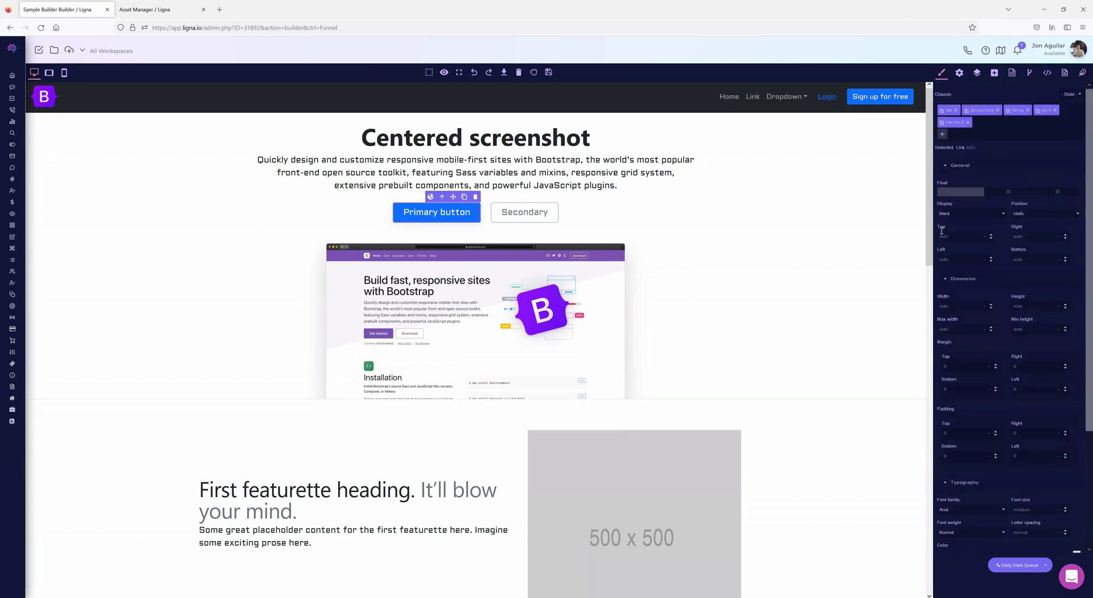
- Collapse Dimension and Typography, peek at Flex, Extra and Decorations, then return to the Funnels list
left_click(945, 165)
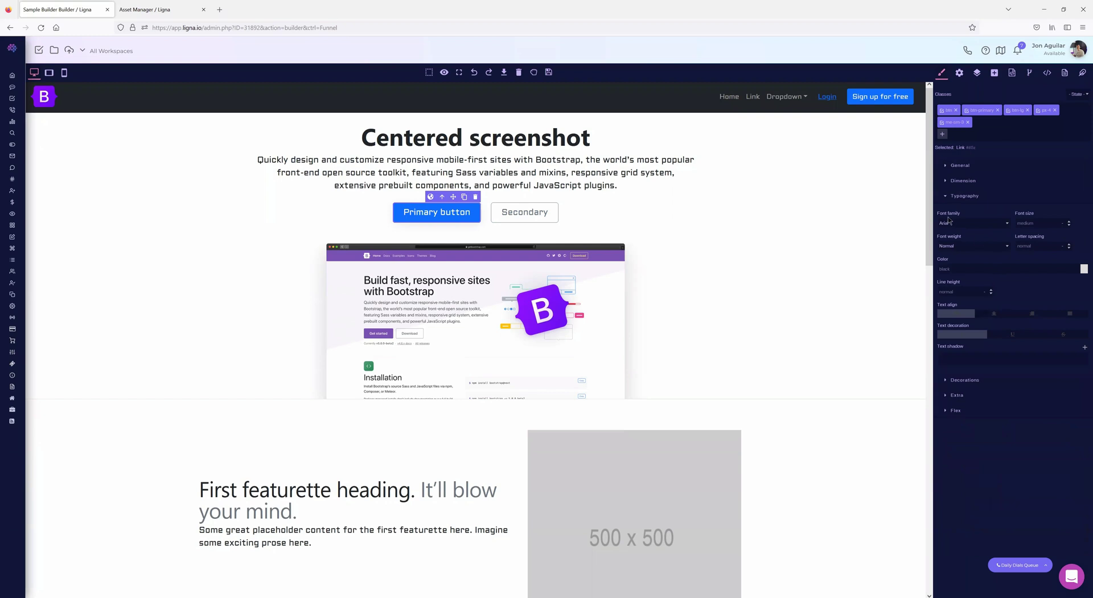
left_click(946, 196)
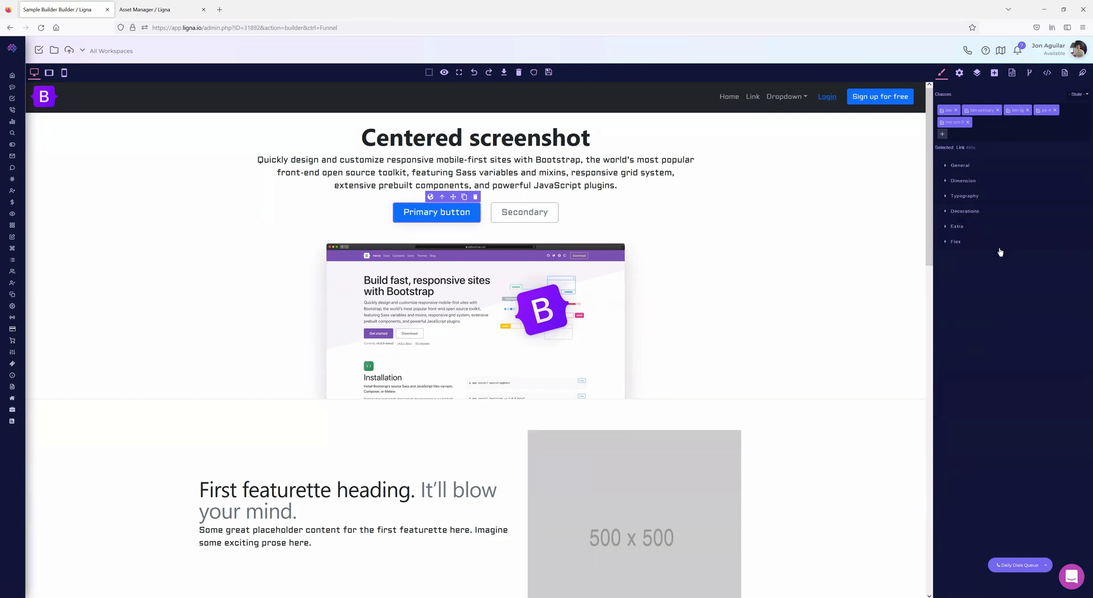
left_click(946, 242)
left_click(946, 227)
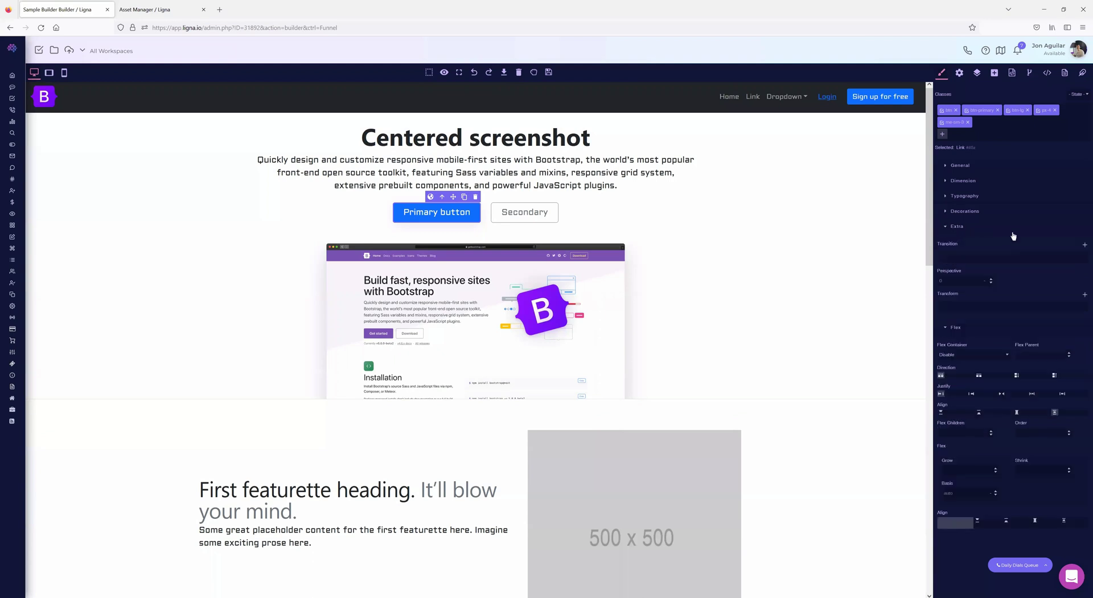
left_click(945, 227)
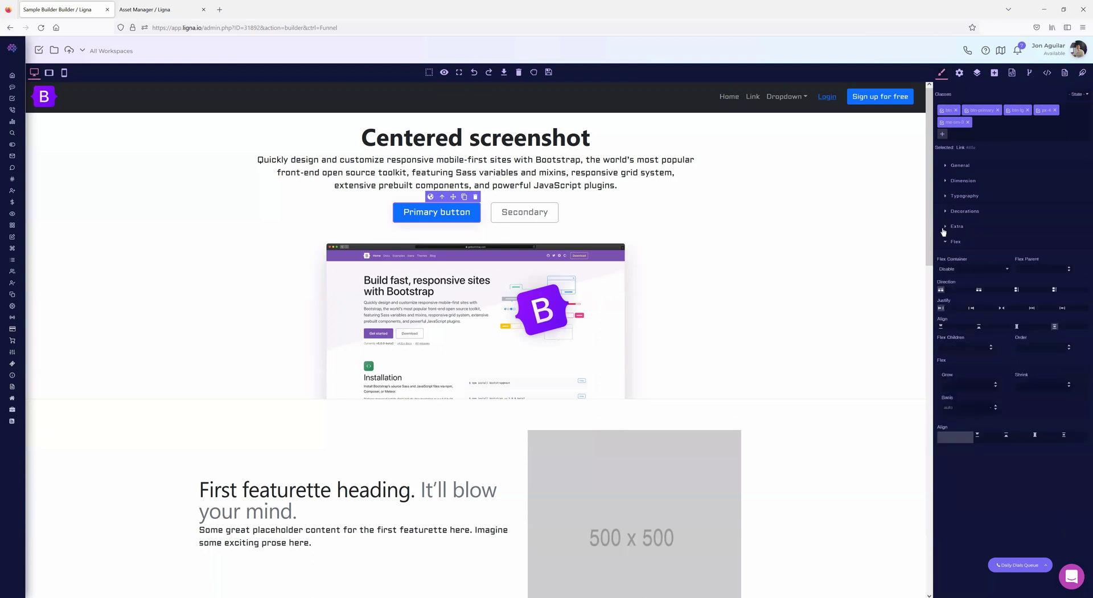
left_click(946, 242)
left_click(946, 211)
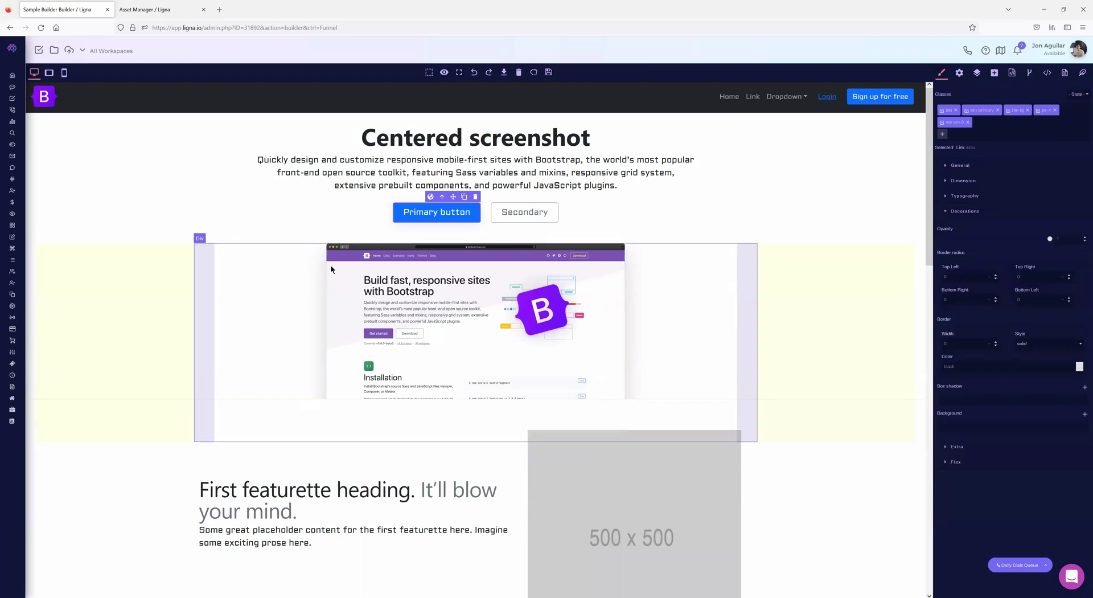
left_click(9, 28)
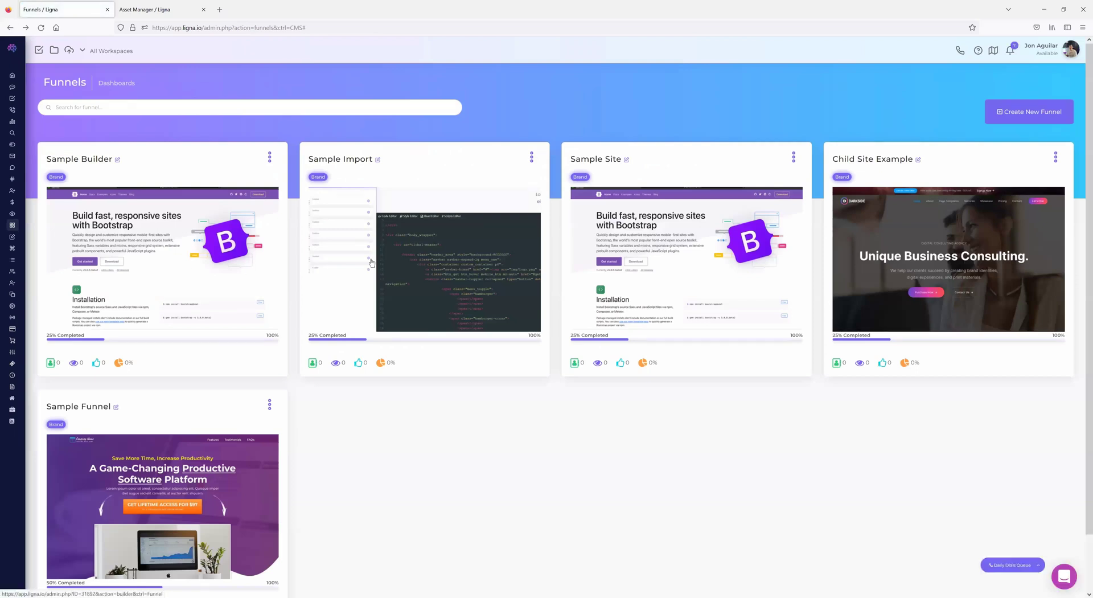
- Open the Child Site Example funnel with its Darkside consulting hero in the builder
left_click(917, 261)
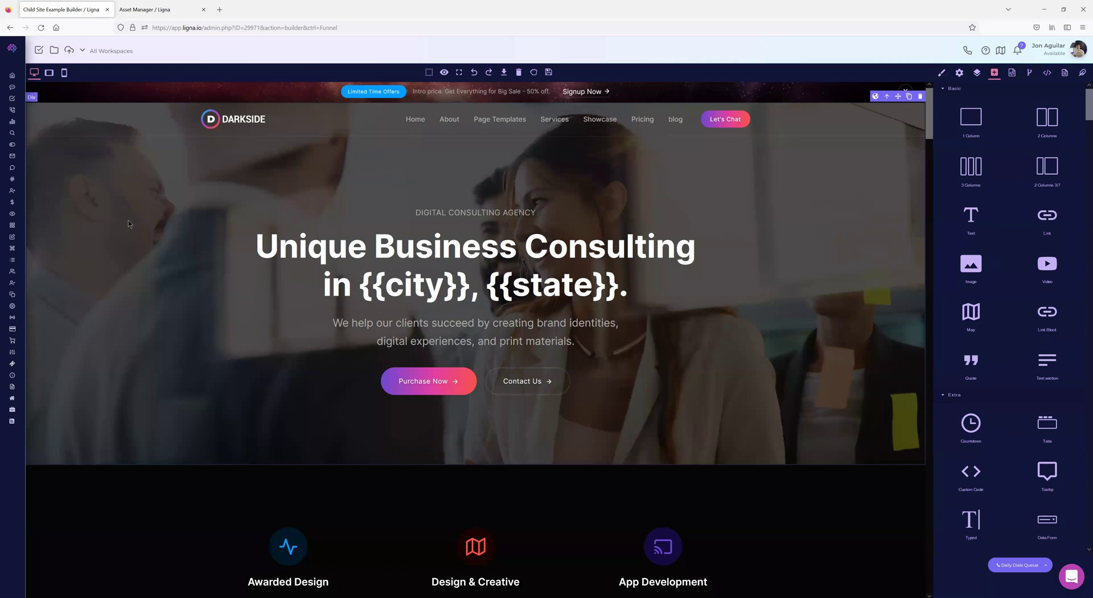
- Show the hero section's Decorations styles and expand its Background Image layer
left_click(941, 72)
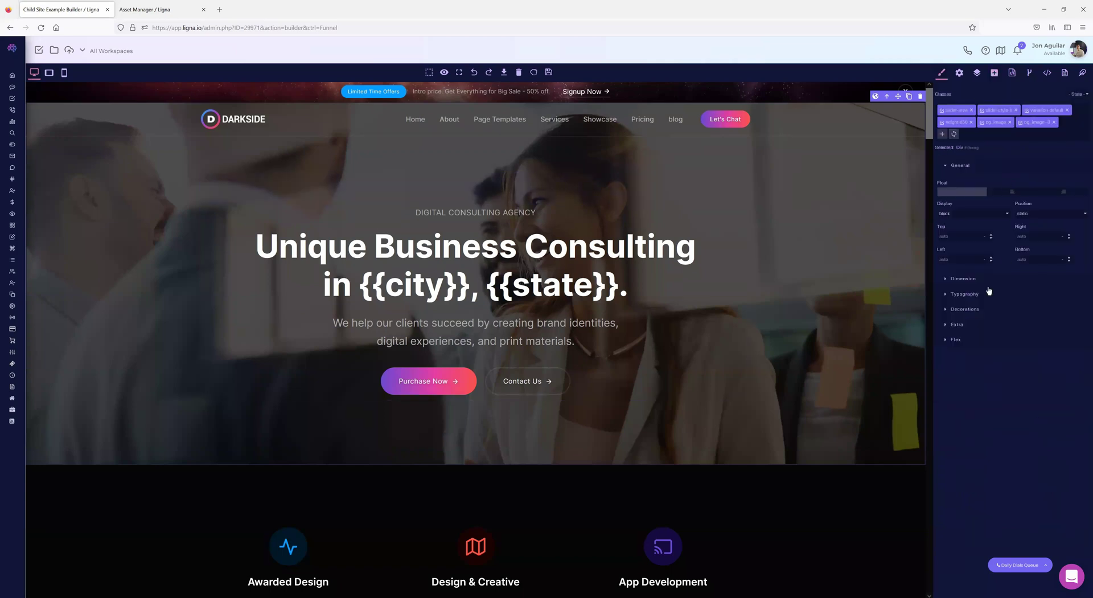
left_click(944, 309)
scroll(1019, 348, "down", 1)
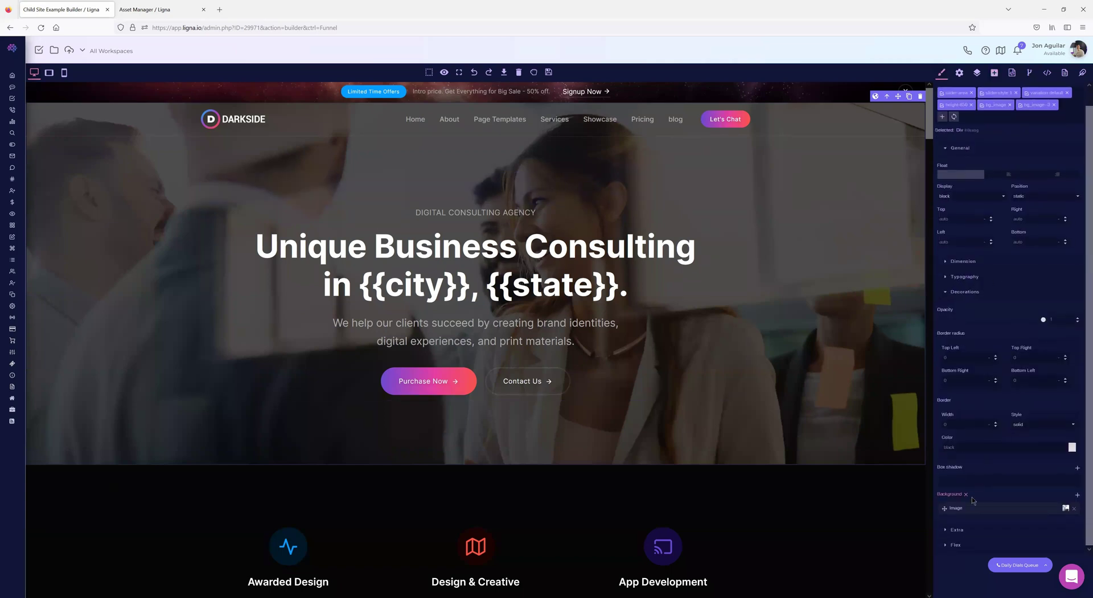
left_click(992, 508)
scroll(1008, 450, "down", 2)
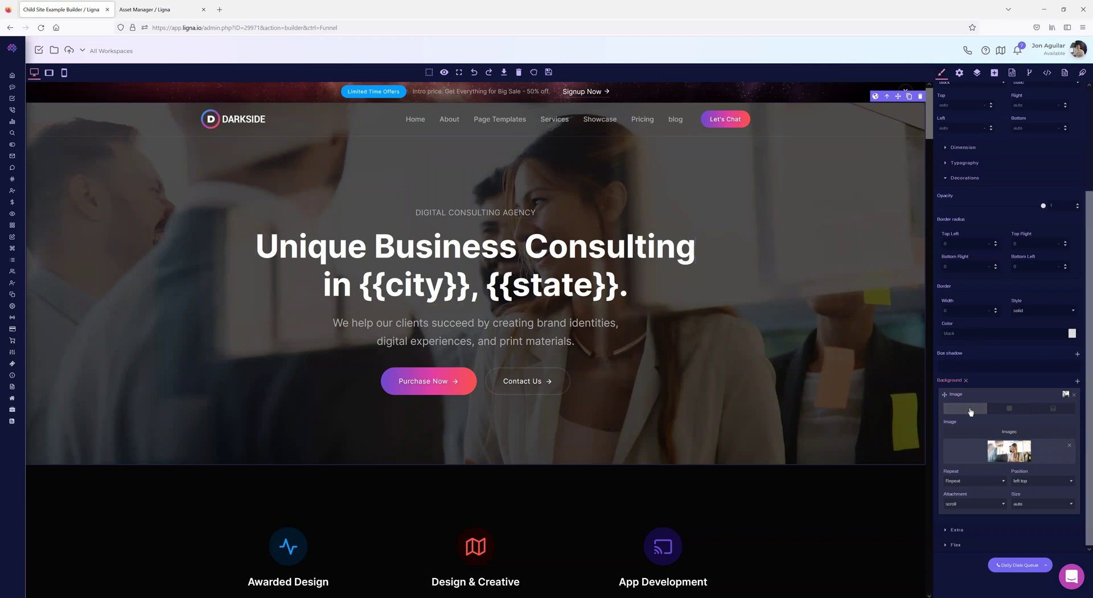
- Switch the hero background layer to Color and pick a strong red
left_click(1011, 410)
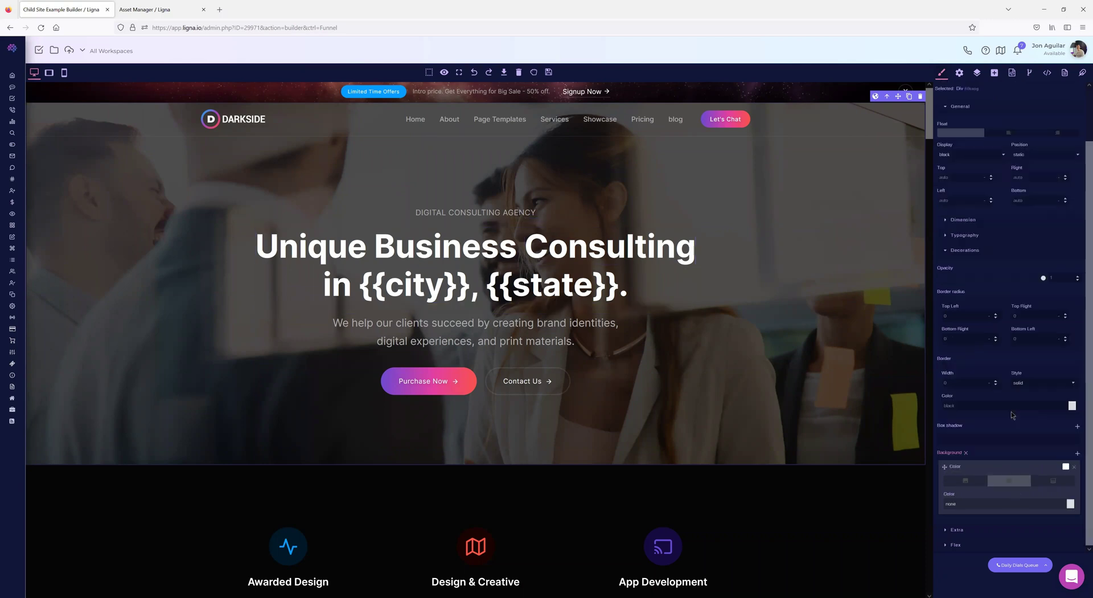
left_click(1070, 504)
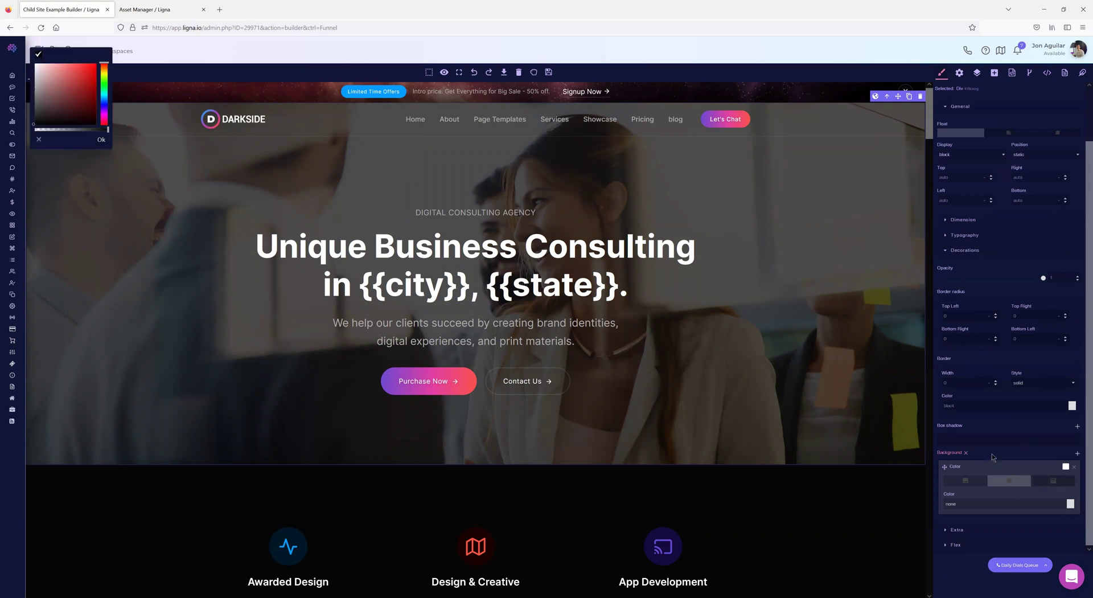
left_click(91, 101)
left_click(93, 76)
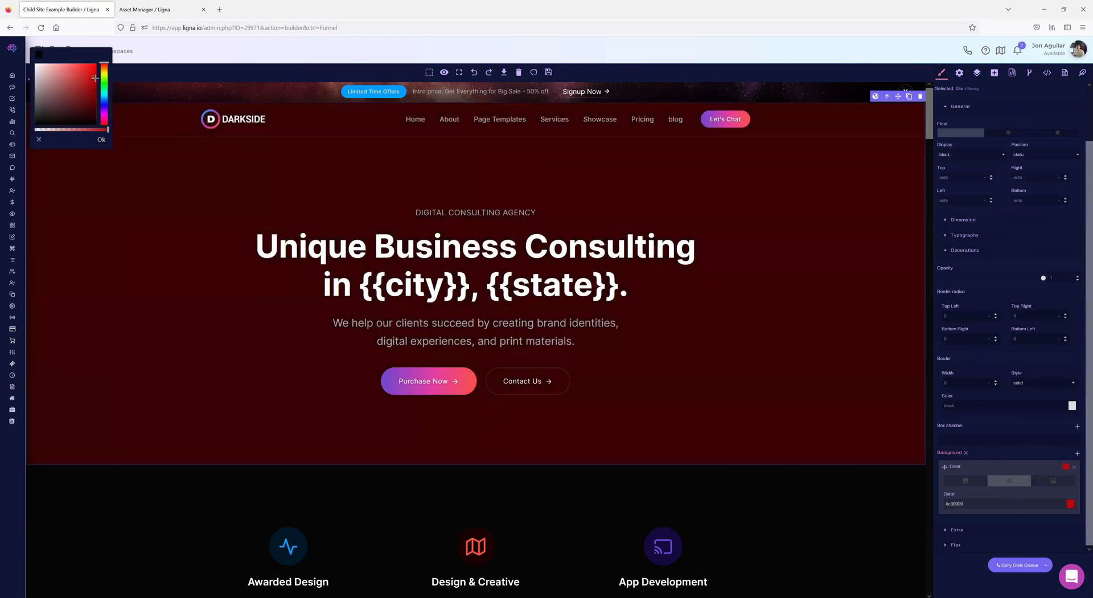
- Change the background to a gradient with a red starting stop and a shifted-hue ending stop
left_click(1060, 482)
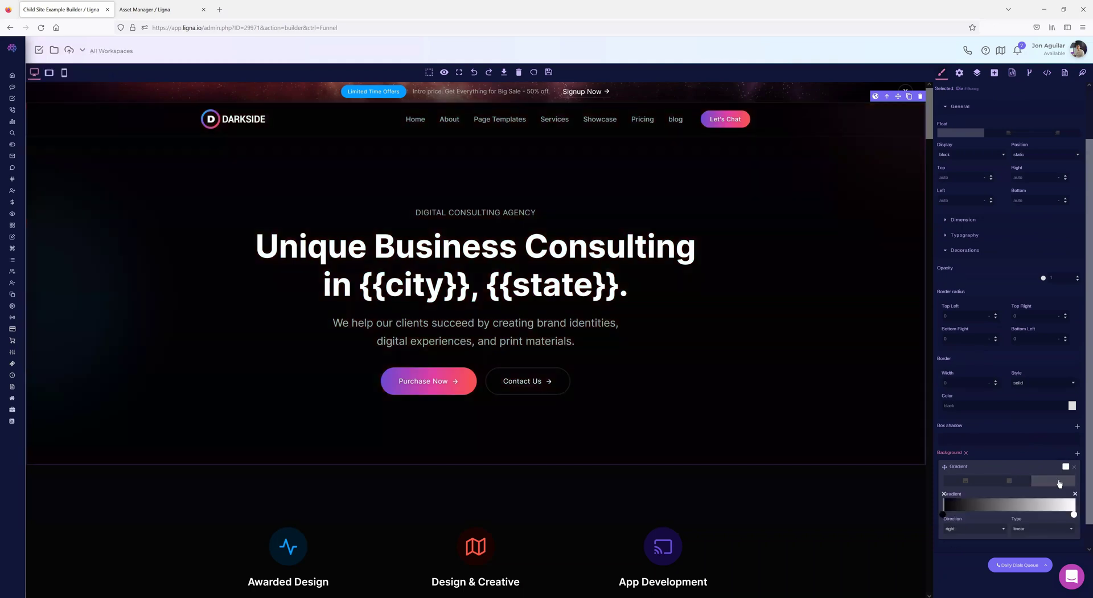
left_click(944, 514)
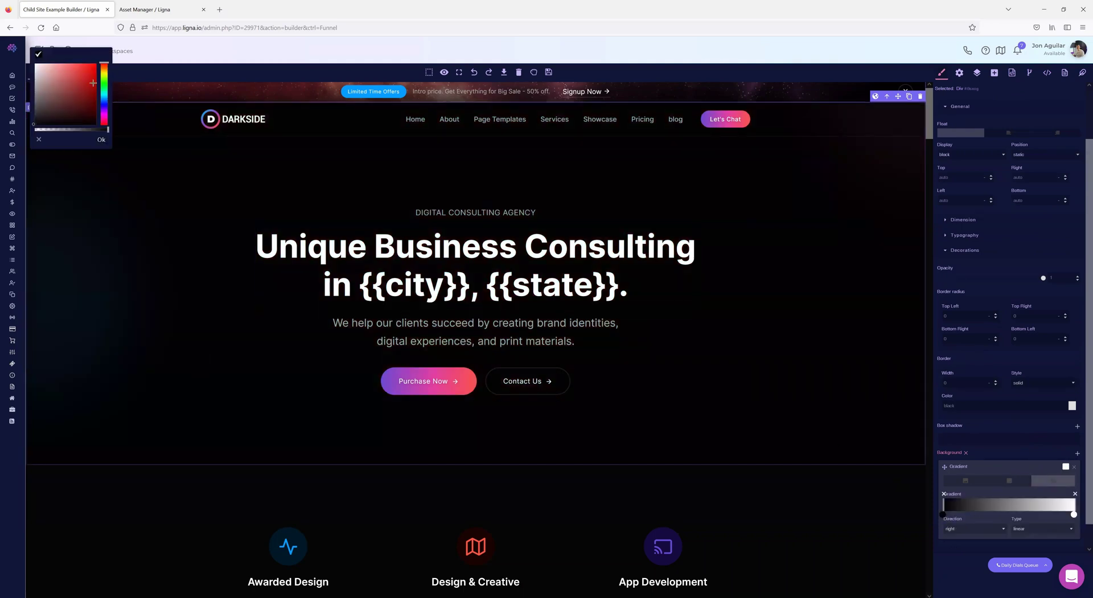
left_click(90, 89)
left_click(1074, 515)
mouse_move(104, 91)
left_mouse_down()
mouse_move(104, 103)
mouse_move(104, 75)
mouse_move(104, 87)
left_mouse_up()
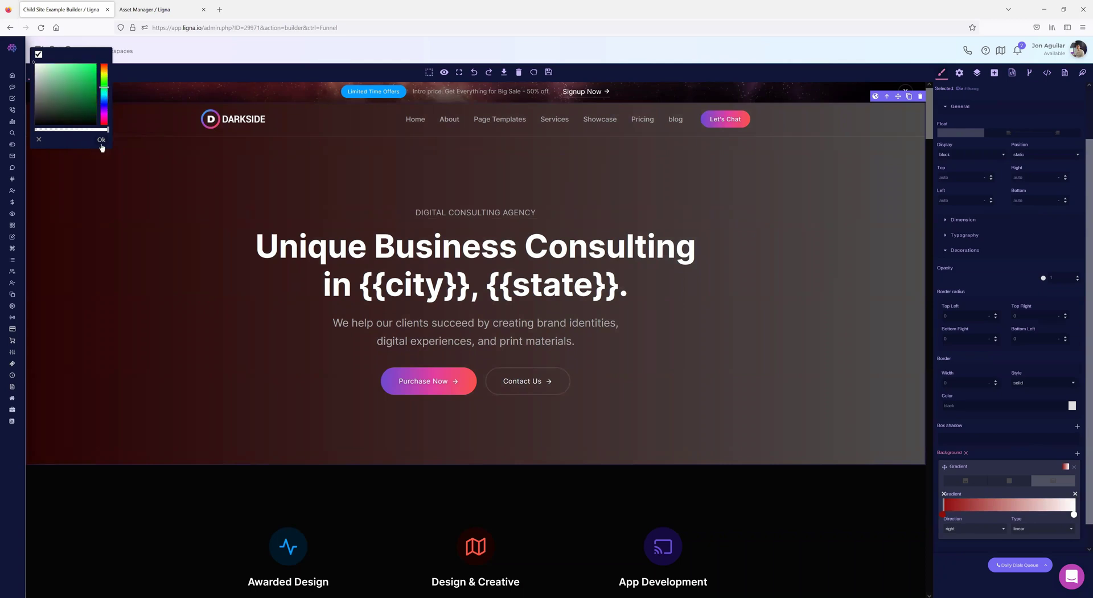
left_click(101, 139)
- Set the gradient Direction to bottom and its Type to radial
scroll(944, 515, "down", 1)
left_click(952, 504)
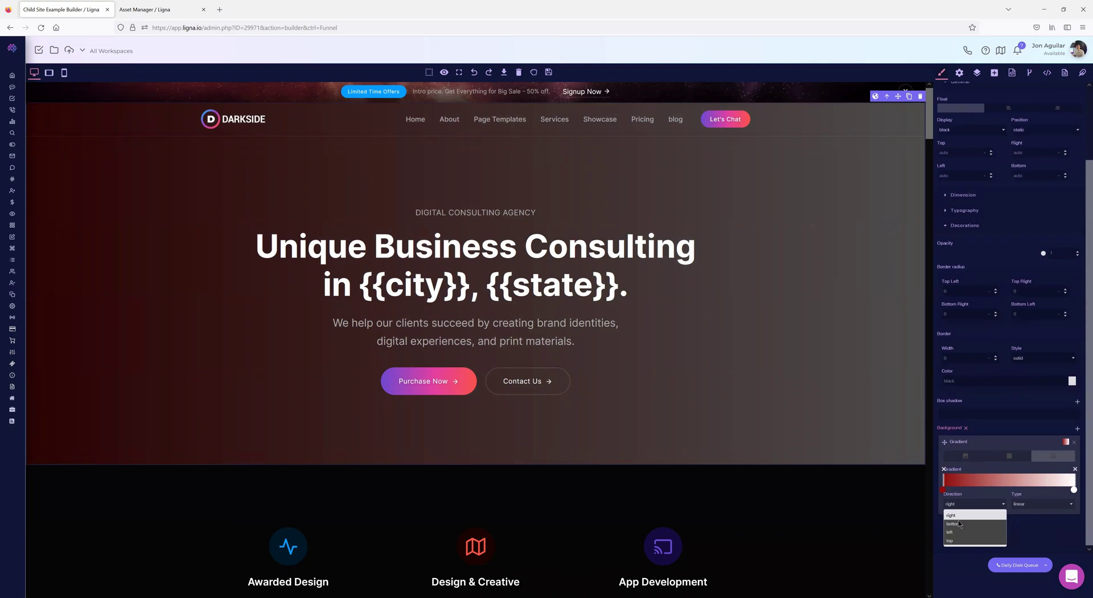
left_click(962, 519)
left_click(969, 504)
left_click(966, 520)
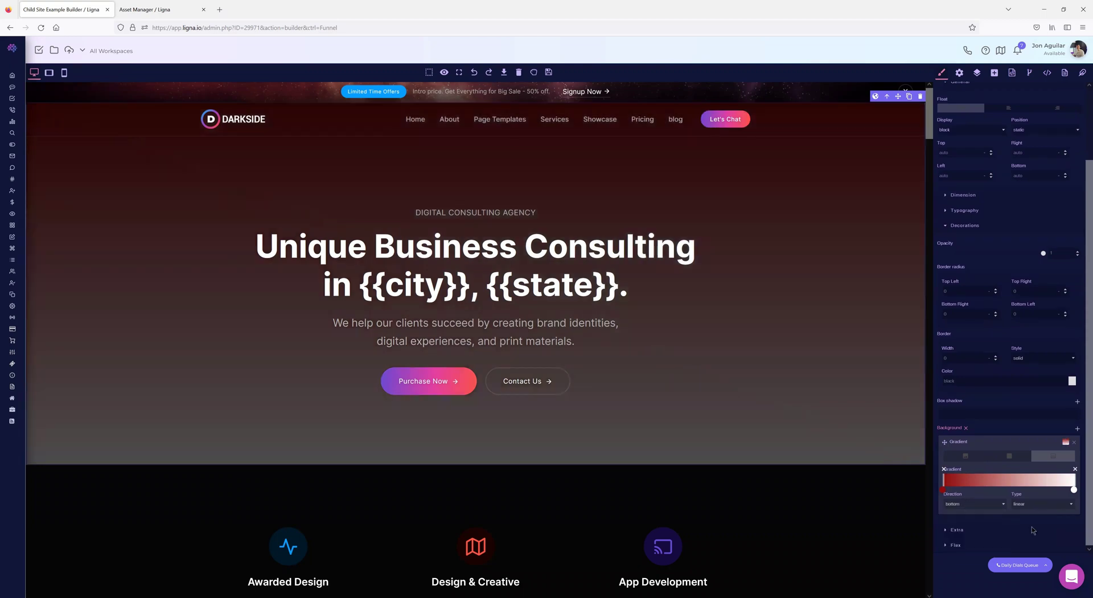
left_click(1042, 503)
left_click(1031, 532)
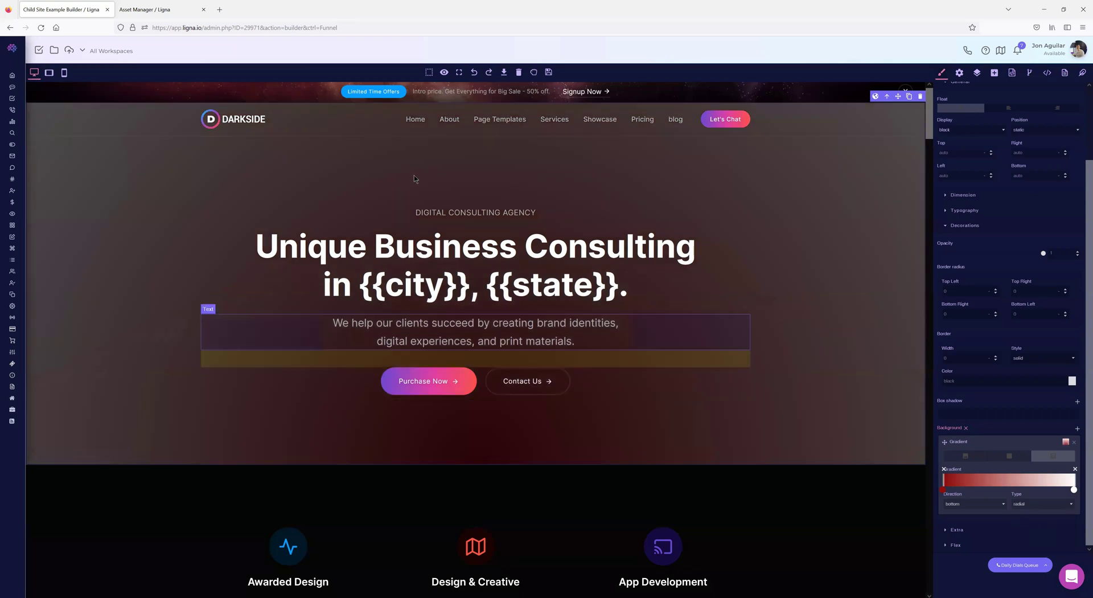
- Reload the builder to discard the gradient, then remove the photo from the hero's background image layer
left_click(41, 28)
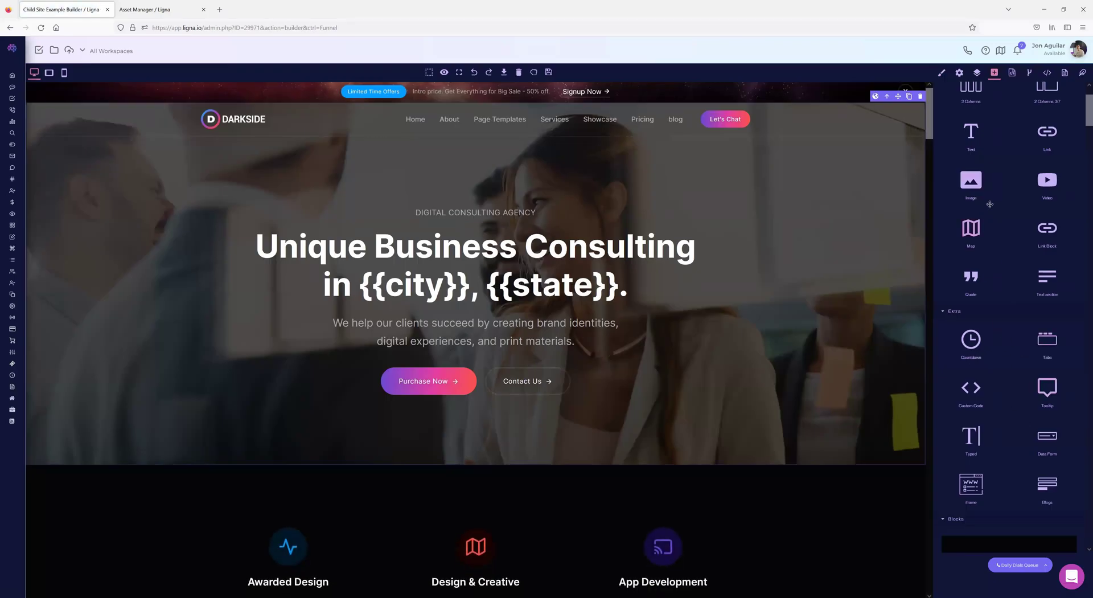
scroll(1013, 246, "up", 2)
left_click(942, 73)
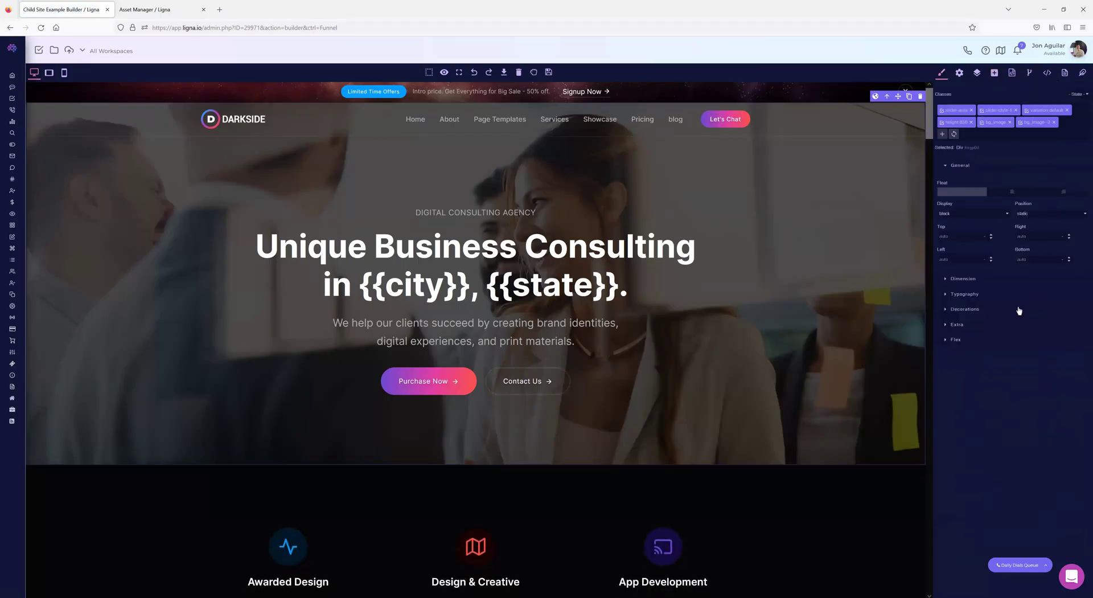
left_click(946, 310)
scroll(1035, 328, "down", 1)
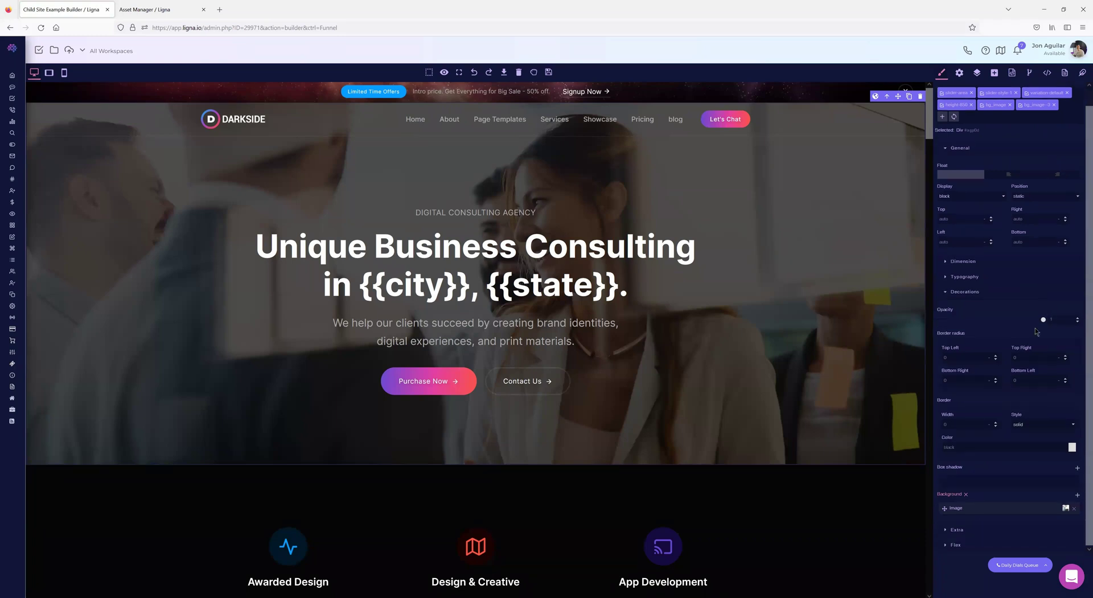
left_click(987, 505)
scroll(993, 484, "down", 2)
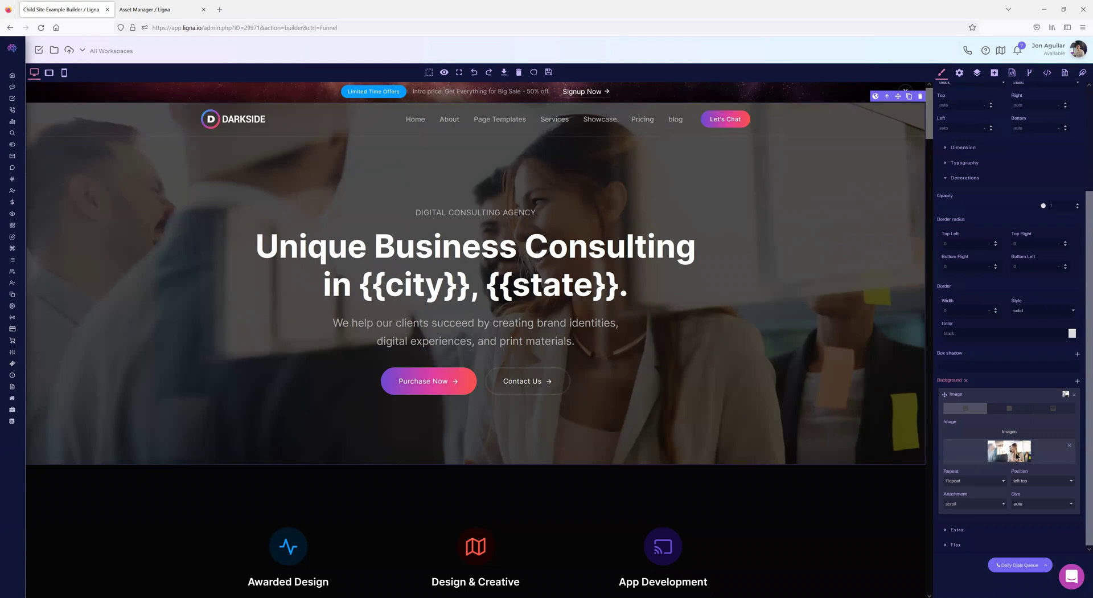
left_click(1069, 448)
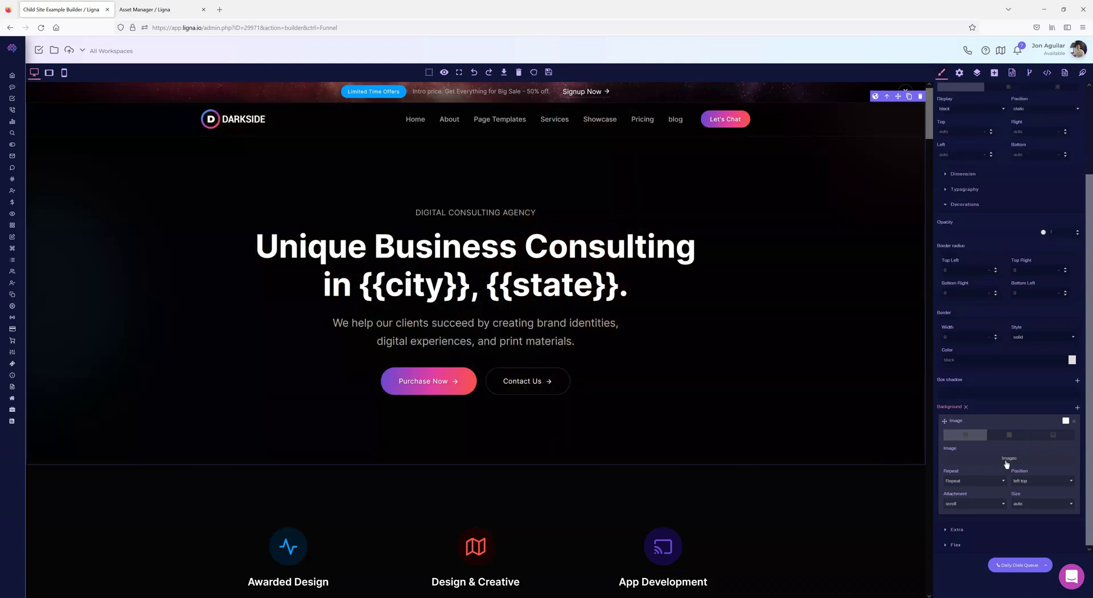
- Choose fb-ad-3.png from the image library as the hero background
left_click(1007, 460)
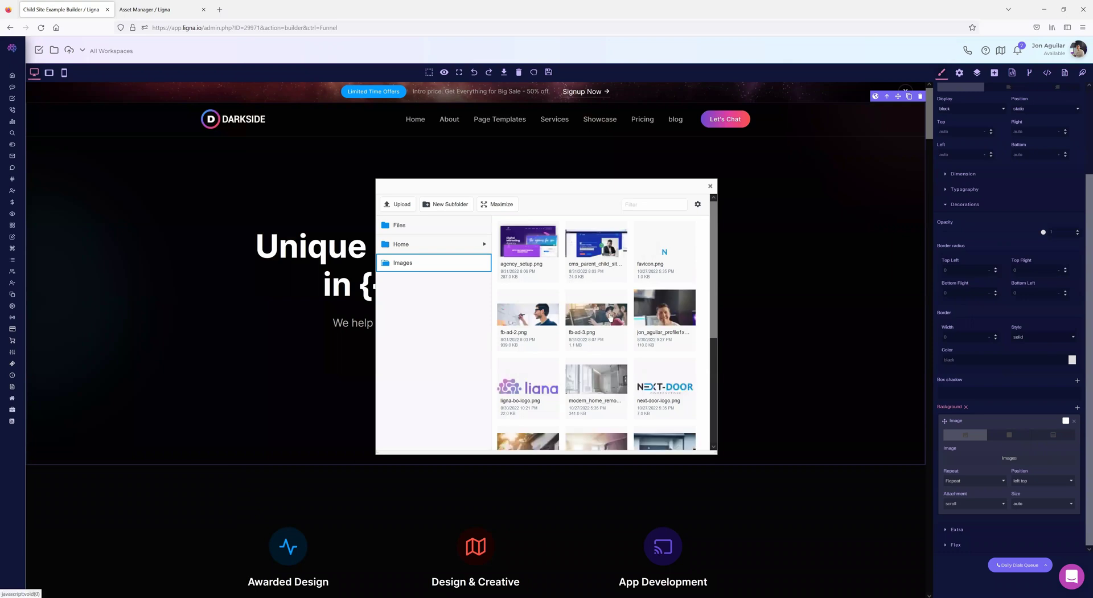
scroll(610, 316, "down", 4)
scroll(598, 277, "up", 3)
left_click(597, 273)
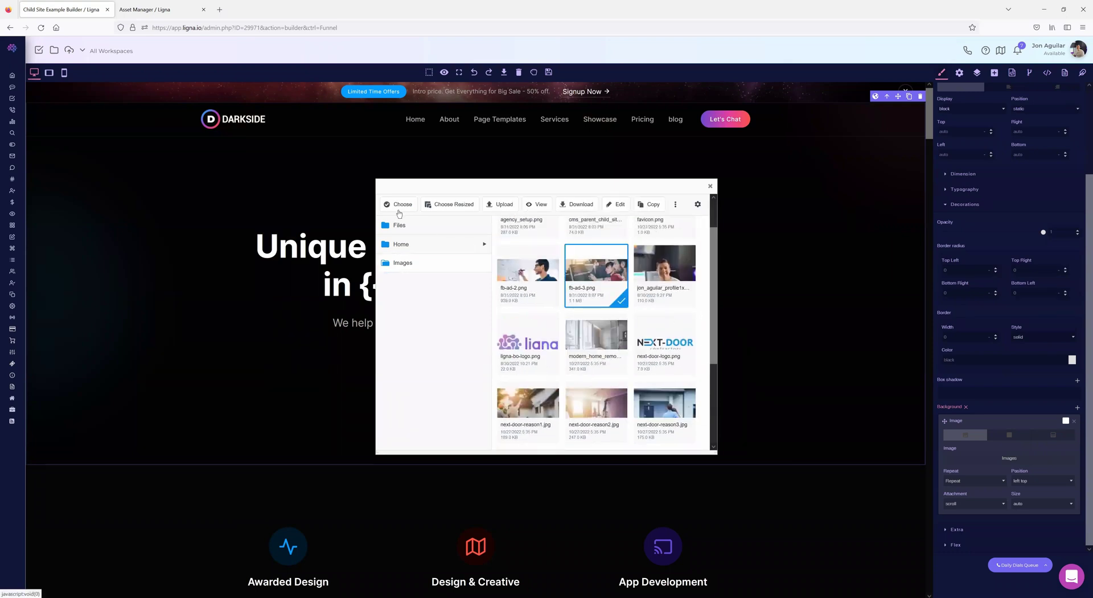
left_click(399, 209)
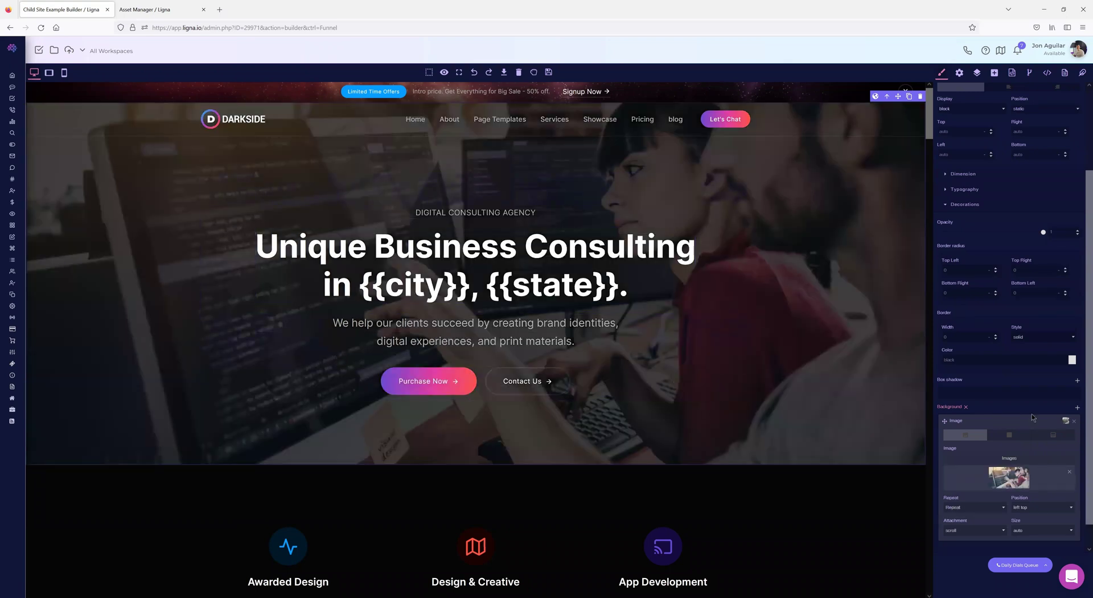
- Set the background image Size to cover and Attachment to fixed
scroll(1031, 414, "down", 1)
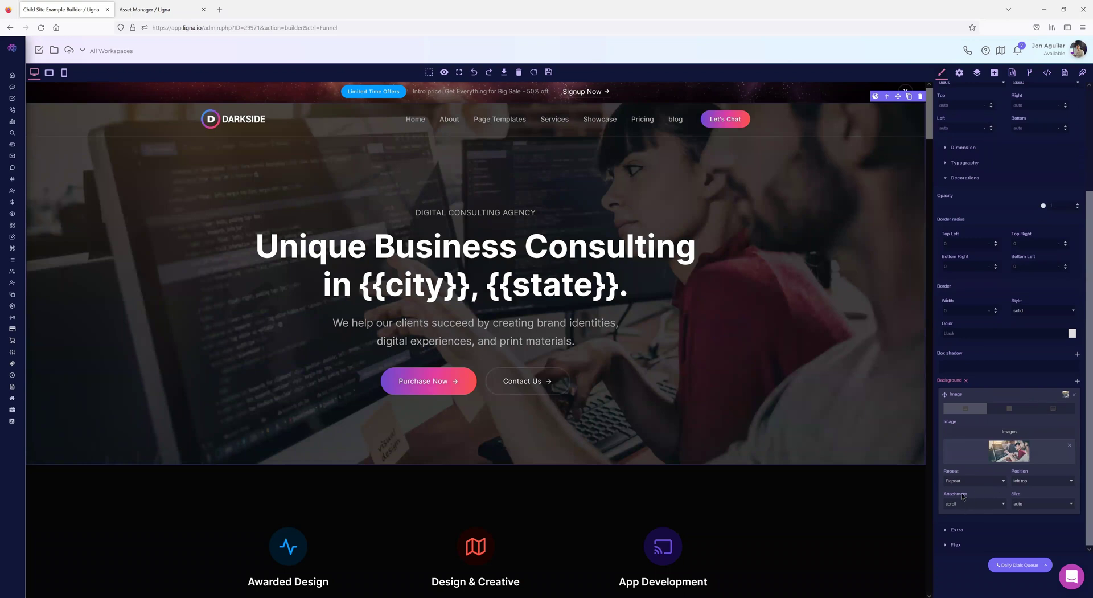
left_click(1032, 504)
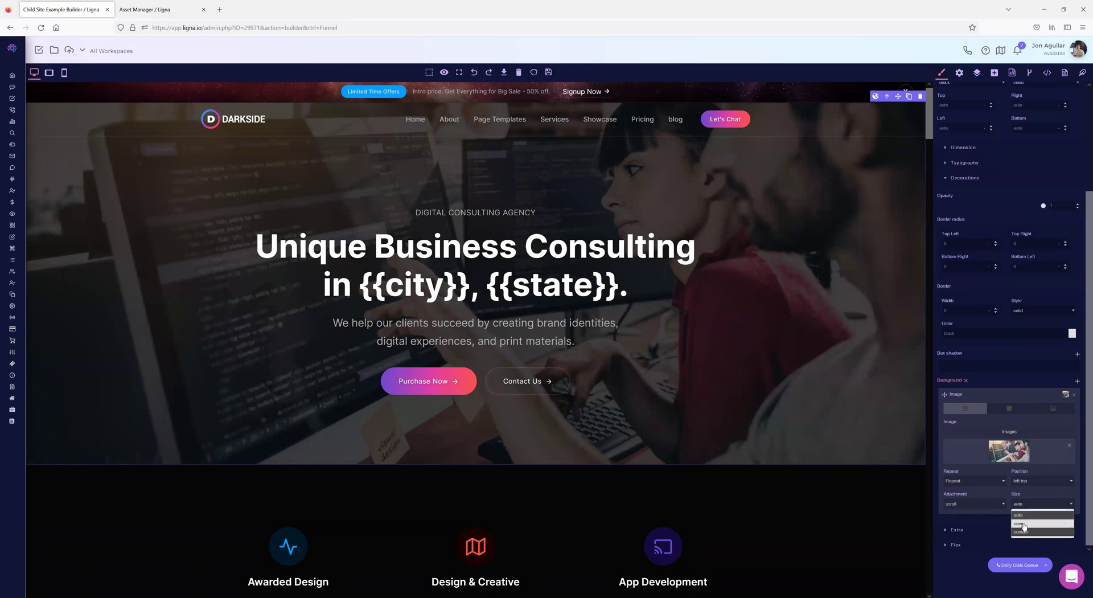
left_click(1023, 524)
left_click(960, 503)
left_click(959, 524)
- Set the background image Repeat to No repeat
scroll(718, 400, "down", 6)
scroll(719, 404, "up", 5)
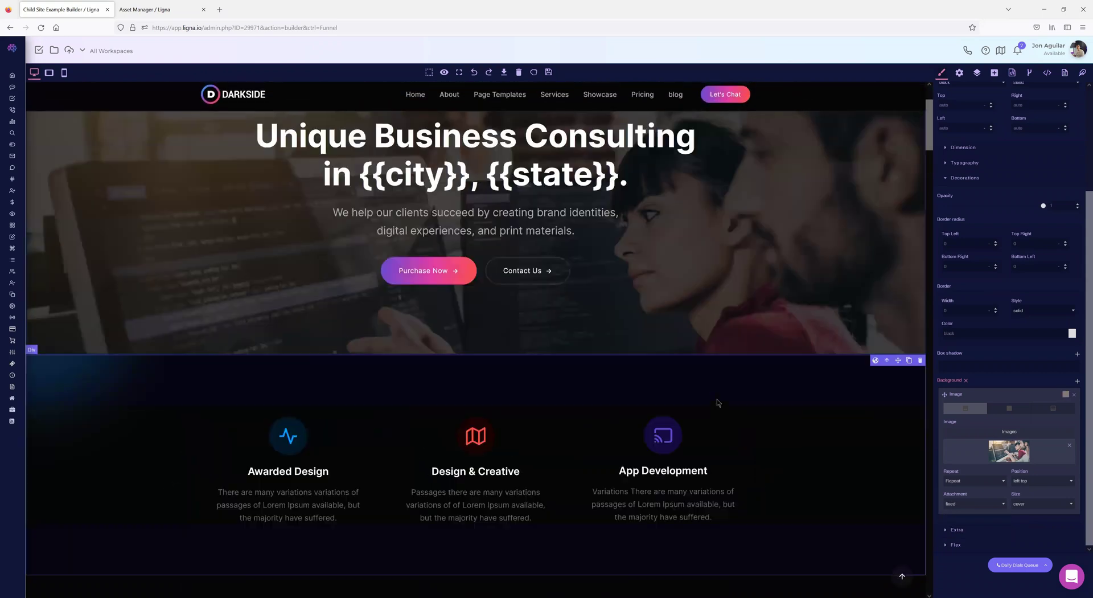
scroll(719, 402, "up", 2)
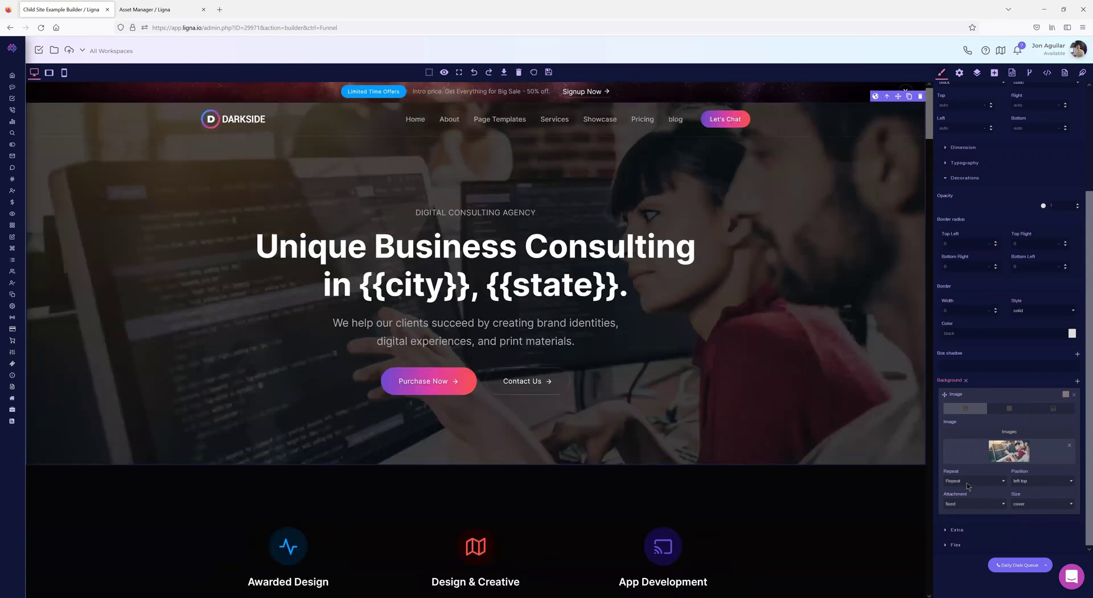
left_click(968, 481)
left_click(962, 521)
scroll(317, 229, "down", 3)
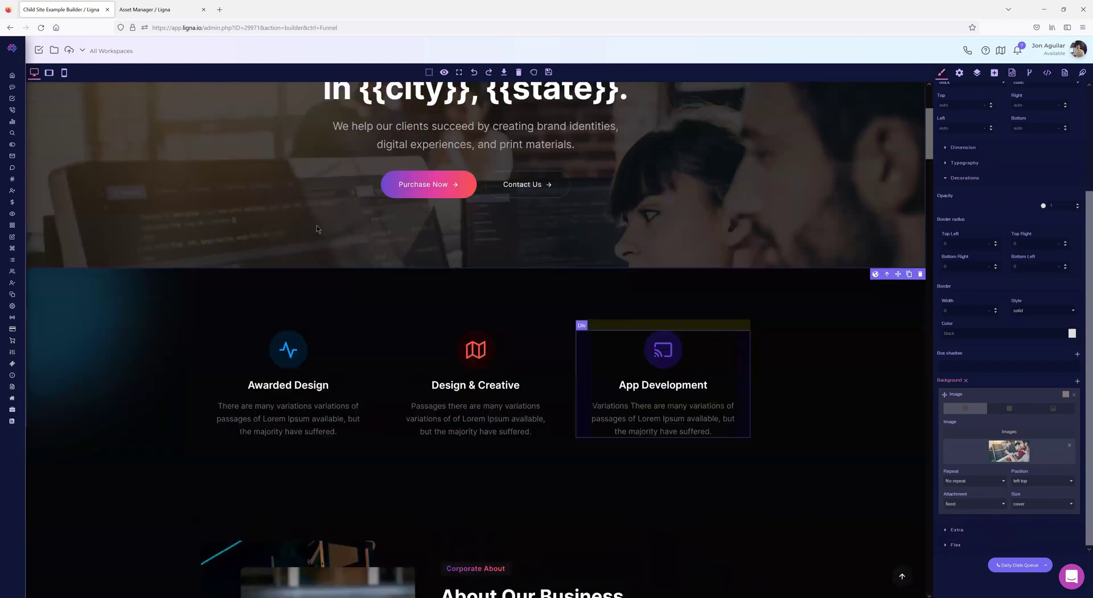
scroll(654, 352, "up", 4)
scroll(669, 350, "down", 5)
scroll(638, 340, "up", 5)
- Go back to Funnels, open Sample Builder, and select the paragraph under Centered screenshot
left_click(11, 28)
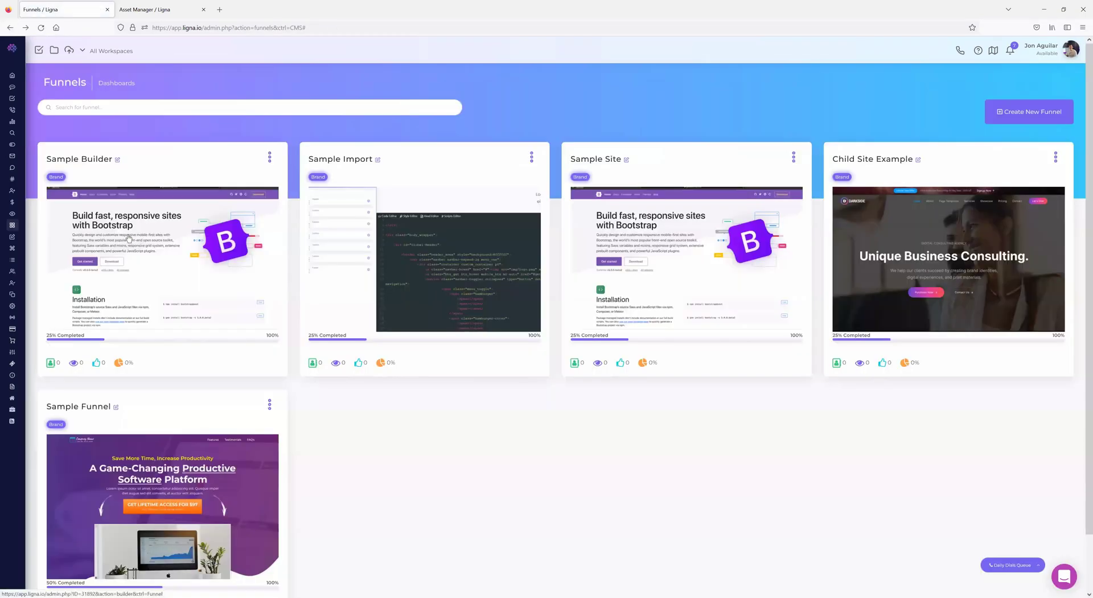
left_click(755, 332)
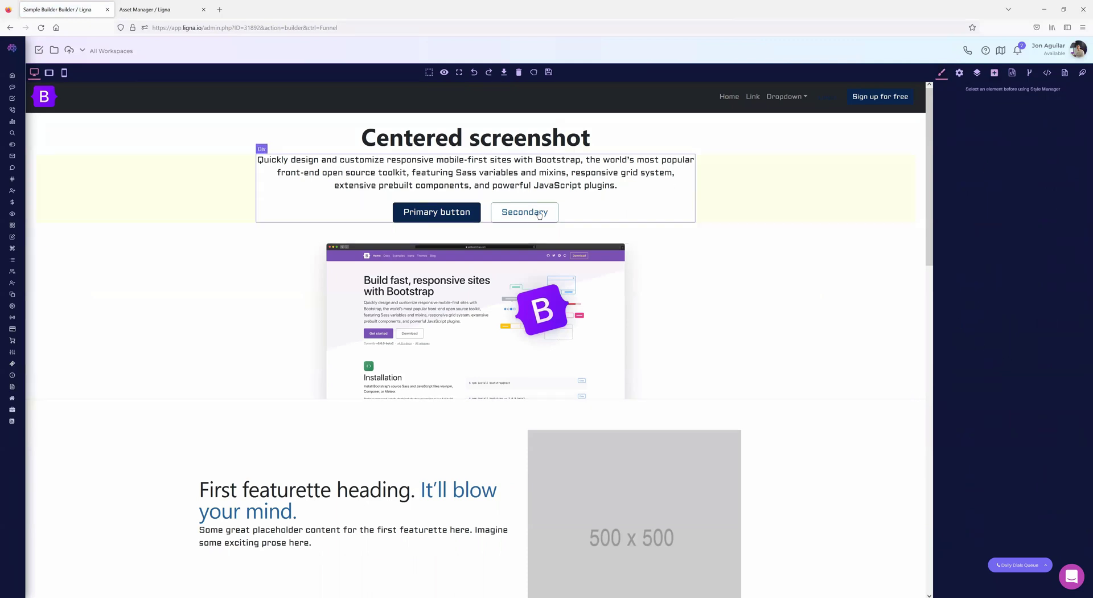
left_click(524, 181)
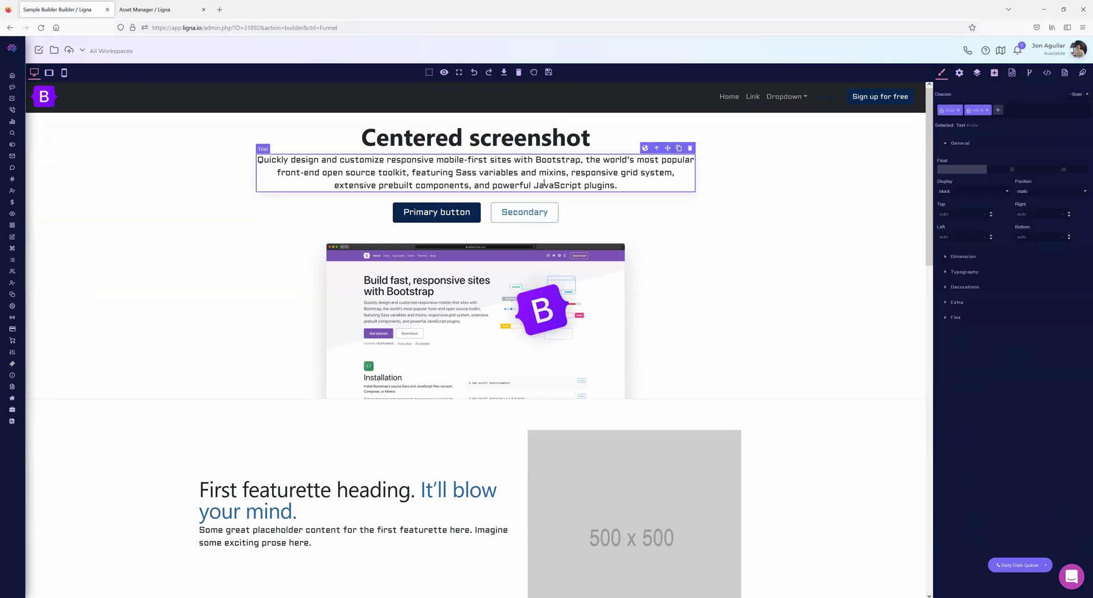
- Expand and collapse the paragraph's Flex styles, then show its component settings
left_click(946, 318)
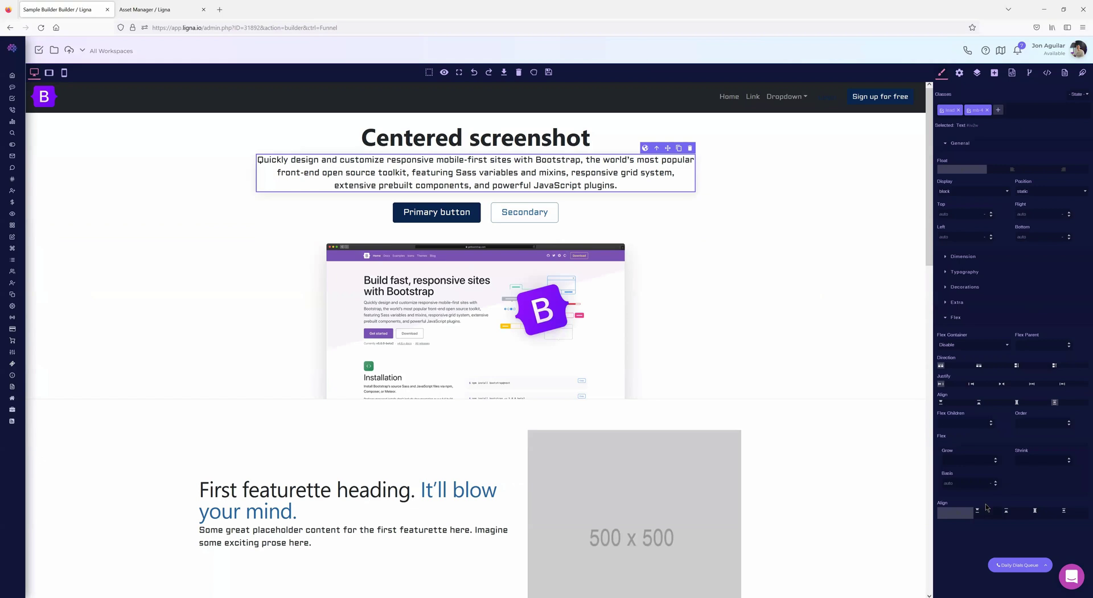
scroll(600, 404, "down", 4)
scroll(600, 404, "up", 4)
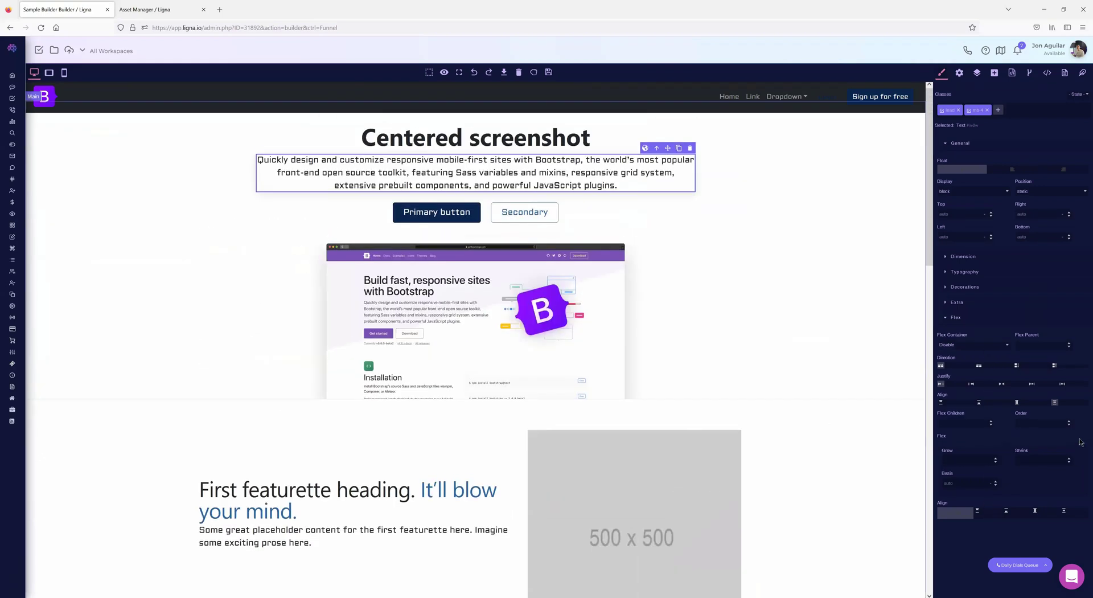
left_click(946, 318)
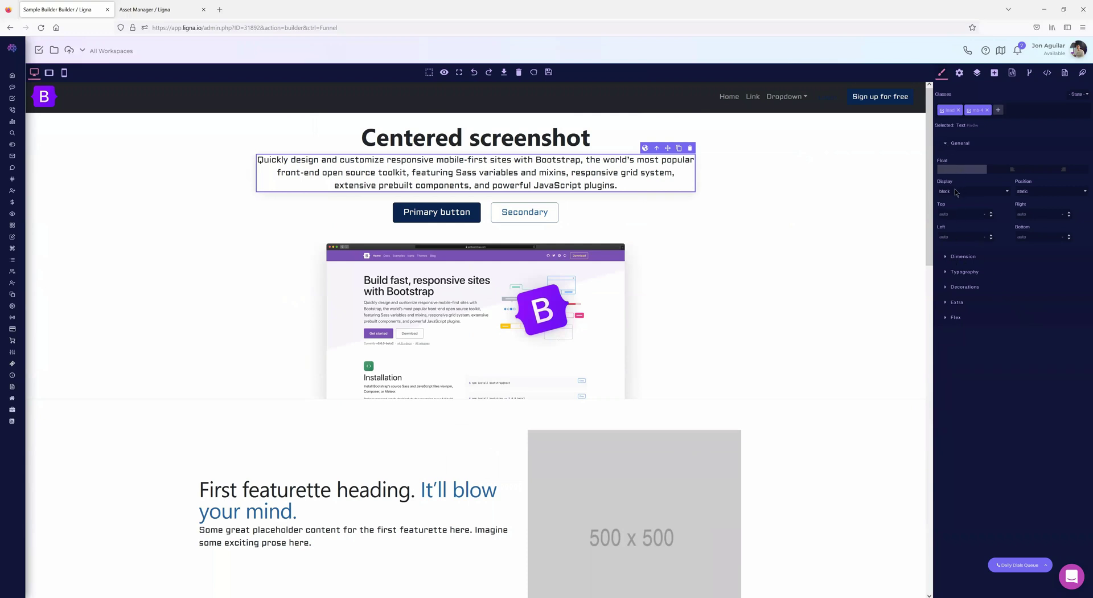
left_click(960, 74)
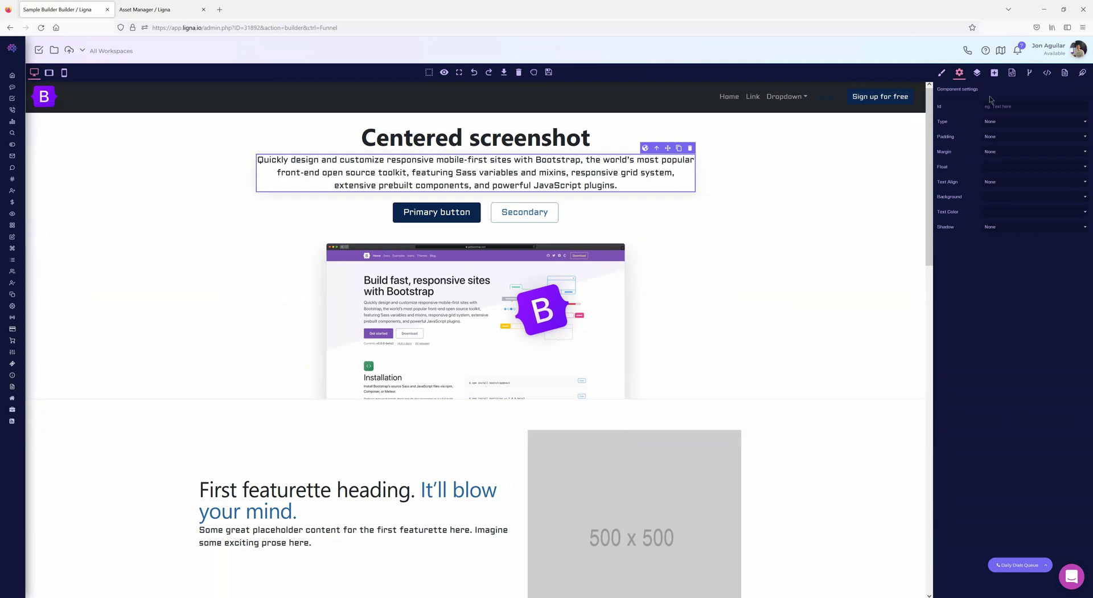
- Drag a Countdown block from the Blocks library below the screenshot section
left_click(994, 73)
scroll(1023, 312, "down", 3)
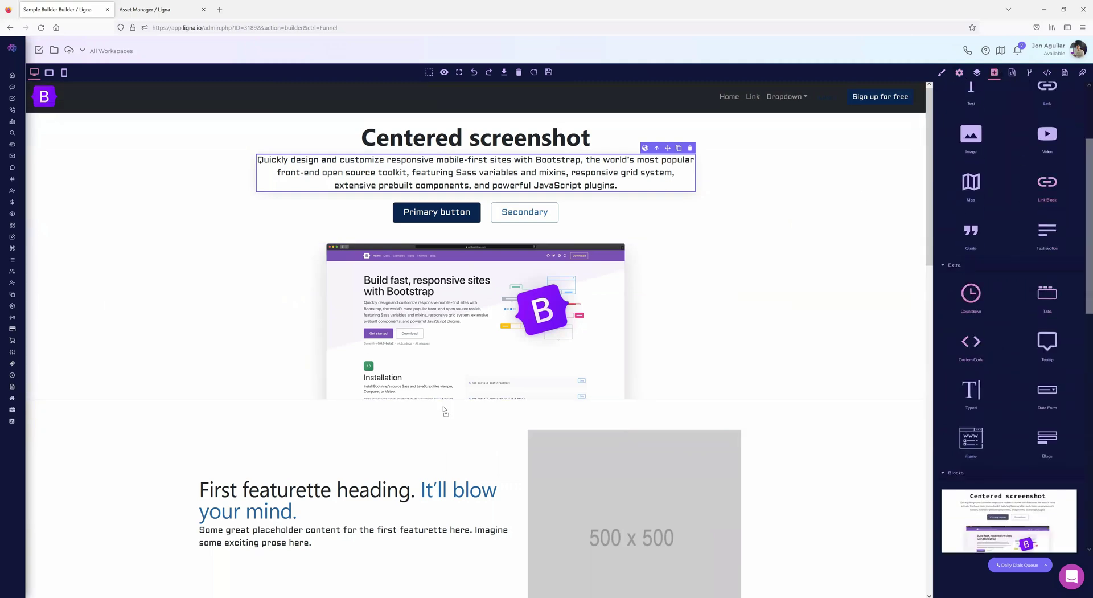
left_click_drag(438, 403, 439, 406)
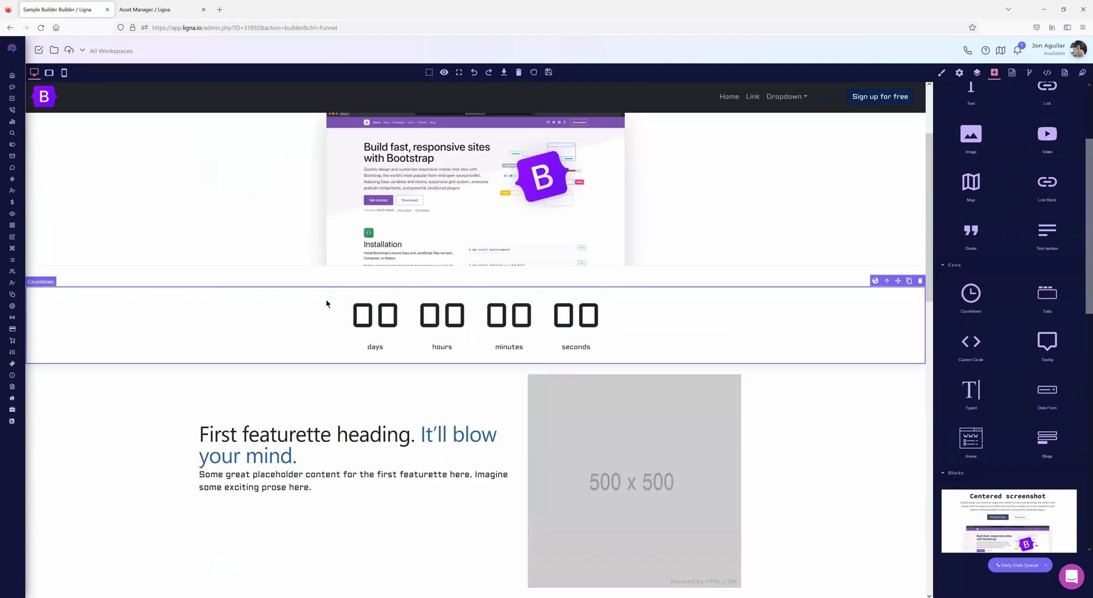
left_click_drag(1056, 308, 942, 391)
- Set the countdown Start date to 01/11/2023 (11 January 2023)
left_click(959, 74)
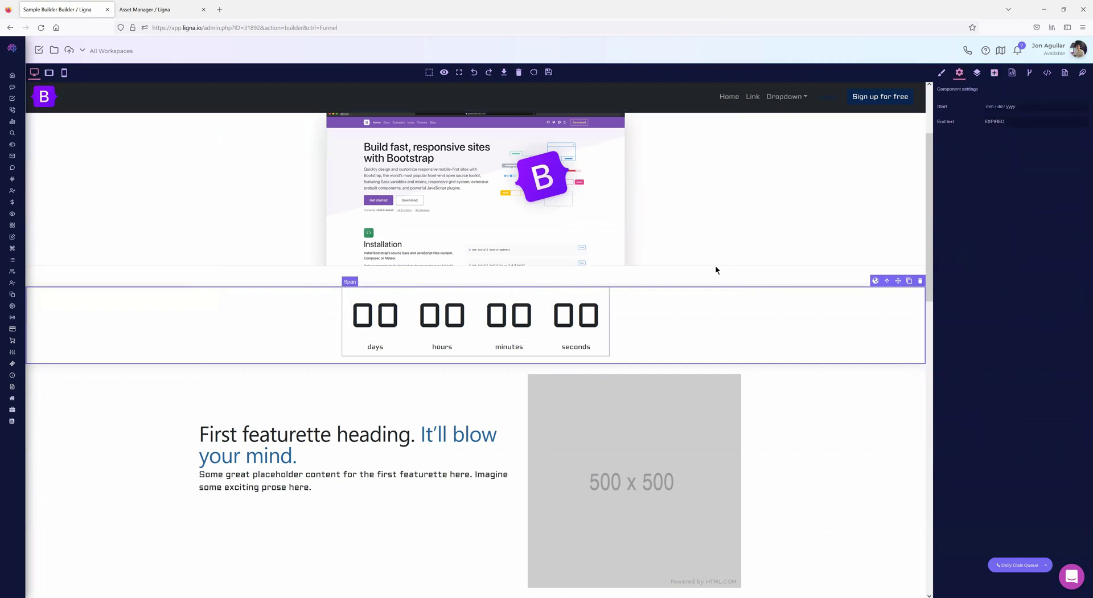
left_click(1009, 107)
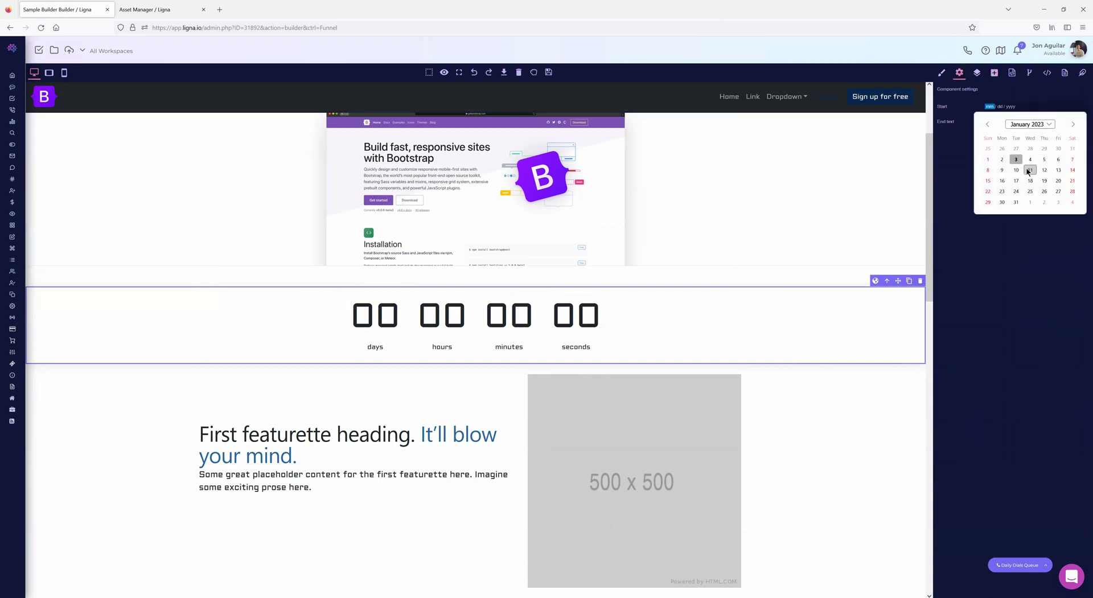
left_click(1030, 170)
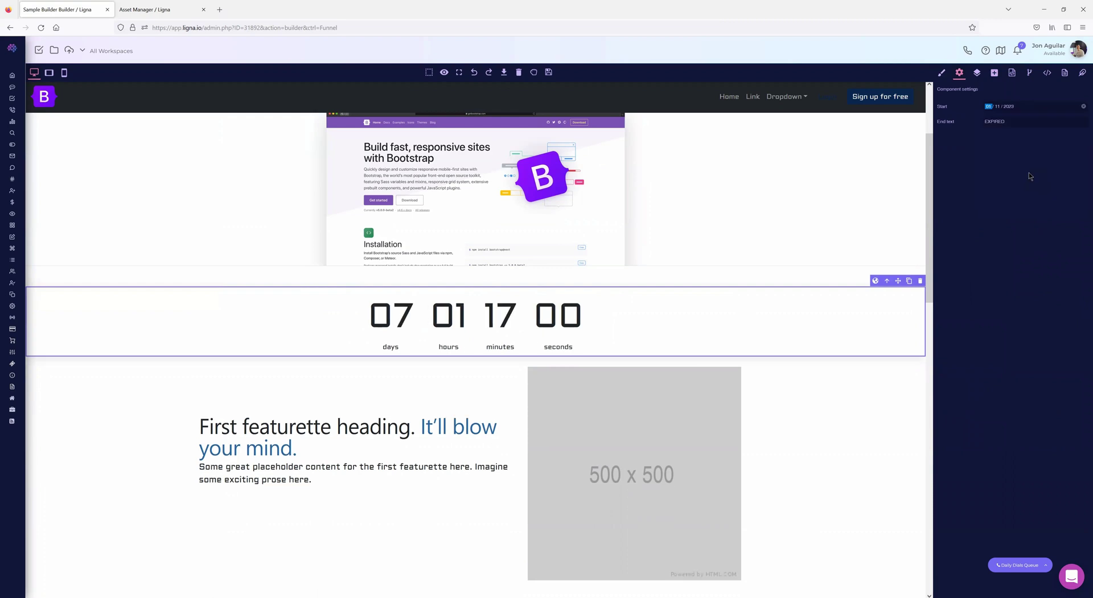
left_click(994, 121)
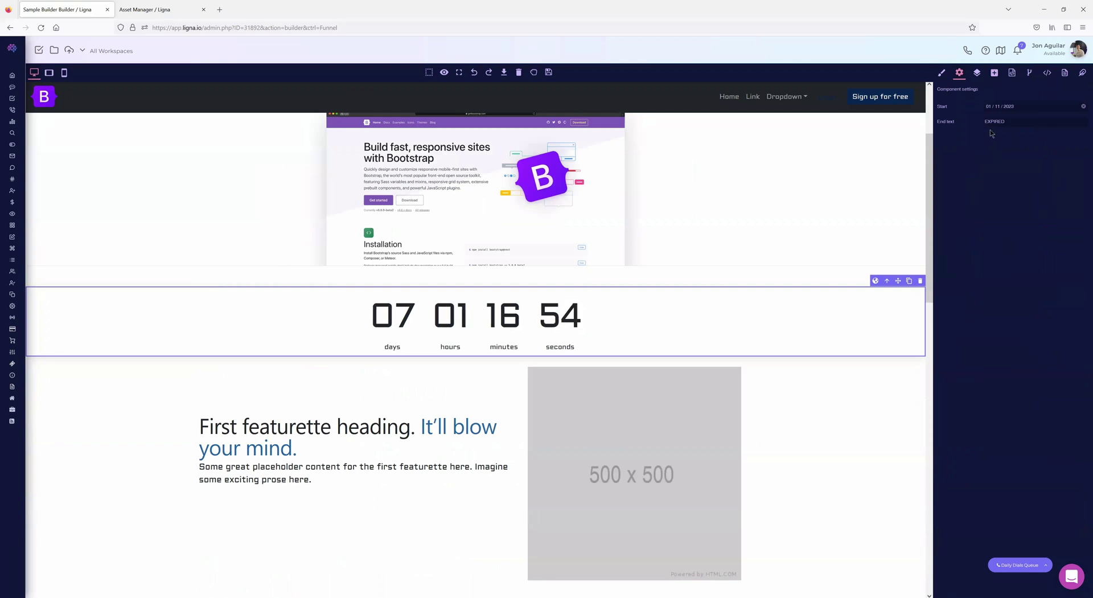
scroll(482, 247, "up", 3)
left_click(483, 251)
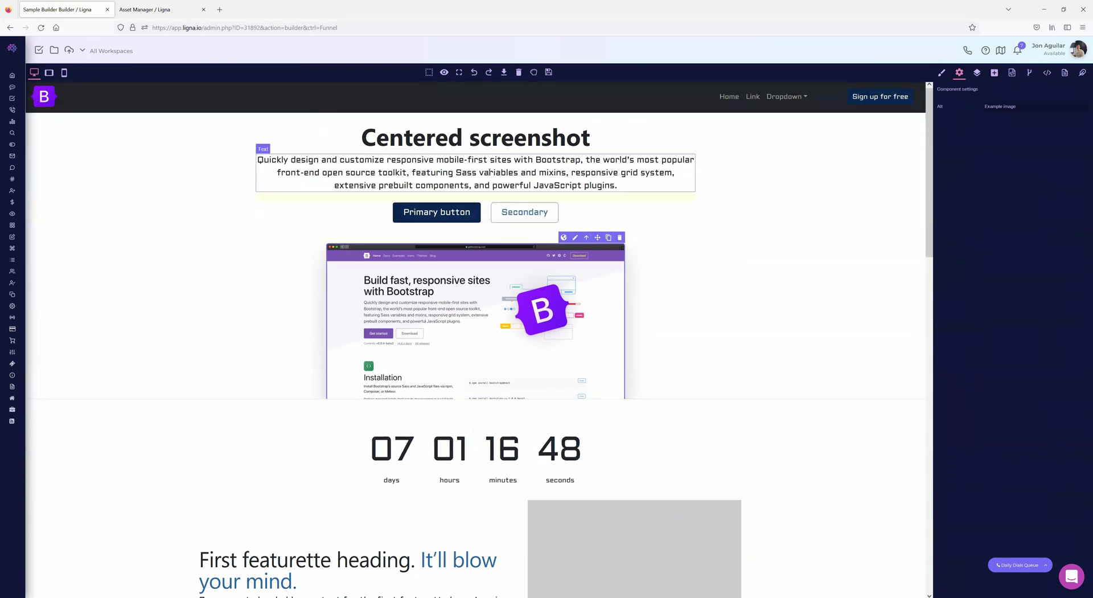
- Give the paragraph Padding 5 and Margin 5, trying Float Start before setting it back to None
left_click(478, 185)
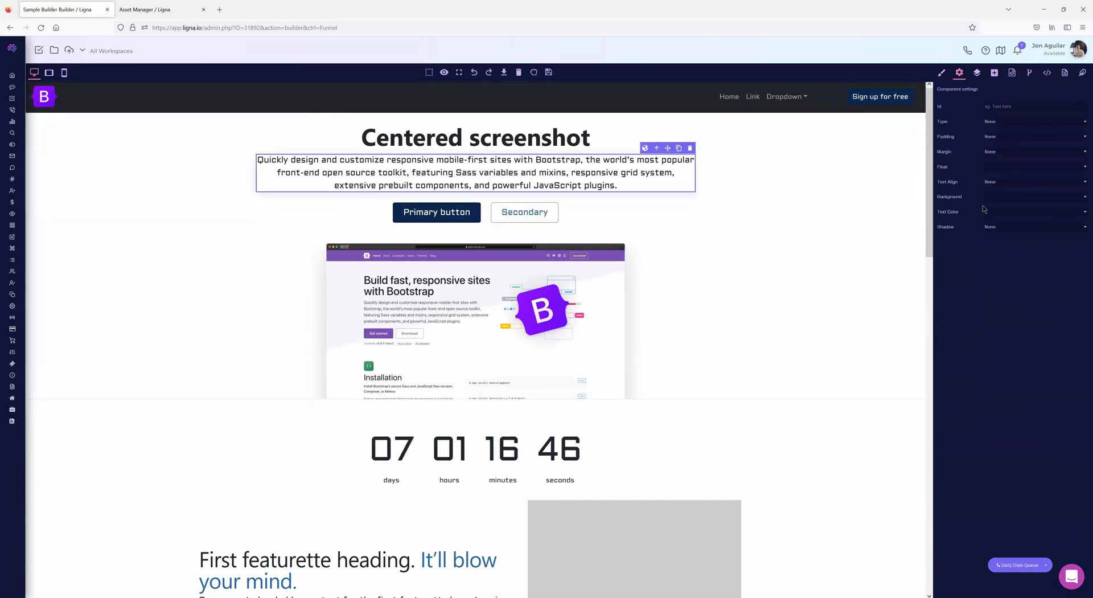
left_click(1003, 139)
left_click(1005, 183)
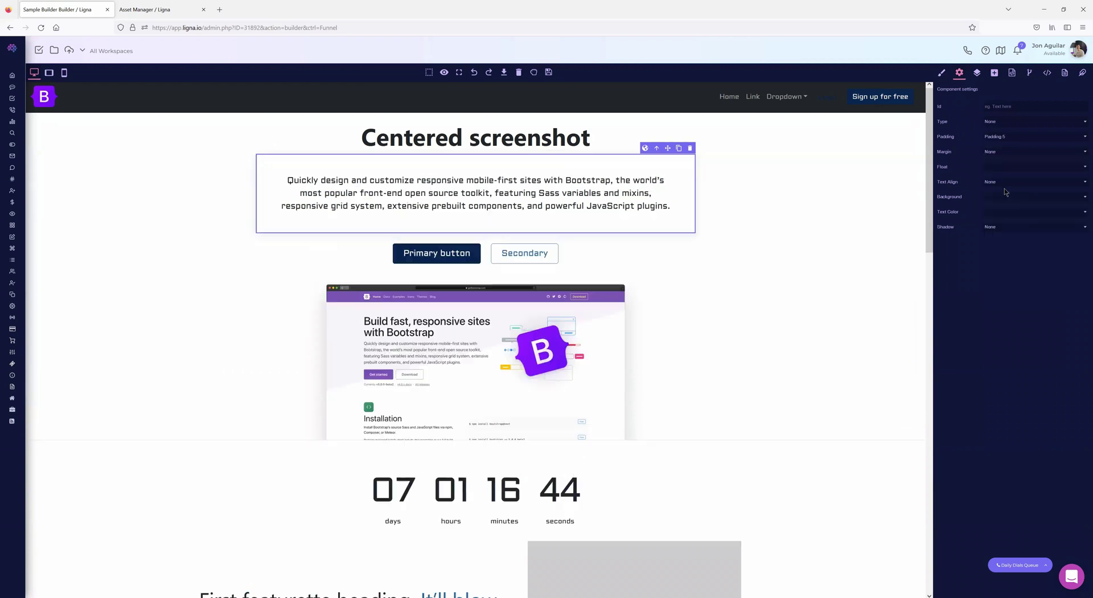
left_click(1000, 152)
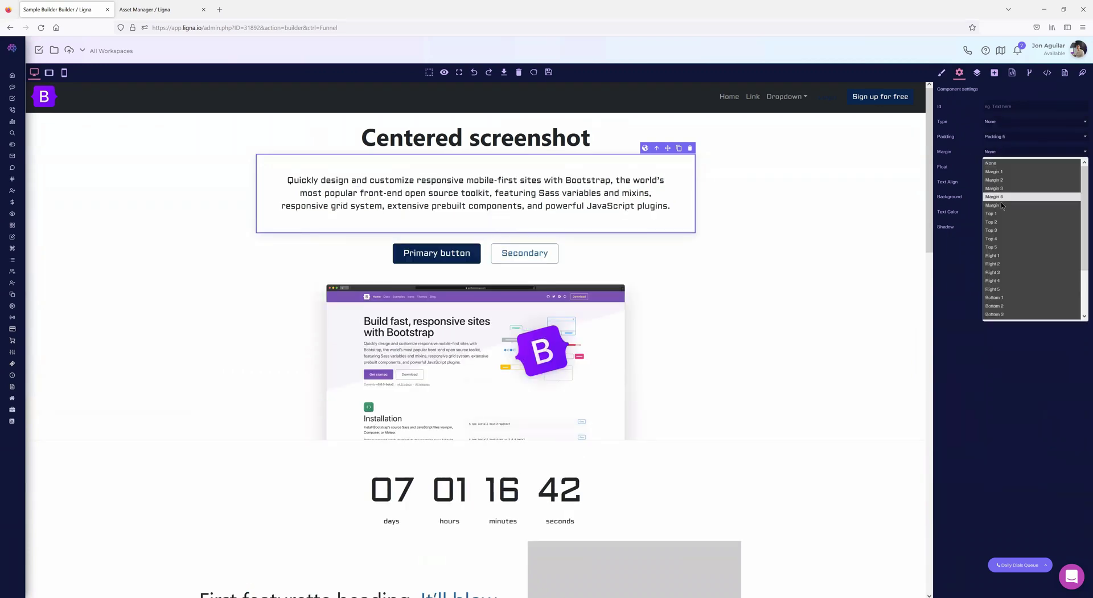
left_click(1002, 200)
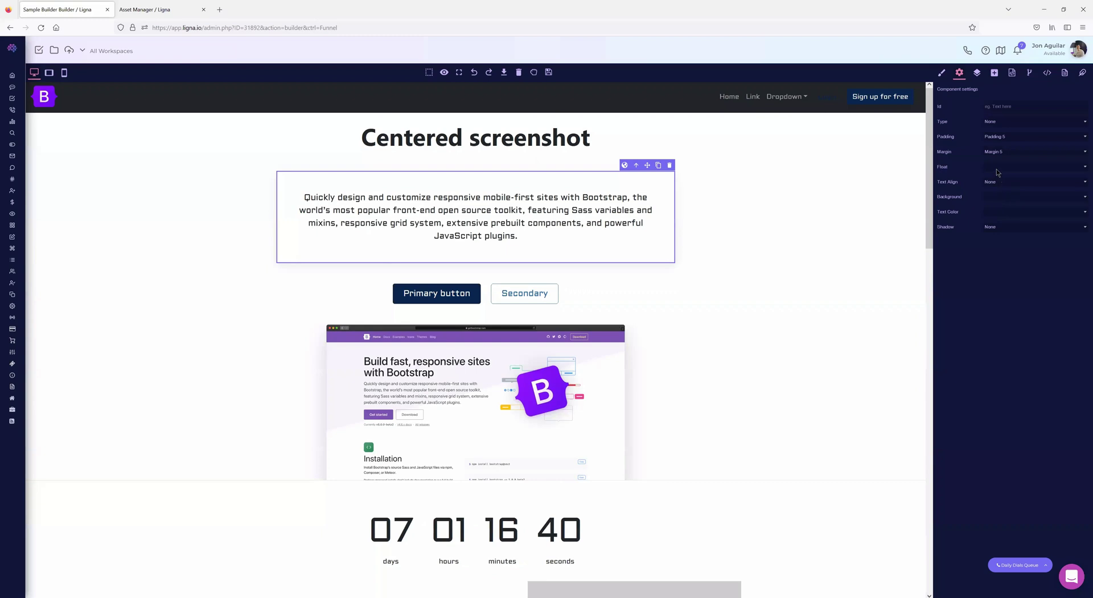
left_click(997, 167)
left_click(998, 187)
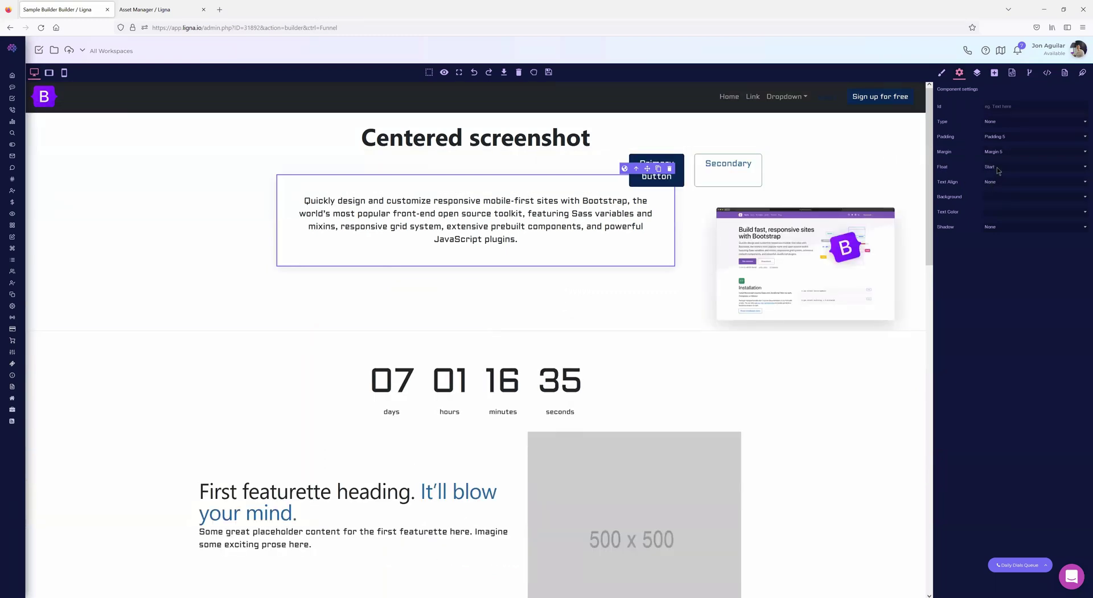
left_click(997, 167)
left_click(995, 181)
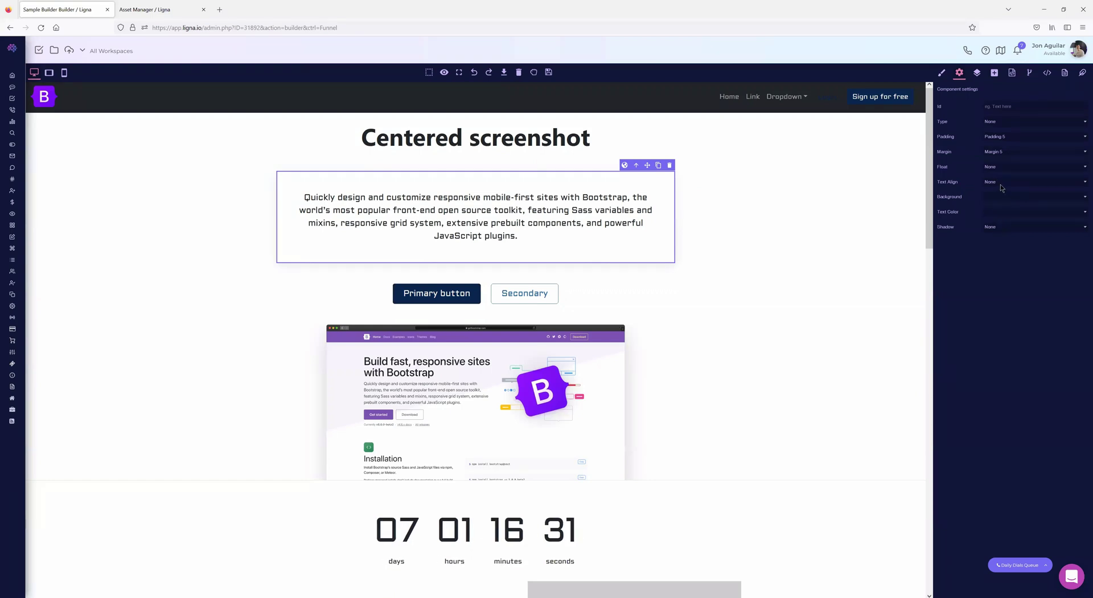
- Apply a Large shadow and, after trying dark navy, keep the Default background
left_click(1013, 228)
left_click(1009, 261)
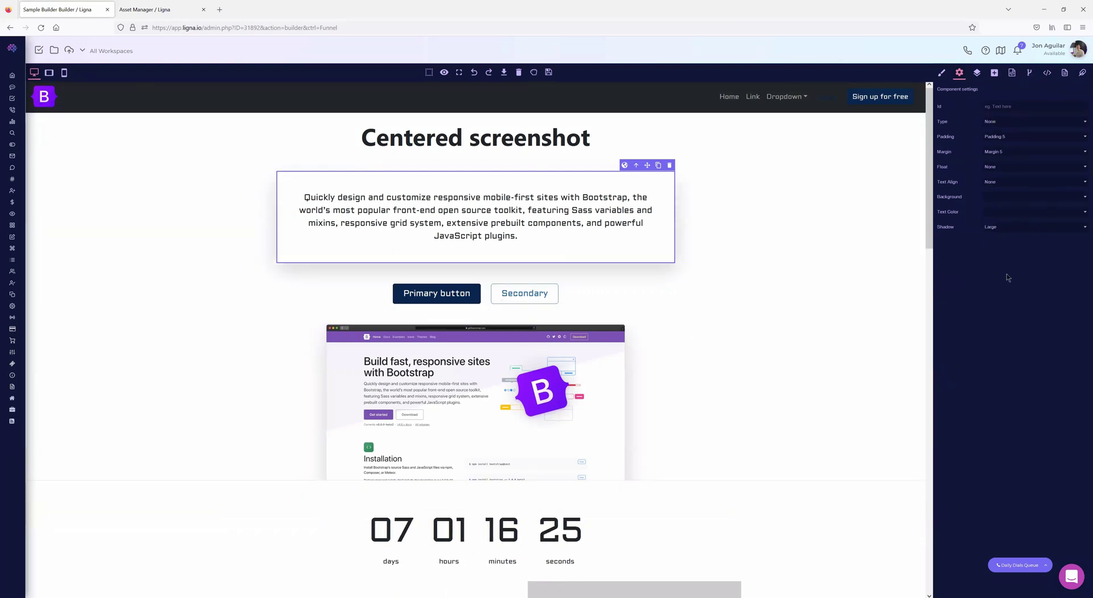
left_click(997, 197)
left_click(996, 215)
left_click(995, 197)
left_click(993, 206)
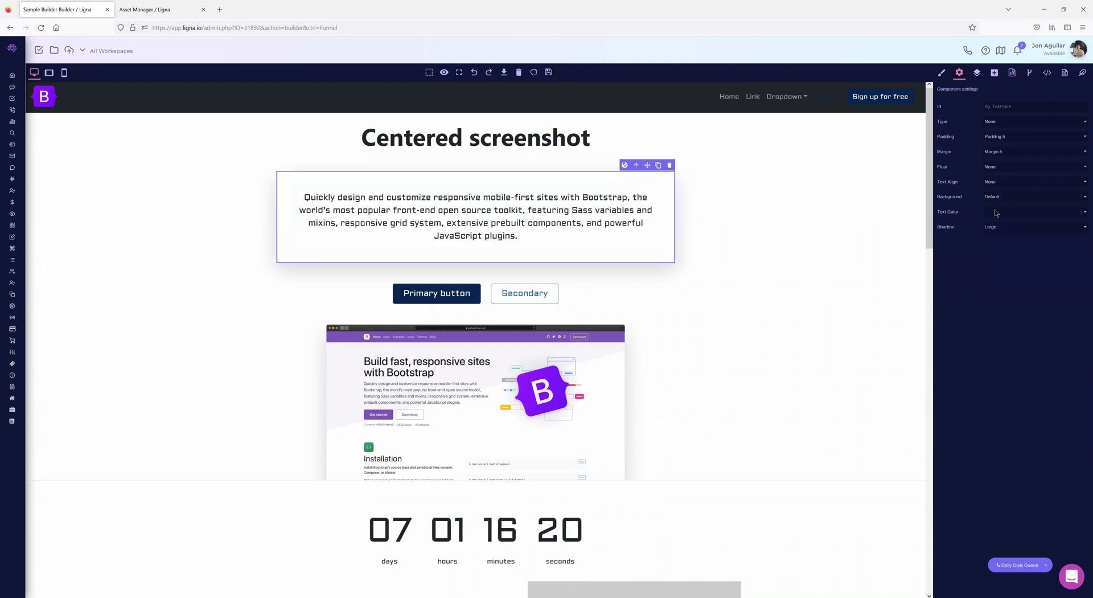
left_click(1082, 73)
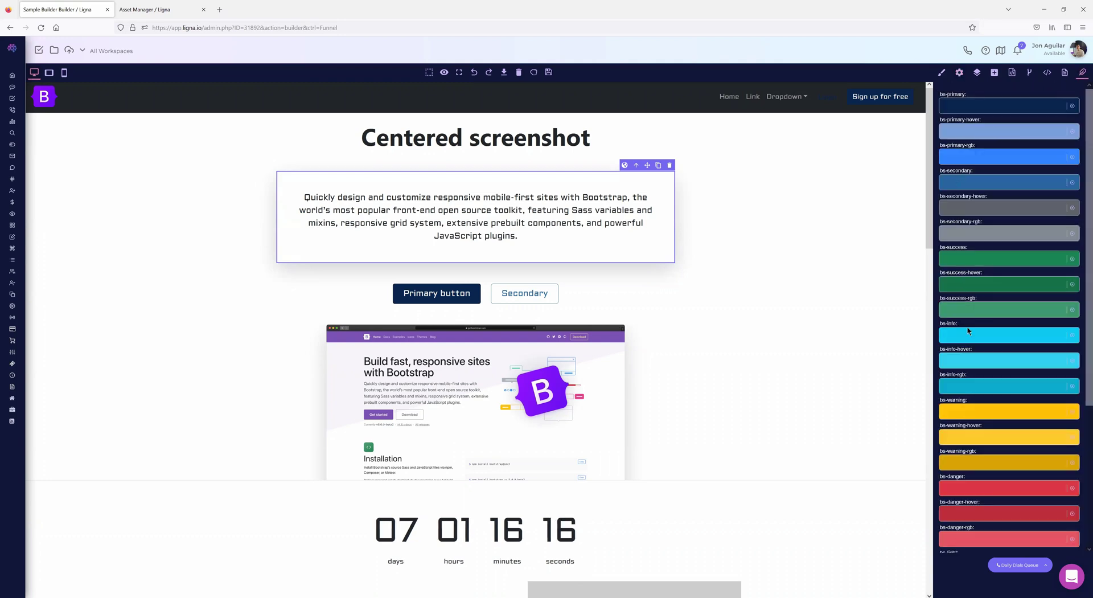
scroll(967, 320, "down", 3)
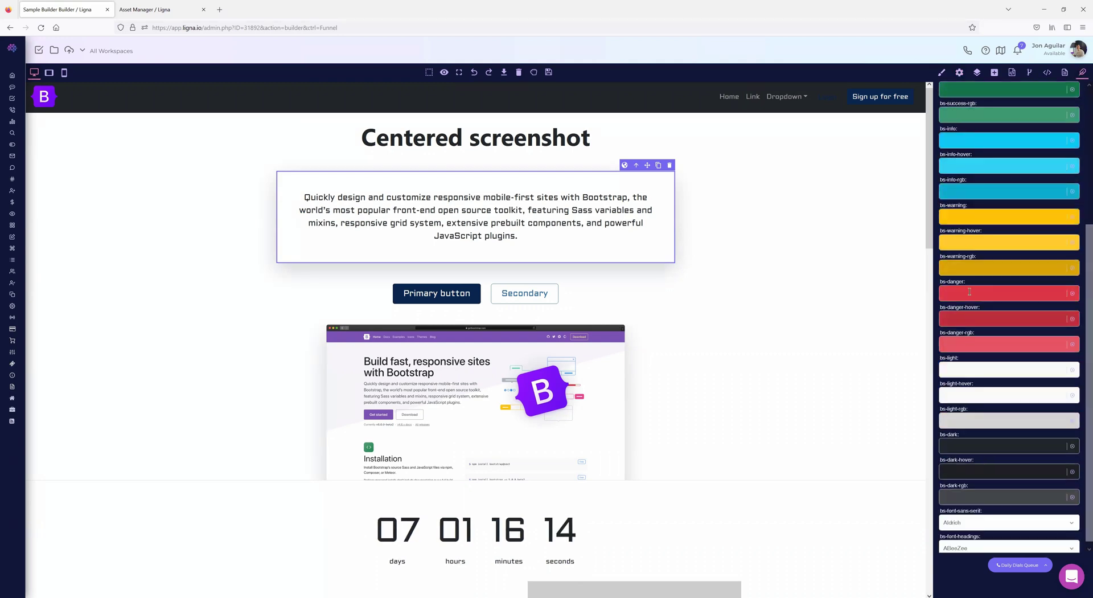
scroll(969, 291, "up", 3)
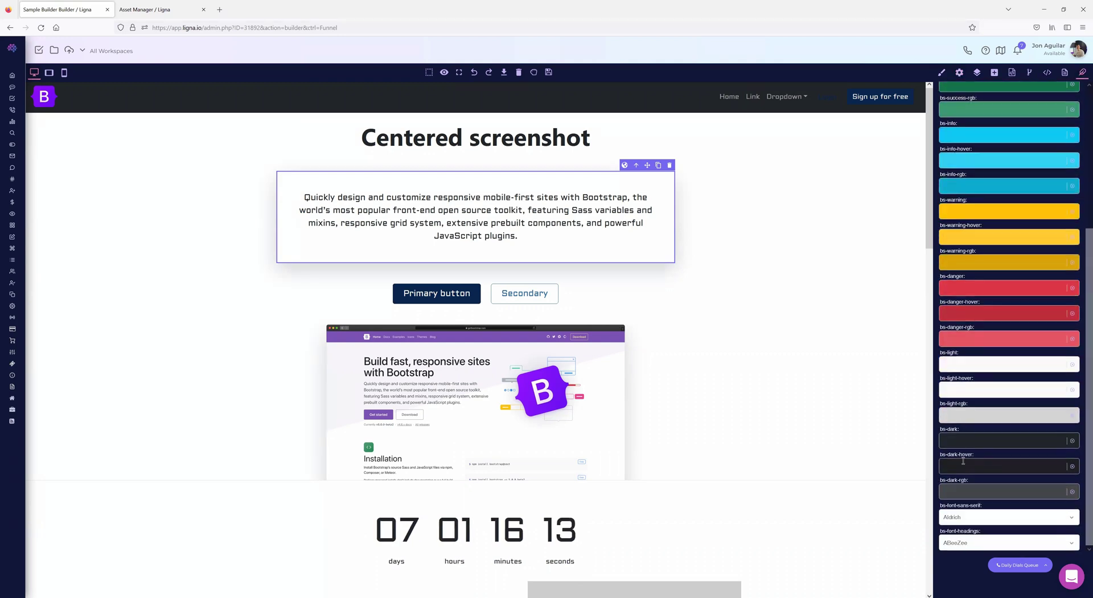
left_click(960, 73)
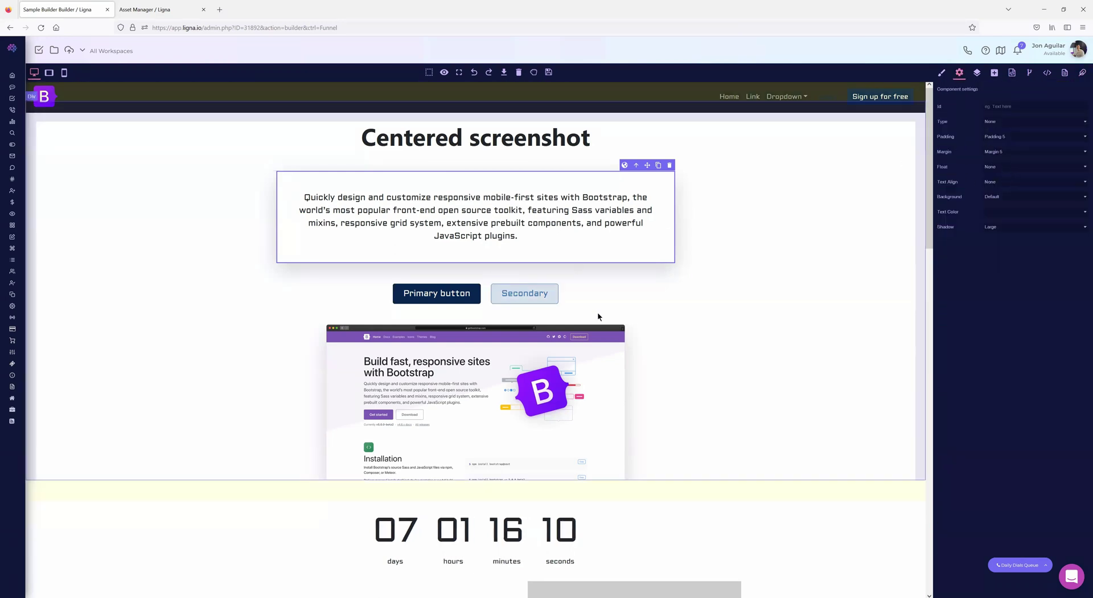
scroll(555, 424, "down", 2)
scroll(555, 424, "down", 1)
left_click(630, 425)
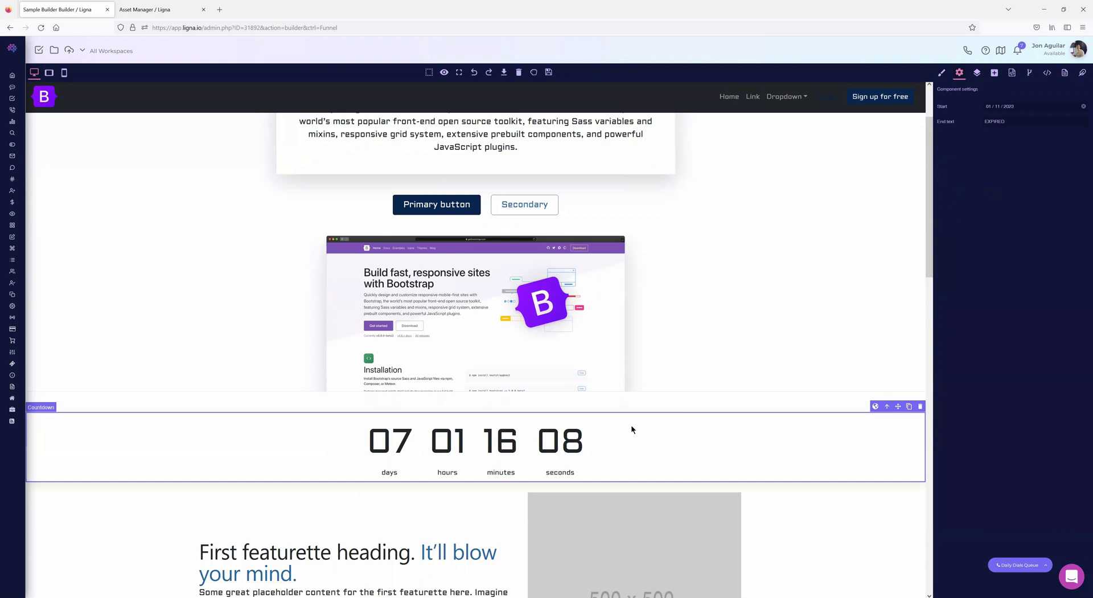
left_click(611, 276)
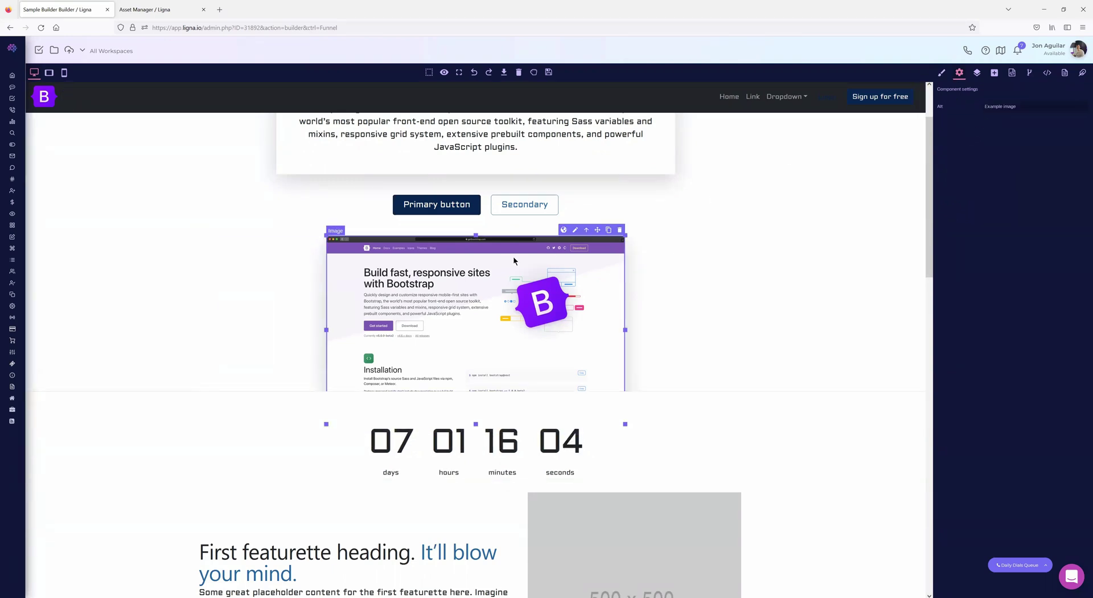
scroll(617, 297, "up", 3)
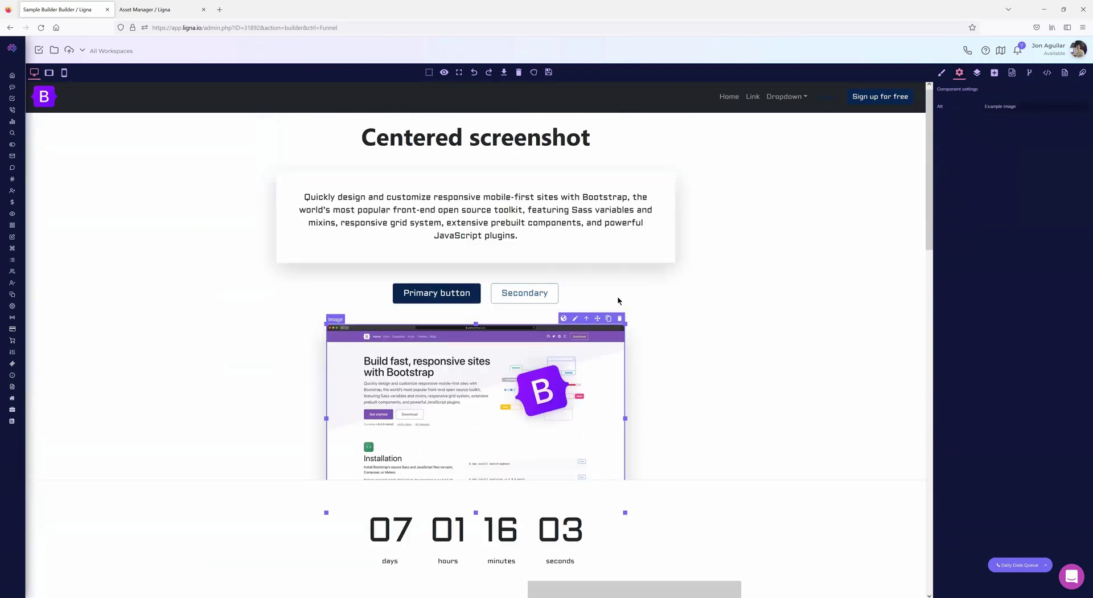
left_click(357, 194)
left_click(393, 144)
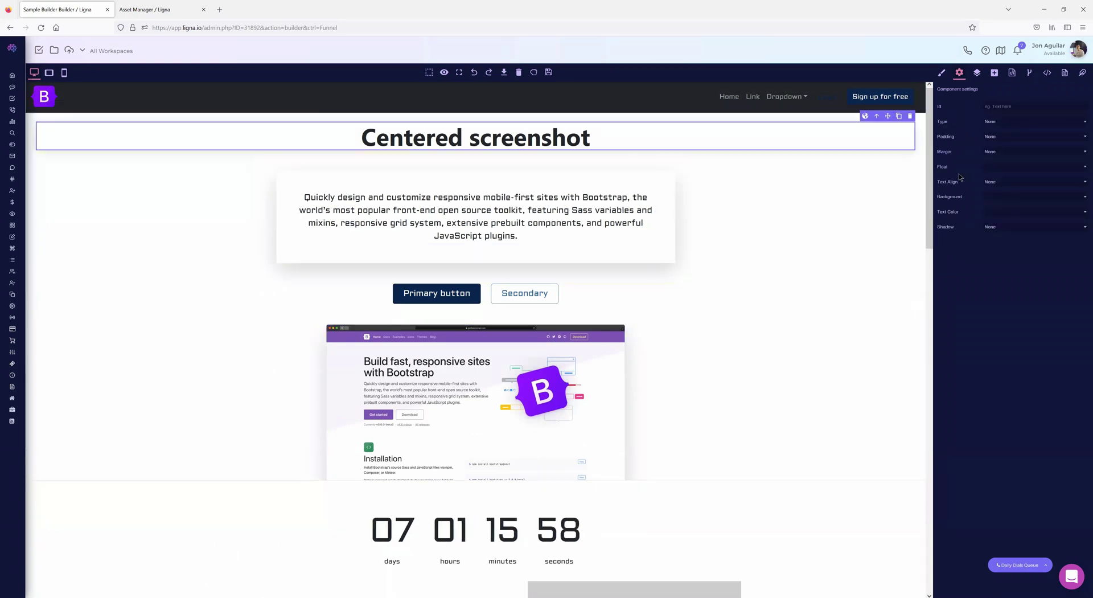
left_click(941, 74)
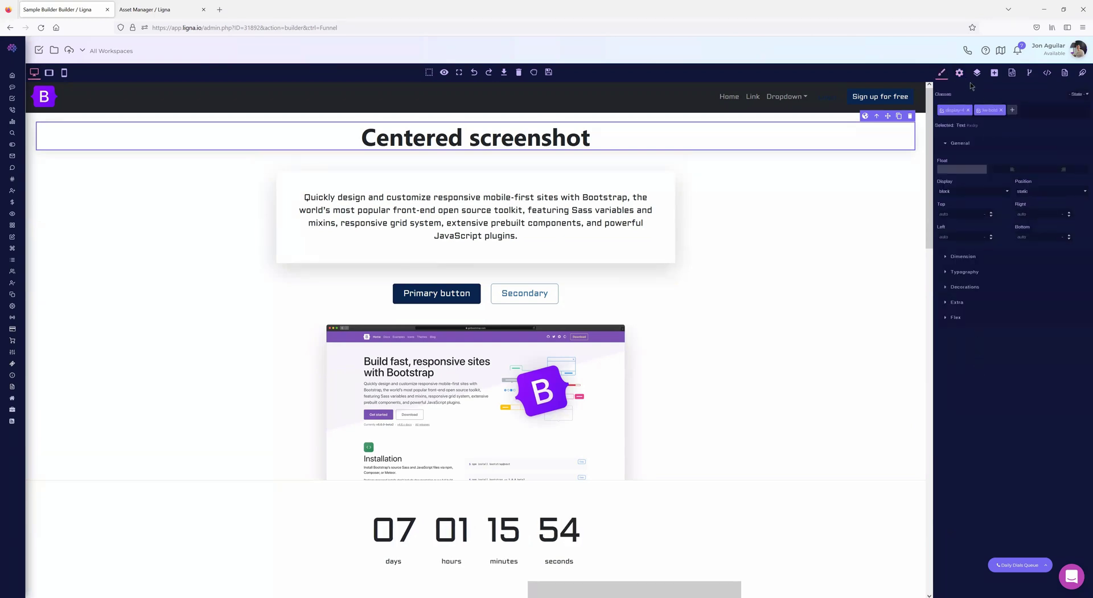
left_click(960, 74)
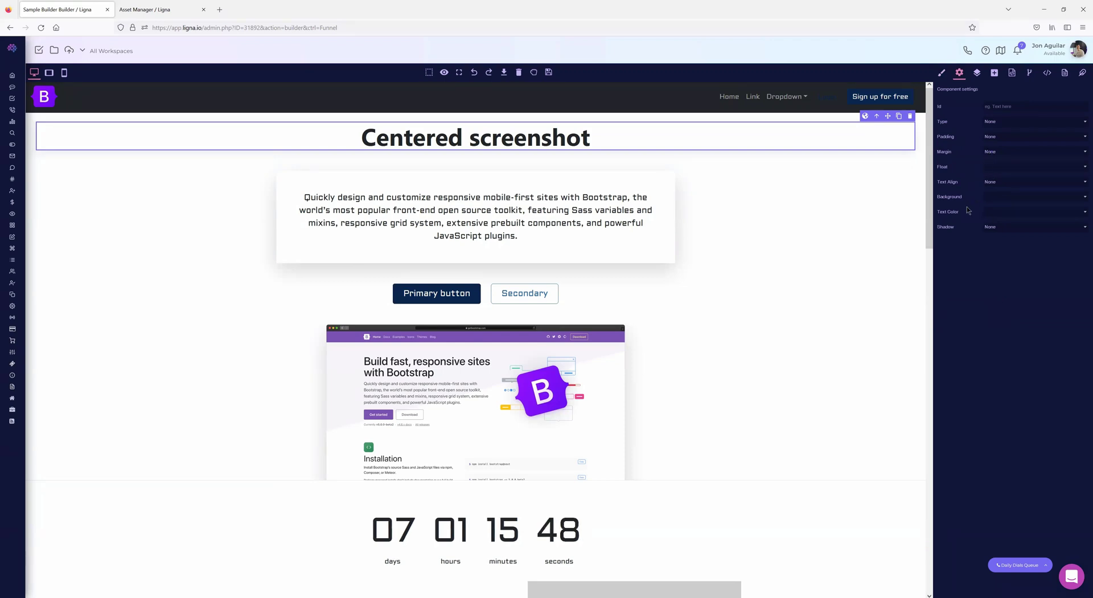
left_click(941, 74)
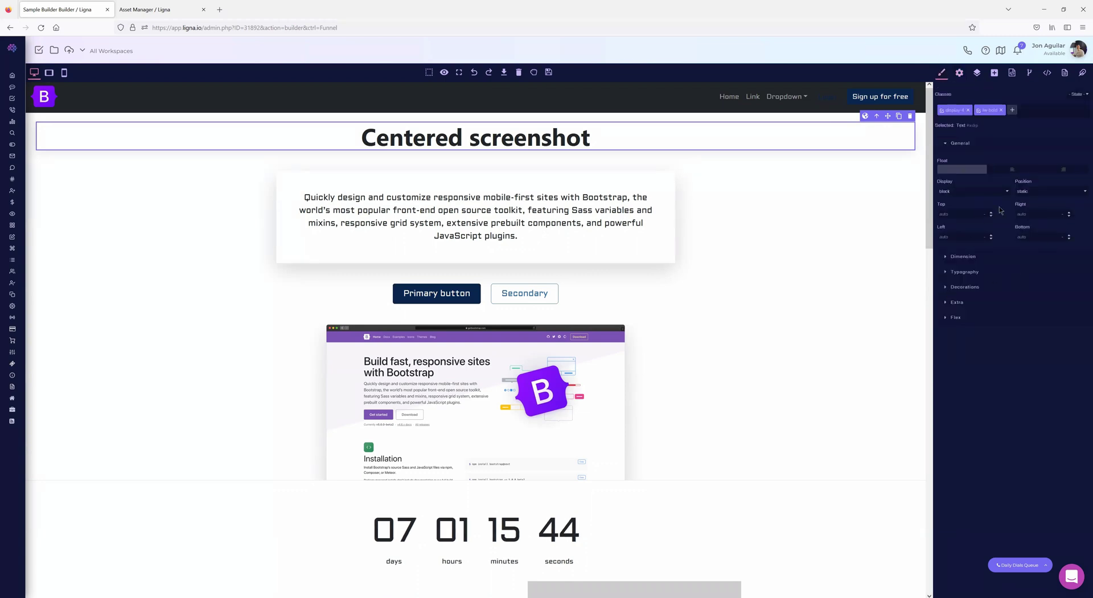
left_click(959, 73)
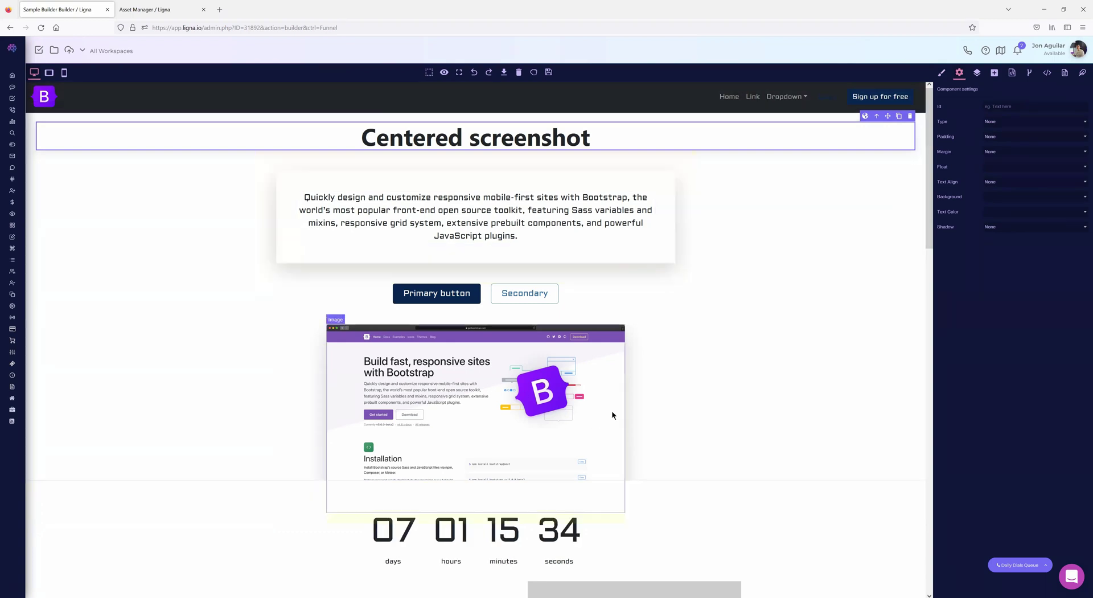
scroll(699, 298, "down", 4)
scroll(699, 298, "up", 4)
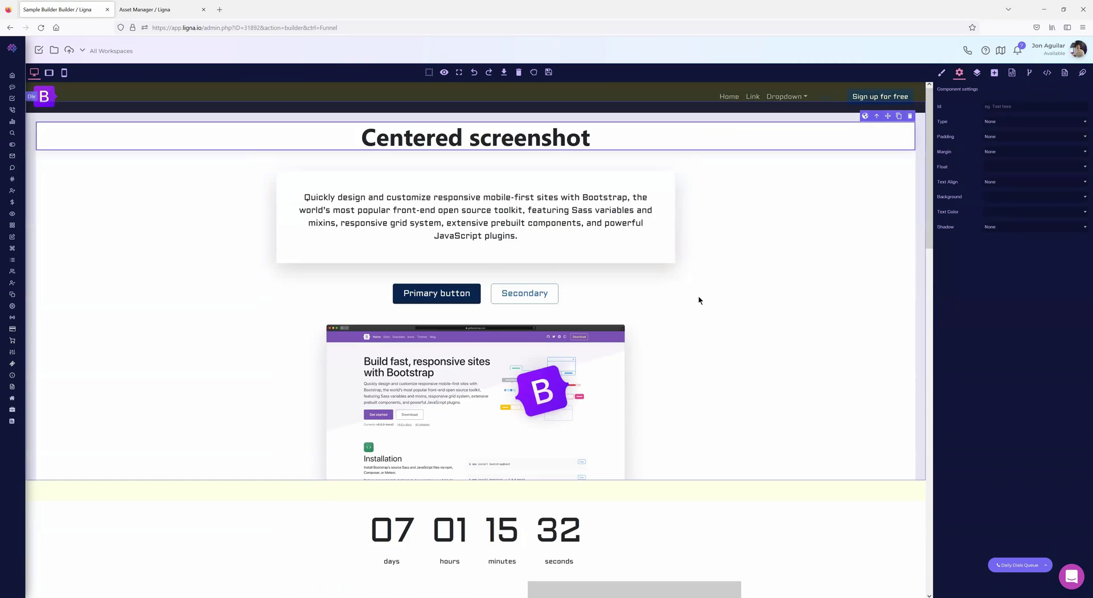
left_click(942, 74)
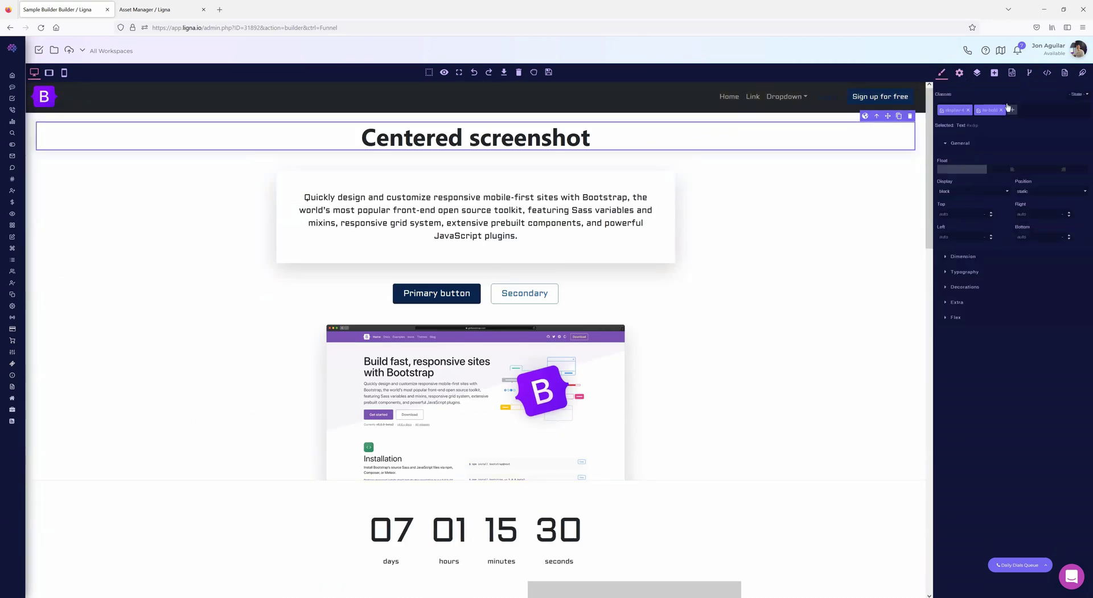
left_click(959, 72)
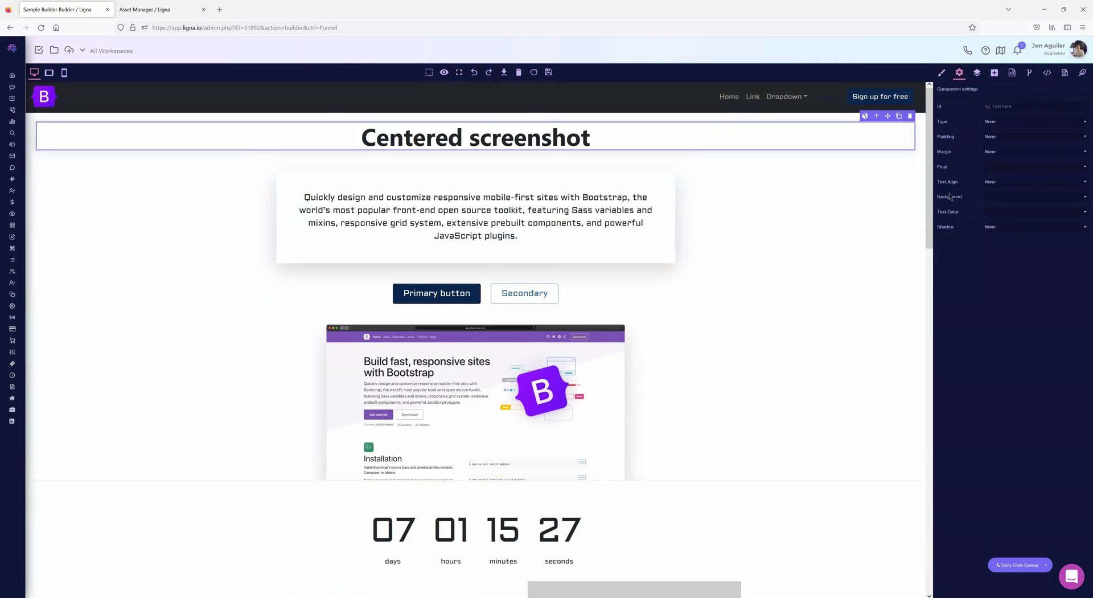
- Show the layer tree and select the Countdown, featurette and footer section layers in turn
left_click(977, 72)
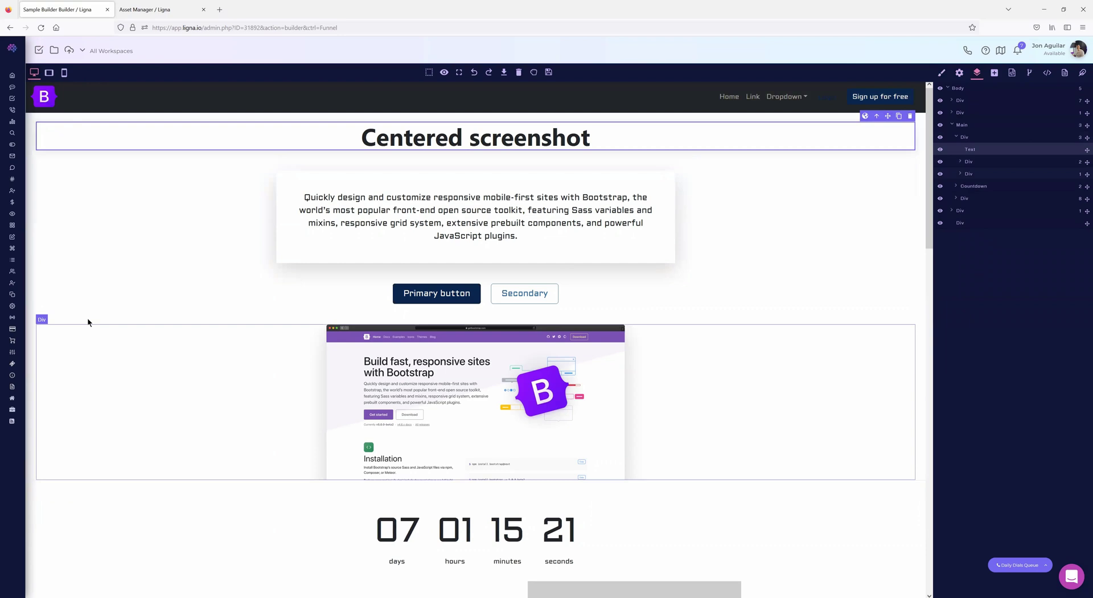
left_click(971, 187)
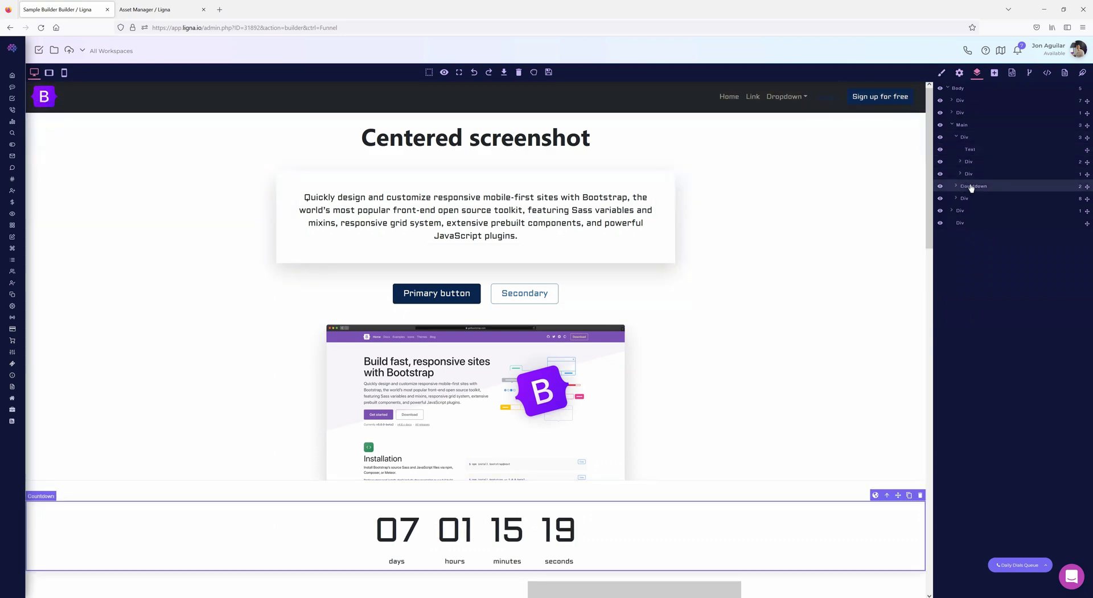
left_click(968, 199)
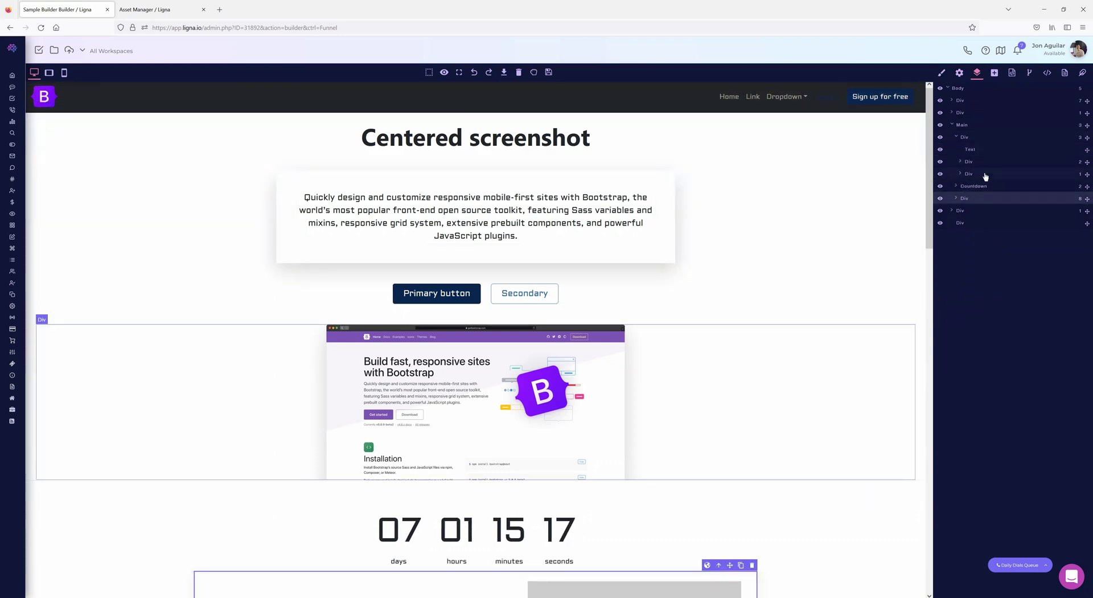
left_click(961, 210)
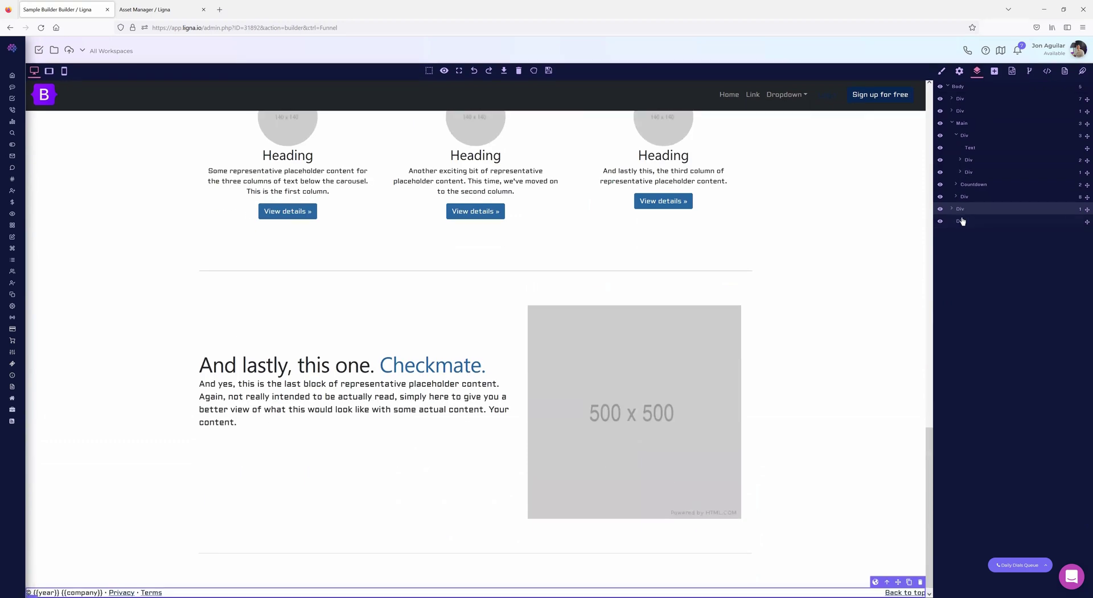
left_click(962, 221)
- Hide the footer and two featurette sections, then make all three visible again
left_click(941, 221)
left_click(940, 209)
left_click(940, 196)
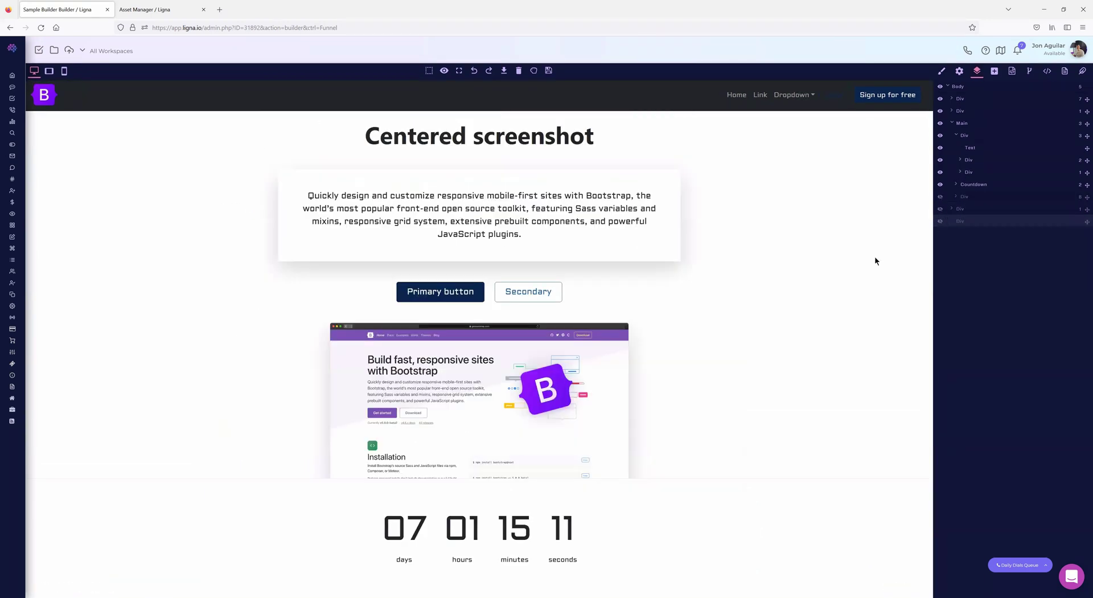
left_click(940, 197)
left_click(940, 209)
left_click(940, 222)
- Start renaming the Countdown layer and the section below it
scroll(693, 359, "down", 5)
scroll(706, 348, "up", 5)
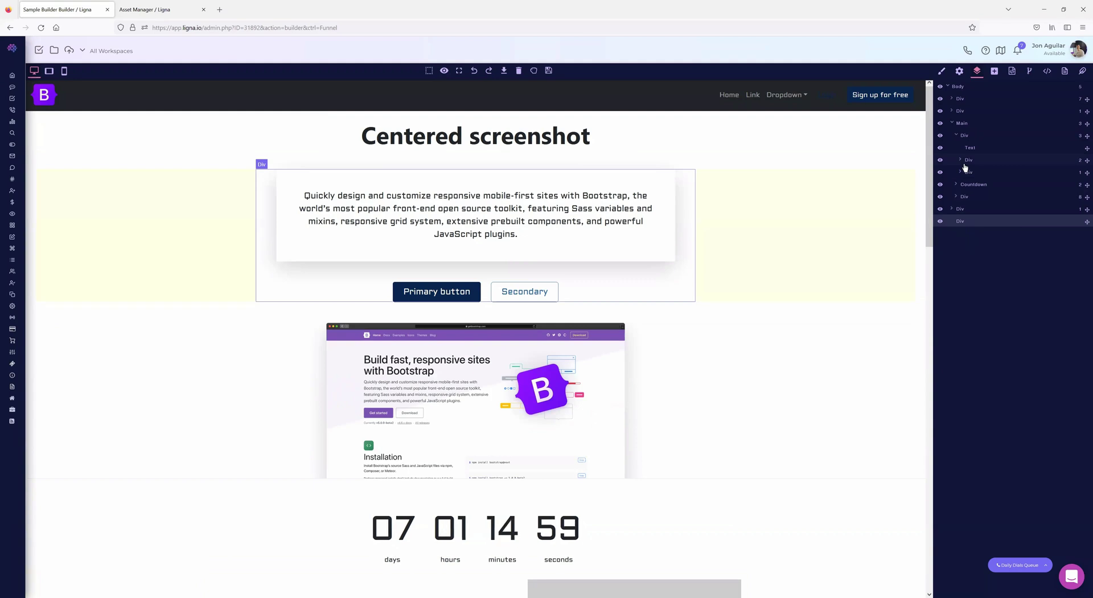
double_click(975, 185)
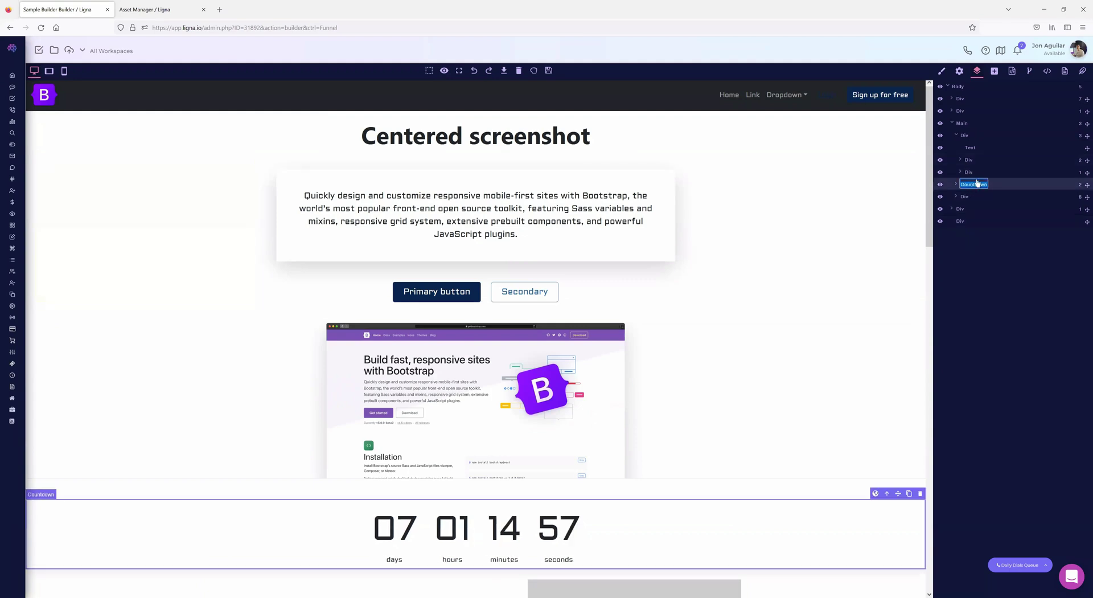
double_click(965, 196)
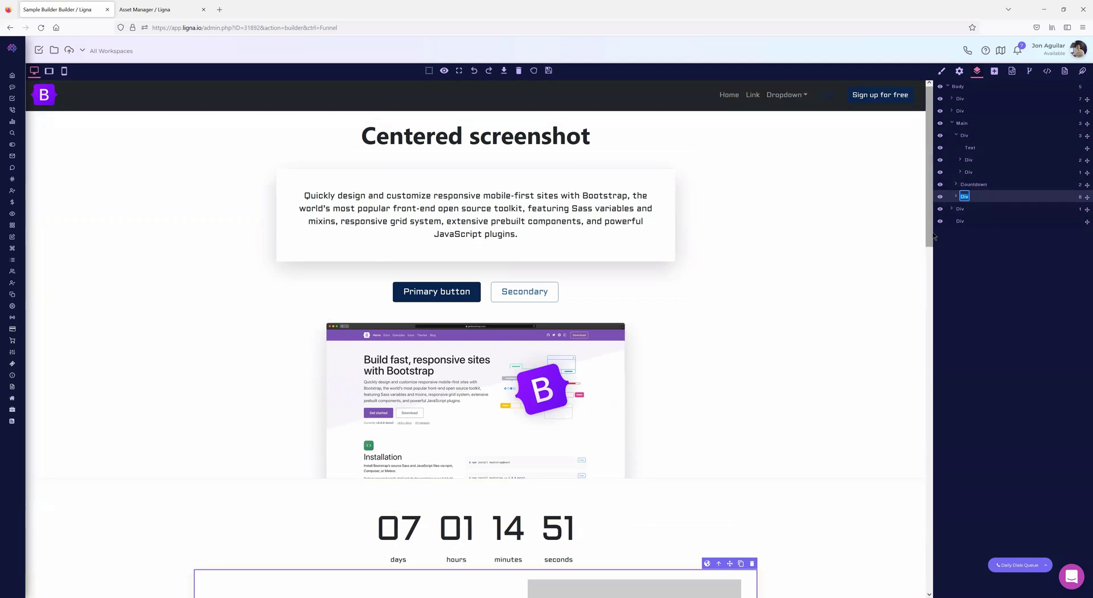
- Expand the screenshot section and its buttons Div, select the Primary button link, and toggle component outlines on and off
left_click(961, 160)
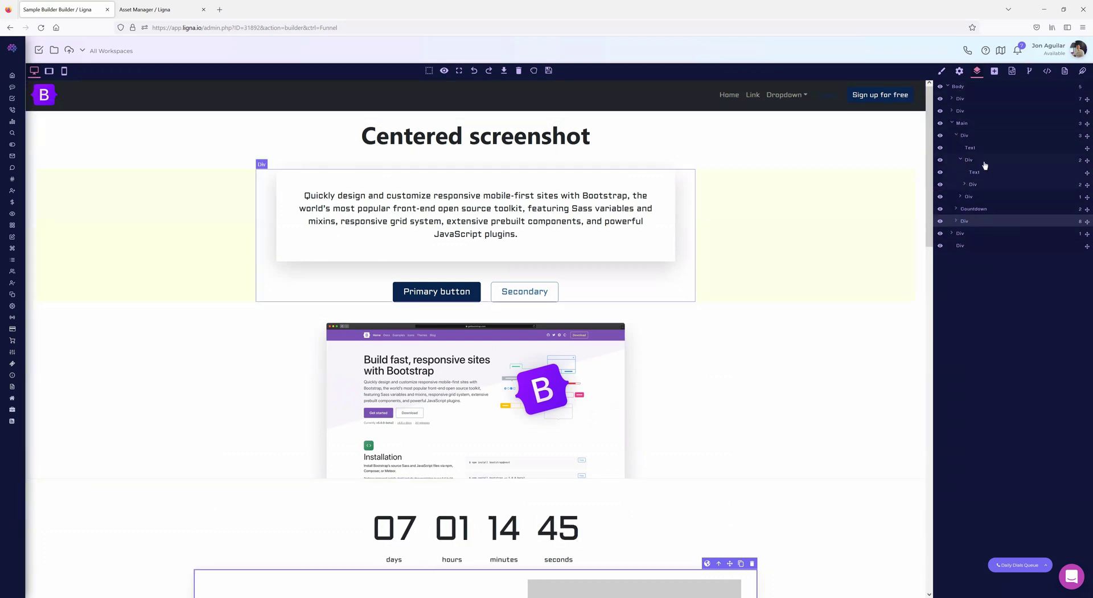
left_click(965, 184)
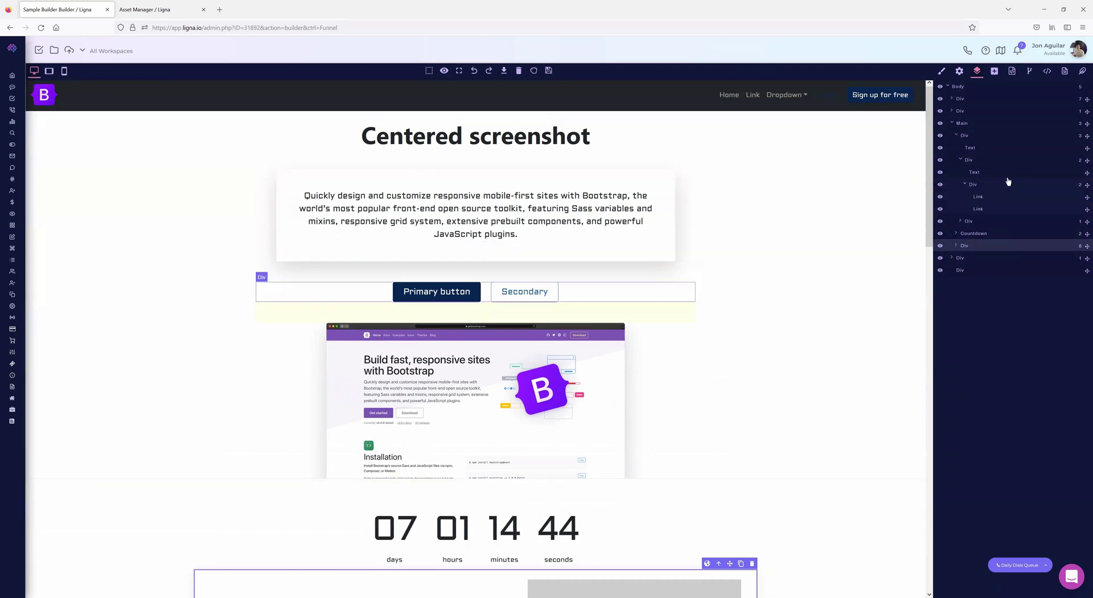
left_click(979, 197)
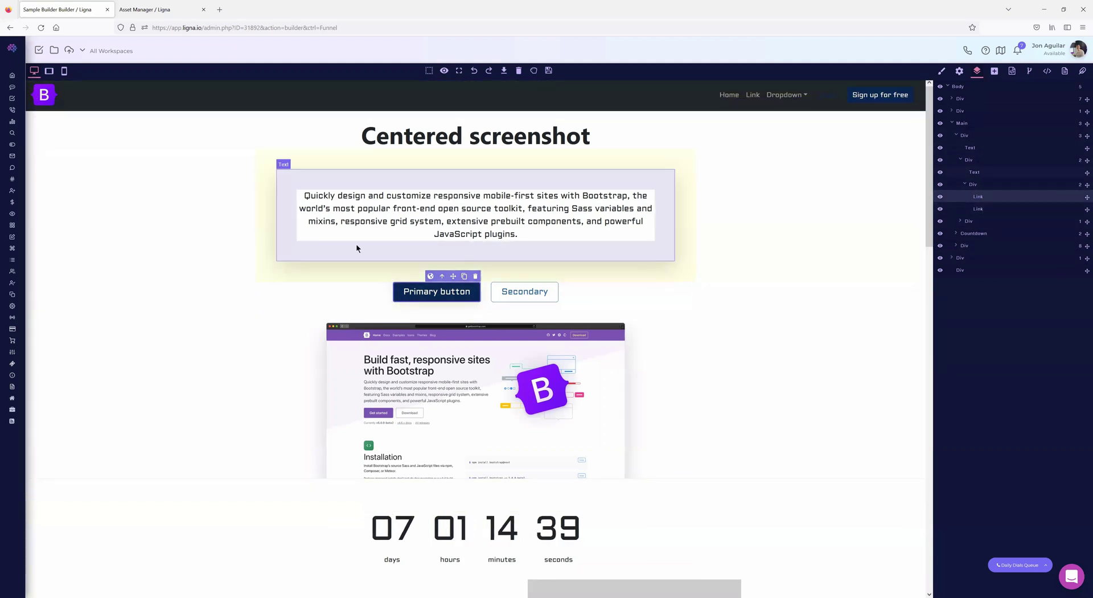
left_click(429, 71)
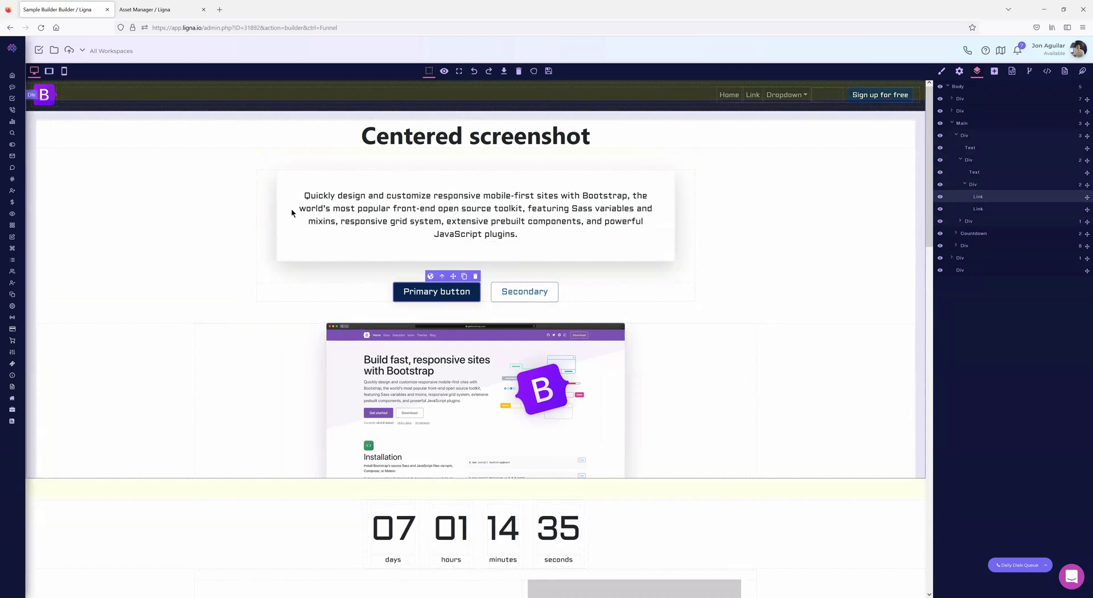
left_click(428, 70)
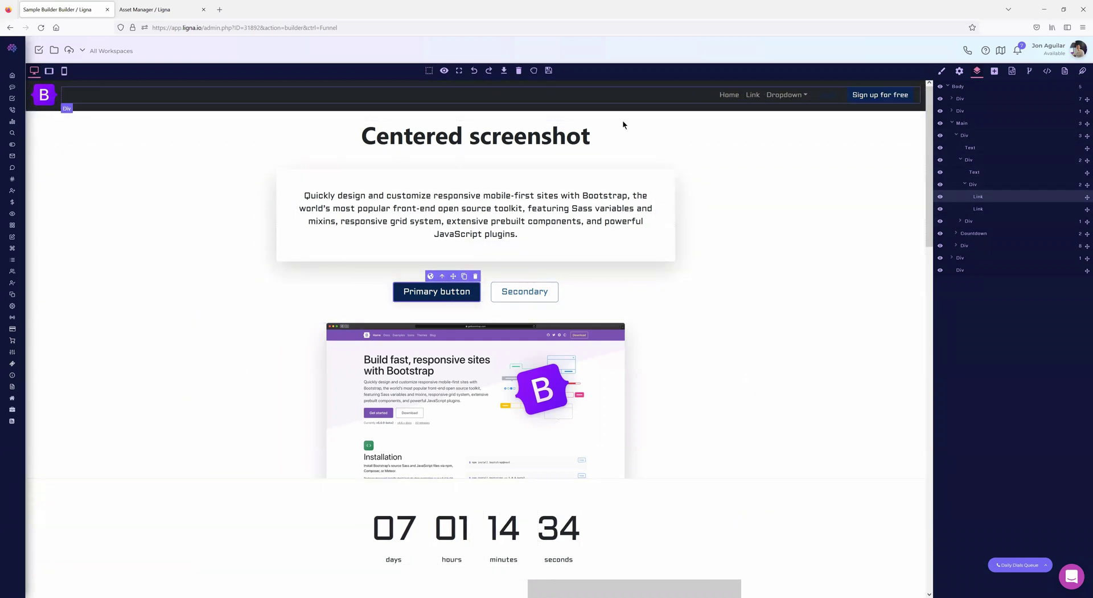
- Review the Primary button link's Title, Href and Target settings, then show the block library
left_click(995, 72)
left_click(978, 72)
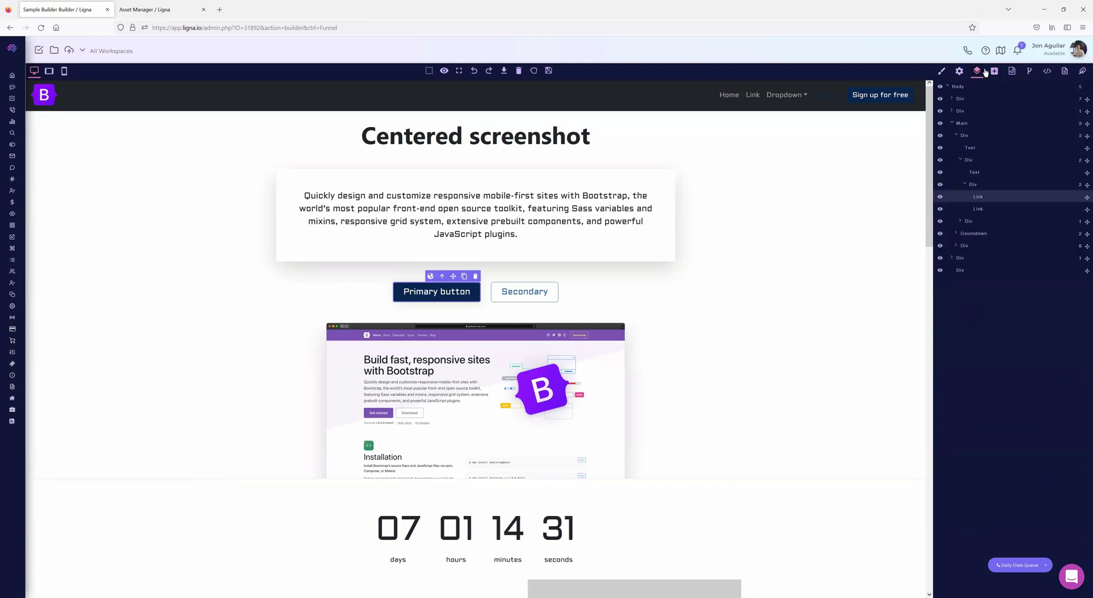
left_click(959, 72)
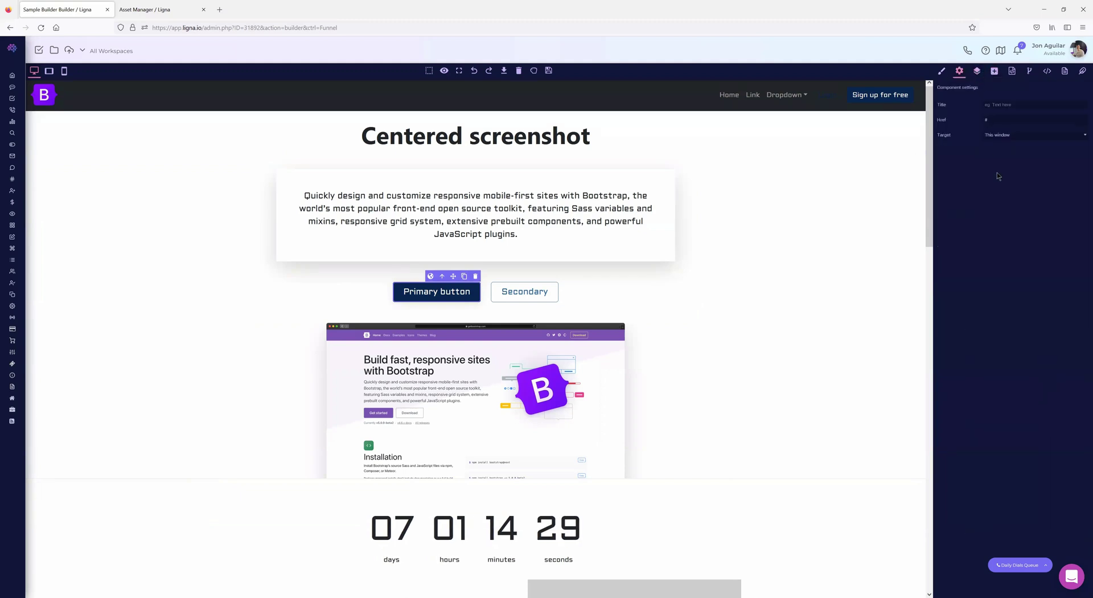
left_click(995, 72)
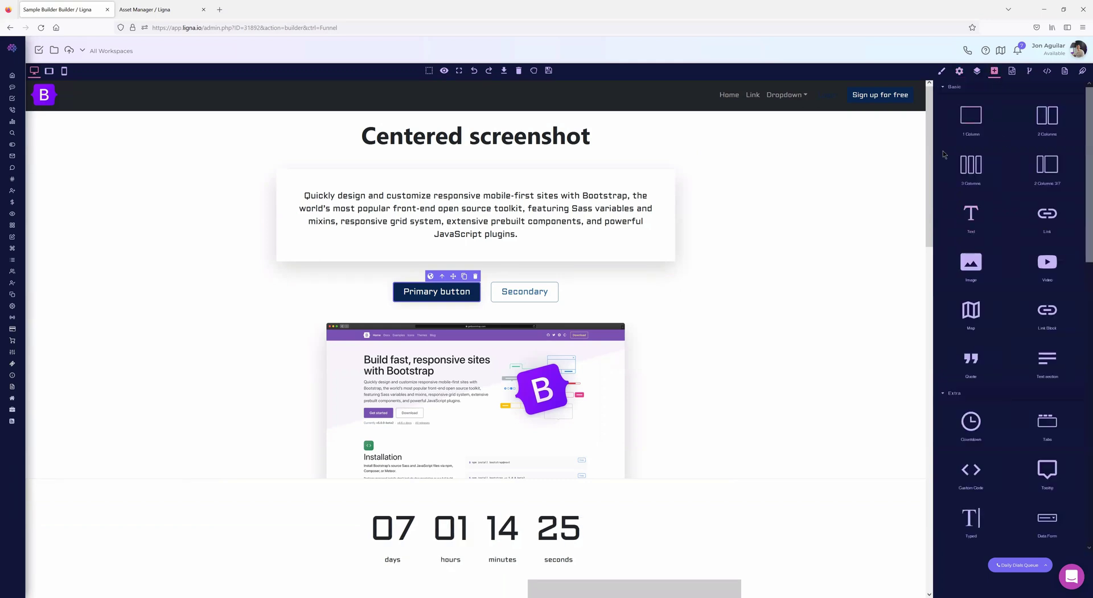
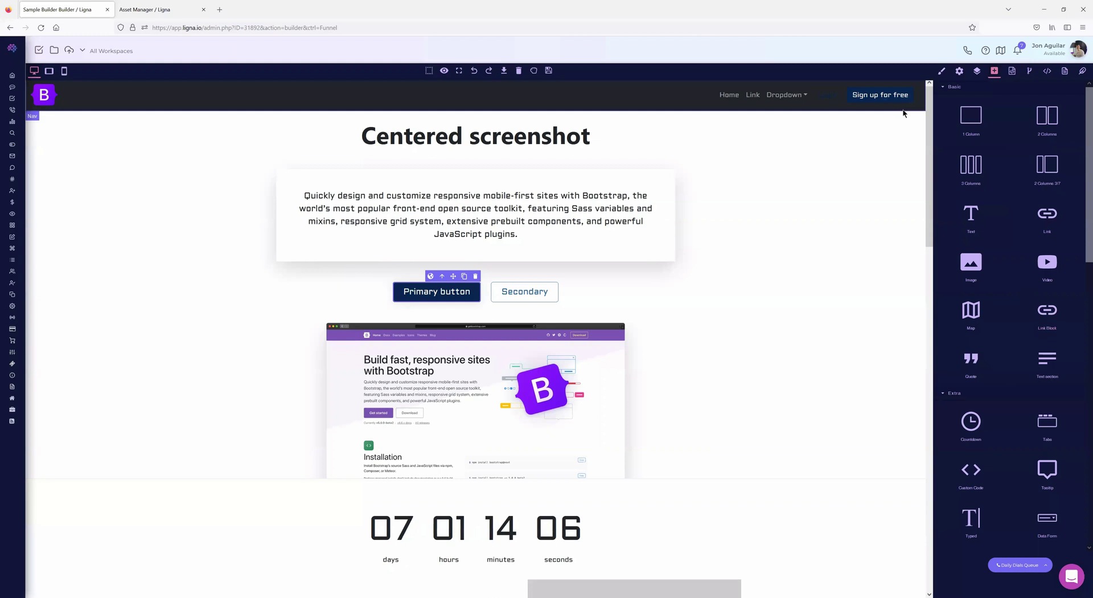
- Reload the builder and scroll through the page's saved template
left_click(40, 30)
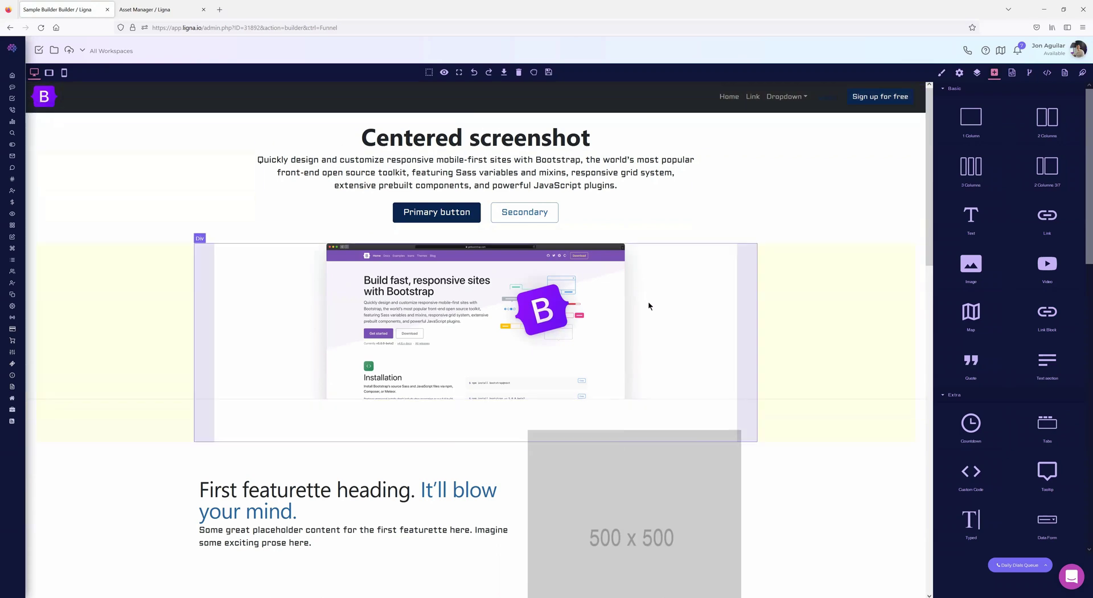
scroll(648, 305, "down", 15)
scroll(645, 319, "up", 10)
scroll(897, 155, "down", 5)
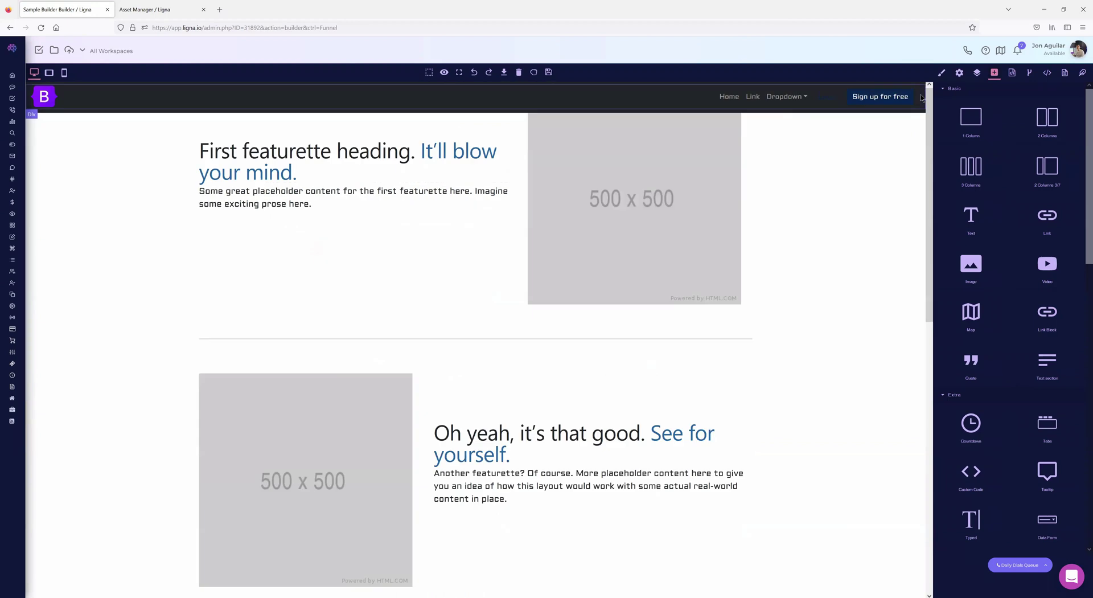
- Delete the main section, try a 1 Column row, then reload to restore the template
left_click(870, 152)
left_click(919, 87)
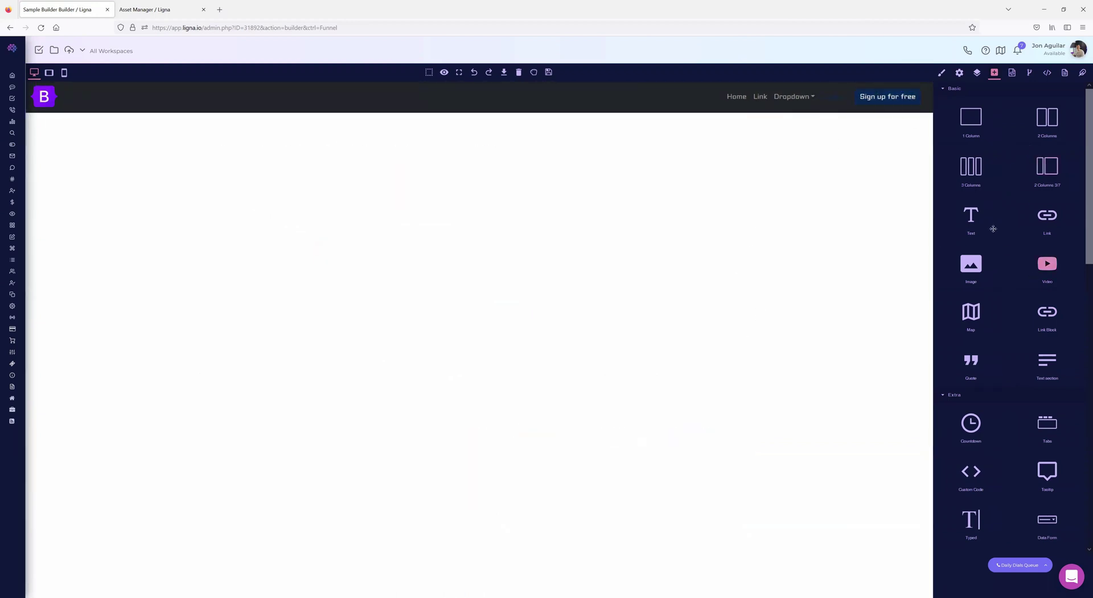
left_click_drag(965, 131, 478, 146)
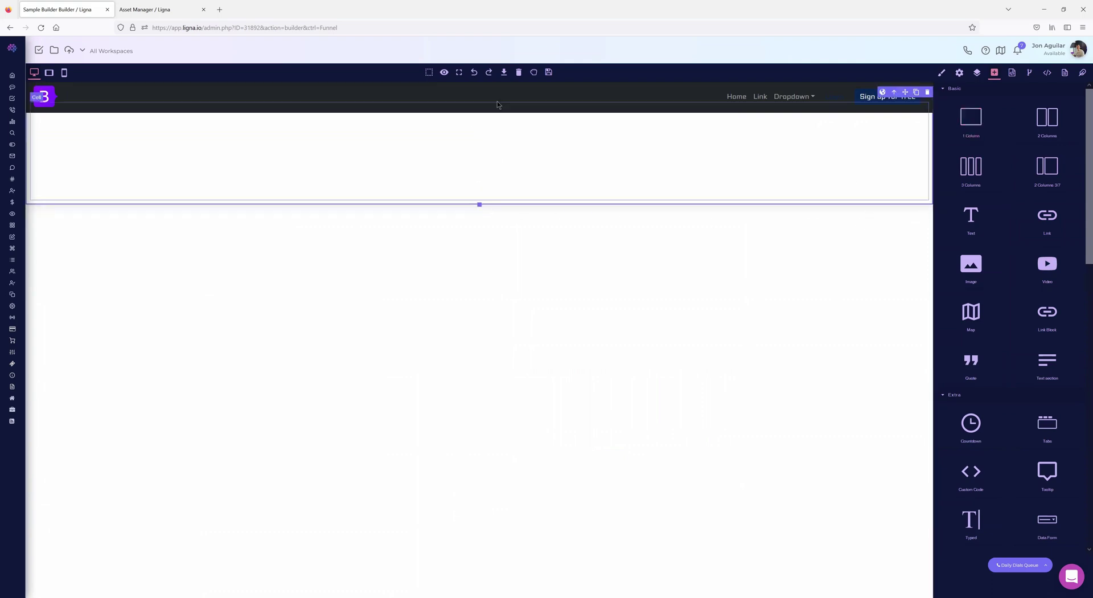
left_click(40, 27)
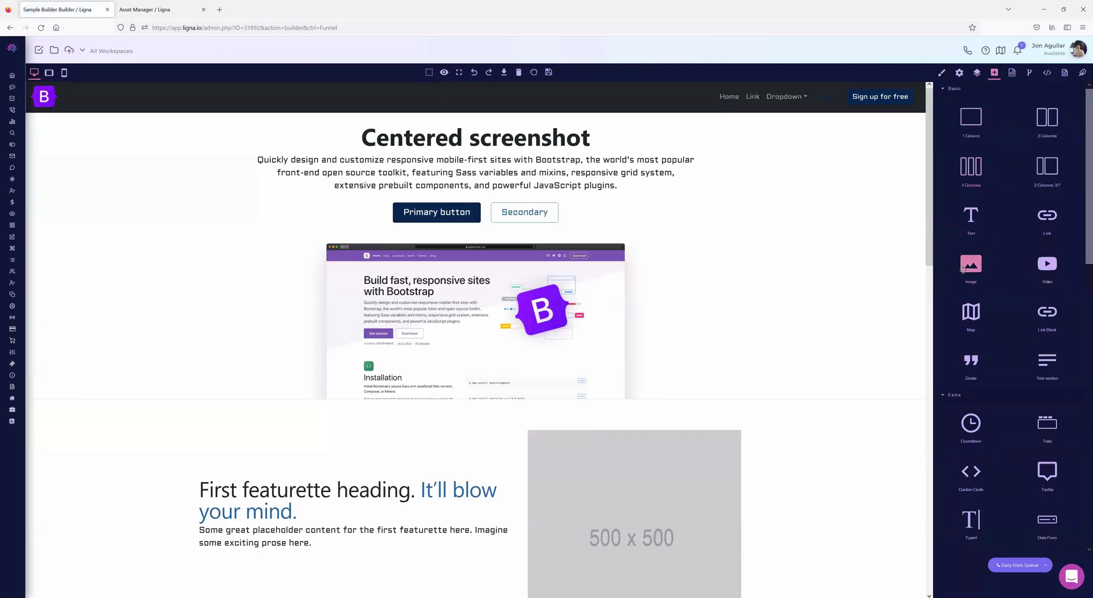
- Add an Image block and put agency_setup.png in the Centered screenshot section
left_click_drag(964, 273, 513, 292)
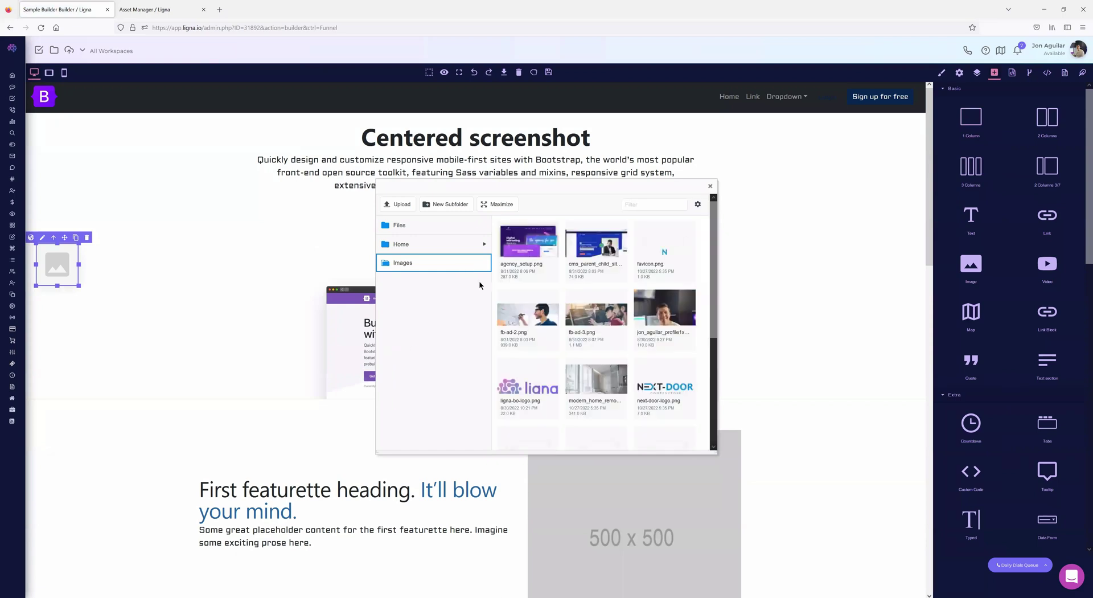
double_click(544, 249)
scroll(733, 282, "down", 3)
- Replace the first featurette placeholder with fb-ad-2.png and enlarge it to fill its column
double_click(609, 336)
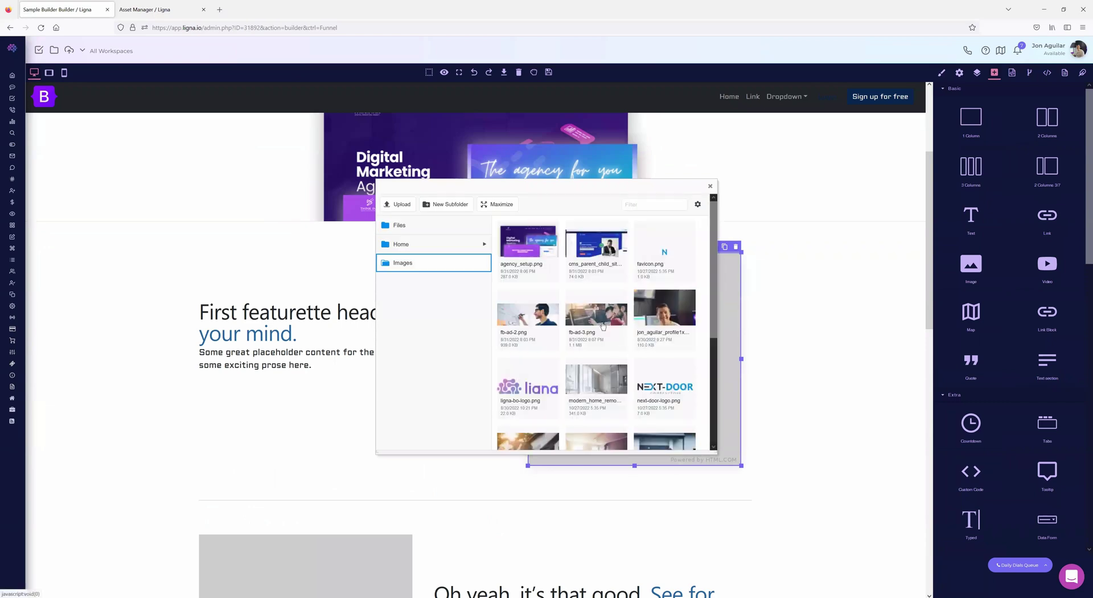
left_click(658, 324)
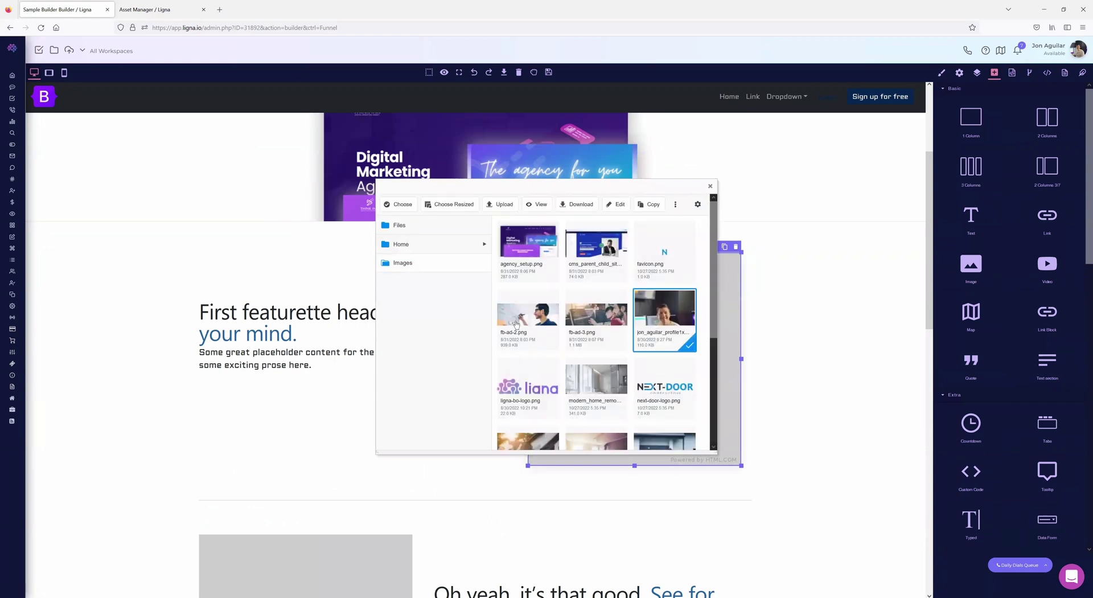
left_click(517, 324)
left_click(399, 204)
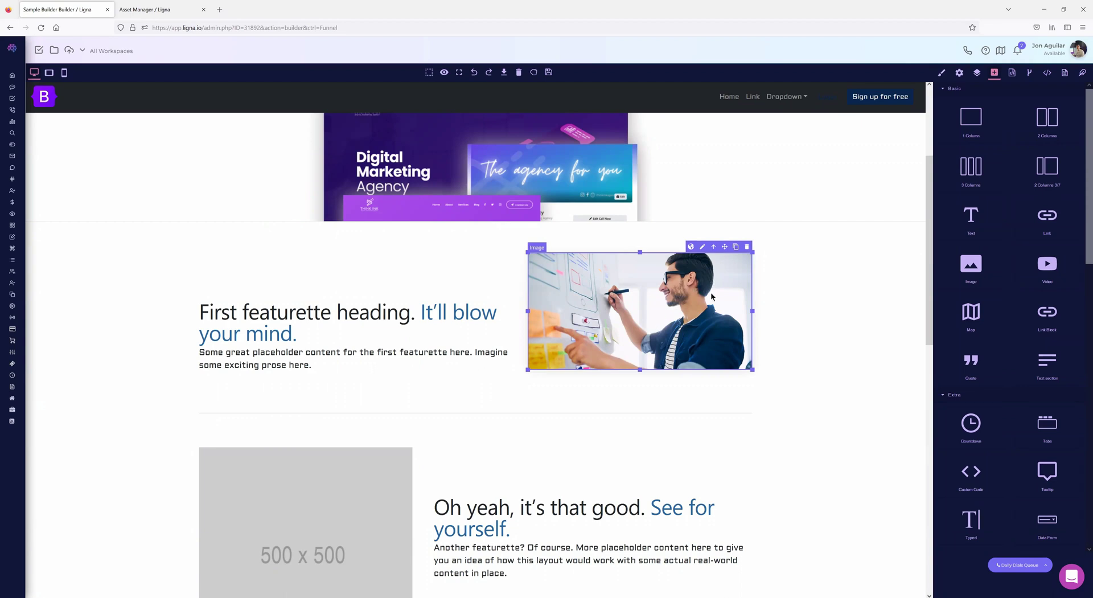
left_click_drag(752, 369, 747, 366)
left_click_drag(688, 336, 755, 372)
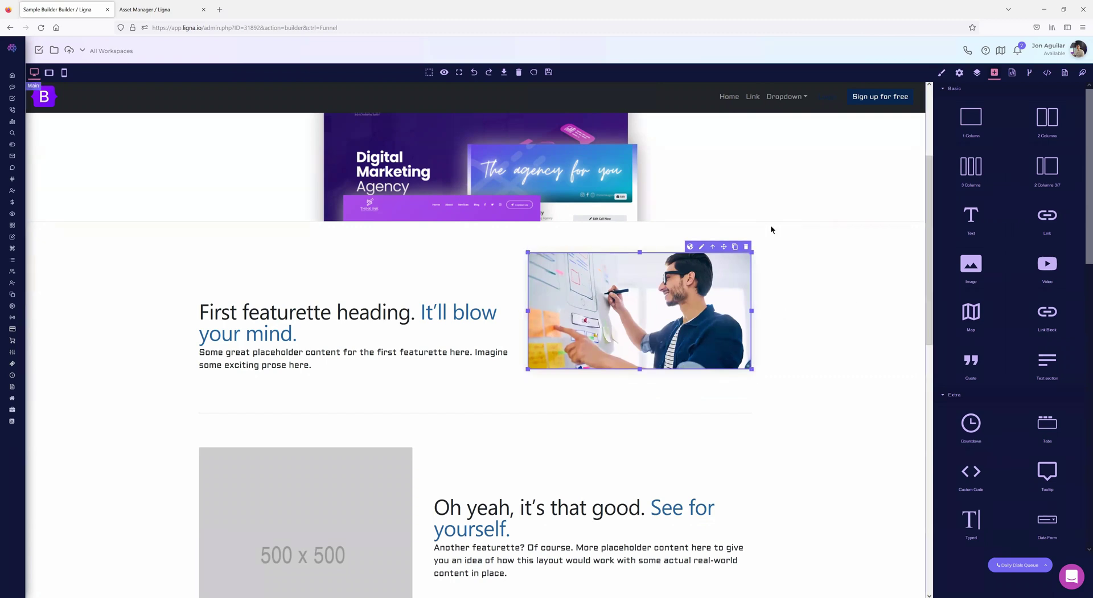
- Clear the featurette photo's fixed width and height and set its Width to 100%
left_click(943, 73)
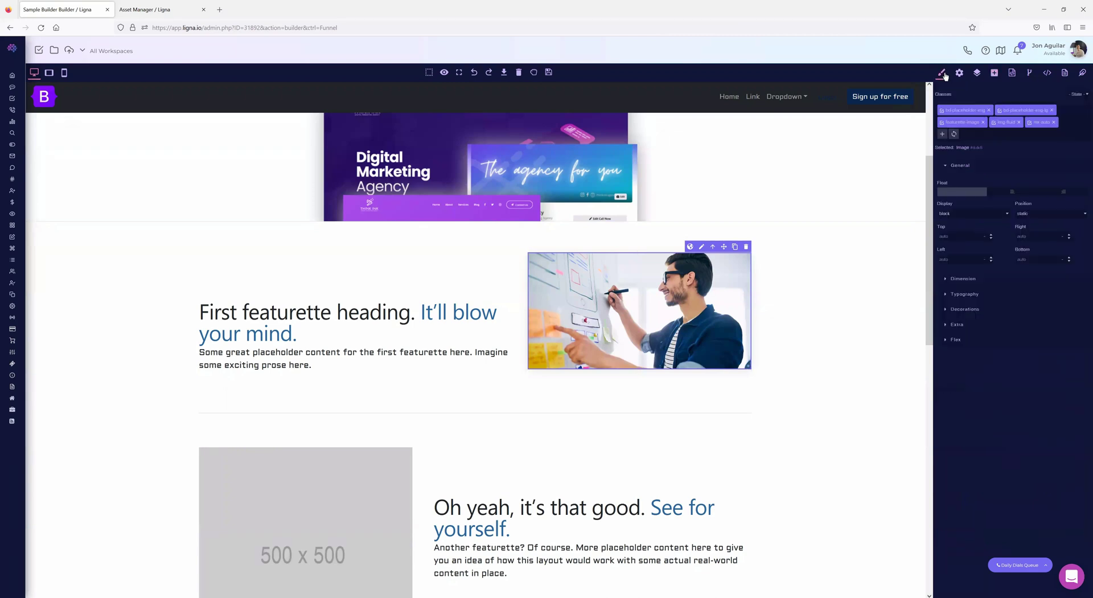
left_click(945, 281)
left_click(953, 297)
left_click(1032, 296)
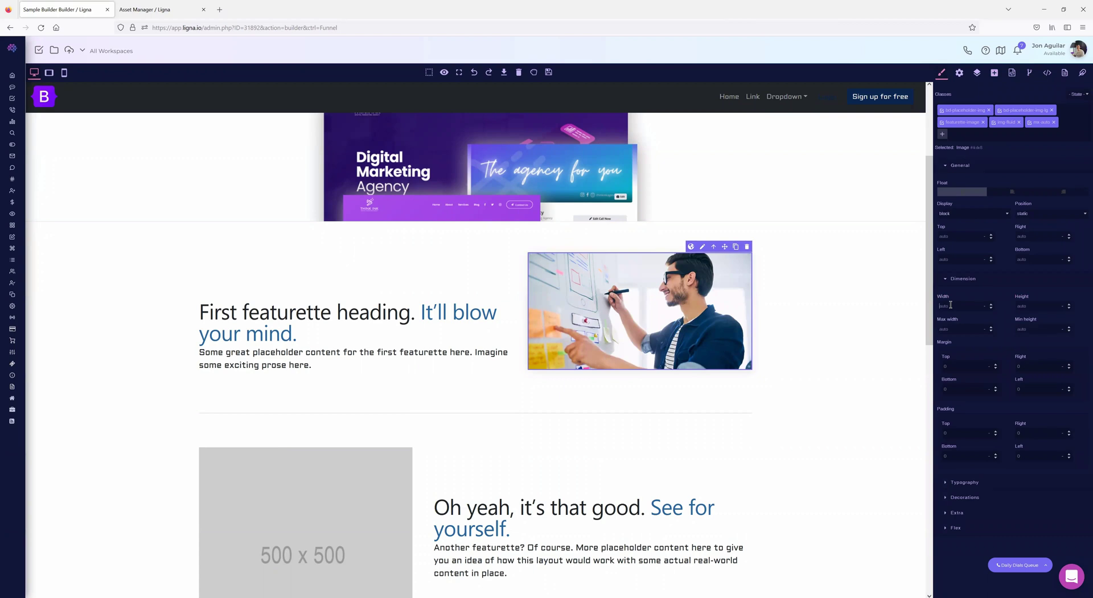
left_click(966, 306)
left_click(995, 73)
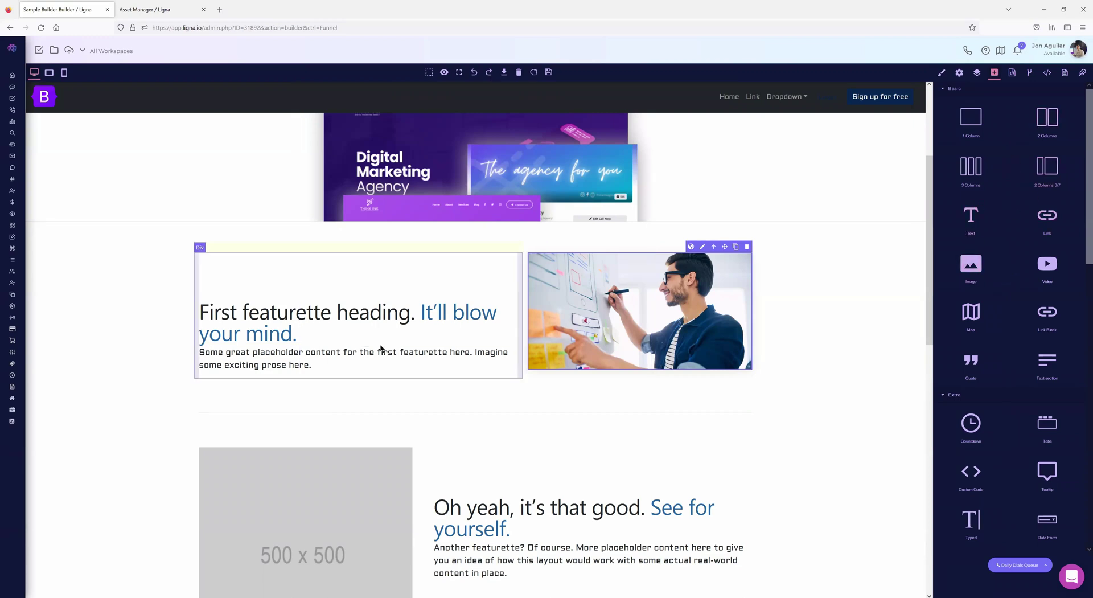
- Turn the word 'featurette' in the first featurette heading into a link
left_click(301, 333)
left_click_drag(332, 315, 241, 313)
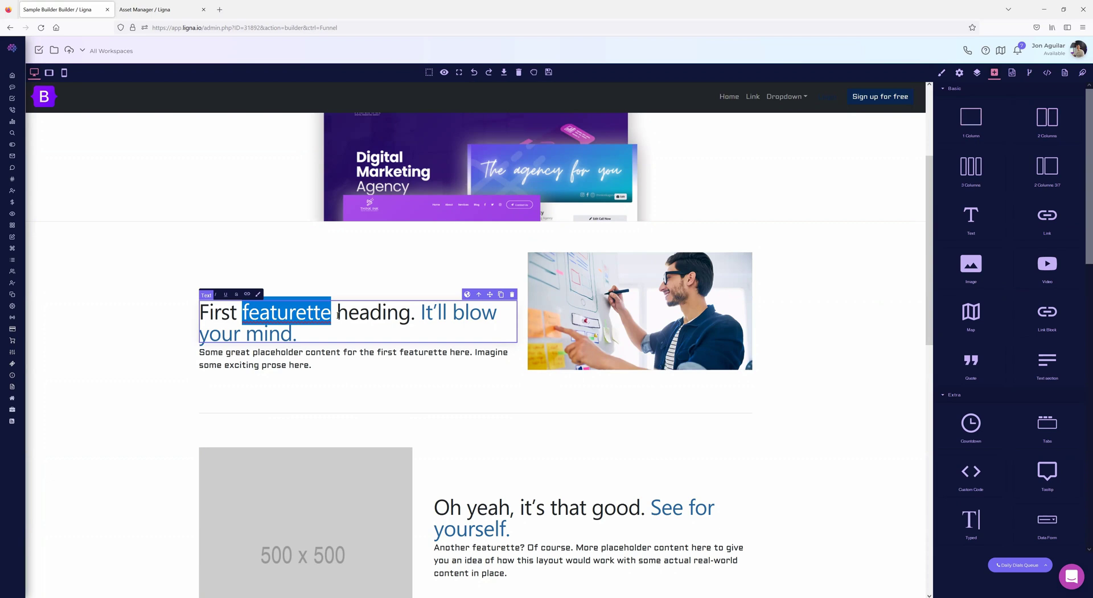
left_click(246, 295)
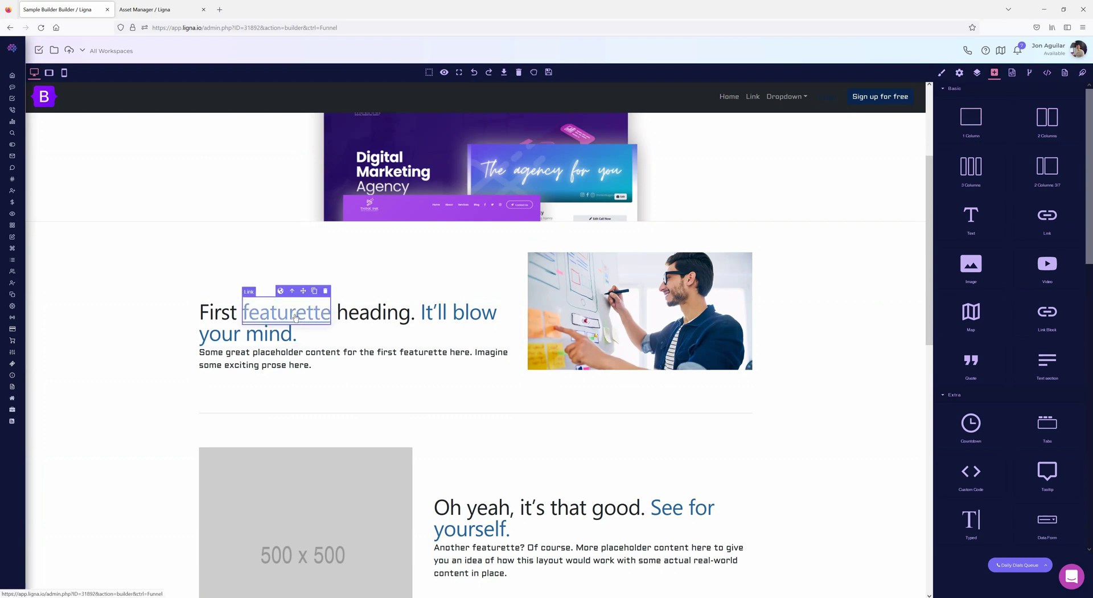
left_click(959, 73)
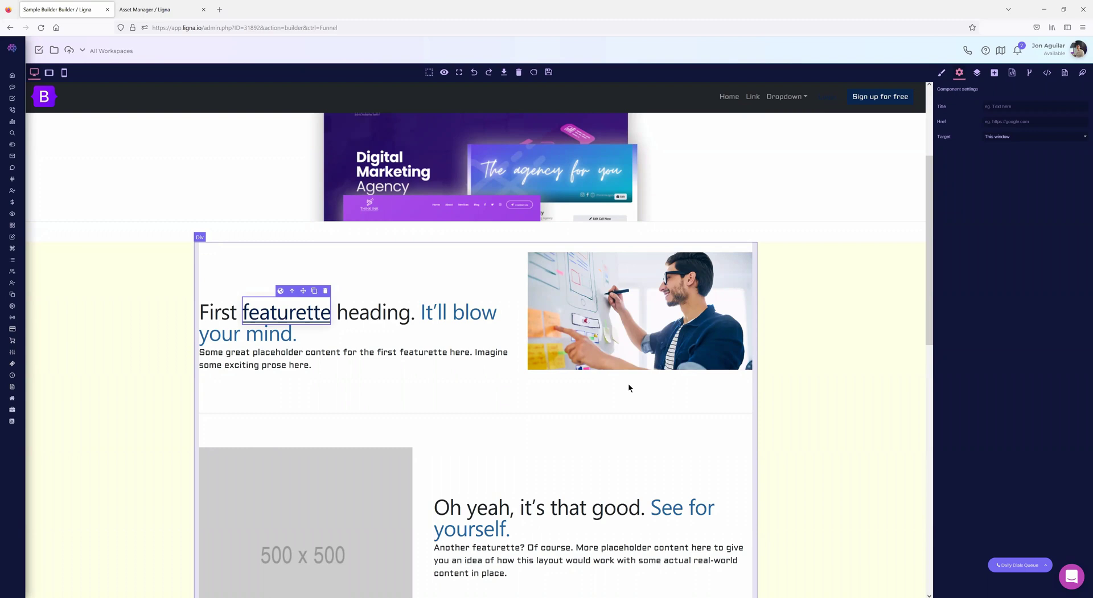
left_click(994, 74)
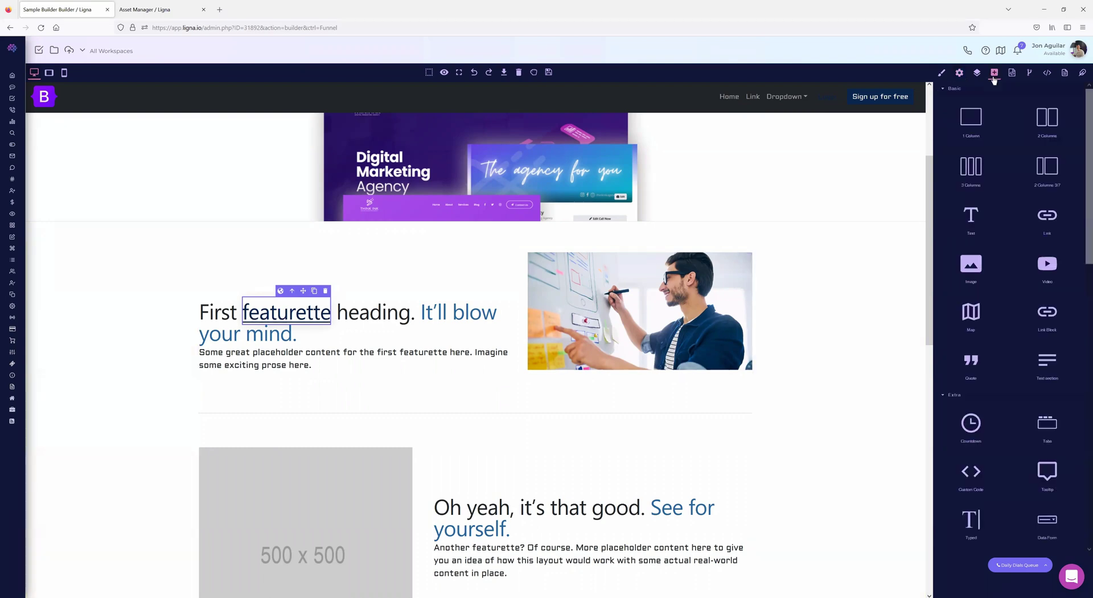
- Wrap the first featurette's whiteboard photo in a new Link Block
left_click(577, 321)
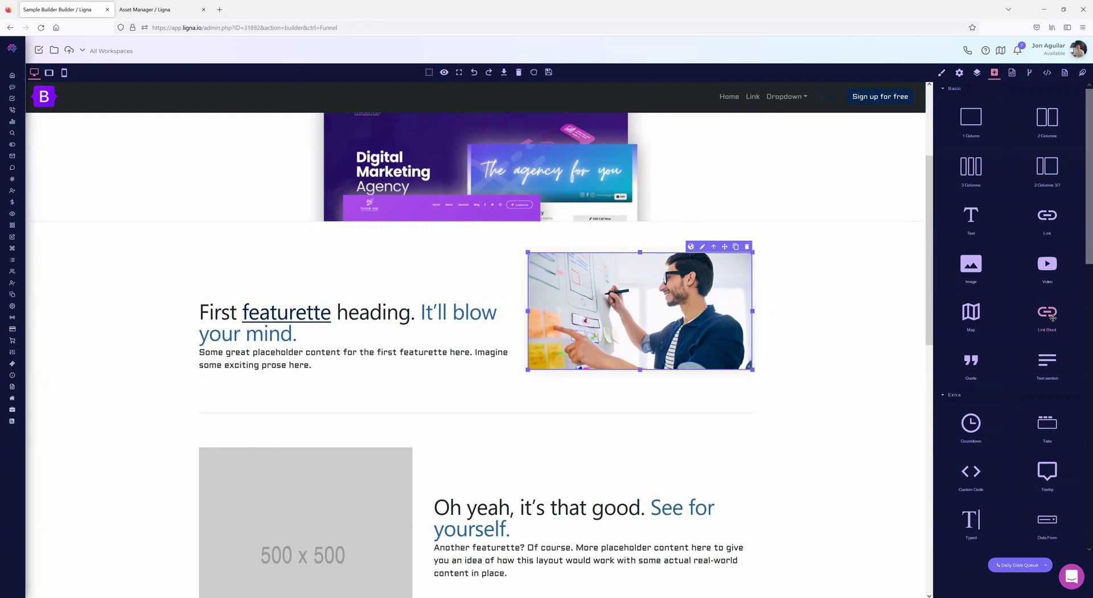
left_click_drag(1048, 312, 532, 258)
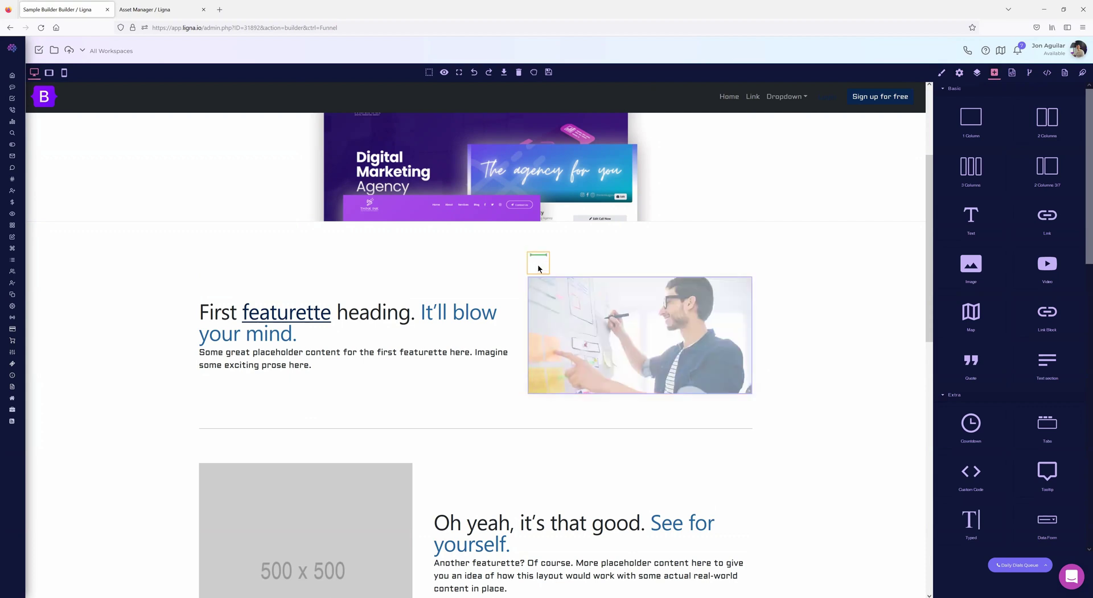
left_click_drag(538, 266, 538, 266)
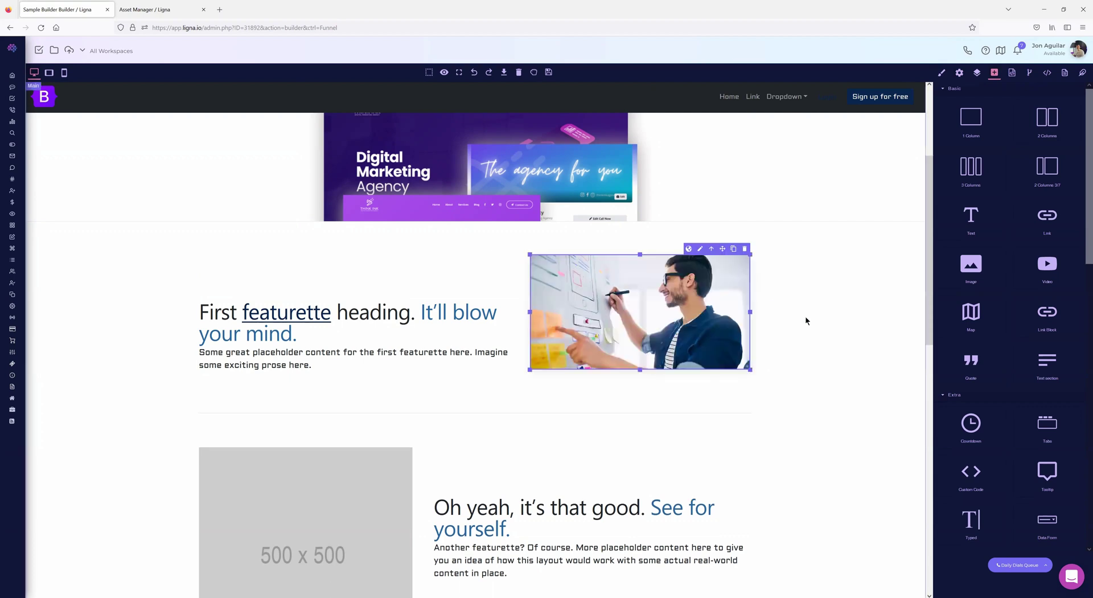
left_click(710, 249)
left_click(959, 72)
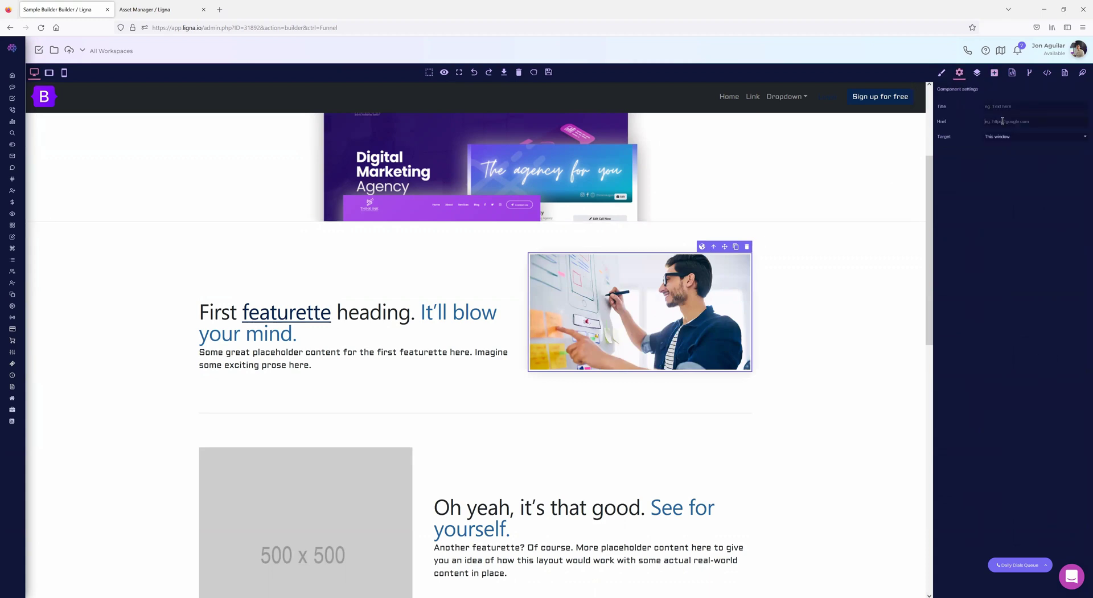
left_click(994, 73)
- Add another Link Block and move the 500 x 500 placeholder image inside it
scroll(1047, 273, "down", 1)
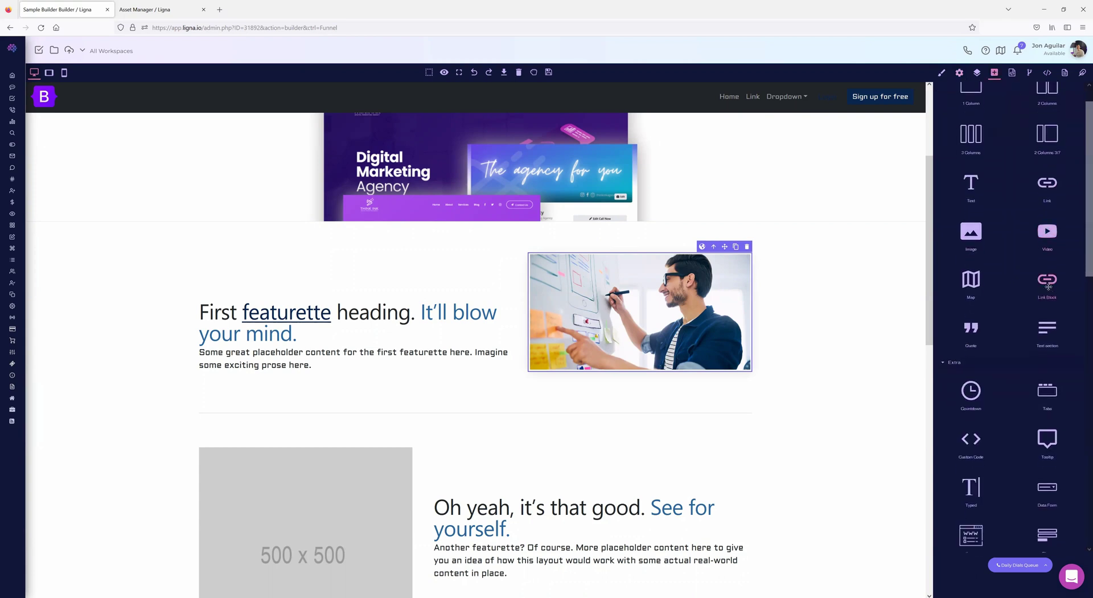
scroll(736, 306, "up", 3)
scroll(1045, 298, "down", 1)
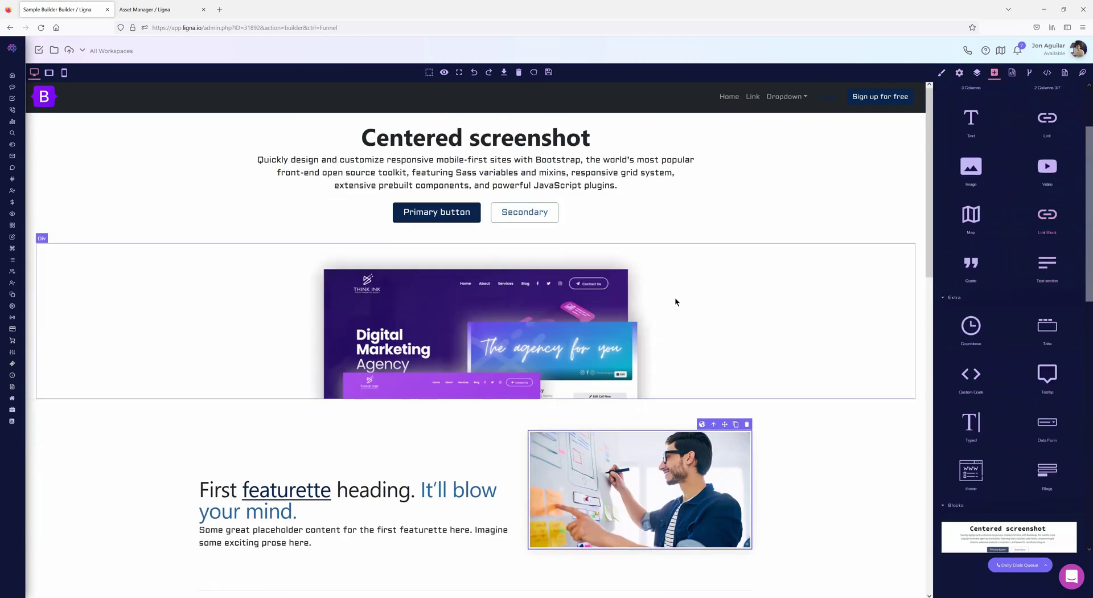
scroll(675, 303, "down", 3)
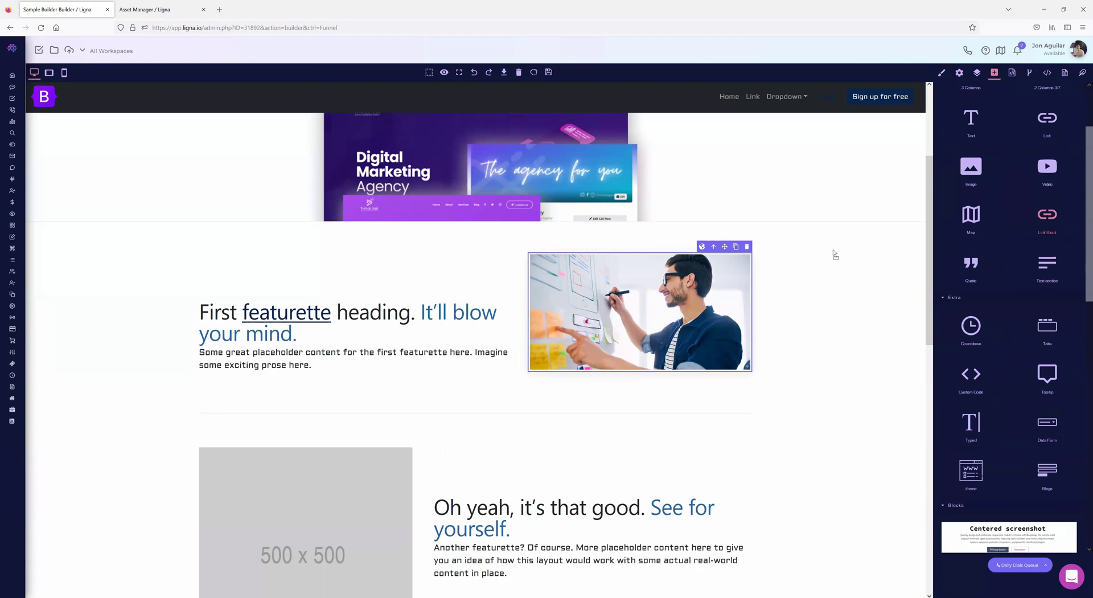
left_click_drag(449, 429, 205, 483)
scroll(251, 466, "down", 4)
left_click_drag(259, 319, 208, 237)
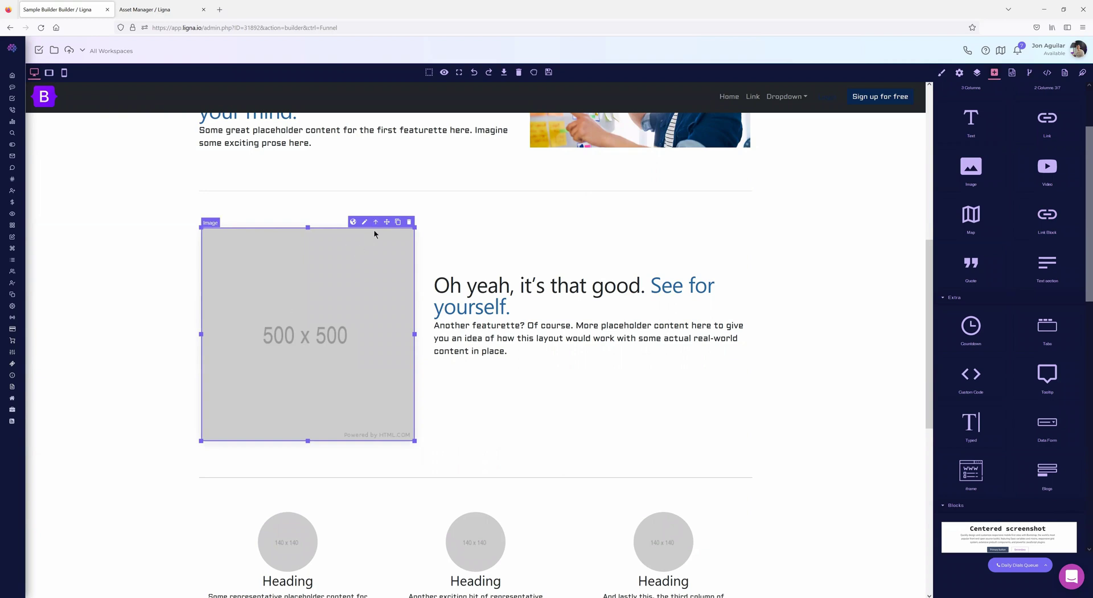
left_click(375, 222)
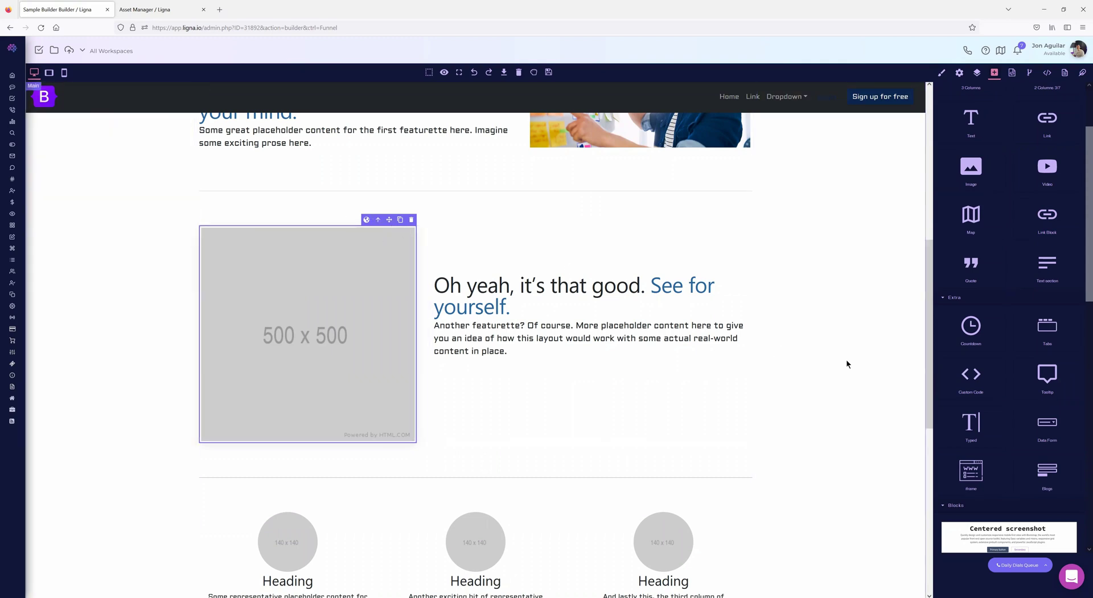
scroll(1044, 306, "up", 2)
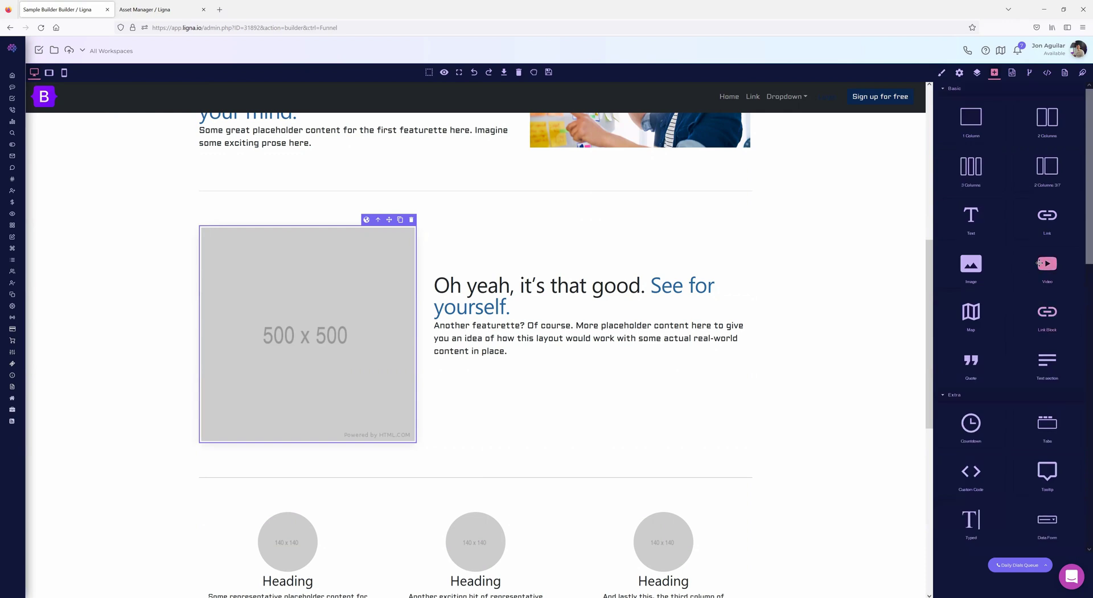
- Add a video block above the second featurette and set its provider to Vimeo
left_click_drag(1042, 265, 444, 211)
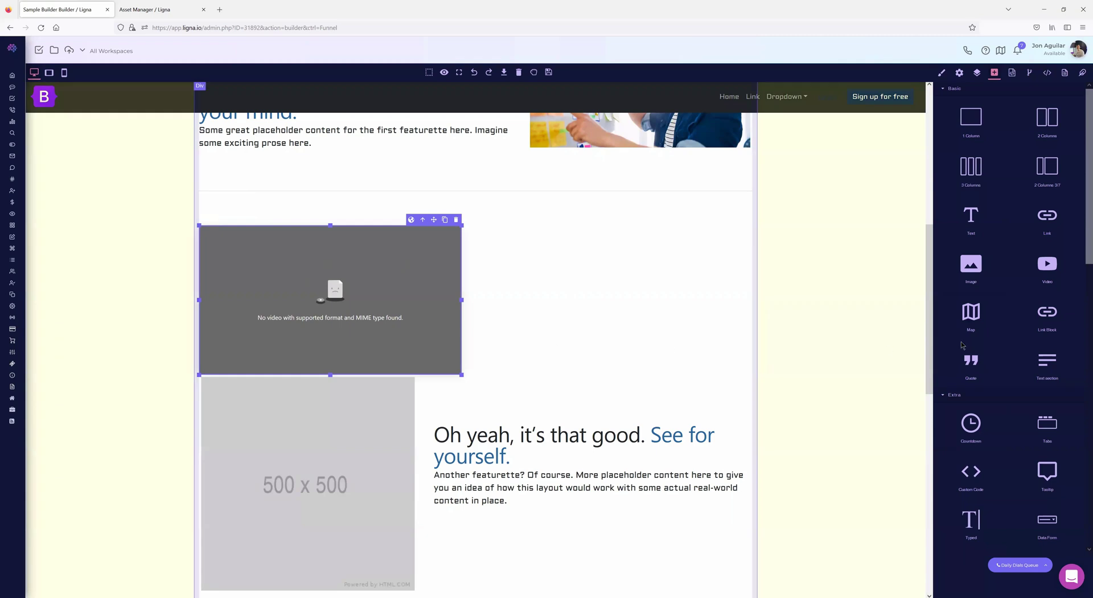
scroll(1033, 343, "down", 2)
scroll(1033, 343, "down", 1)
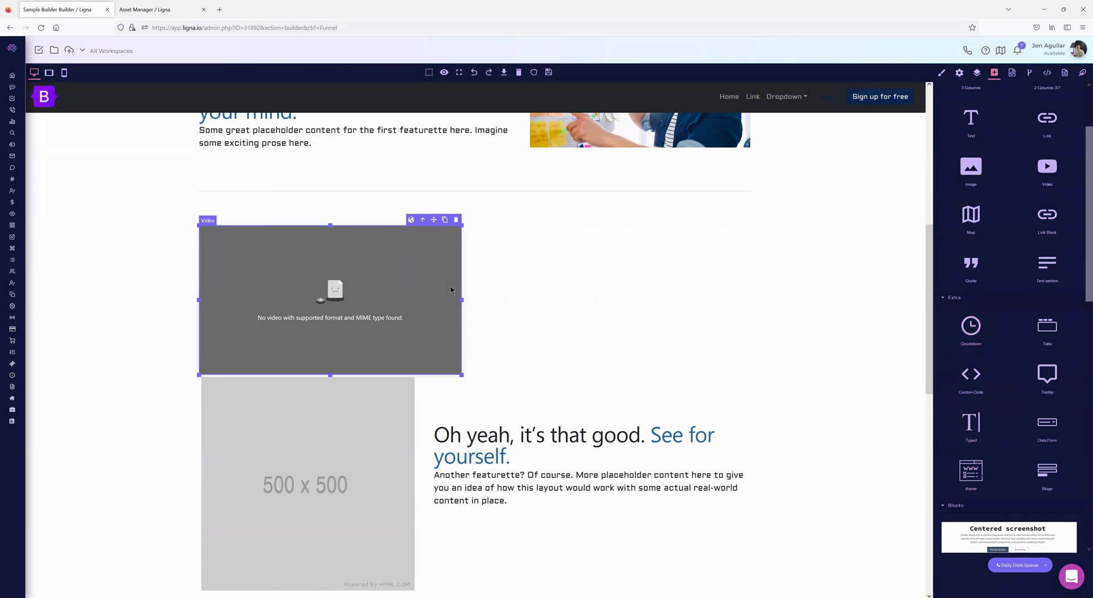
left_click(959, 73)
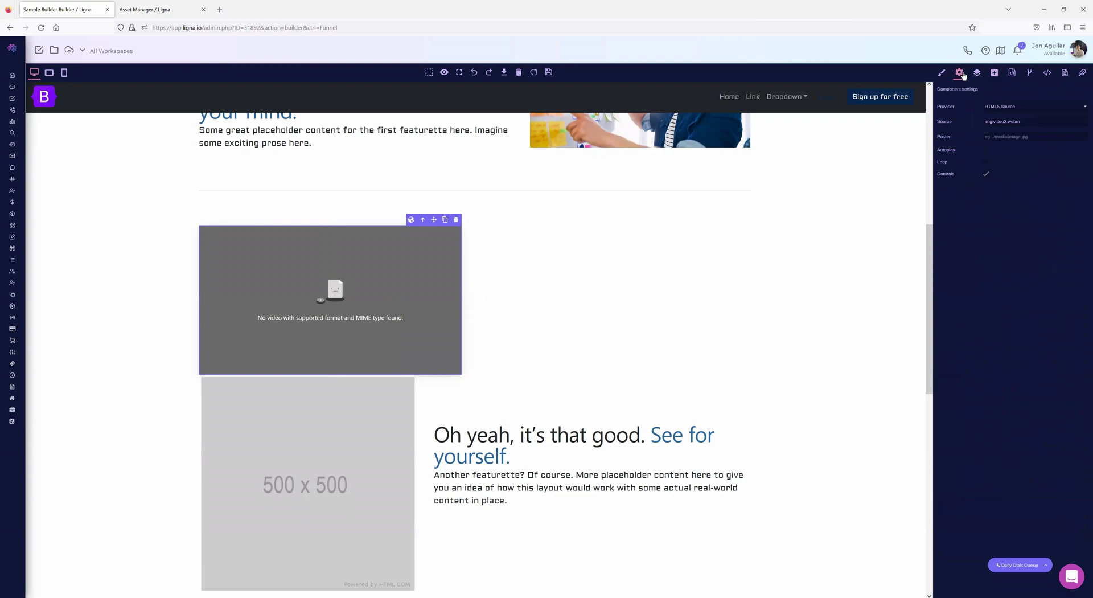
left_click(1021, 107)
left_click(1008, 126)
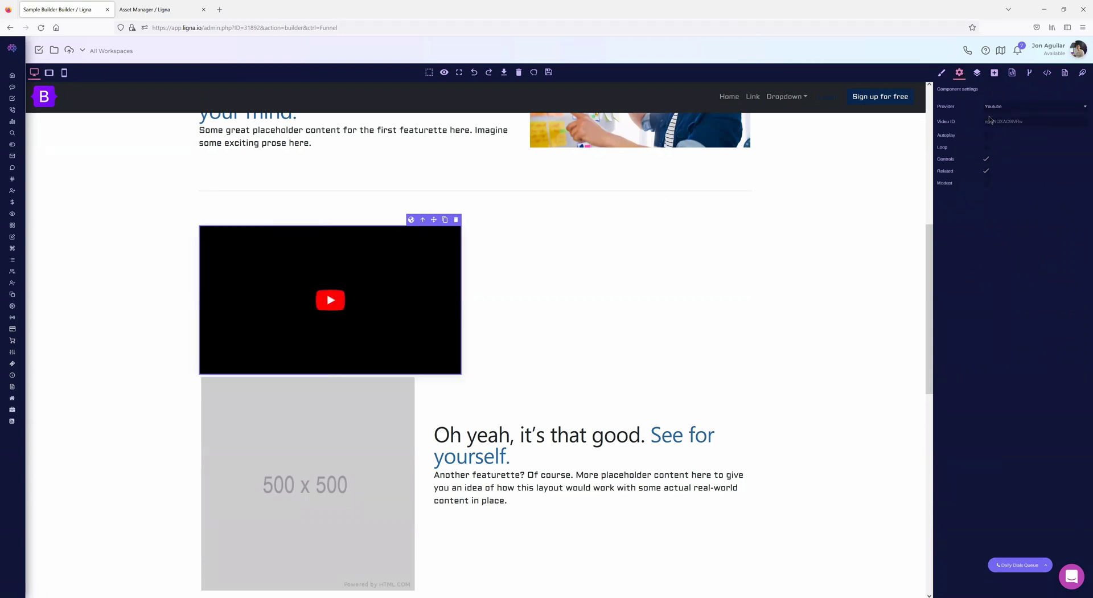
left_click(996, 107)
left_click(1000, 113)
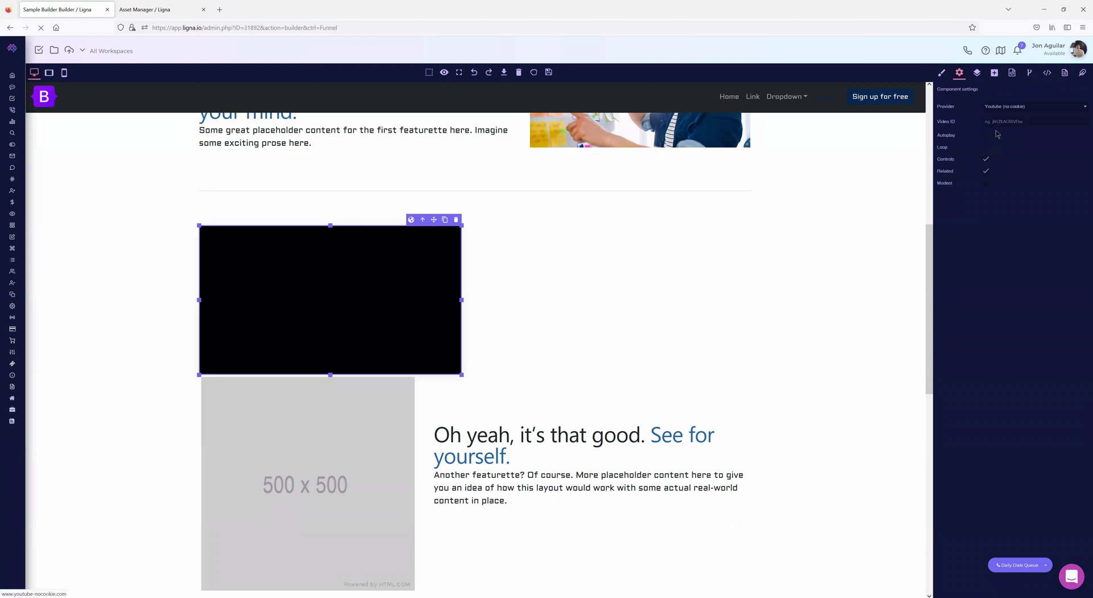
left_click(1000, 108)
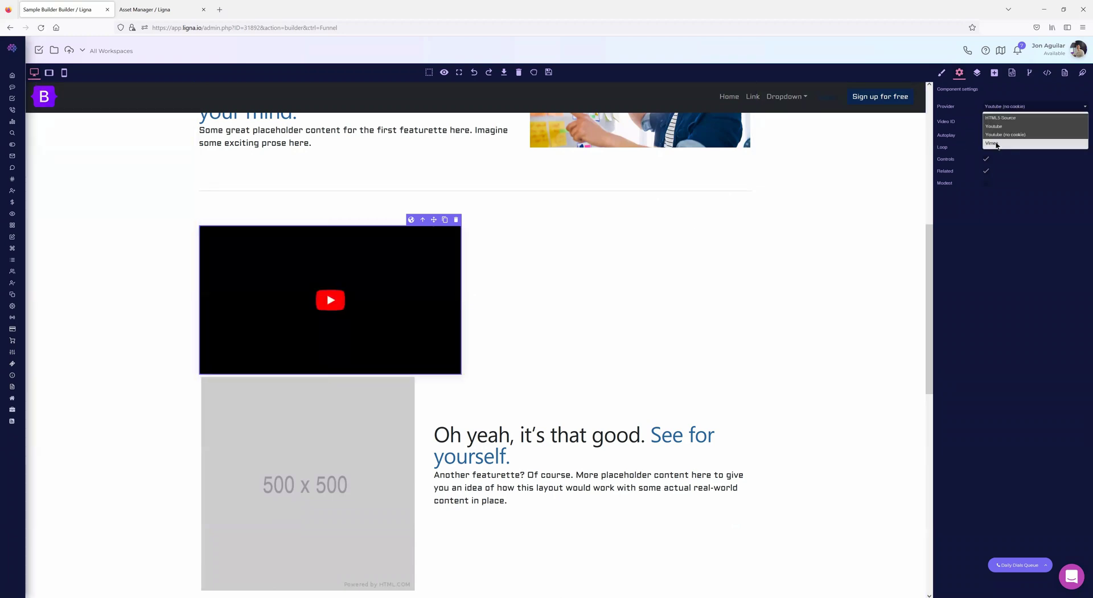
left_click(997, 145)
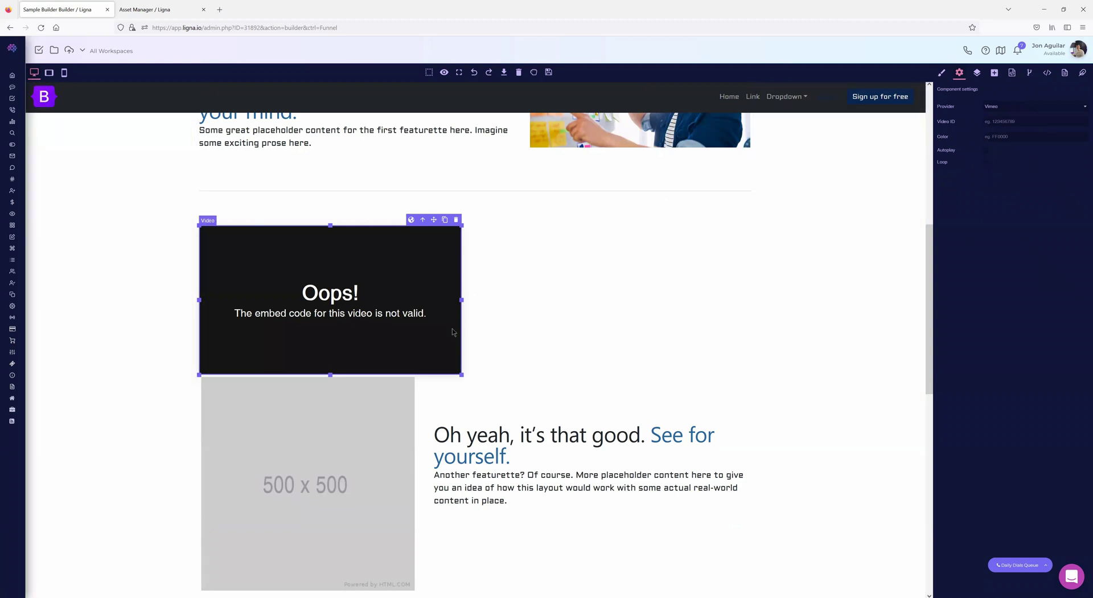
- Widen the video block to the content width and check it at tablet and desktop widths
left_click_drag(461, 375, 744, 481)
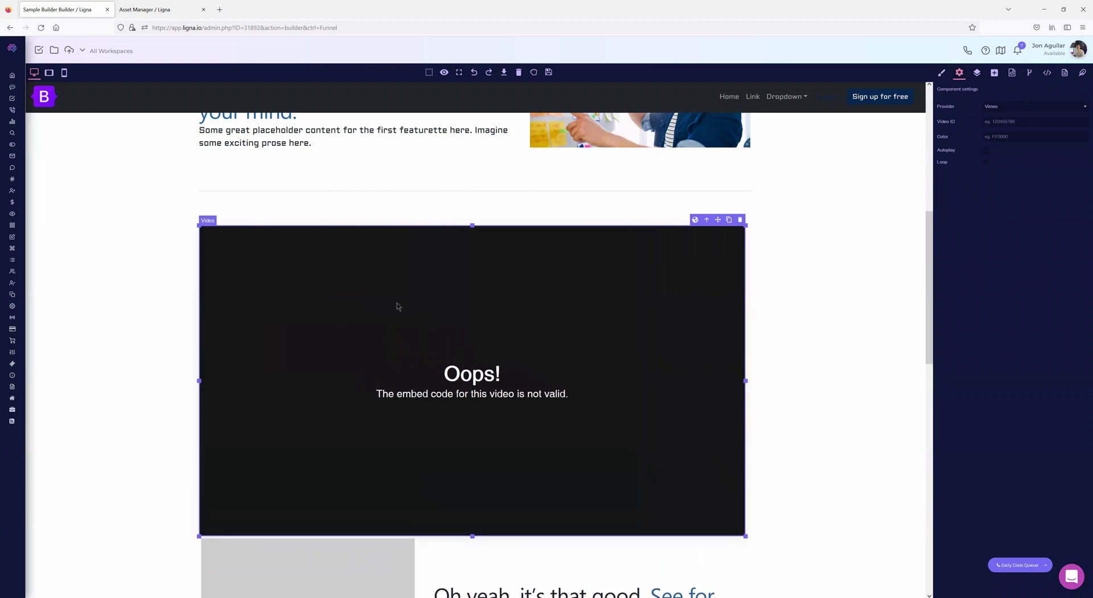
left_click(48, 74)
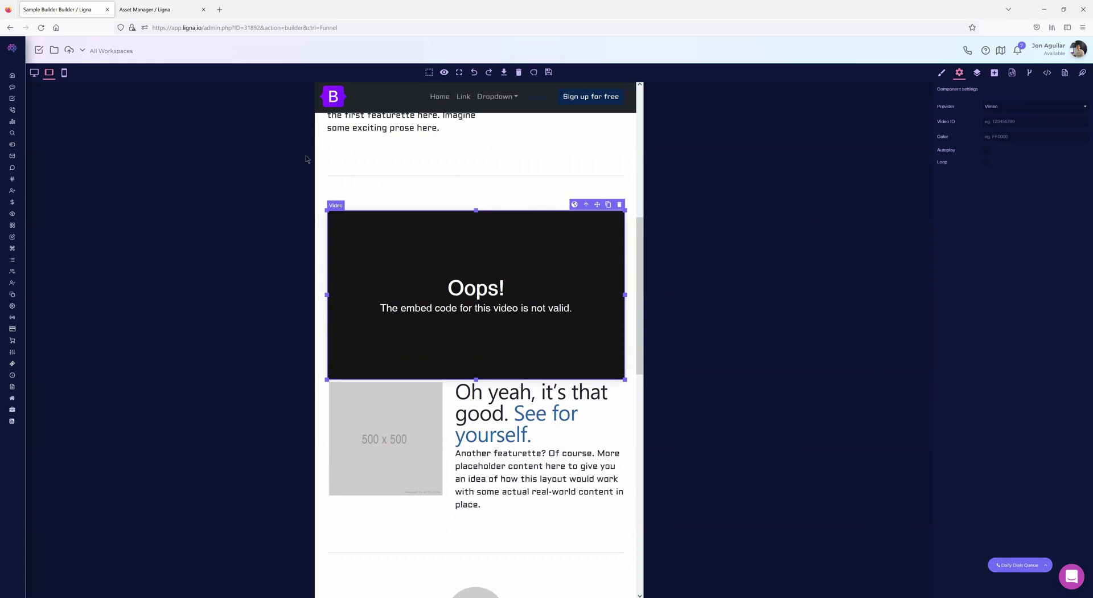
left_click(35, 73)
left_click(50, 74)
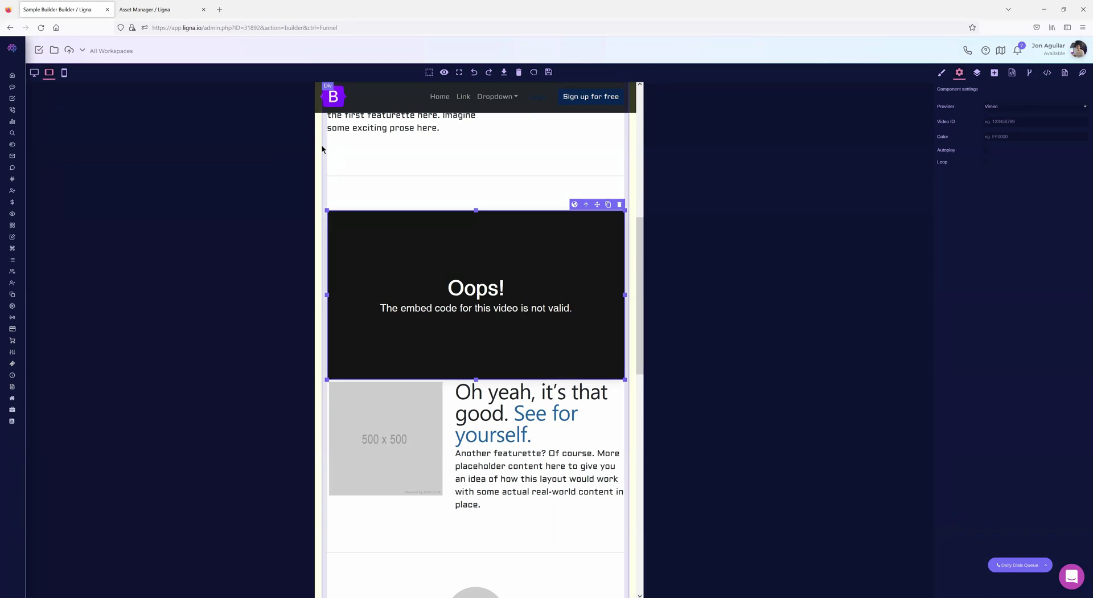
scroll(538, 186, "up", 5)
left_click(34, 72)
scroll(707, 282, "down", 7)
scroll(539, 260, "up", 7)
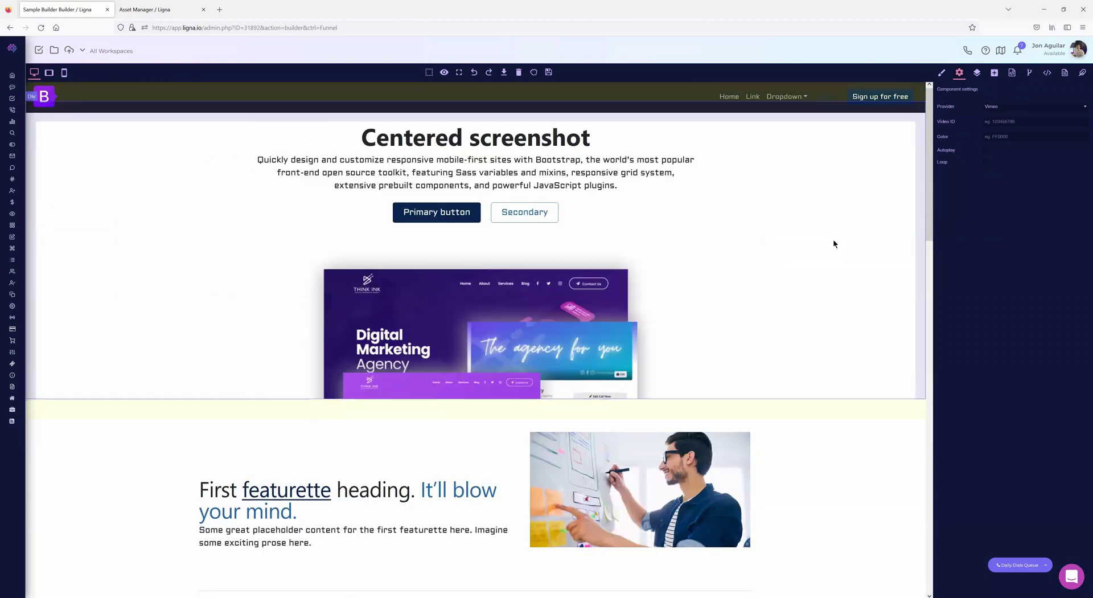
- Place a Map block under the hero screenshot
left_click(994, 72)
scroll(1050, 231, "down", 2)
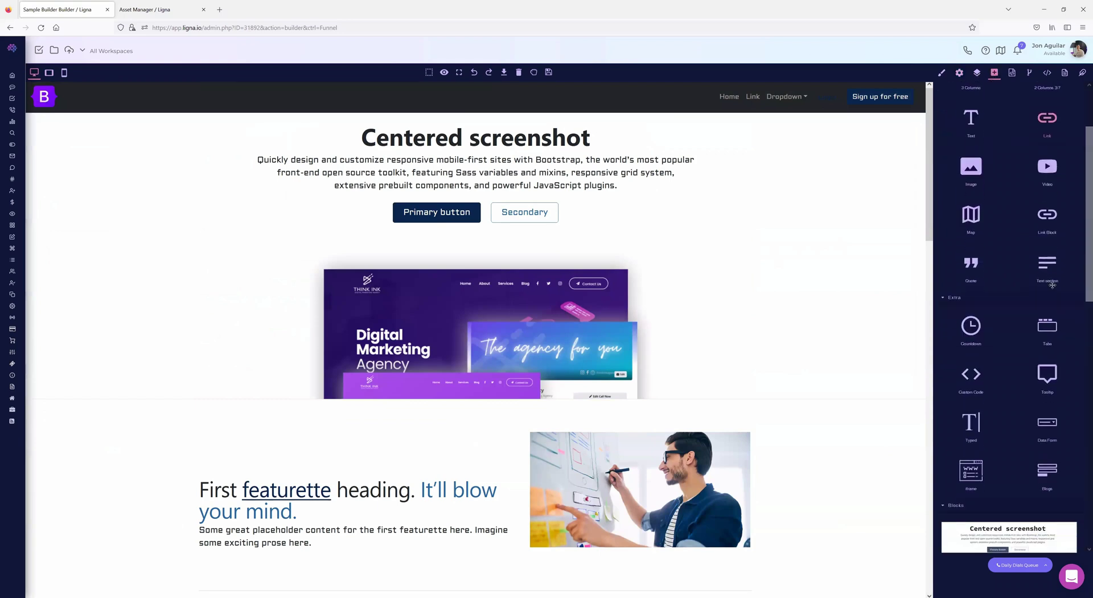
left_click_drag(972, 221, 485, 416)
scroll(615, 369, "down", 3)
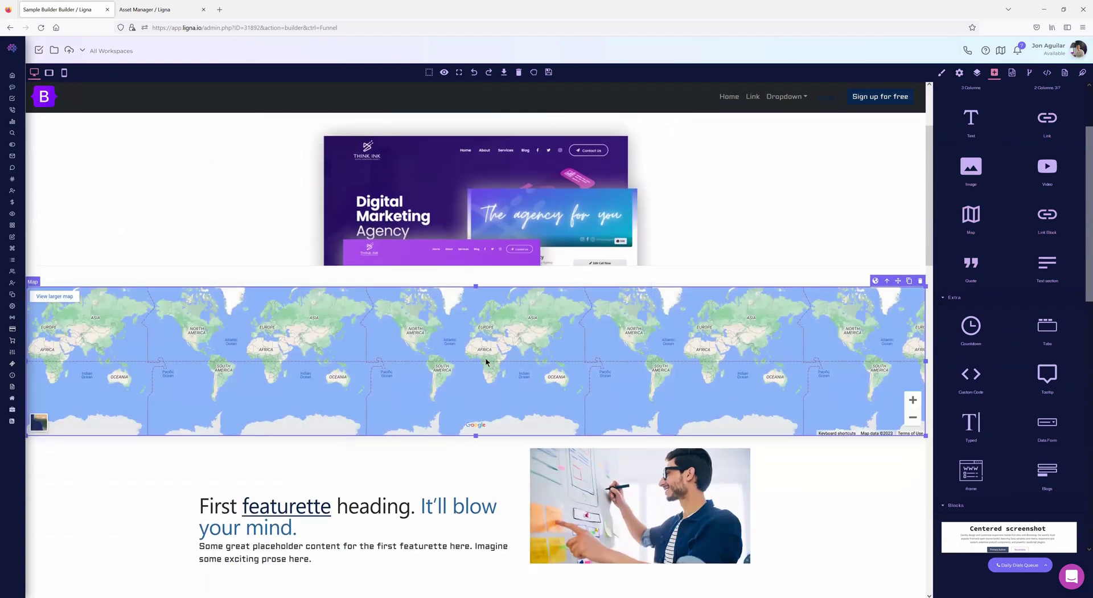
- Centre the map on Austin, TX, zoom out, switch it to Satellite, then request clearing the canvas
left_click(959, 73)
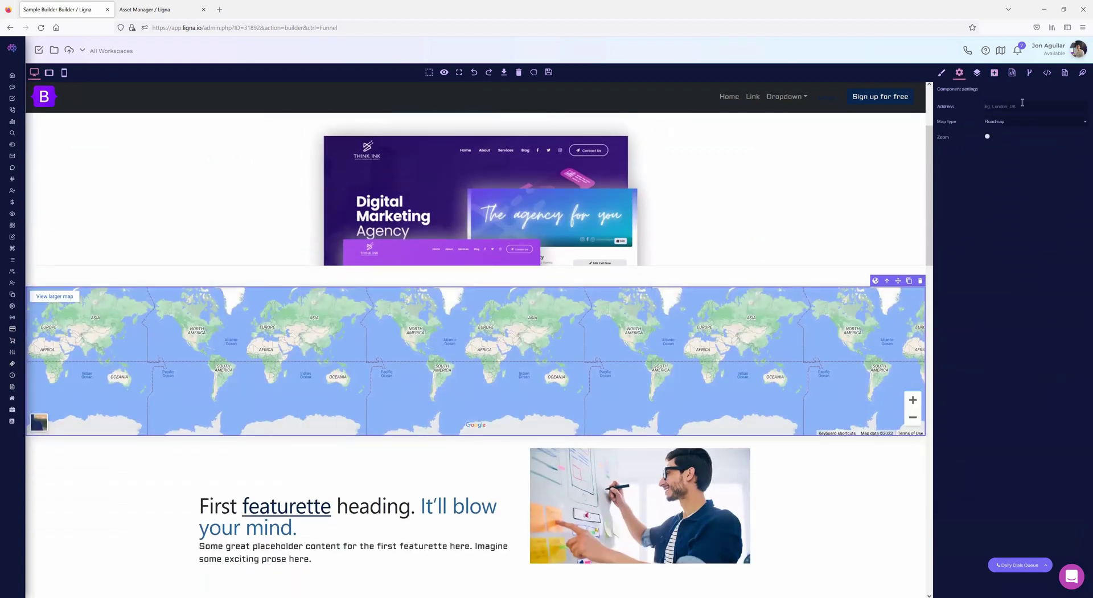
type("Austin, TX")
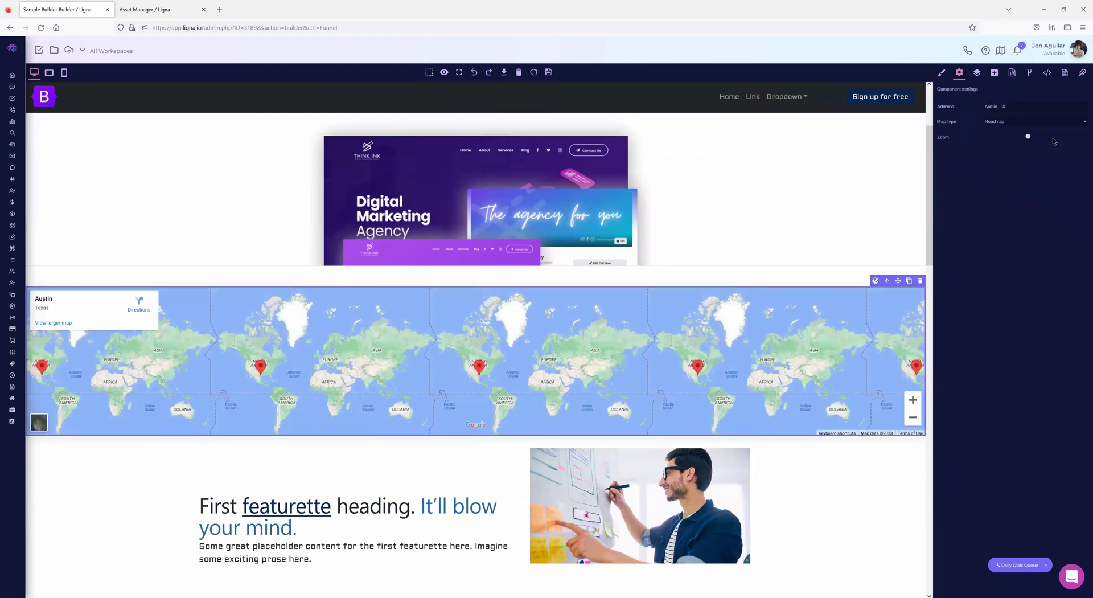
left_click(1063, 138)
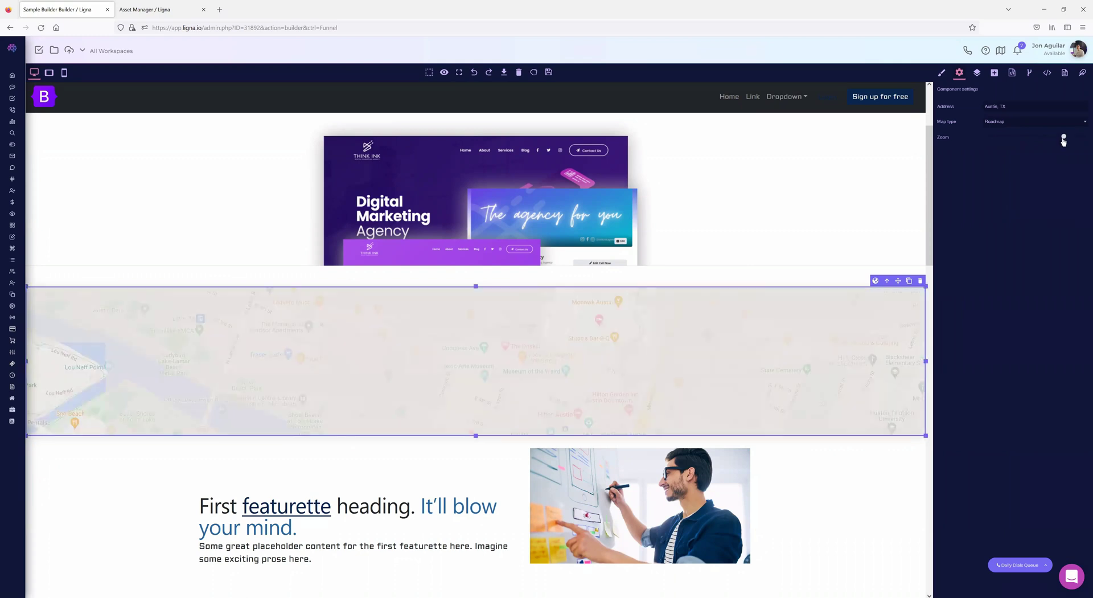
left_click_drag(1062, 138, 1019, 141)
left_click(1037, 122)
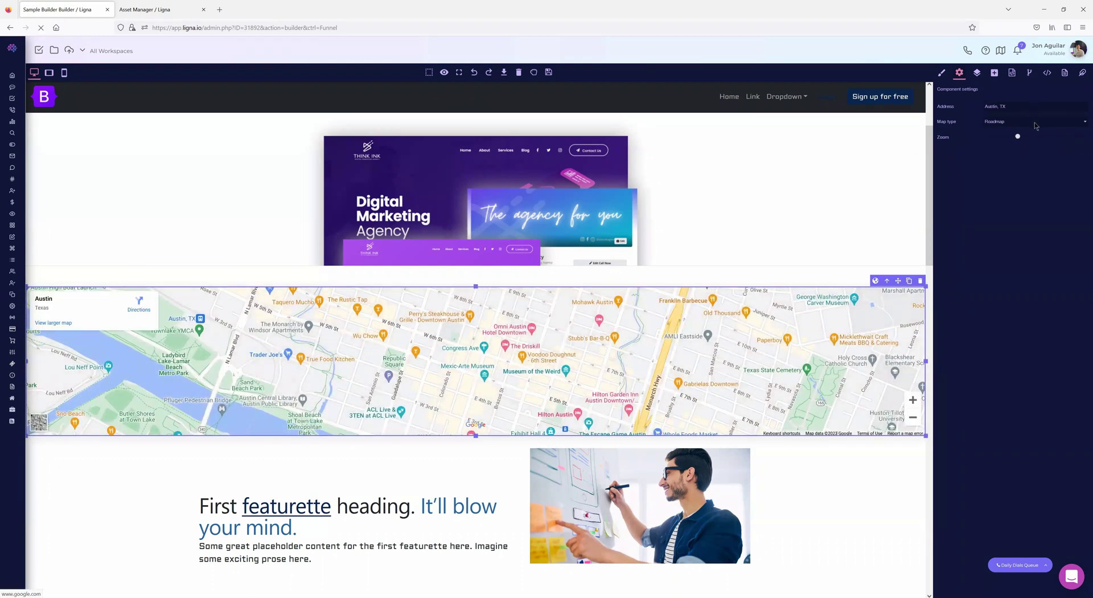
left_click(995, 141)
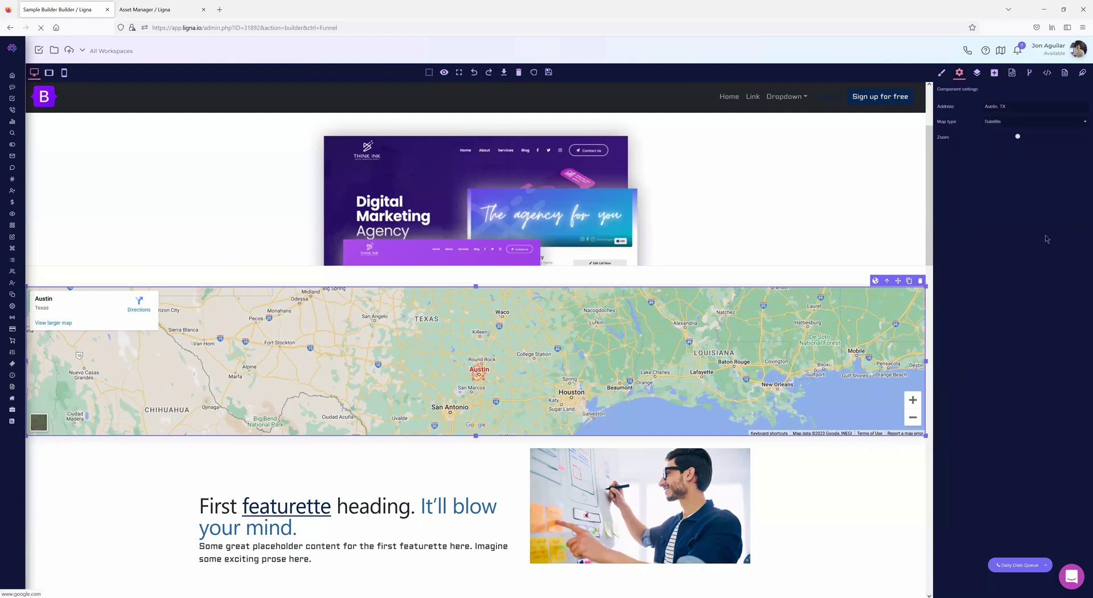
left_click(994, 72)
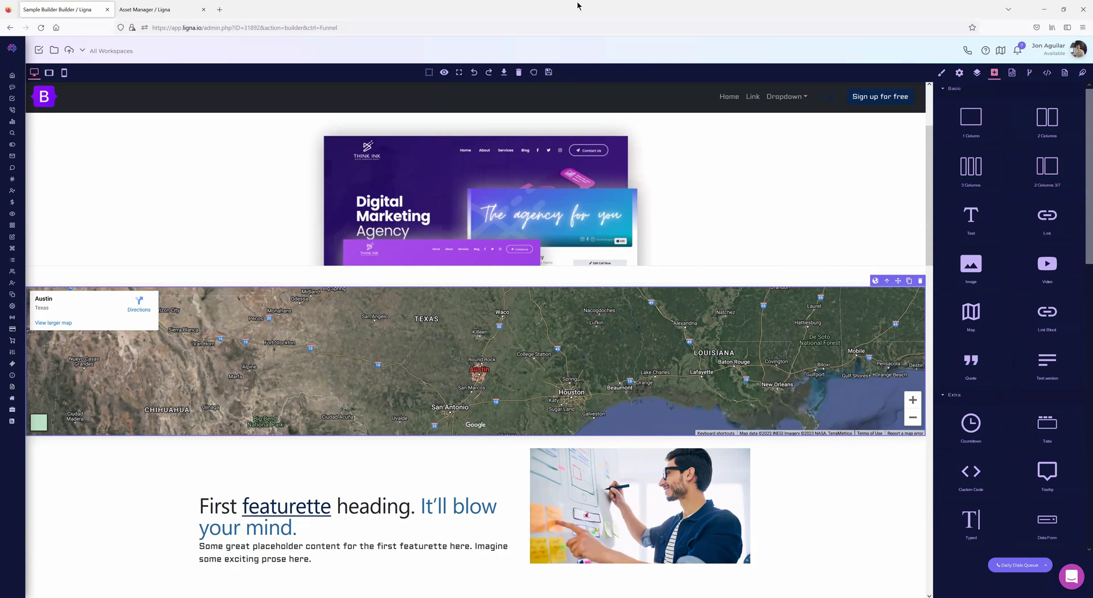
left_click(519, 72)
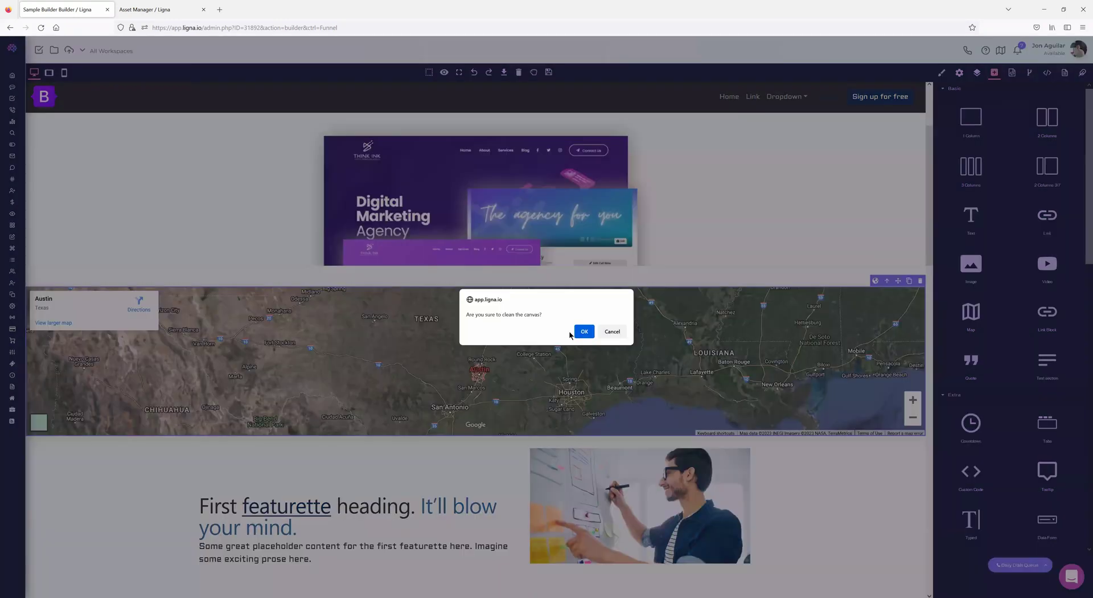
- Clear the canvas, add a 1 Column row, and give it a 1200 px width
left_click(577, 332)
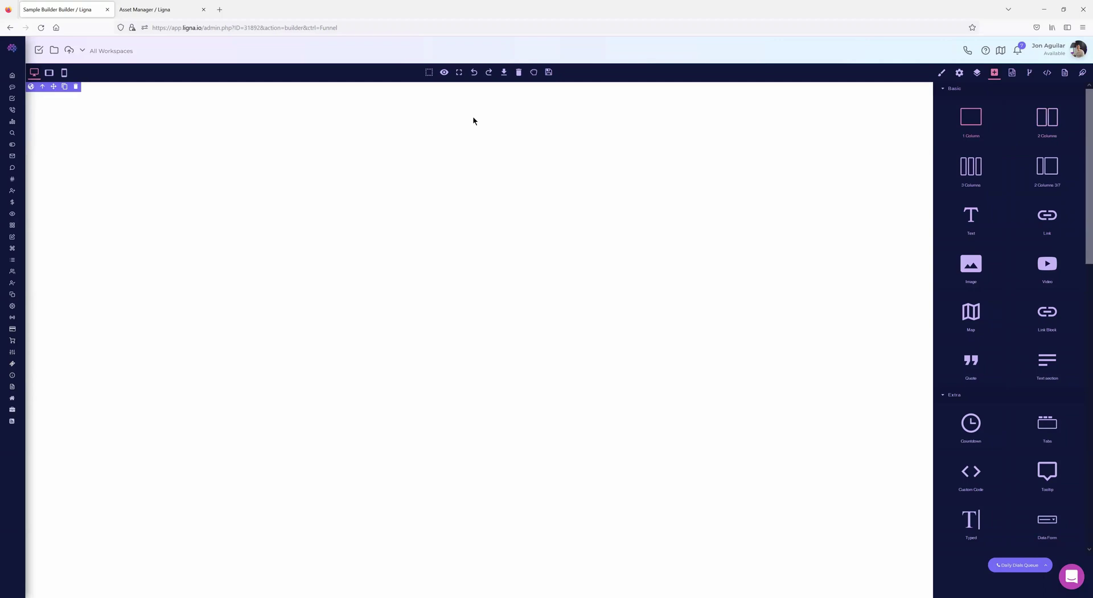
left_click_drag(473, 117, 411, 121)
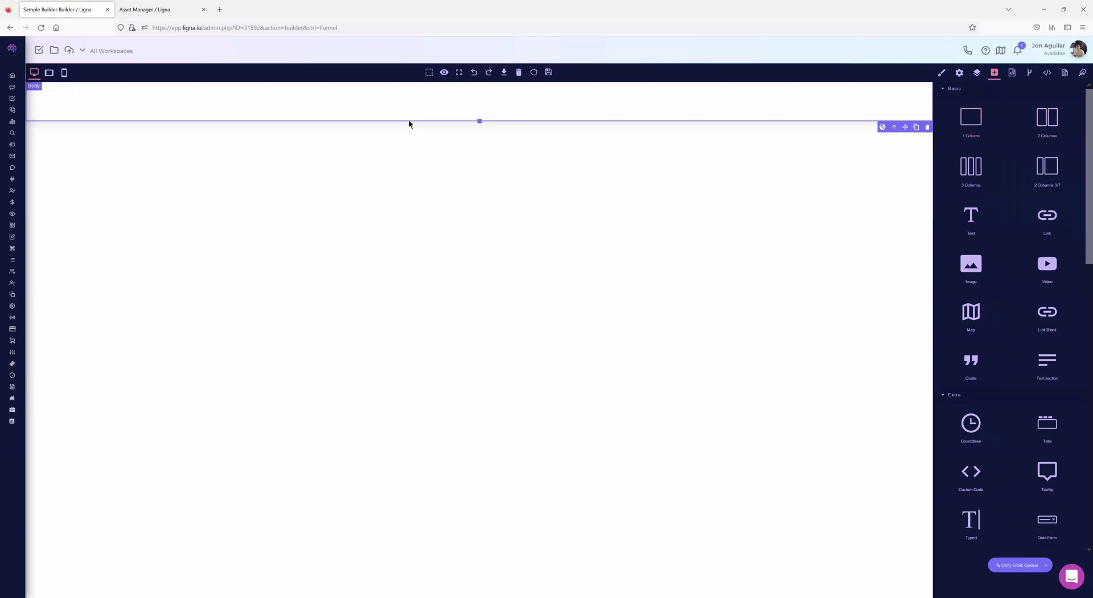
left_click(941, 73)
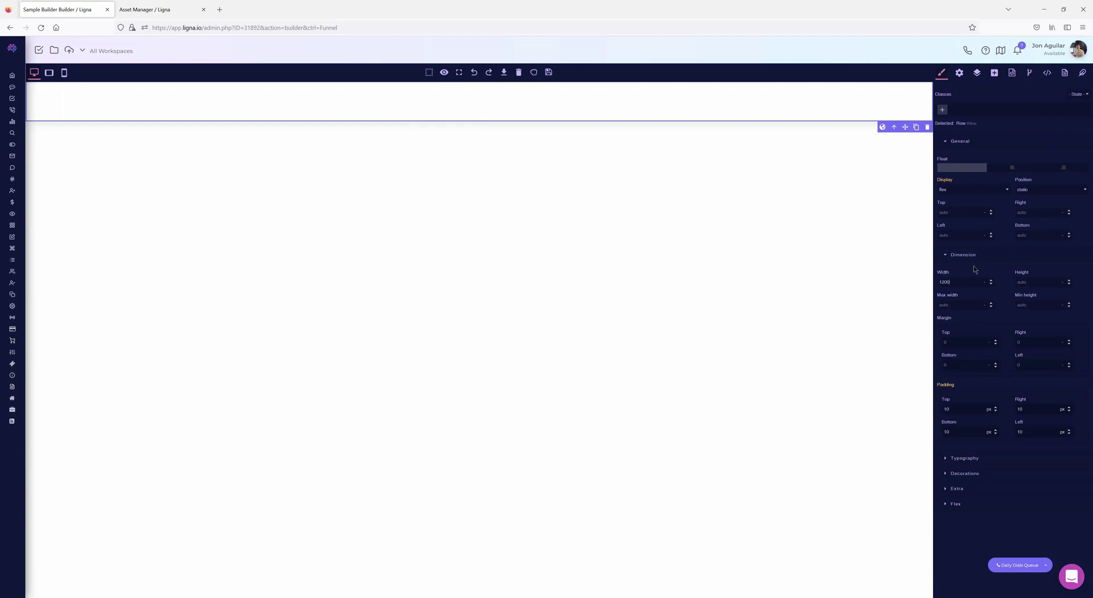
key("Return")
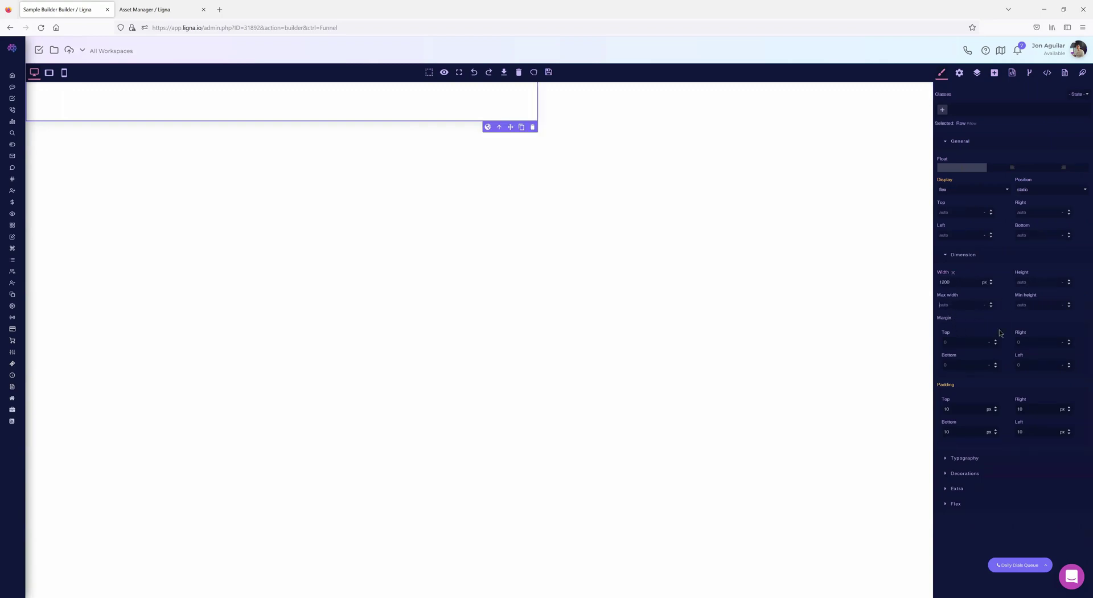
- Set the row's left and right margins to auto to centre it
left_click(1029, 342)
type("au")
type("to")
double_click(1028, 364)
type("auto")
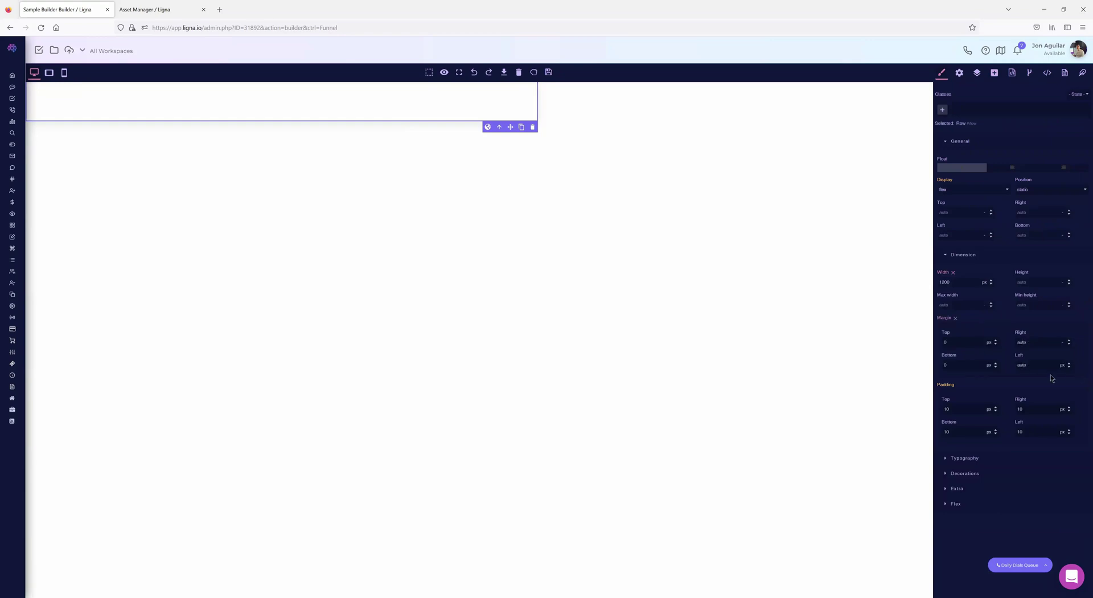
left_click(1033, 374)
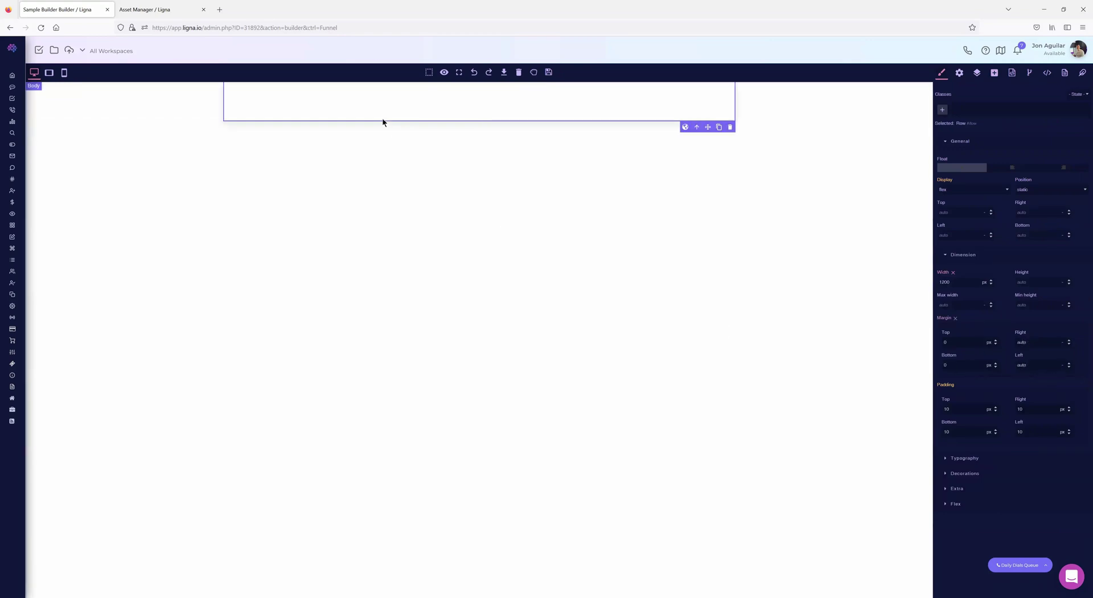
left_click(327, 111)
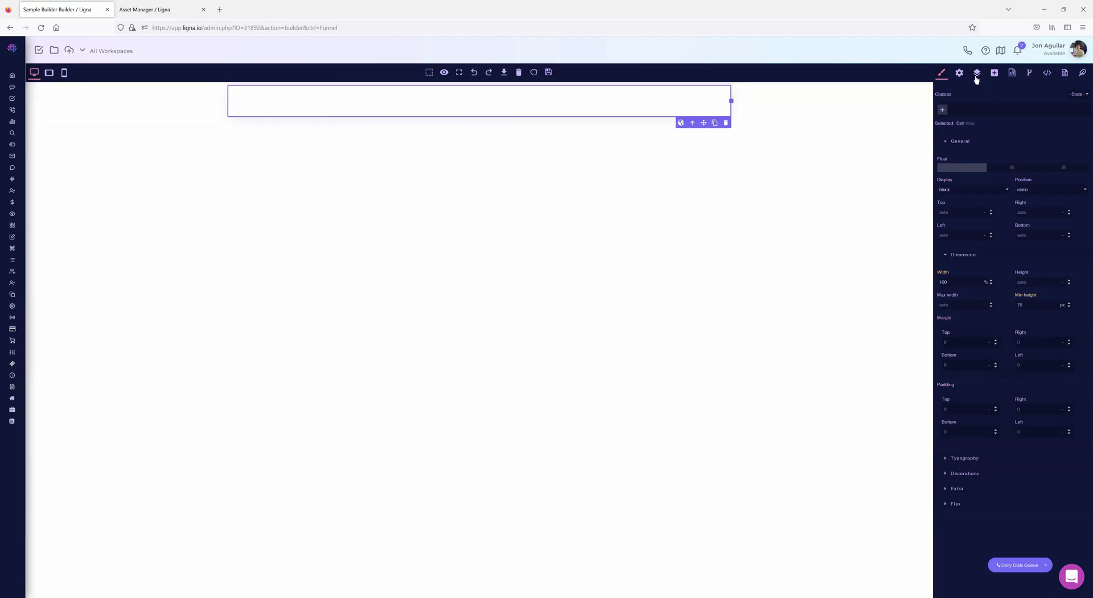
- Insert an Image block with agency_setup.png into the centred row's cell
left_click(994, 73)
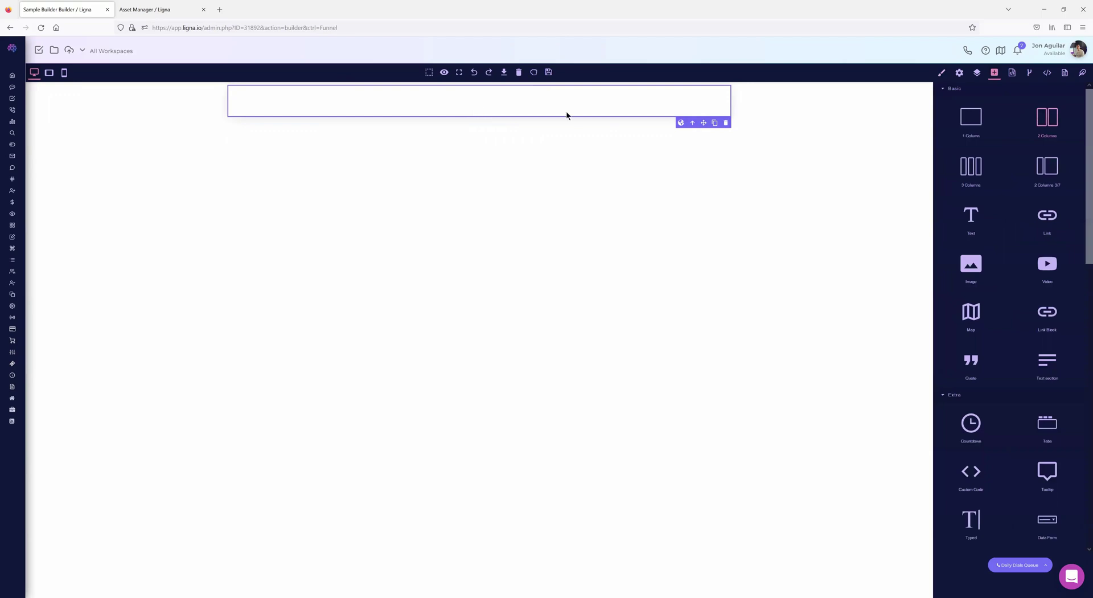
left_click(420, 104)
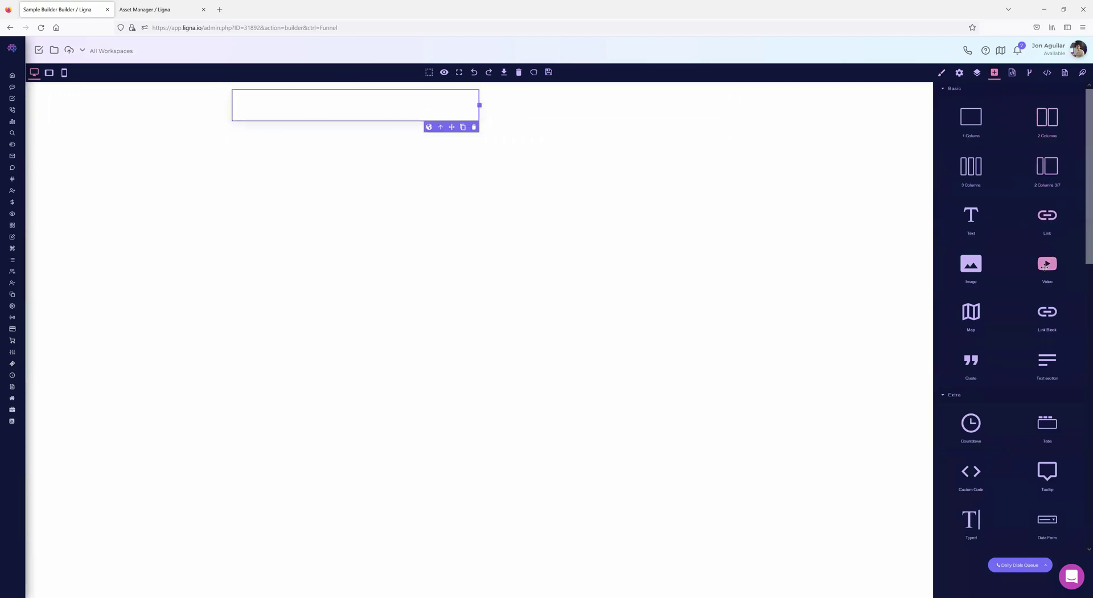
left_click_drag(974, 273, 339, 119)
left_click(409, 263)
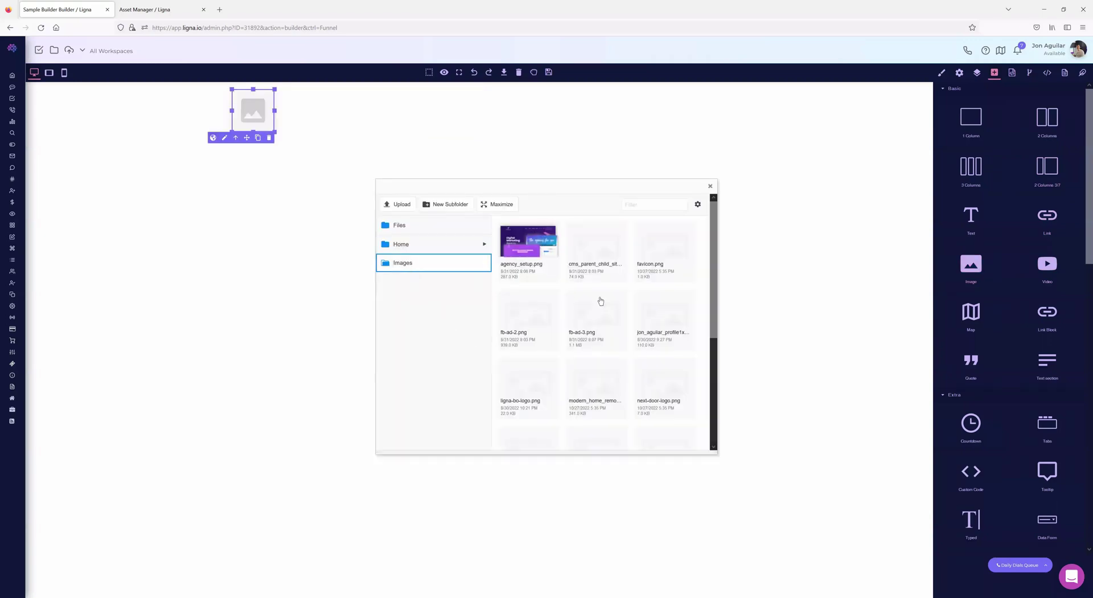
left_click(515, 242)
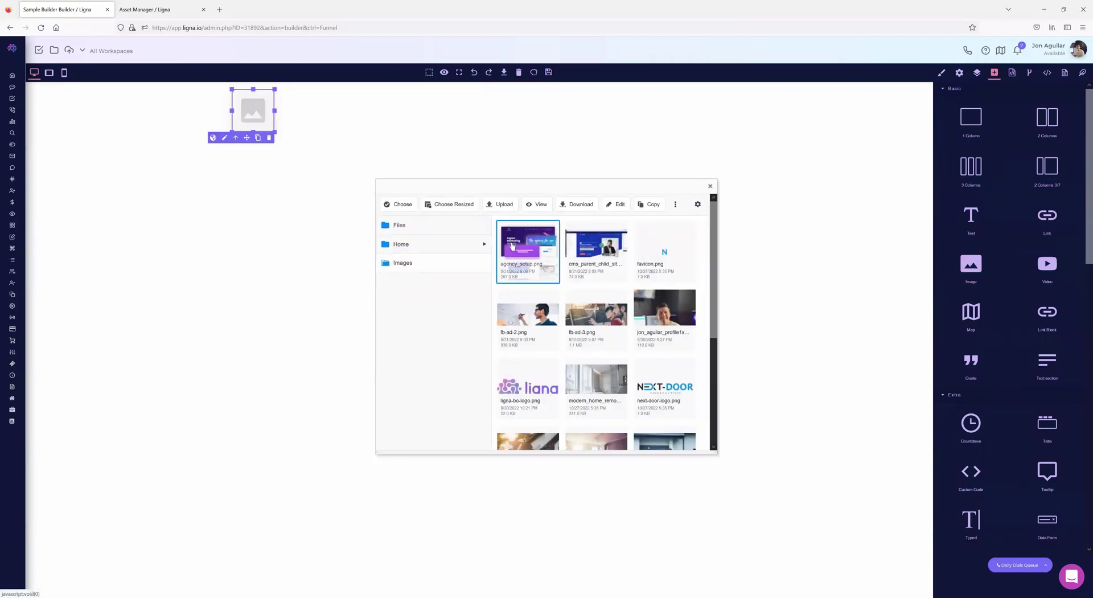
left_click(402, 204)
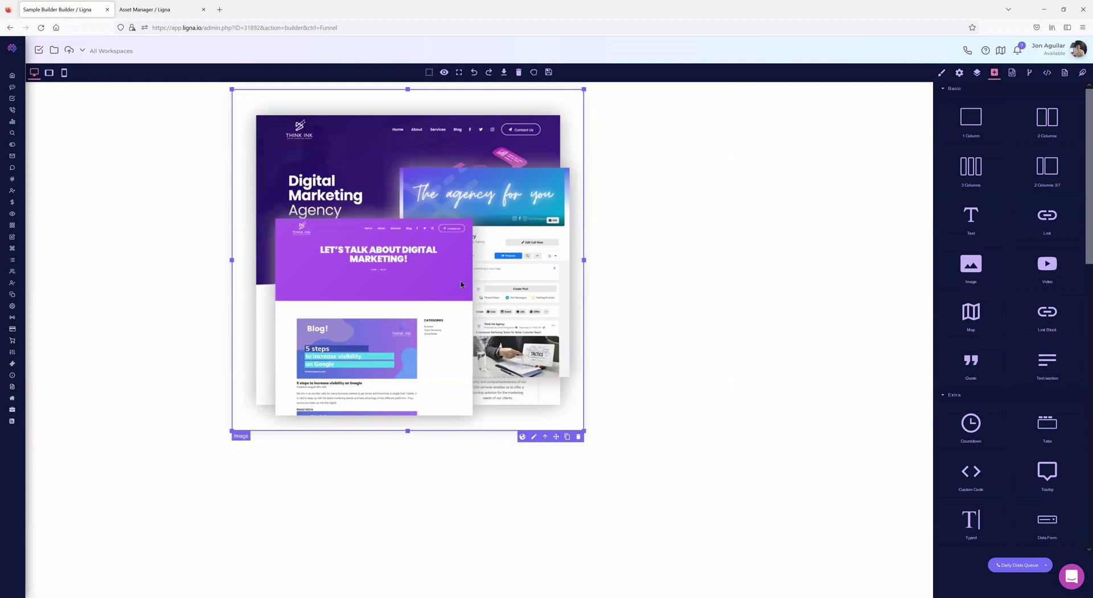
- Set the screenshot's width to 100%, delete the empty cell, and preview at tablet width
left_click(941, 73)
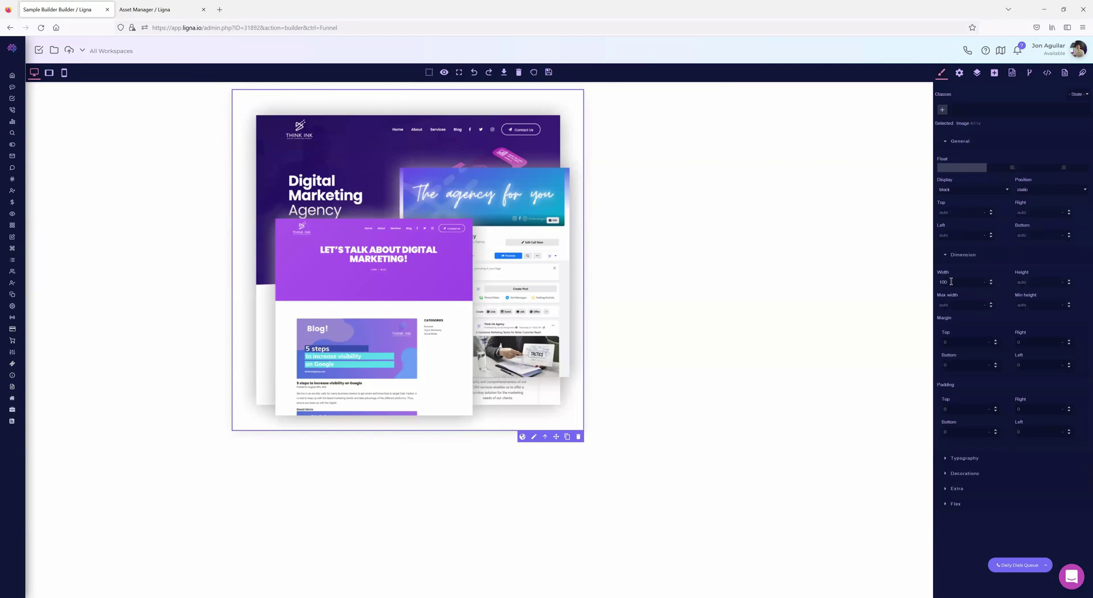
left_click(985, 281)
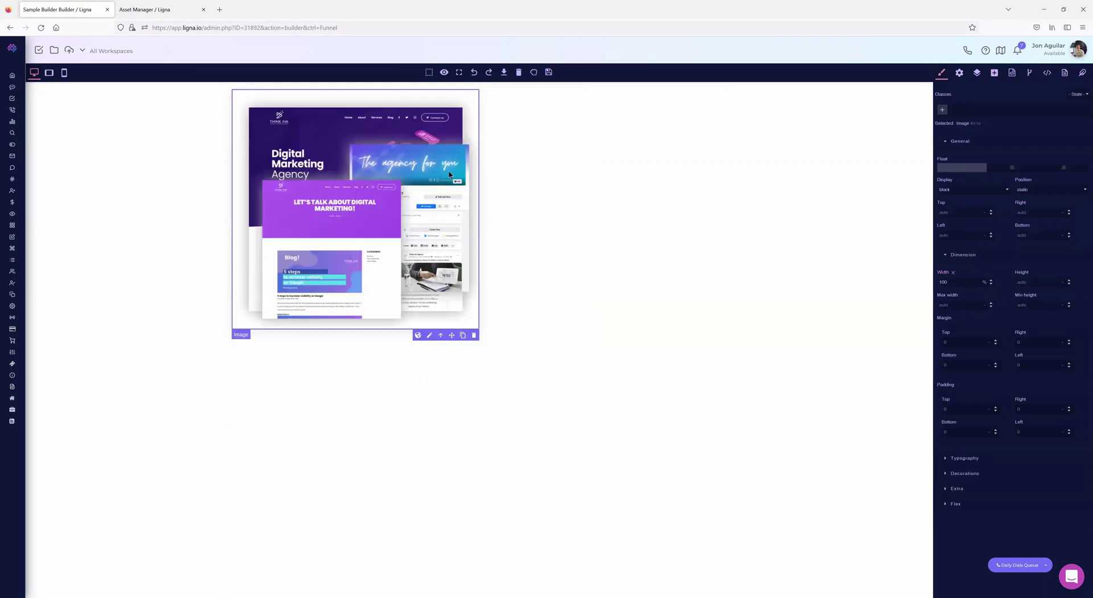
left_click(559, 175)
key("Delete")
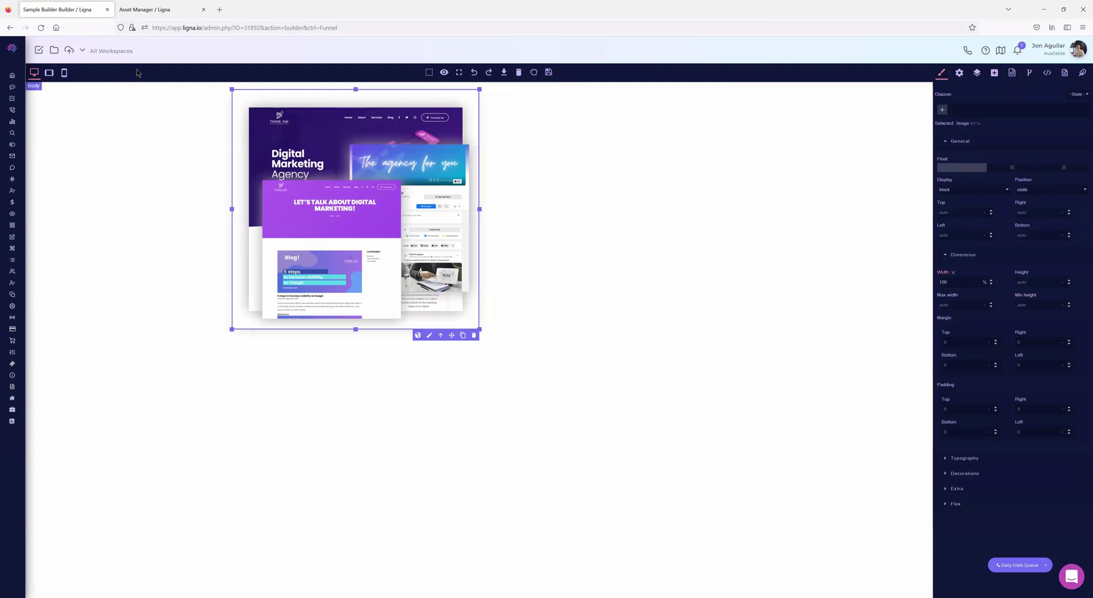
left_click(49, 72)
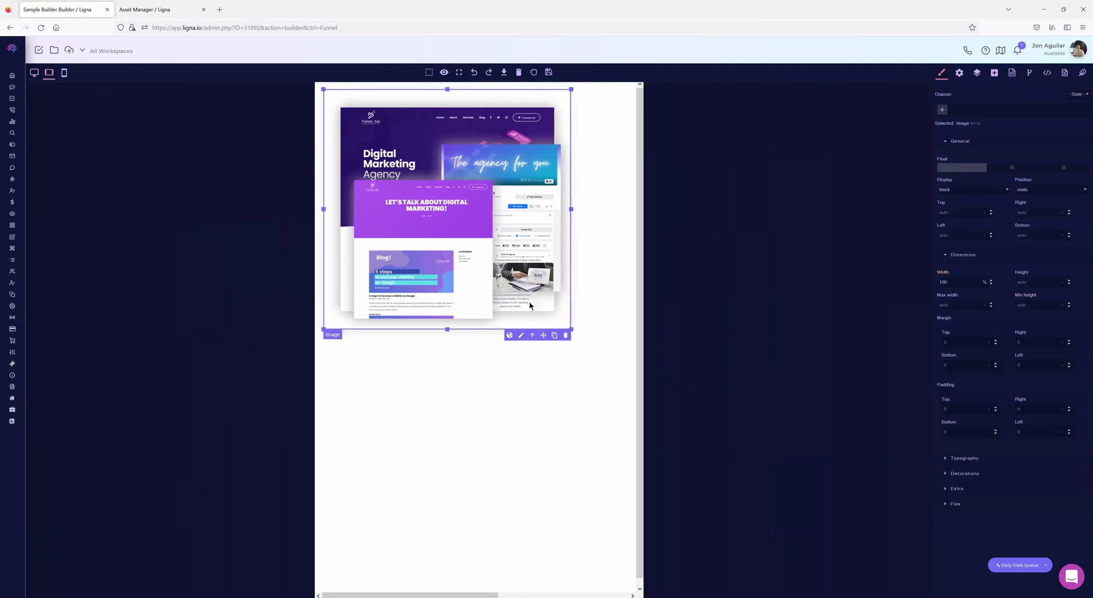
- Delete the empty cell beside the image and set the outer row's width to 600 px
left_click(597, 175)
key("Delete")
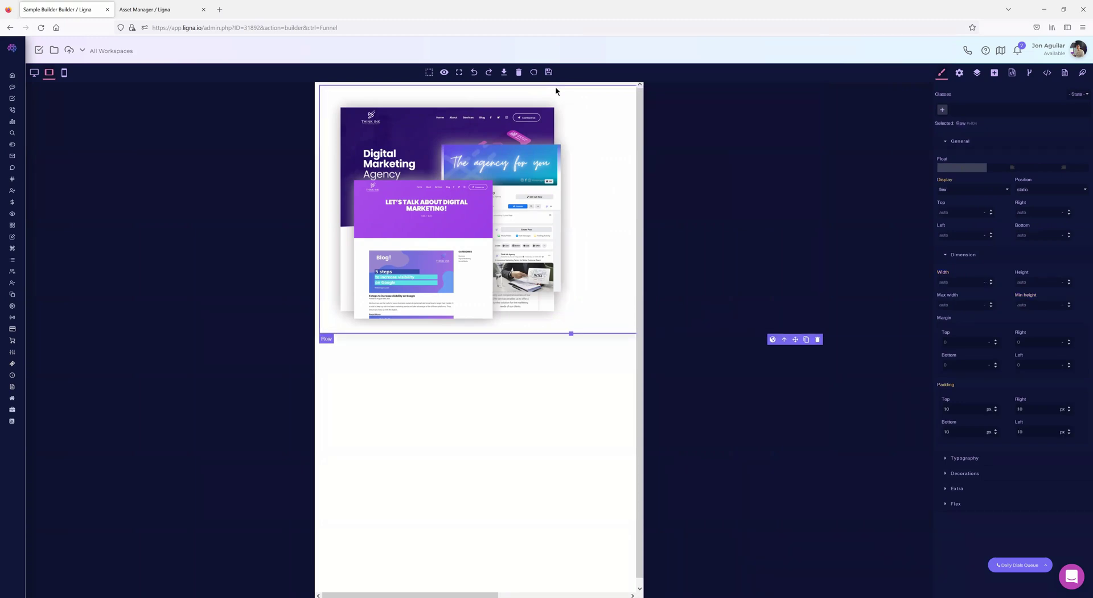
left_click(568, 335)
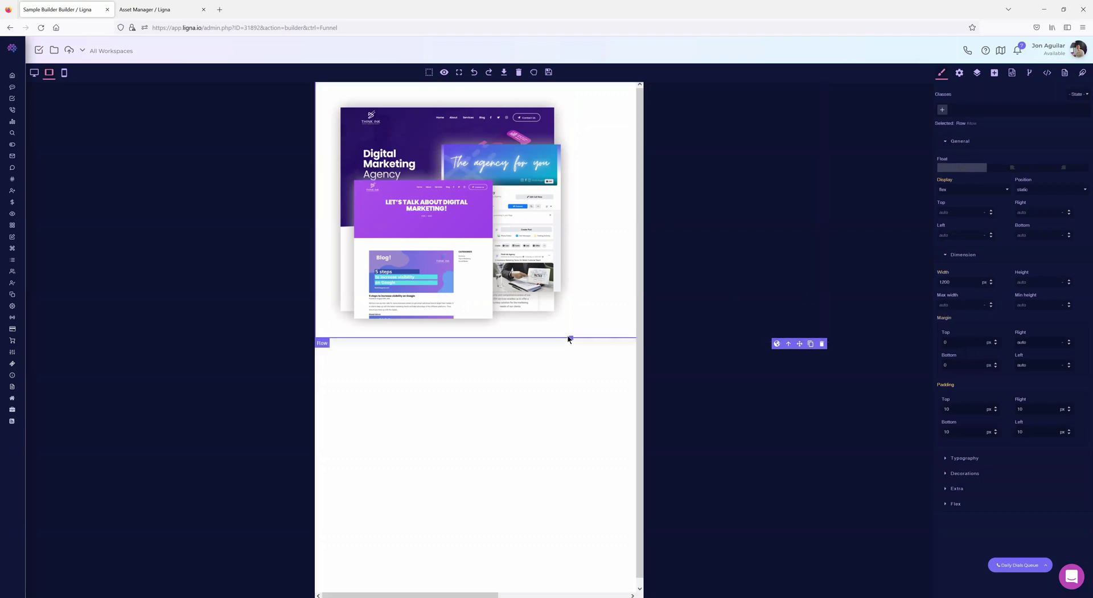
double_click(951, 281)
type("600")
key("Return")
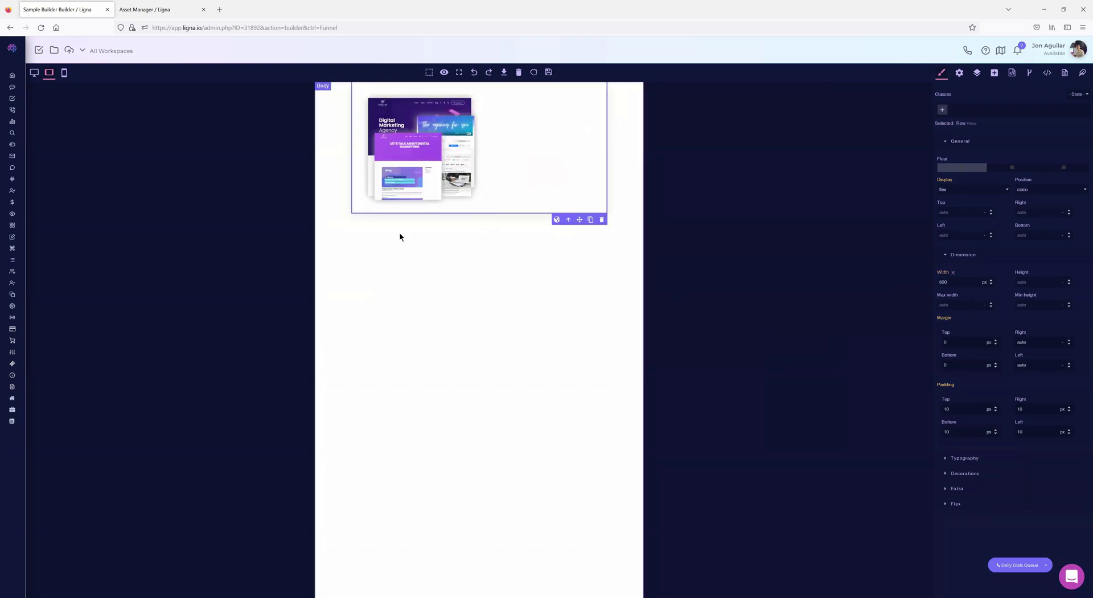
- Adjust the screenshot's width setting, return to desktop preview, and reload the builder with F5
left_click(437, 95)
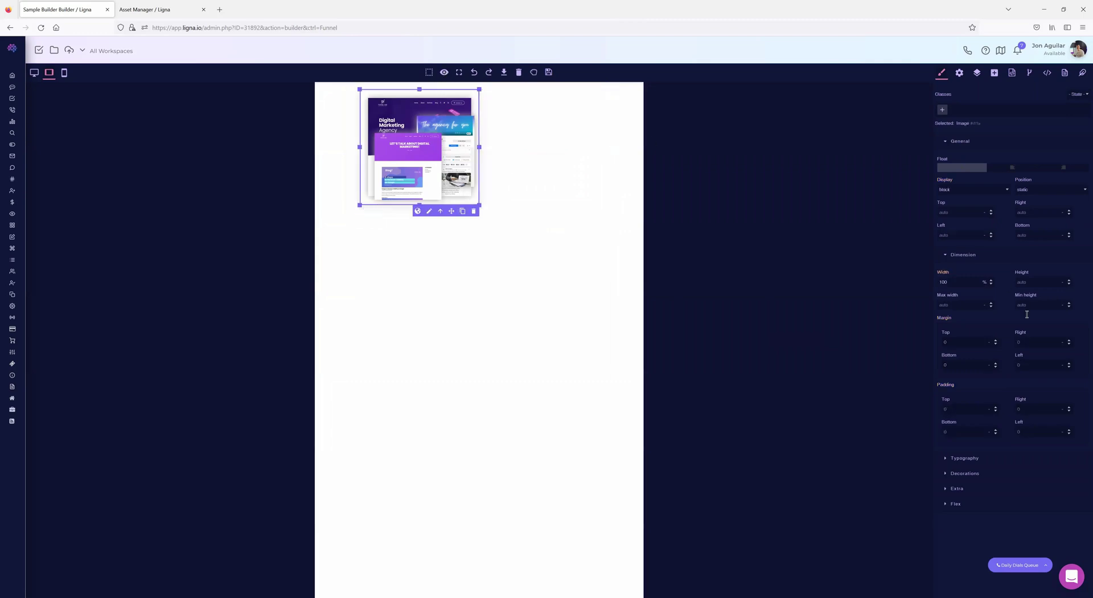
left_click_drag(949, 282, 927, 281)
left_click(968, 270)
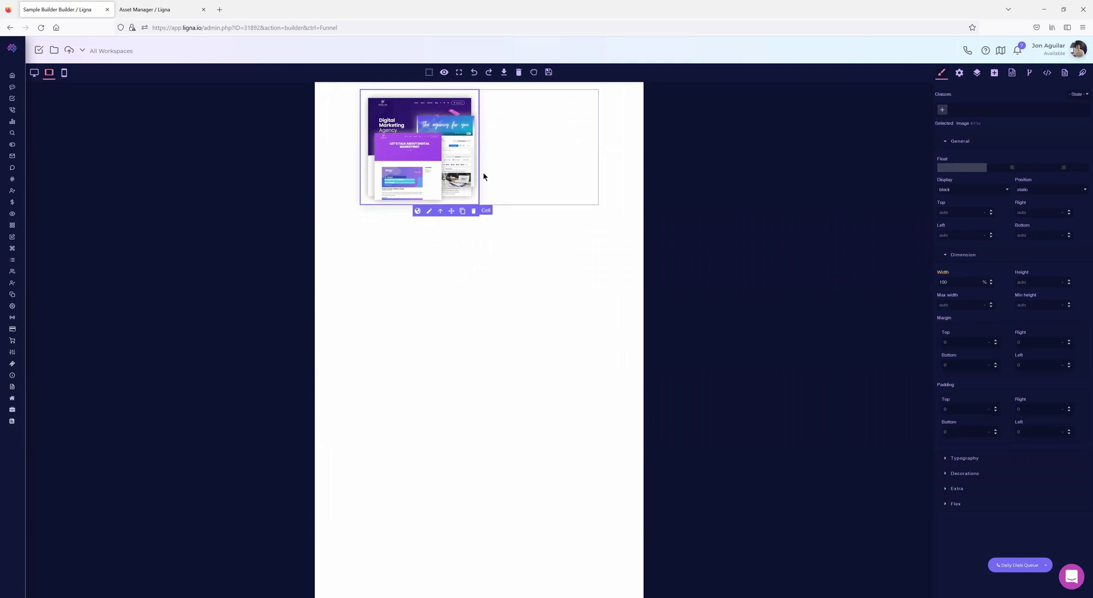
left_click(35, 72)
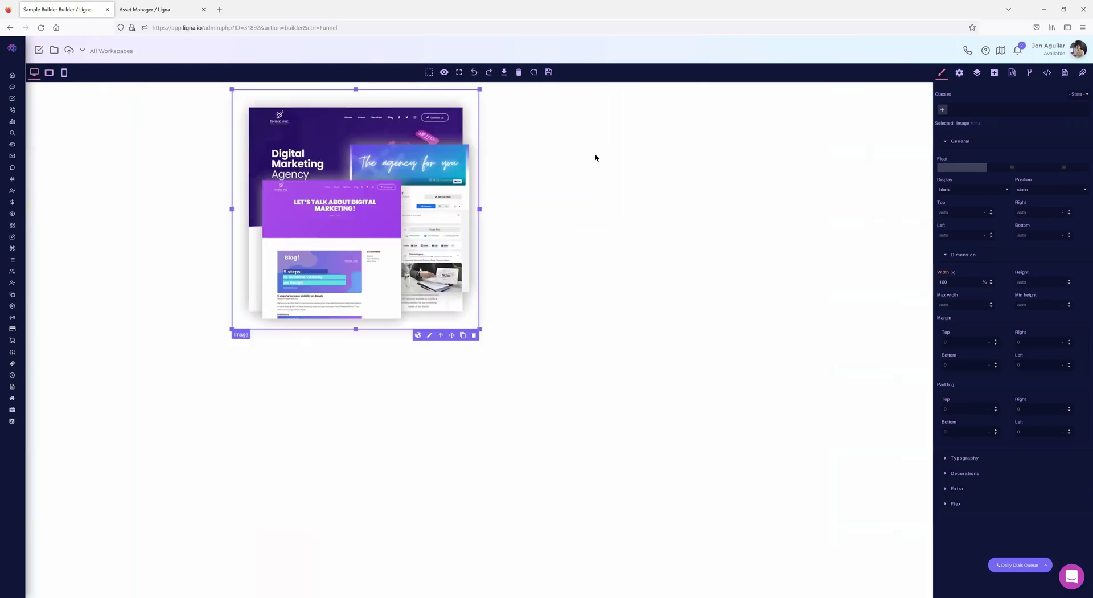
left_click(569, 161)
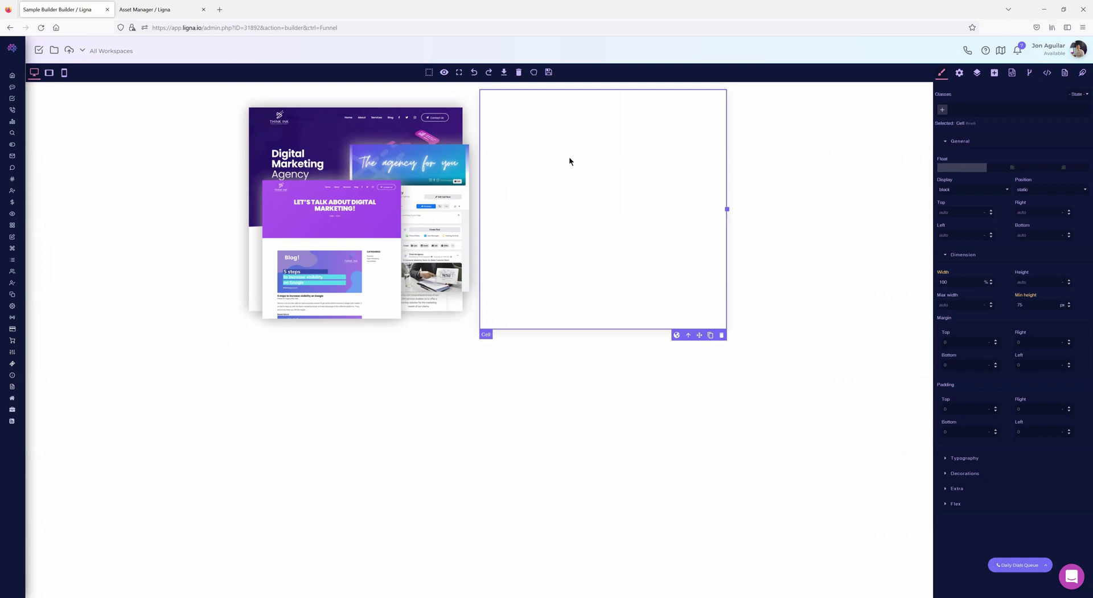
key("F5")
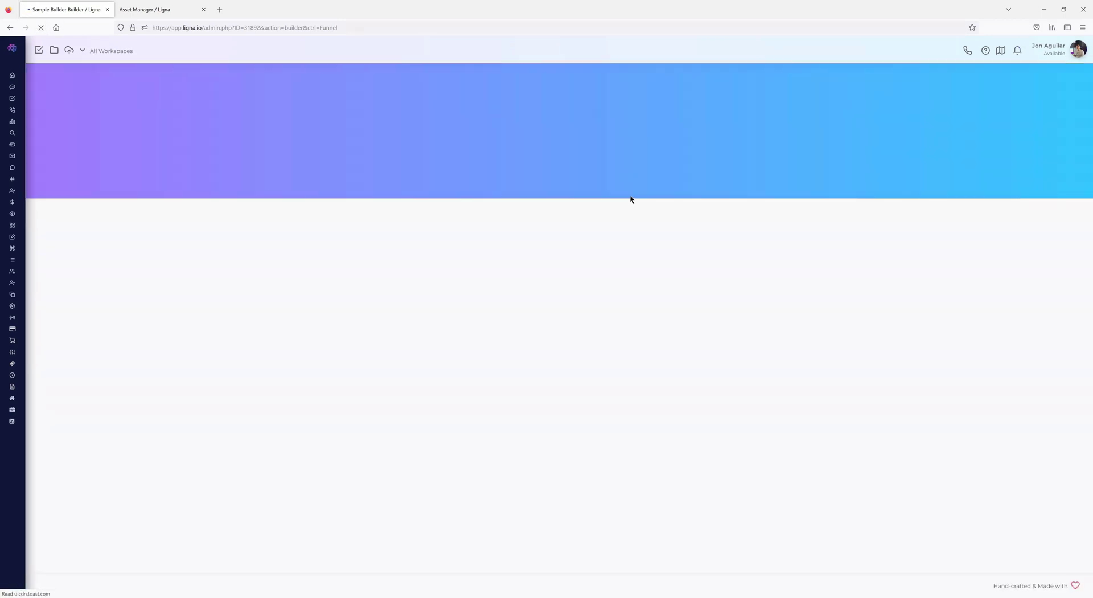
- Drop a Text section block above the Primary and Secondary buttons, adding an 'Insert title here' heading
scroll(1039, 221, "down", 3)
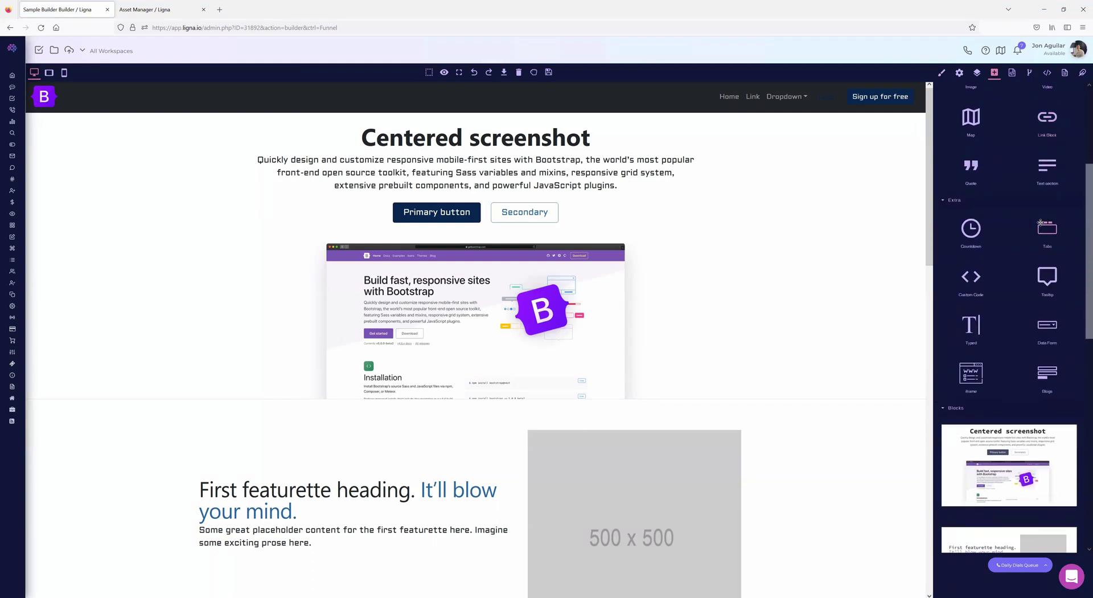
scroll(1040, 222, "down", 1)
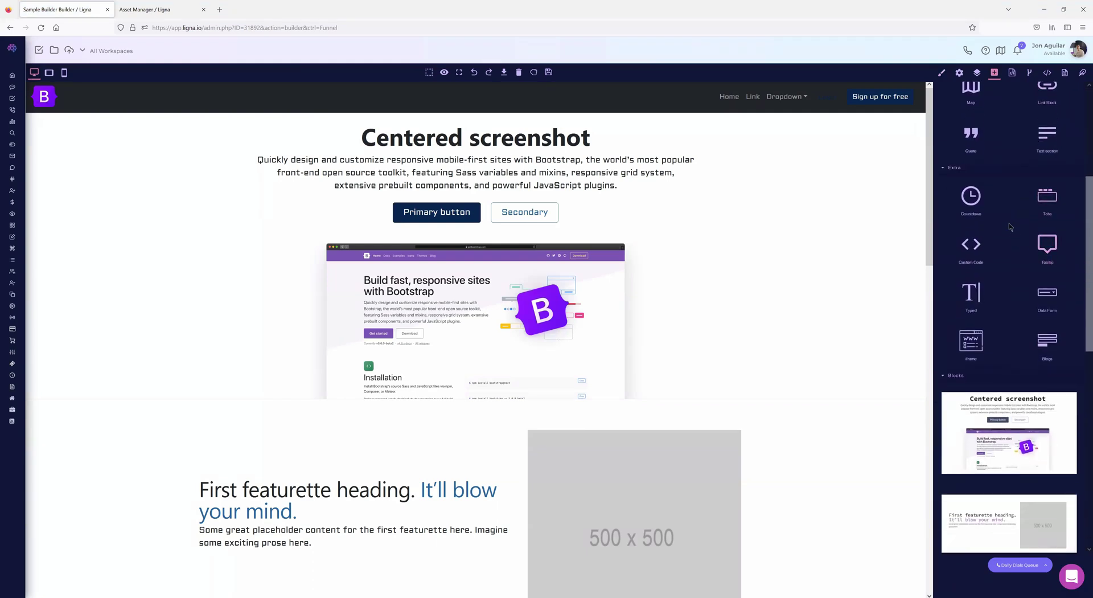
scroll(1008, 227, "up", 4)
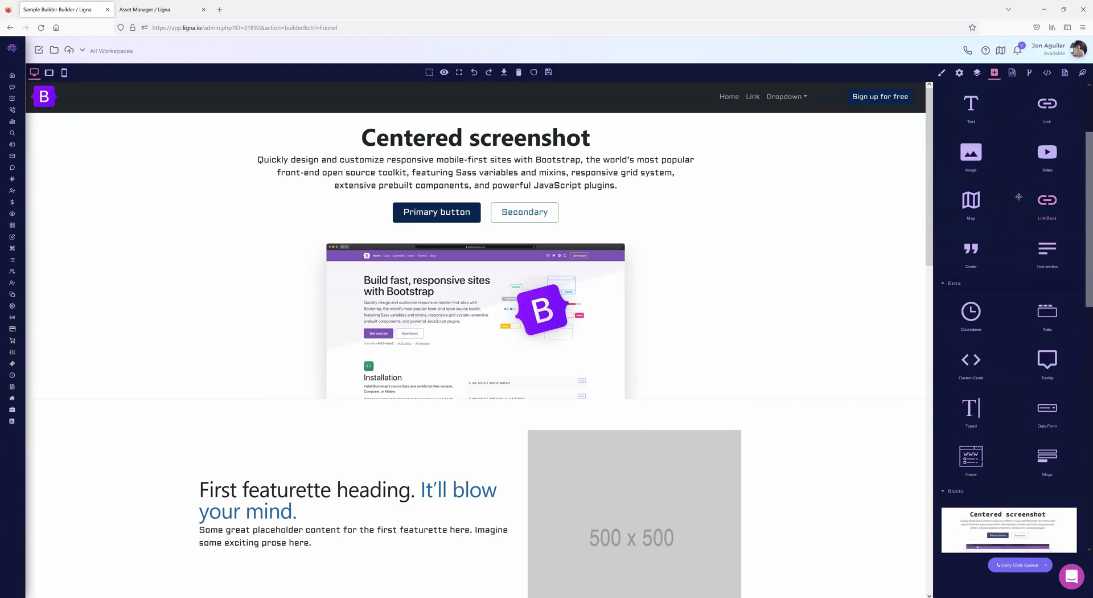
scroll(1018, 196, "up", 3)
left_click_drag(1043, 369, 484, 211)
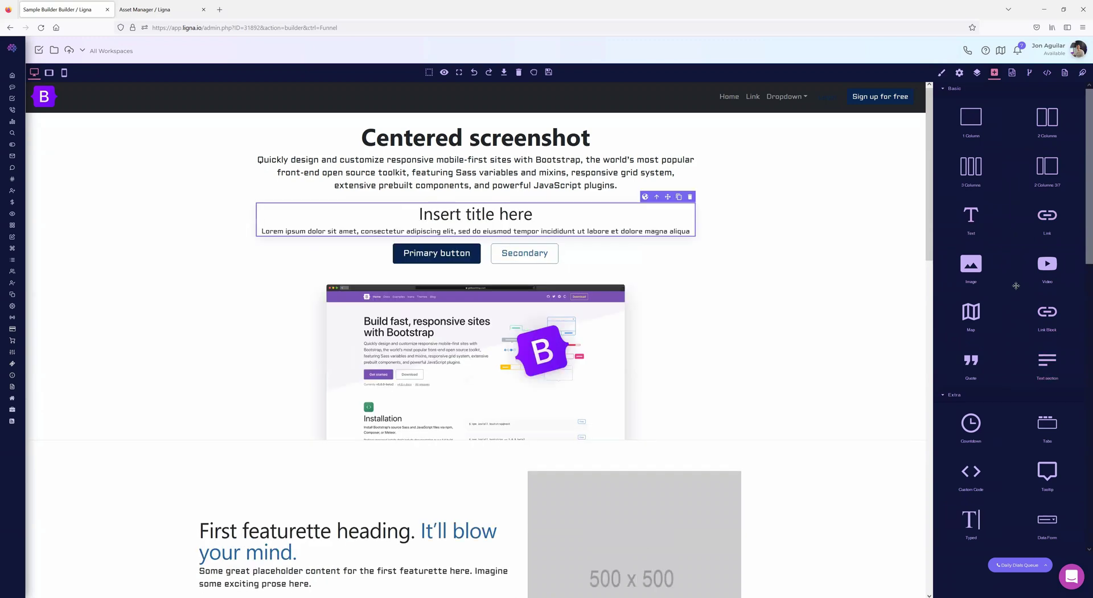
scroll(1015, 285, "down", 6)
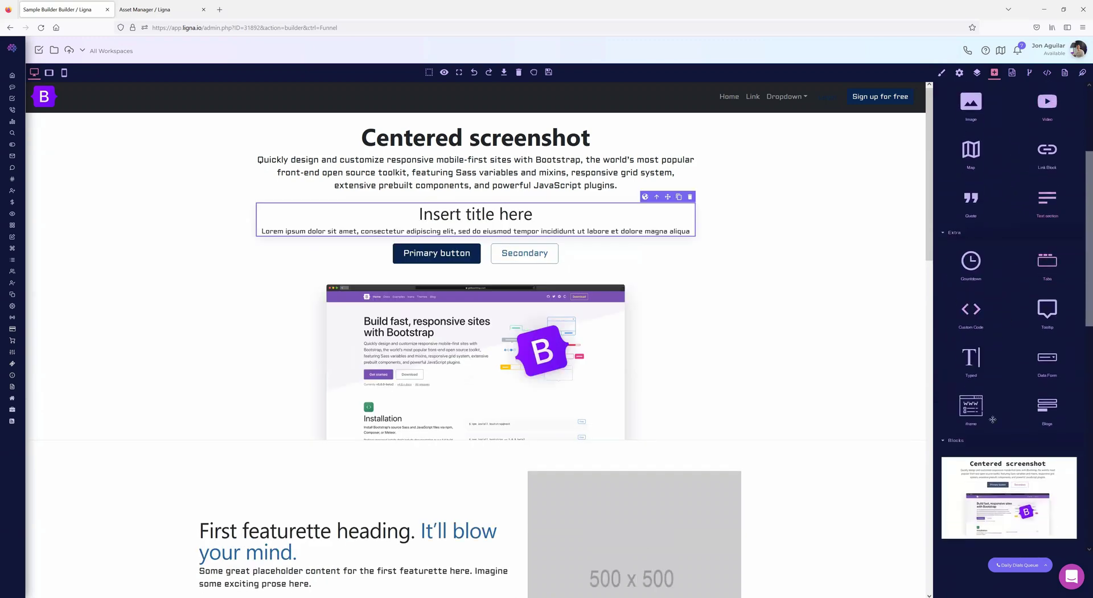
scroll(636, 292, "down", 1)
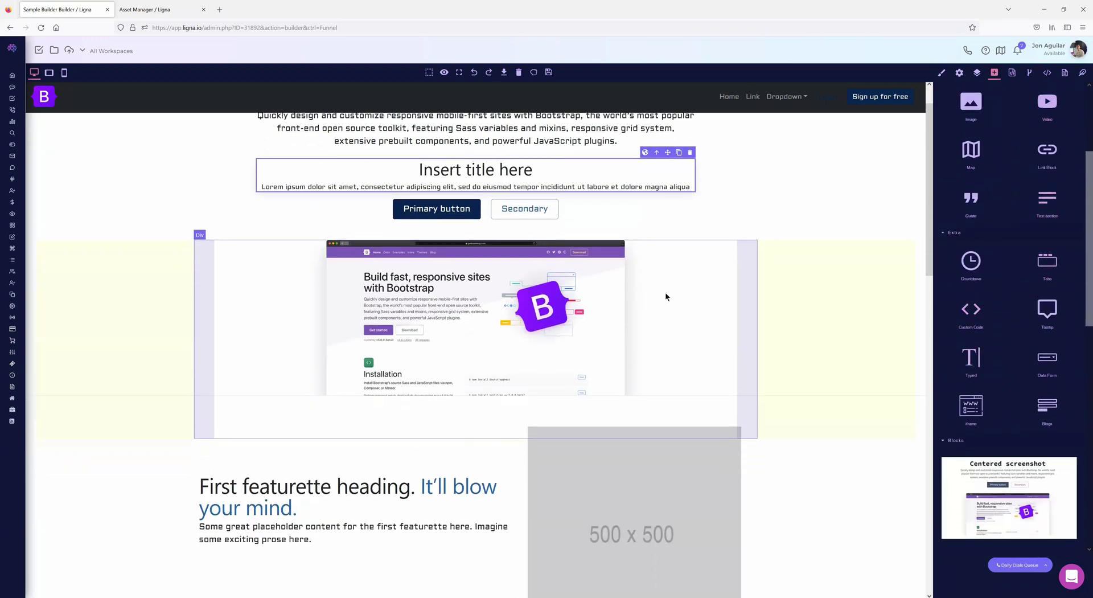
- Fill the first Custom Code block with <p>test, then add a second one above the buttons
double_click(487, 244)
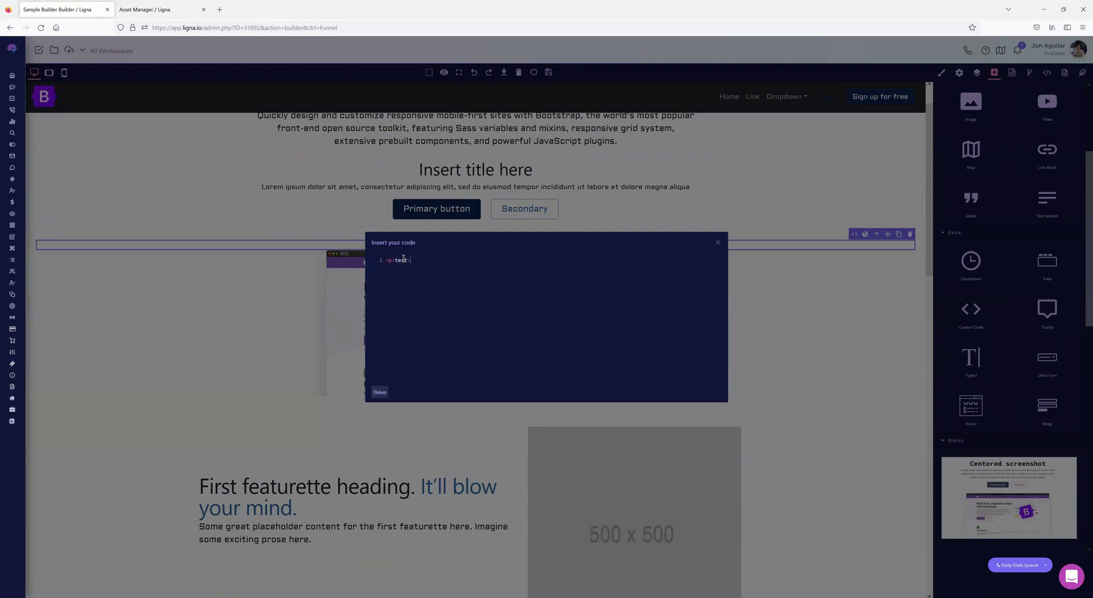
left_click(380, 392)
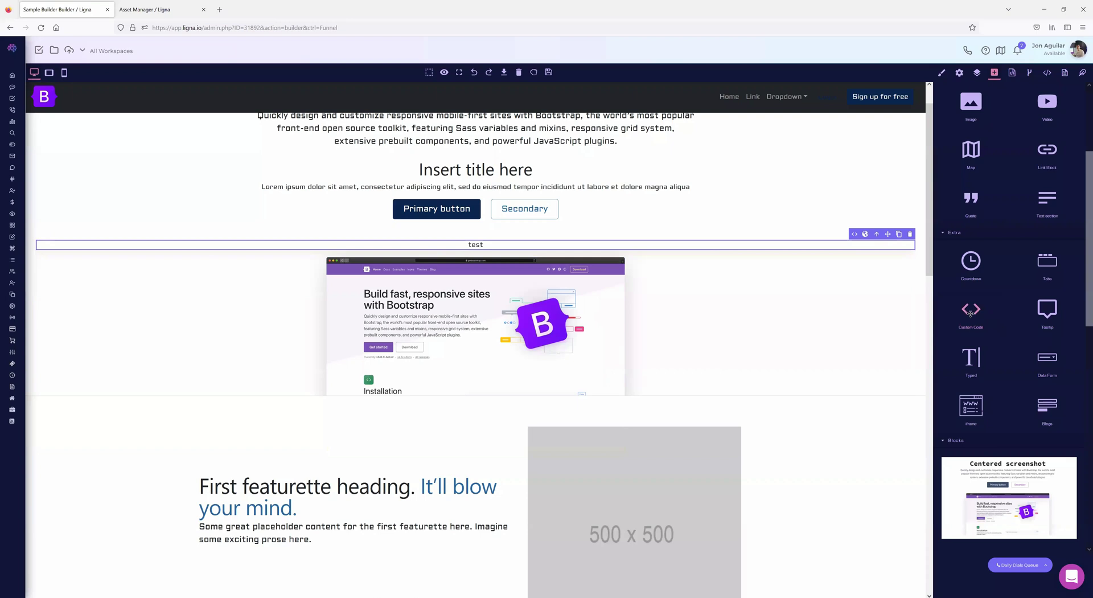
left_click_drag(501, 194, 501, 196)
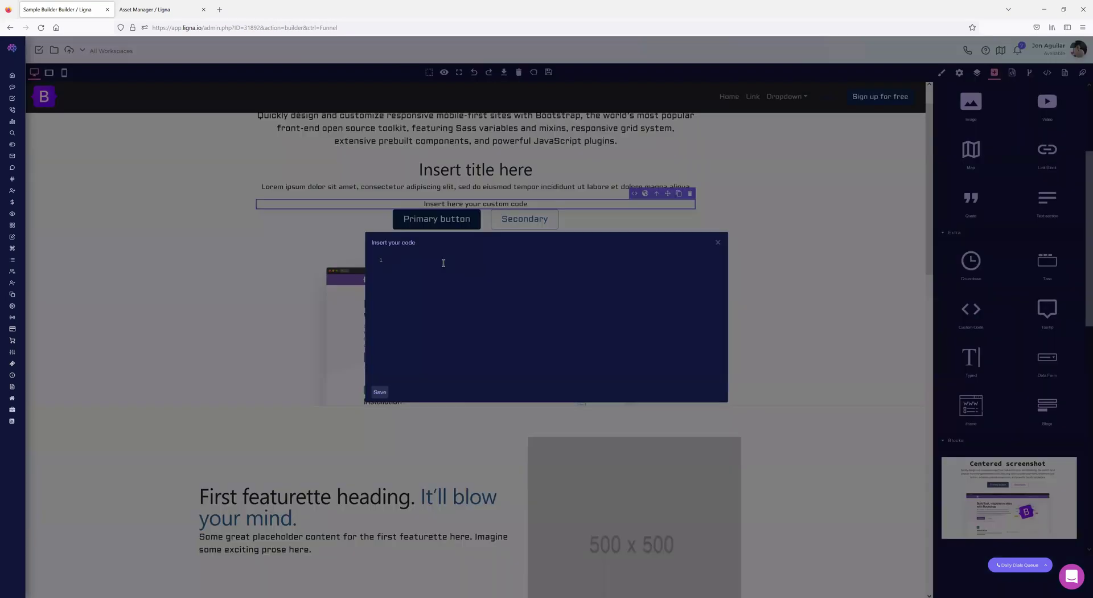
type("<p>test</p>")
left_click(380, 392)
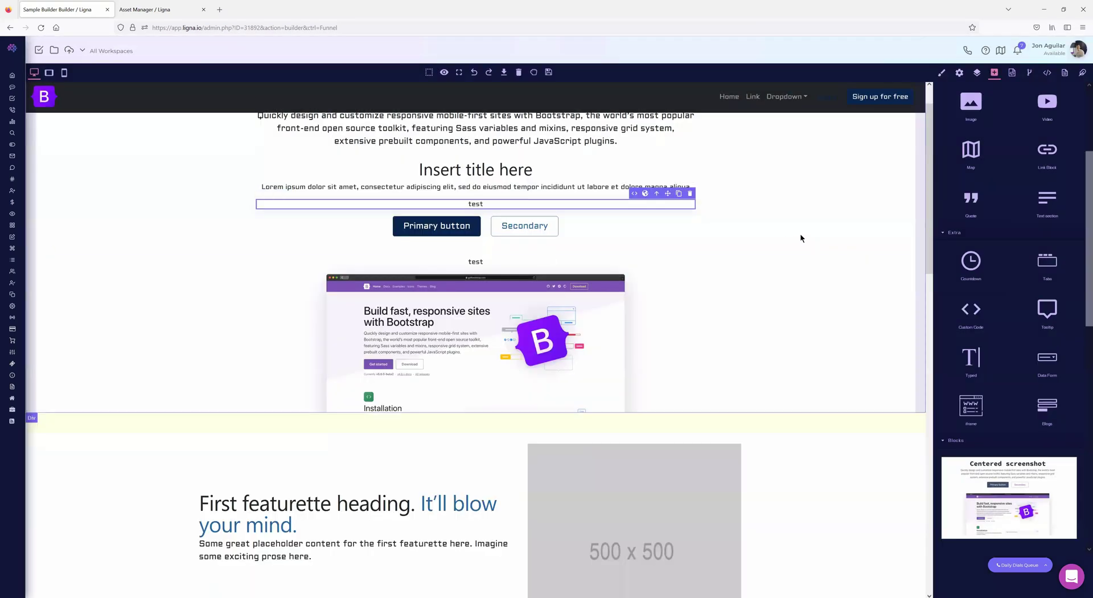
- Drop a Tooltip element above the first test block and inspect its component settings
scroll(1040, 307, "down", 1)
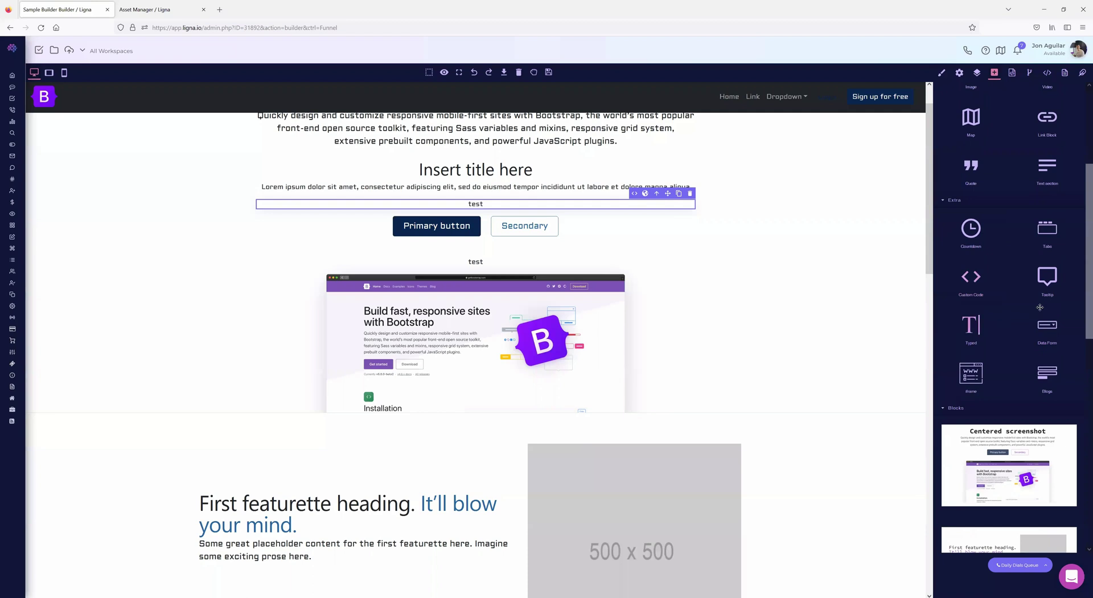
left_click_drag(1046, 280, 473, 204)
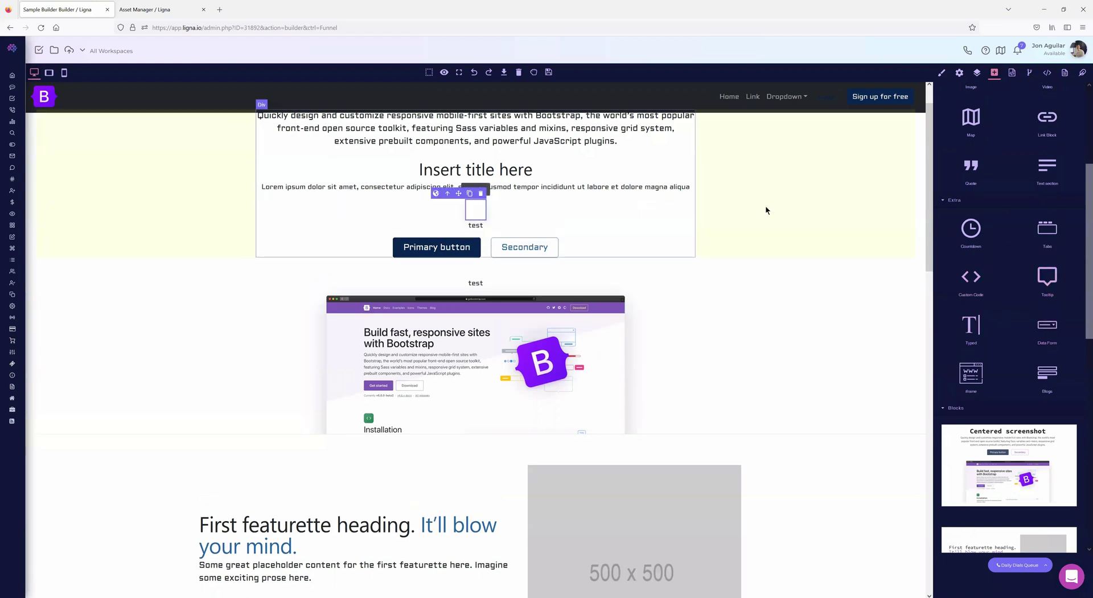
left_click(960, 72)
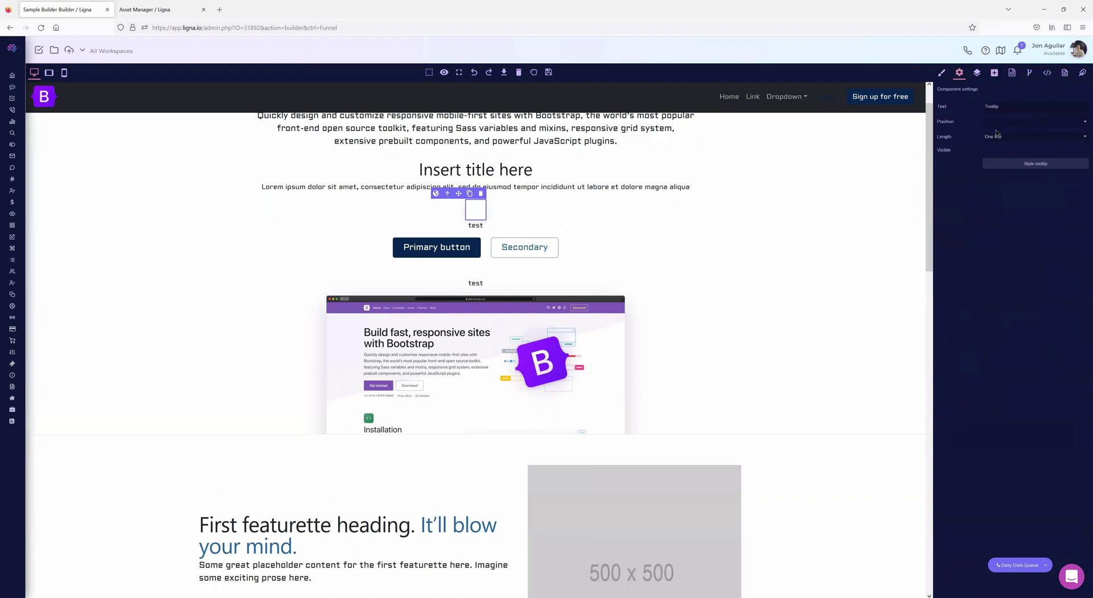
left_click(994, 72)
scroll(1048, 262, "down", 3)
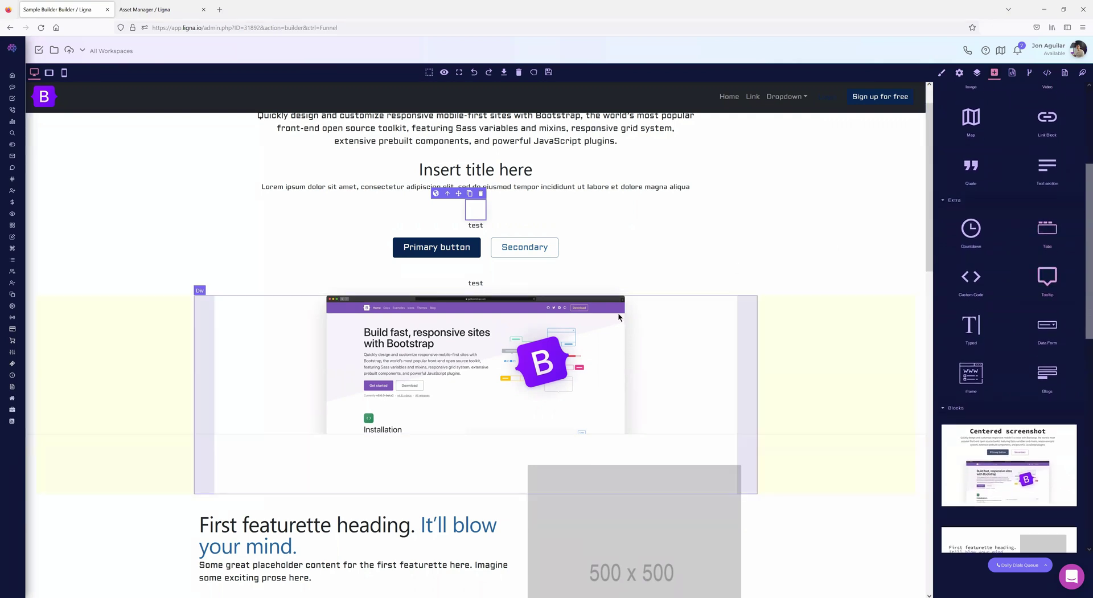
scroll(613, 310, "down", 4)
scroll(611, 315, "down", 2)
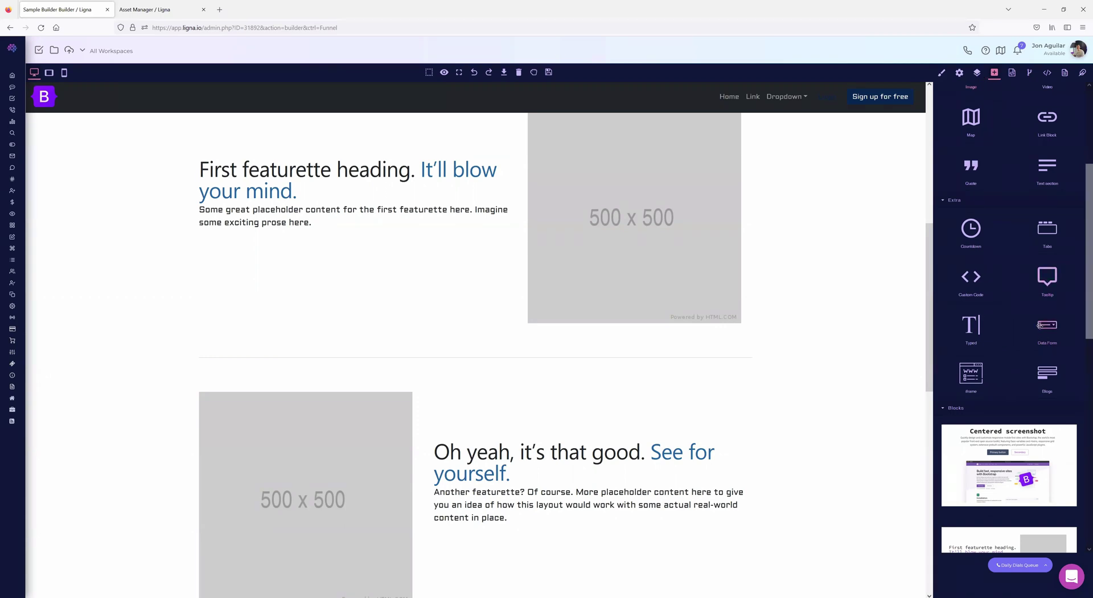
- Reload the builder page to discard the unsaved test elements
scroll(400, 307, "up", 5)
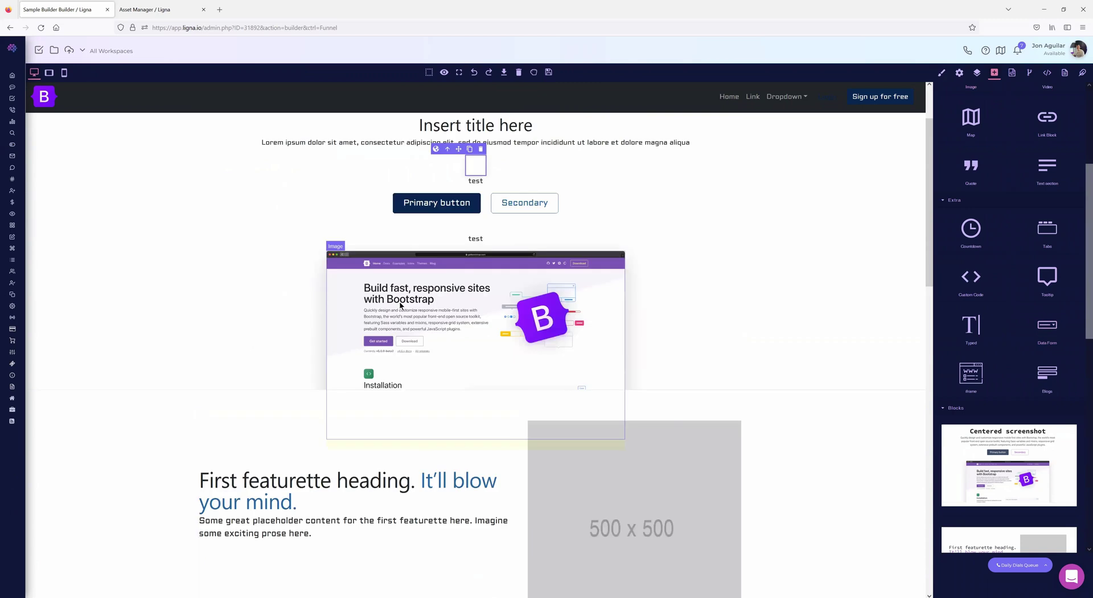
scroll(399, 306, "up", 2)
left_click(41, 27)
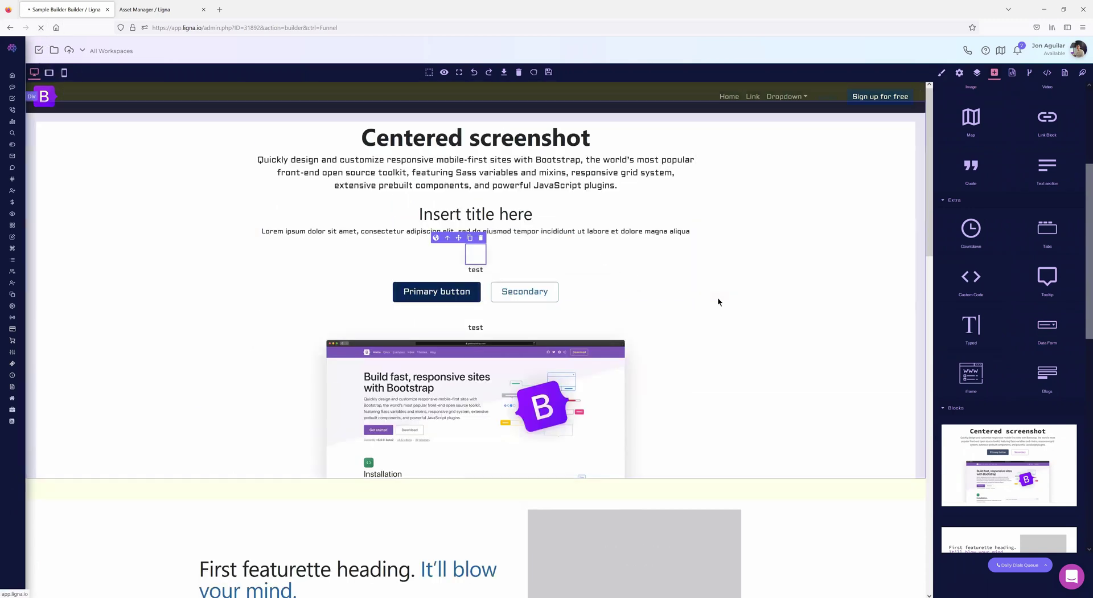
- Drag a Data Form with Name, Email address and Phone fields under the first featurette text
scroll(408, 363, "down", 4)
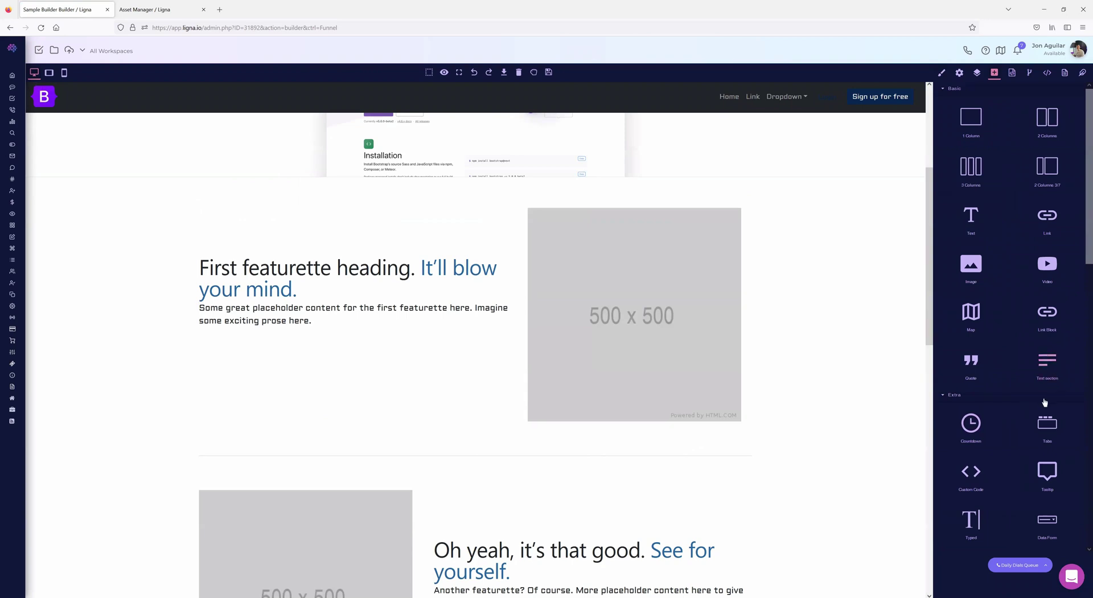
scroll(1044, 402, "down", 3)
left_click_drag(303, 357, 296, 350)
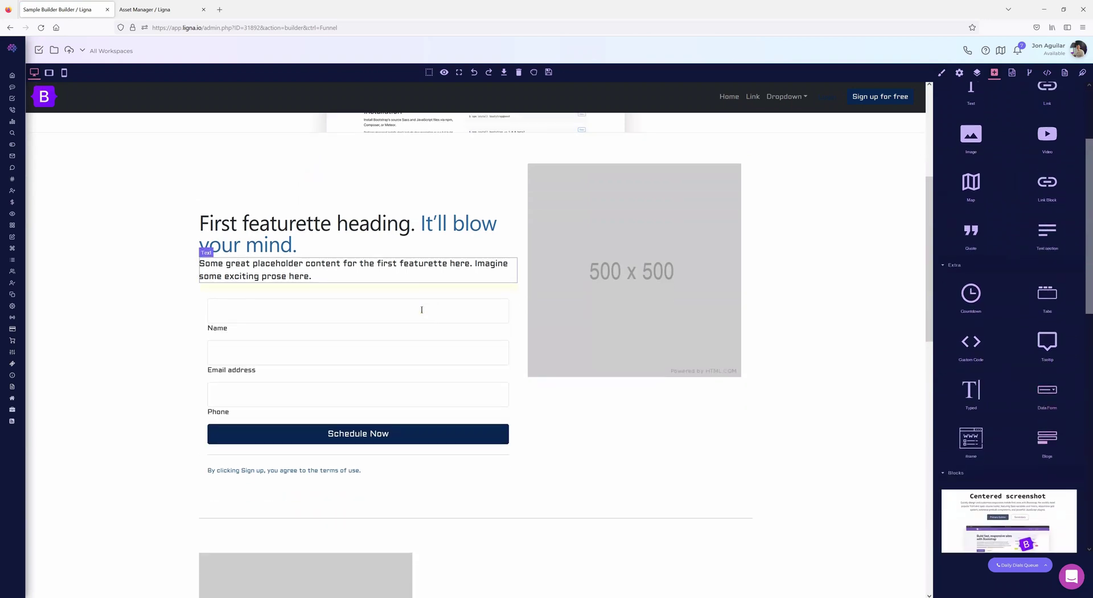
left_click(210, 294)
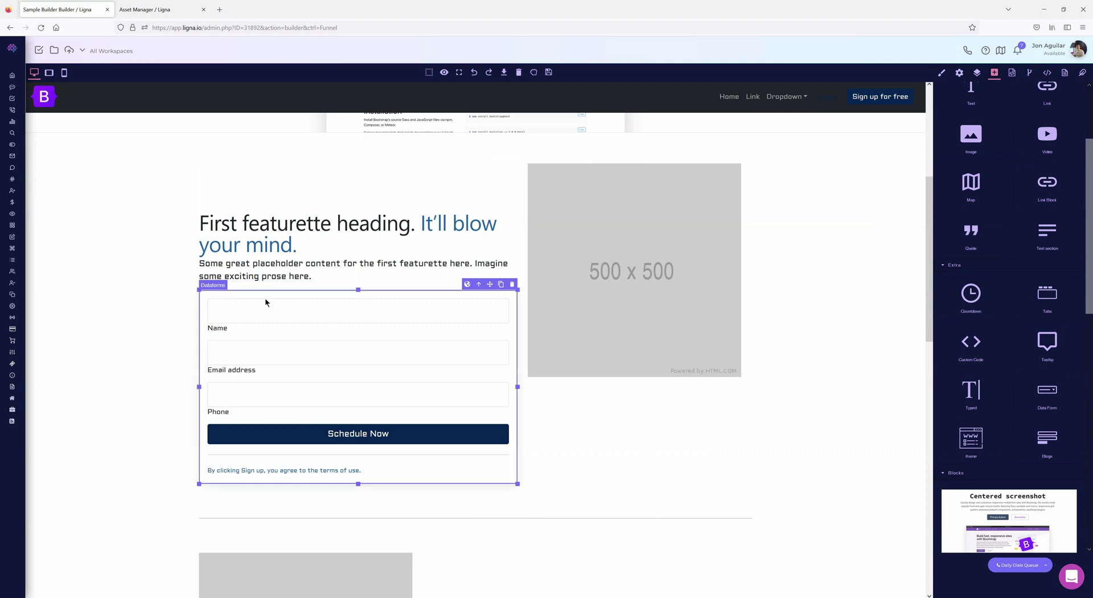
- Shrink the data form and switch it to the Meeting Page Form
mouse_move(517, 483)
left_mouse_down()
mouse_move(439, 442)
mouse_move(519, 476)
mouse_move(507, 473)
left_mouse_up()
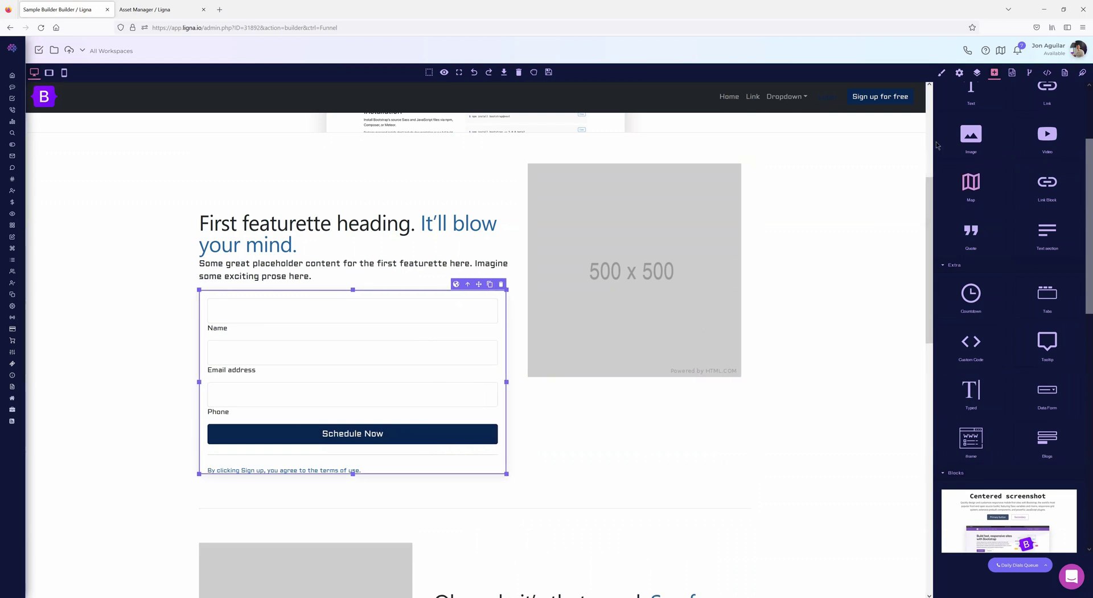
left_click(960, 73)
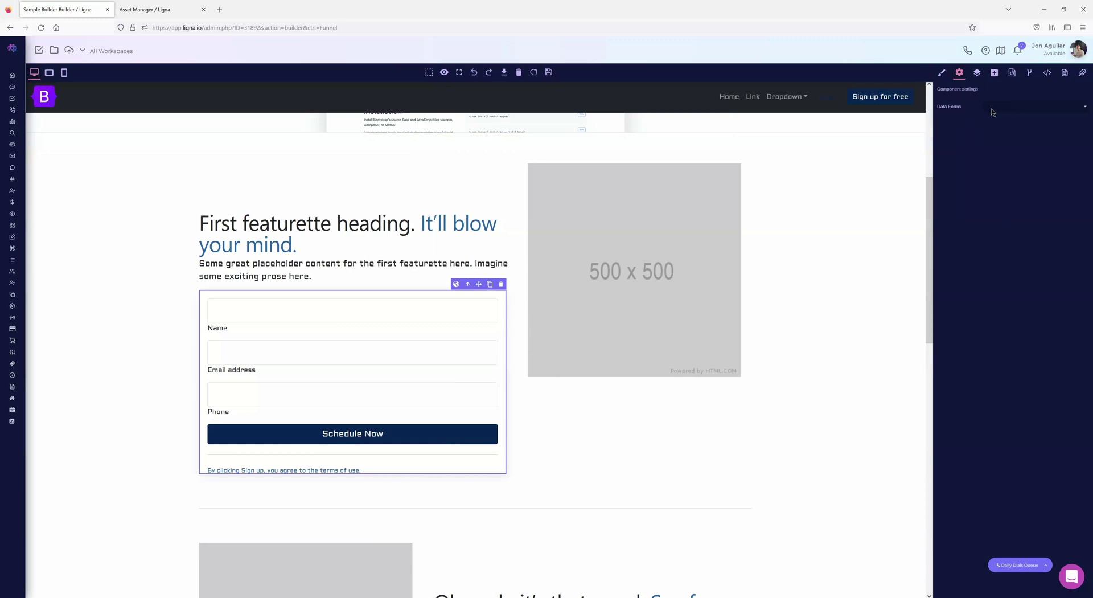
left_click(1023, 107)
left_click(1012, 125)
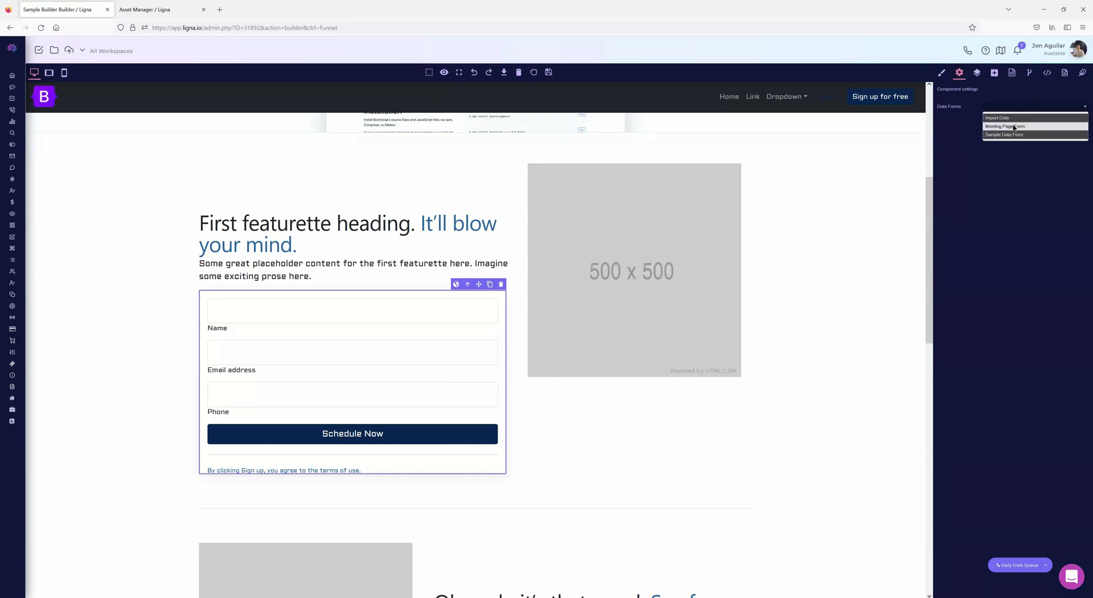
scroll(506, 384, "down", 2)
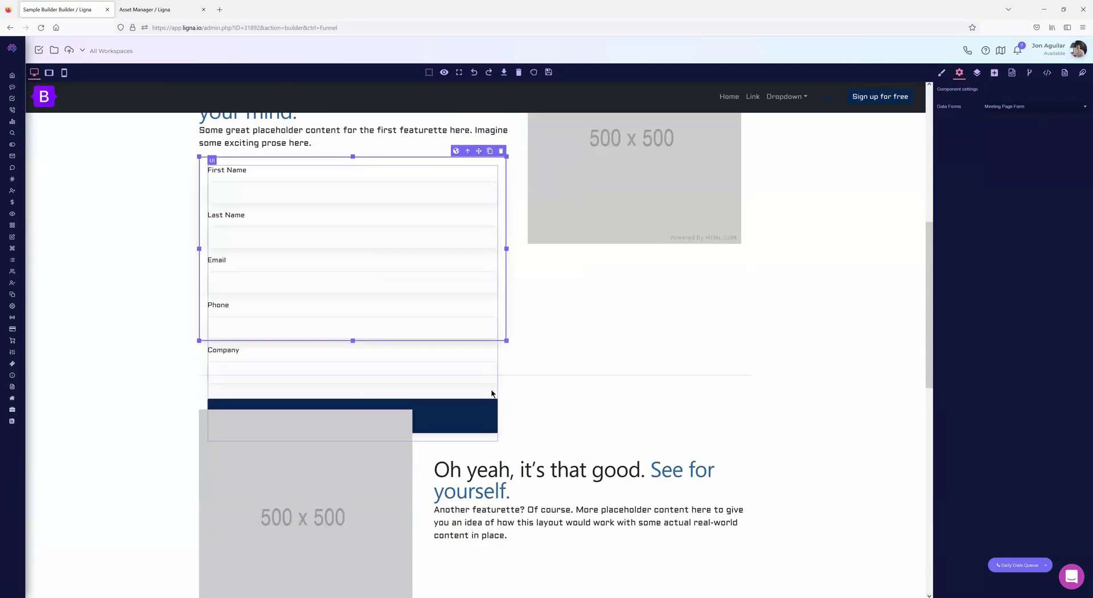
left_click_drag(507, 341, 489, 326)
- Try the Import Data and Sample Data Form options, then delete the form
scroll(493, 375, "down", 2)
scroll(355, 251, "up", 3)
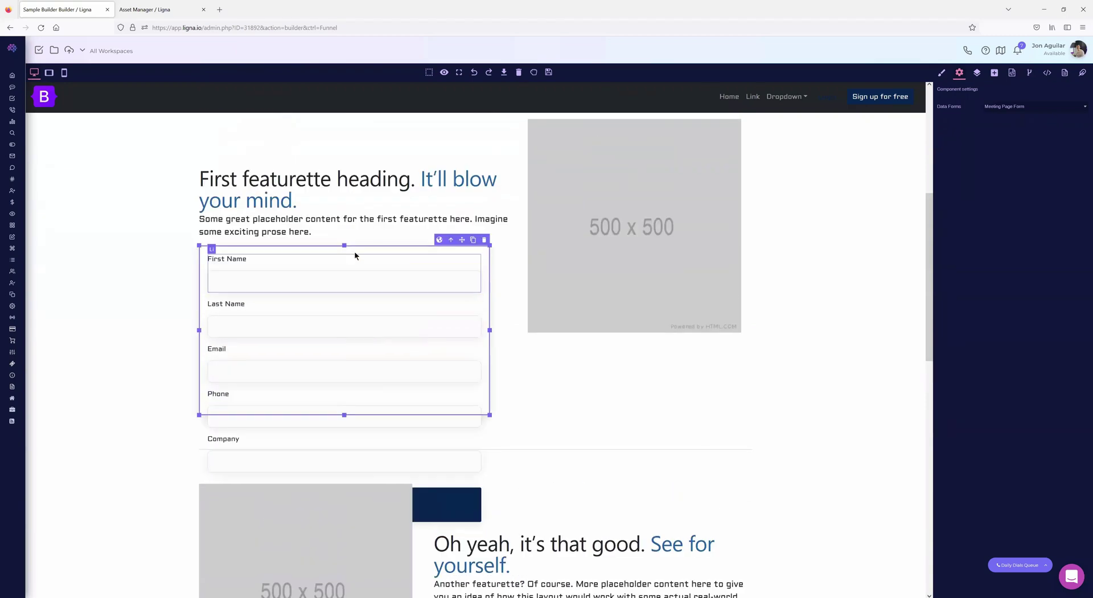
scroll(741, 285, "up", 4)
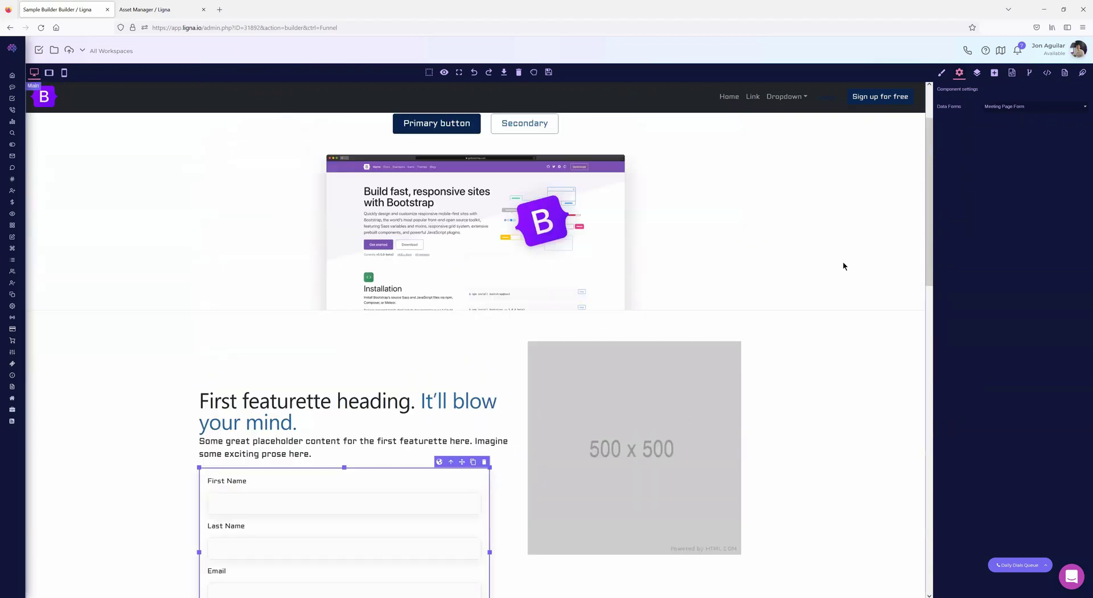
left_click(1011, 106)
left_click(1002, 117)
scroll(548, 334, "down", 5)
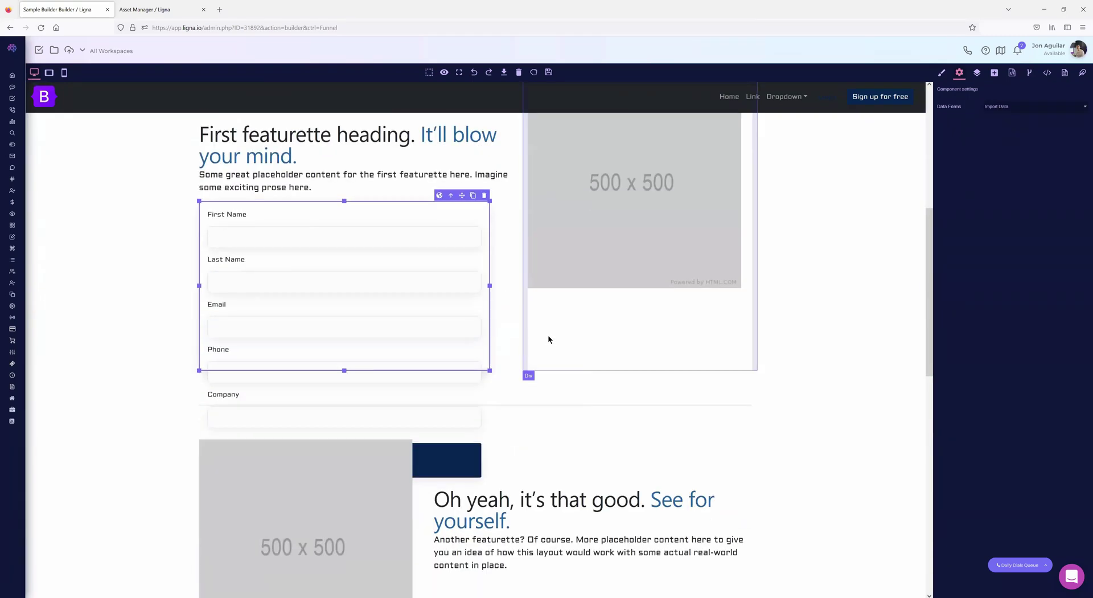
left_click(1023, 111)
left_click(1012, 137)
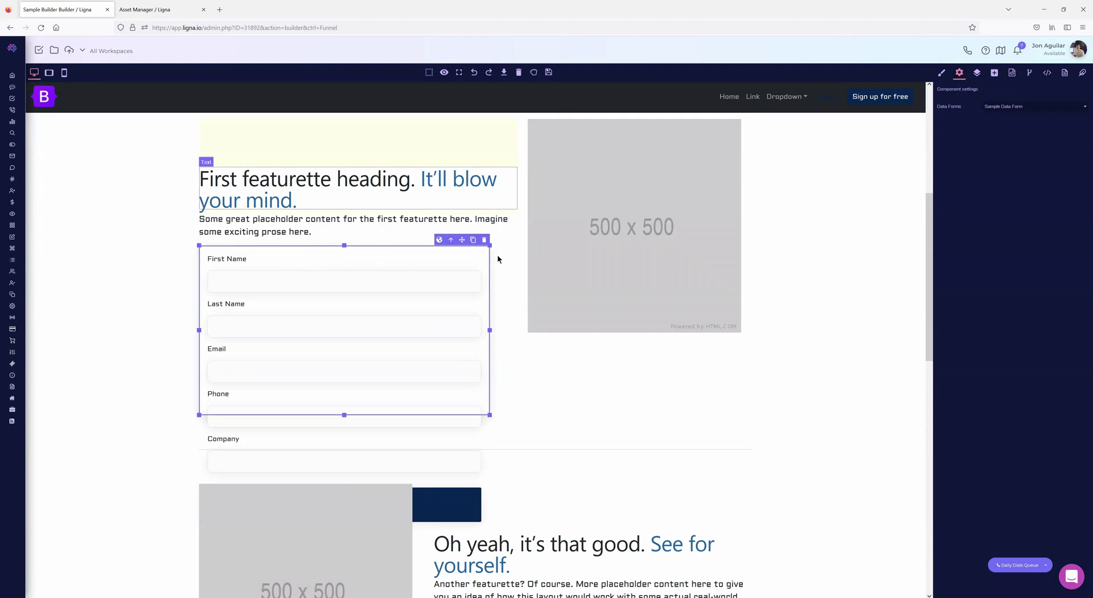
left_click(484, 239)
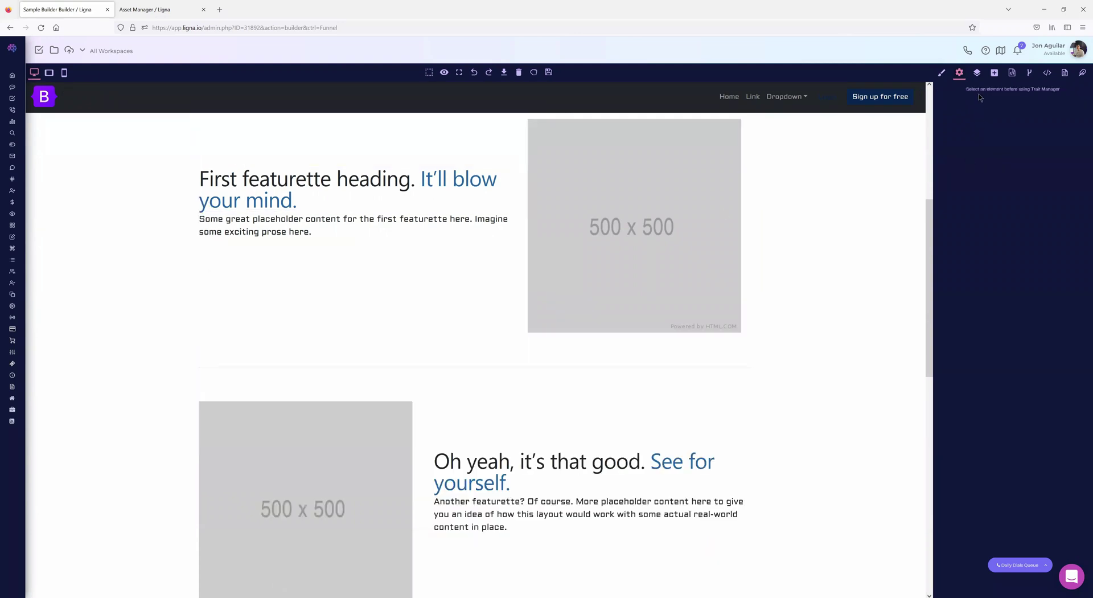
- Drag a new Data Form block under the first featurette paragraph and select it
left_click(994, 72)
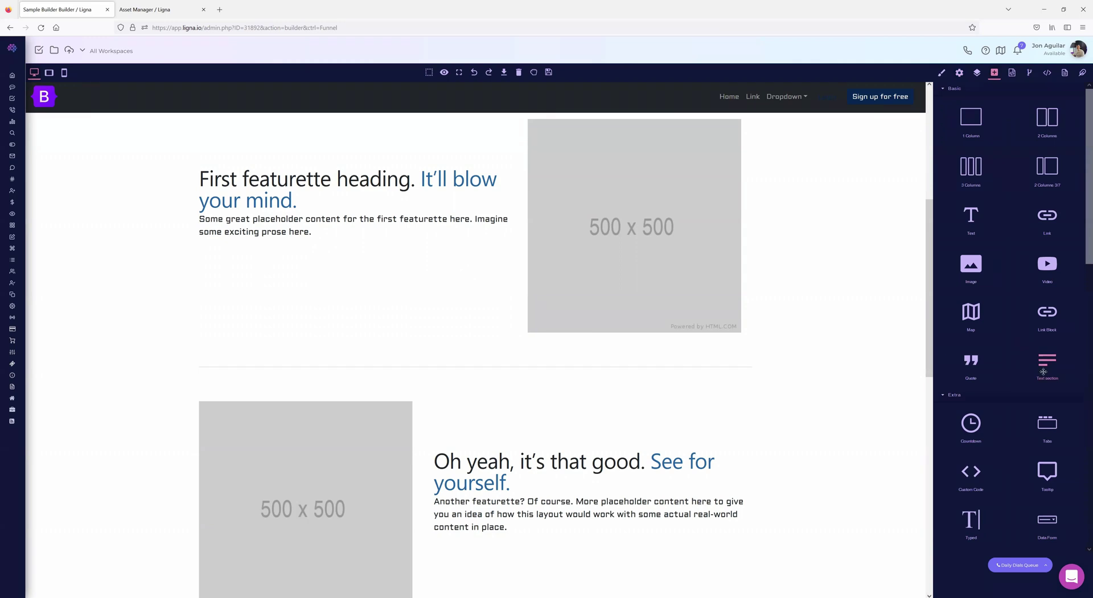
scroll(1044, 413, "down", 3)
left_click_drag(1046, 363, 306, 282)
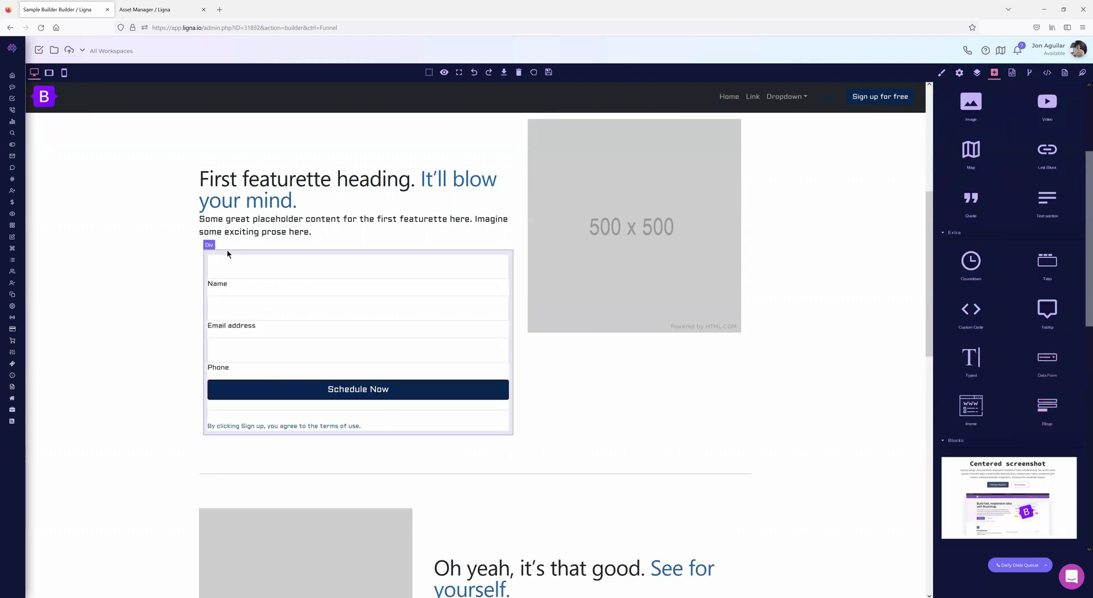
left_click(225, 249)
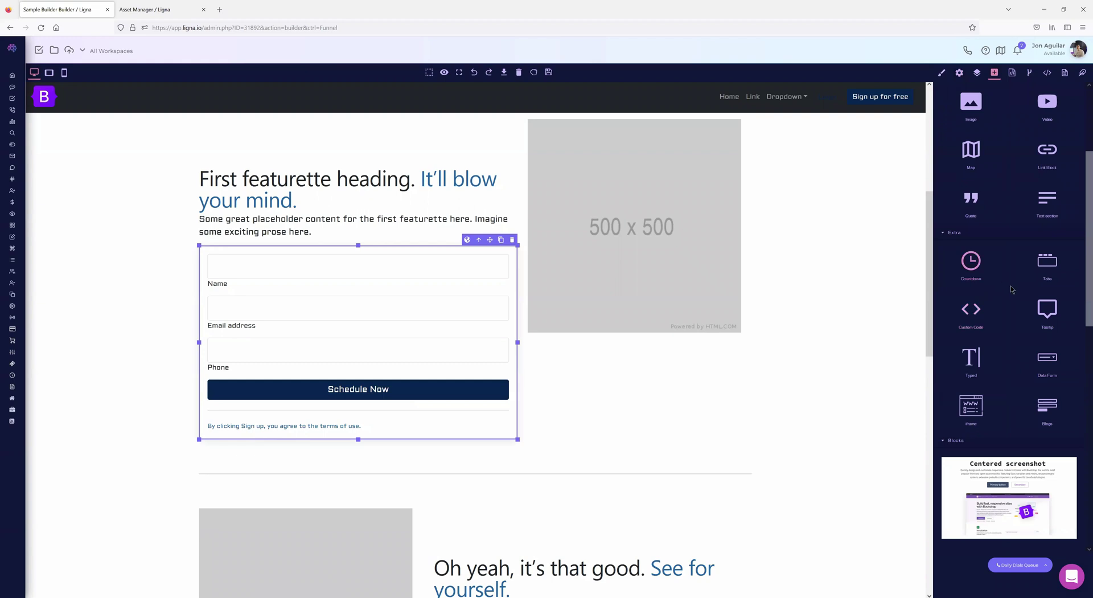
scroll(1011, 294, "down", 3)
left_click_drag(965, 281, 465, 467)
scroll(562, 325, "down", 3)
left_click(354, 302)
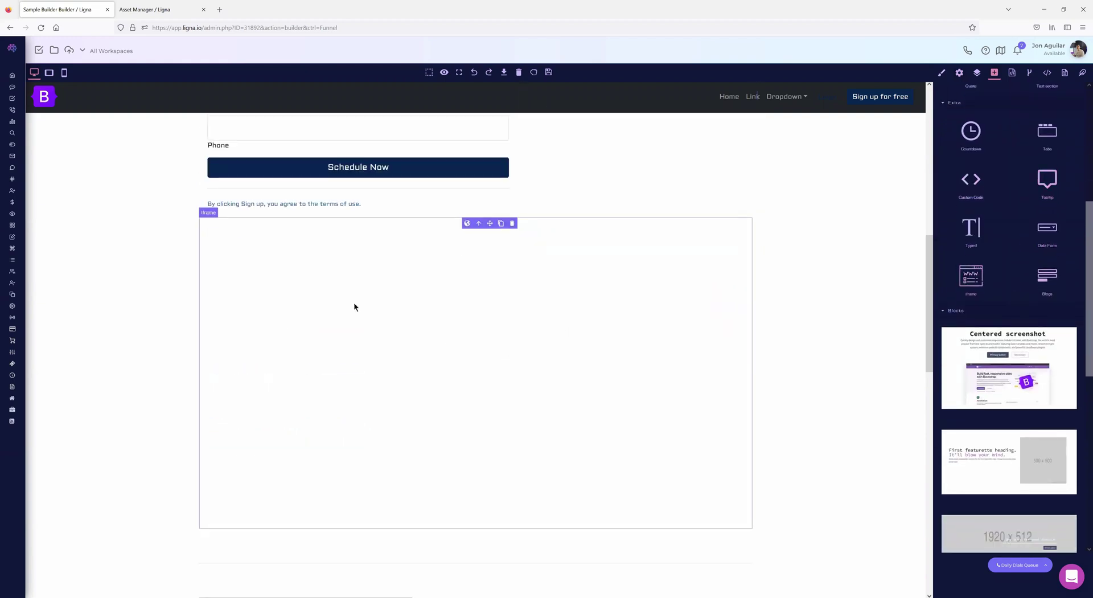
left_click(436, 319)
left_click(964, 75)
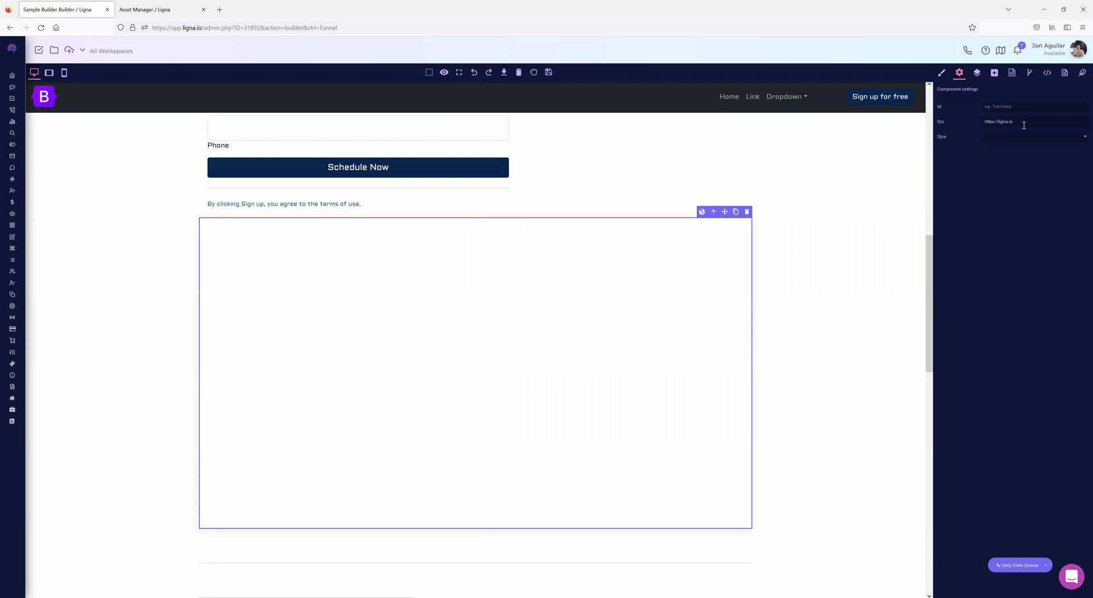
key("Return")
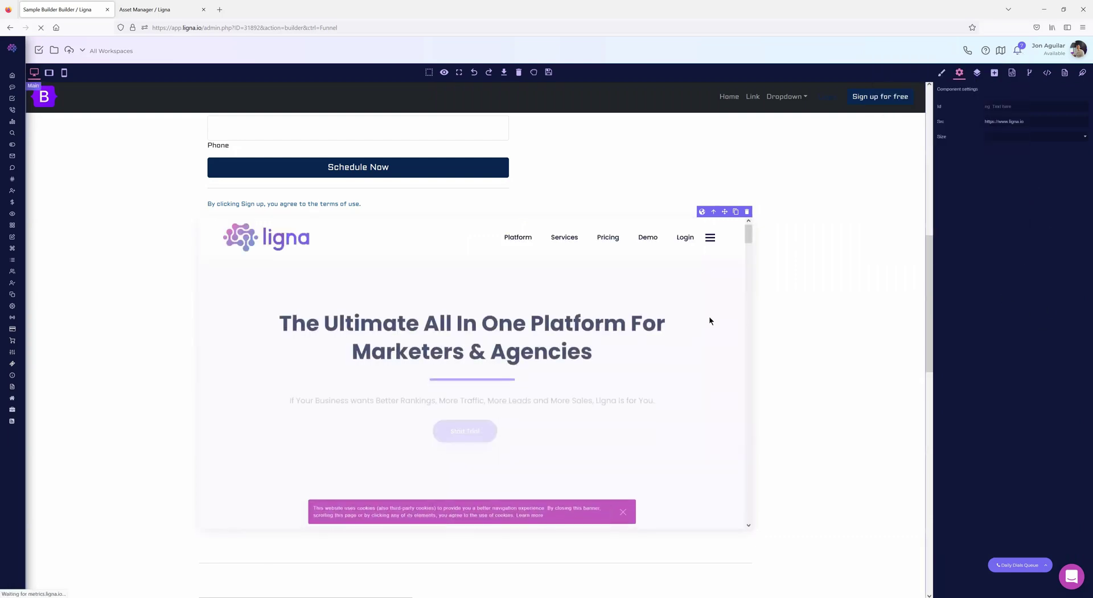
- Try the iframe sizes 16x9 and 4x3, finally settling on 1x1
left_click(1002, 138)
left_click(1000, 168)
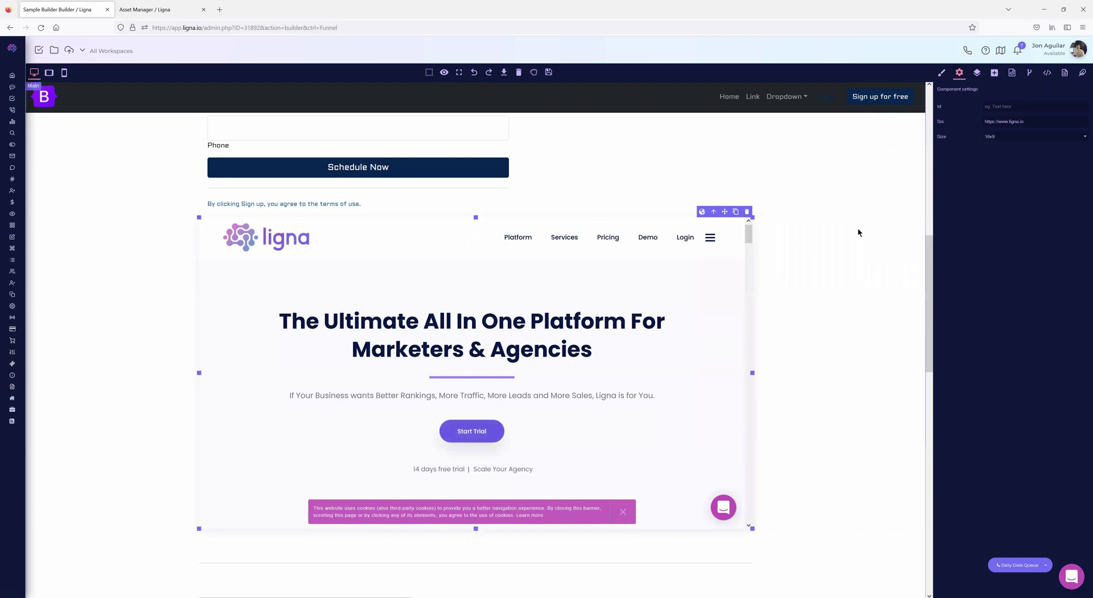
left_click(1011, 139)
left_click(1004, 157)
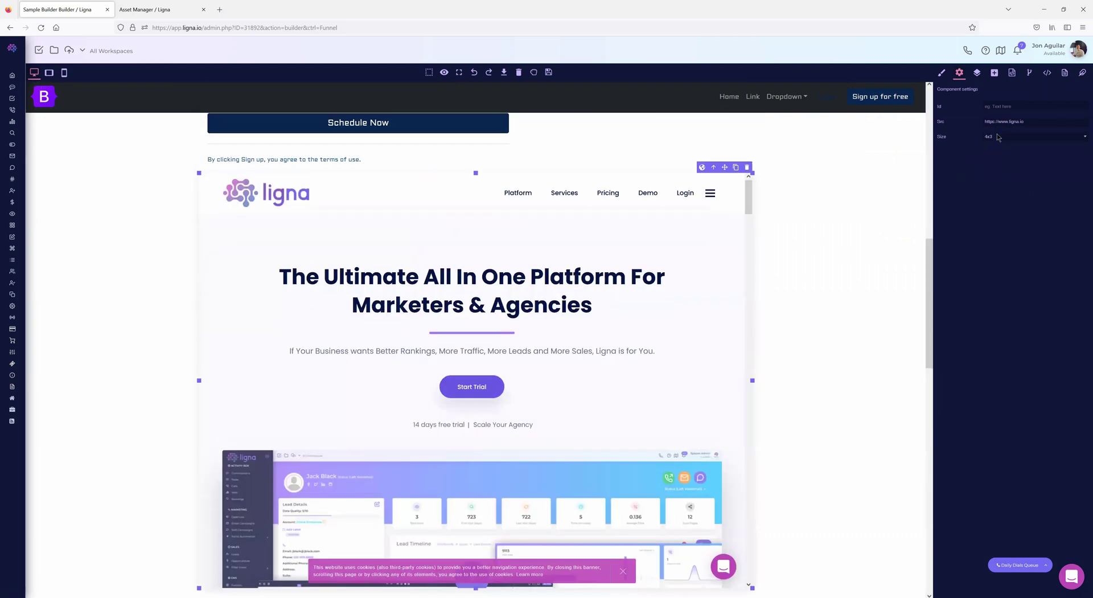
left_click(996, 147)
scroll(848, 273, "down", 5)
scroll(849, 271, "up", 5)
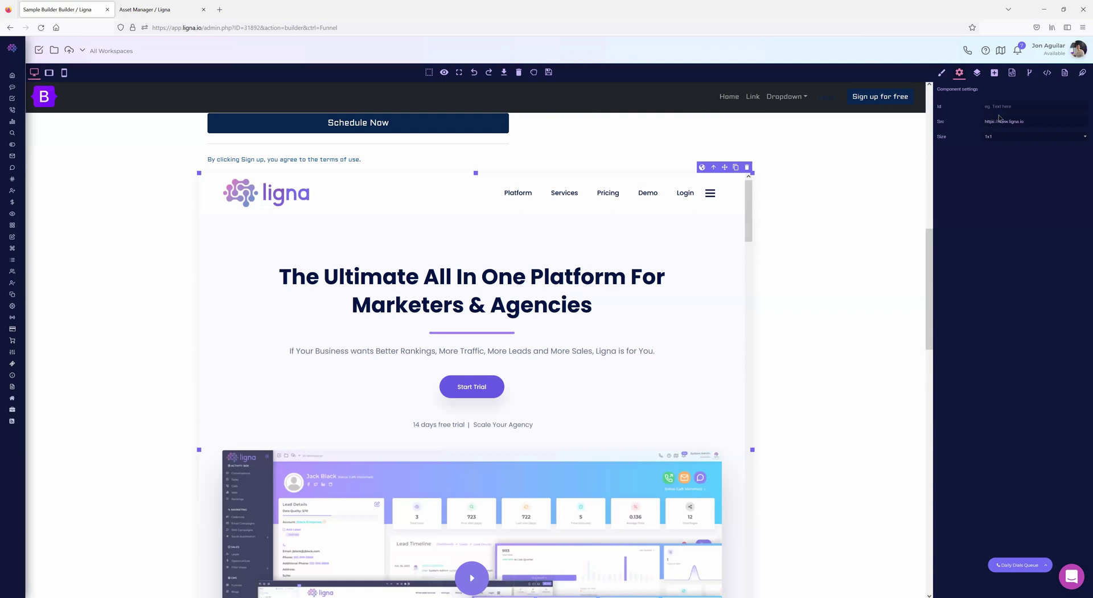
left_click(995, 73)
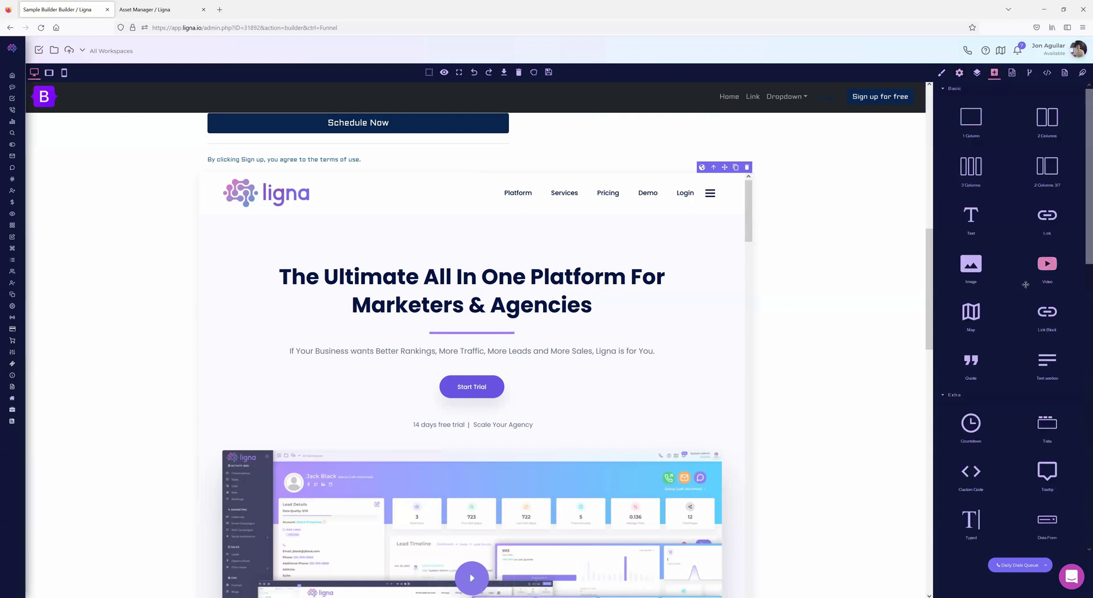
- Insert a From Our Blog section above the divider and check its available blogs
scroll(1026, 284, "down", 3)
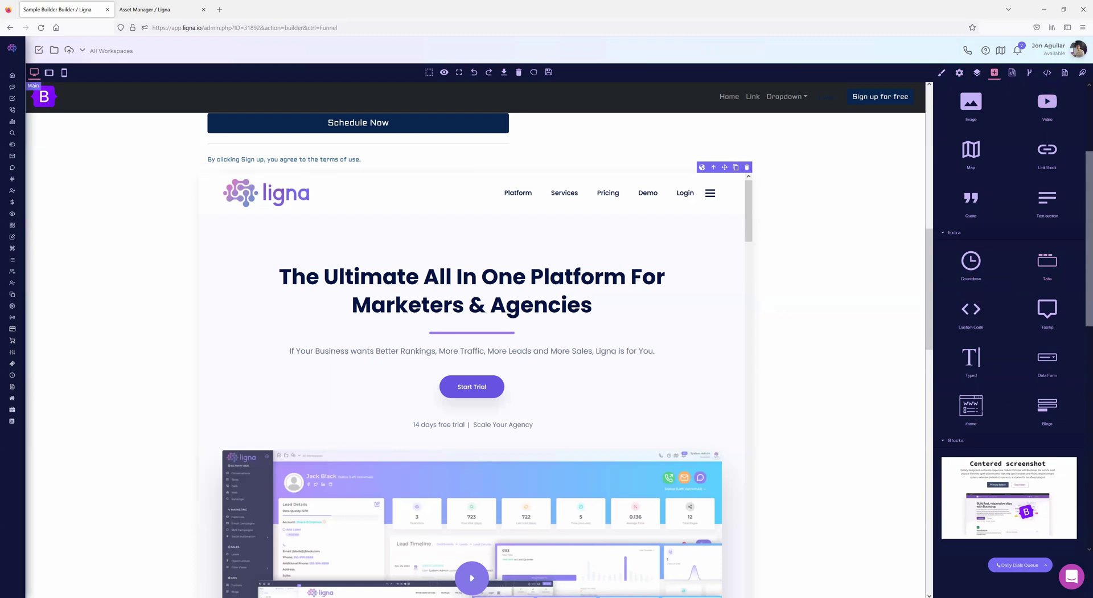
scroll(1038, 251, "down", 3)
scroll(558, 285, "down", 6)
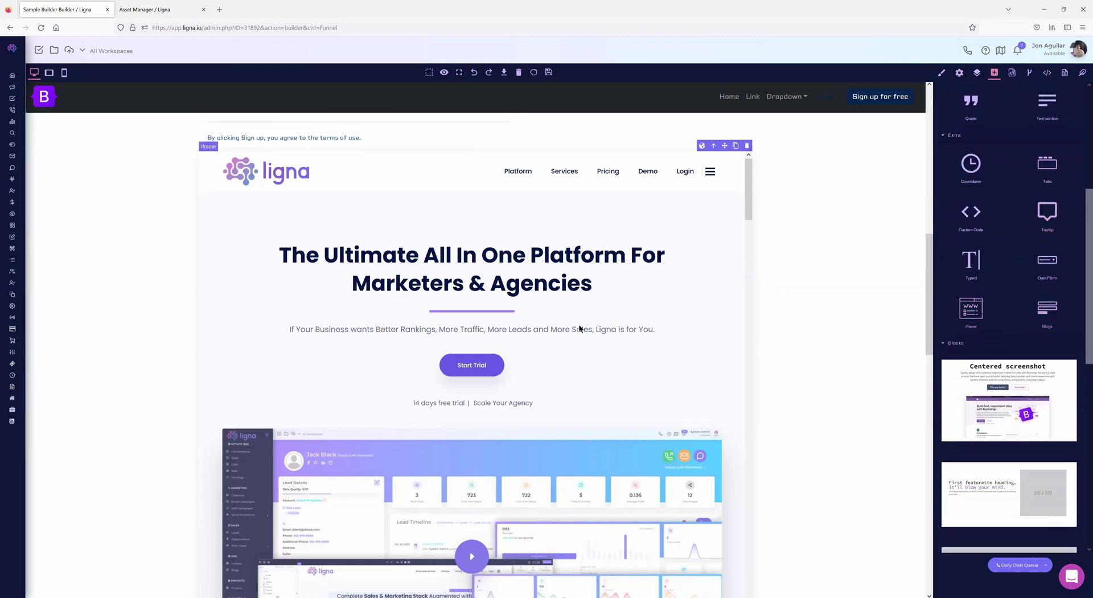
scroll(581, 335, "up", 5)
scroll(1039, 296, "down", 2)
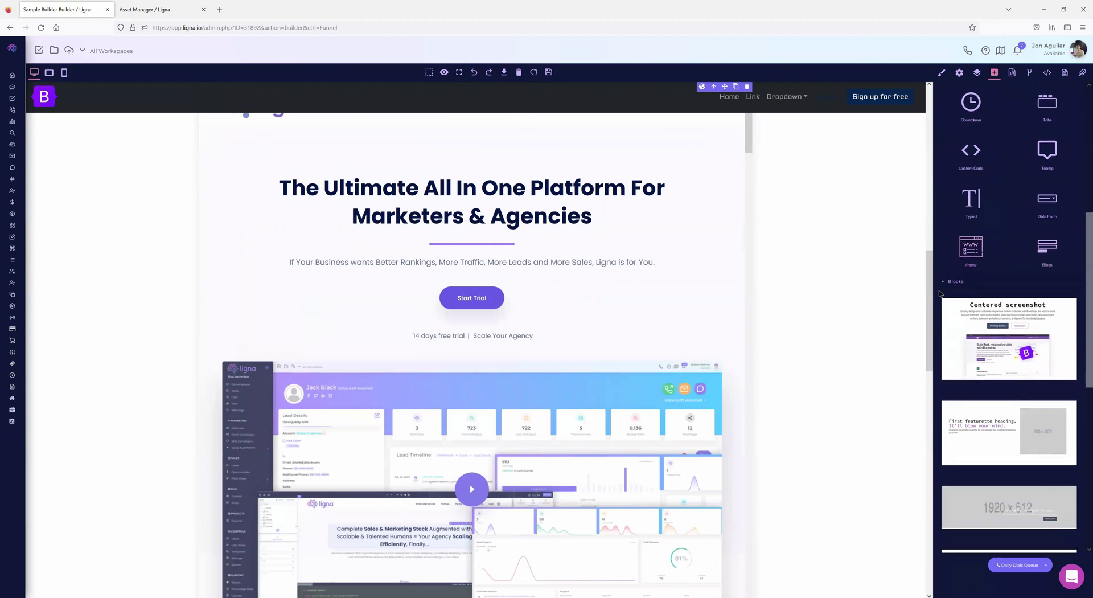
scroll(780, 241, "down", 10)
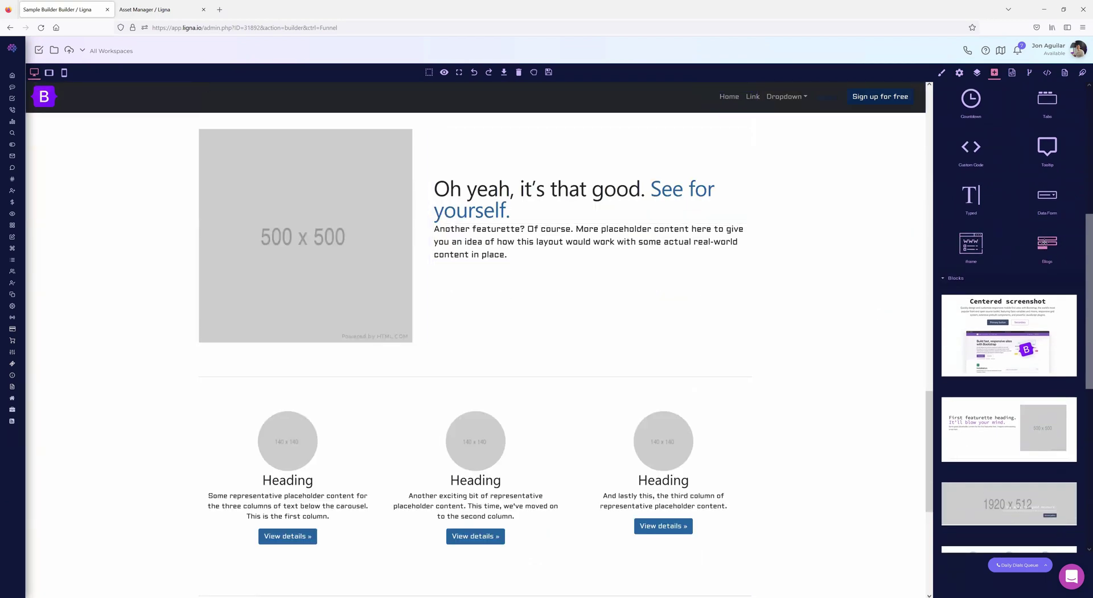
left_click_drag(418, 380, 419, 380)
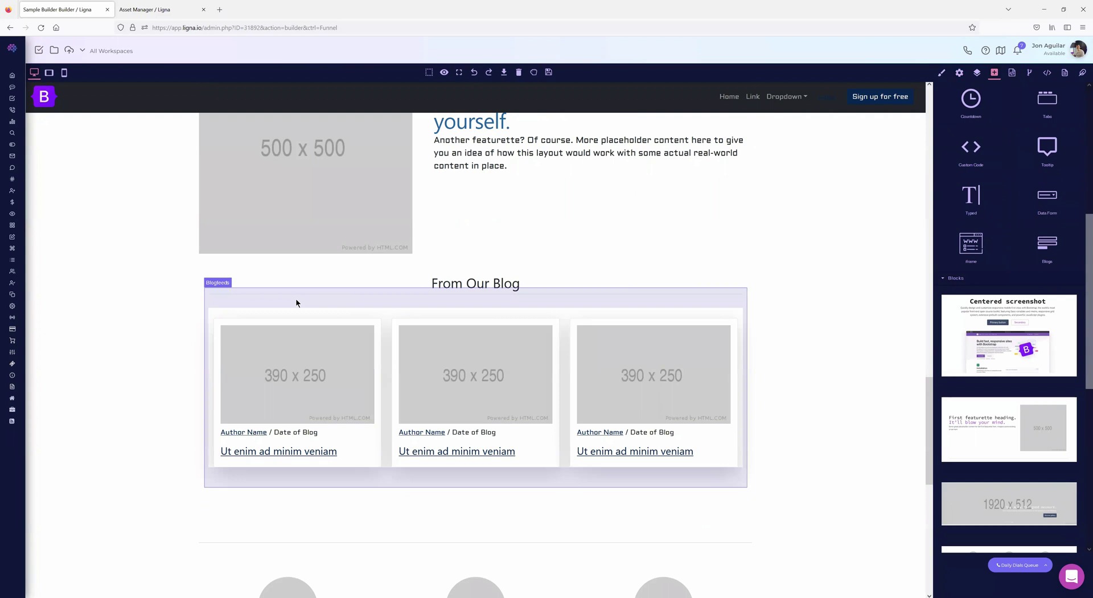
left_click(296, 302)
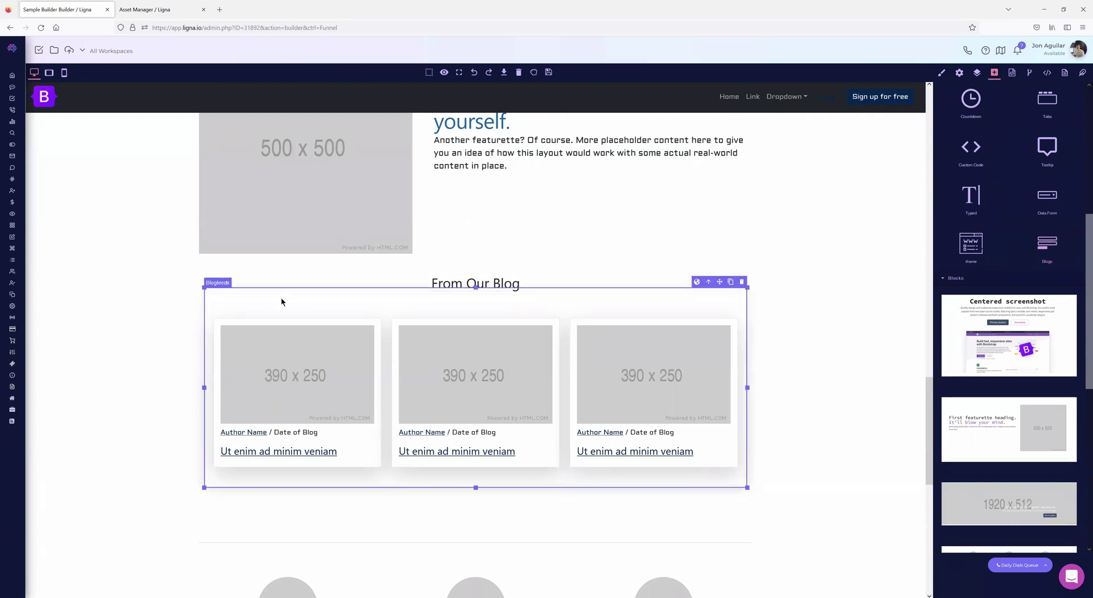
left_click(960, 74)
left_click(995, 111)
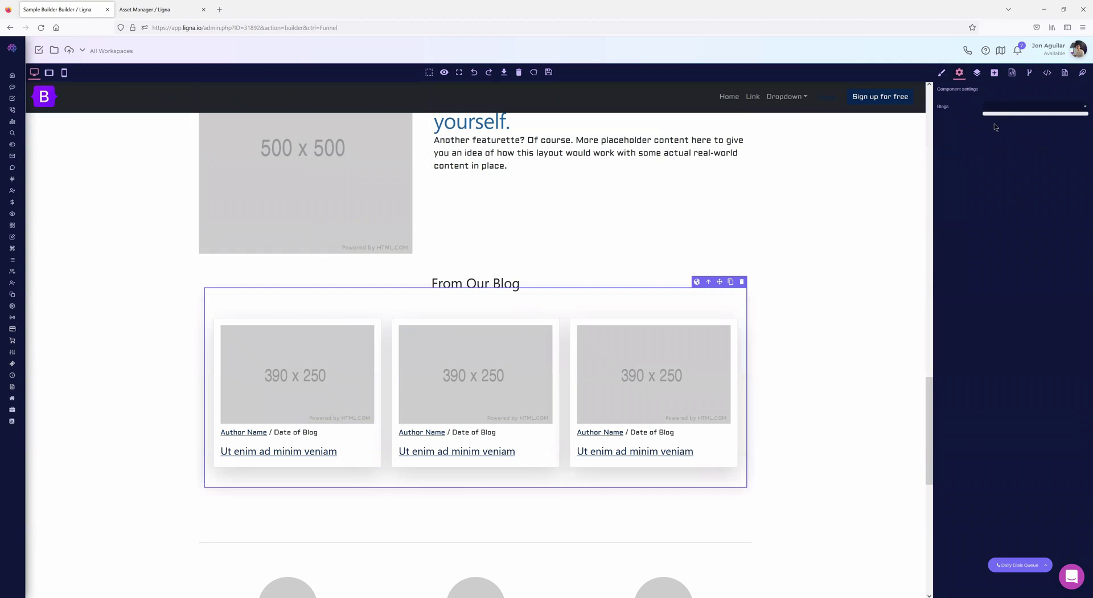
left_click(994, 73)
- Look back over the page and reload the builder
scroll(1031, 291, "down", 5)
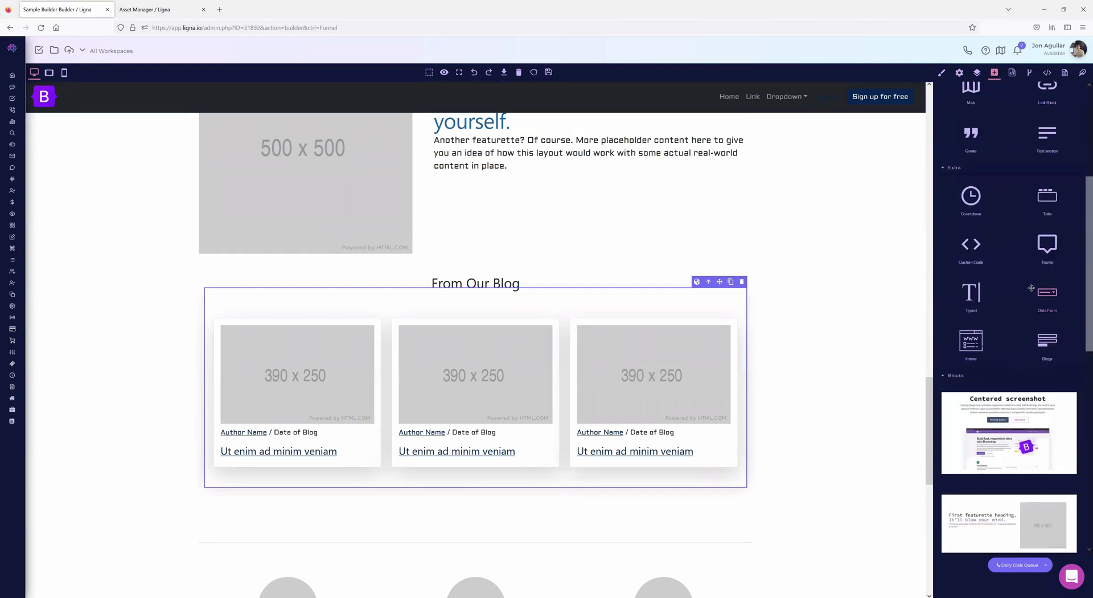
scroll(1030, 289, "down", 1)
scroll(626, 286, "down", 5)
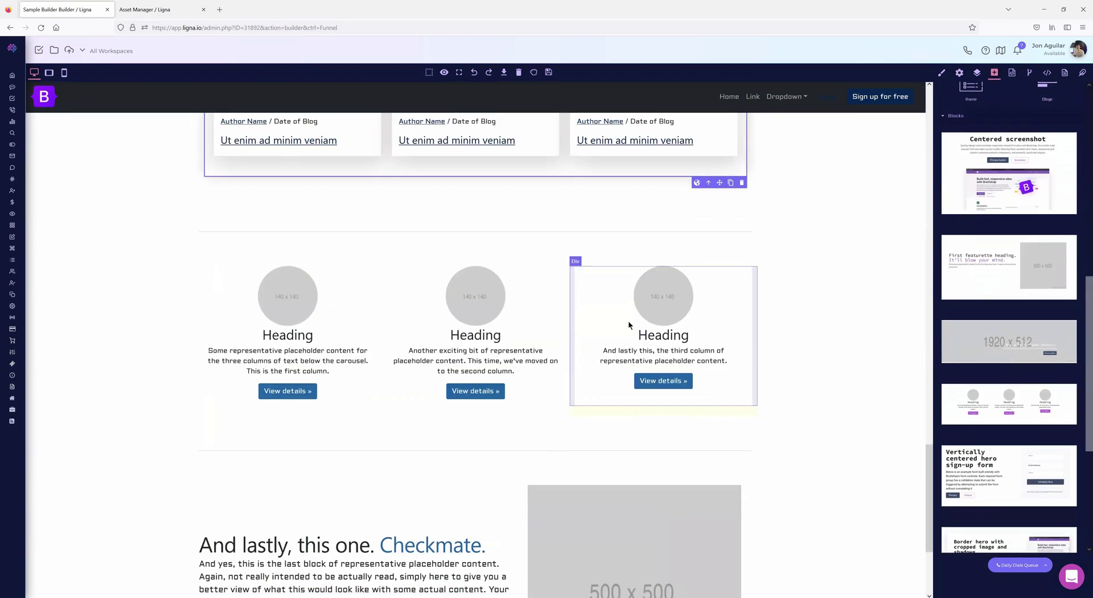
scroll(1036, 336, "down", 4)
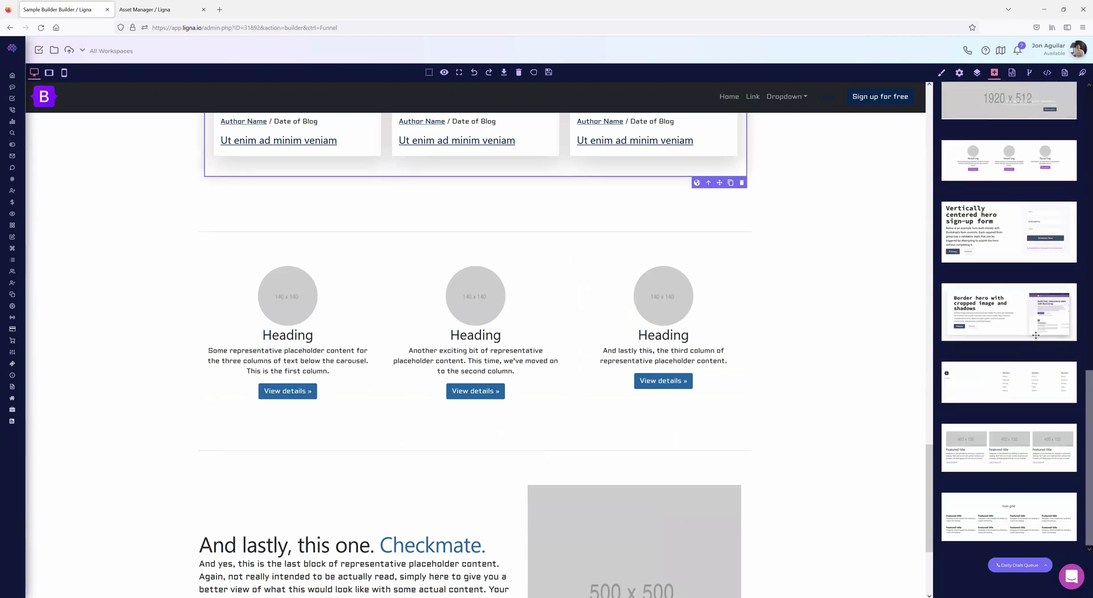
scroll(1036, 335, "up", 10)
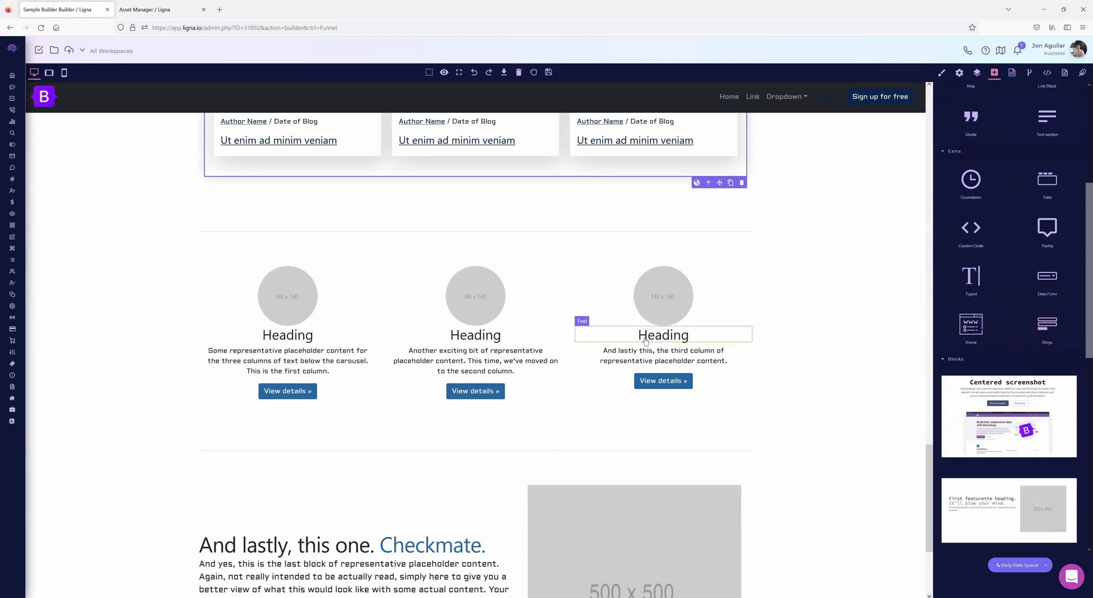
scroll(578, 319, "up", 11)
left_click(41, 27)
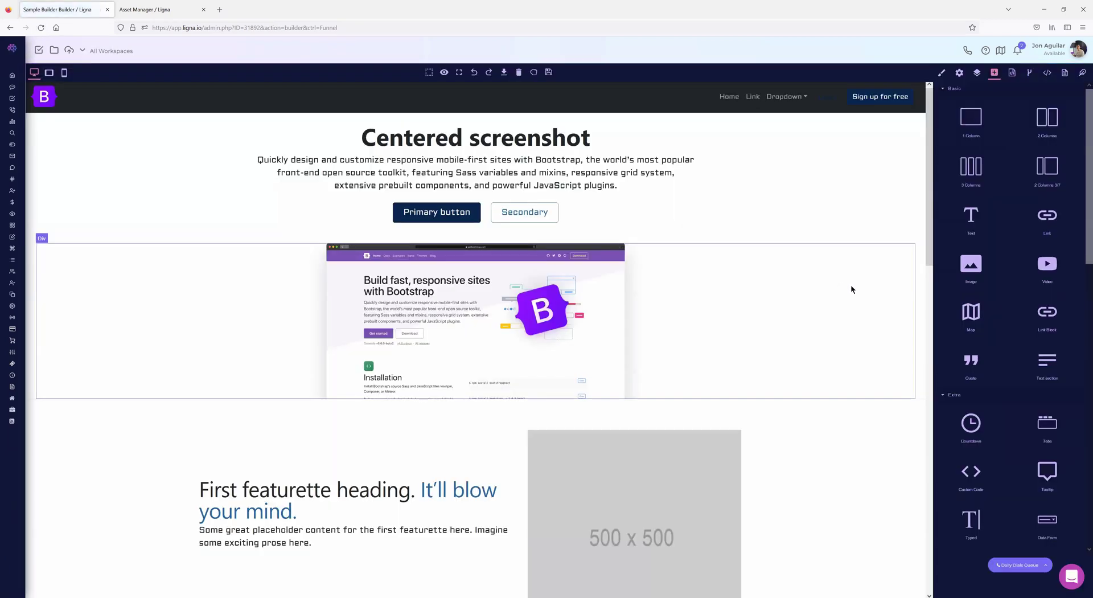
- Add the Centered screenshot block and a featurette block to the page
scroll(824, 282, "down", 4)
scroll(1039, 293, "down", 1)
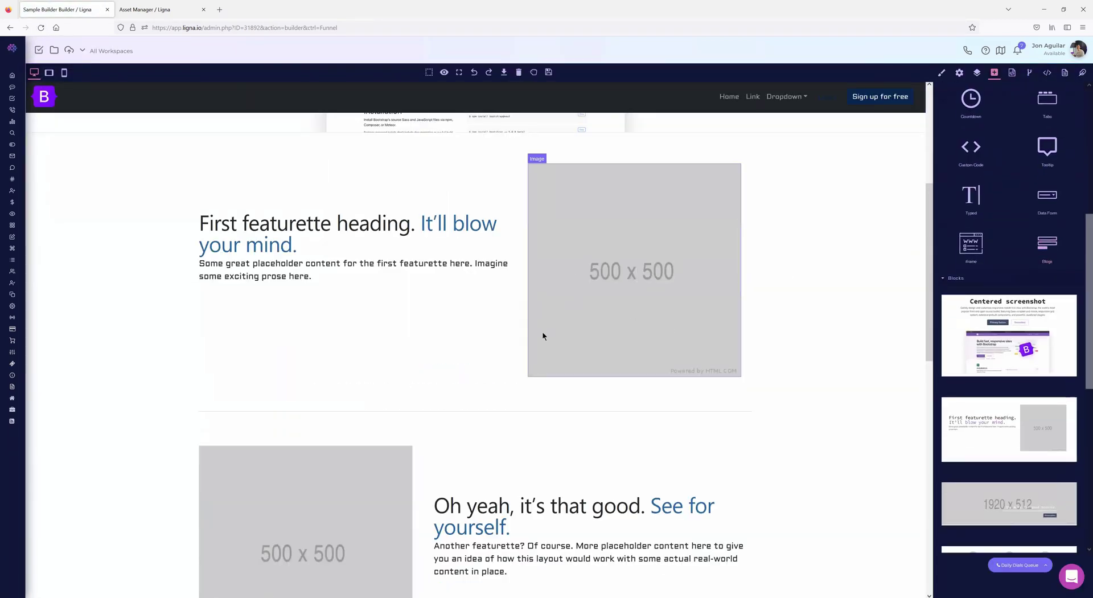
left_click_drag(1000, 320, 449, 414)
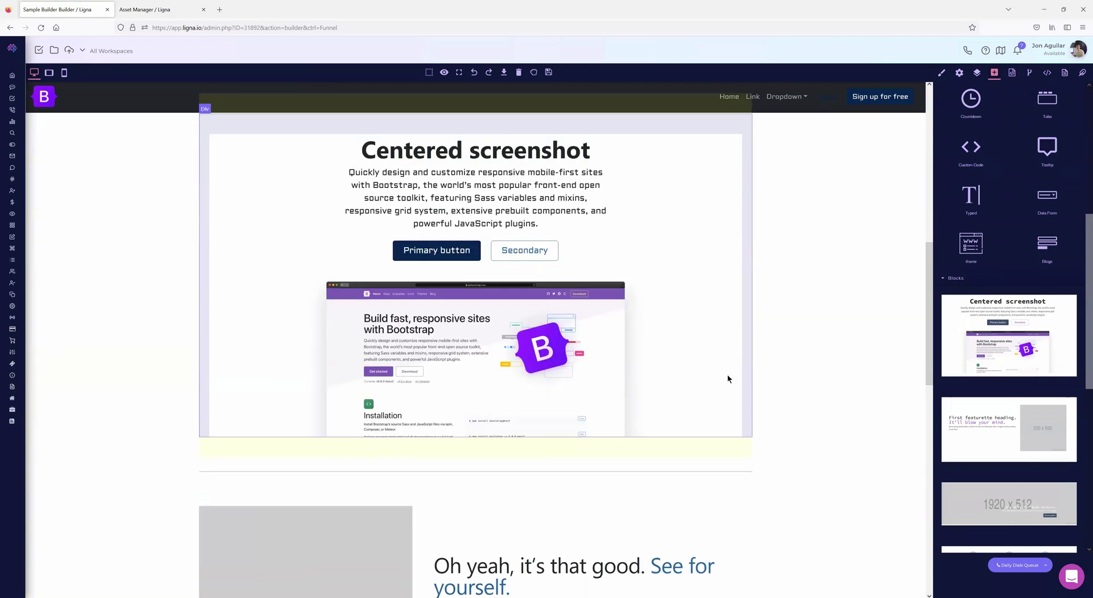
scroll(728, 379, "down", 2)
left_click_drag(479, 377, 435, 354)
scroll(740, 359, "down", 2)
scroll(1008, 429, "down", 2)
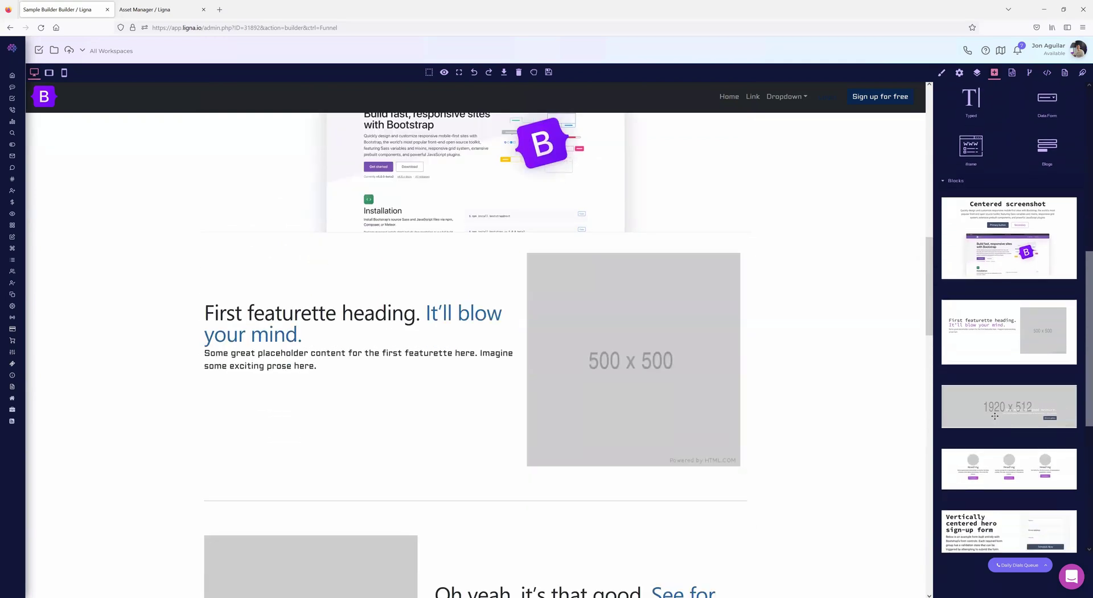
- Add an image carousel below the first featurette with fb-ad-3.png on its slide
left_click_drag(445, 487, 409, 493)
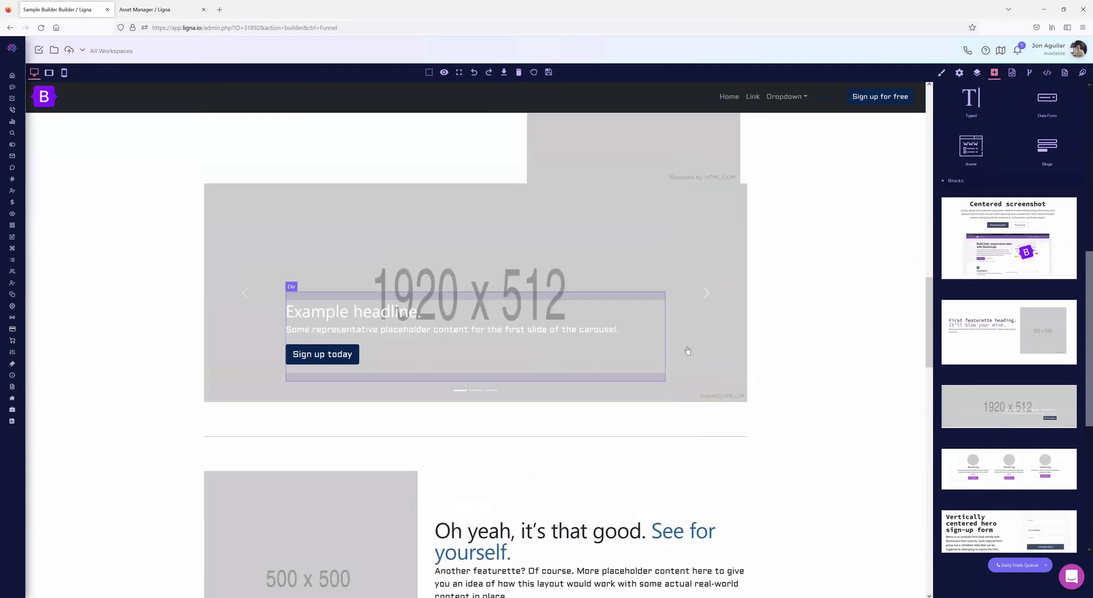
double_click(459, 258)
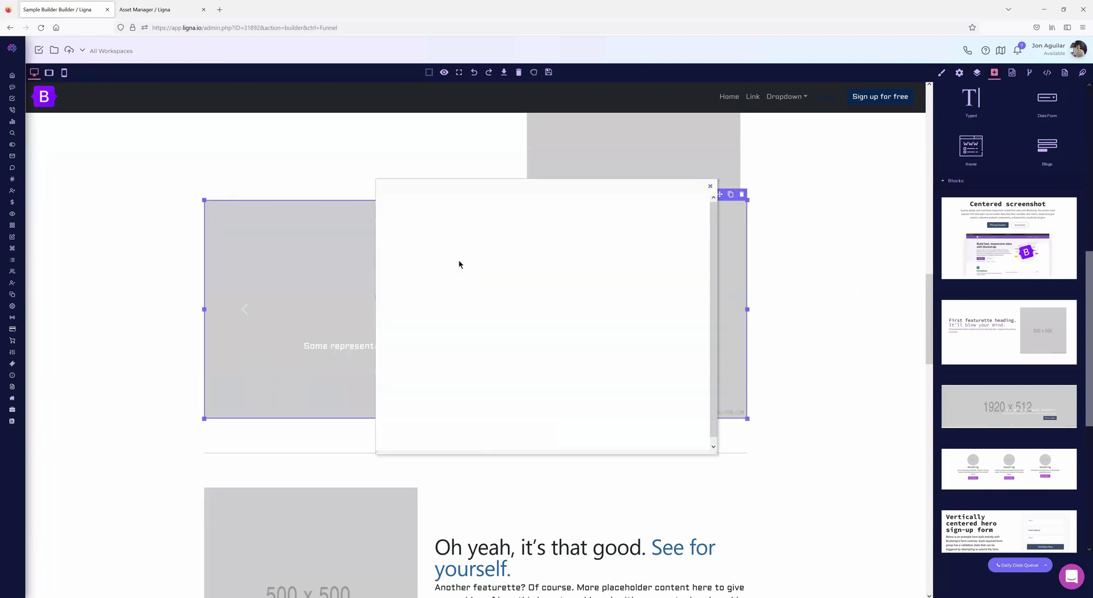
left_click(572, 315)
left_click(399, 205)
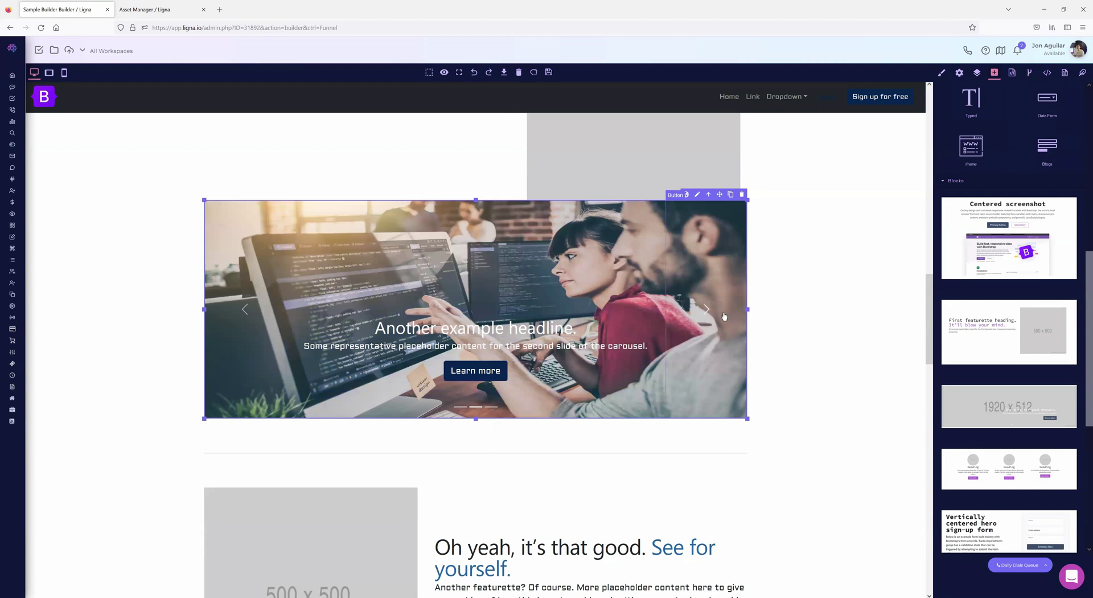
left_click(706, 310)
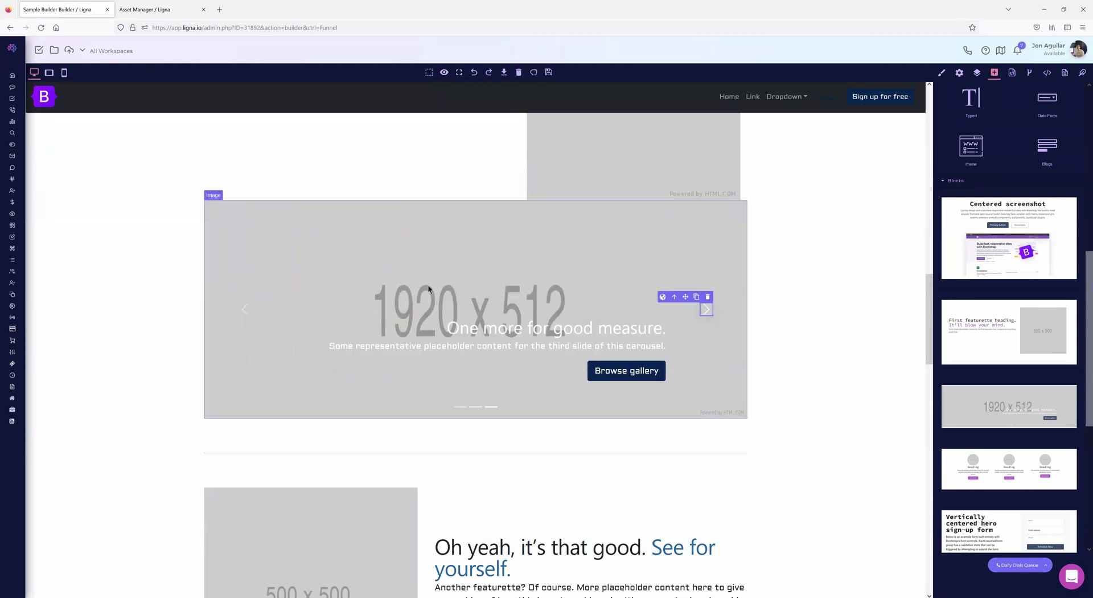
- Add the sign-up form block below the Heading columns
scroll(989, 415, "down", 1)
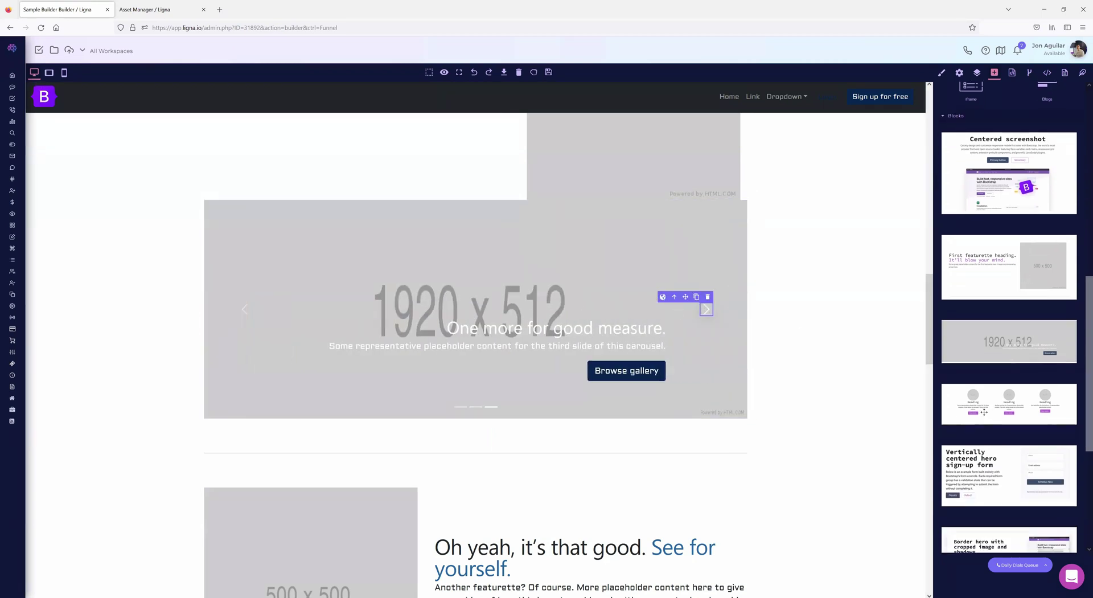
scroll(549, 406, "down", 3)
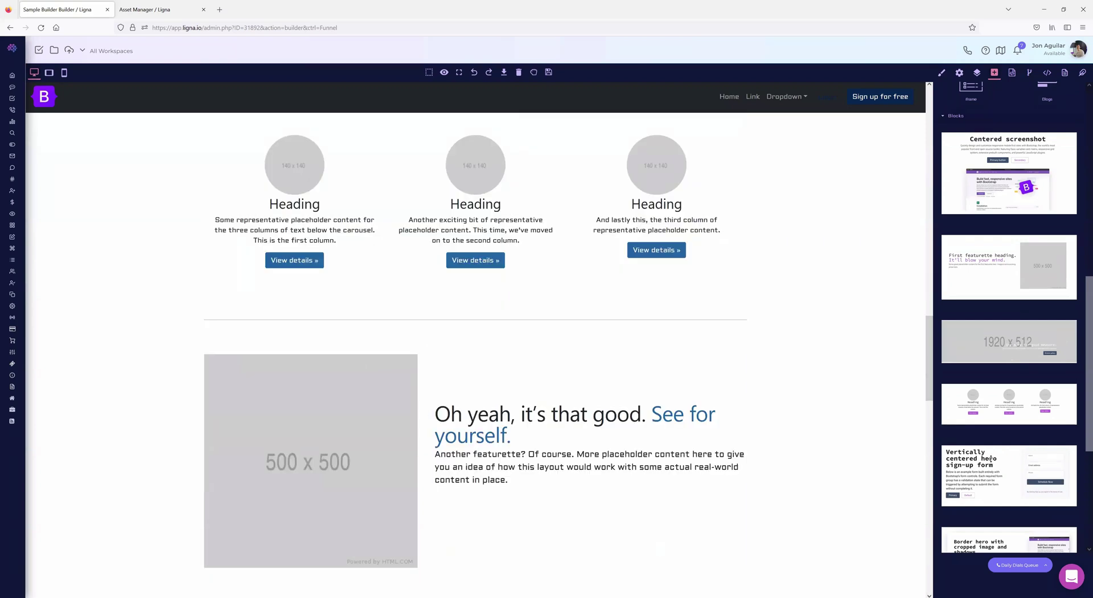
left_click_drag(380, 294, 382, 301)
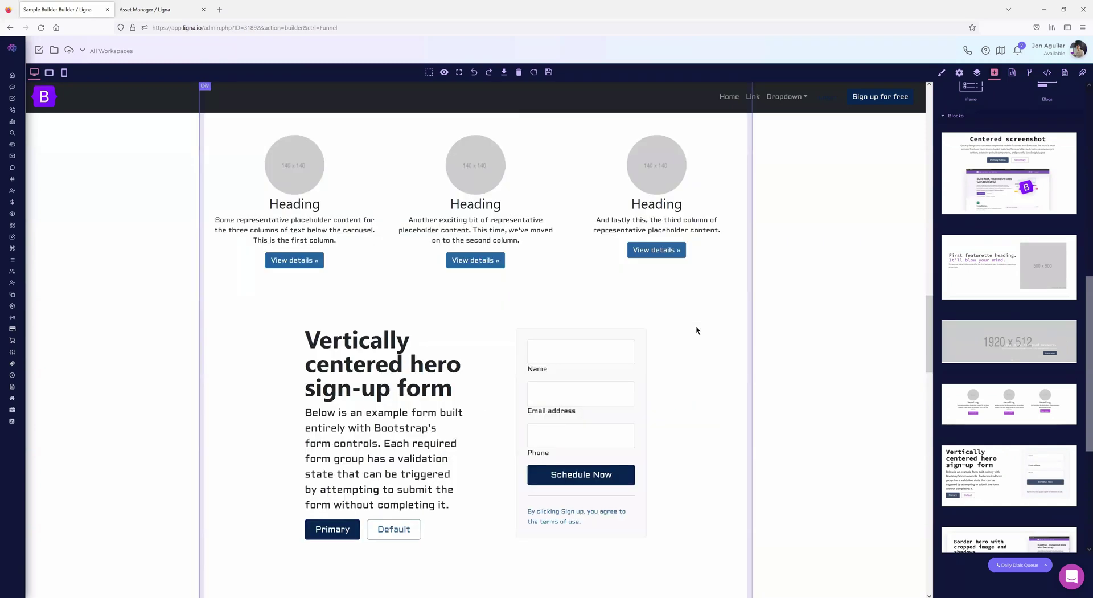
scroll(737, 381, "up", 10)
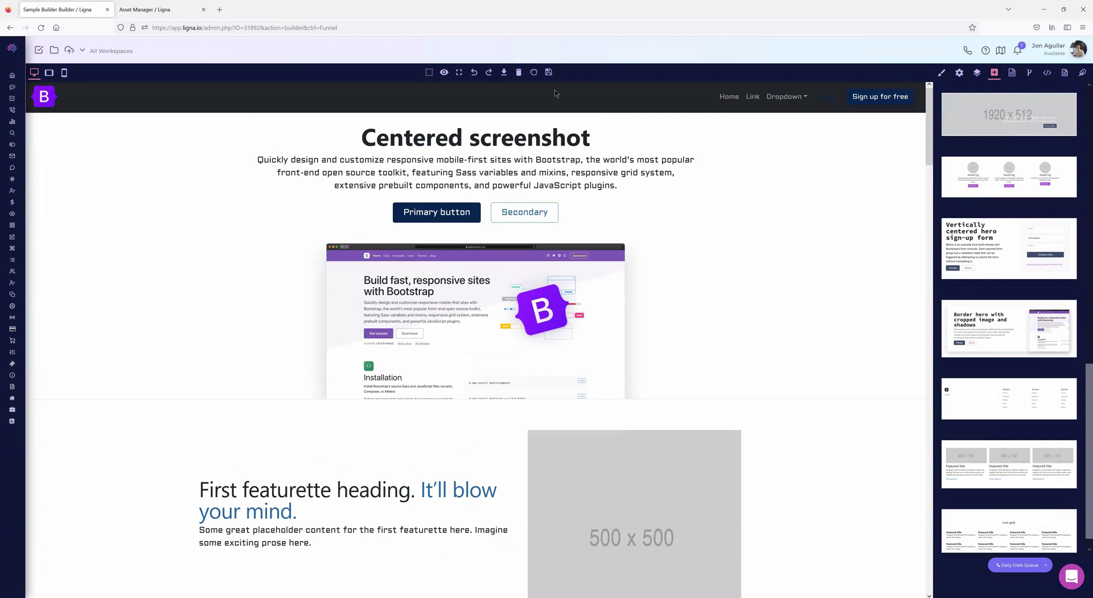
scroll(1054, 309, "up", 6)
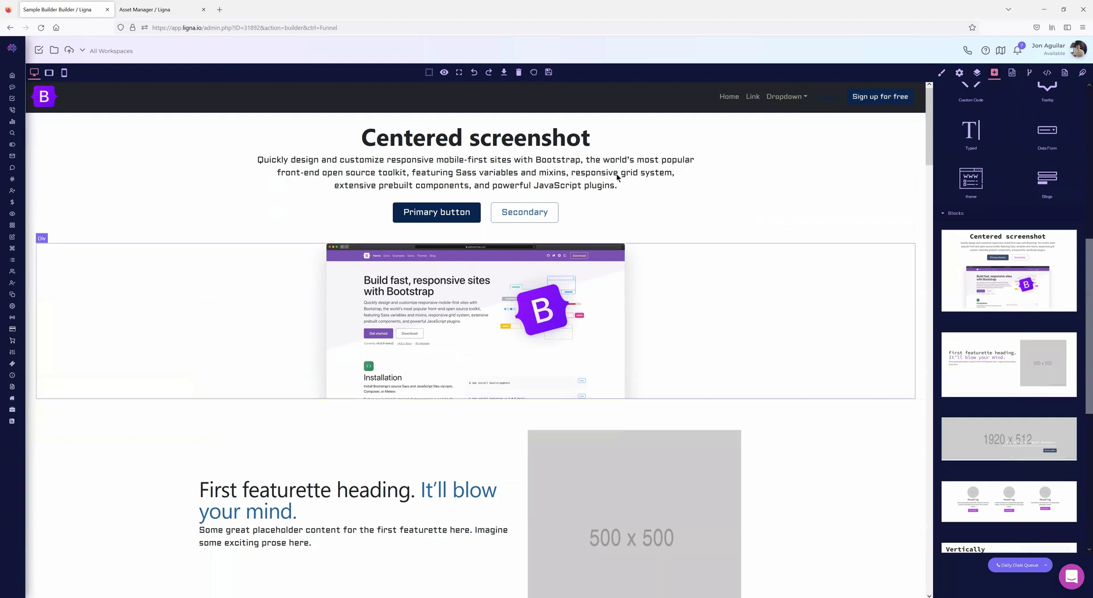
scroll(1015, 416, "down", 4)
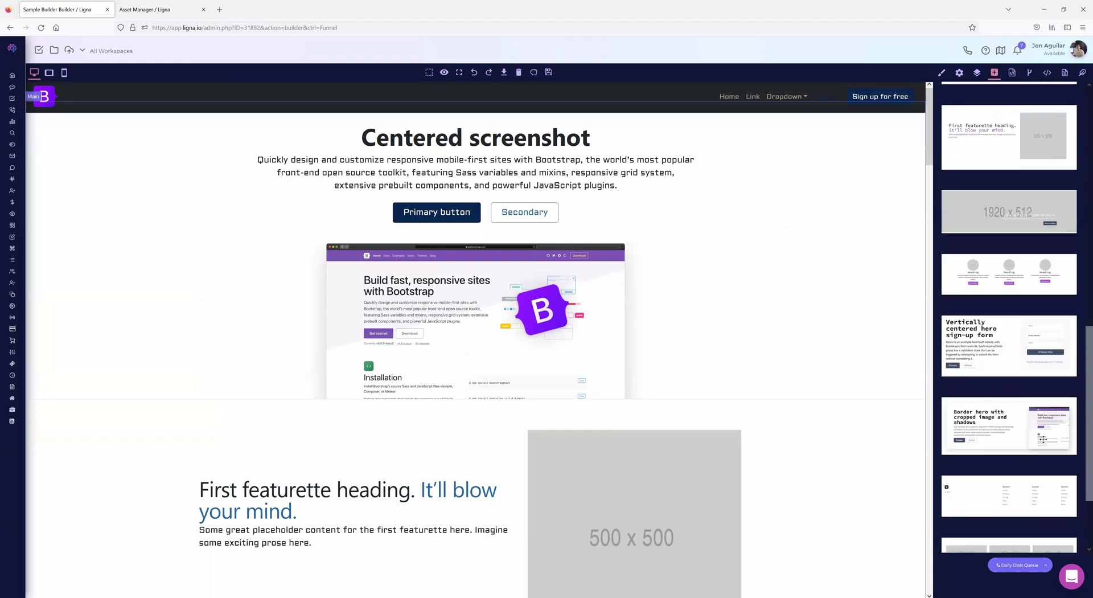
scroll(1043, 439, "up", 6)
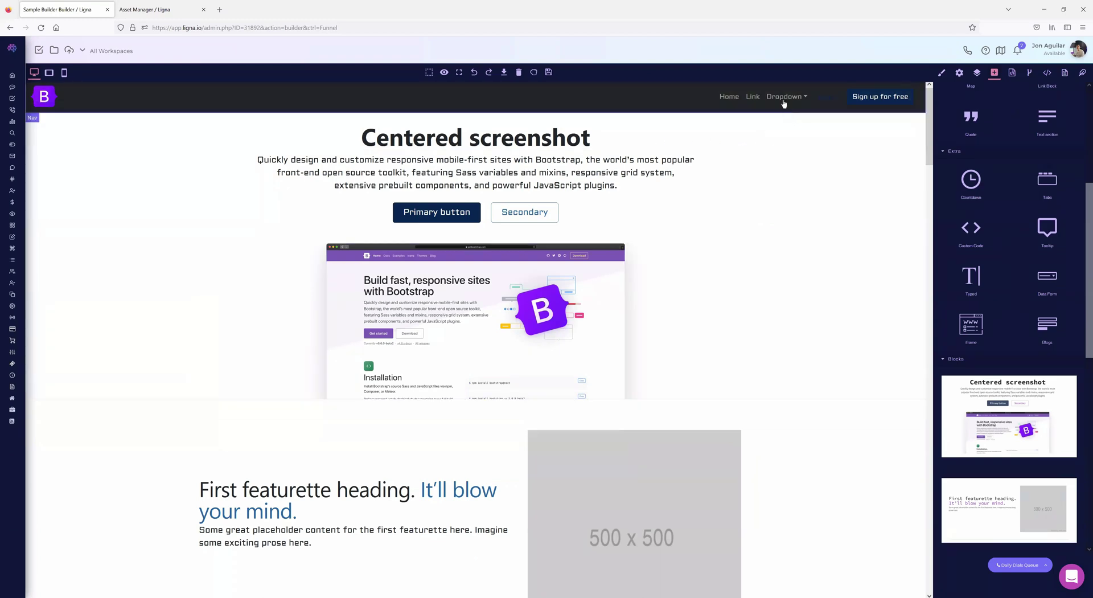
- Select the navbar's Home link and view its Title, Href and Target settings
left_click(728, 97)
left_click(960, 73)
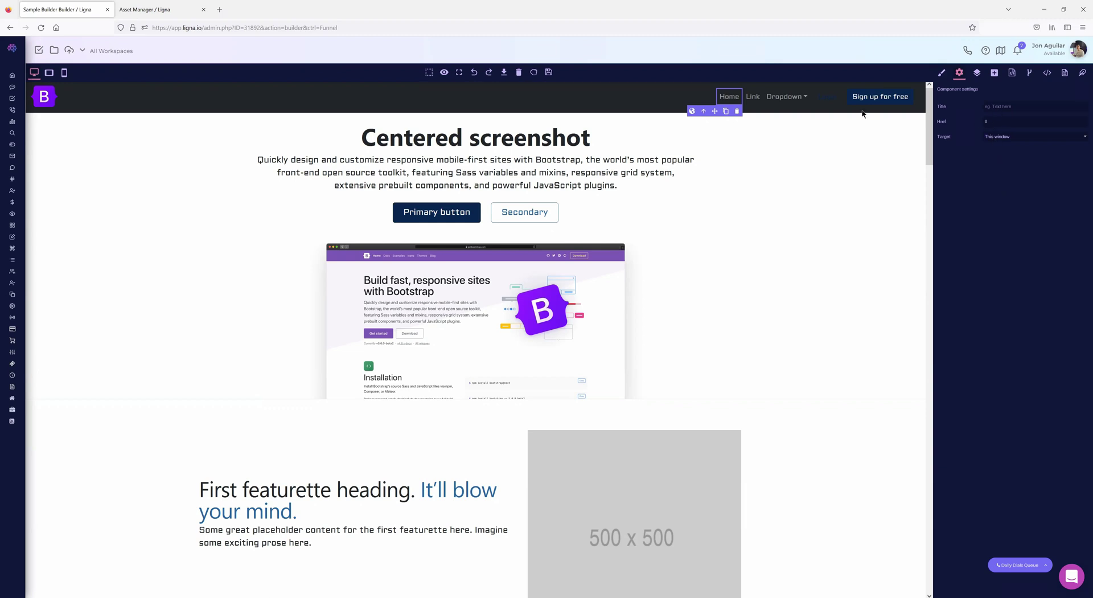
left_click(759, 103)
left_click(730, 98)
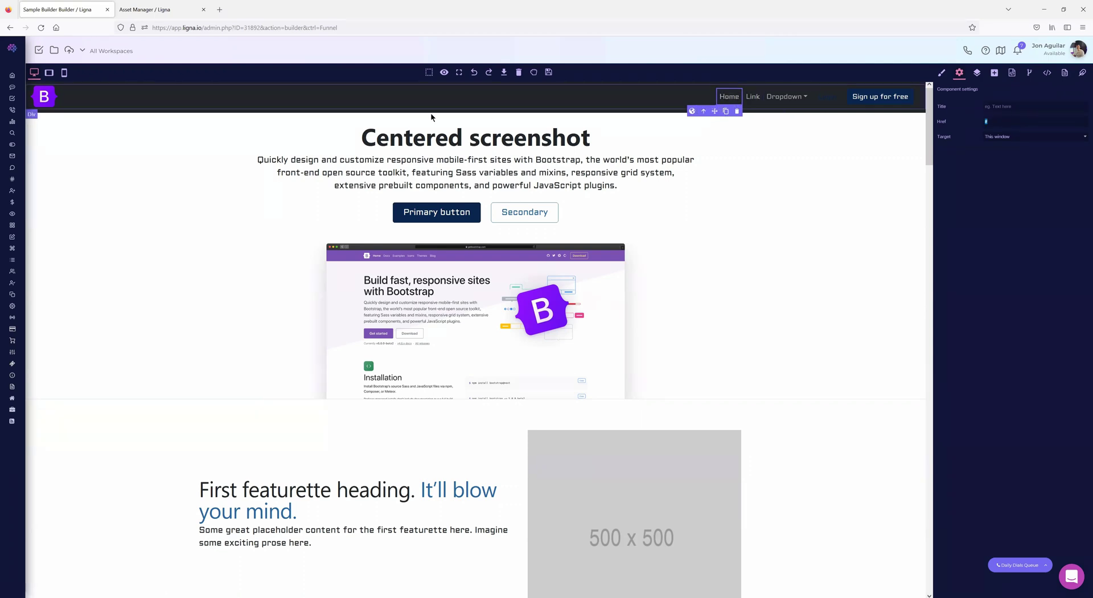
- Show the funnel's pages list and open Home's Pages view in a second tab
left_click(1064, 73)
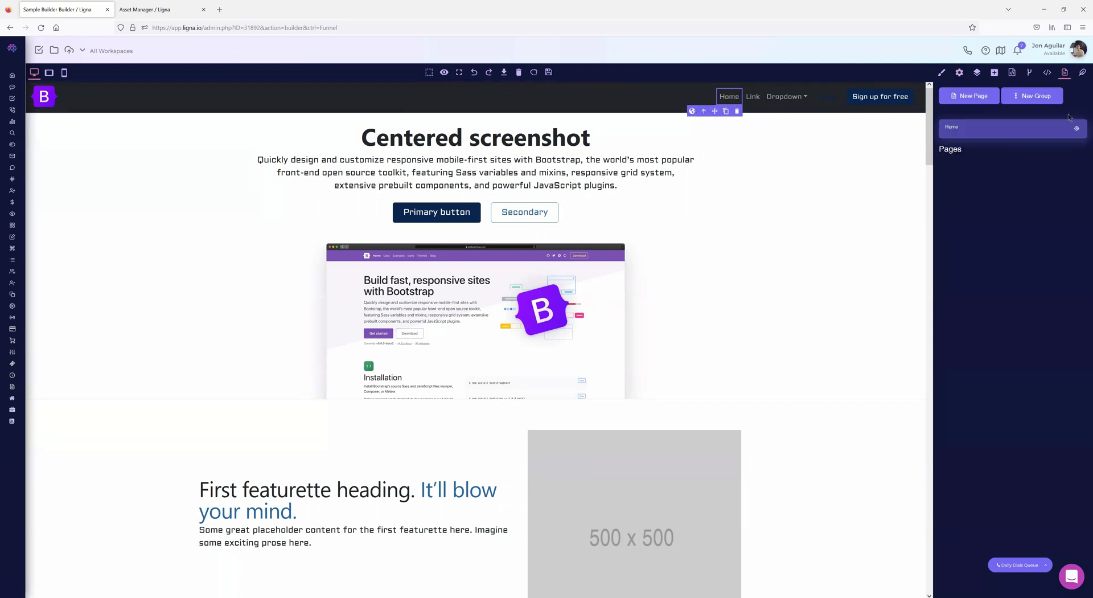
middle_click(1077, 130)
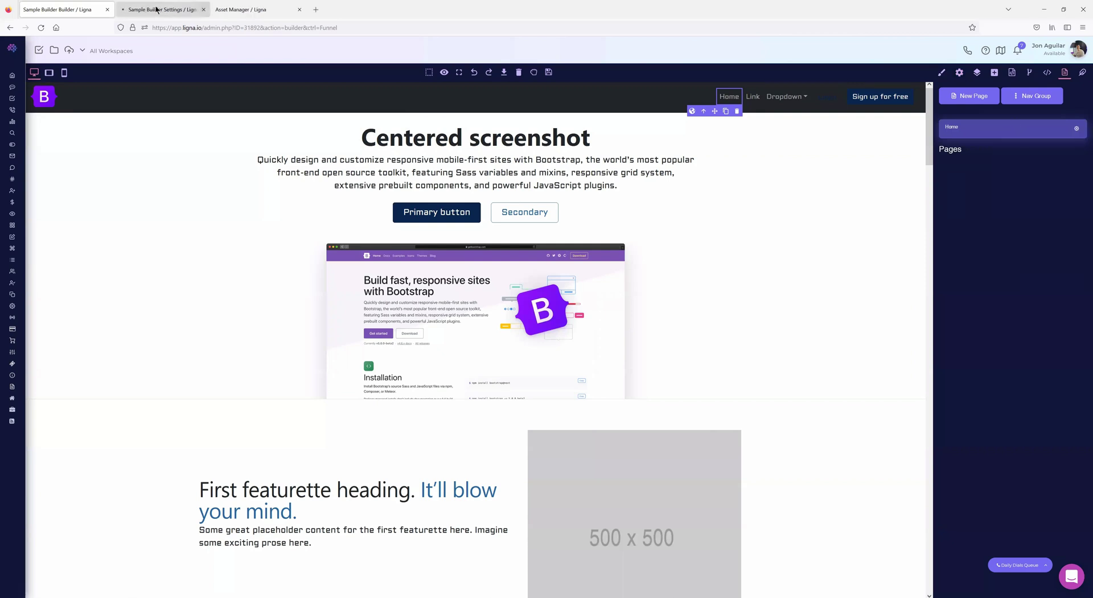
left_click(158, 9)
left_click(133, 92)
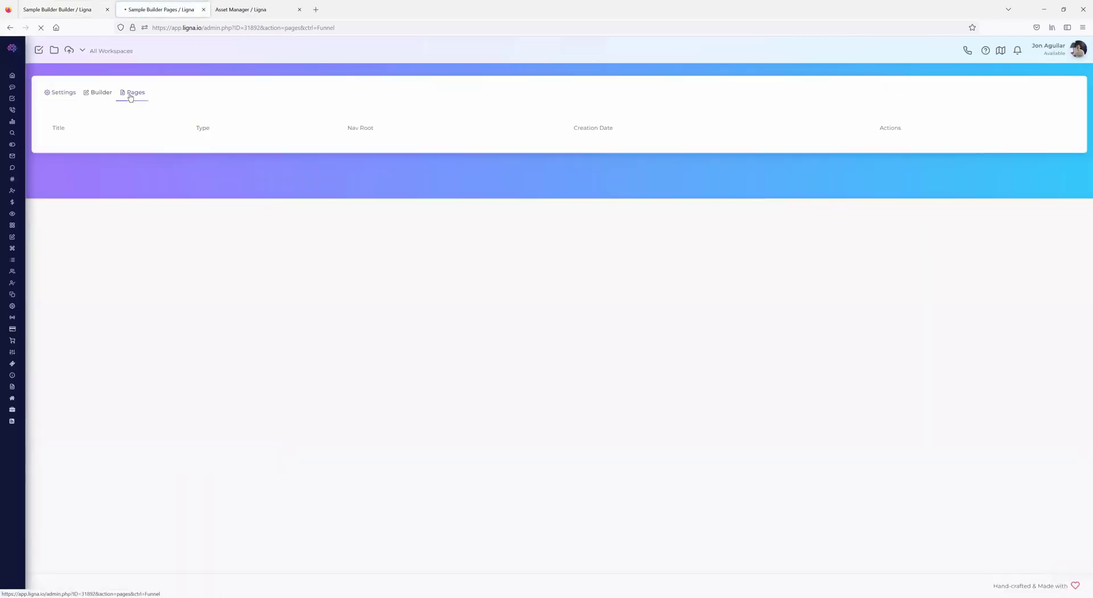
left_click(79, 10)
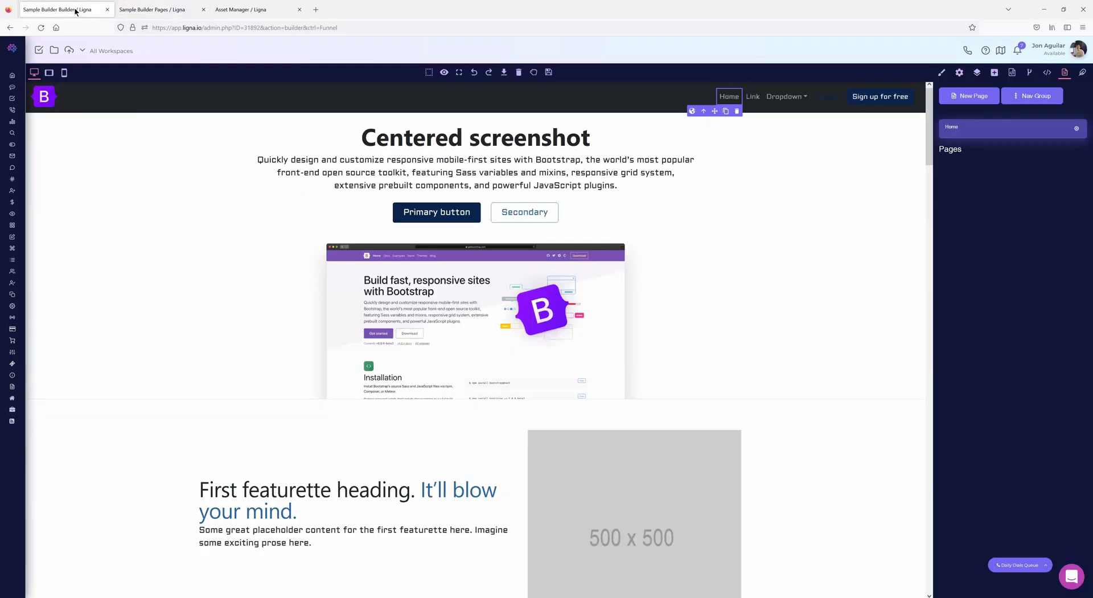
- Start a new page, cancel the form, and return to the pages list
left_click(971, 97)
left_click(649, 53)
left_click(994, 72)
left_click(1065, 74)
- Start a new navigation group, look over its parent groups, then cancel it
left_click(1032, 98)
left_click(533, 83)
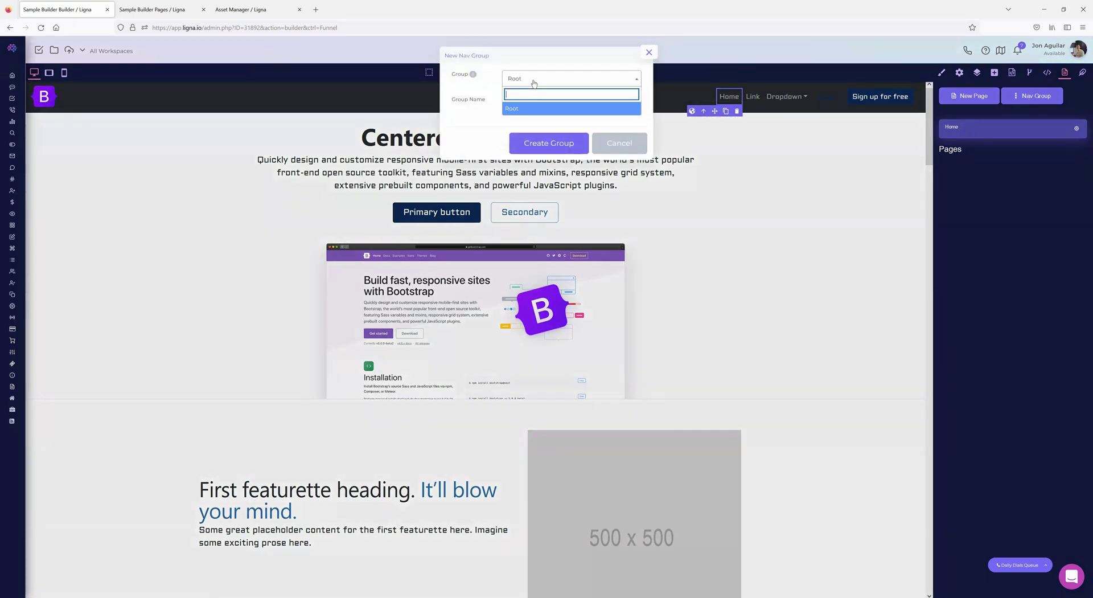
left_click(487, 118)
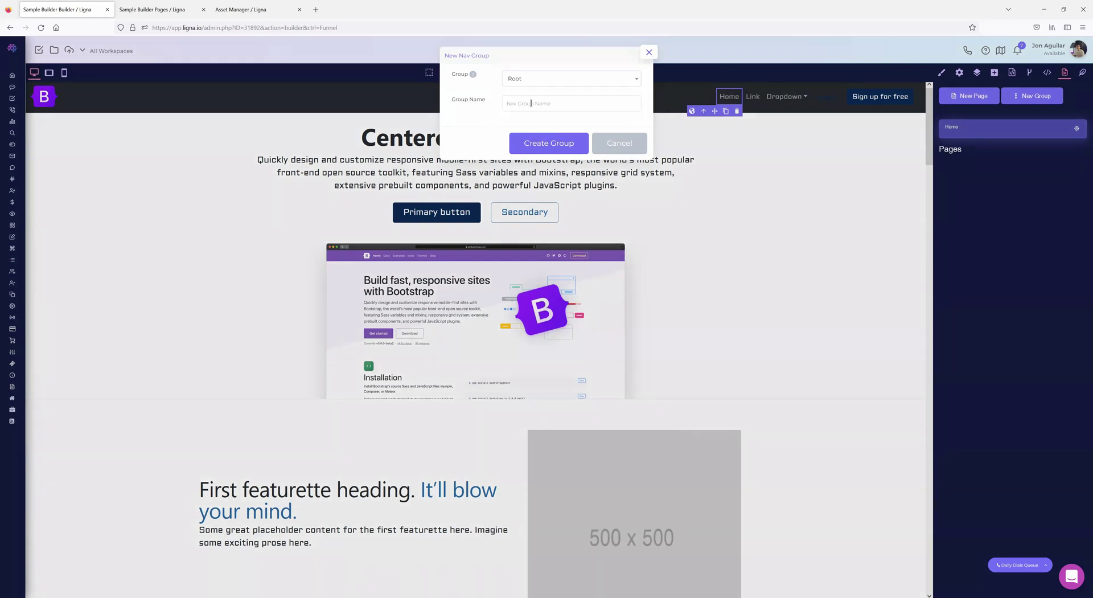
left_click(648, 51)
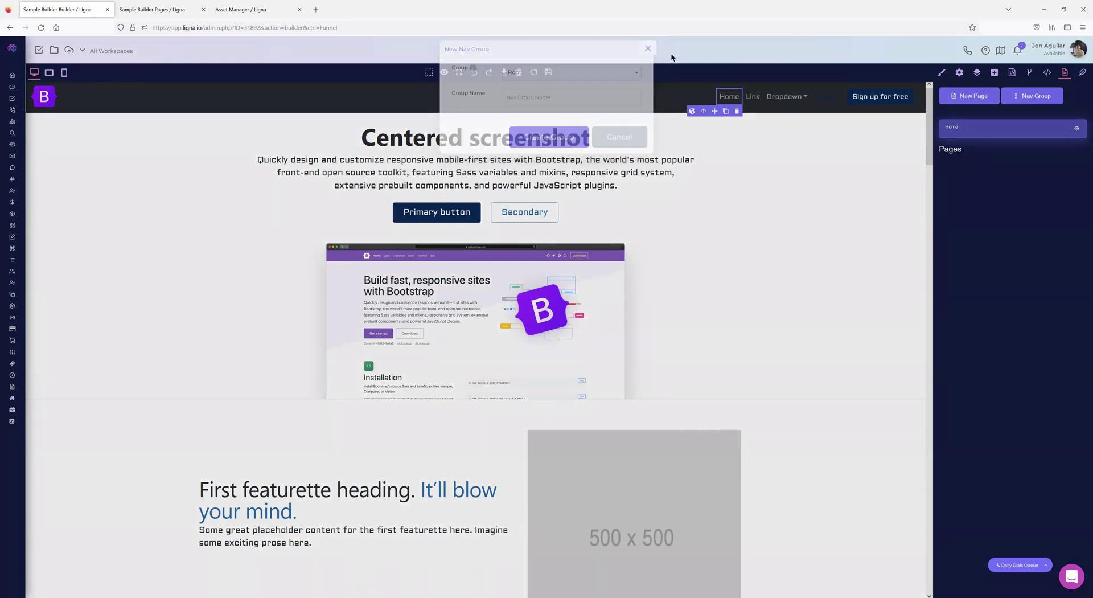
- Create 'Test Page' in the Root group from the Home template
left_click(966, 95)
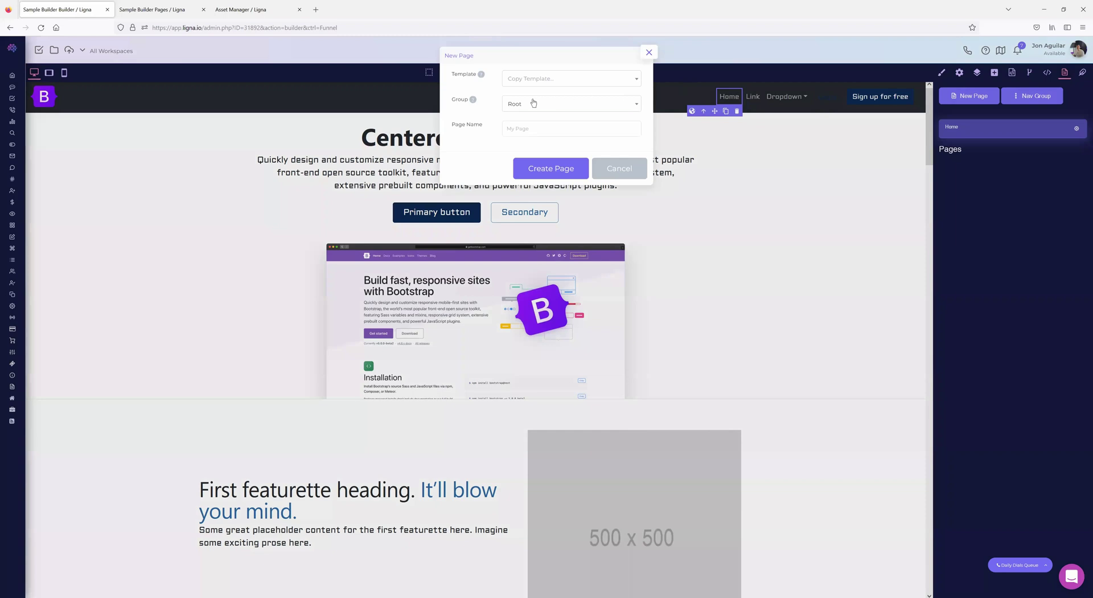
left_click(533, 104)
left_click(479, 114)
left_click(529, 87)
left_click(522, 111)
left_click(640, 134)
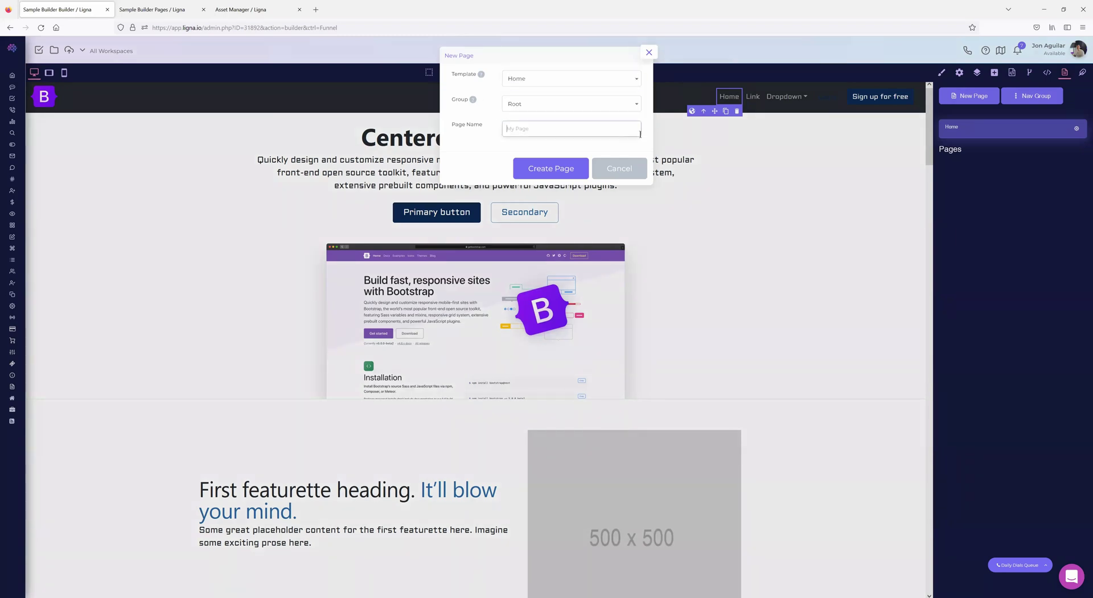
type("Test Page")
left_click(555, 169)
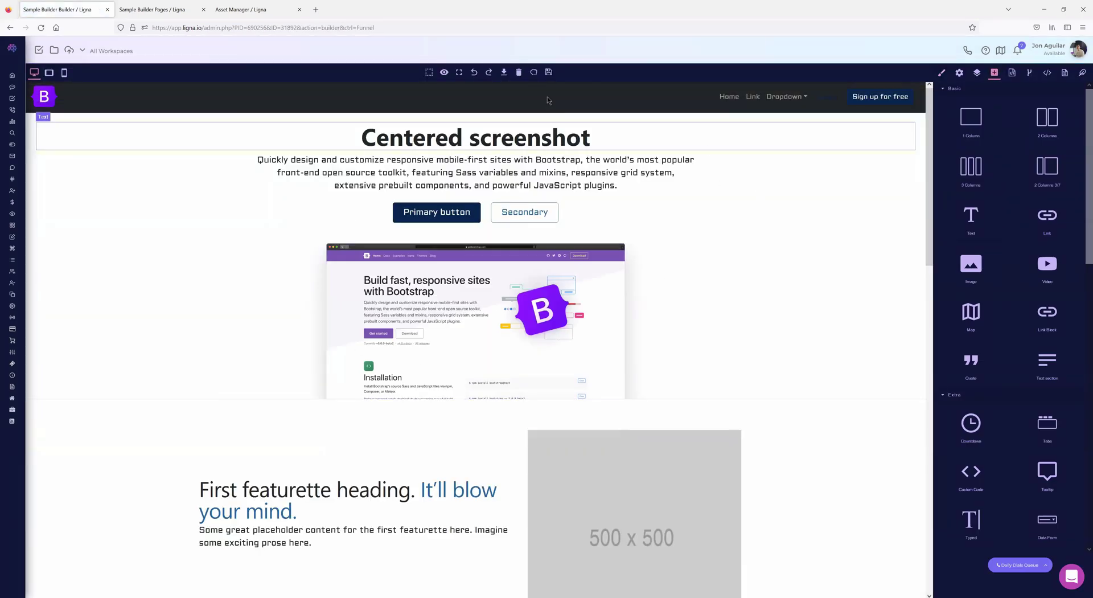
- Cancel a canvas clear, then refresh the Pages list and open Test Page's details
left_click(518, 74)
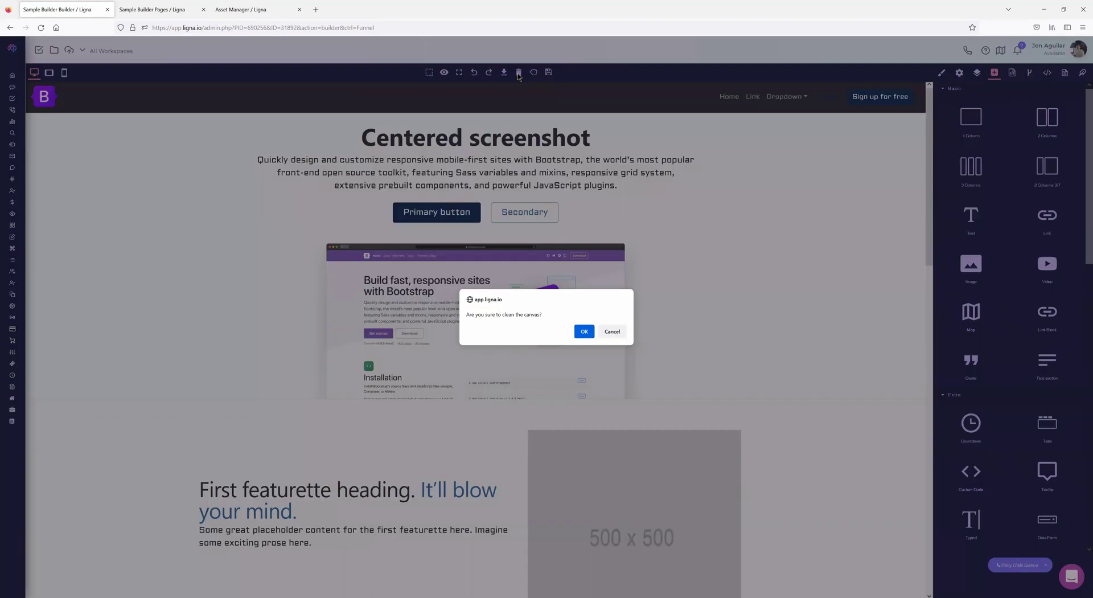
left_click(613, 330)
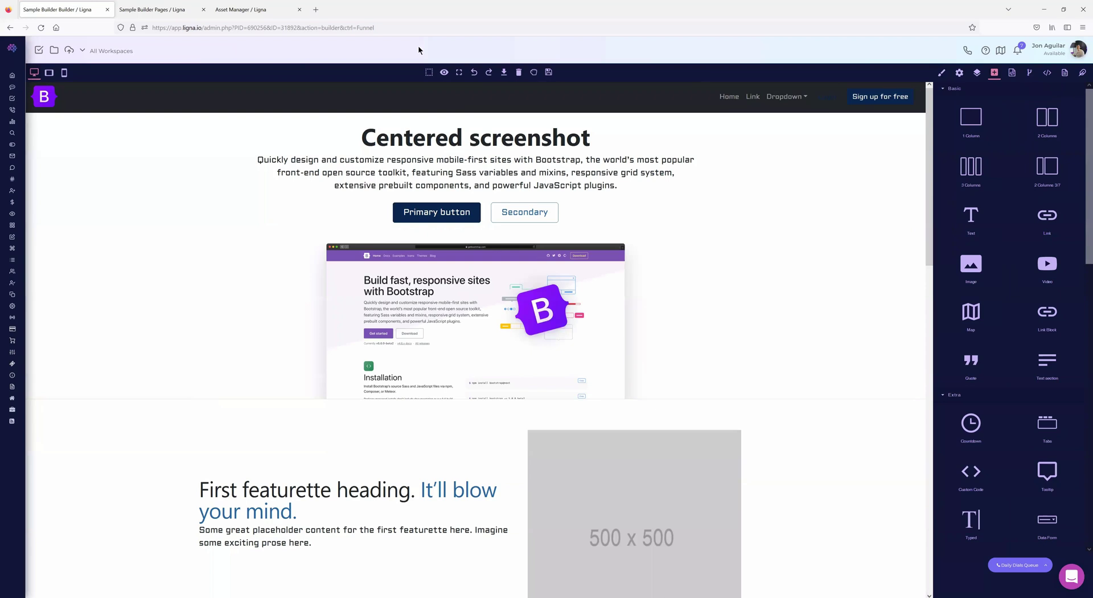
left_click(155, 10)
left_click(41, 27)
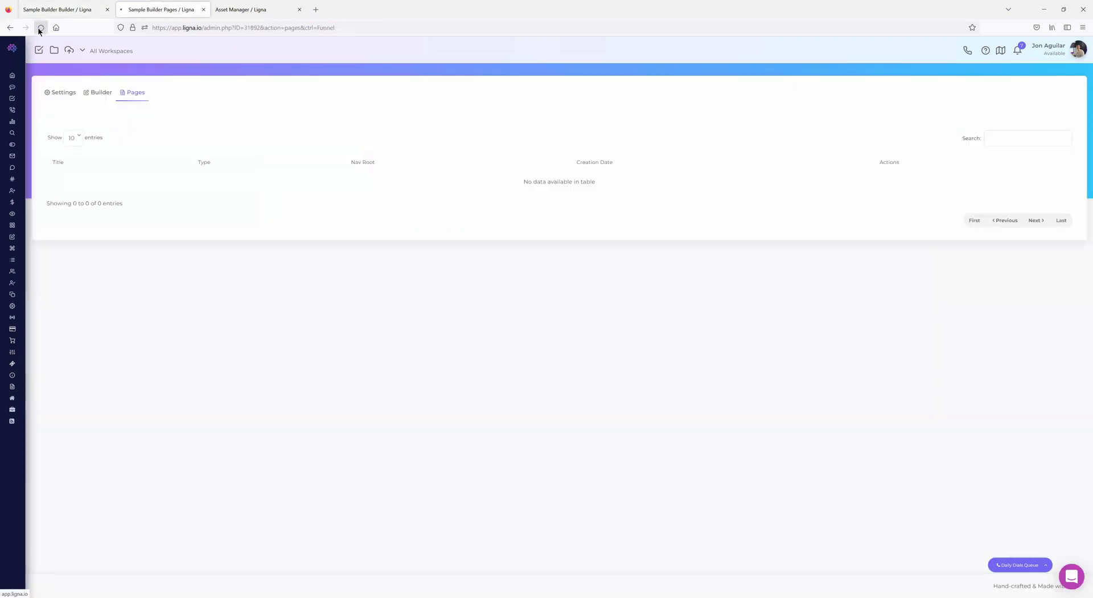
left_click(72, 183)
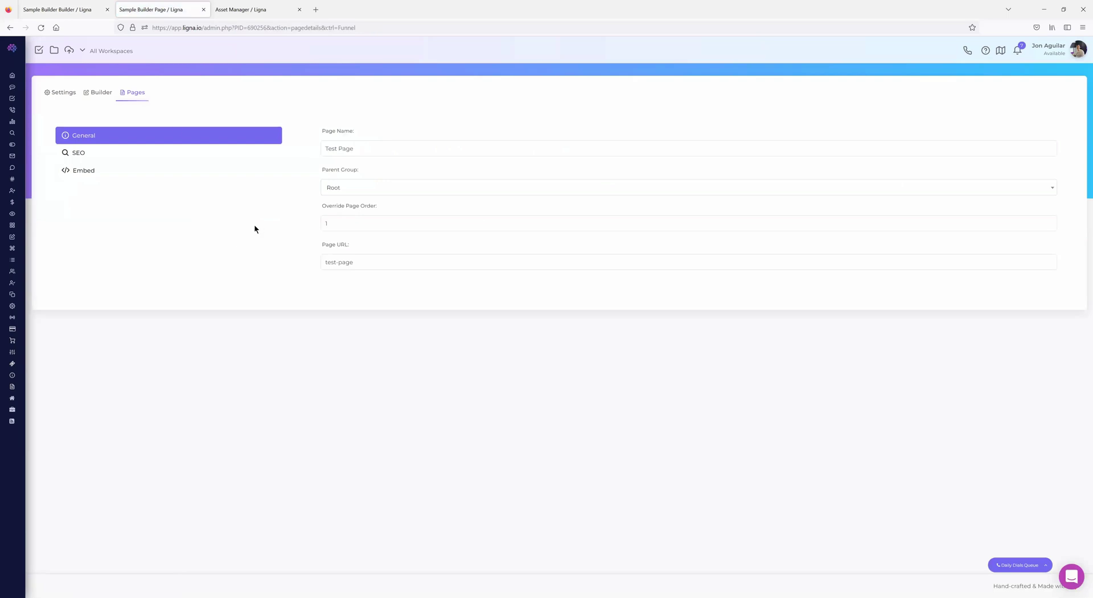
- Review Test Page's Embed, SEO and General settings and select its test-page URL
left_click(80, 172)
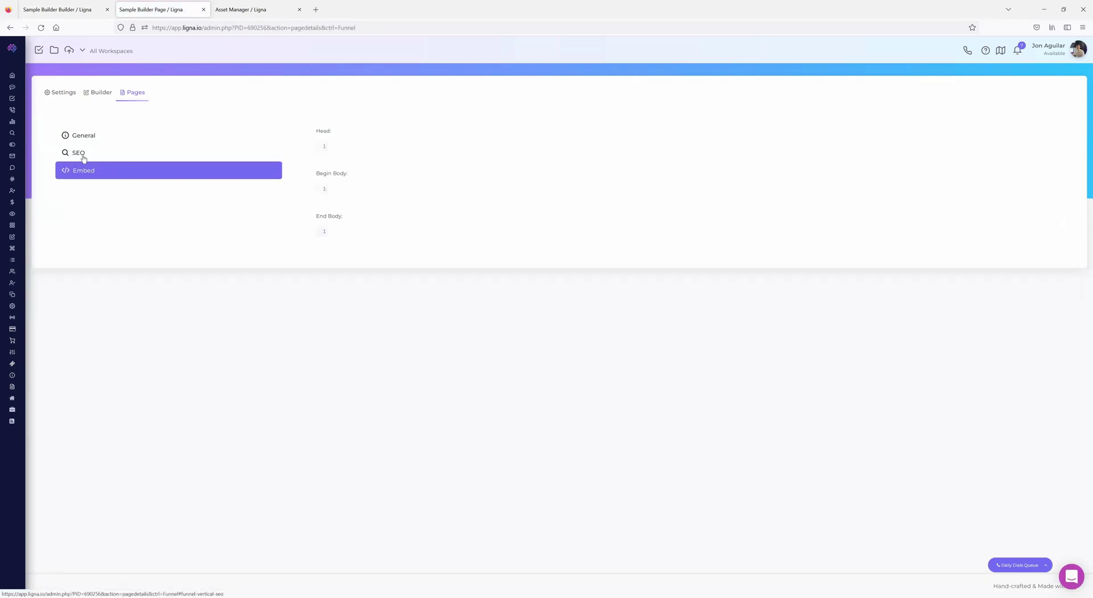
left_click(84, 158)
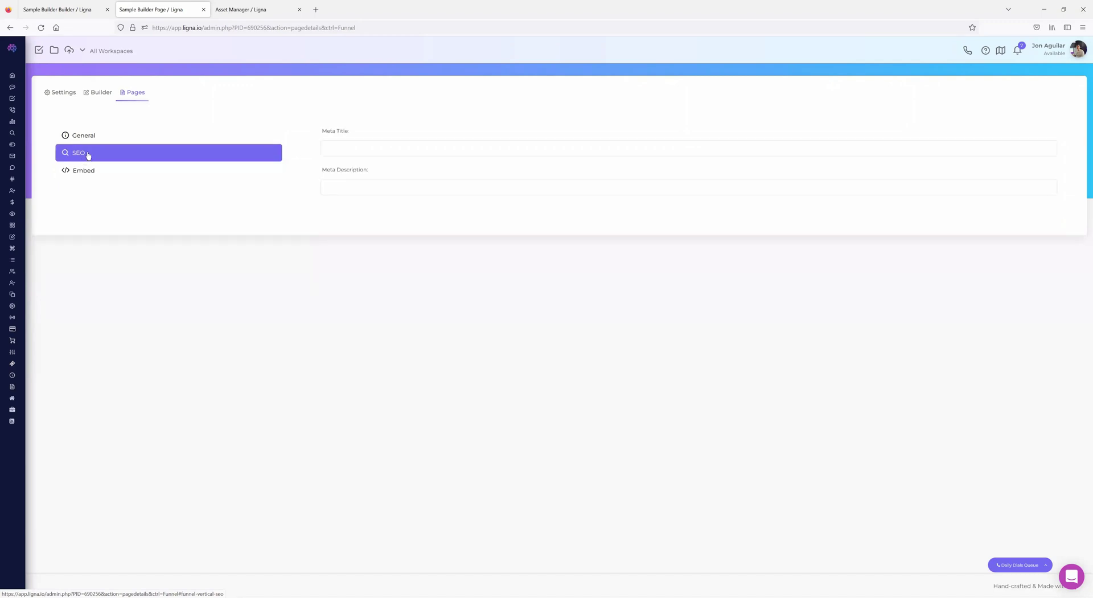
left_click(90, 140)
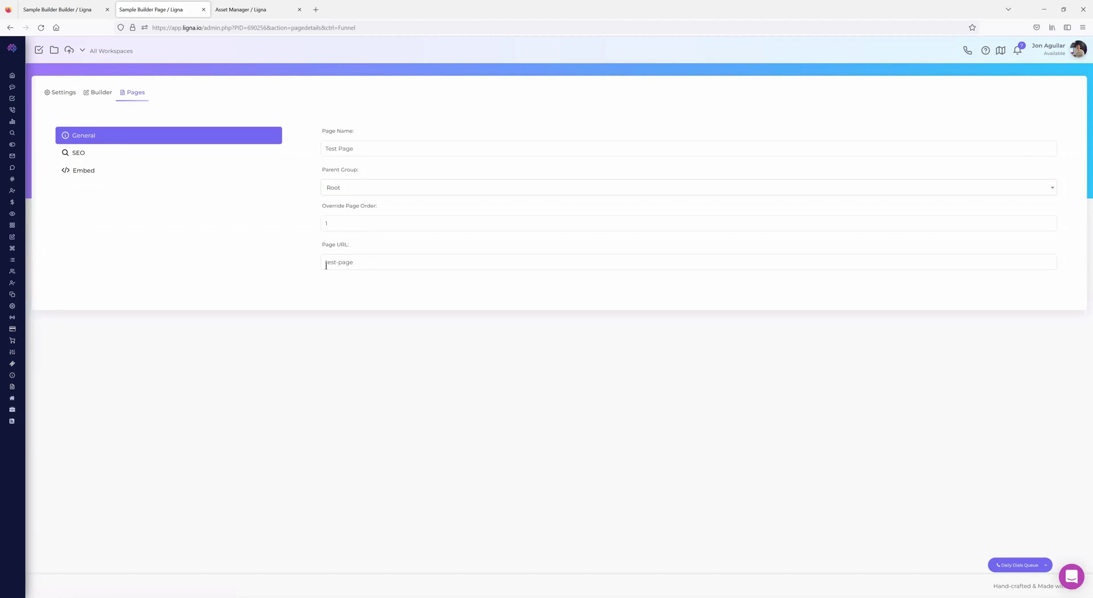
key("ctrl+a")
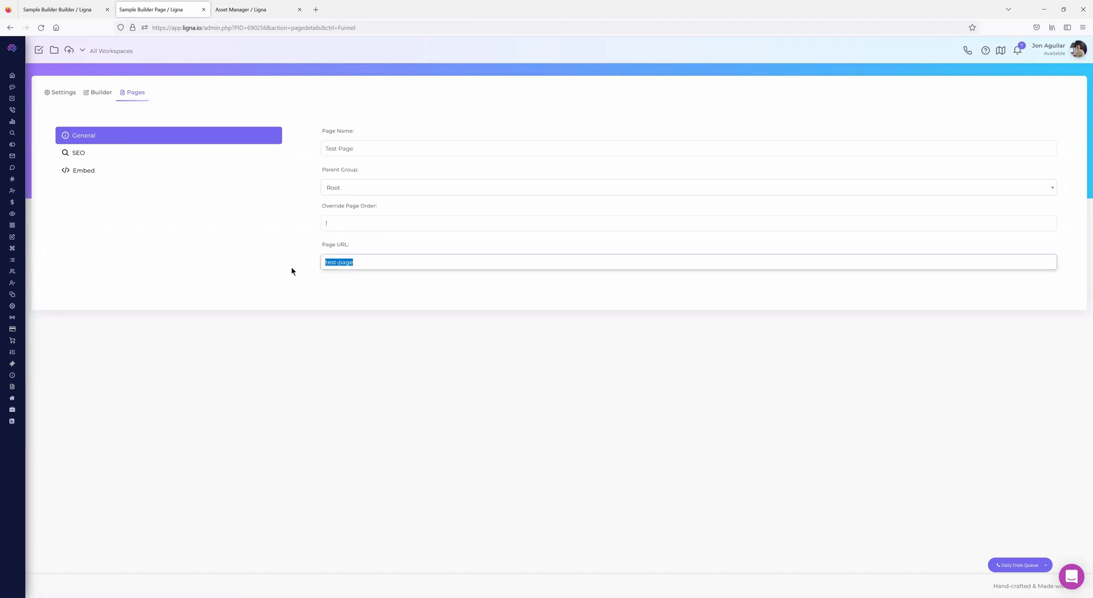
left_click(85, 10)
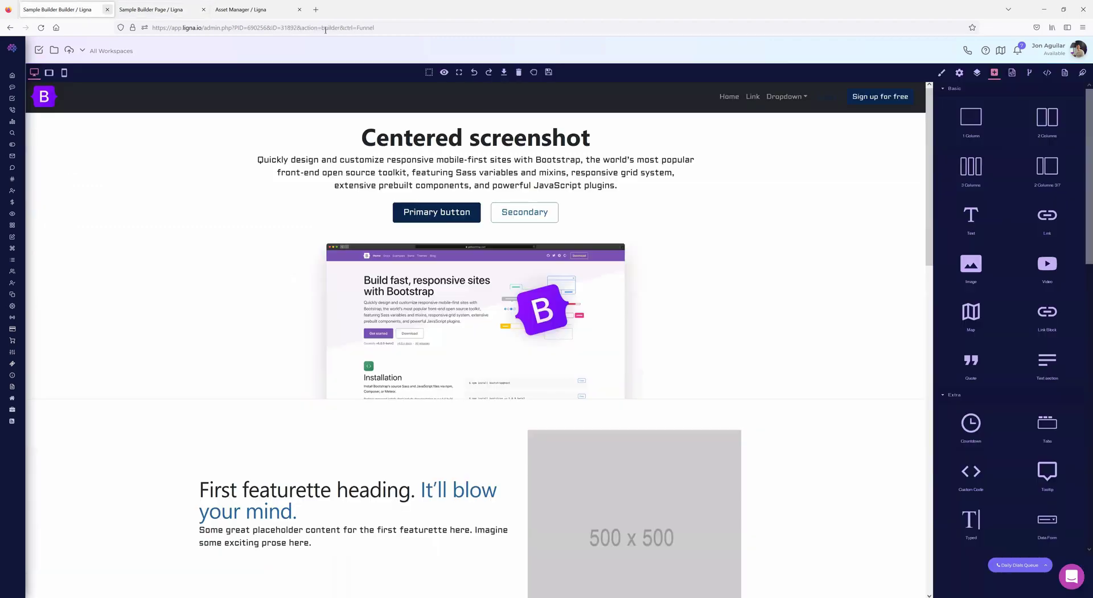
- Clear the navbar Link's title and paste /test-page/ as its Href
left_click(751, 98)
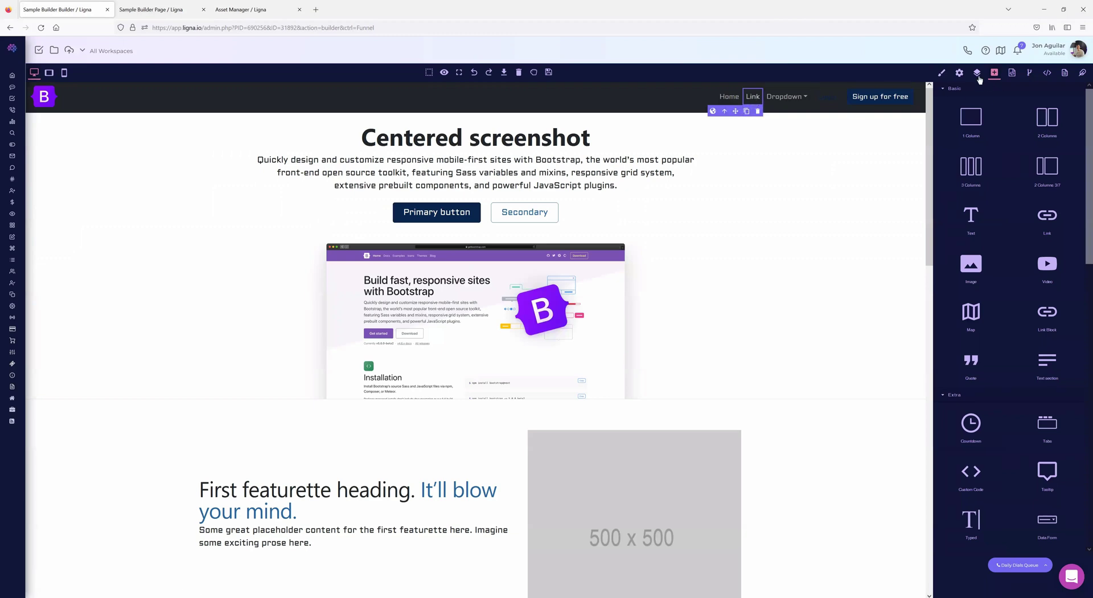
left_click(959, 74)
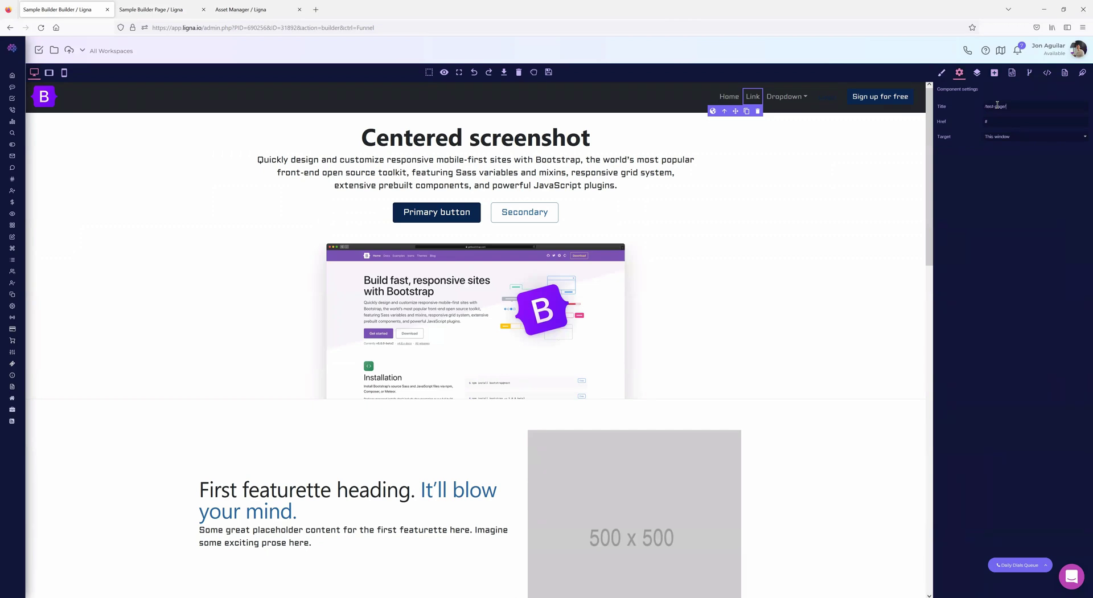
left_click_drag(1013, 106, 948, 109)
key("ctrl+c")
key("BackSpace")
double_click(996, 123)
key("ctrl+v")
- Recheck the uploaded images and Test Page settings, then select the navbar's Home link
left_click(234, 10)
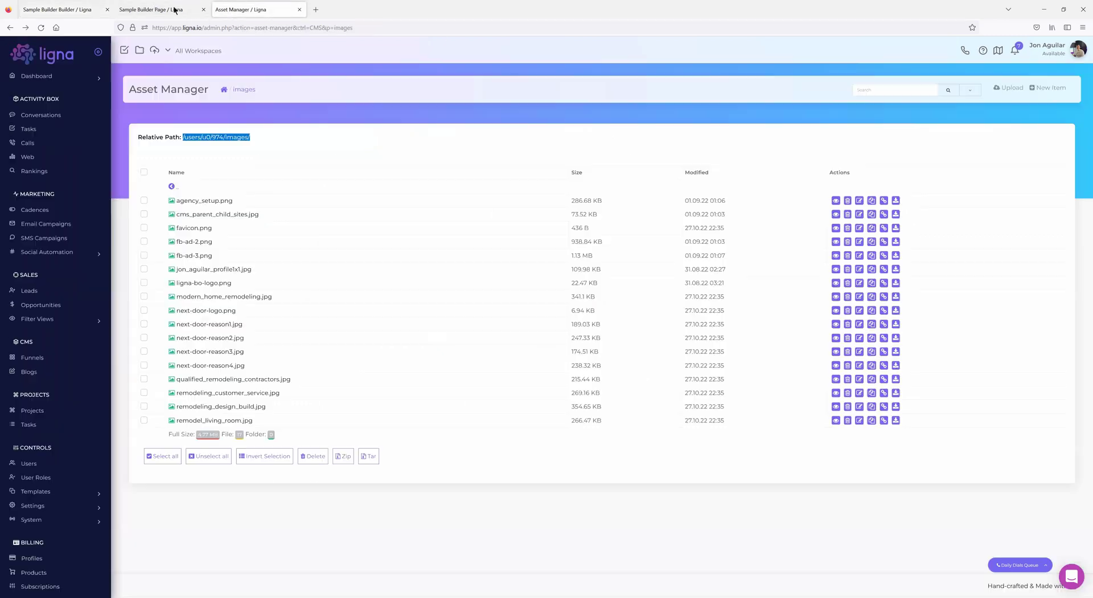
left_click(175, 10)
left_click(62, 10)
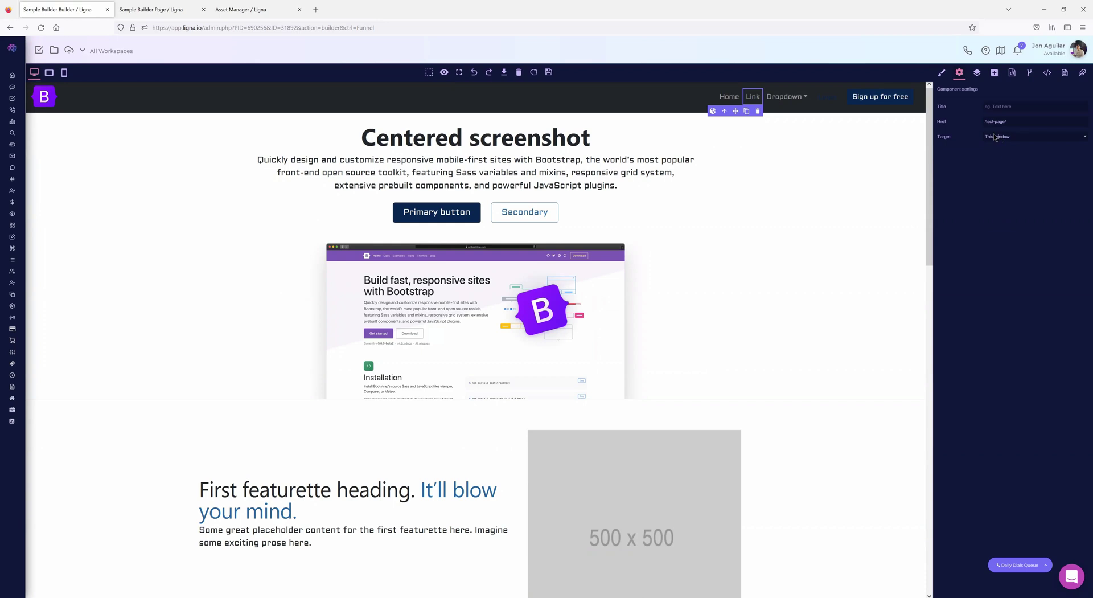
left_click(730, 98)
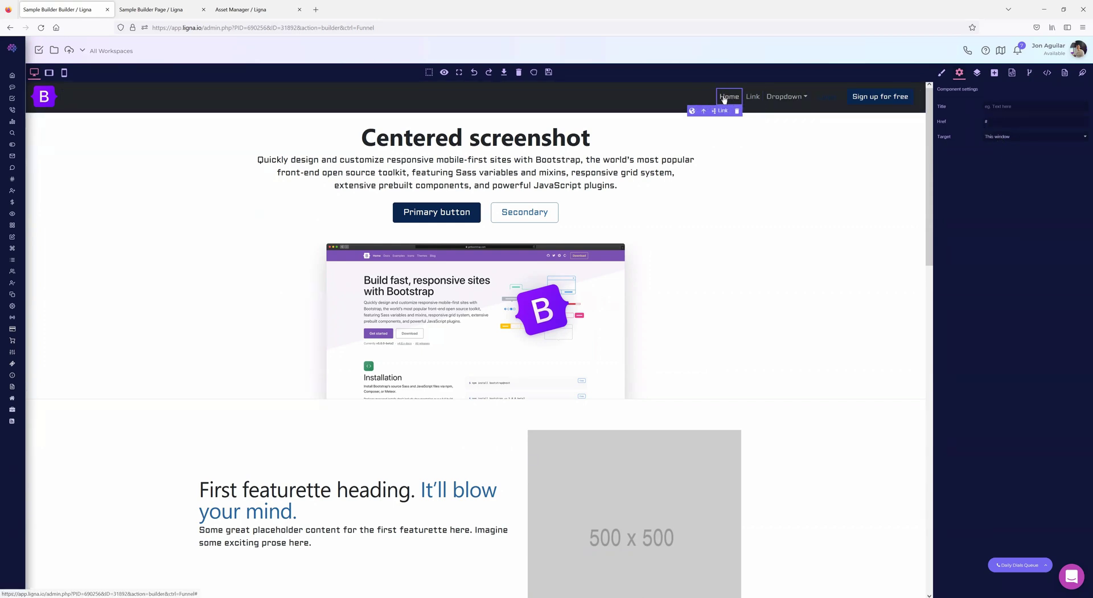
- Turn on outlines, delete and restore Home, then clone the Home link twice
left_click(429, 74)
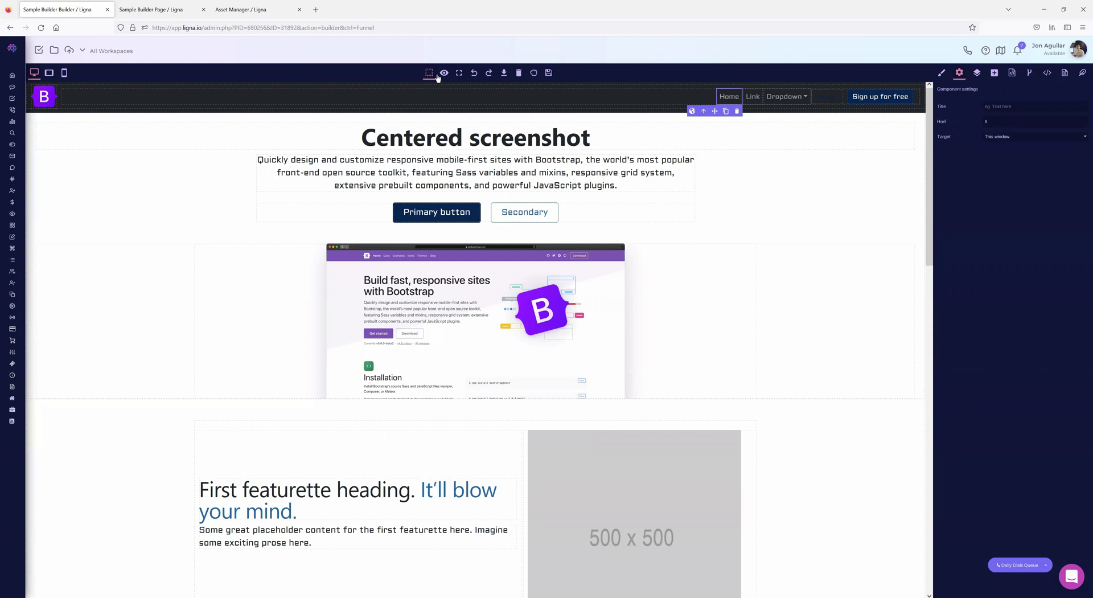
left_click(737, 111)
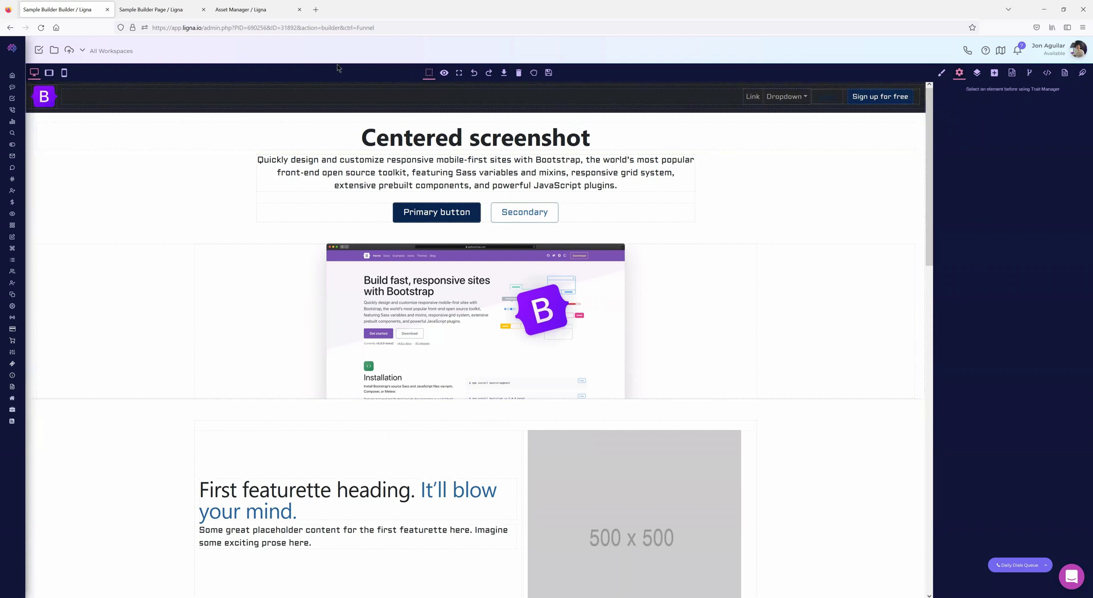
left_click(474, 73)
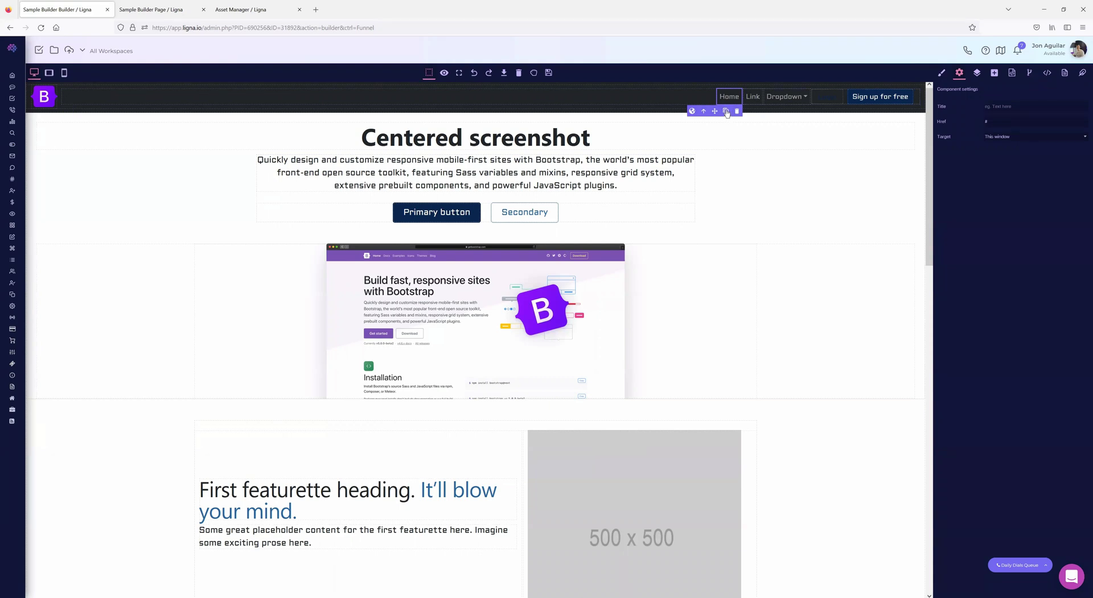
left_click(726, 112)
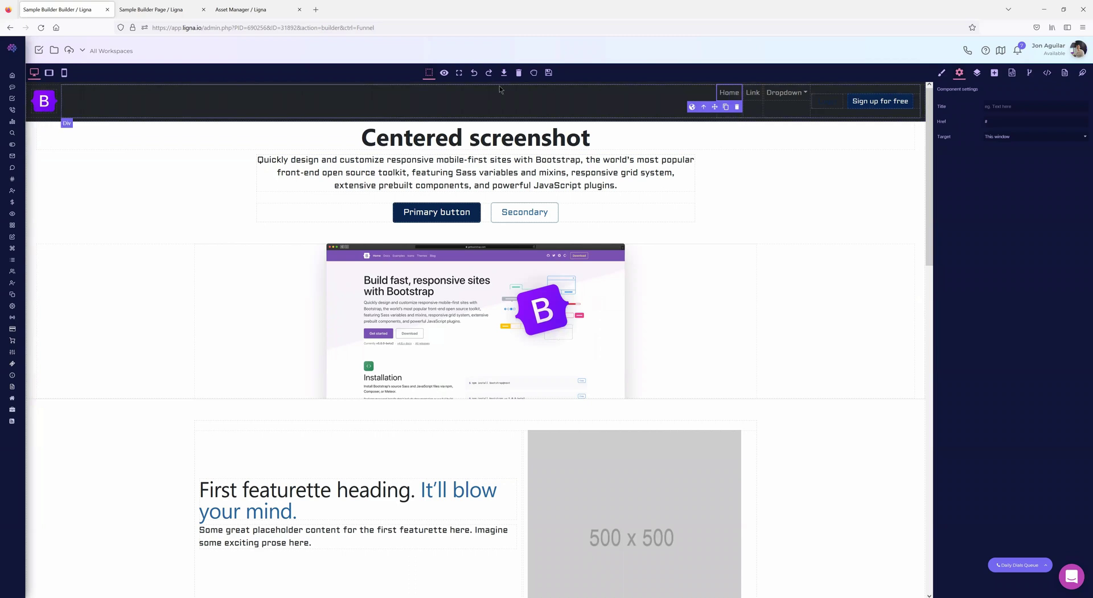
left_click(704, 112)
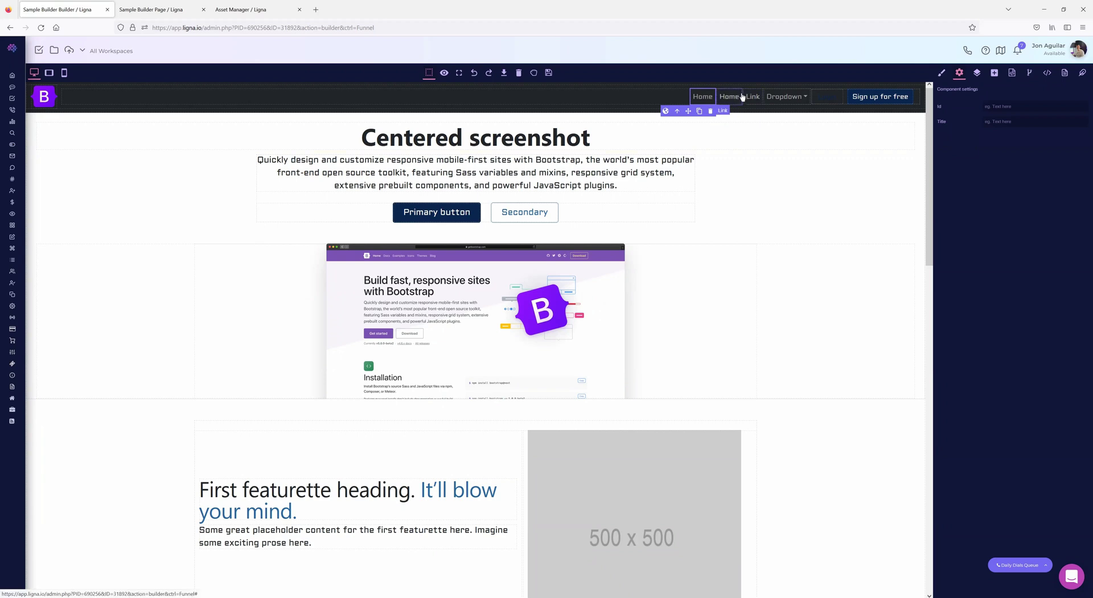
left_click(700, 111)
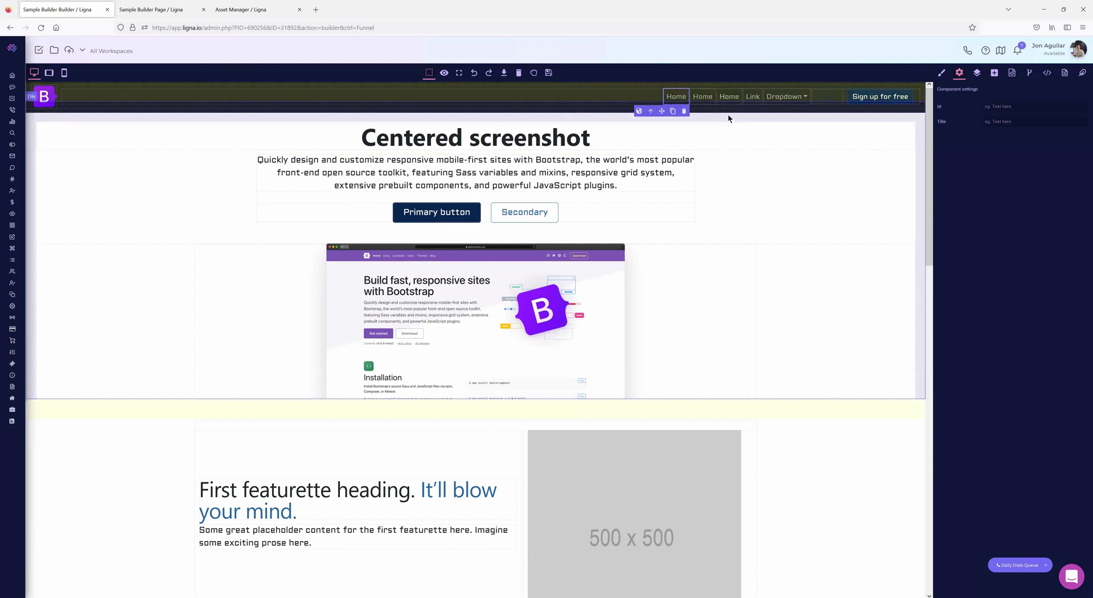
- Clone the Dropdown menu and inspect its Action entry and the Sign up link
left_click(802, 98)
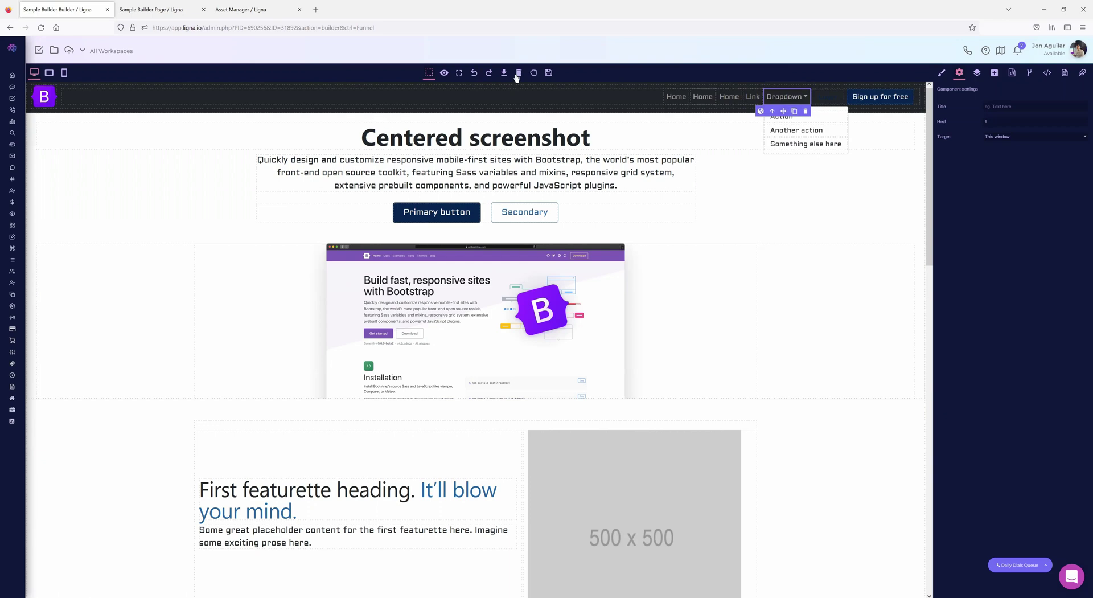
left_click(794, 111)
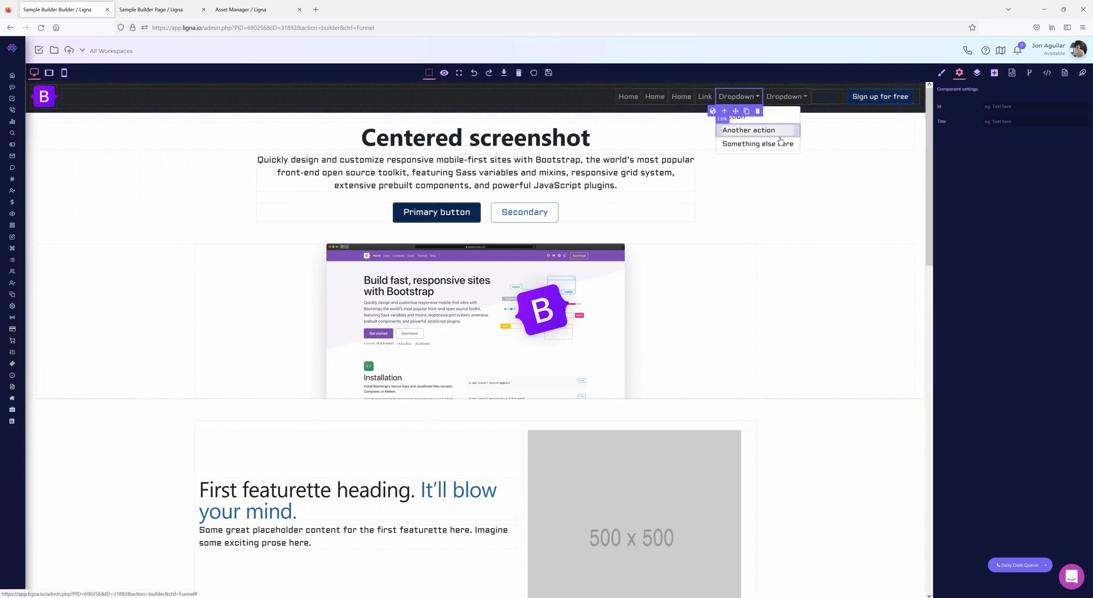
left_click(734, 116)
left_click_drag(1006, 125, 981, 124)
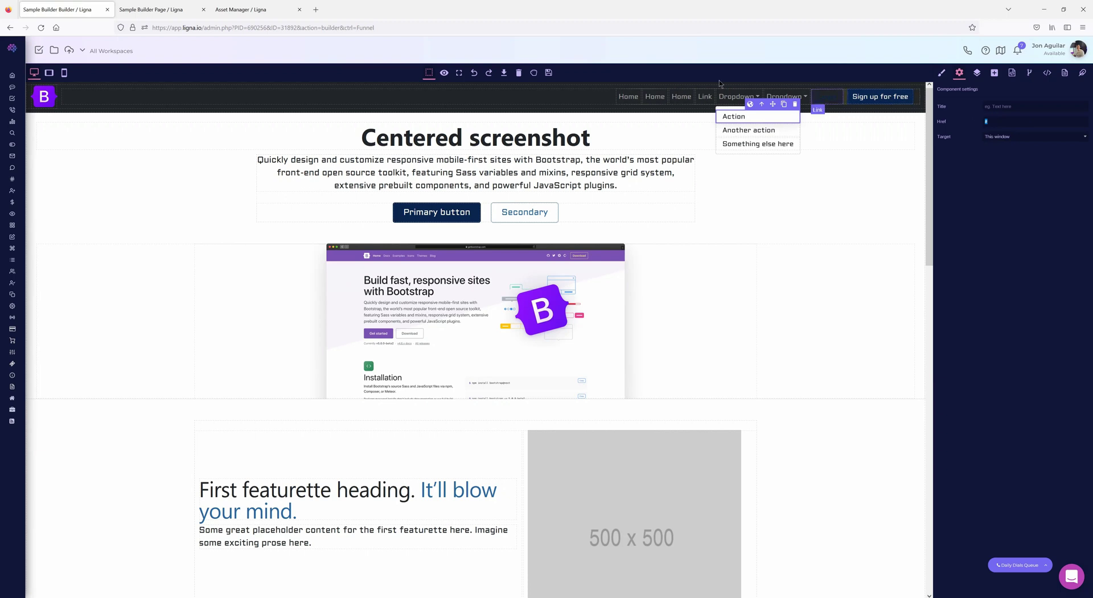
left_click(524, 93)
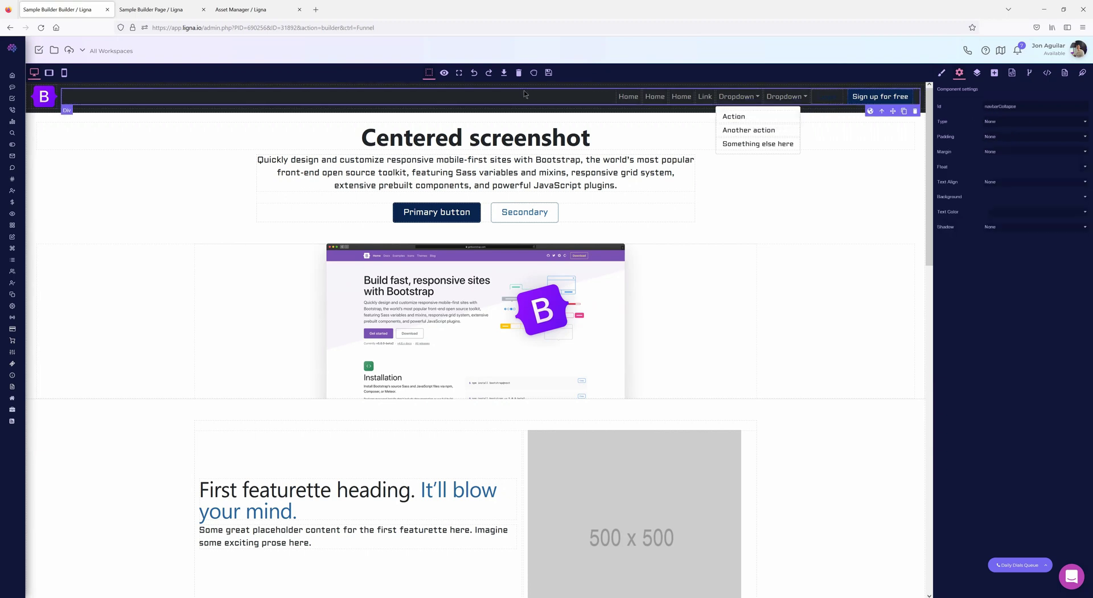
left_click(852, 98)
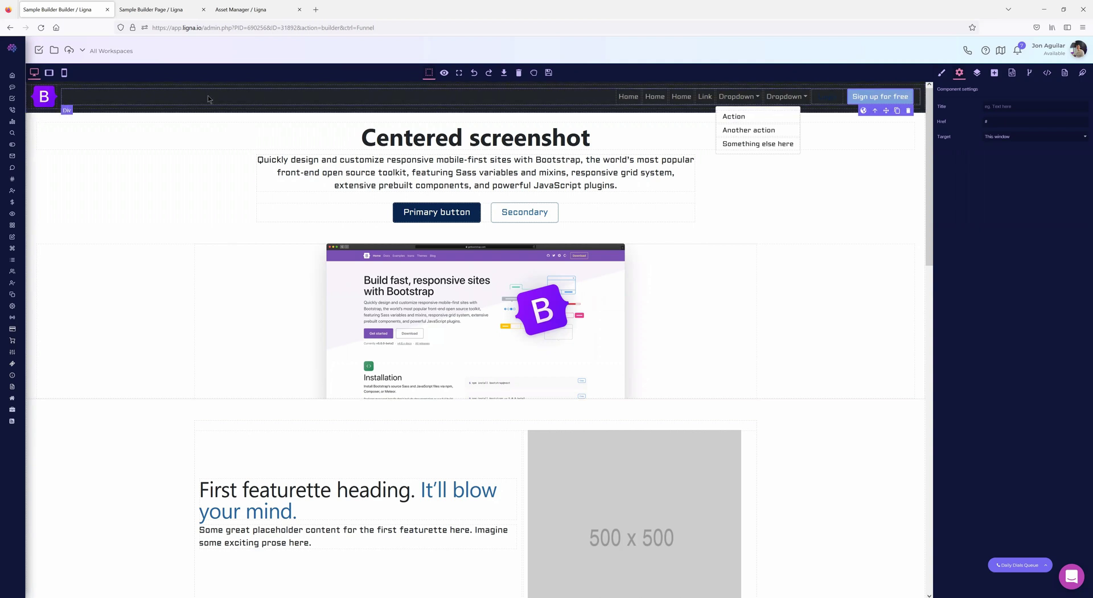
- Save the whole navbar as a new block named 'He'
scroll(135, 178, "down", 15)
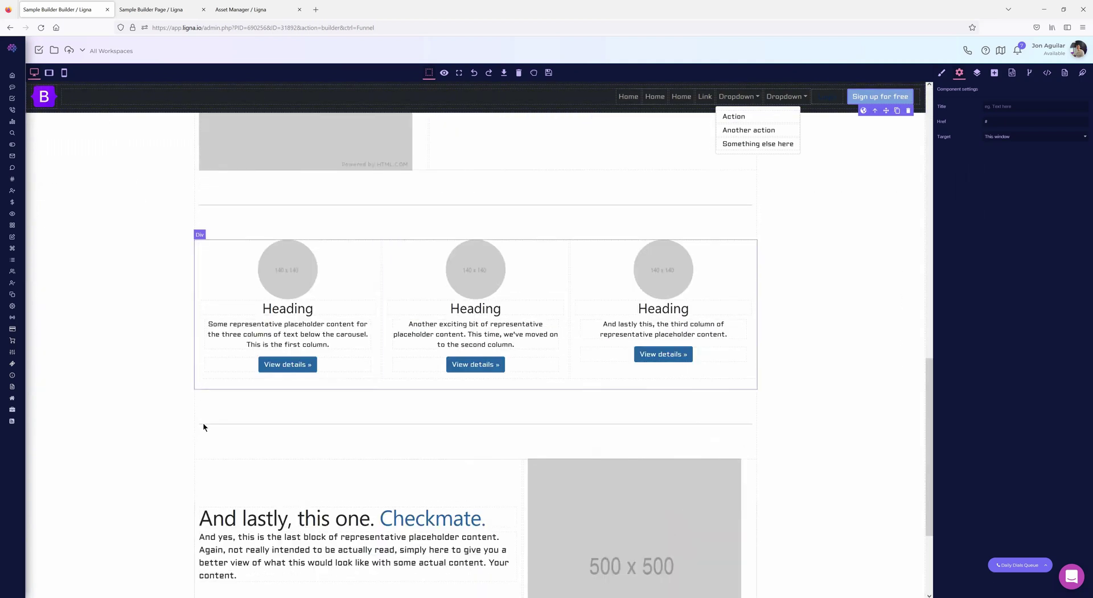
scroll(187, 456, "up", 10)
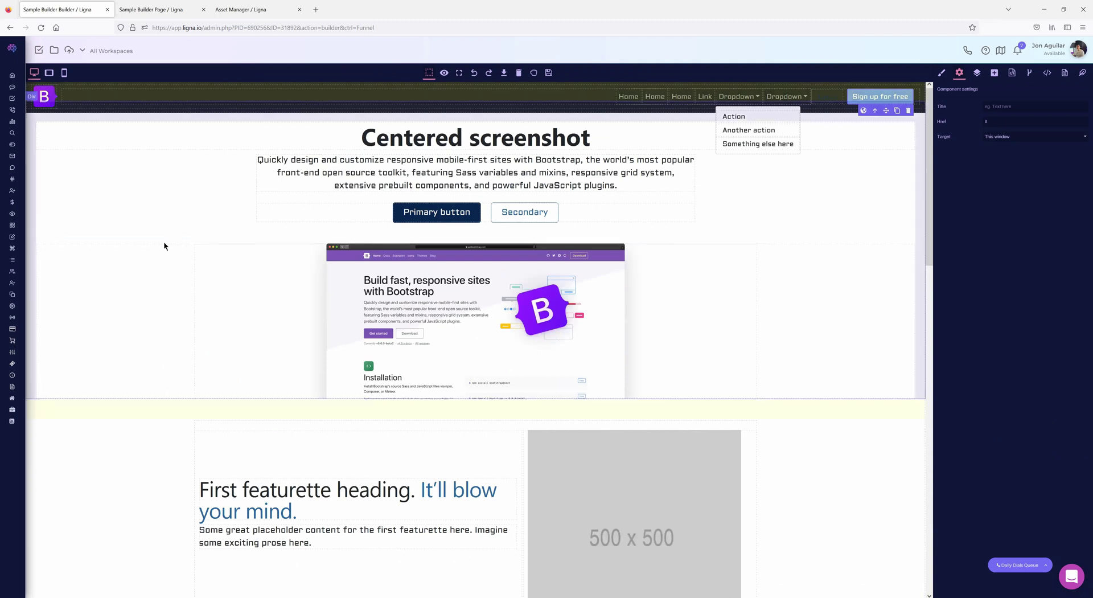
left_click(56, 115)
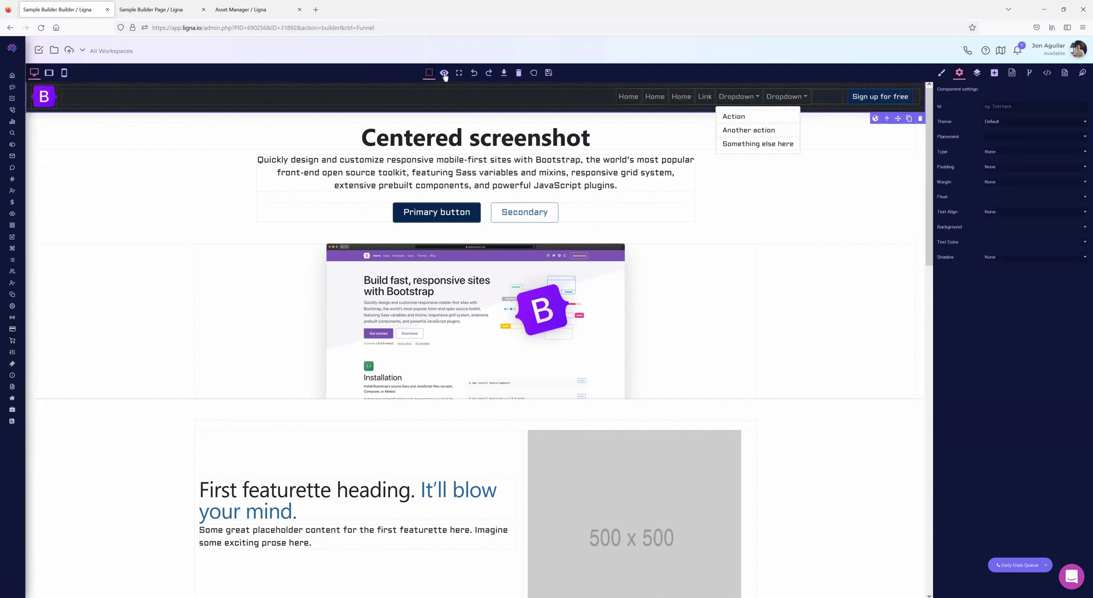
left_click(875, 119)
left_click(488, 310)
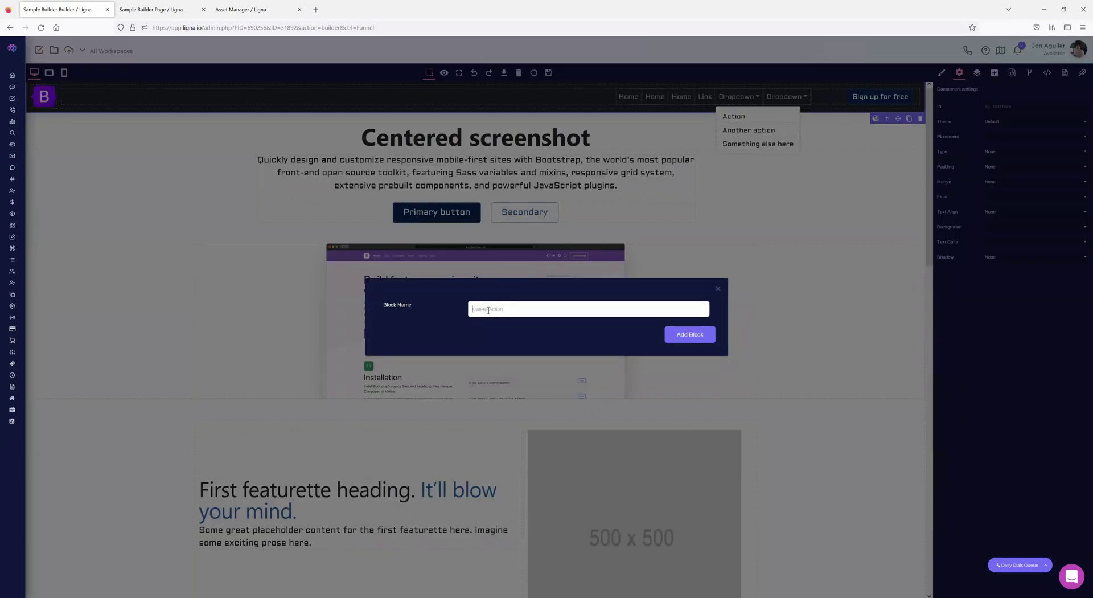
type("Header")
left_click(690, 335)
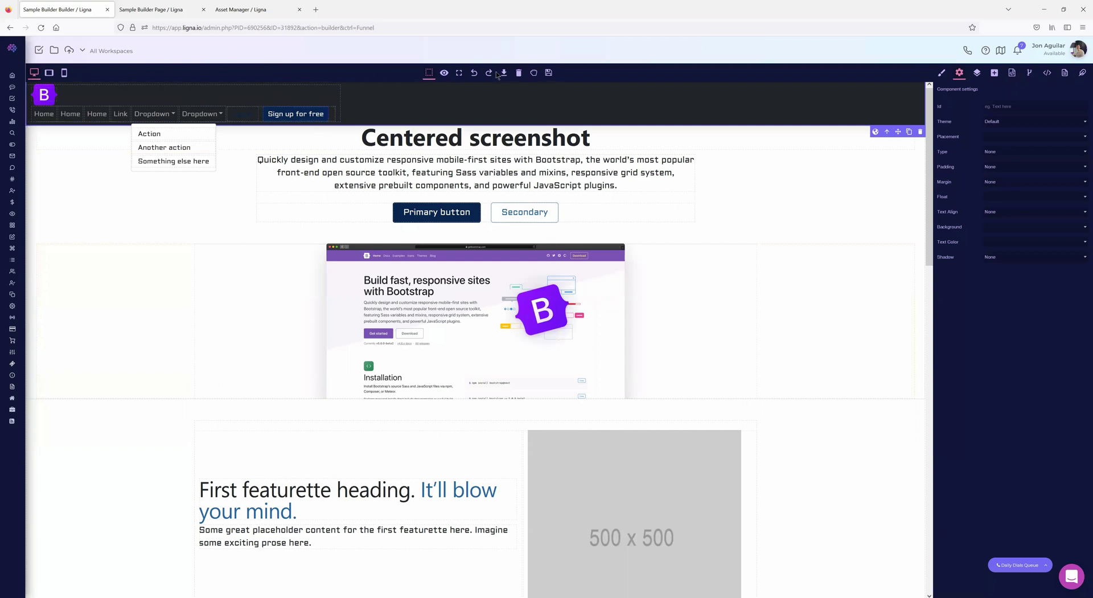
- Undo to restore the navbar's one-row layout and scroll to Global Blocks
left_click(475, 72)
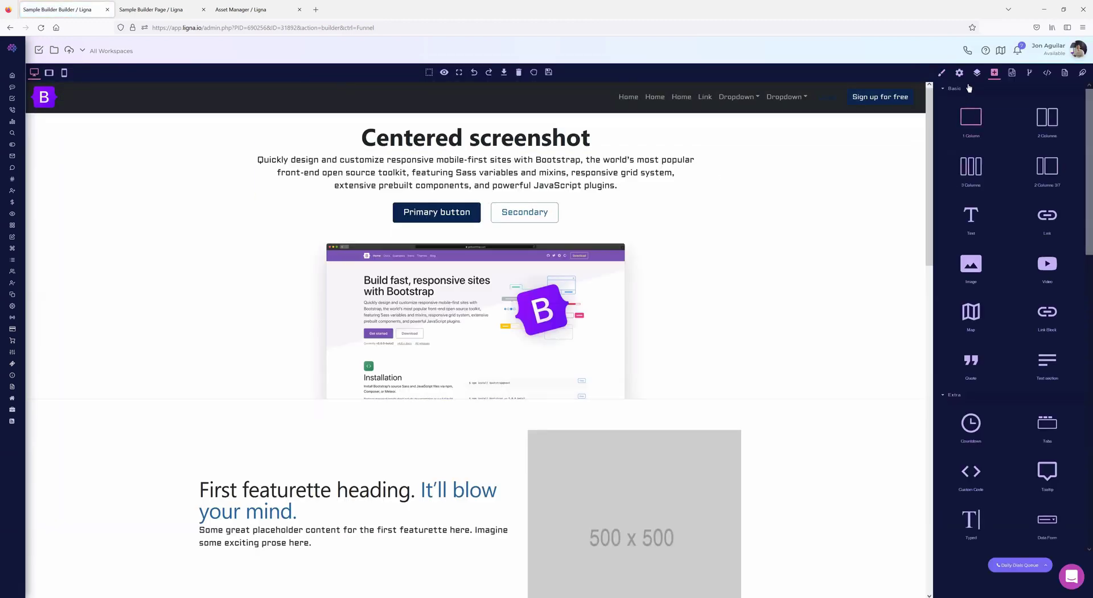
scroll(1021, 283, "down", 5)
scroll(1021, 284, "down", 10)
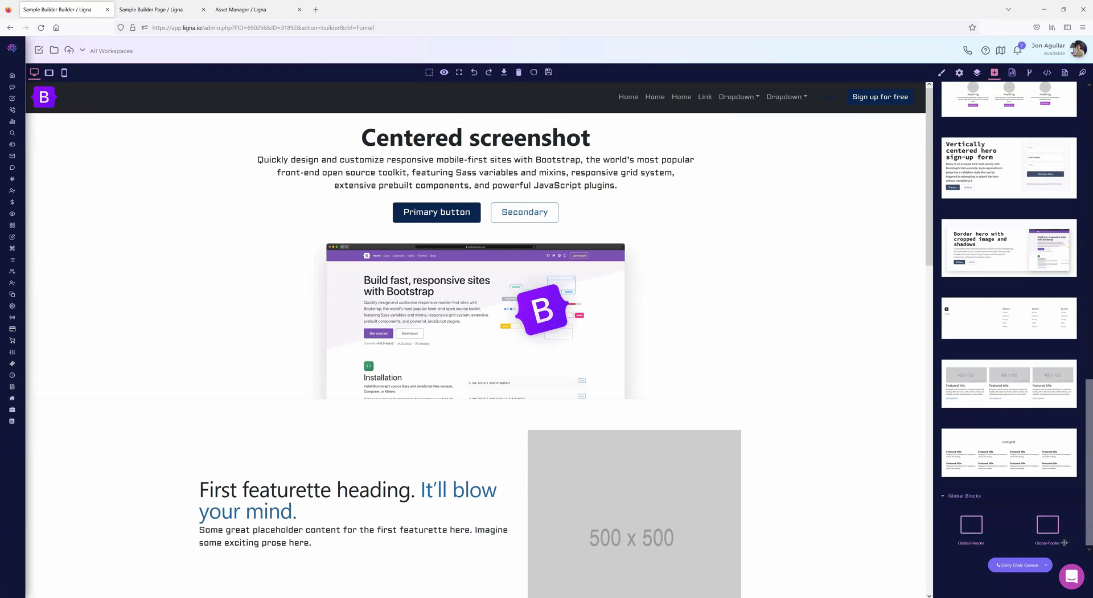
- Clear the canvas, drop in the Global Header block, then reload to discard the changes
scroll(692, 388, "down", 12)
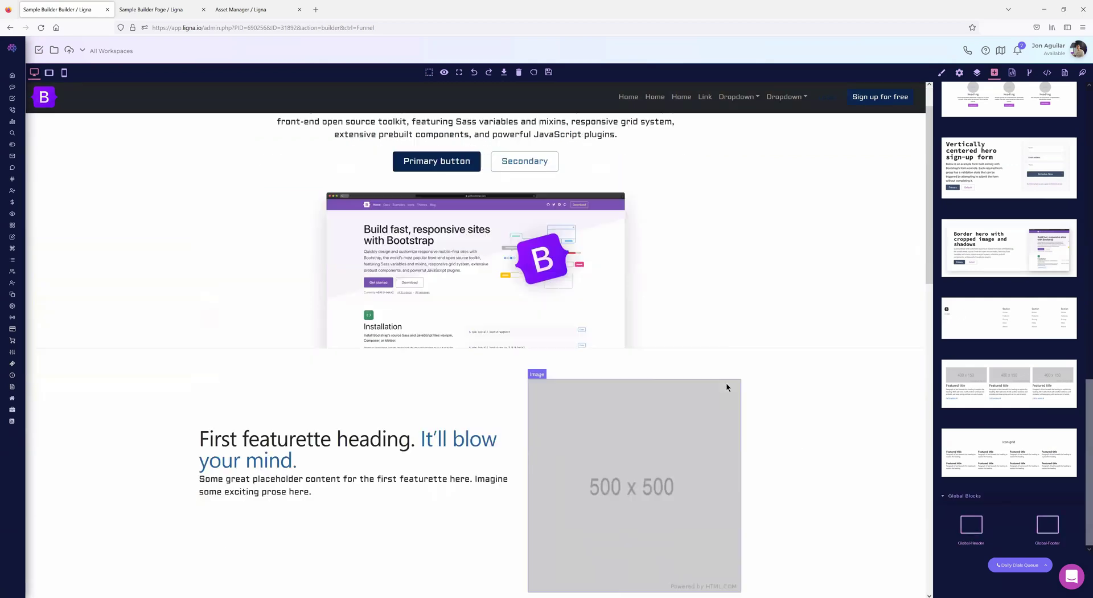
scroll(696, 391, "down", 3)
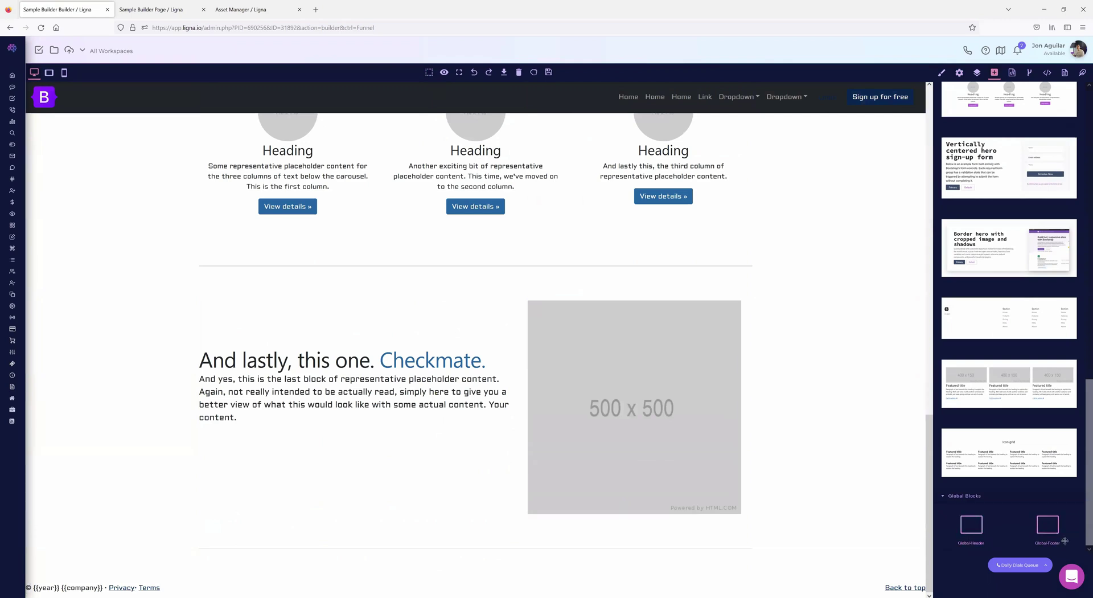
scroll(700, 379, "up", 8)
left_click(518, 72)
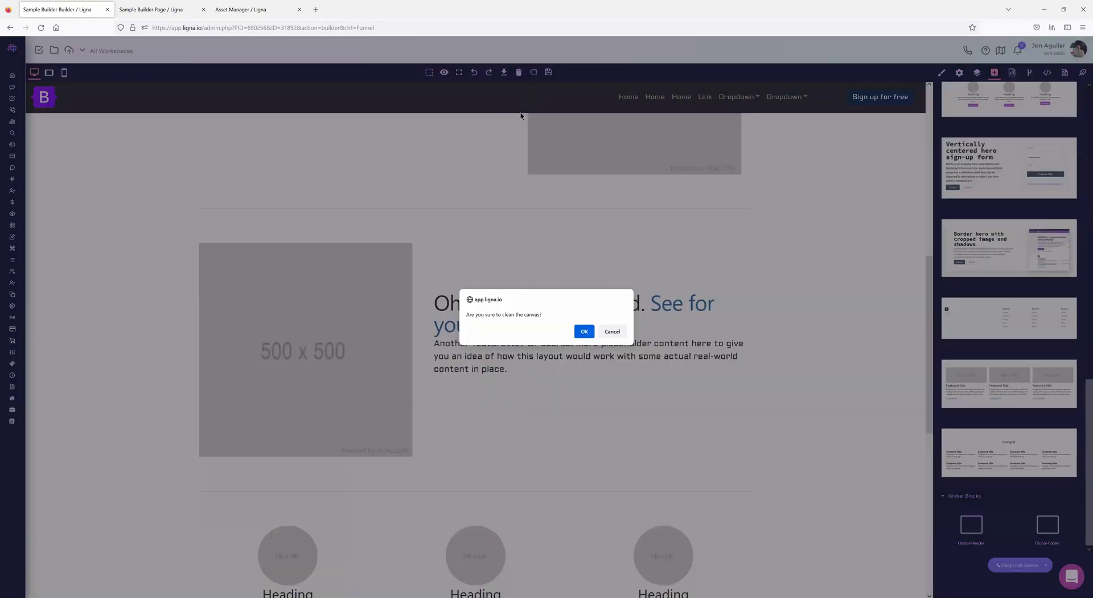
left_click(584, 330)
left_click_drag(971, 524, 439, 100)
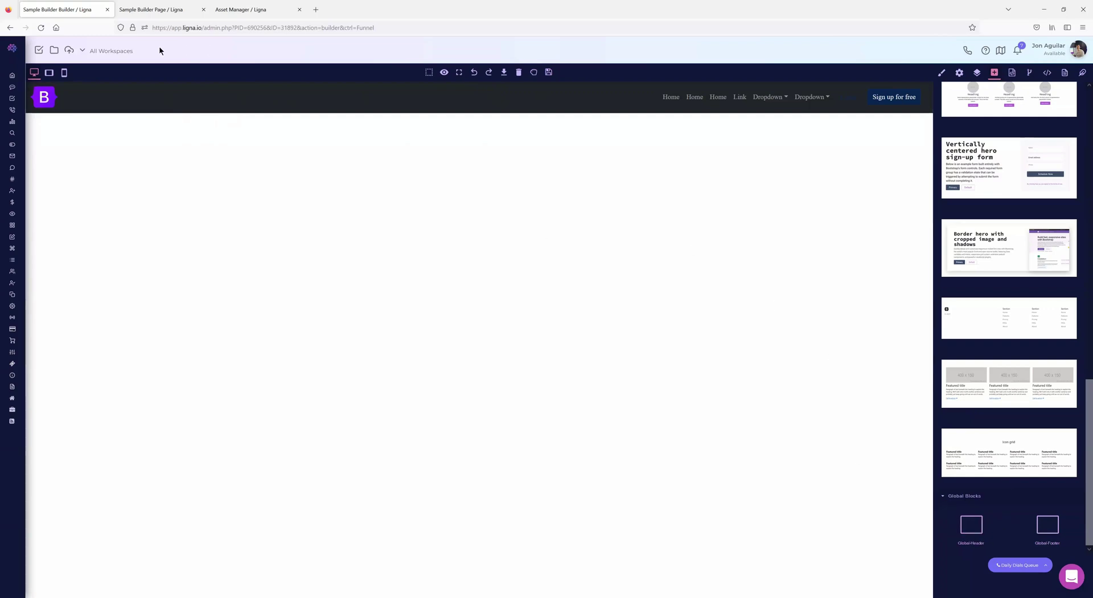
left_click(40, 27)
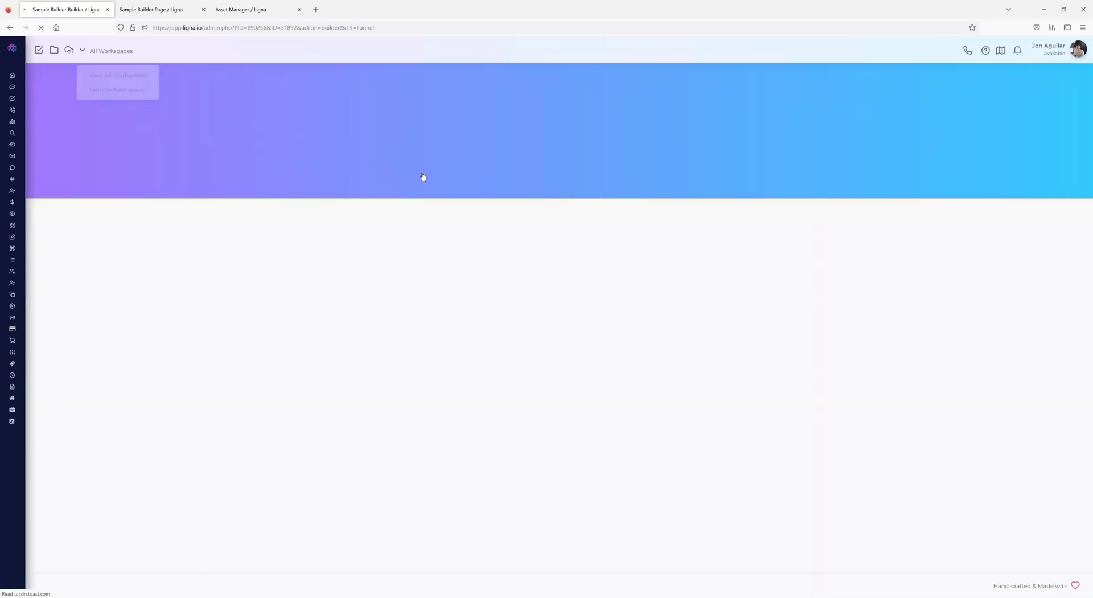
- After the reload, open and cancel the hero's Save as Block dialog and browse the blocks panel
scroll(1039, 463, "down", 10)
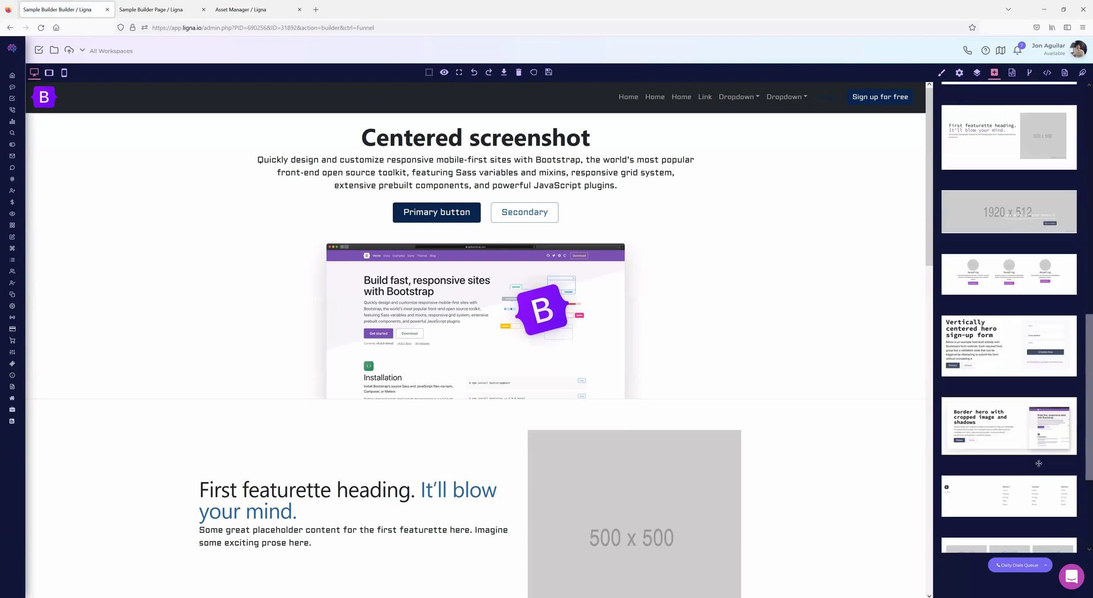
scroll(1038, 462, "down", 3)
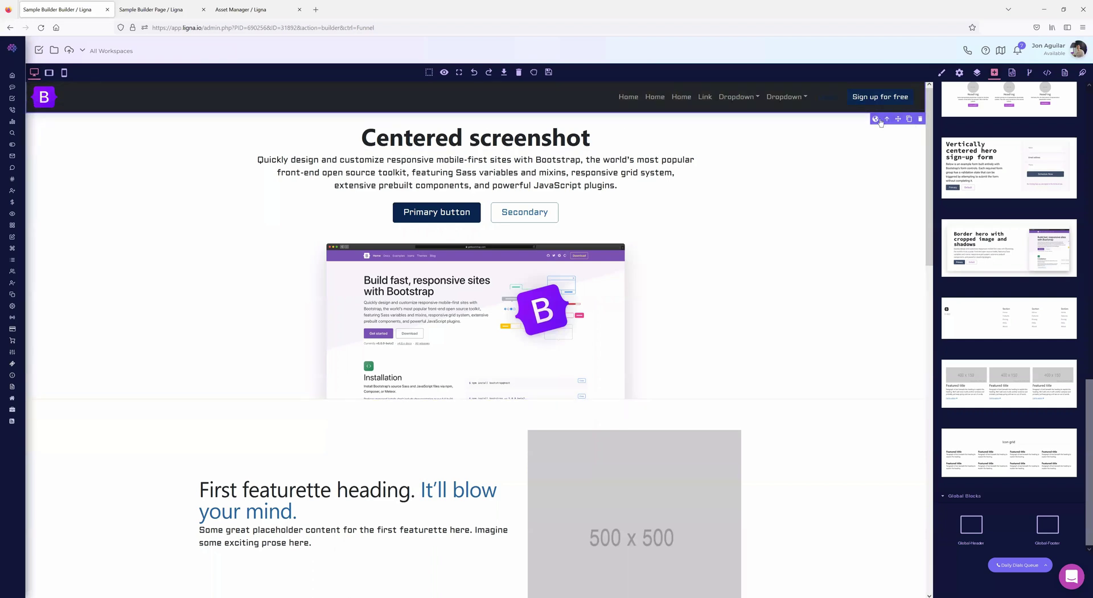
left_click(876, 119)
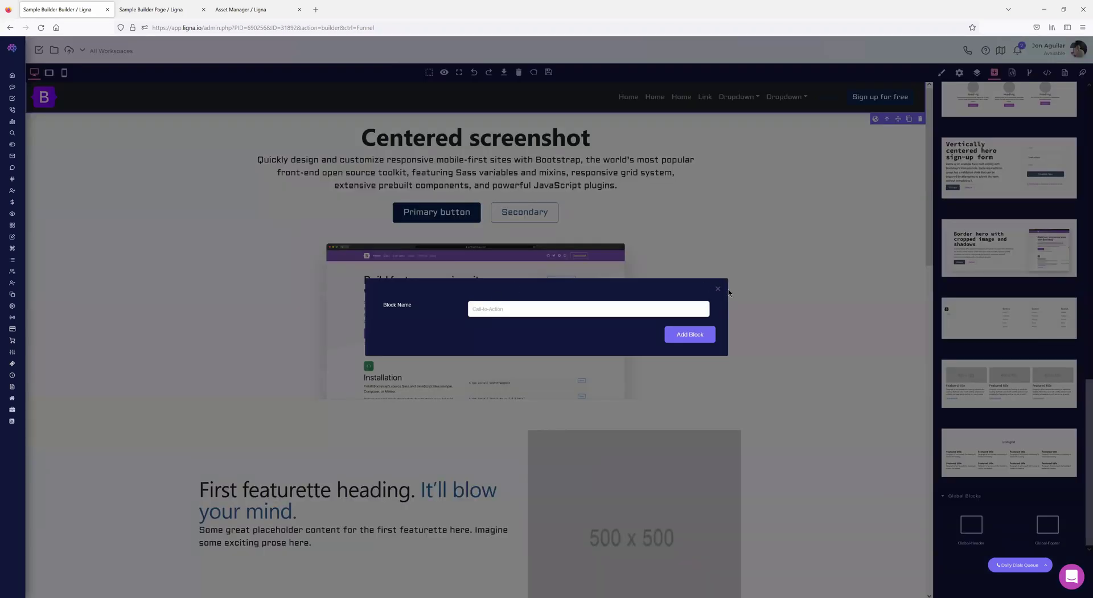
left_click(718, 289)
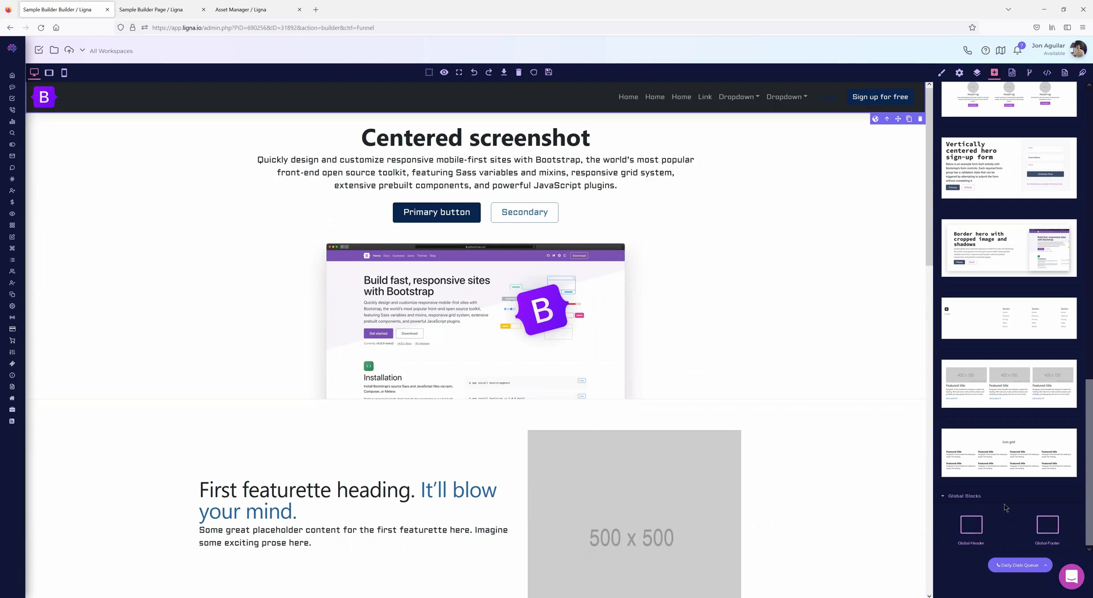
scroll(992, 468, "up", 1)
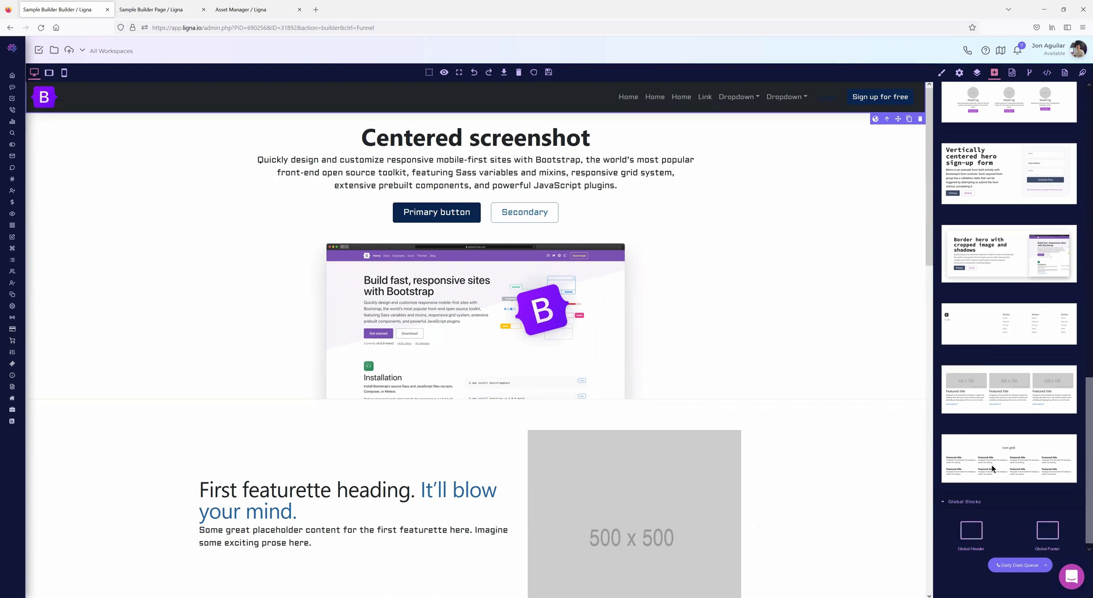
scroll(992, 468, "up", 15)
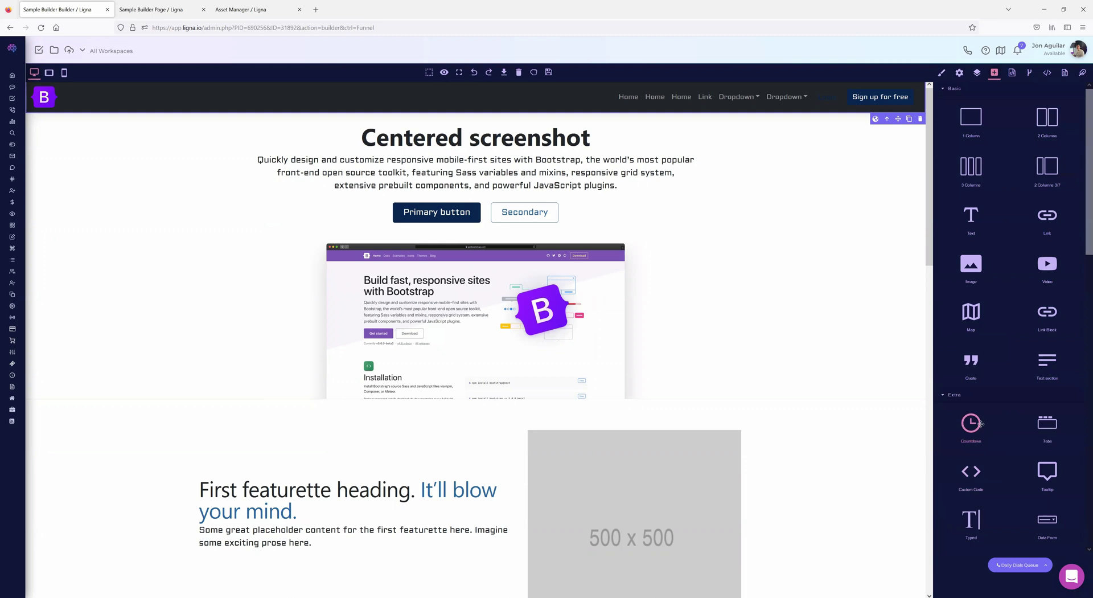
scroll(757, 378, "down", 12)
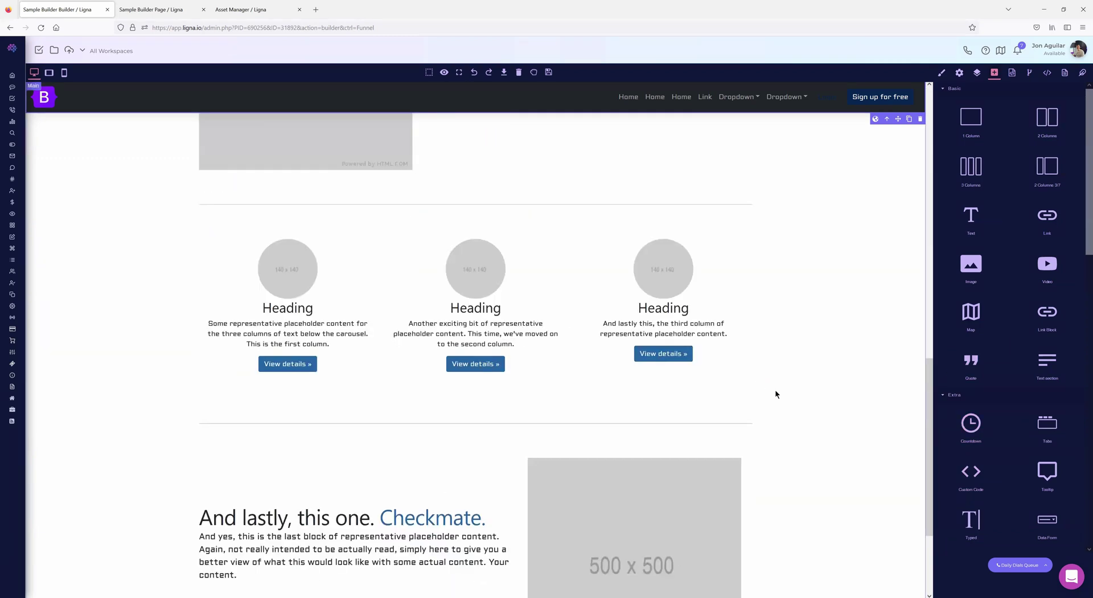
scroll(798, 372, "up", 10)
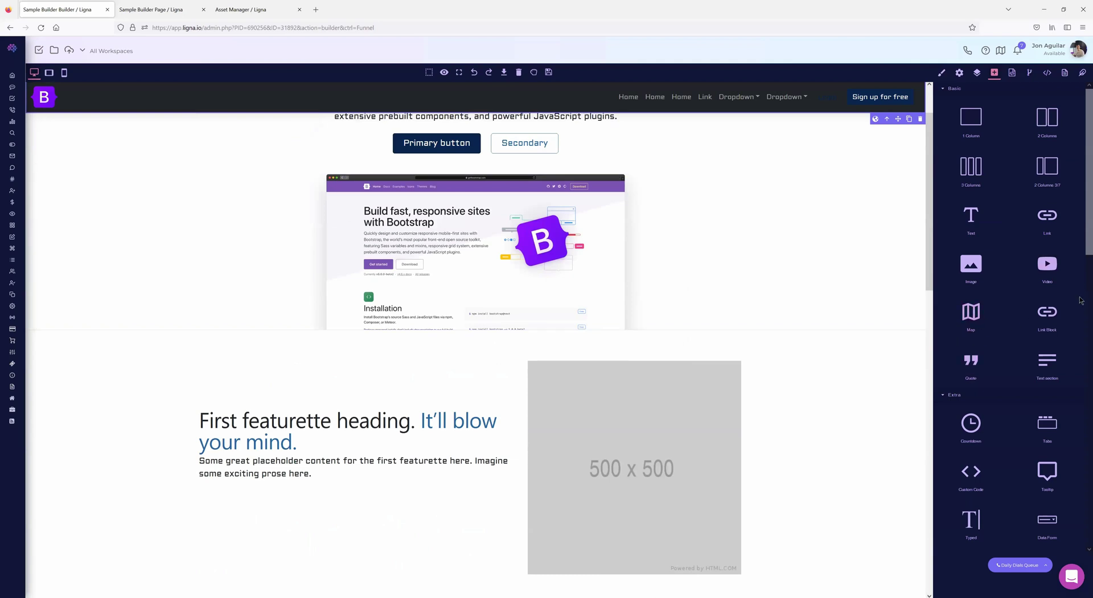
- Inspect the code of the hero paragraph, Centered screenshot heading and screenshot image
left_click(1012, 72)
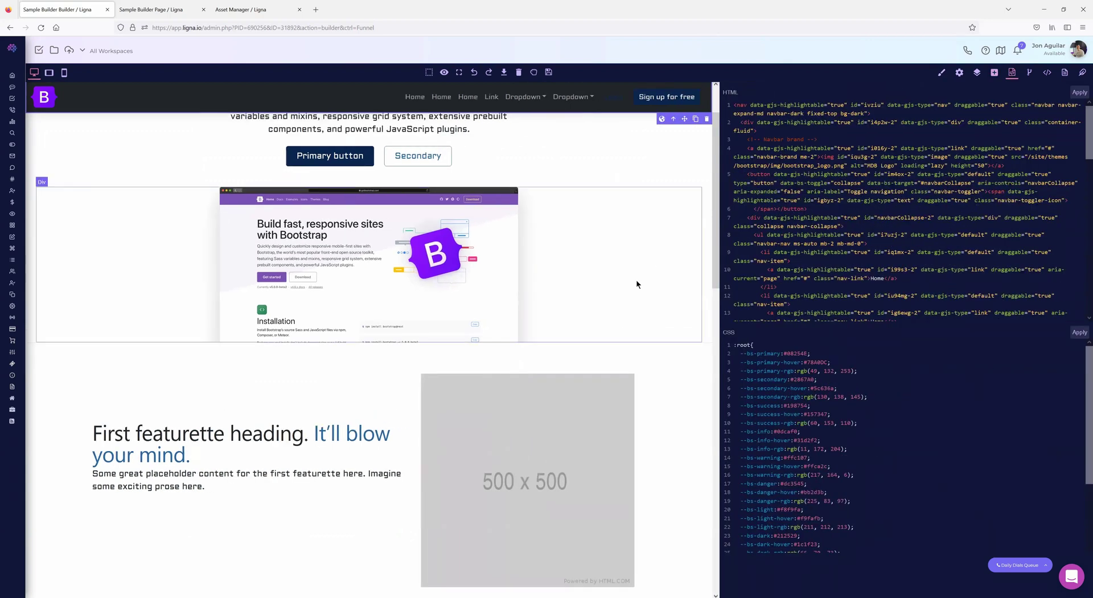
scroll(609, 288, "up", 2)
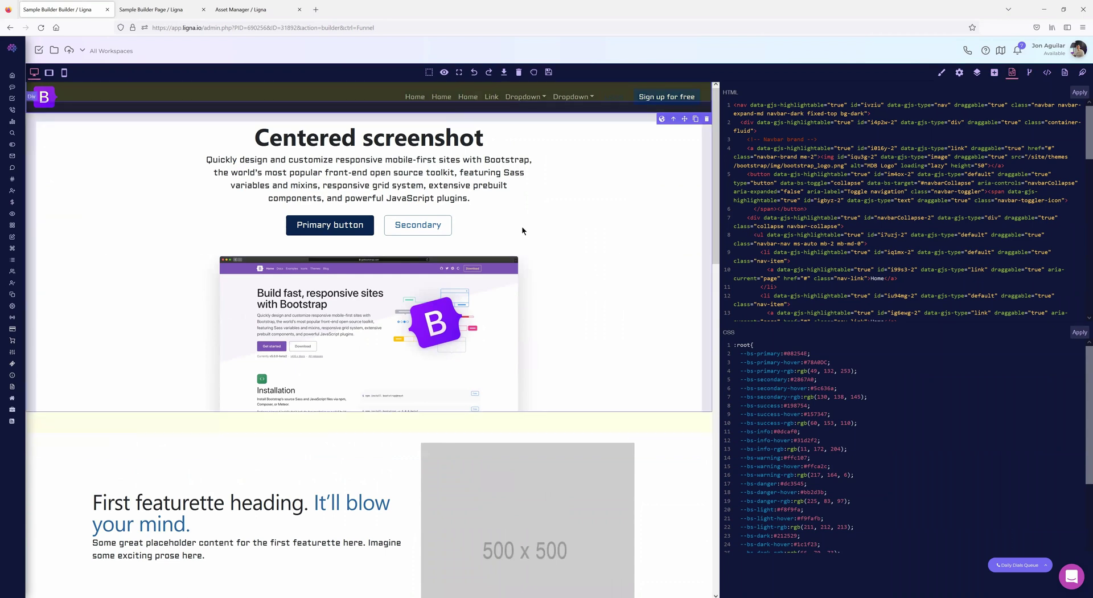
left_click(376, 177)
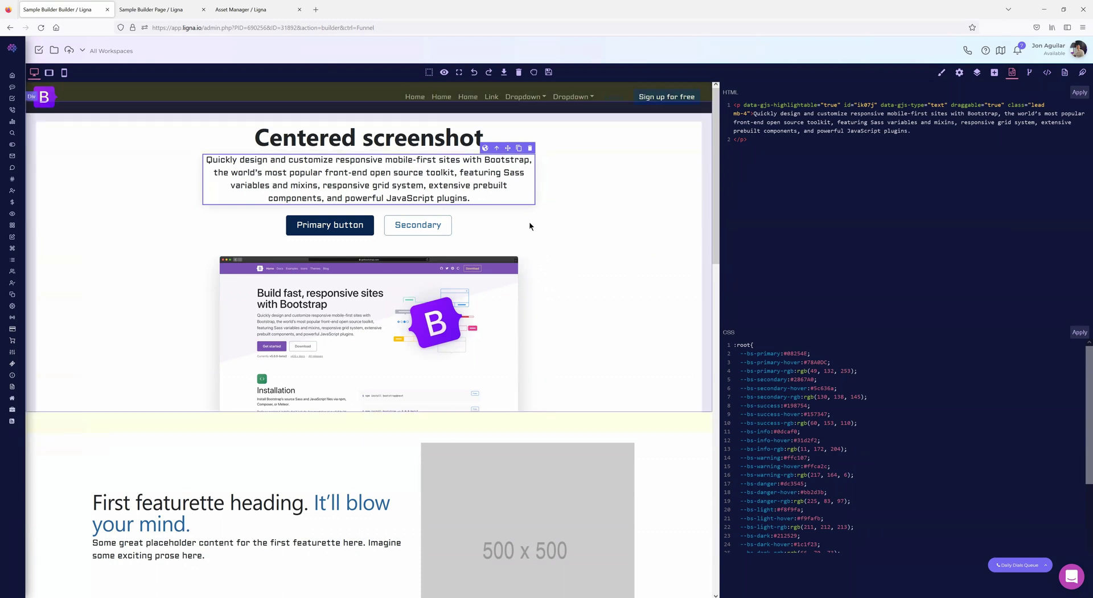
left_click(388, 141)
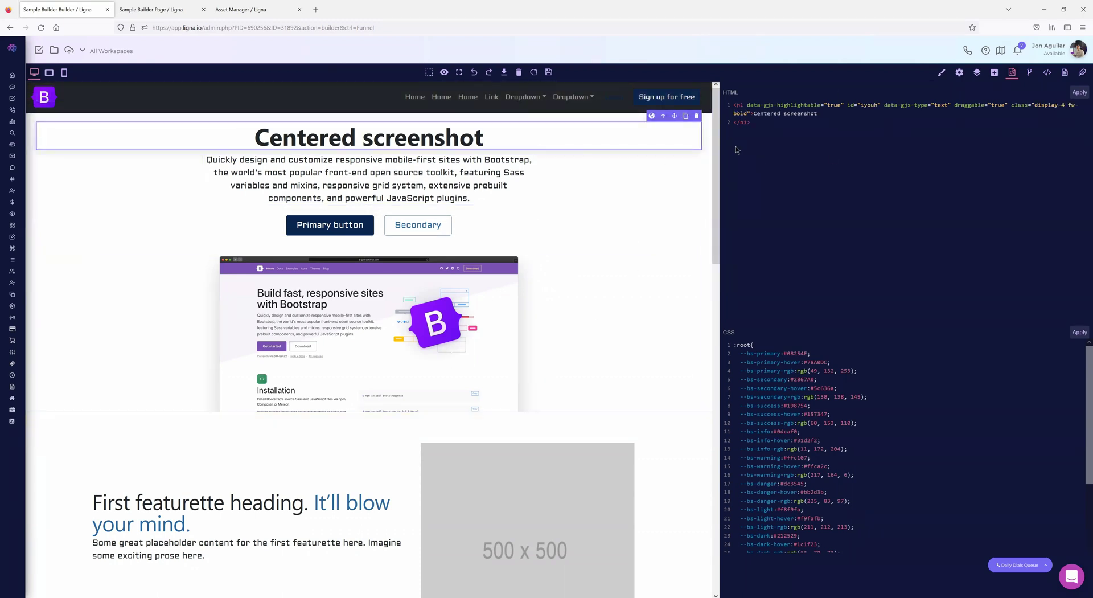
left_click(367, 274)
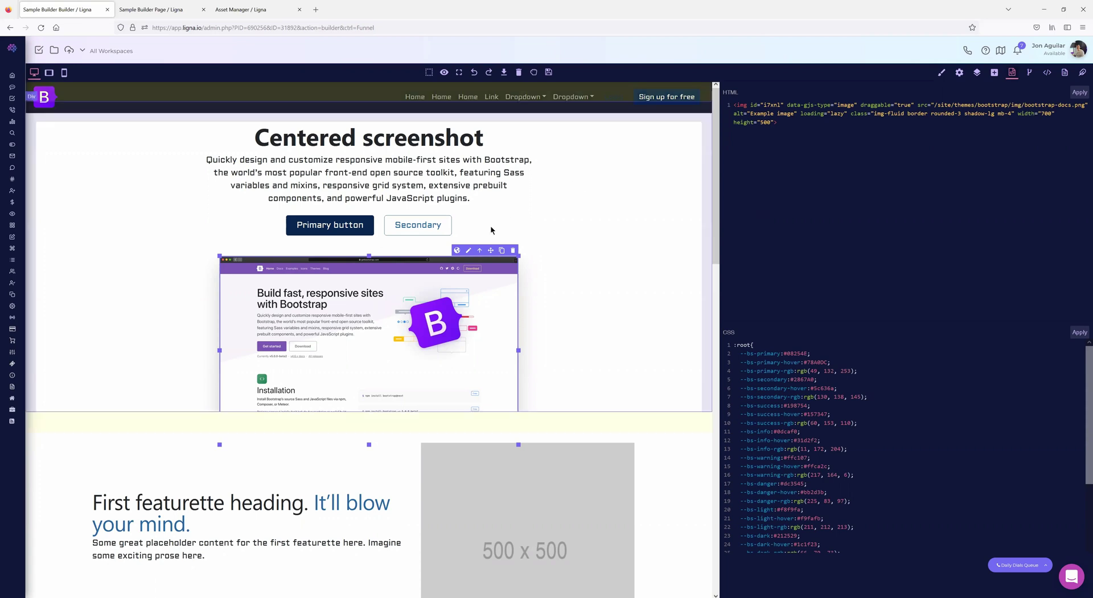
- Inspect the lead paragraph, First featurette heading and featurette paragraph code, then close the view
left_click(478, 202)
scroll(432, 279, "down", 3)
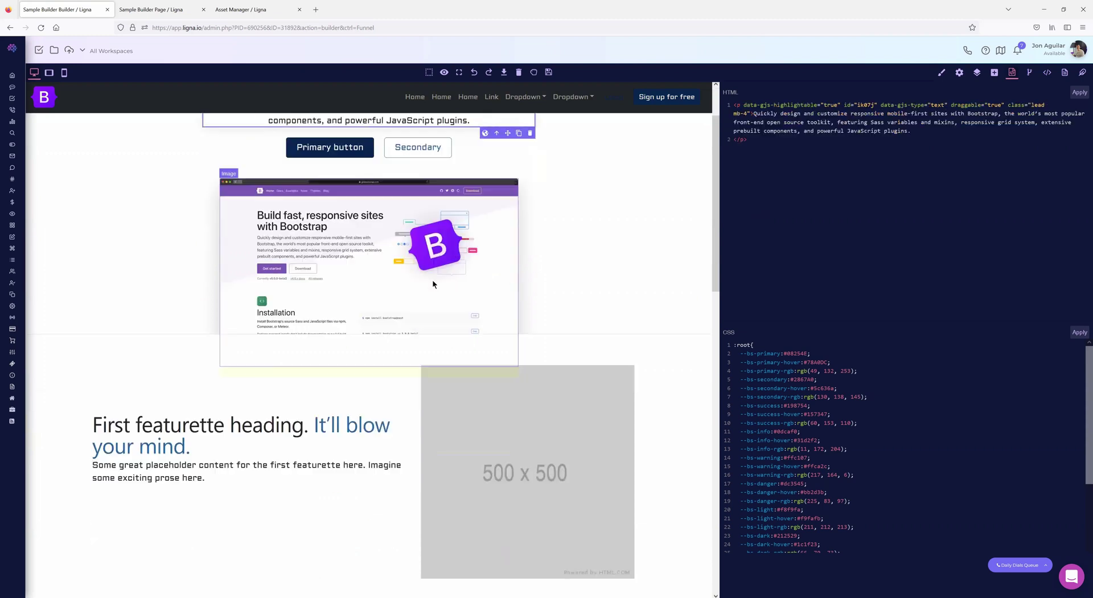
left_click(302, 366)
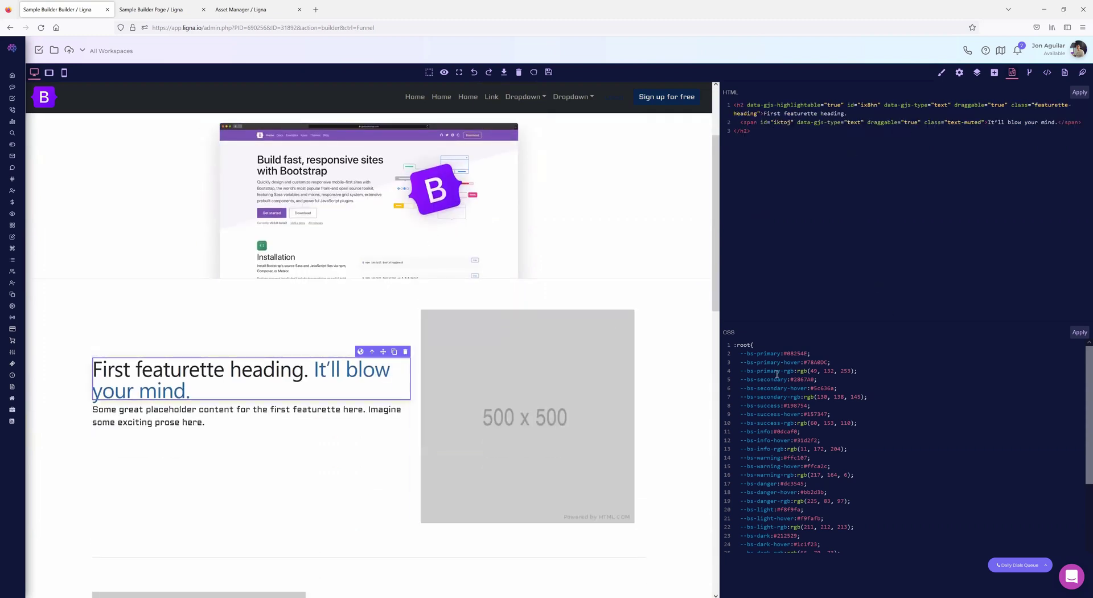
scroll(822, 440, "down", 3)
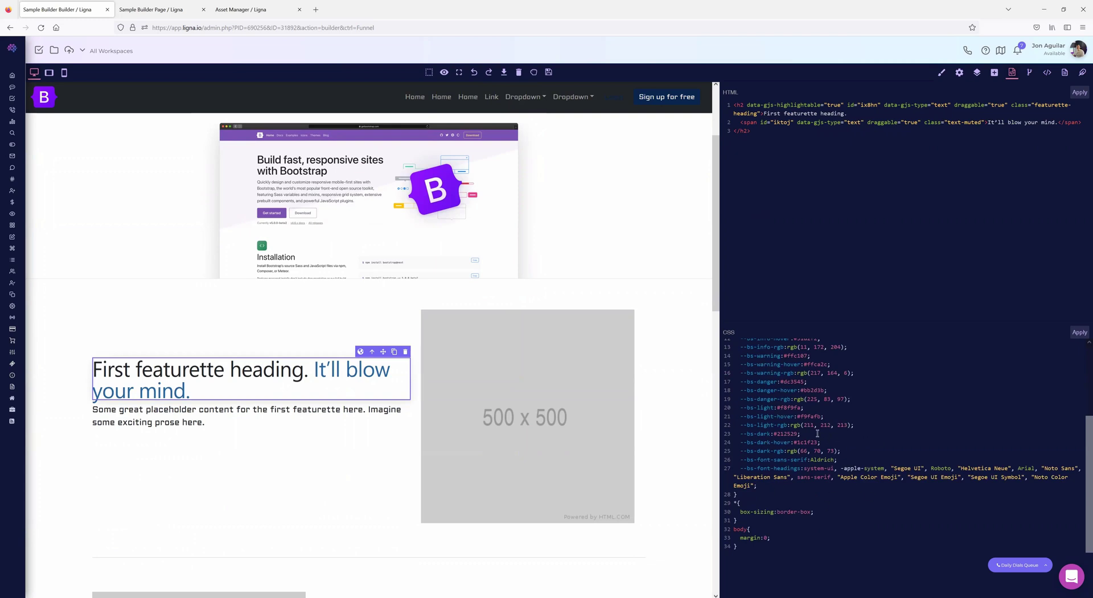
scroll(814, 434, "up", 3)
scroll(813, 434, "down", 3)
left_click(219, 416)
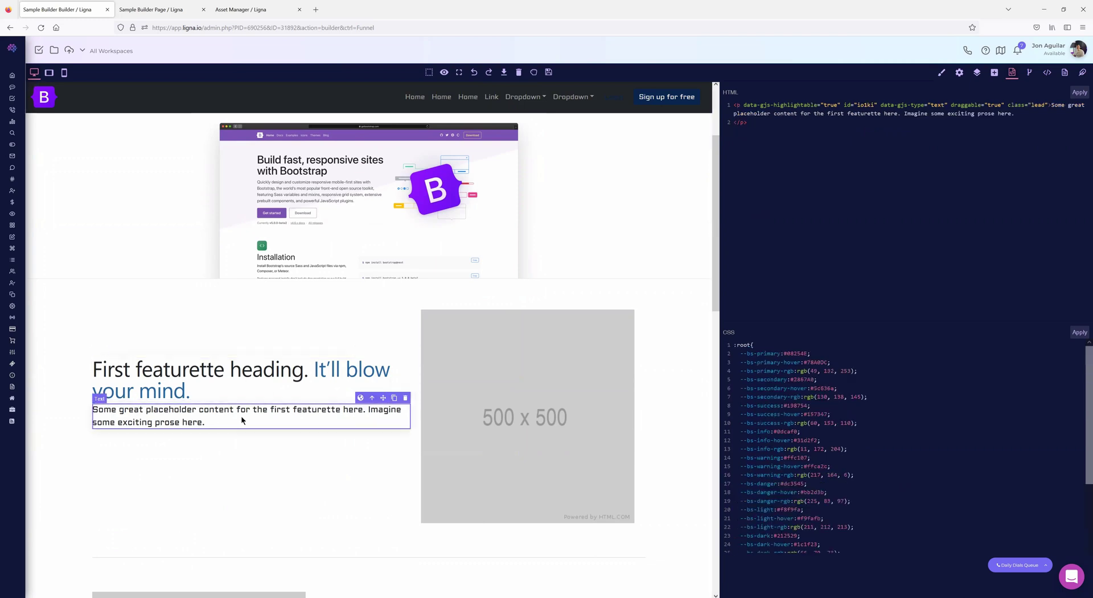
left_click(1012, 73)
- Set the featurette paragraph's Typography colour to purple #bd1edf
left_click(941, 72)
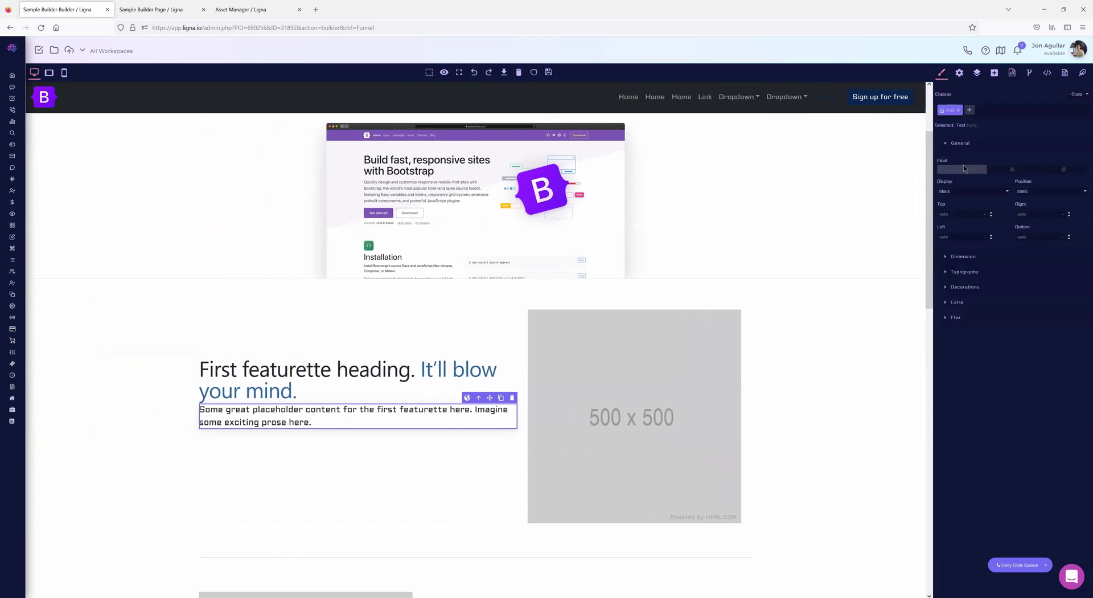
left_click(944, 273)
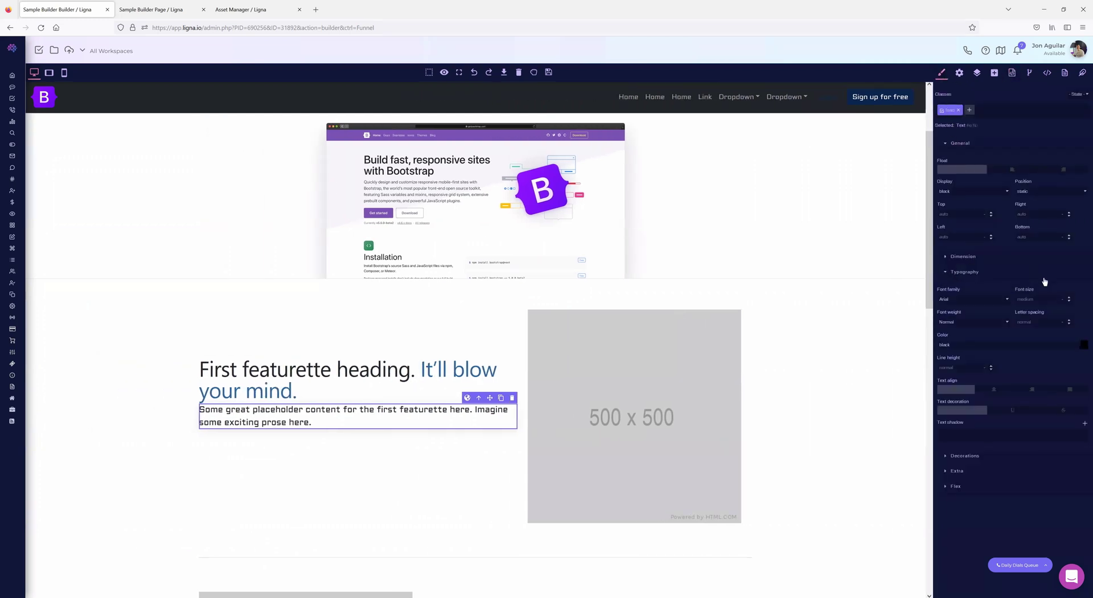
left_click(1084, 345)
left_click(104, 113)
left_click_drag(81, 101, 90, 67)
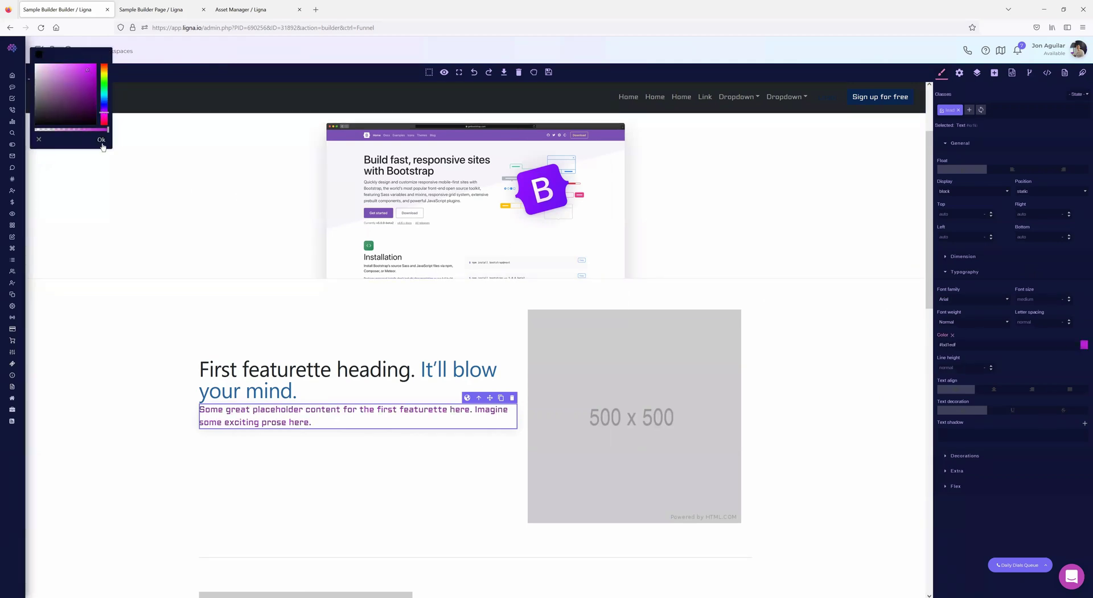
left_click(101, 140)
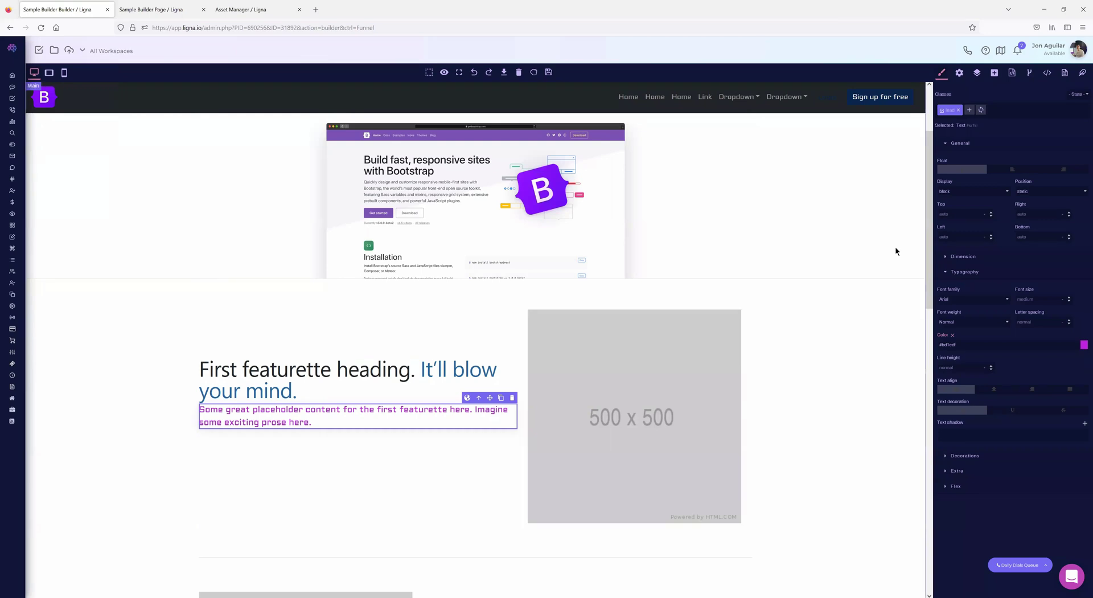
left_click(1012, 74)
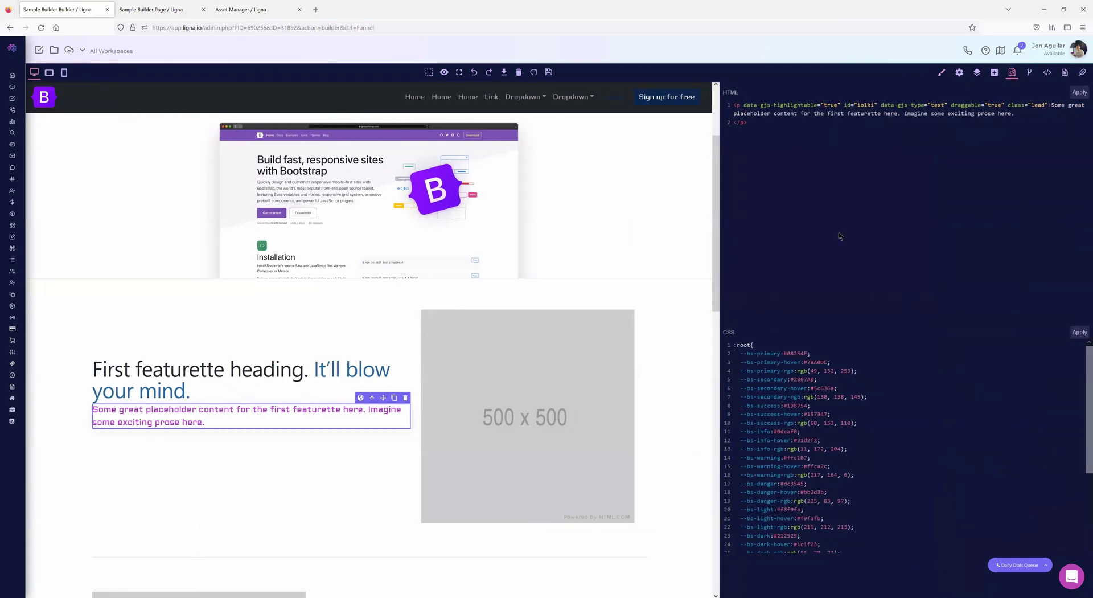
- Check the paragraph's new colour rule in the CSS, then select the First featurette heading
scroll(837, 477, "down", 5)
left_click_drag(738, 546, 734, 528)
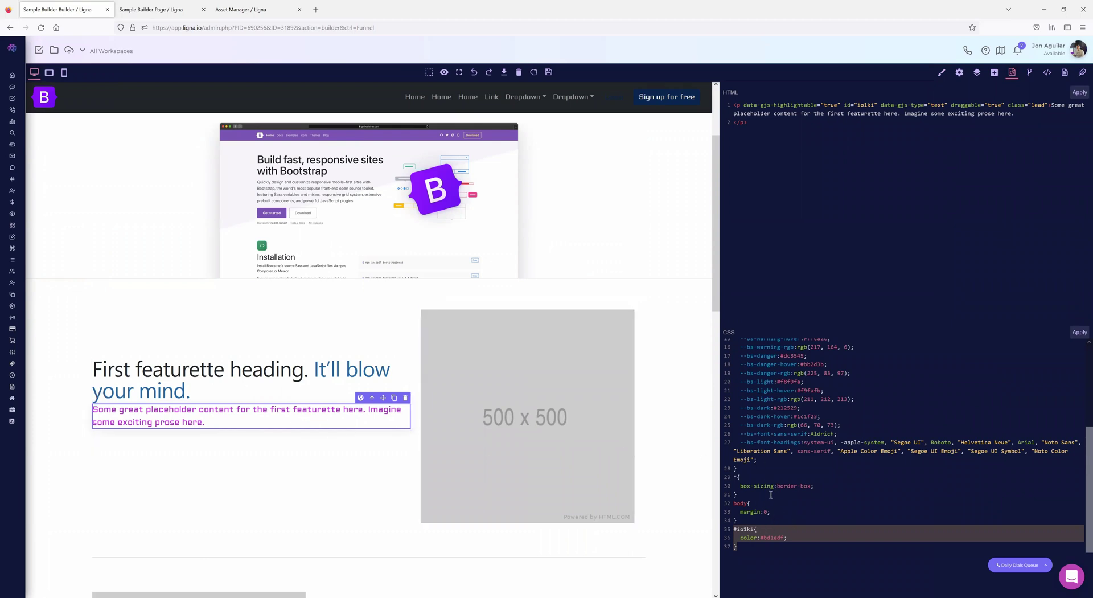
scroll(751, 484, "up", 5)
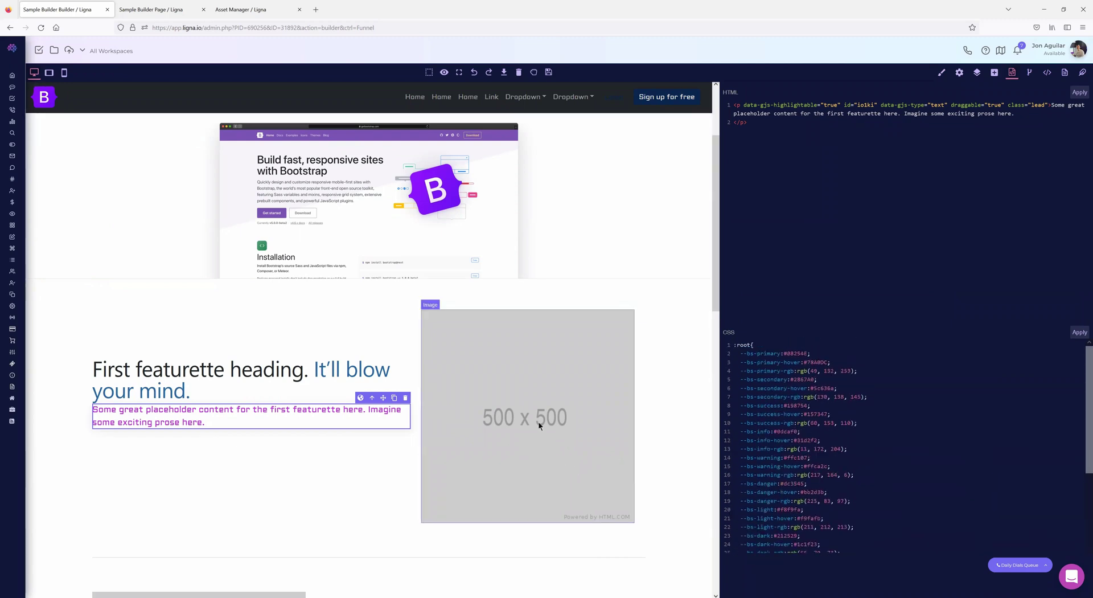
left_click(231, 372)
scroll(344, 370, "up", 3)
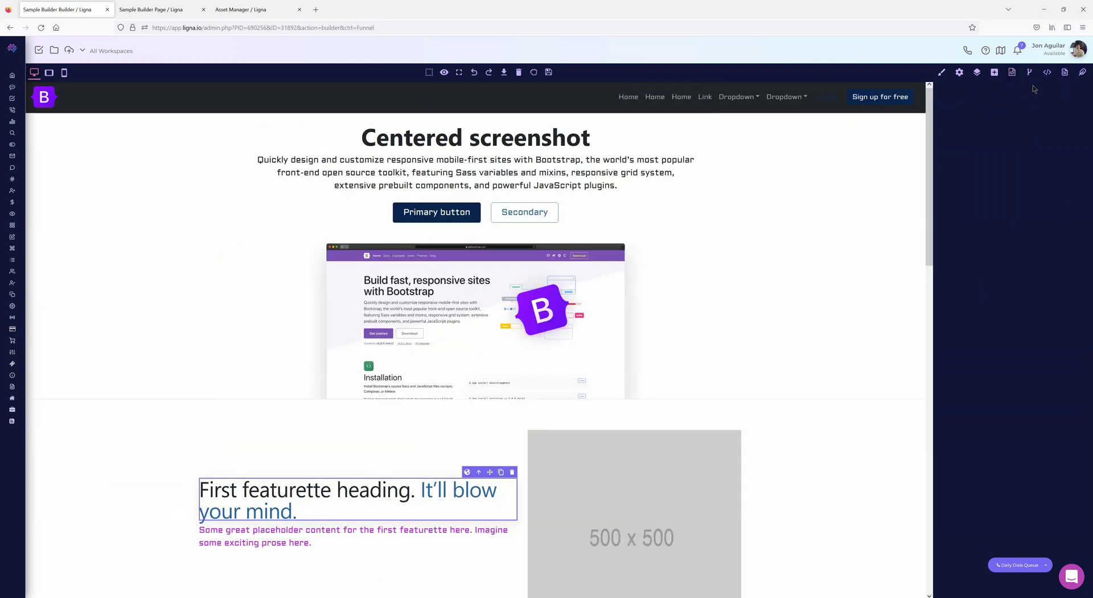
left_click(1029, 72)
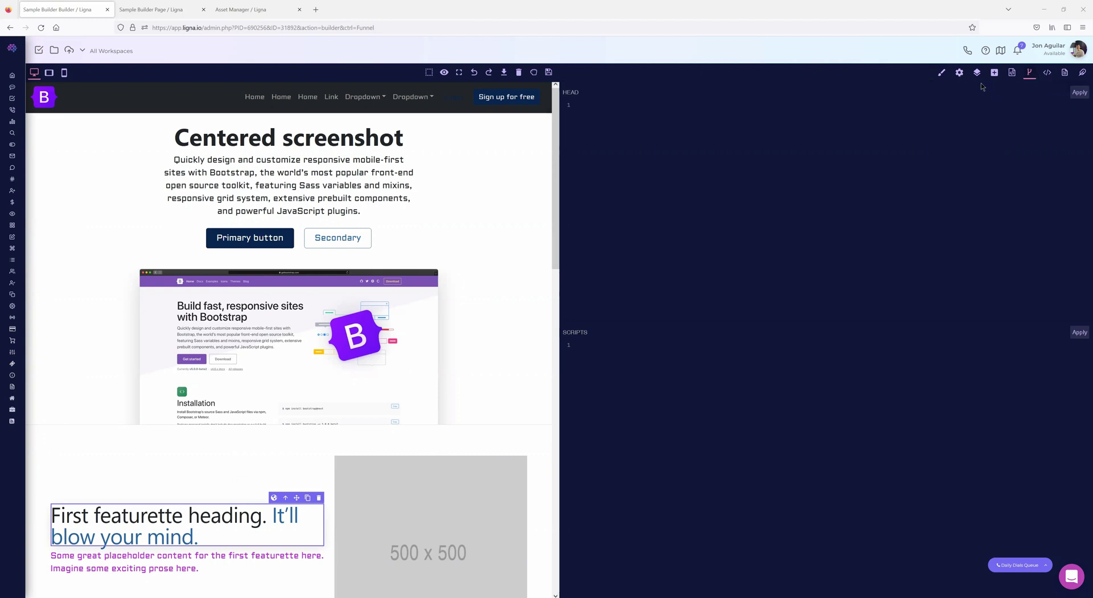
- Append 'dfddsfad' to the First featurette heading in its HTML and apply it
left_click(1011, 77)
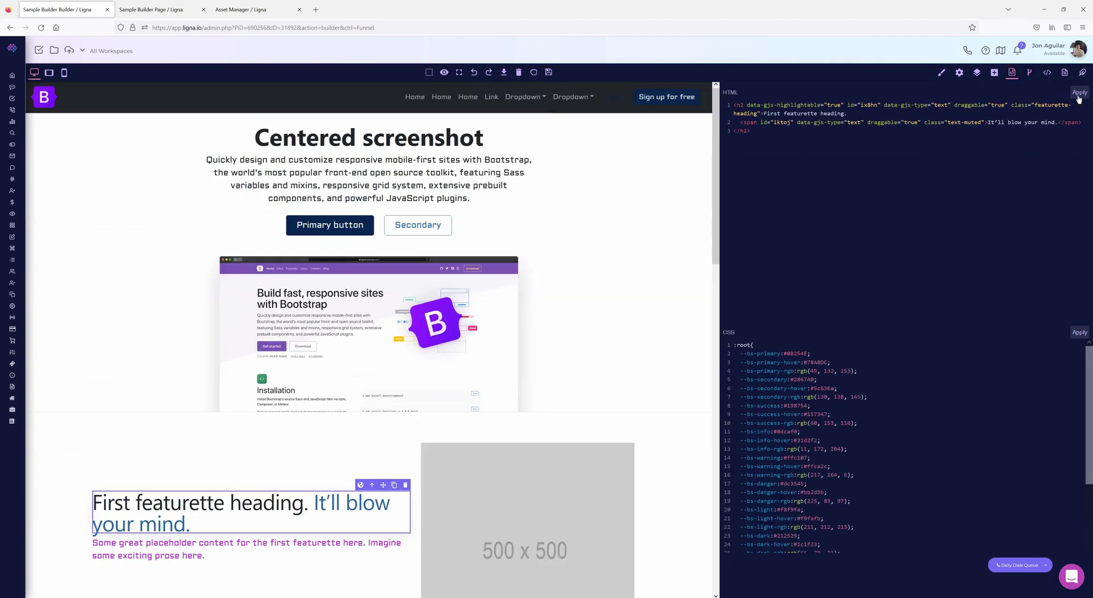
left_click(847, 113)
type("dfddsfad")
left_click(1079, 93)
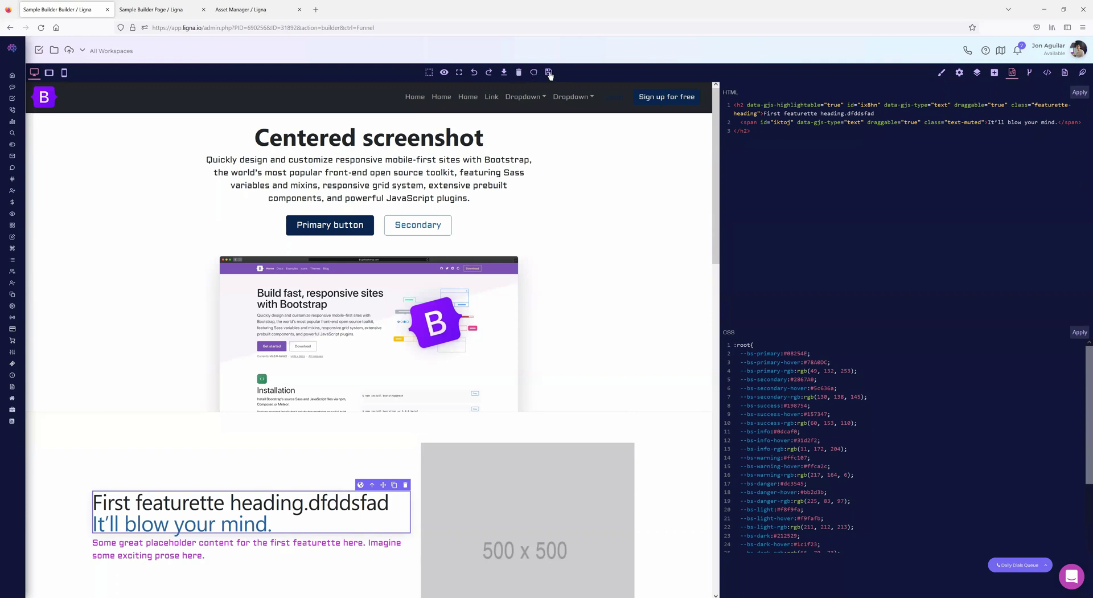
scroll(278, 368, "down", 7)
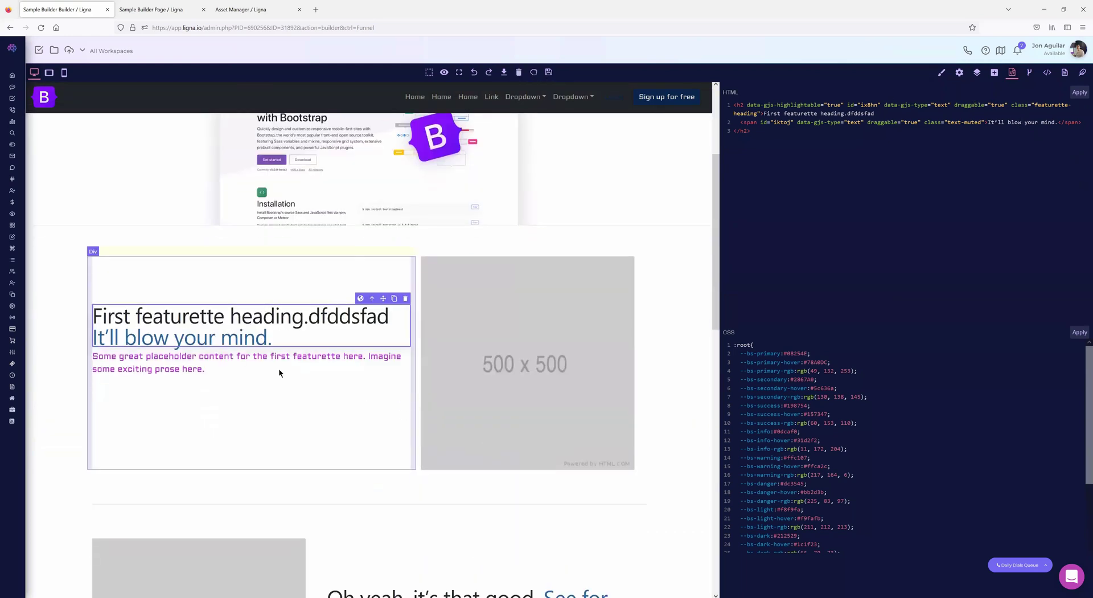
scroll(321, 374, "up", 6)
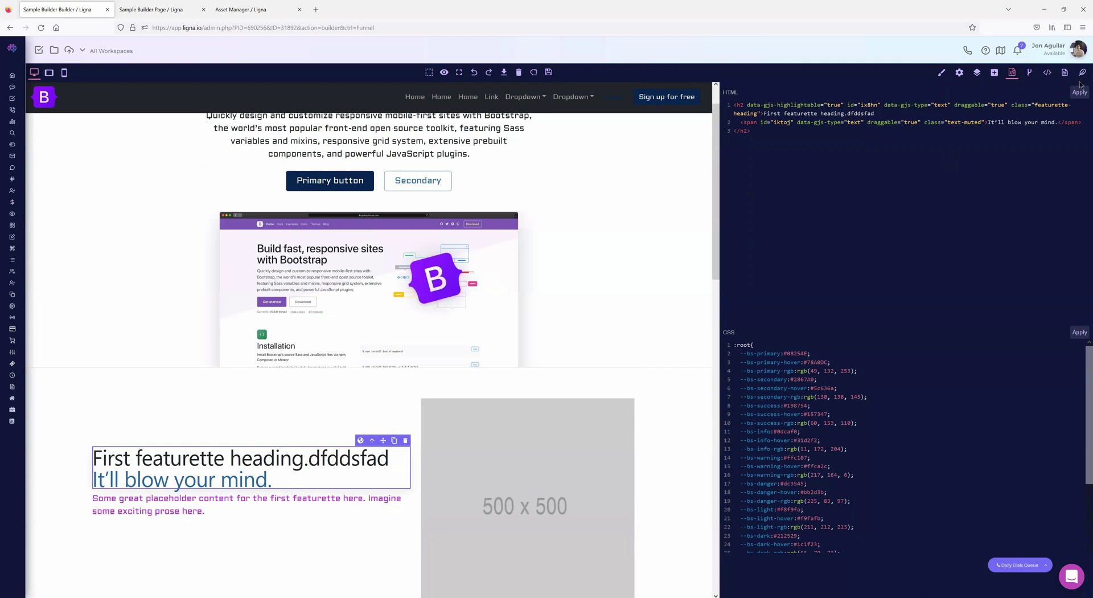
- Scroll through the page's raw HTML, then list the funnel pages Home and Test Page
left_click(1046, 73)
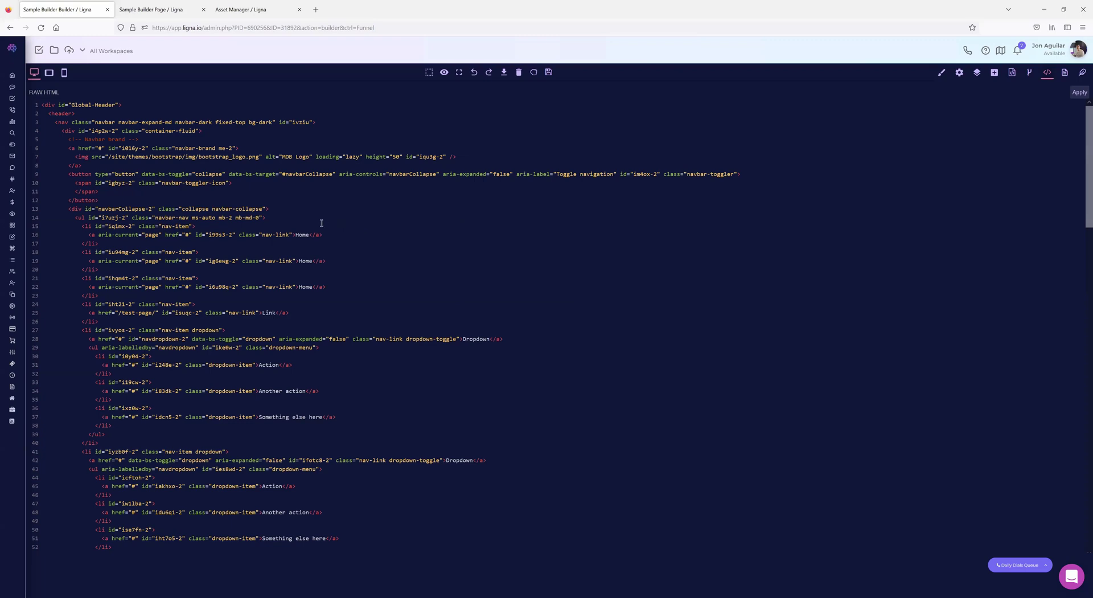
scroll(238, 228, "down", 7)
scroll(238, 227, "up", 7)
scroll(360, 317, "down", 20)
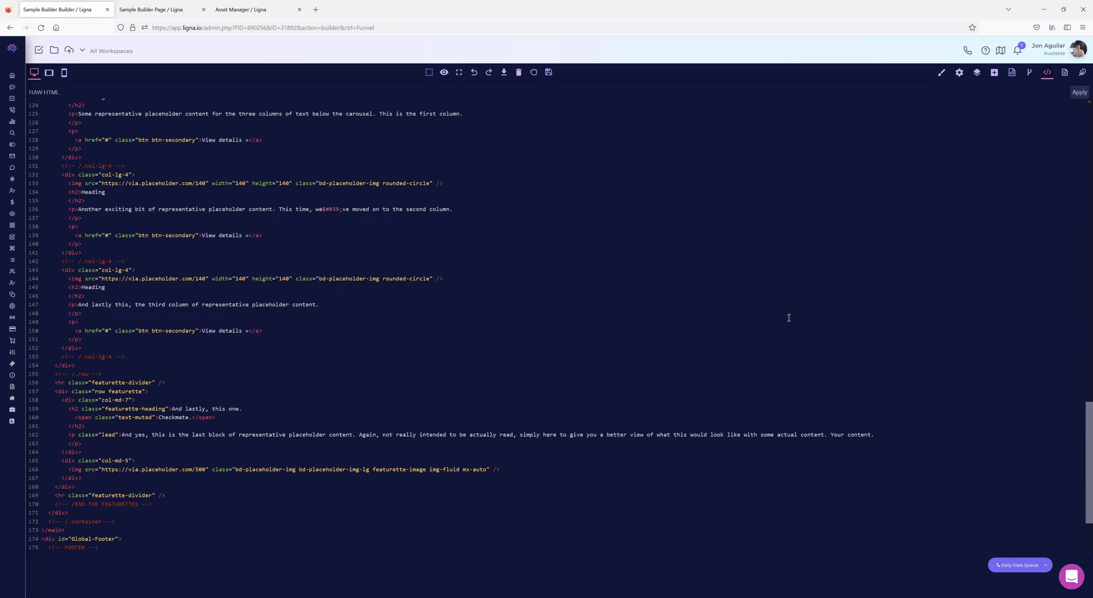
scroll(331, 343, "up", 16)
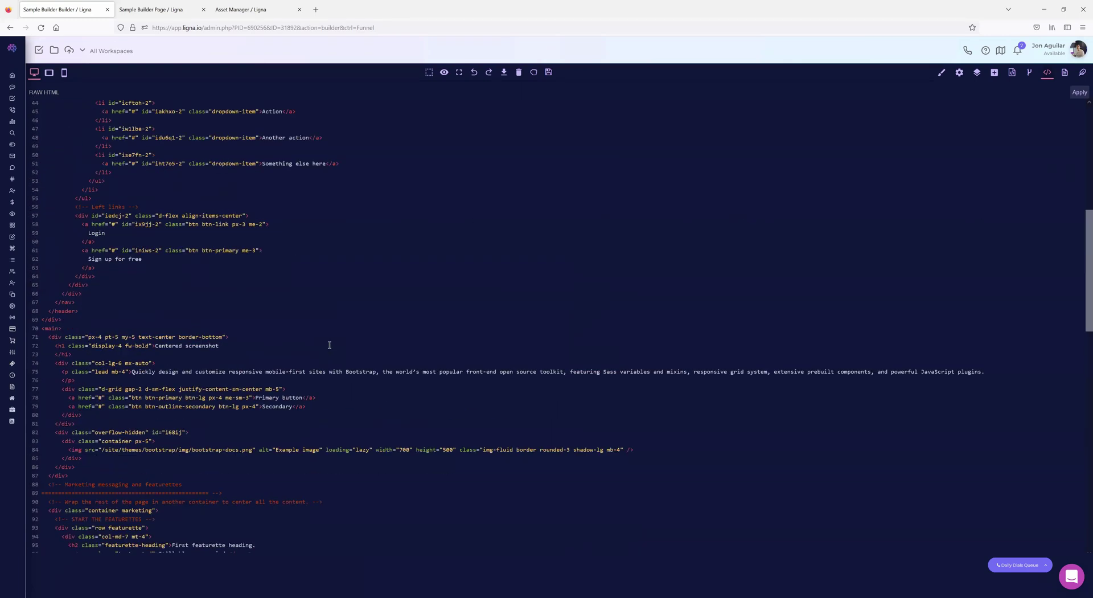
scroll(329, 344, "up", 3)
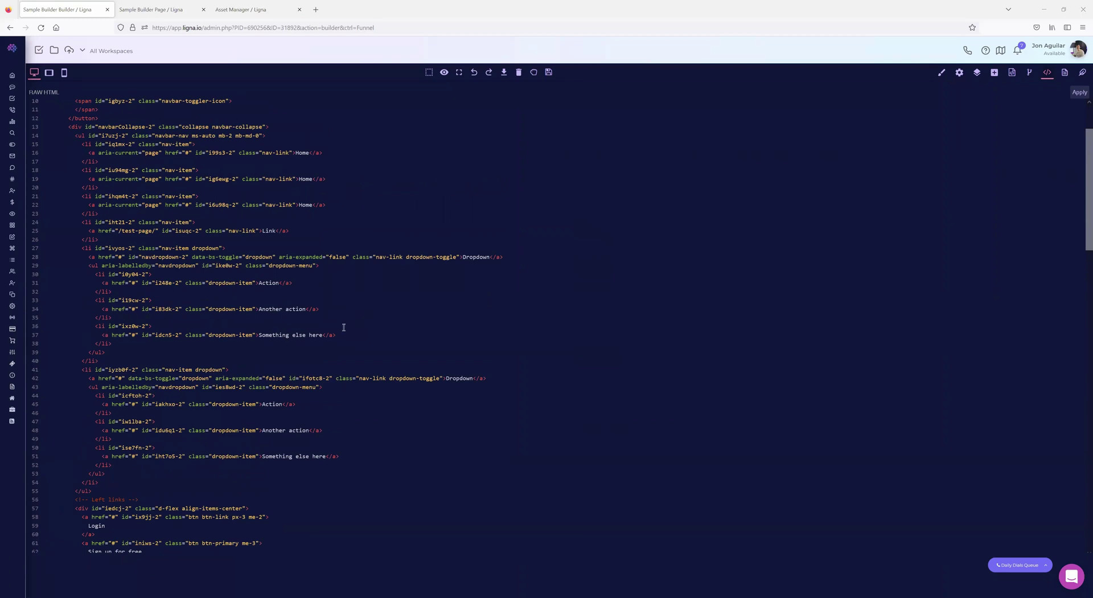
scroll(353, 319, "down", 15)
scroll(339, 332, "up", 8)
scroll(339, 333, "up", 10)
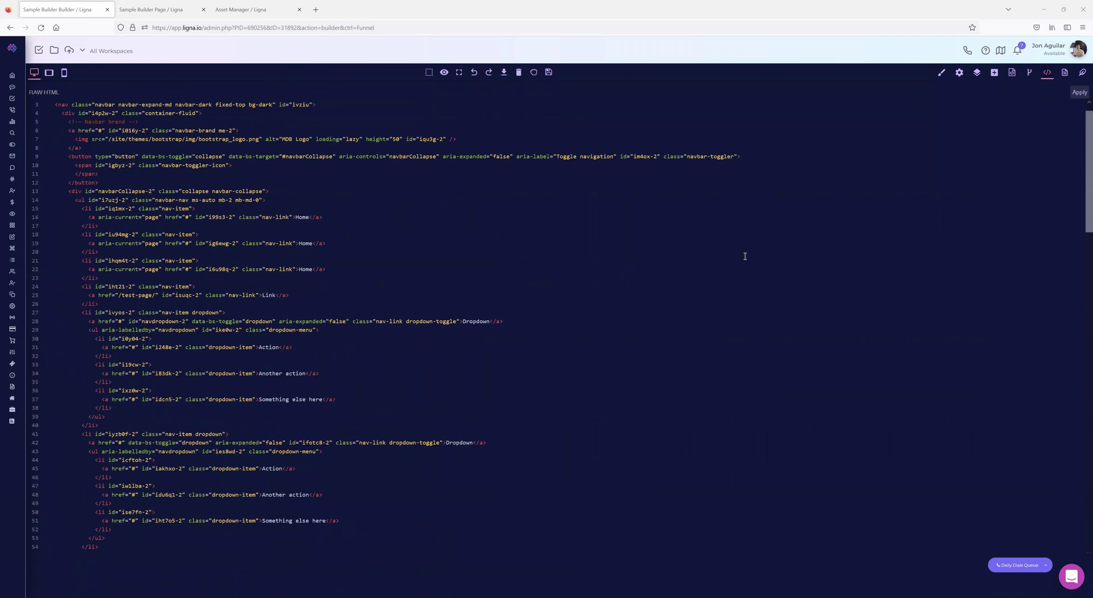
left_click(1065, 73)
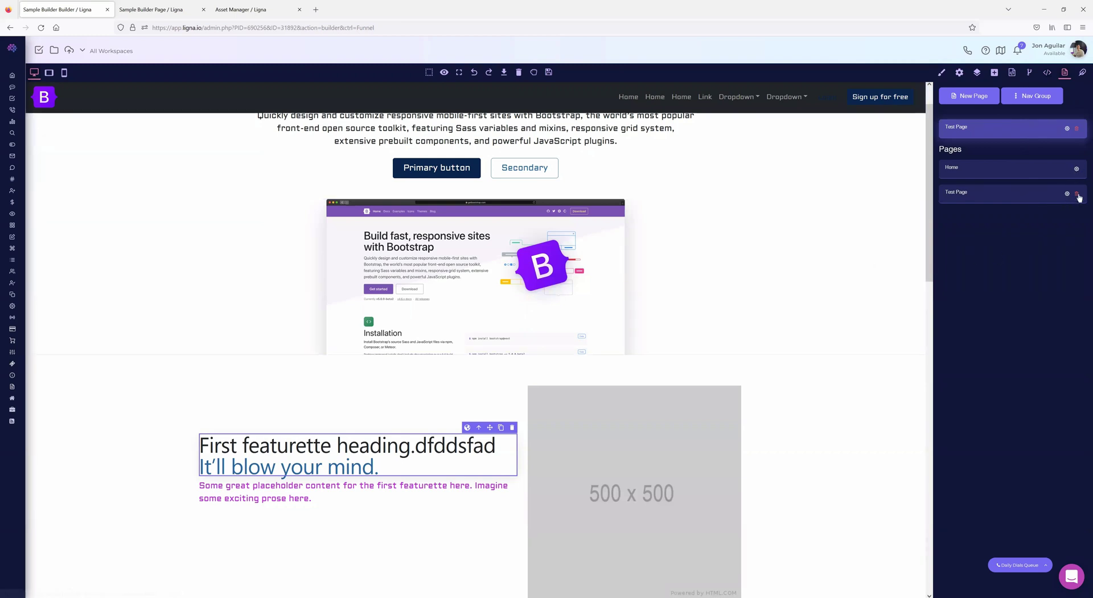
- Cancel deleting Test Page, then clear all content from the canvas and confirm with OK
left_click(1077, 194)
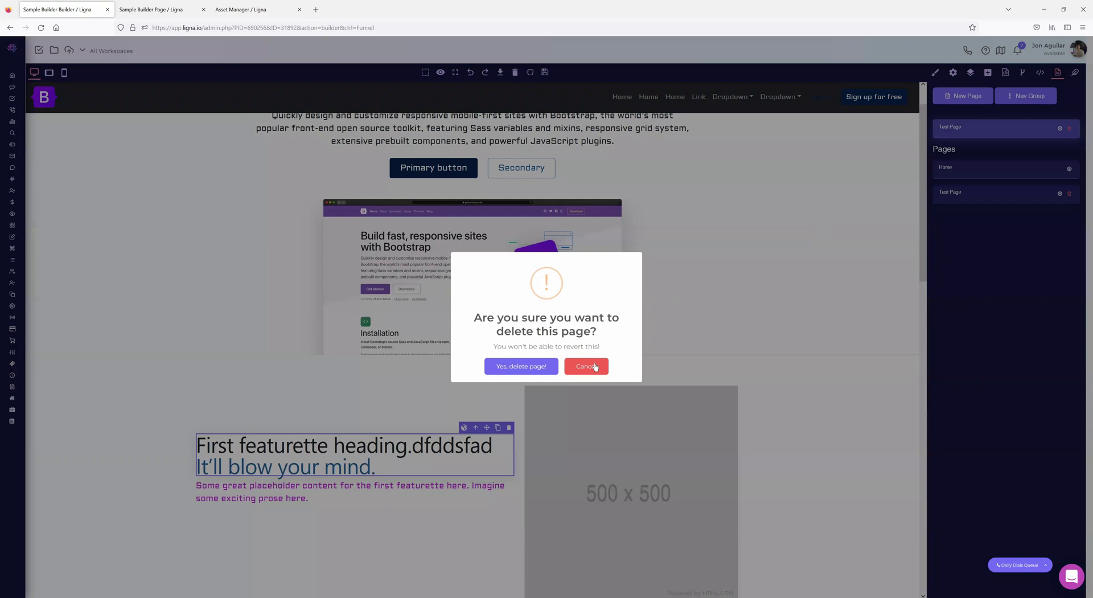
left_click(595, 366)
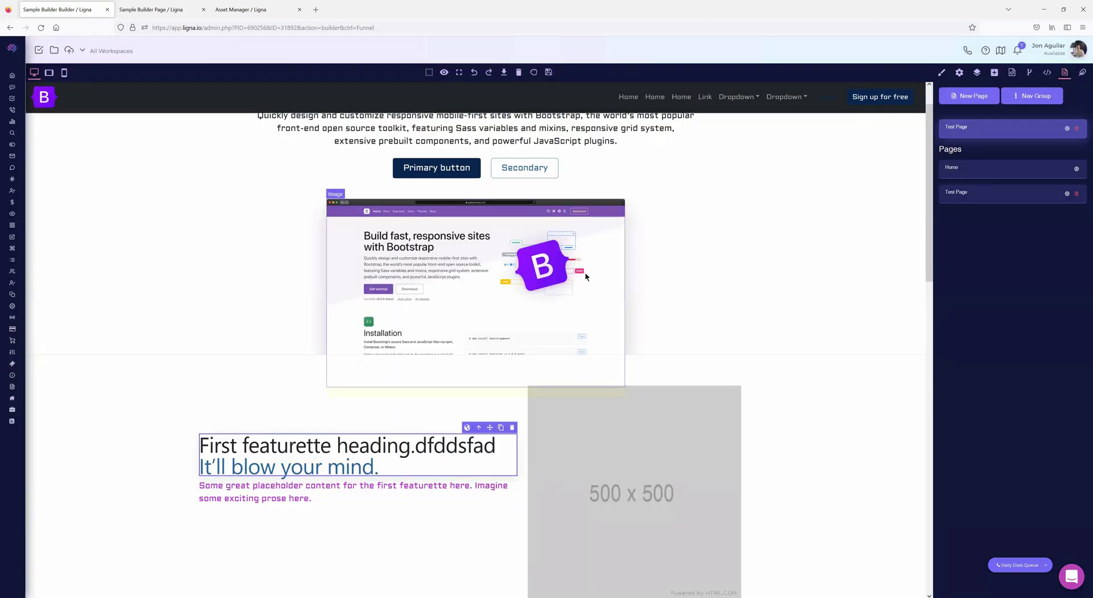
scroll(585, 277, "up", 1)
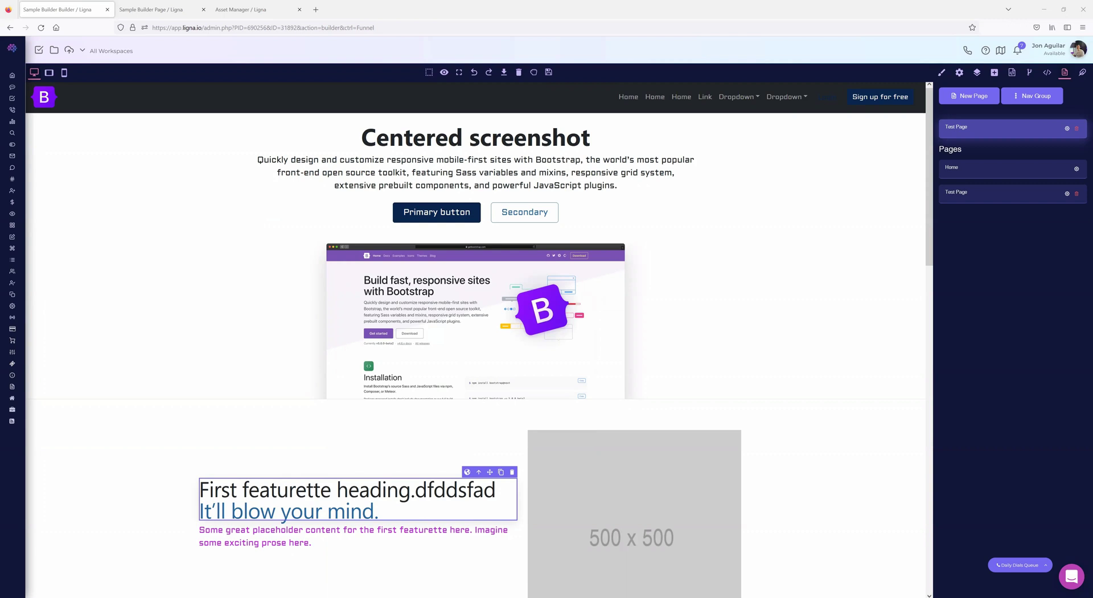
left_click(518, 72)
left_click(583, 332)
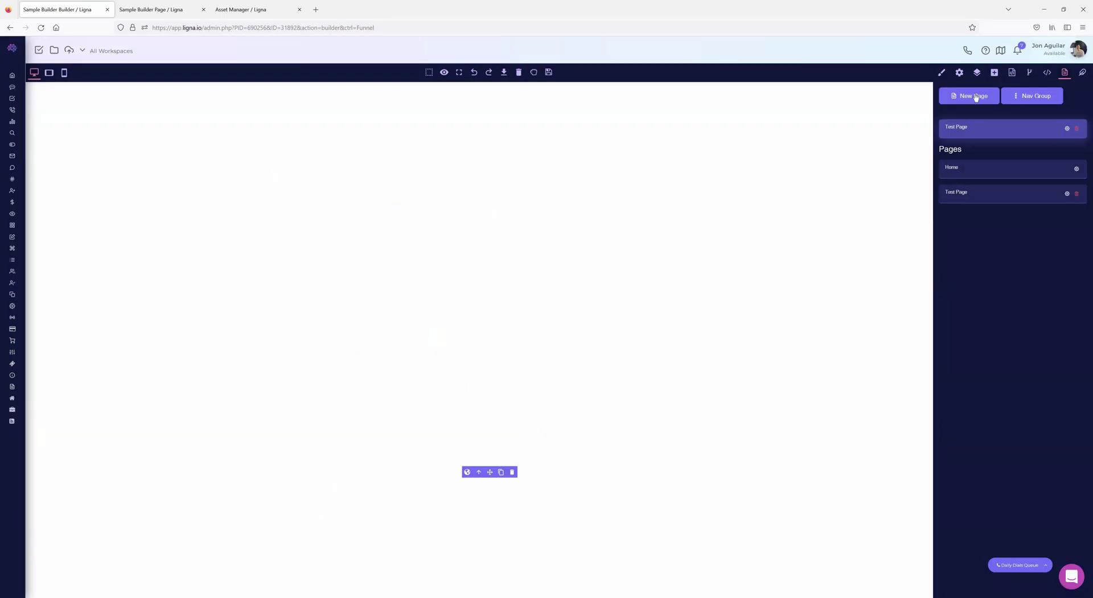
- Drag a 1 Column block from Blocks onto the empty canvas
left_click(1011, 74)
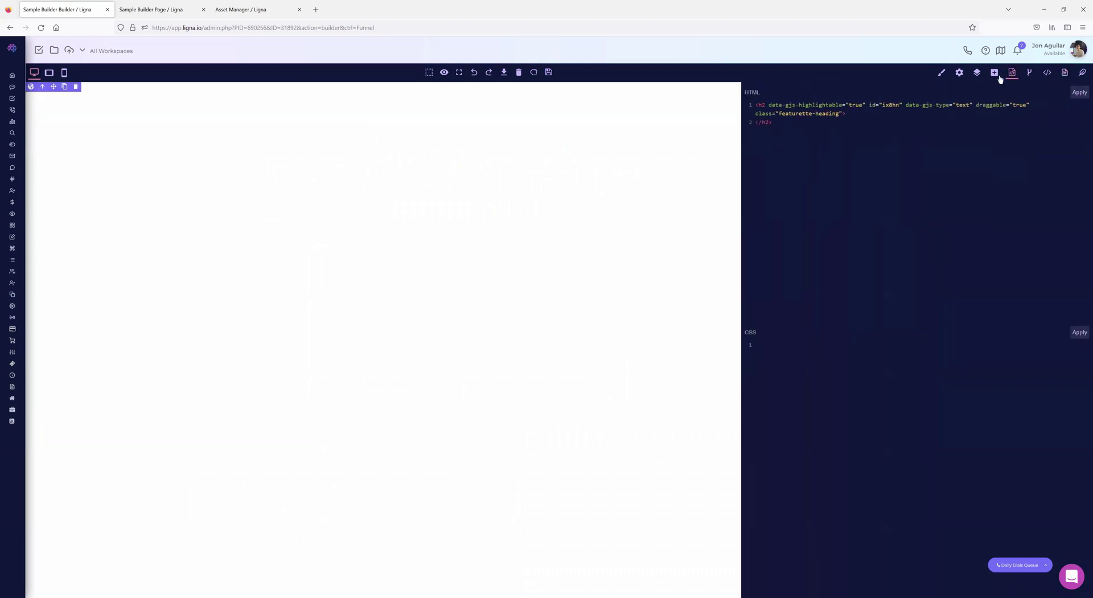
left_click(992, 74)
left_click(959, 73)
left_click(976, 74)
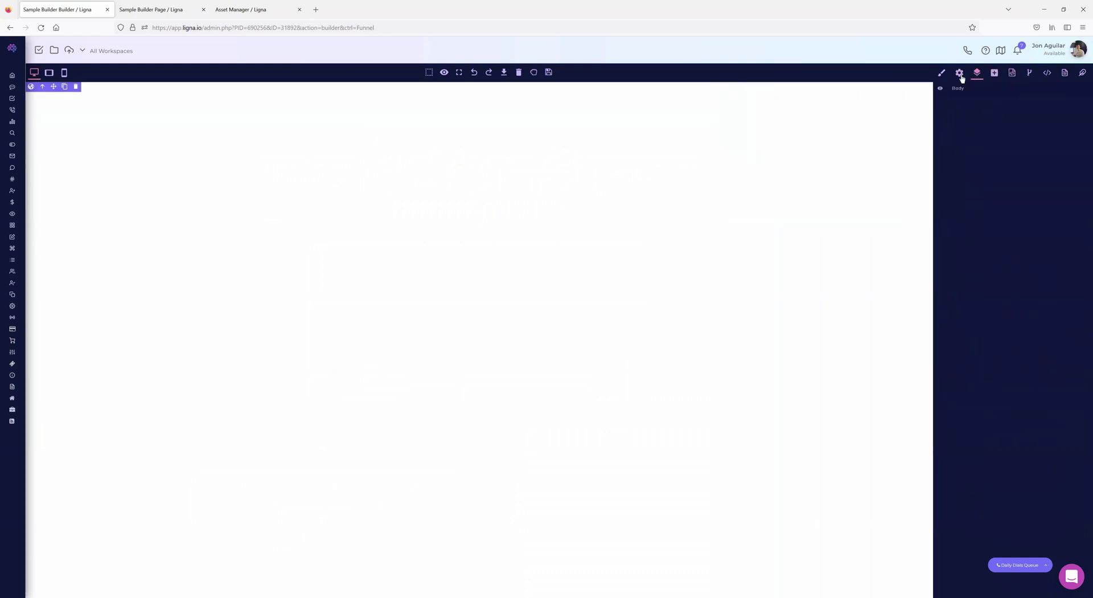
left_click(995, 73)
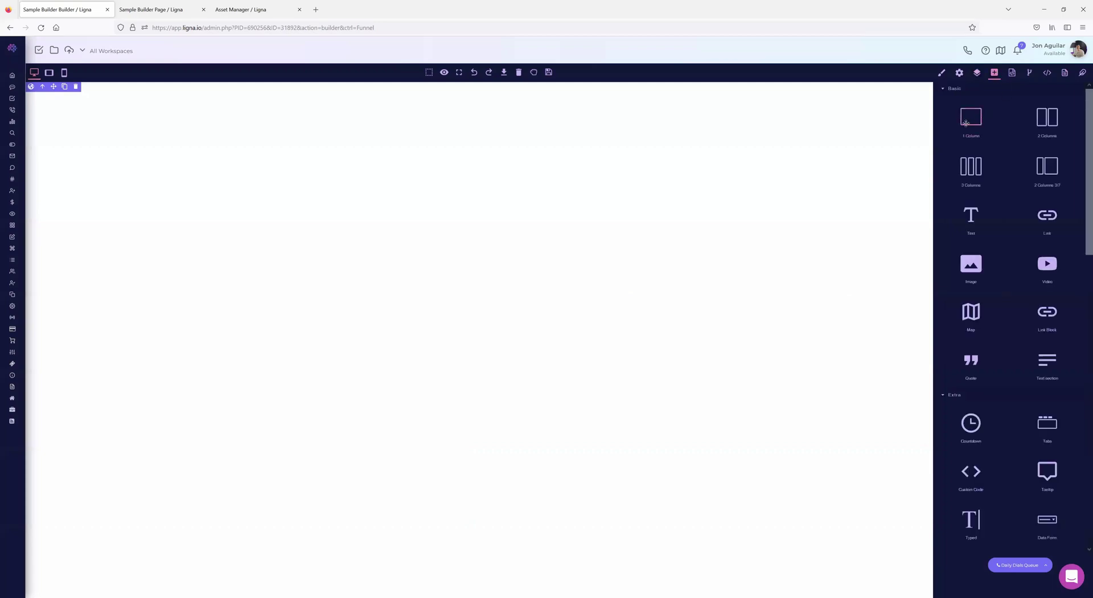
left_click_drag(696, 127, 695, 129)
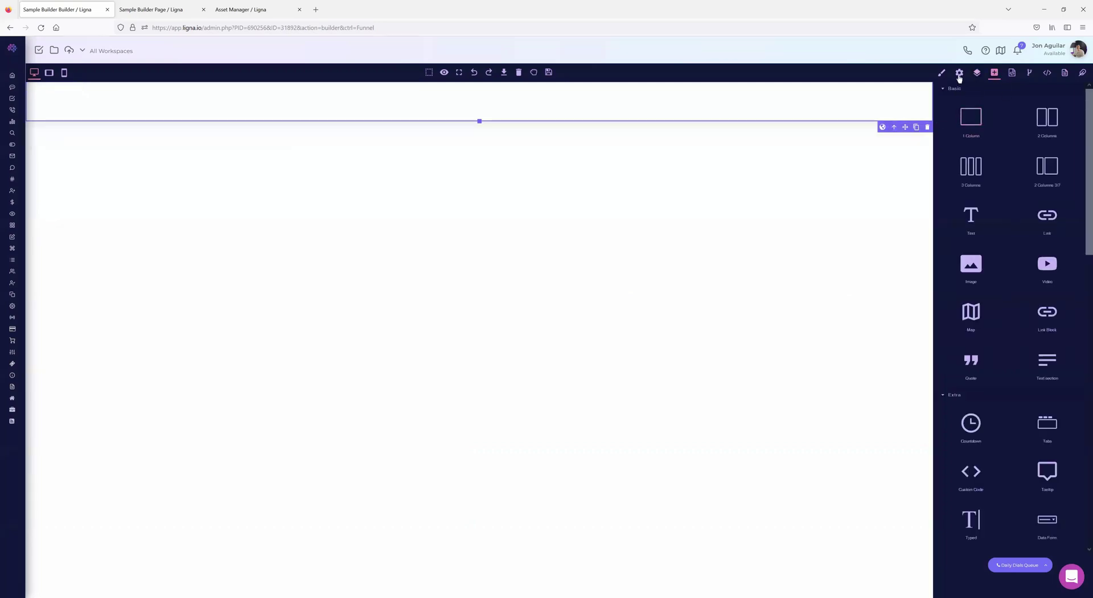
- Set the row's container Type to Fluid, then back to Default width
left_click(959, 74)
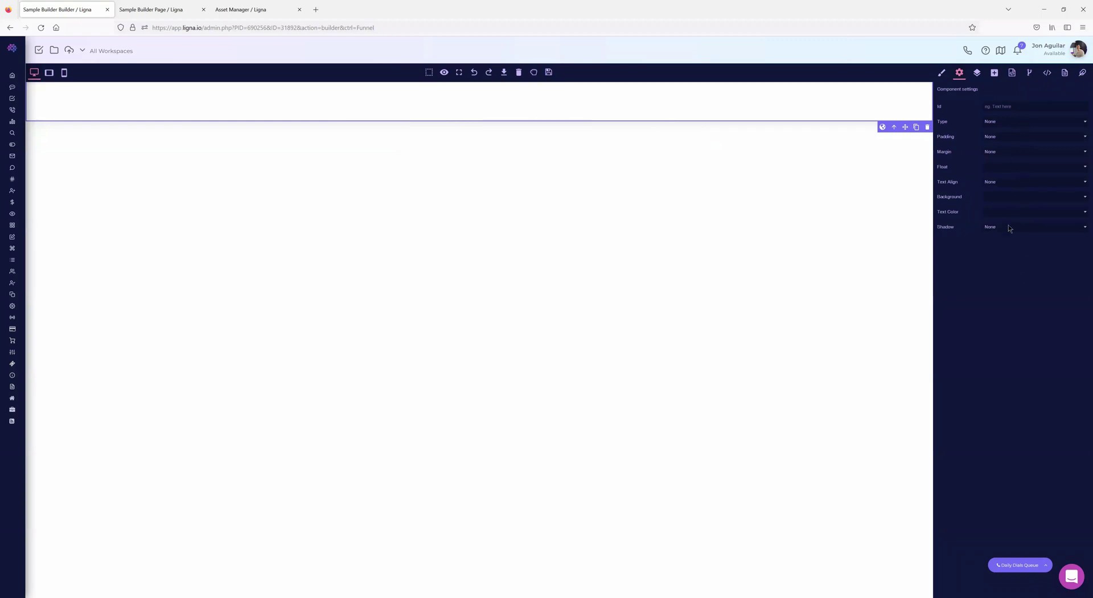
left_click(944, 75)
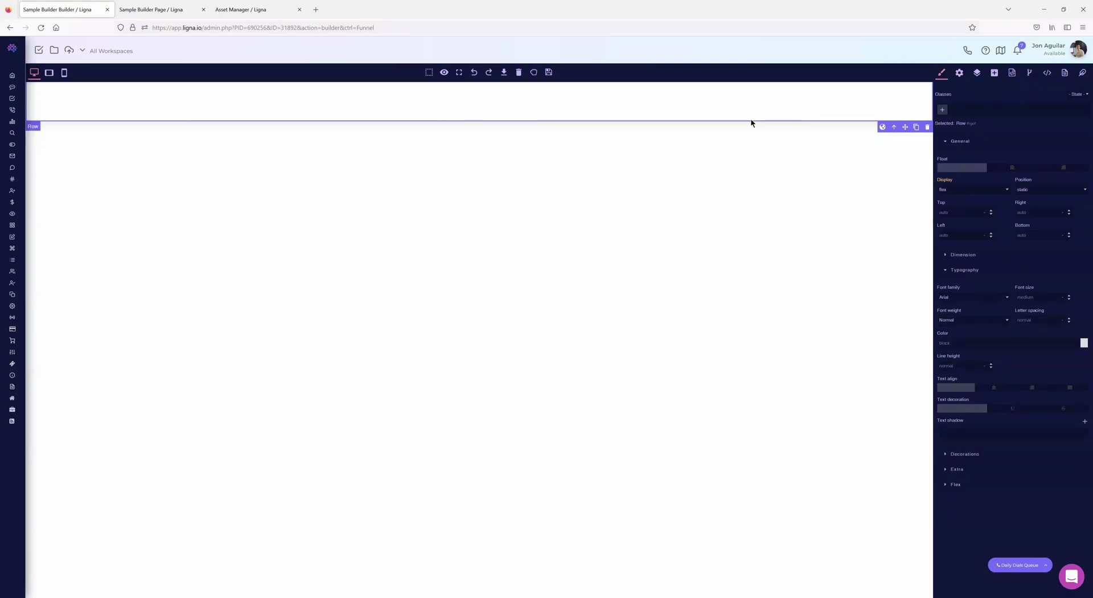
left_click(960, 73)
left_click(1005, 123)
left_click(999, 141)
left_click(999, 137)
left_click(999, 121)
left_click(999, 122)
left_click(996, 139)
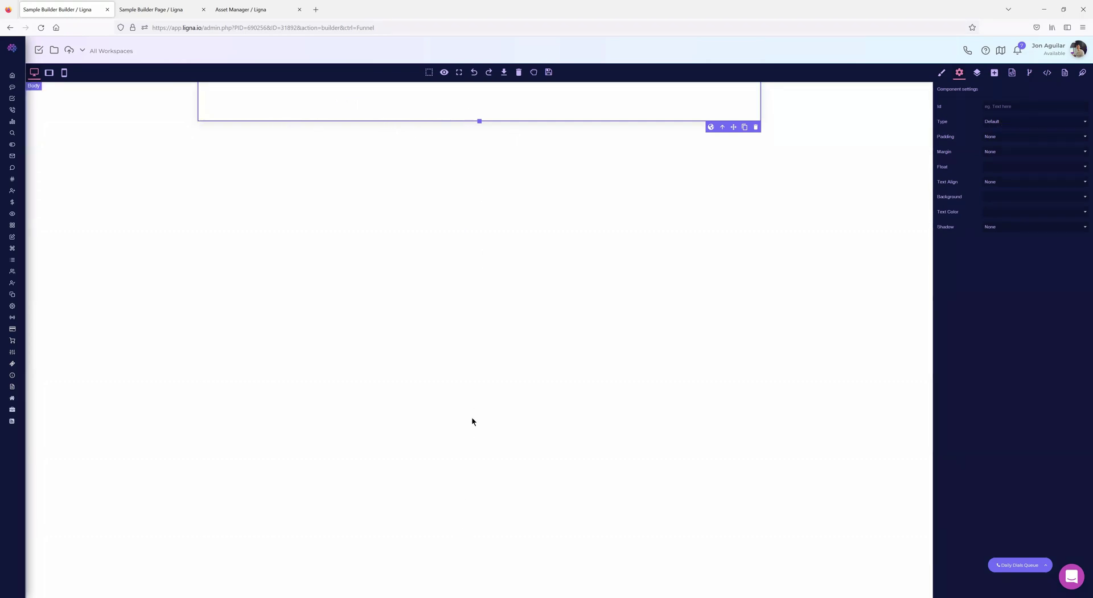
- Preview the page at tablet and mobile widths, then return to desktop
left_click(48, 73)
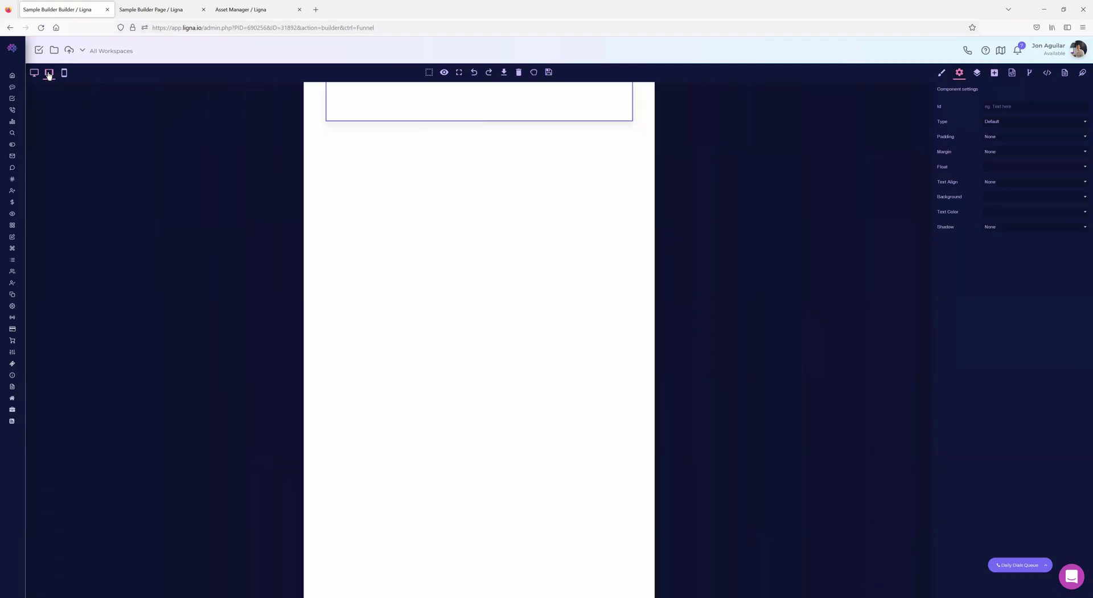
left_click(65, 74)
left_click(34, 73)
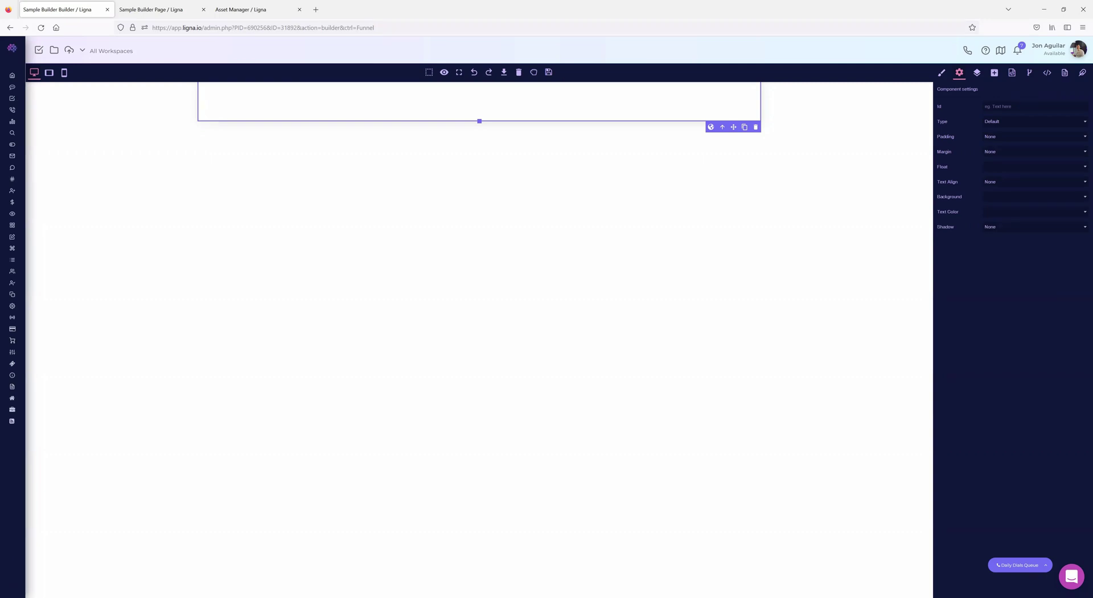
left_click(994, 72)
- Drag the Countdown block from Extra onto the row and review its settings and theme colour variables
scroll(1031, 296, "down", 2)
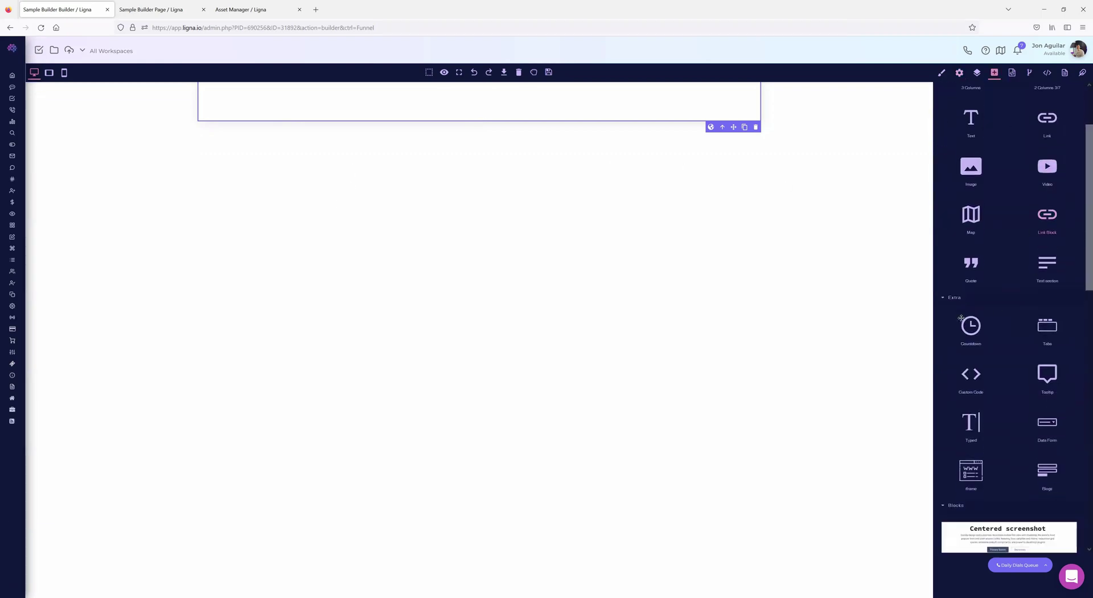
left_click_drag(971, 327, 449, 196)
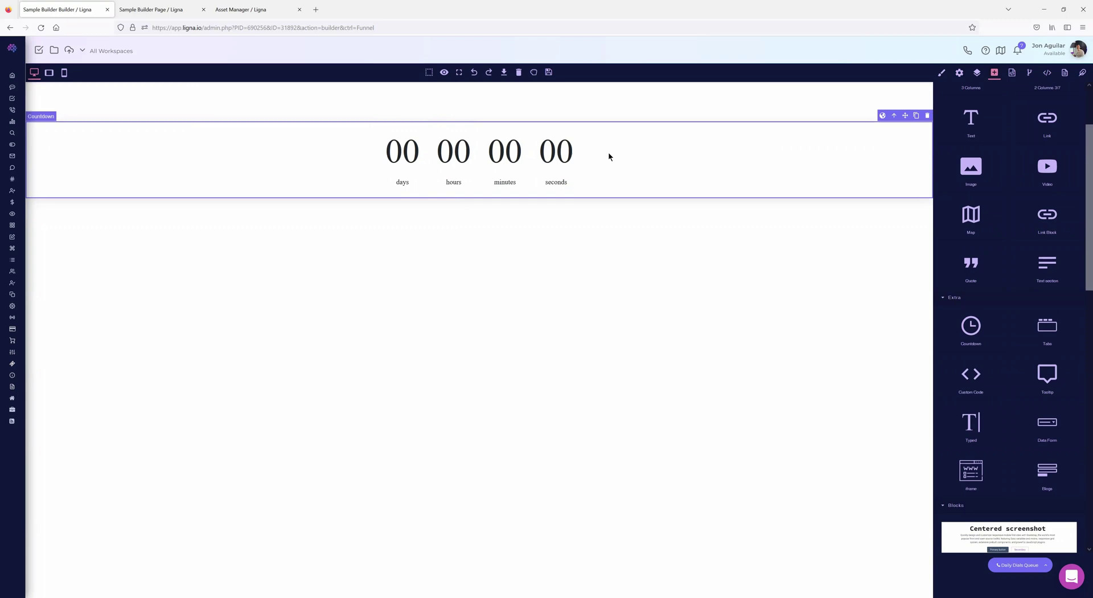
left_click(958, 73)
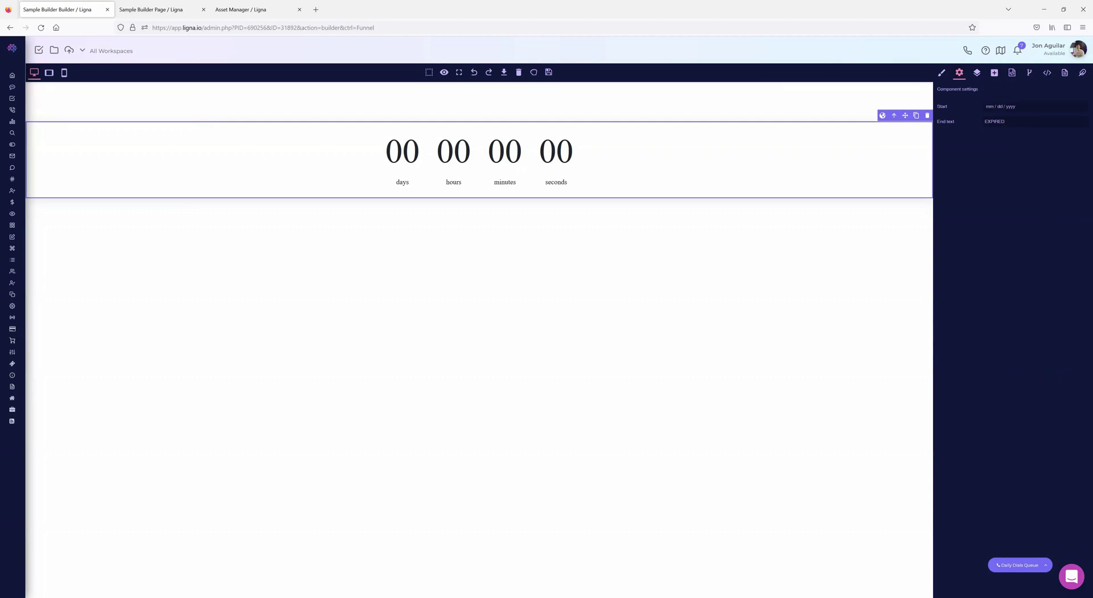
left_click(1082, 73)
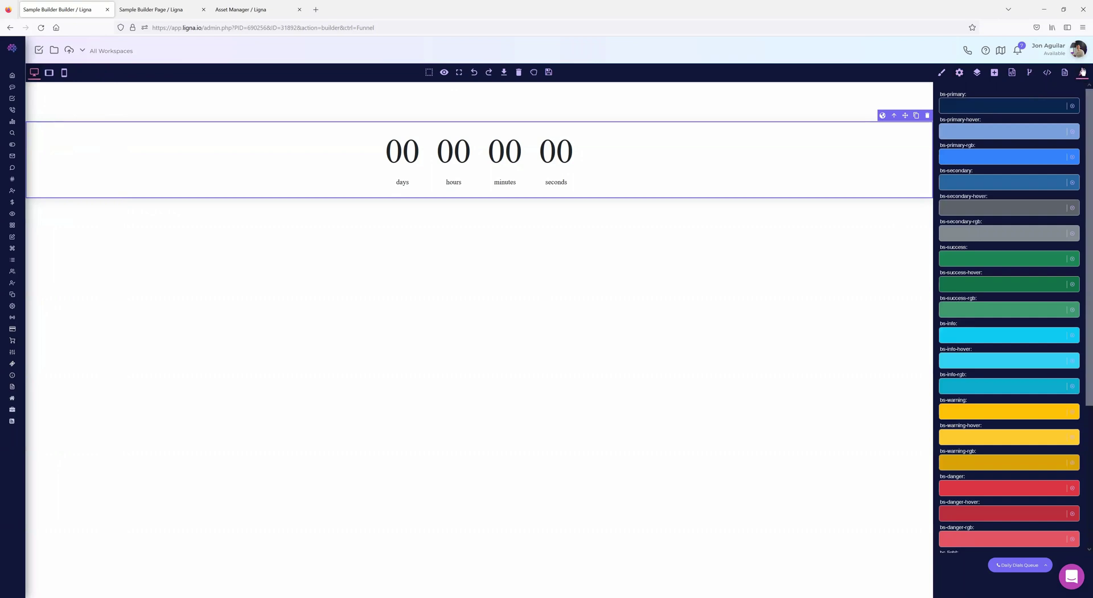
- Reset the Firefox zoom to 100% from the browser menu
left_click(1083, 27)
left_click(1065, 219)
left_click(1066, 219)
left_click(1065, 219)
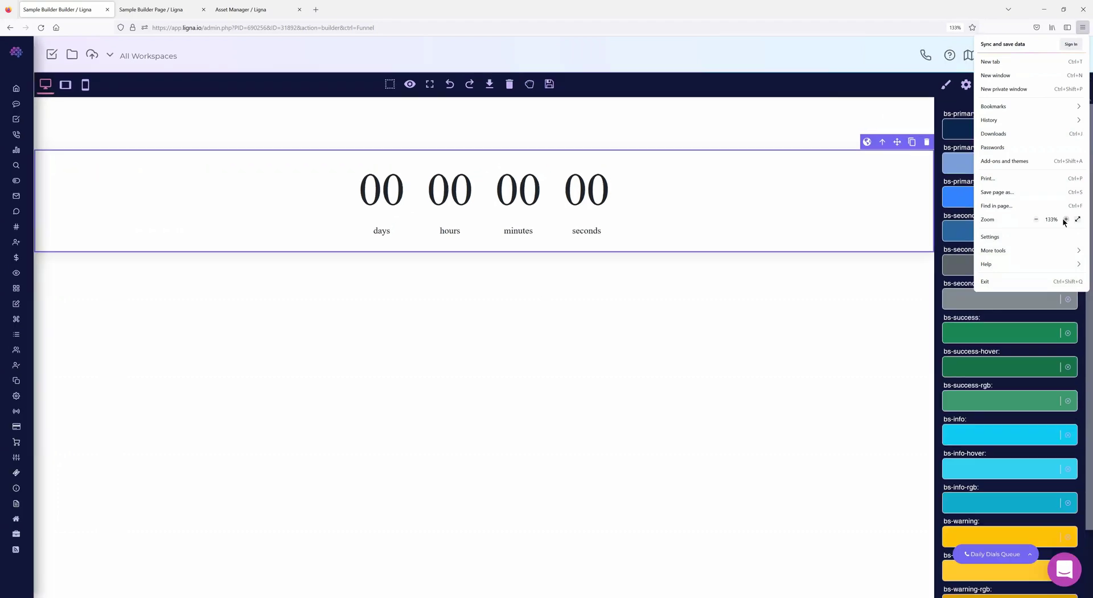
left_click(1065, 219)
left_click(1065, 219)
left_click(791, 56)
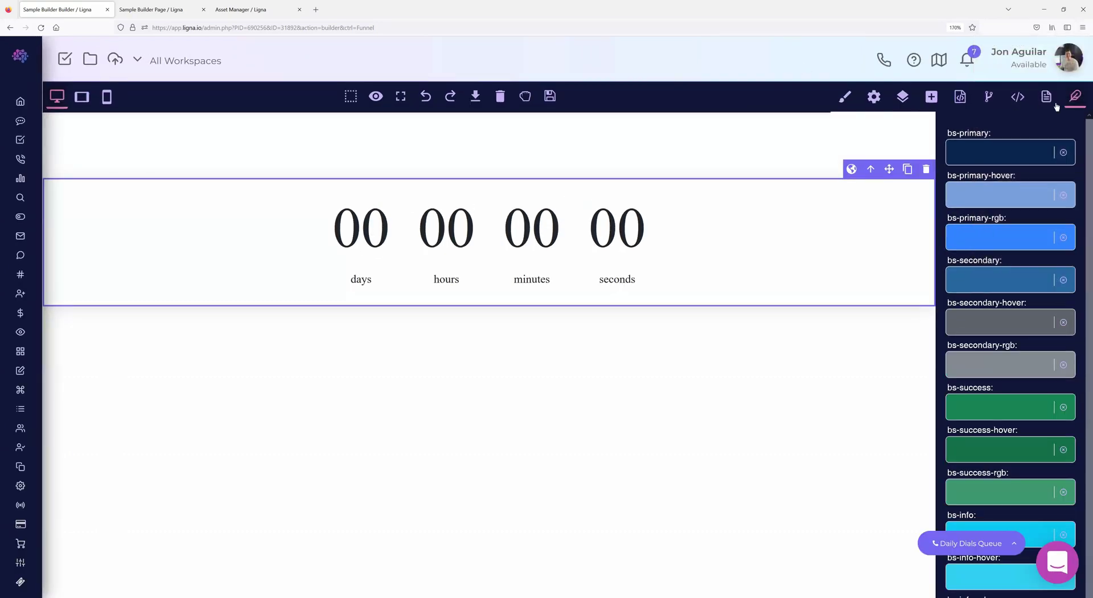
left_click(1036, 220)
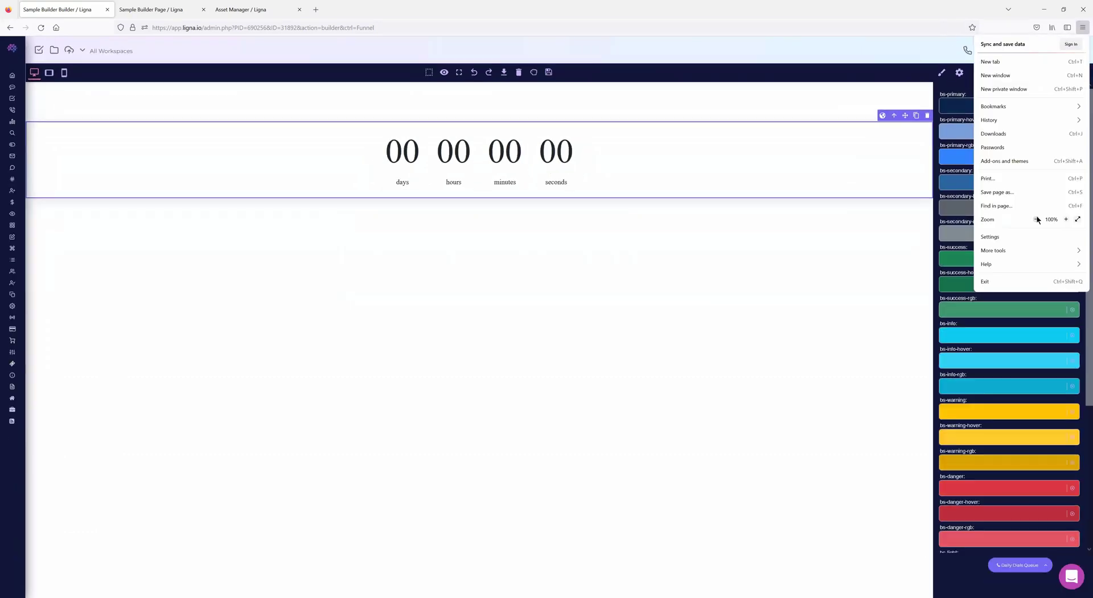
left_click(1037, 219)
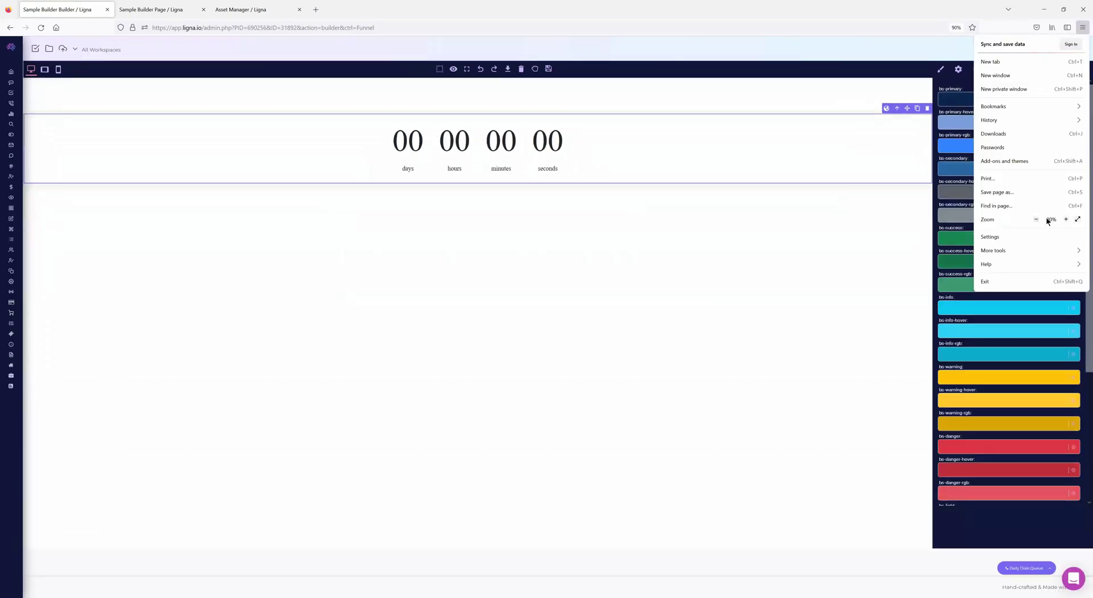
left_click(1065, 220)
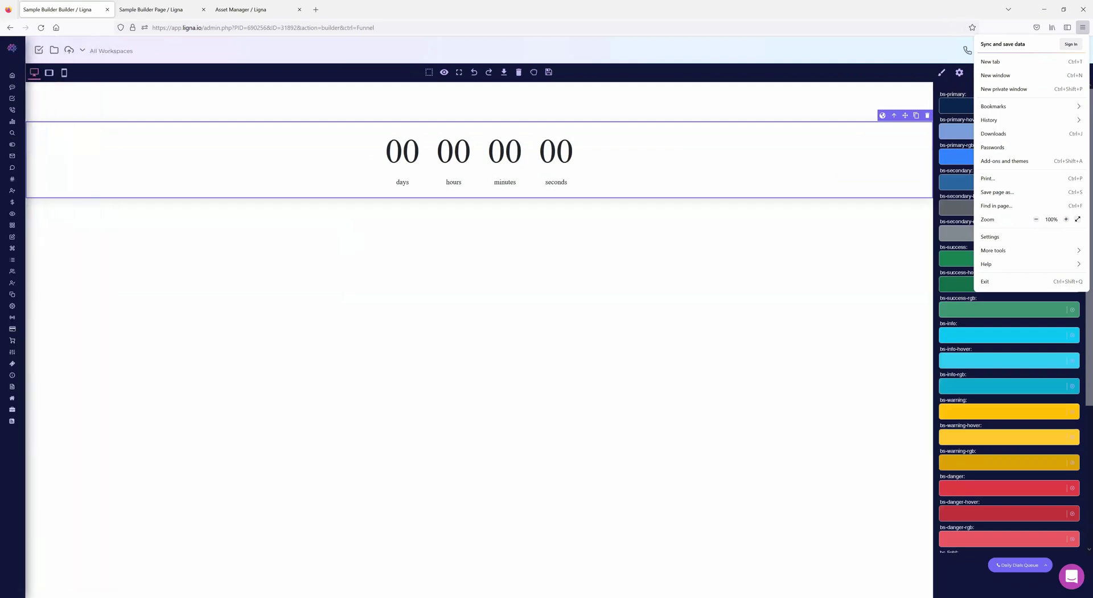
key("Escape")
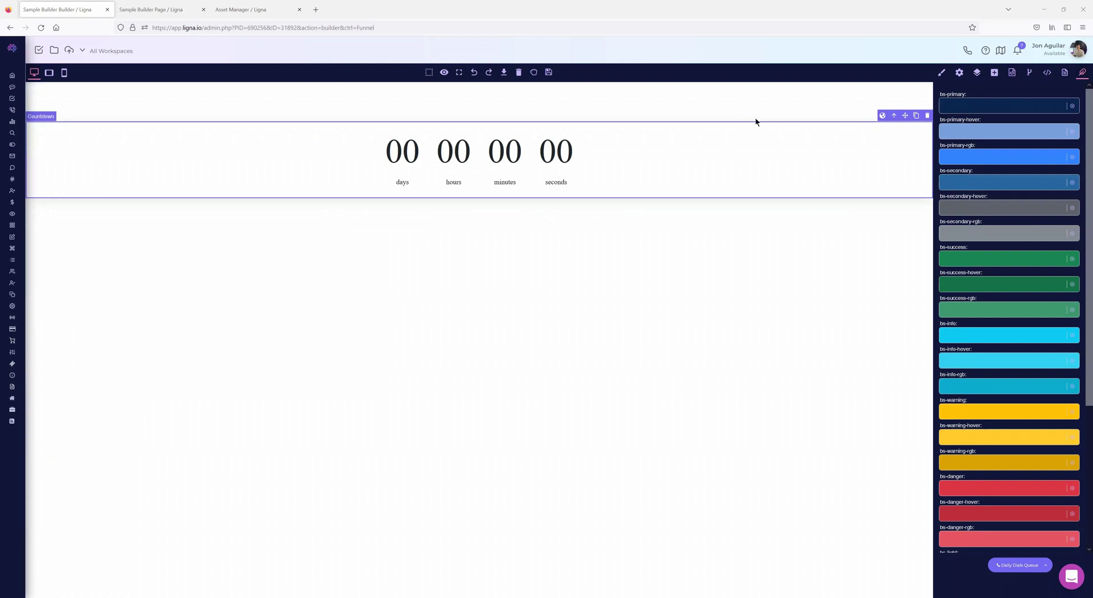
- Check the countdown's component settings, then show the blocks list
left_click(1011, 75)
left_click(959, 75)
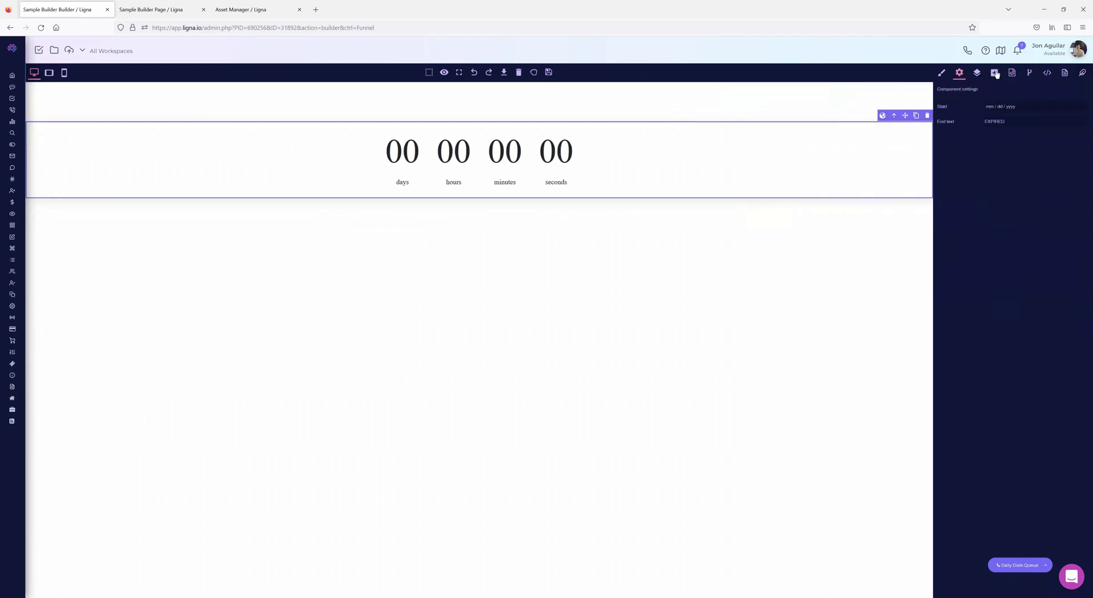
left_click(995, 73)
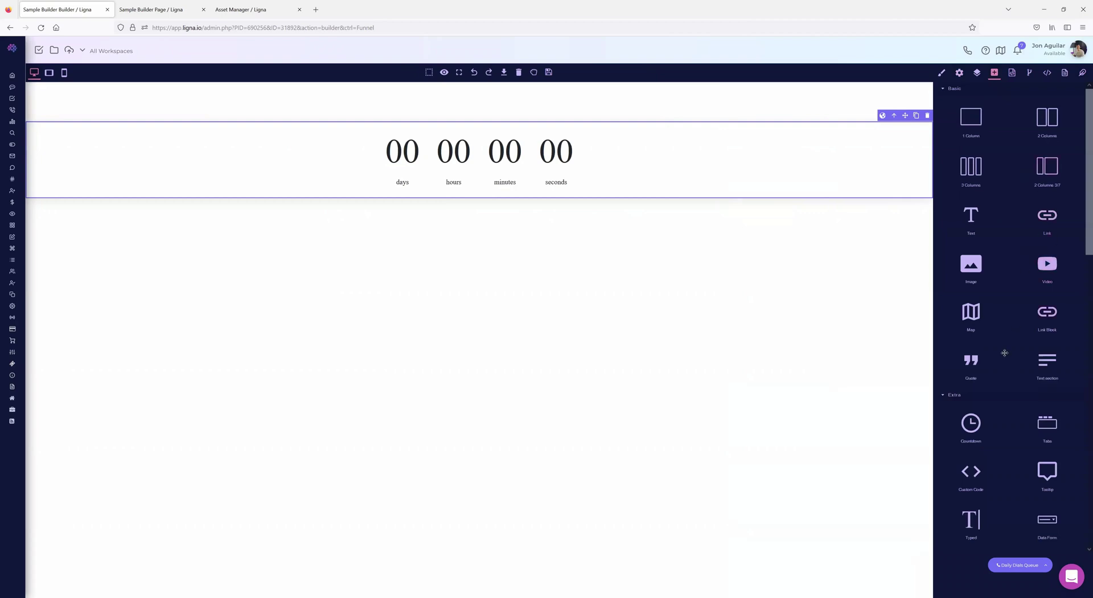
- Drag a Video block under the countdown and review its component and style settings
scroll(1005, 353, "down", 2)
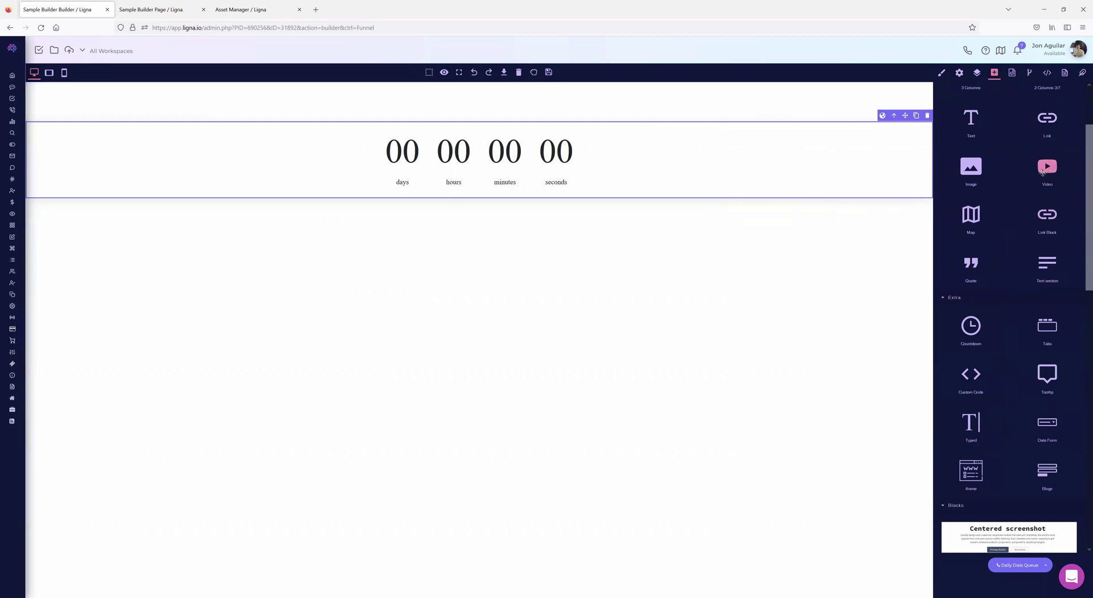
left_click_drag(1043, 170, 255, 251)
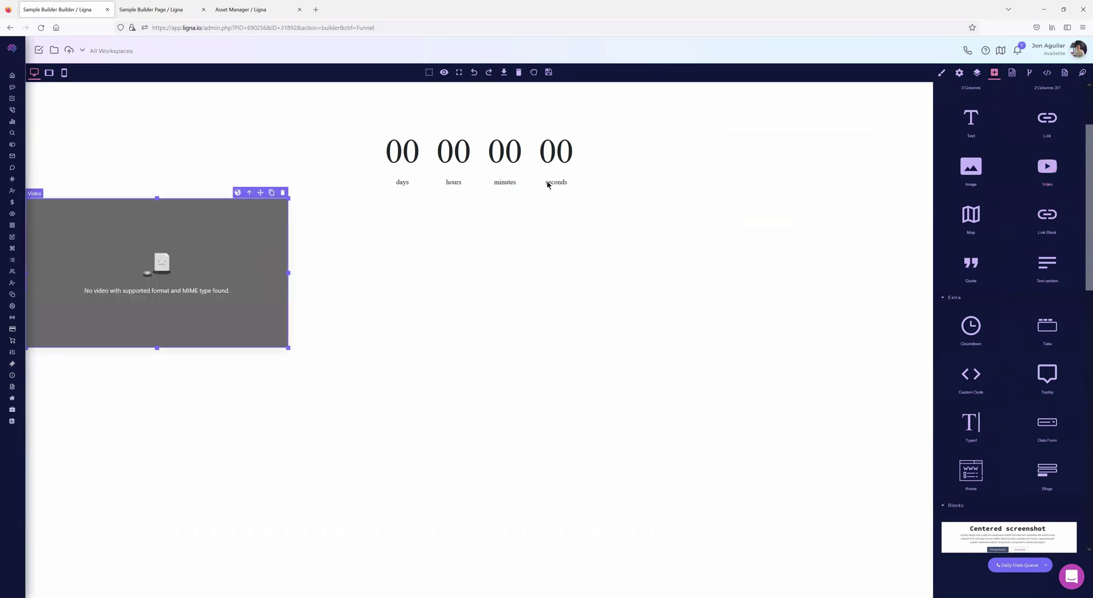
left_click(959, 72)
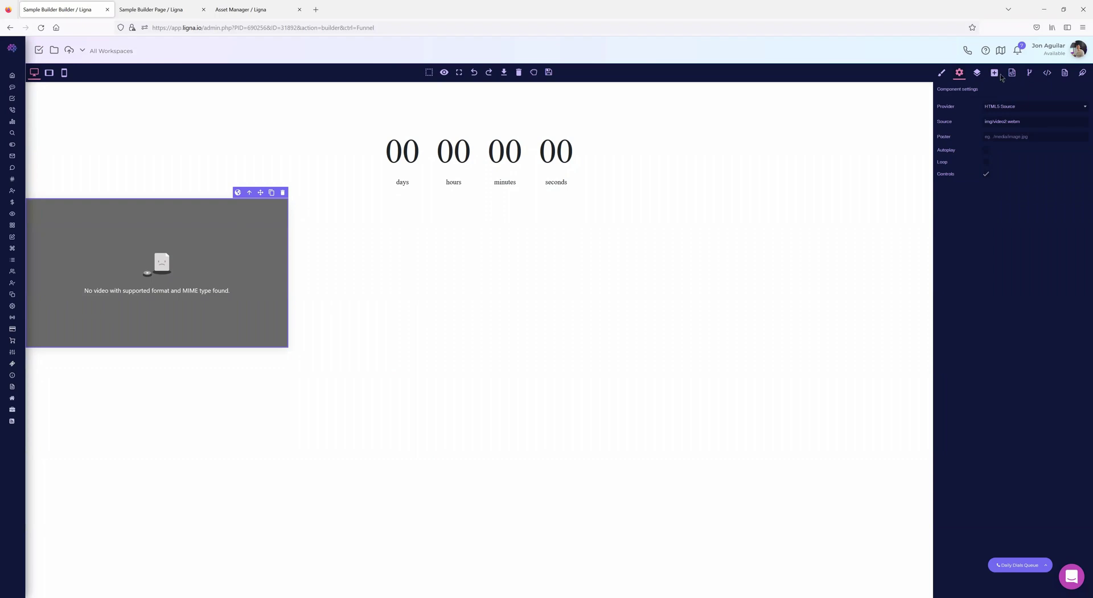
left_click(942, 72)
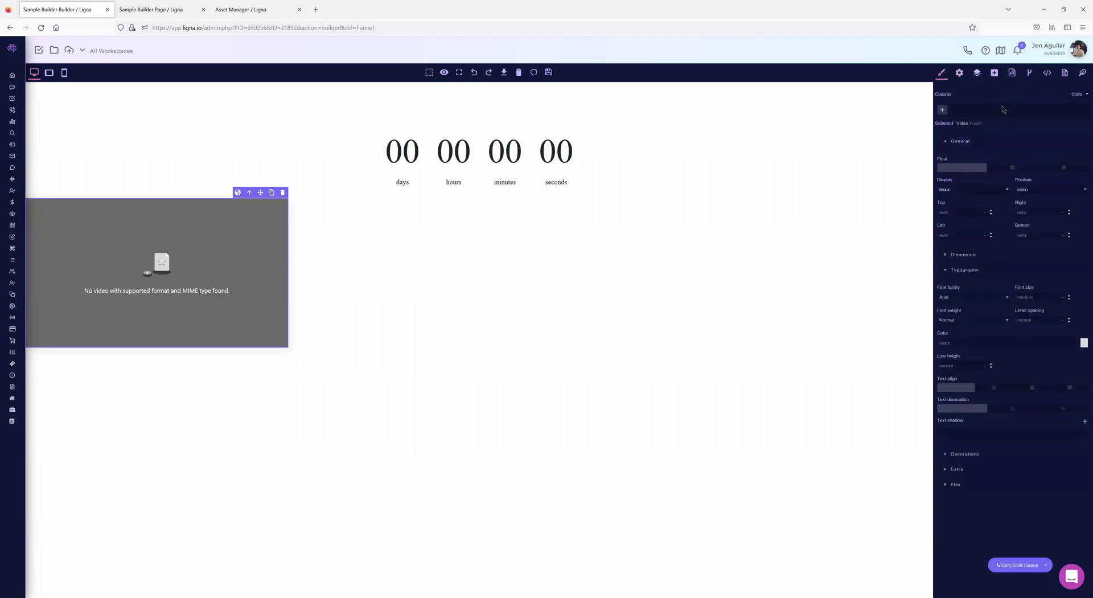
left_click(994, 72)
scroll(1012, 346, "down", 10)
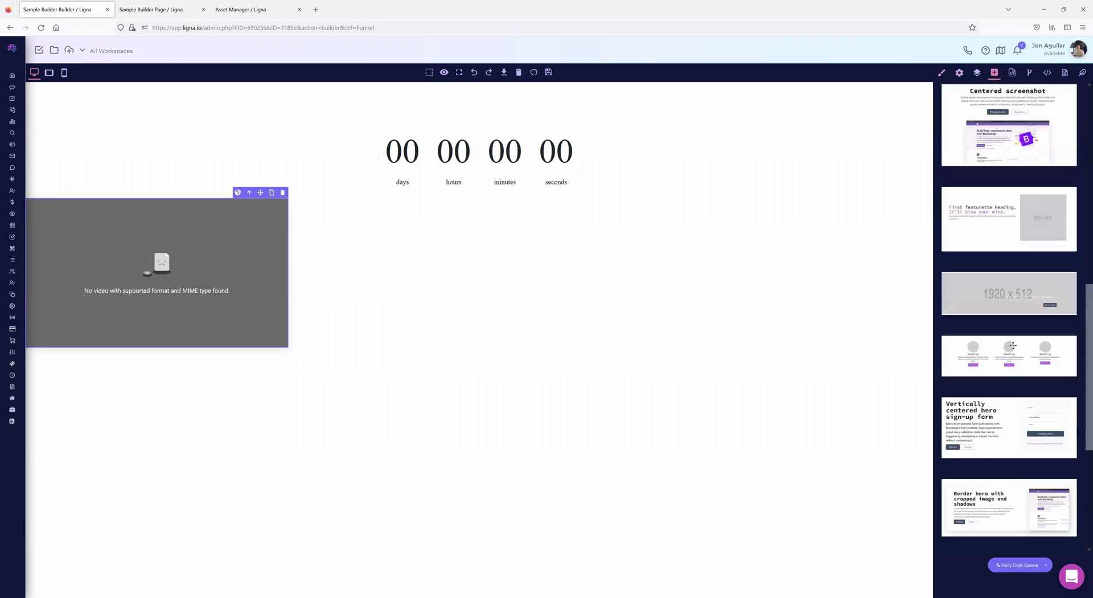
scroll(1012, 346, "down", 1)
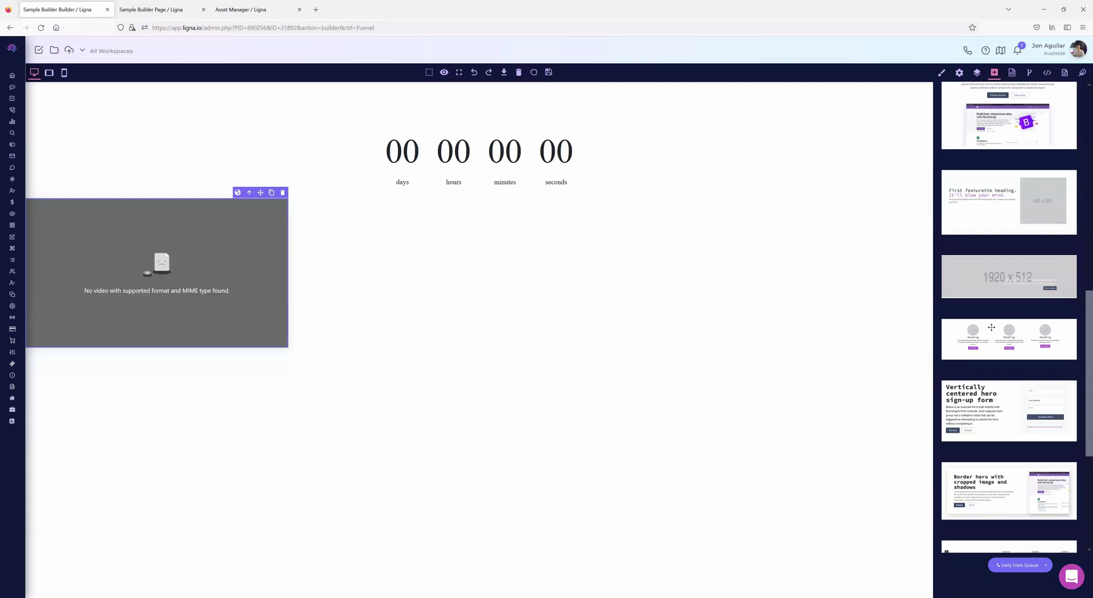
scroll(1003, 233, "down", 6)
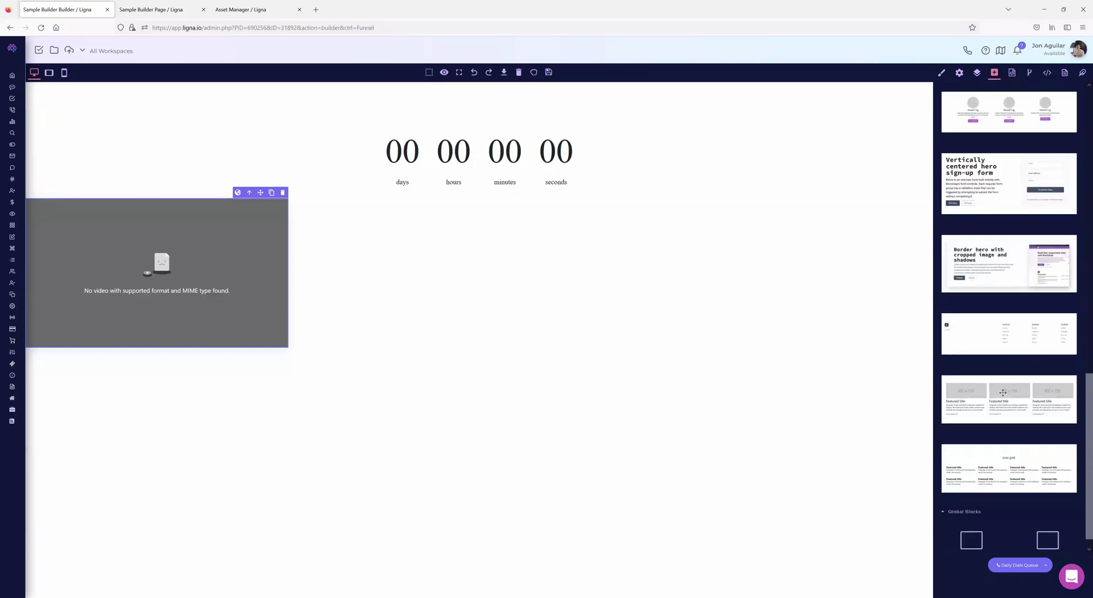
scroll(1003, 393, "up", 8)
scroll(1003, 392, "up", 8)
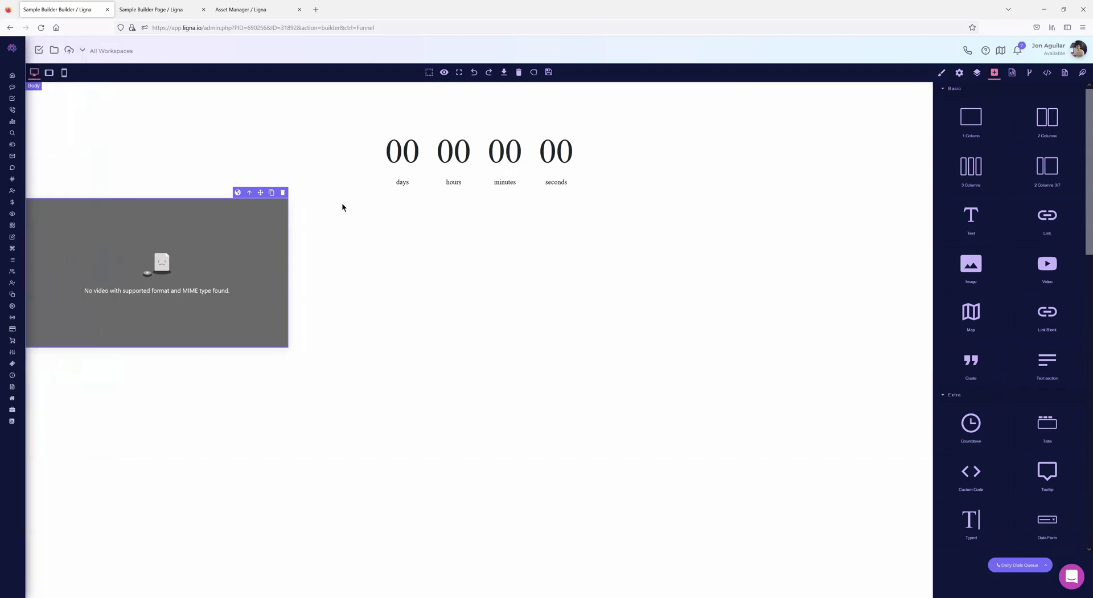
- Load the Funnels dashboard in the Sample Builder Page tab, then return to the builder tab
left_click(155, 11)
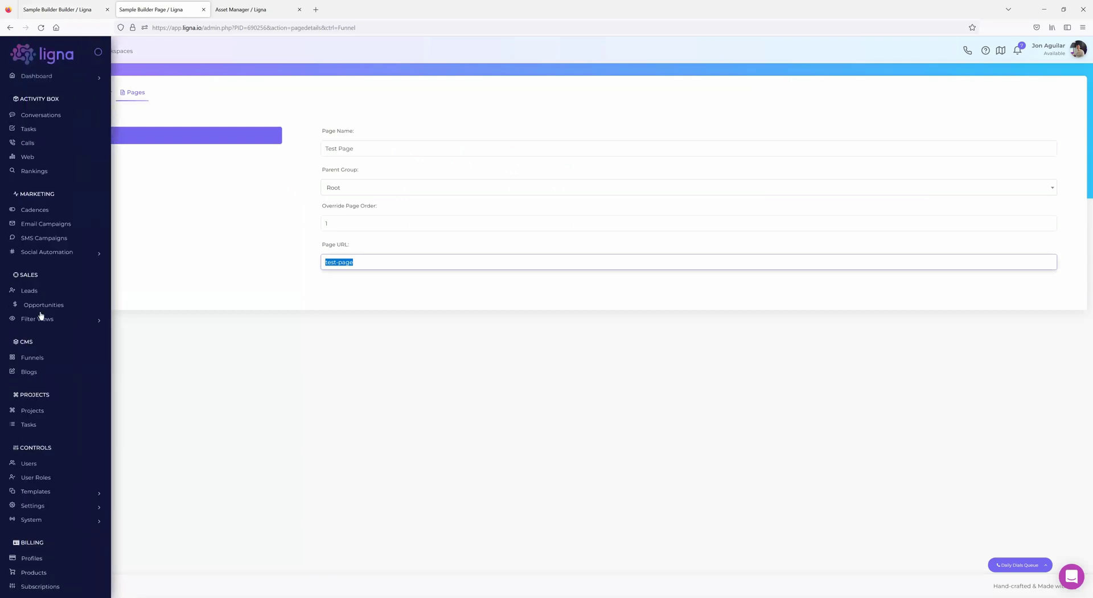
left_click(23, 357)
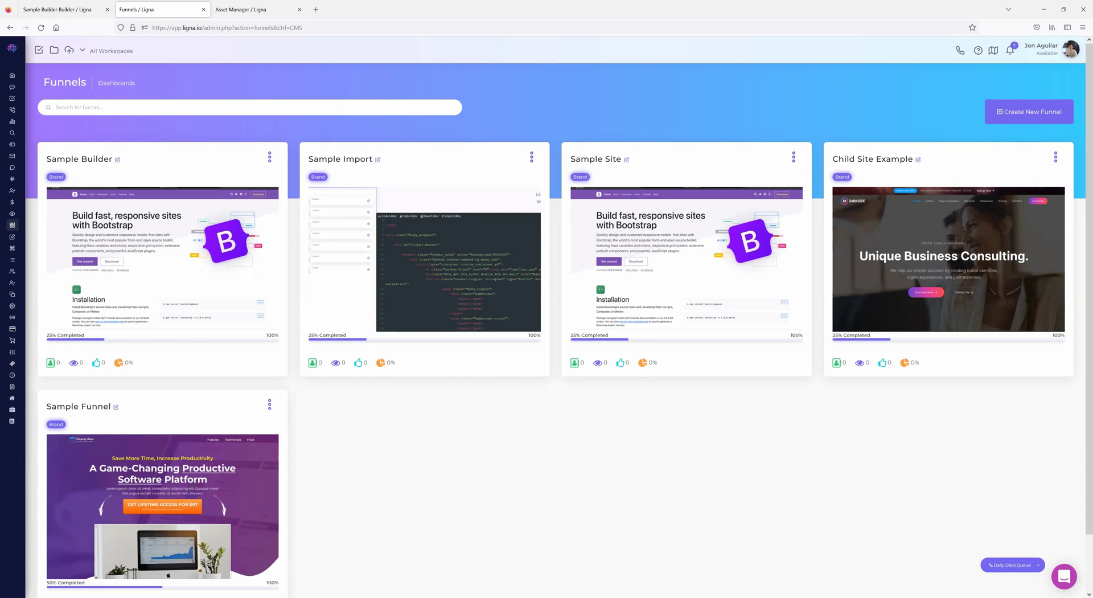
left_click(63, 9)
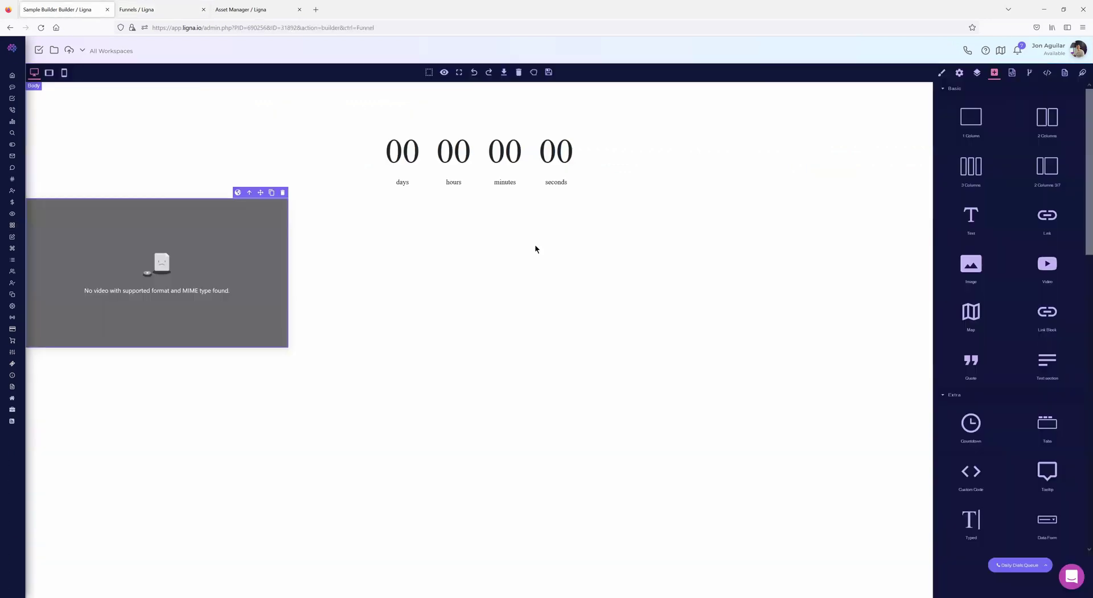
- Start a new navigation group, then open the Home page in the builder
left_click(1064, 74)
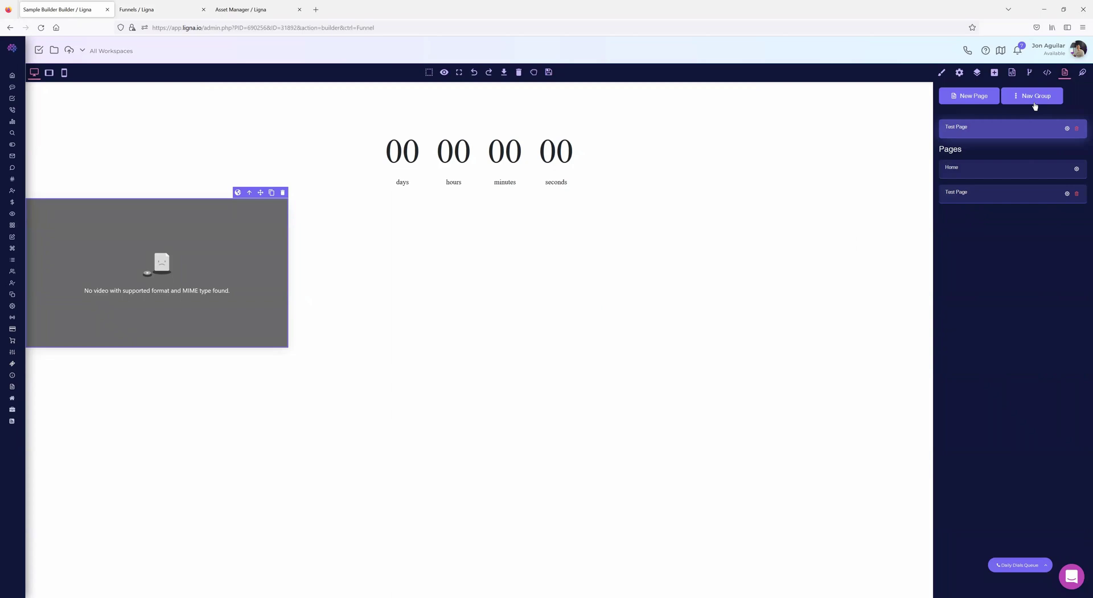
left_click(1034, 97)
left_click(524, 103)
left_click(557, 144)
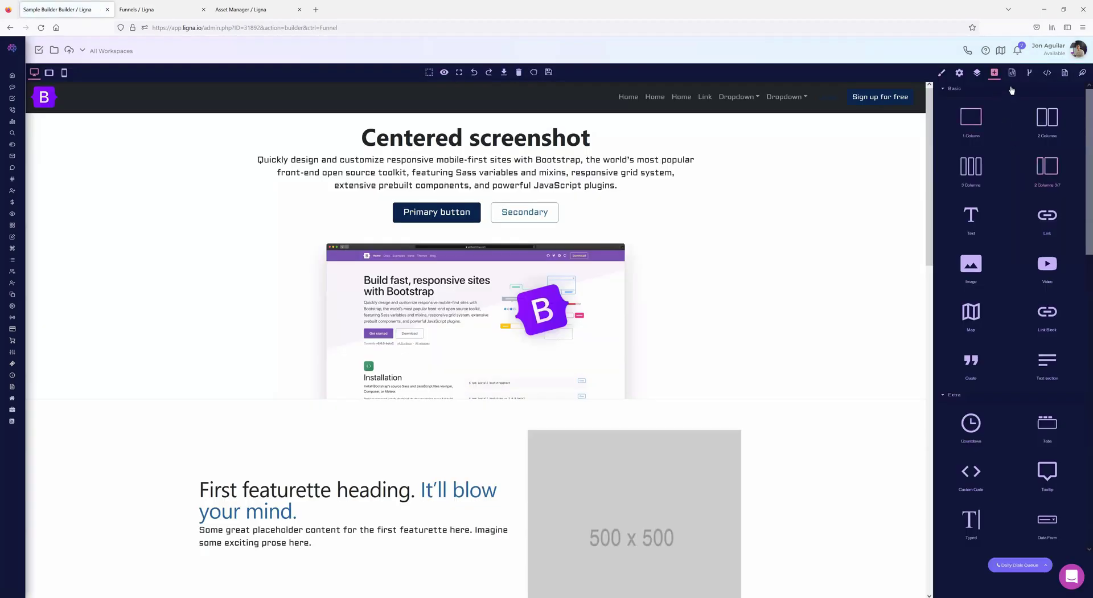
- Create a page named 'Test' in group Test, using the Test Page template
left_click(1064, 73)
left_click(974, 99)
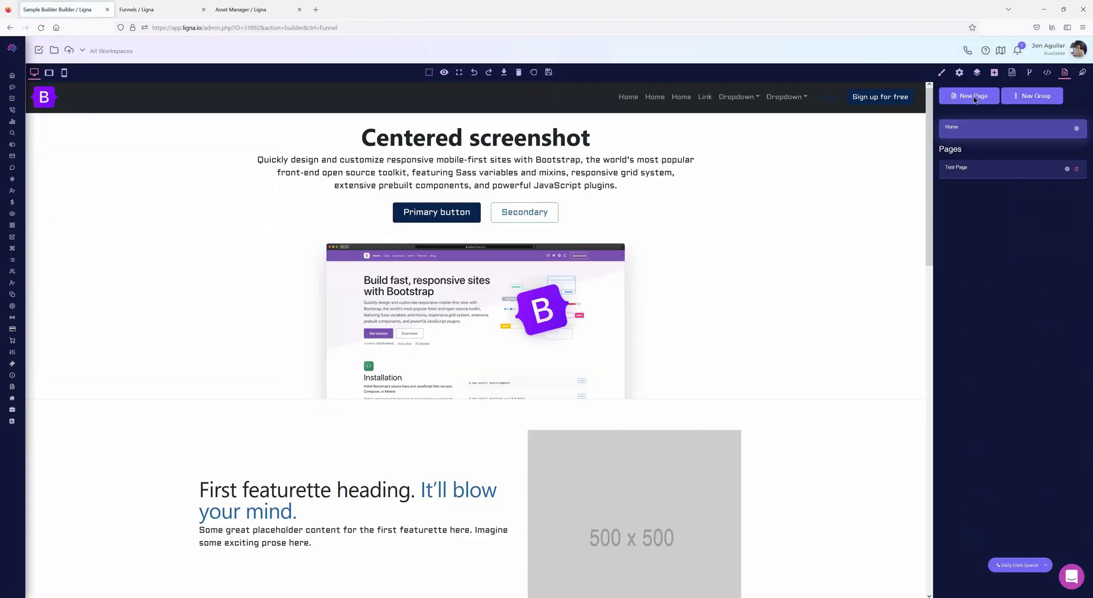
left_click(517, 103)
left_click(516, 148)
key("Tab")
type("Test")
left_click(538, 171)
left_click(604, 80)
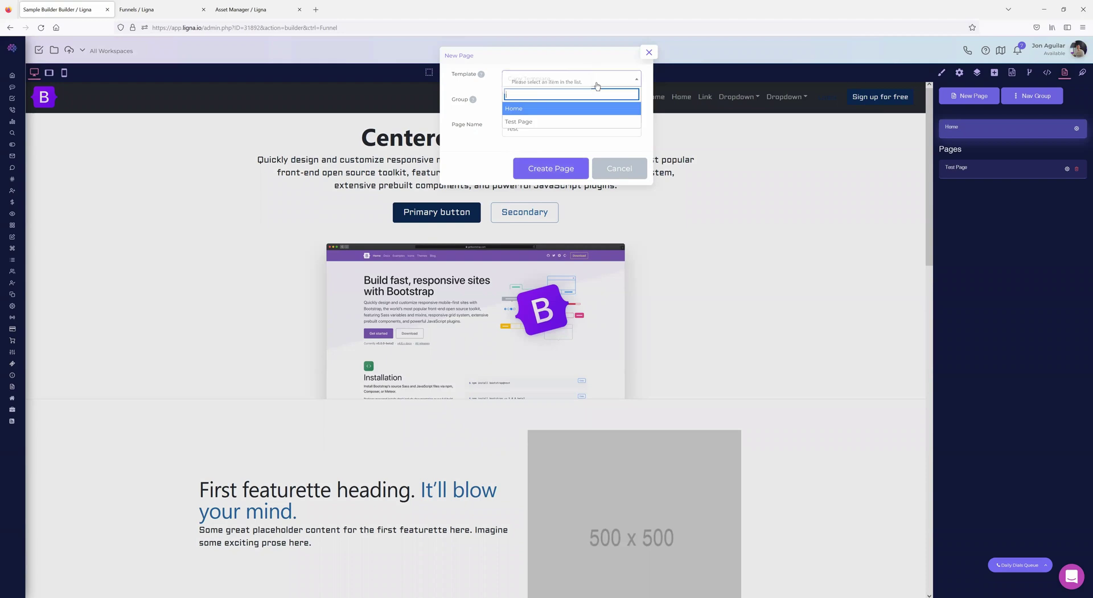
left_click(529, 119)
left_click(535, 170)
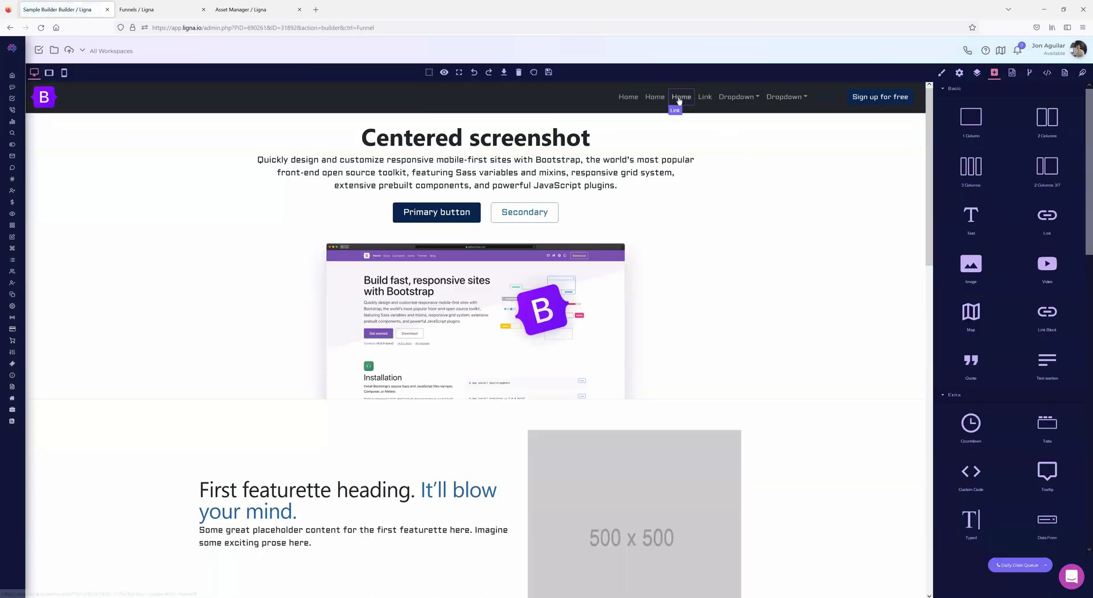
- Change the third navbar Home link's Href from # to /test/test-page, then view the raw HTML
left_click(681, 96)
left_click(958, 74)
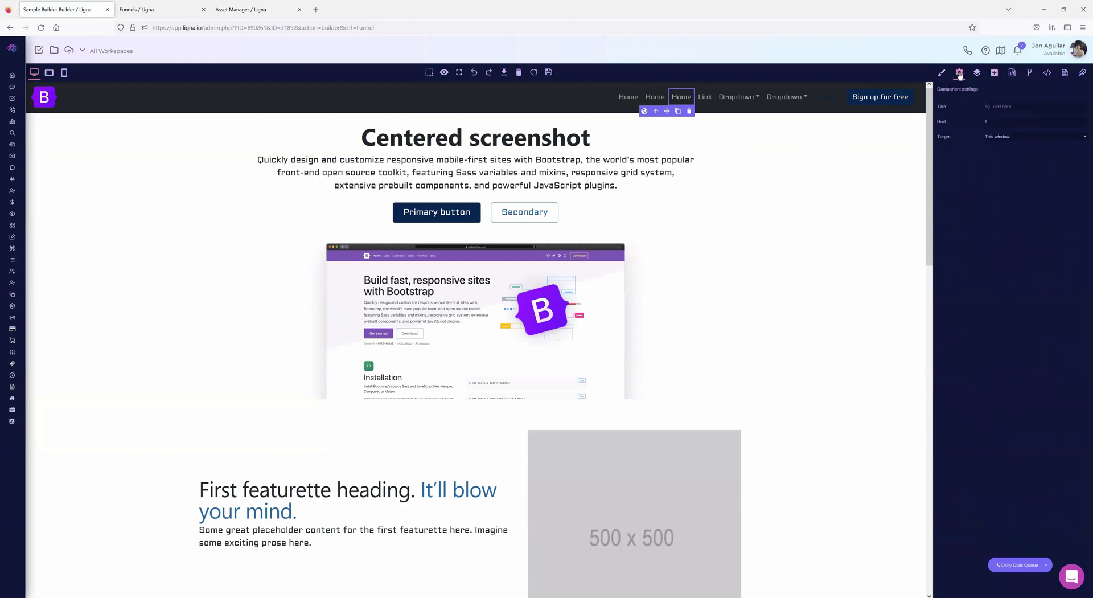
double_click(986, 121)
type("/test/test-page")
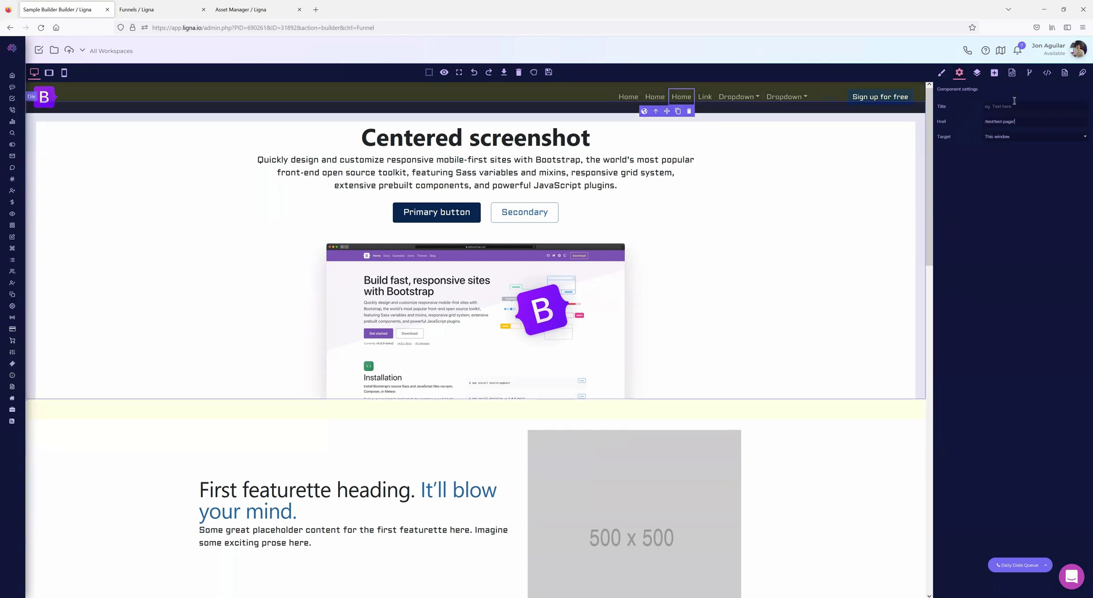
left_click(1047, 73)
left_click(441, 198)
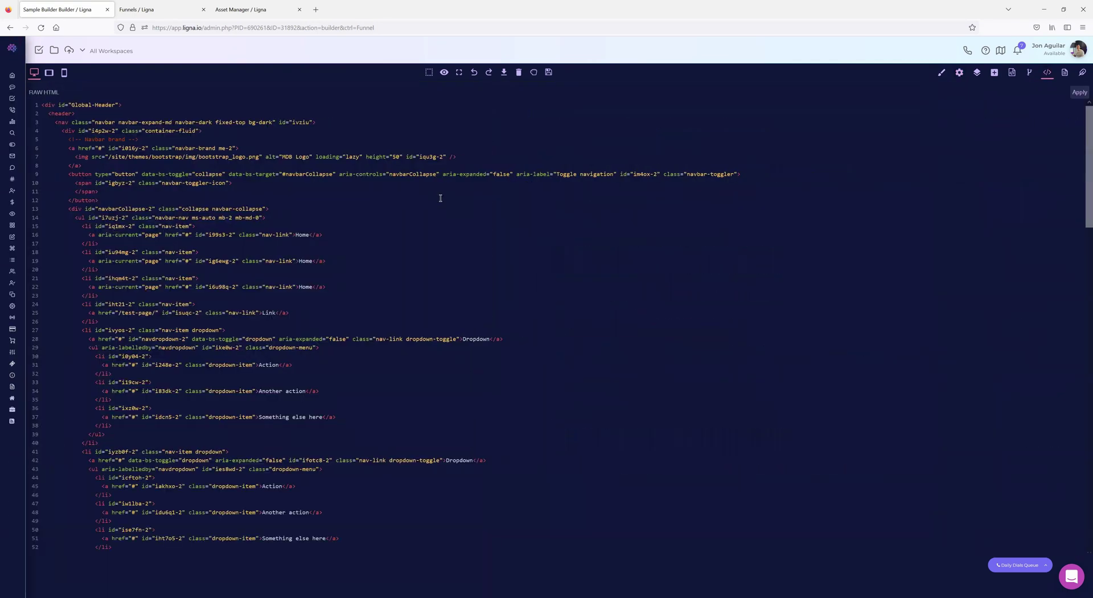
- Search the raw HTML for 'test', close it, and expand Flex for the Centered screenshot hero
key("ctrl+f")
type("test")
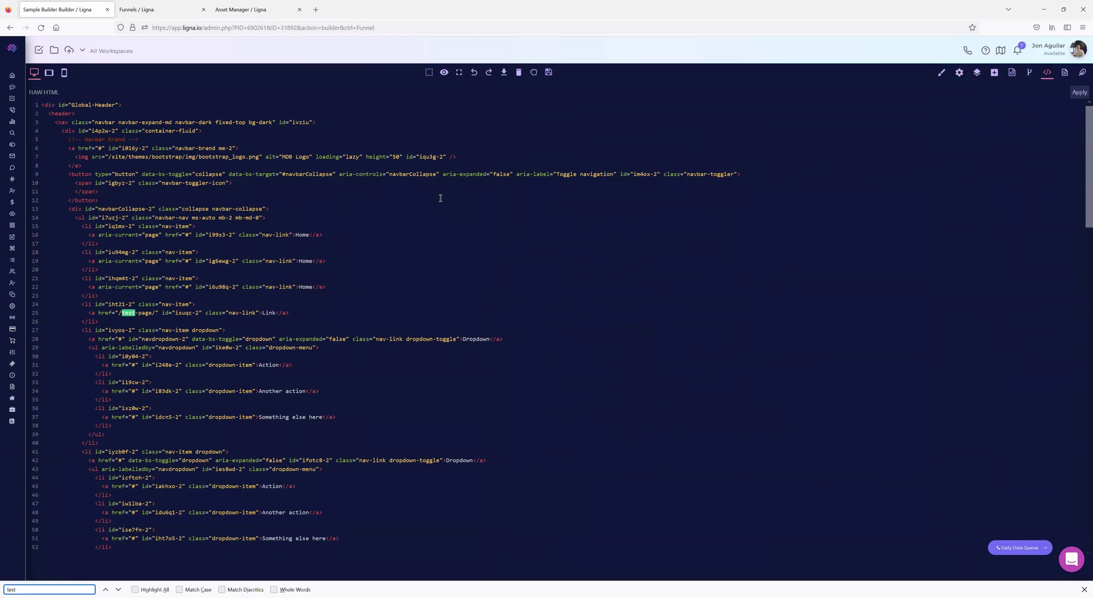
left_click(1084, 589)
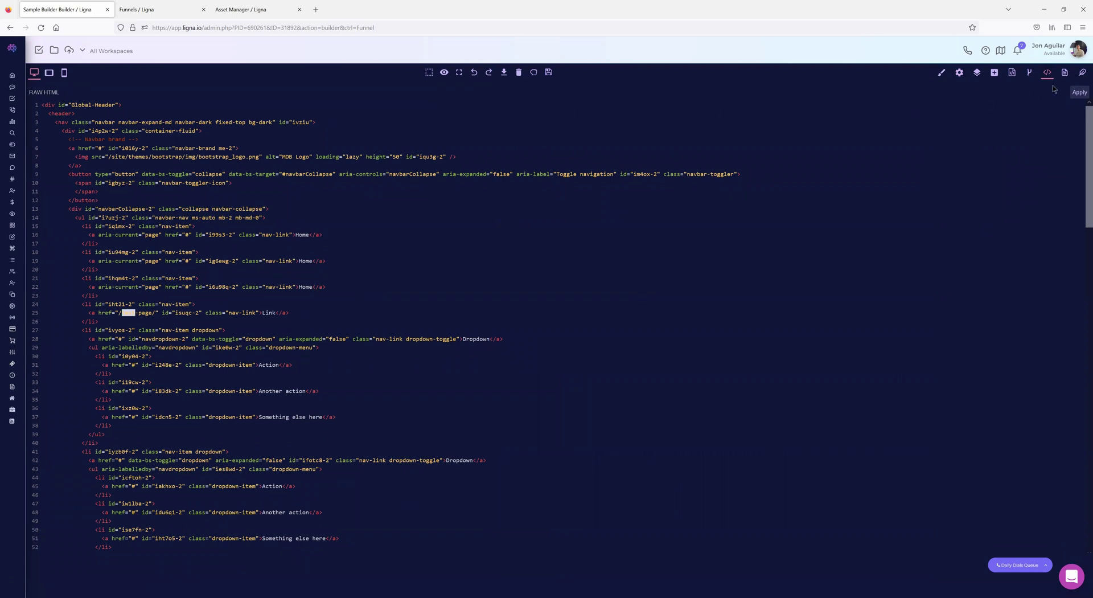
left_click(942, 73)
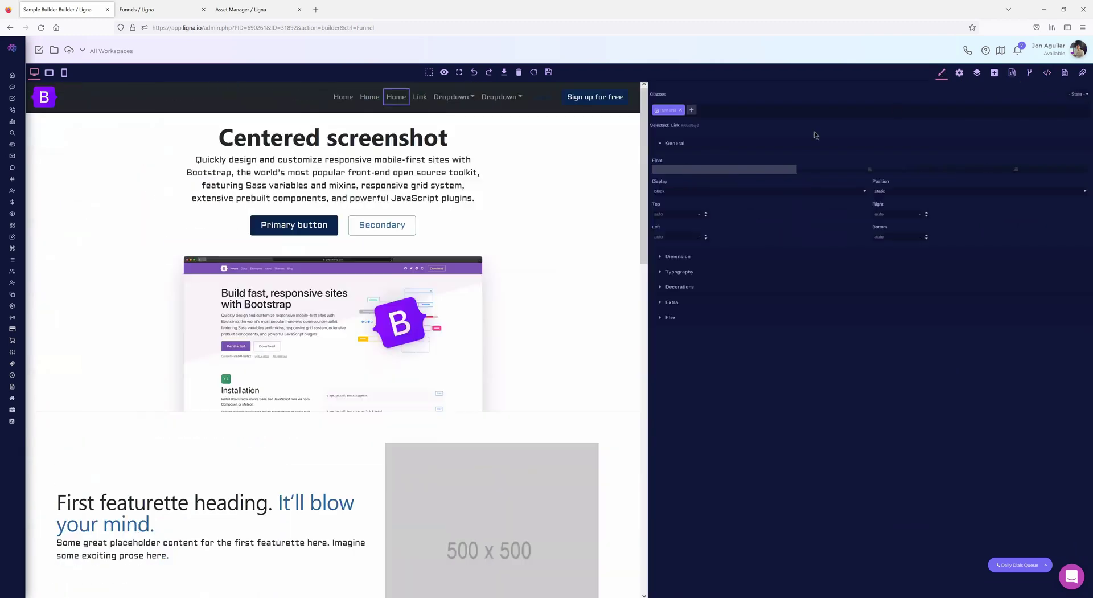
left_click(781, 233)
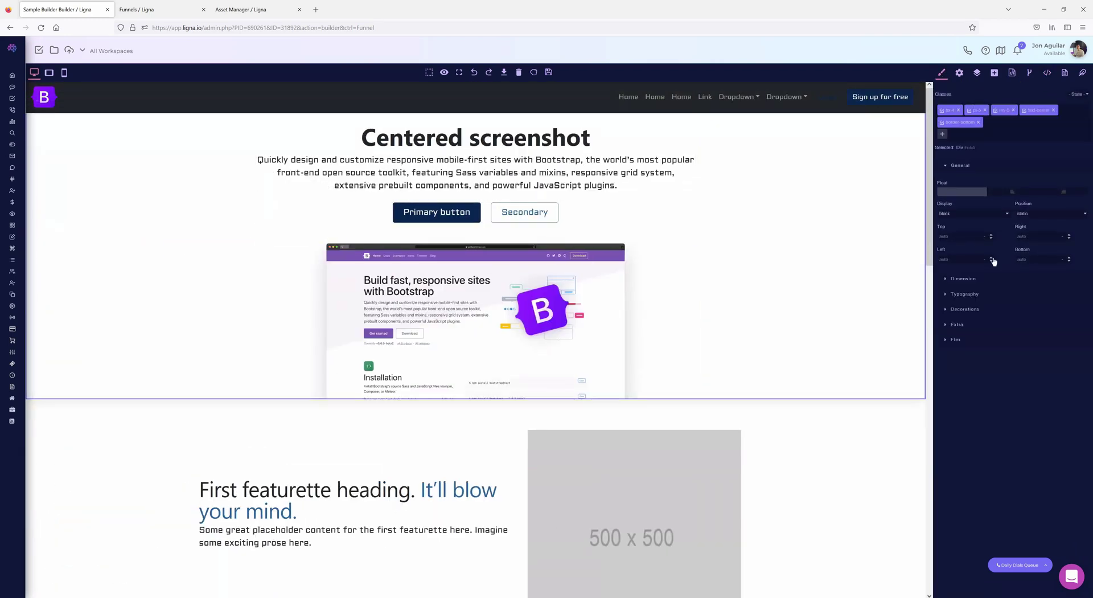
left_click(949, 340)
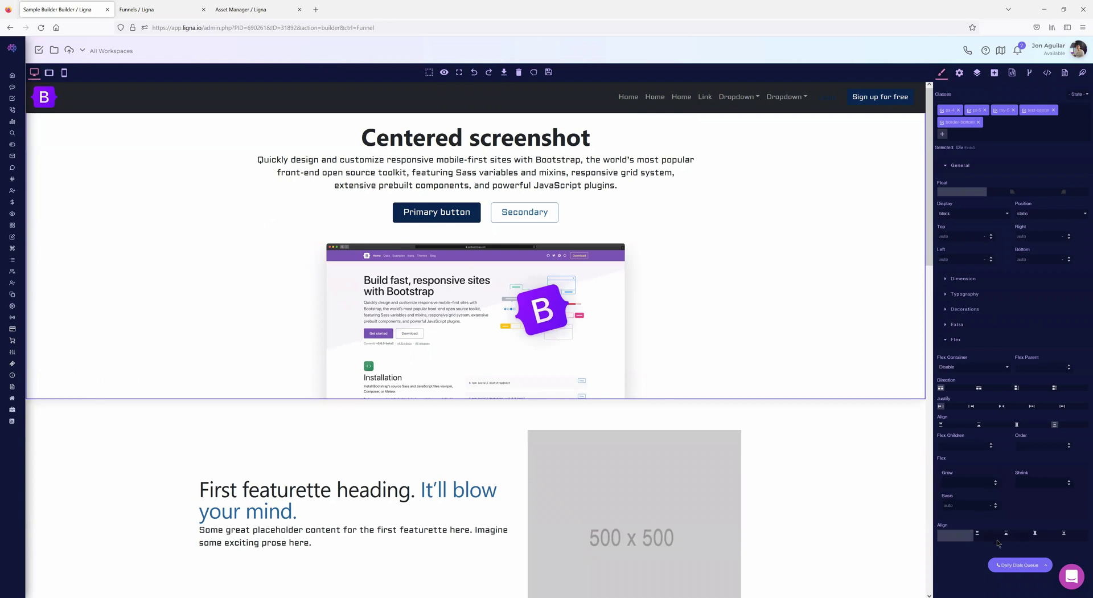
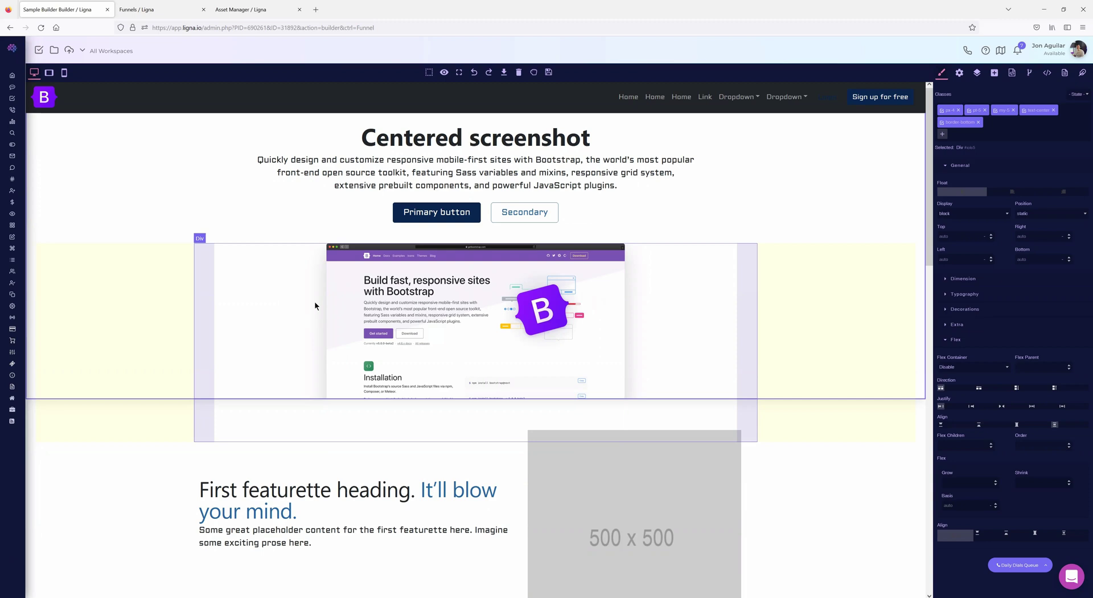
- Insert empty lines below the second column's paragraph text in the three-column section
scroll(429, 412, "down", 15)
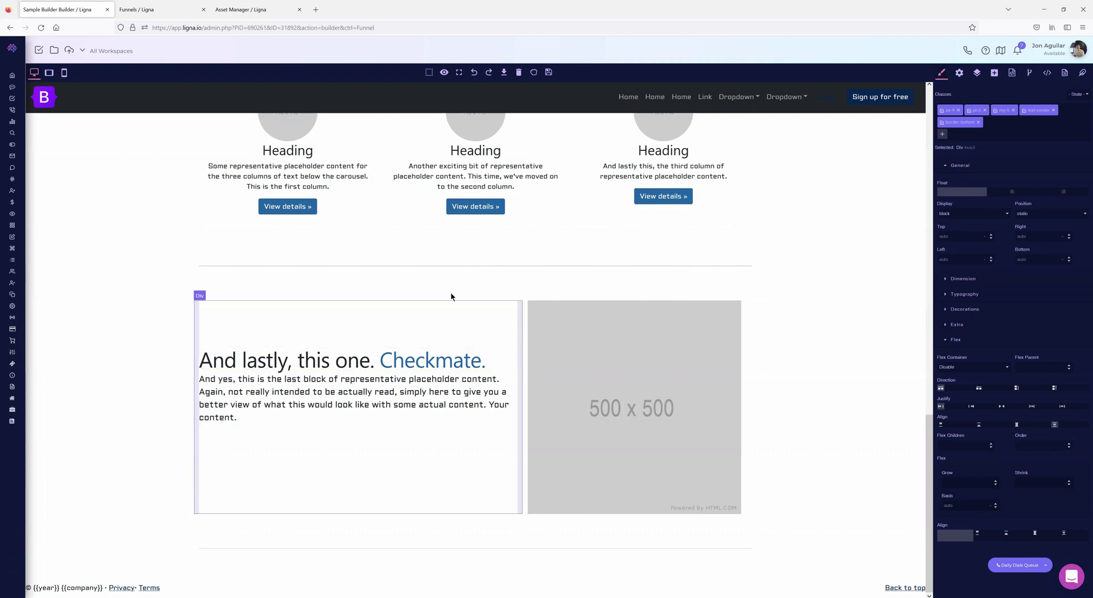
left_click(523, 188)
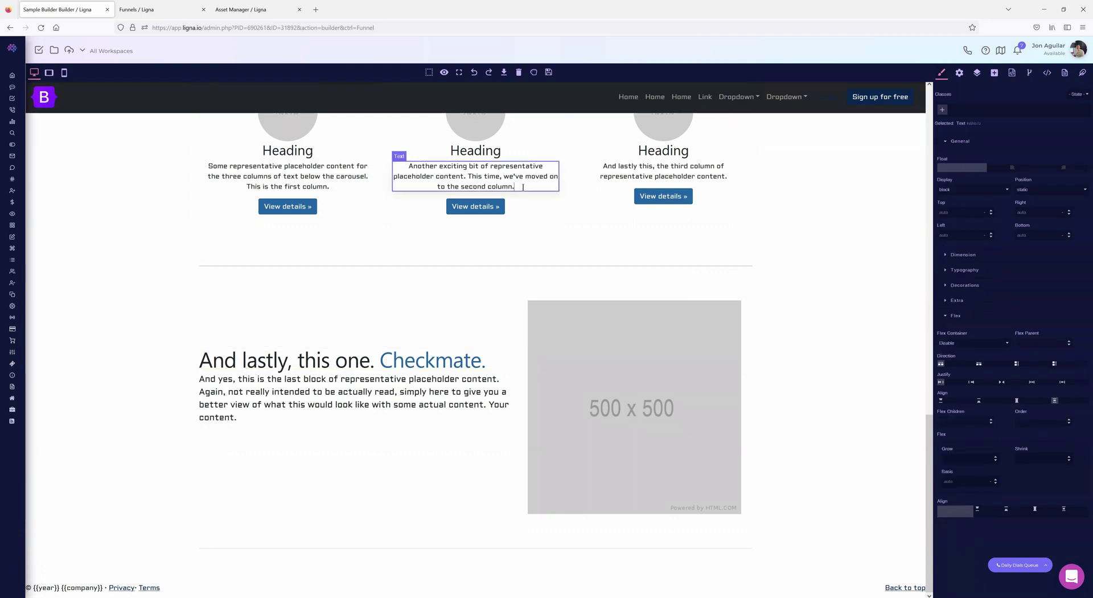
key("Return")
key("Return")
key("Return")
key("Return")
key("Return")
key("Return")
key("Return")
key("Return")
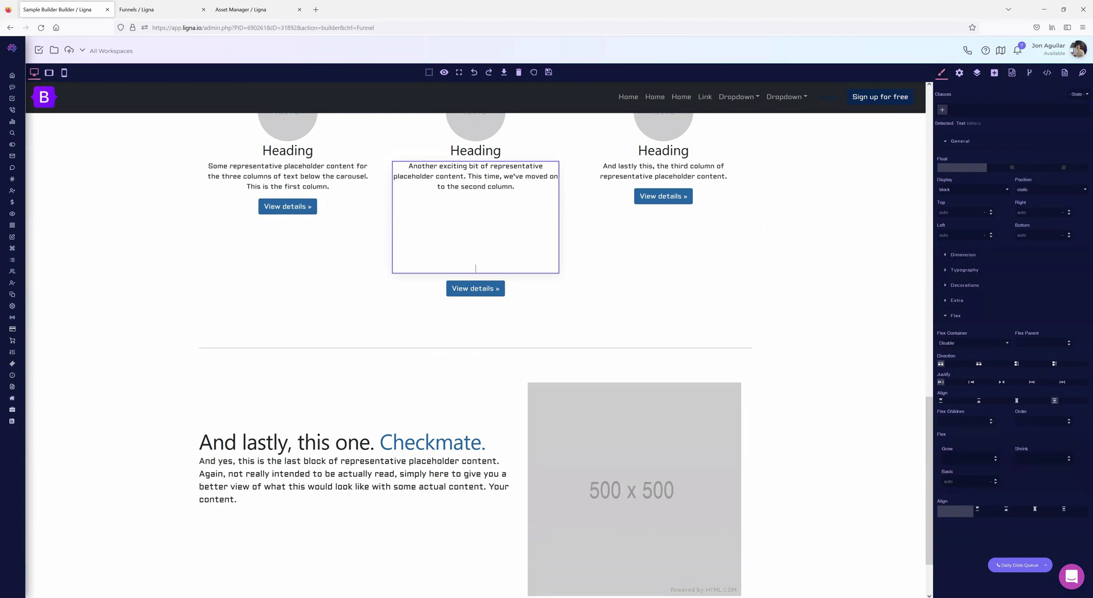
scroll(370, 426, "up", 10)
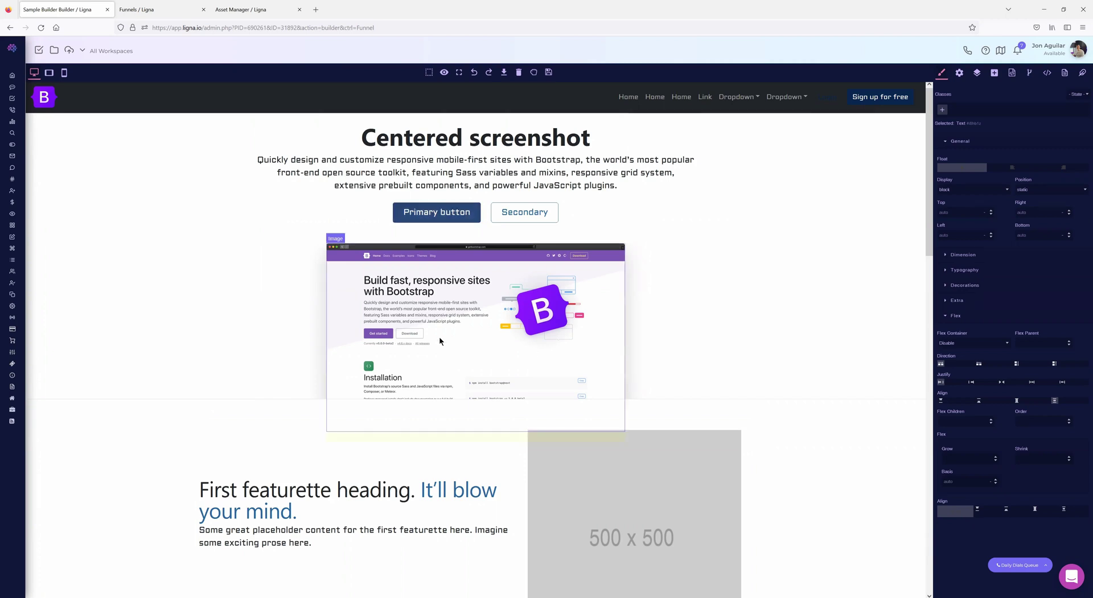
scroll(459, 391, "down", 5)
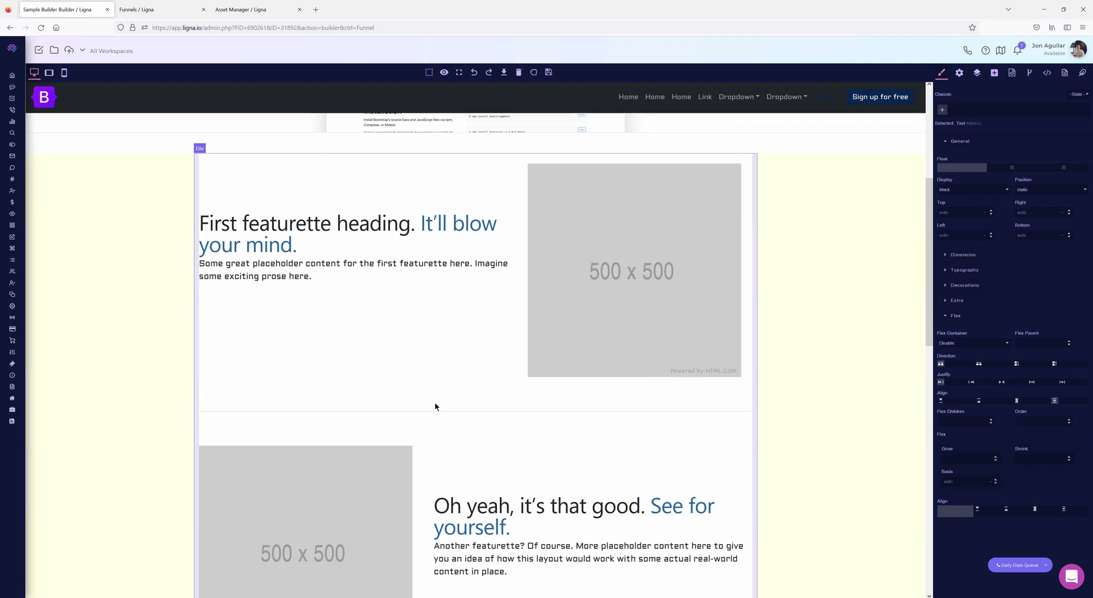
- Browse the Child Site Example's Darkside homepage in the builder, then return to Sample Builder
left_click(154, 9)
left_click(908, 247)
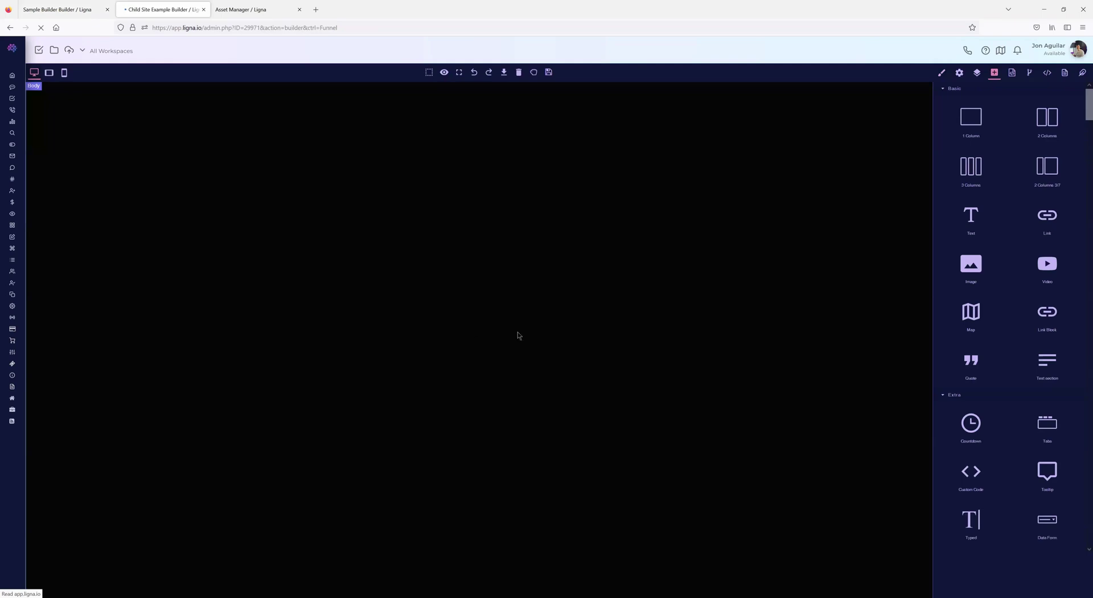
scroll(510, 293, "down", 10)
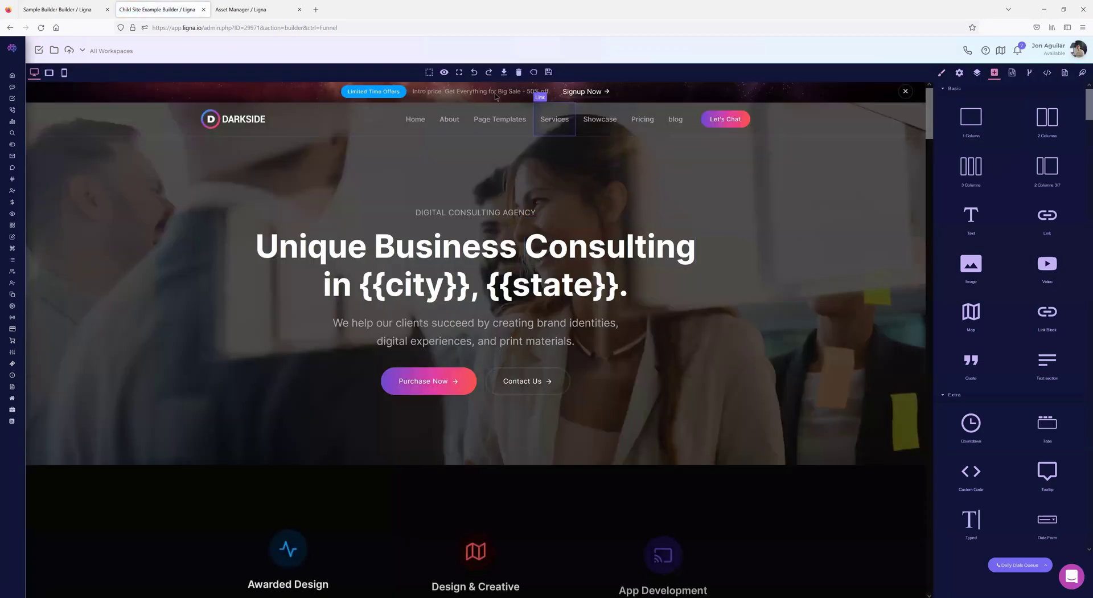
scroll(588, 323, "down", 6)
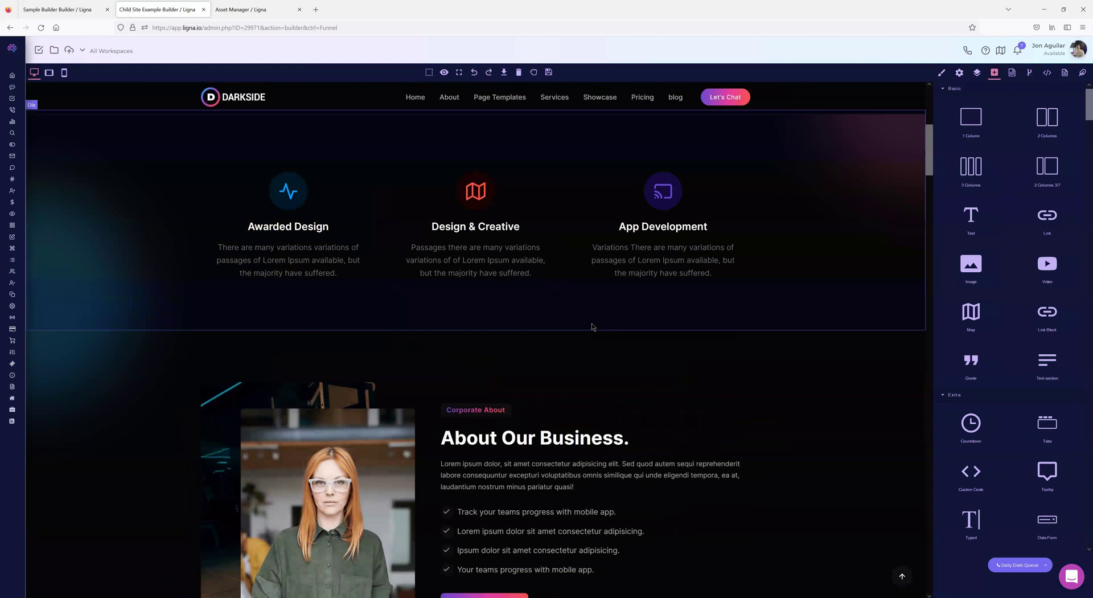
scroll(579, 320, "up", 4)
scroll(537, 203, "down", 3)
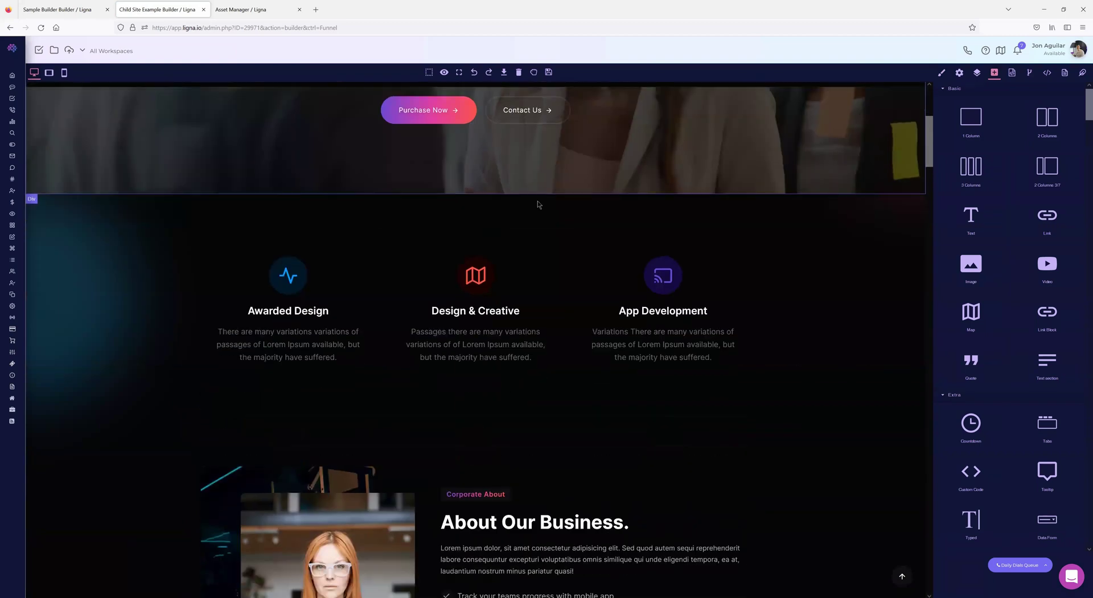
scroll(609, 261, "up", 2)
scroll(609, 261, "up", 3)
scroll(607, 259, "down", 10)
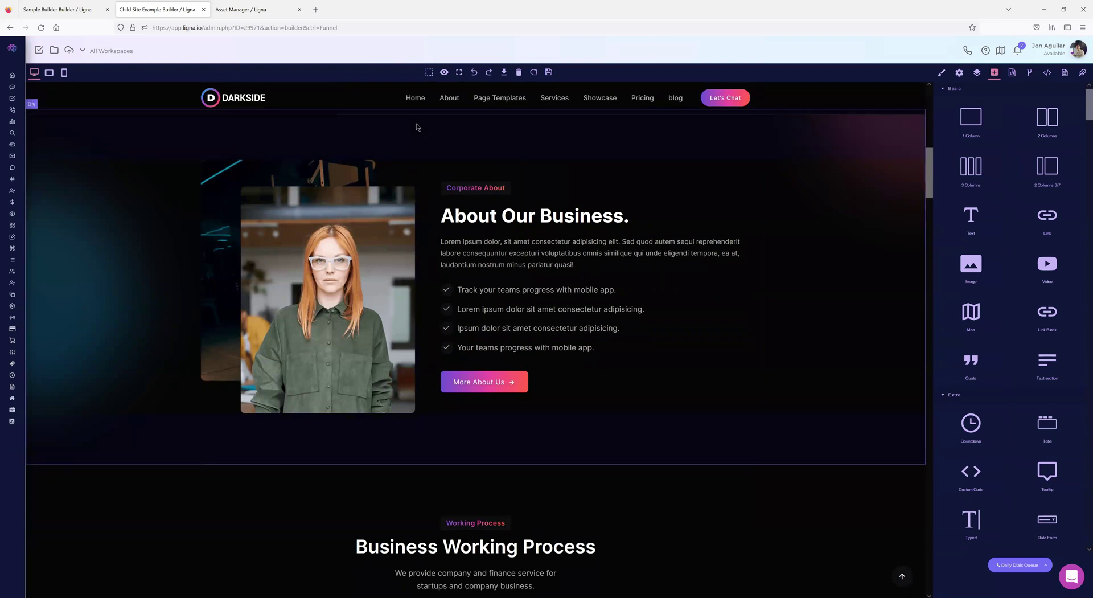
scroll(606, 307, "up", 4)
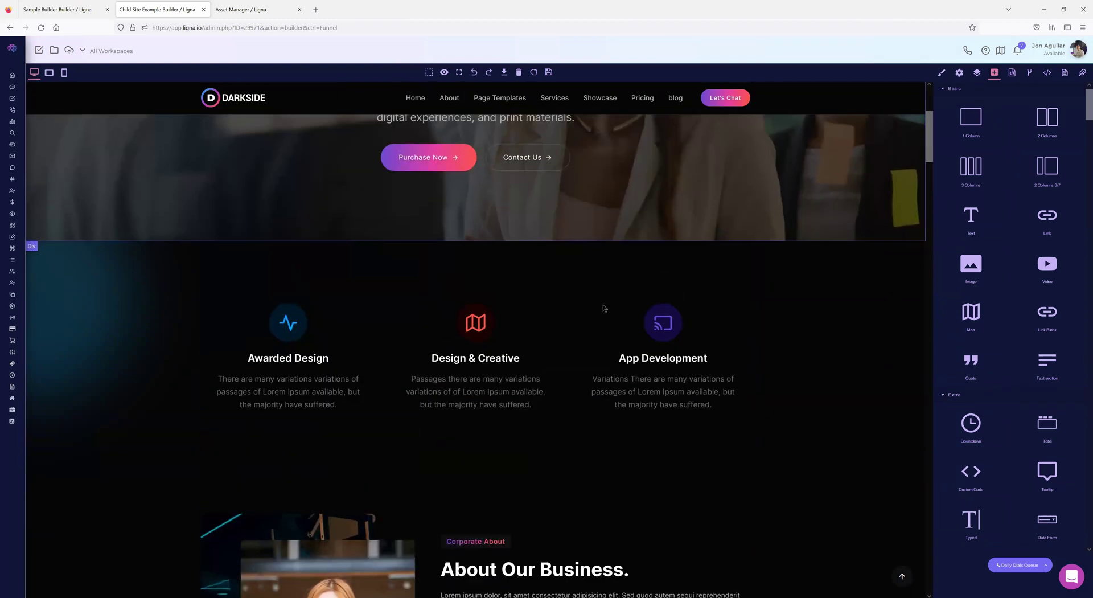
scroll(585, 321, "up", 5)
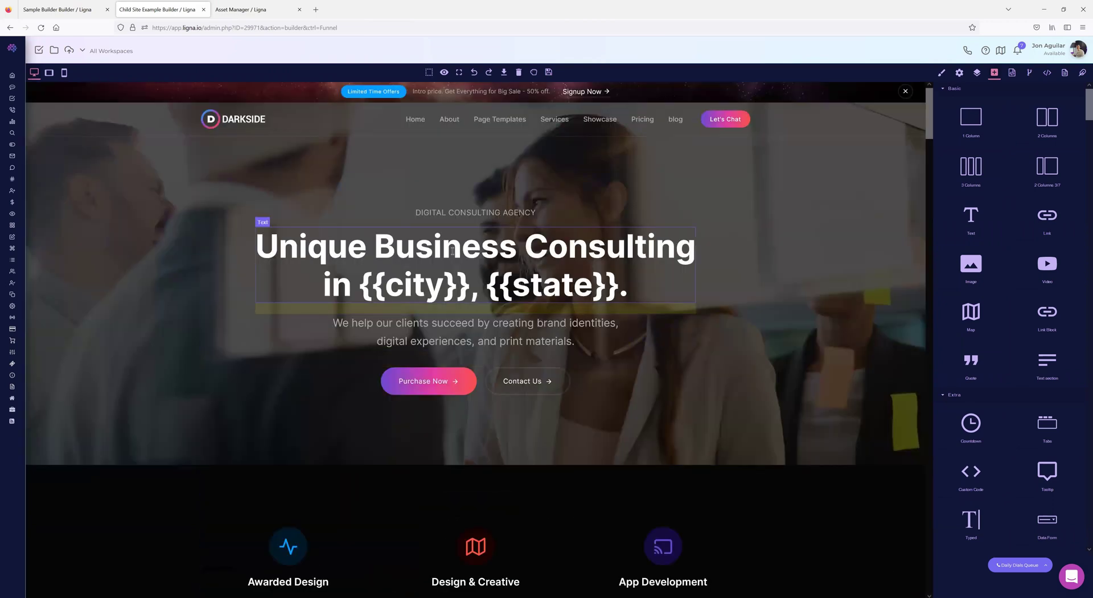
left_click(79, 9)
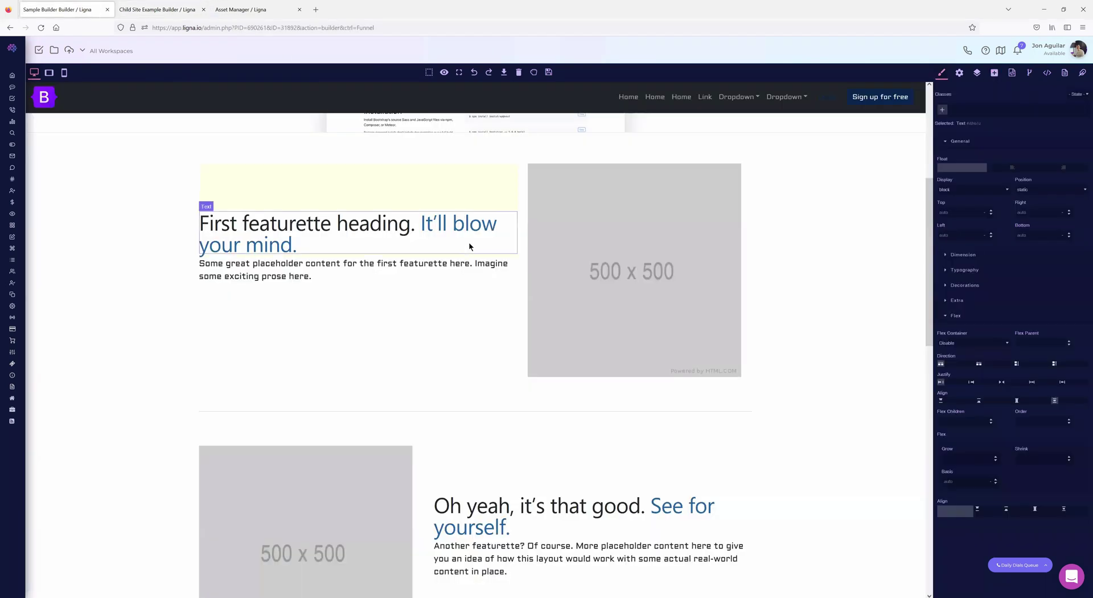
- Give the Centered screenshot lead paragraph a 10px font size in mobile view, then return to desktop
scroll(468, 247, "up", 5)
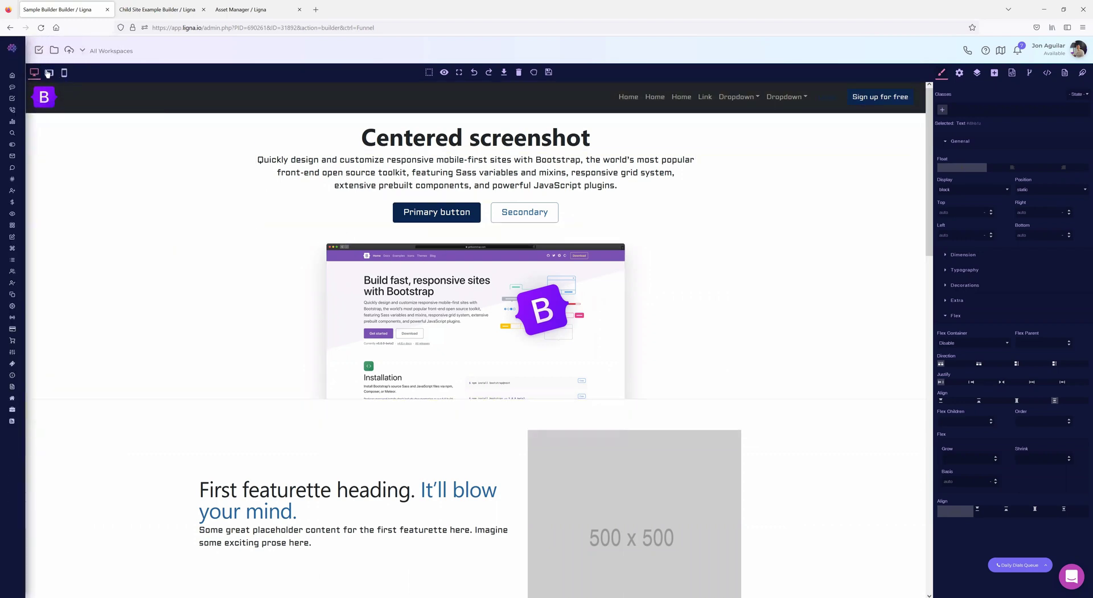
left_click(449, 183)
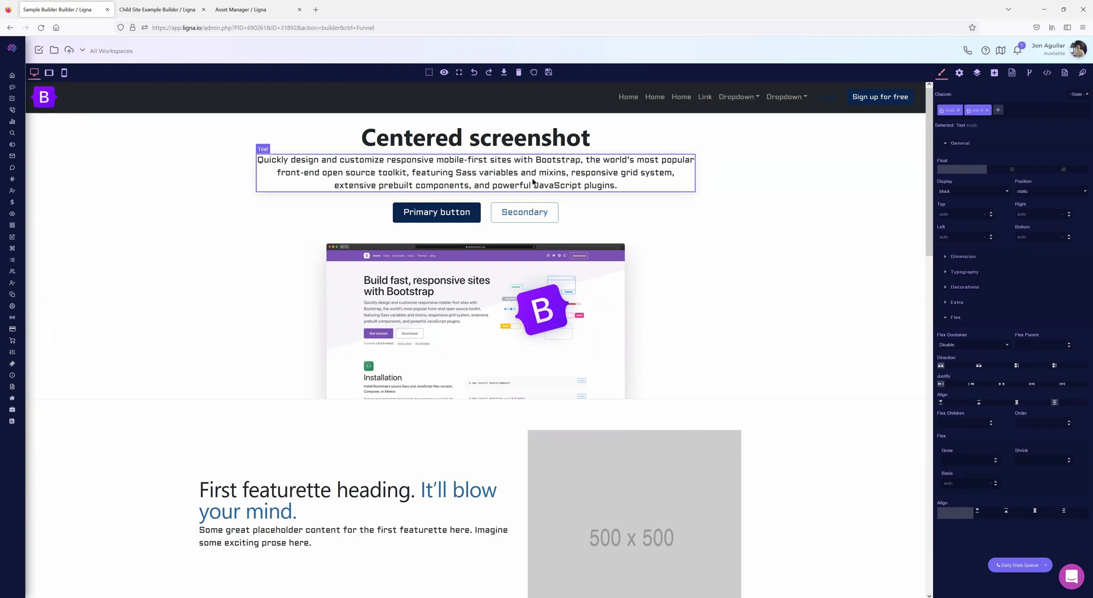
left_click(63, 73)
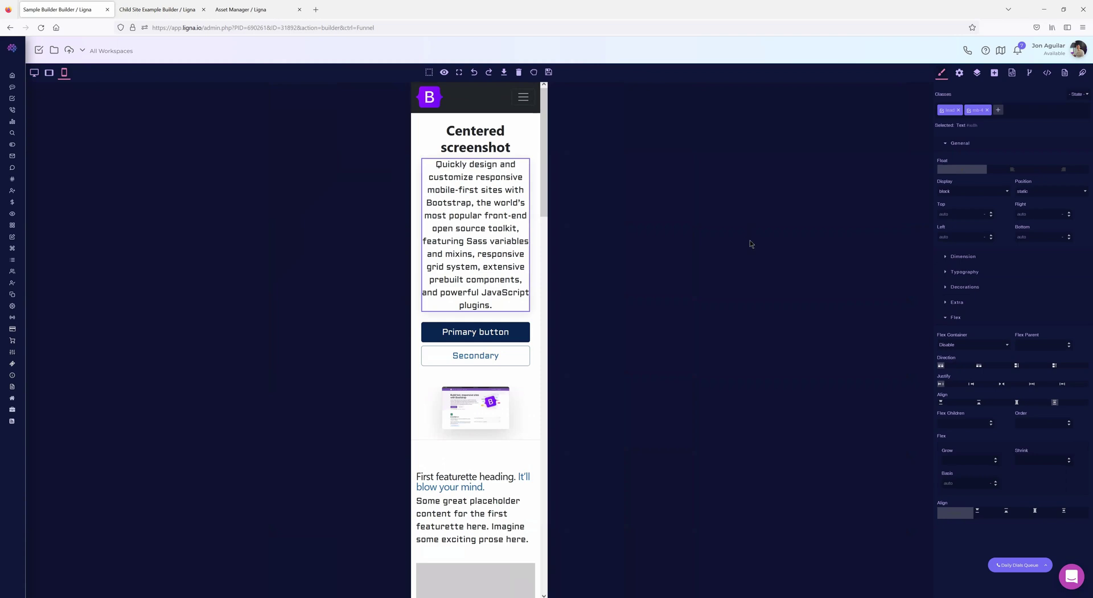
left_click(944, 273)
scroll(974, 336, "down", 1)
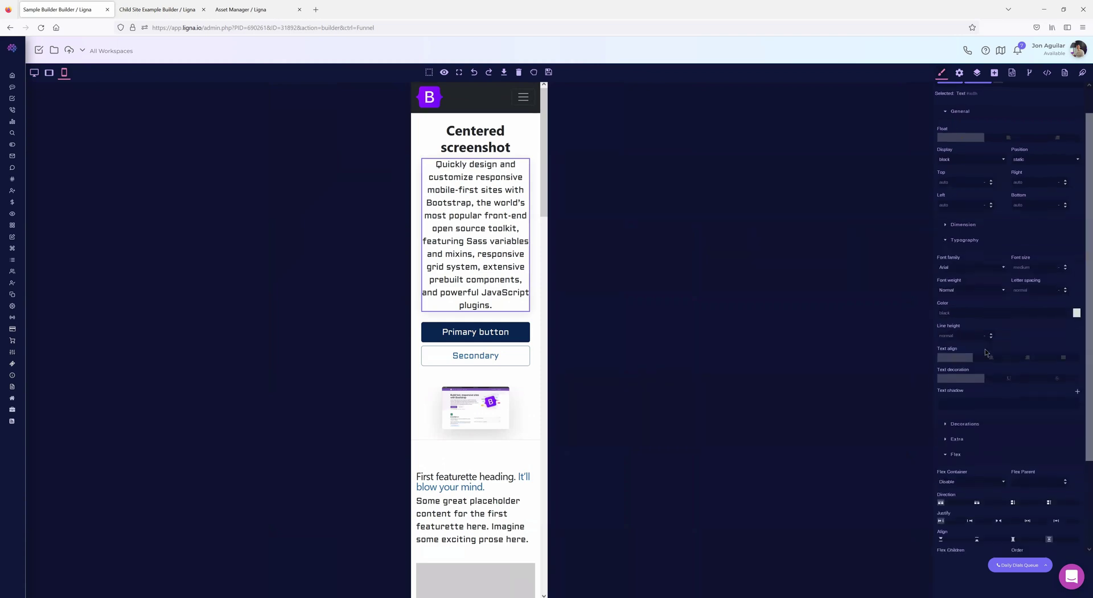
scroll(1013, 334, "down", 3)
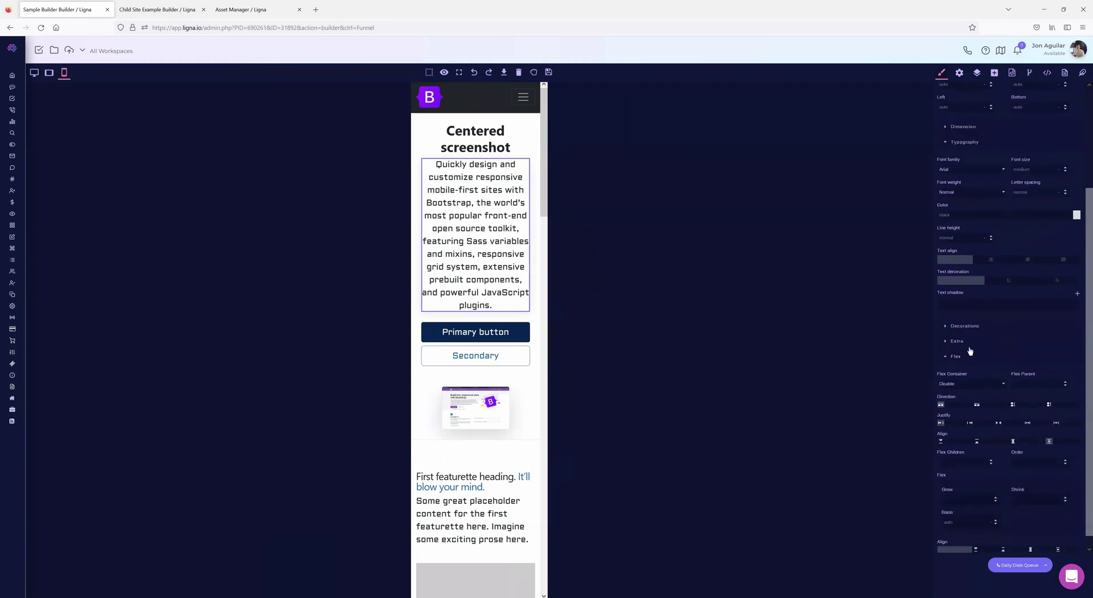
left_click(947, 326)
scroll(1014, 341, "up", 2)
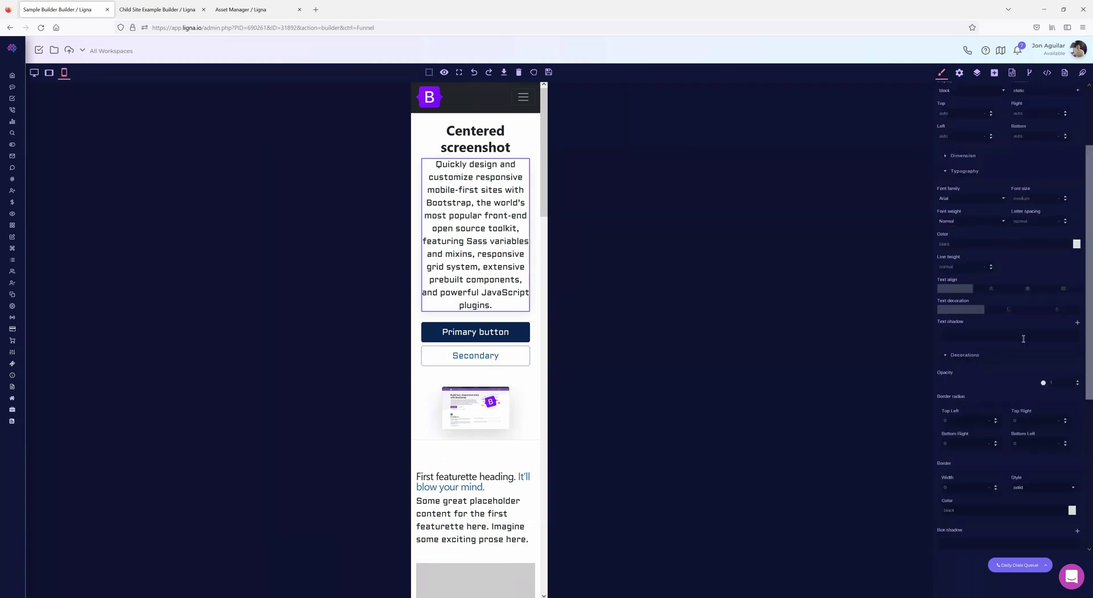
left_click(1039, 234)
type("10")
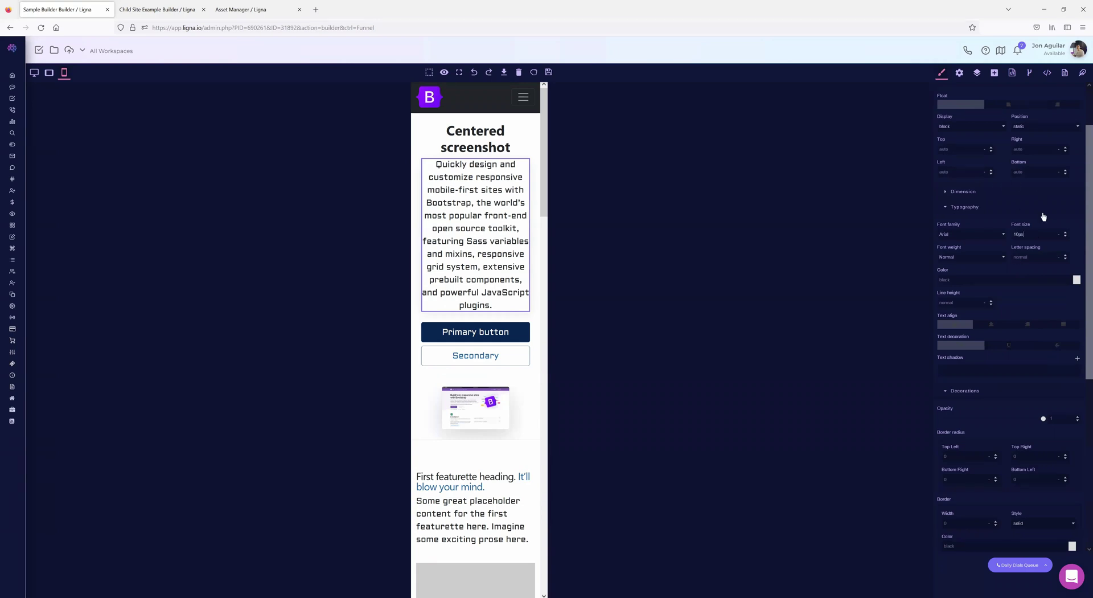
left_click(1042, 214)
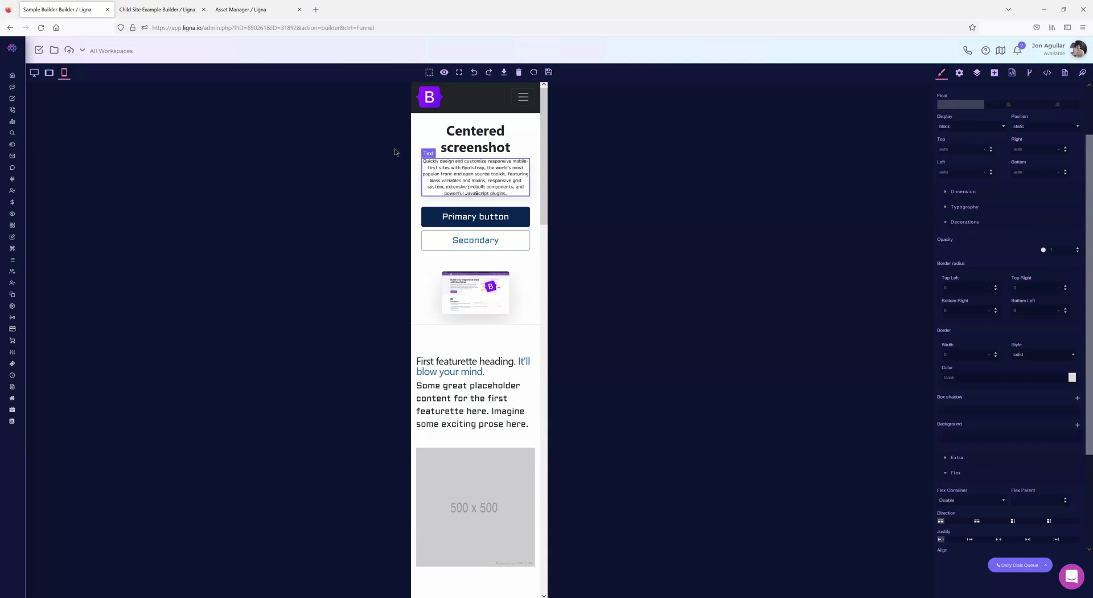
left_click(34, 73)
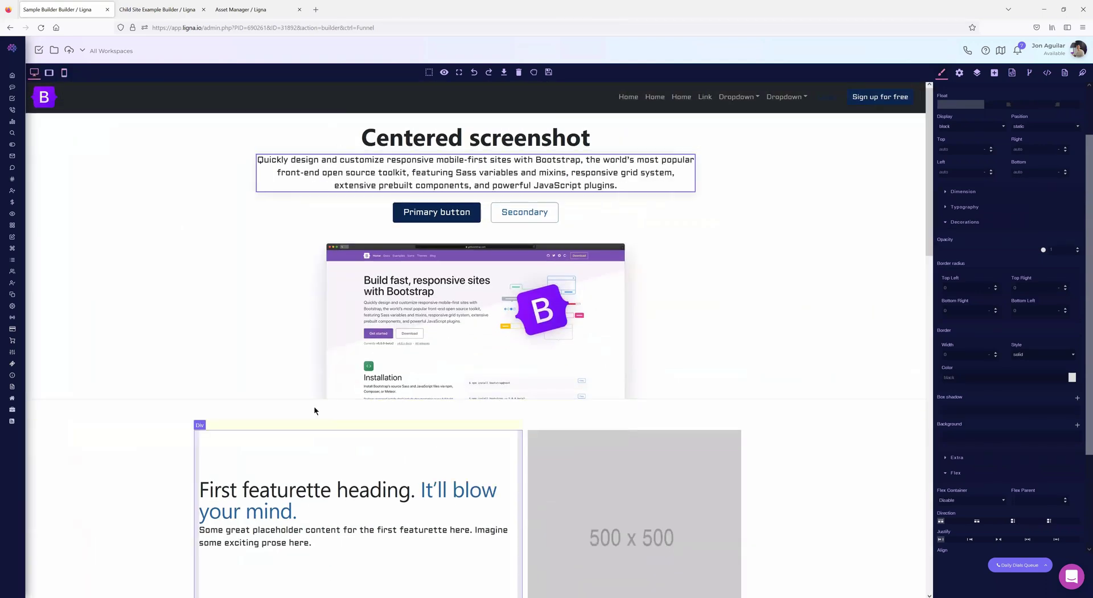
- Compare the page at tablet, mobile and desktop preview widths
left_click(48, 72)
left_click(64, 72)
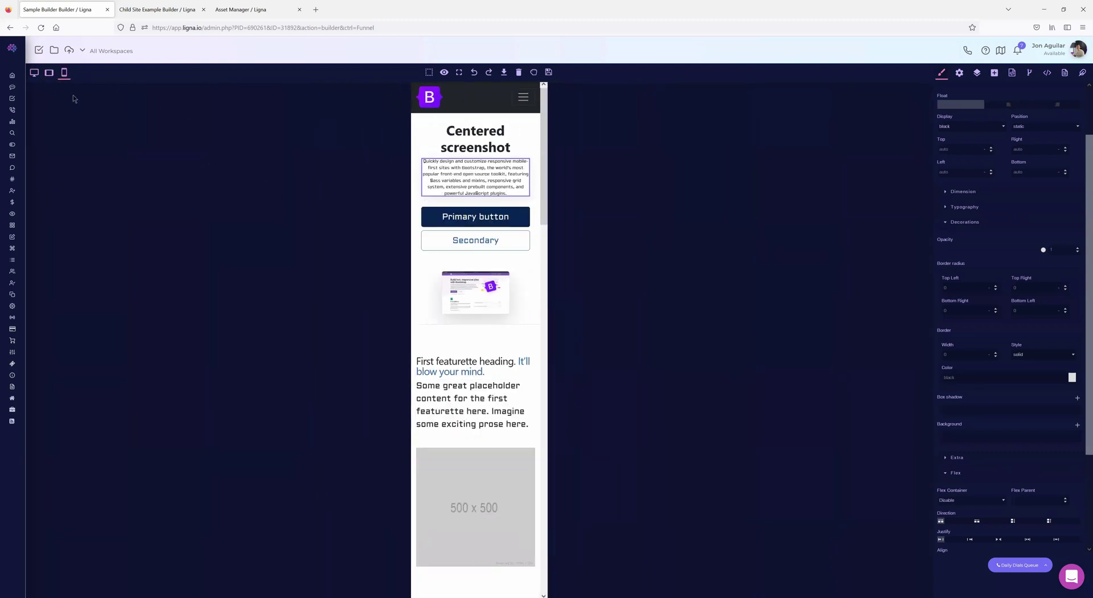
left_click(34, 72)
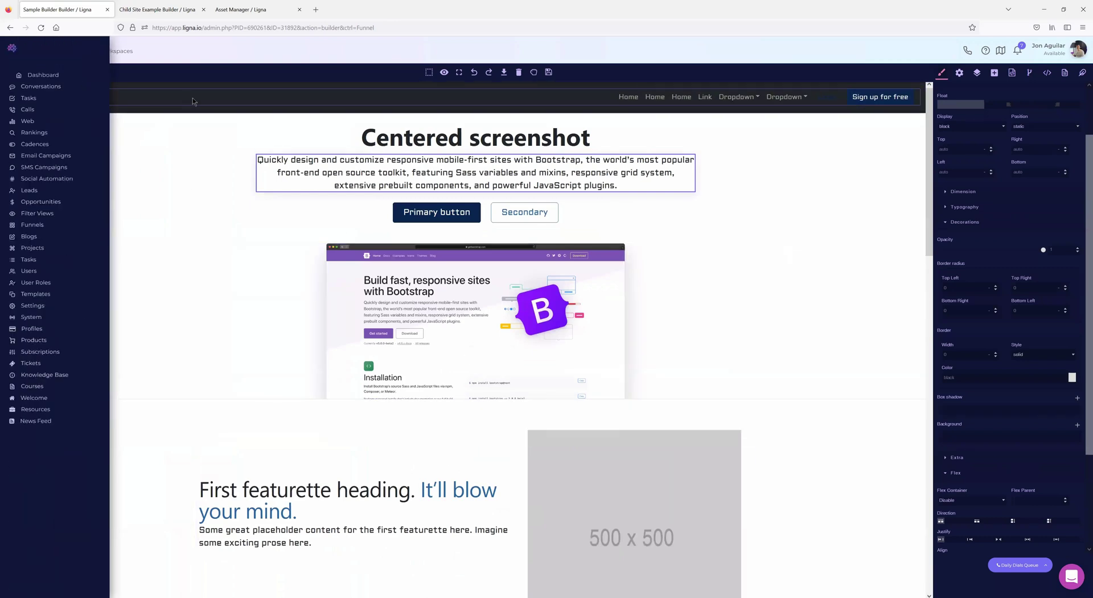
left_click(49, 72)
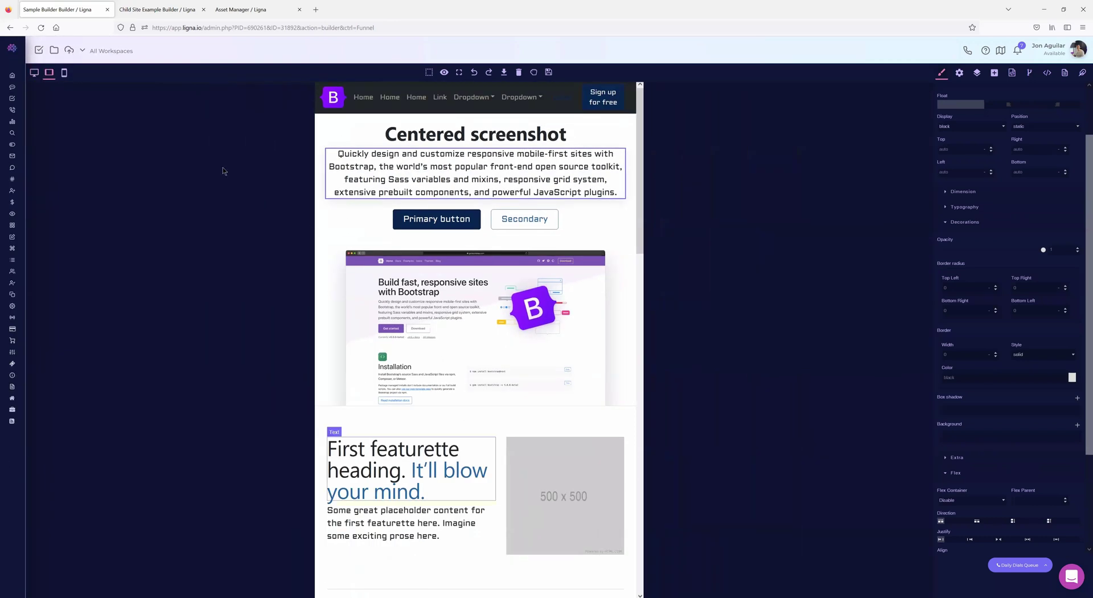
left_click(64, 73)
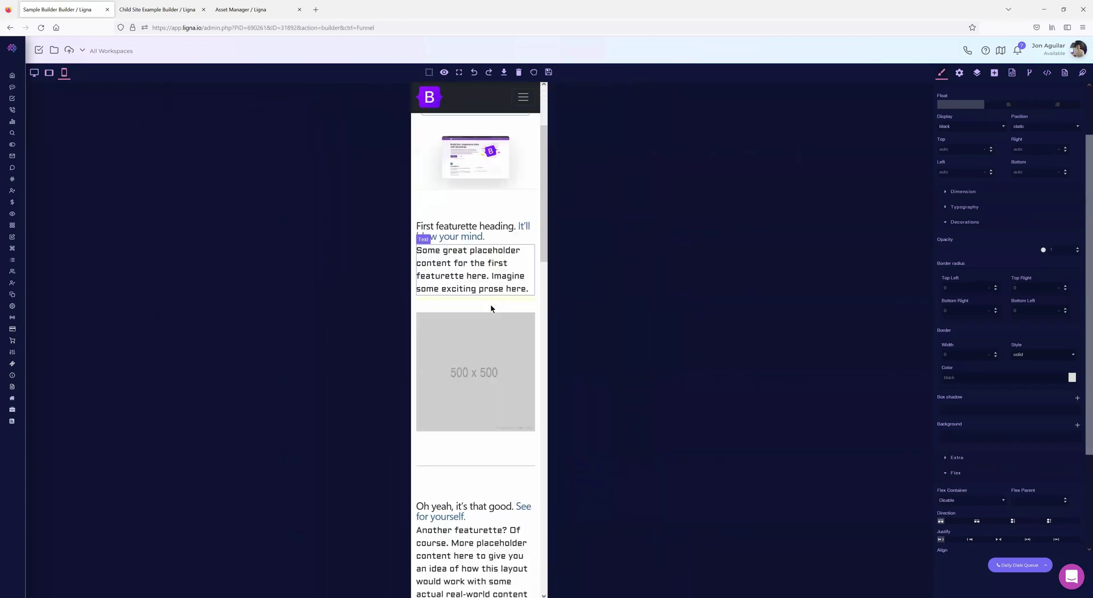
- Inspect the paragraph's code and 480px media query, then close the editor and show desktop view
left_click(1013, 72)
scroll(859, 458, "down", 5)
left_click_drag(821, 512, 731, 511)
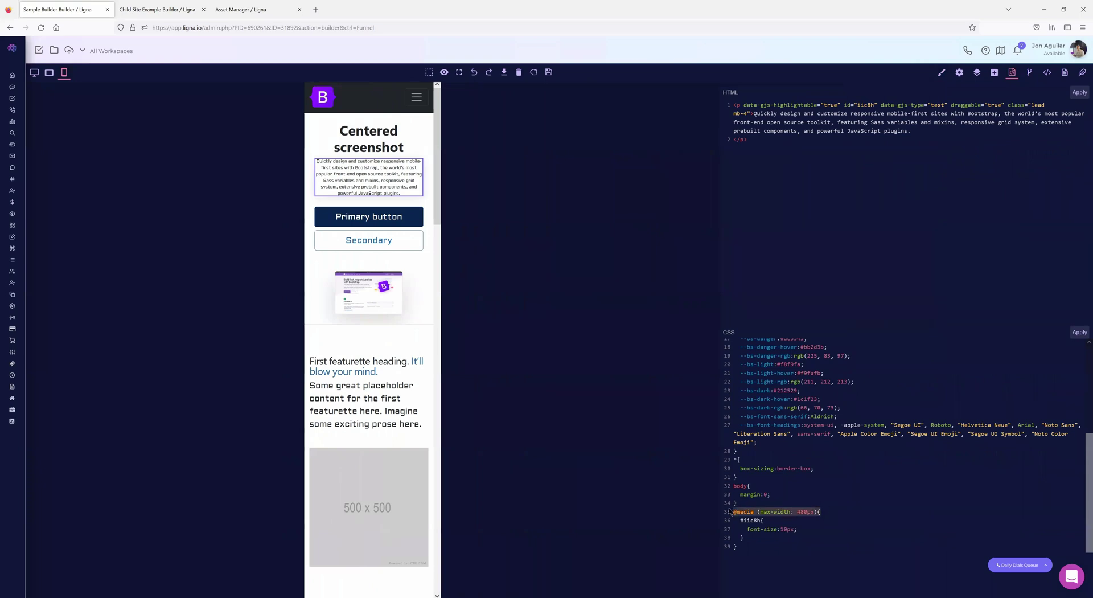
left_click(807, 512)
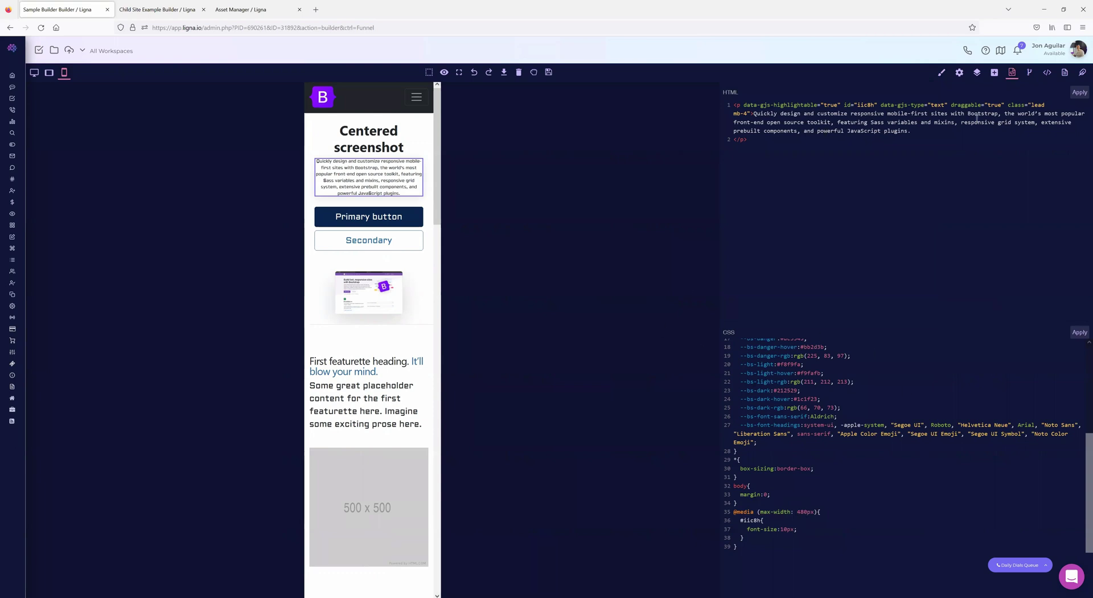
left_click(1011, 72)
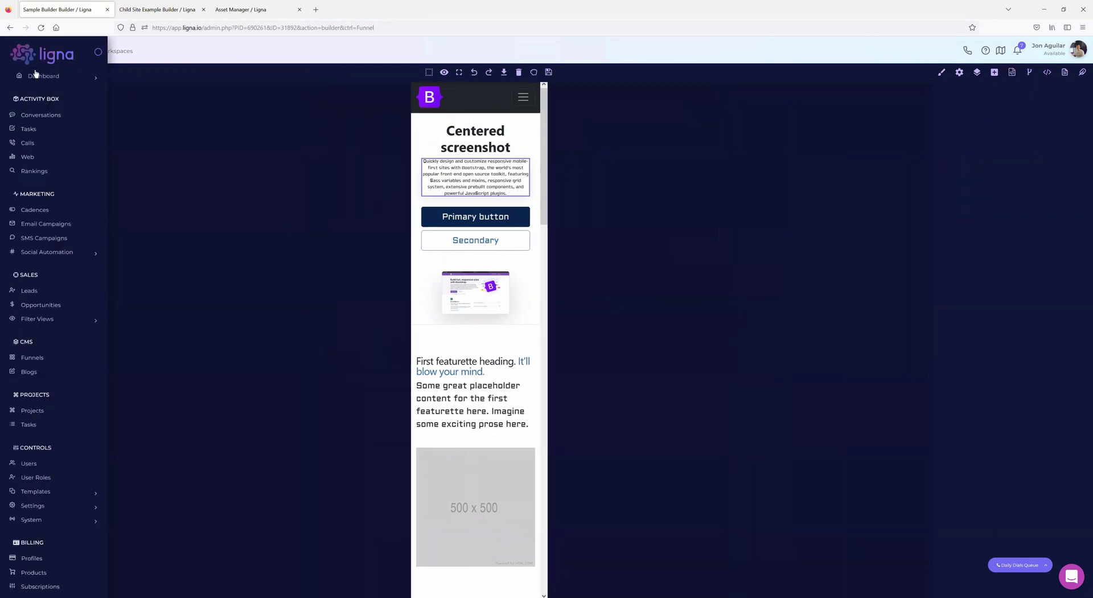
left_click(38, 73)
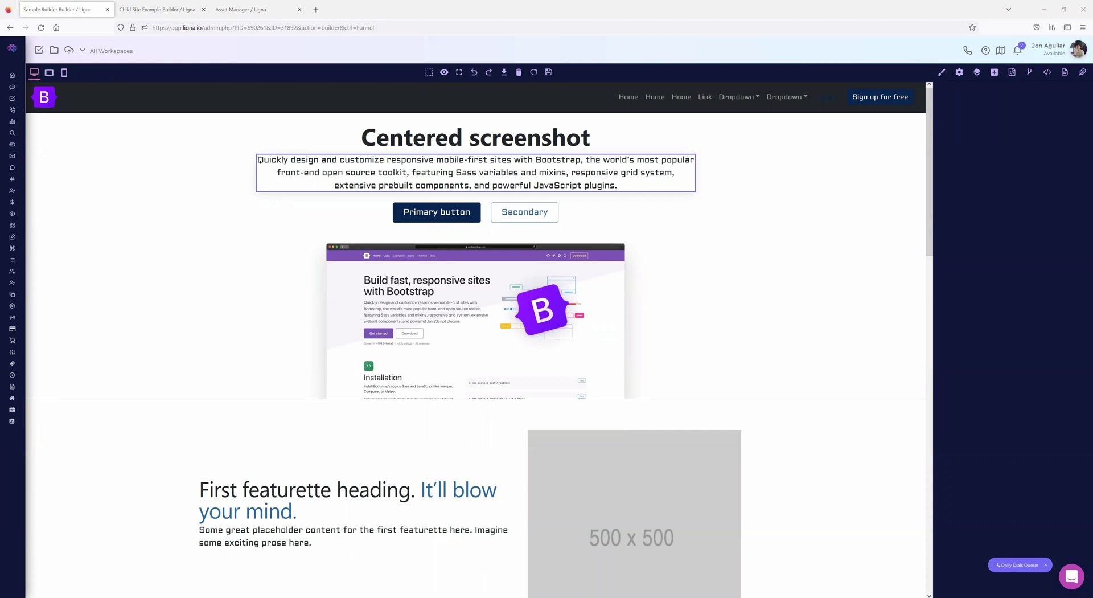
- Load cruickshankplumbing.com in a new Firefox tab and bring up its page context menu
left_click(316, 10)
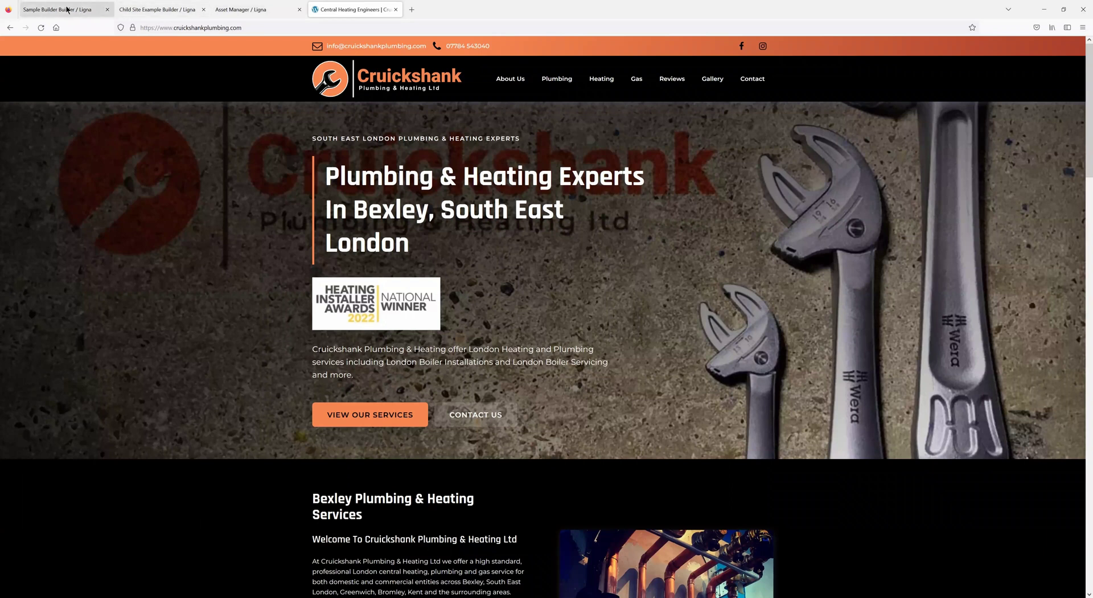
right_click(226, 166)
- View the Cruickshank homepage source and select its opening head tag
left_click(255, 286)
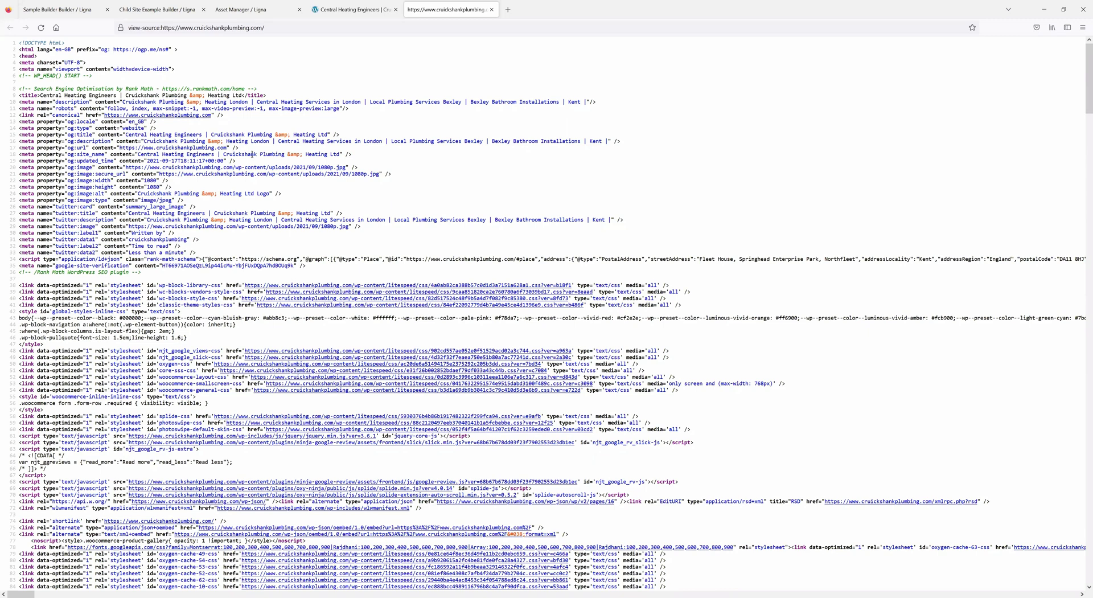
left_click_drag(40, 58, 17, 57)
scroll(89, 230, "down", 10)
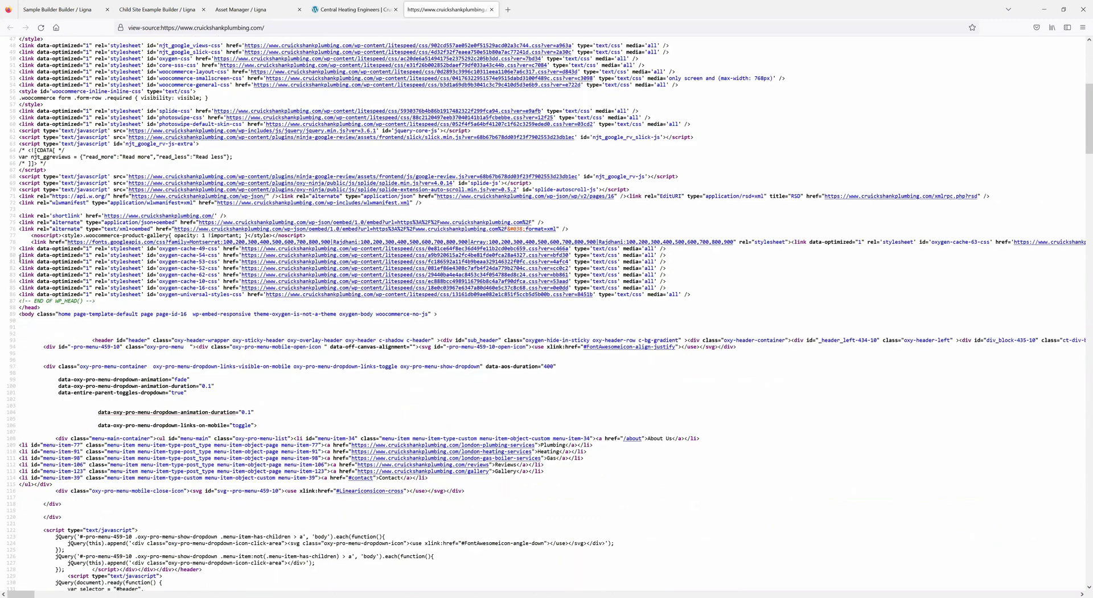
scroll(20, 258, "down", 2)
left_click_drag(19, 257, 41, 258)
scroll(193, 261, "down", 20)
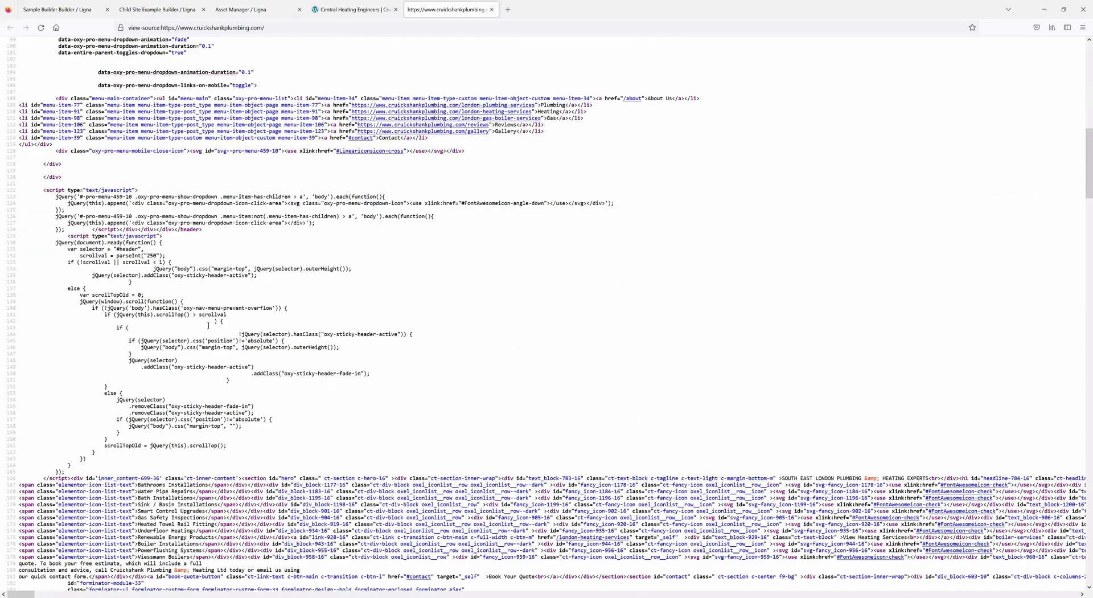
scroll(208, 349, "down", 20)
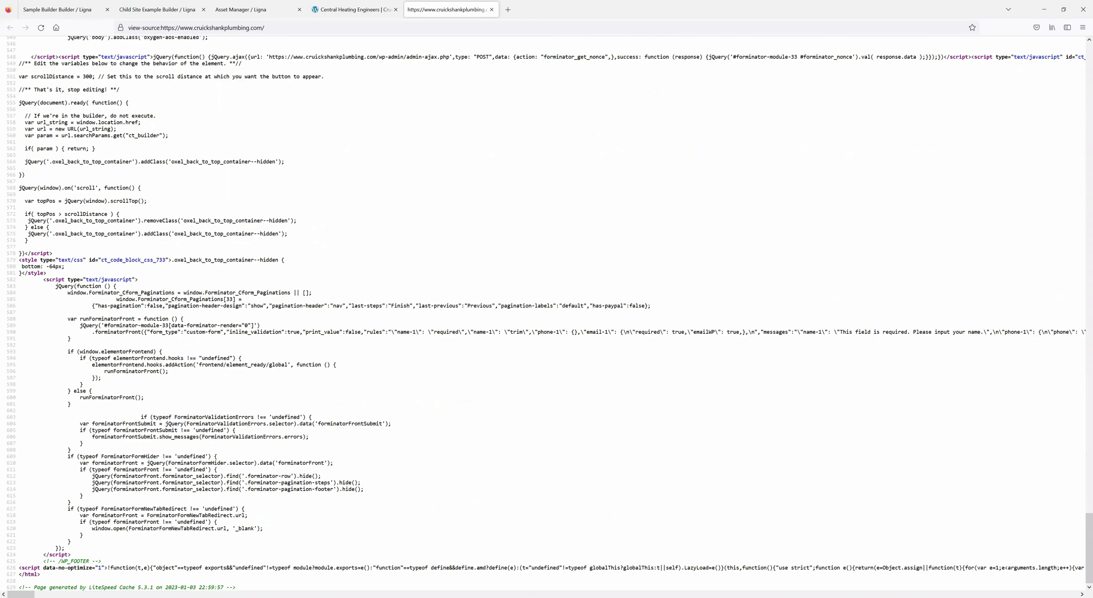
- Select the source's closing script block, then go back to the live site tab
left_click_drag(20, 594, 790, 593)
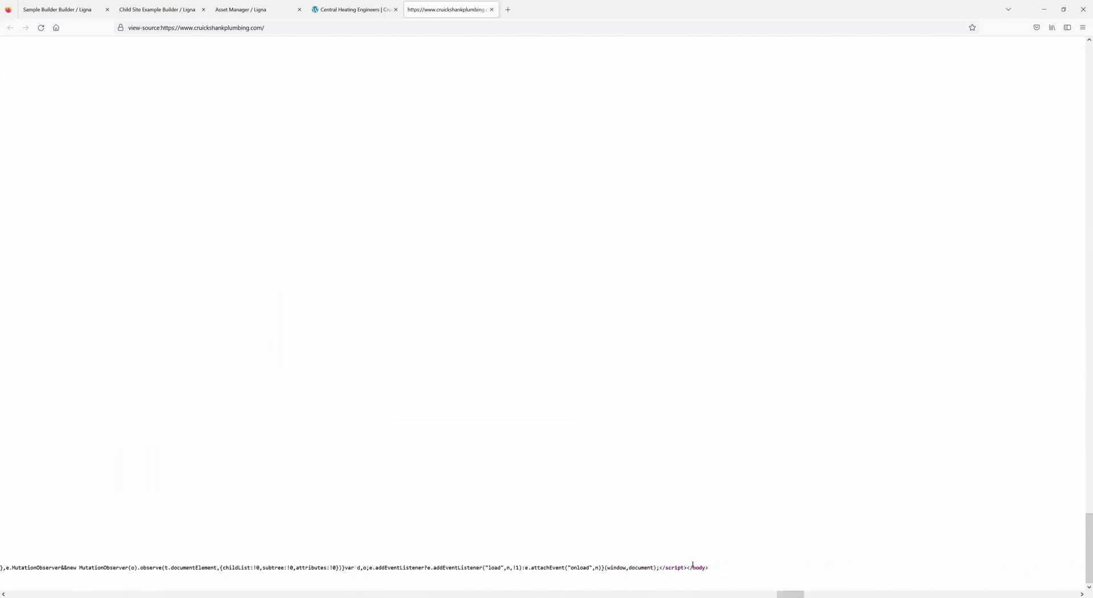
left_click_drag(686, 568, 308, 545)
left_click_drag(60, 523, 21, 307)
scroll(61, 290, "up", 4)
scroll(56, 333, "up", 4)
scroll(67, 300, "up", 16)
scroll(105, 341, "up", 16)
scroll(89, 308, "up", 2)
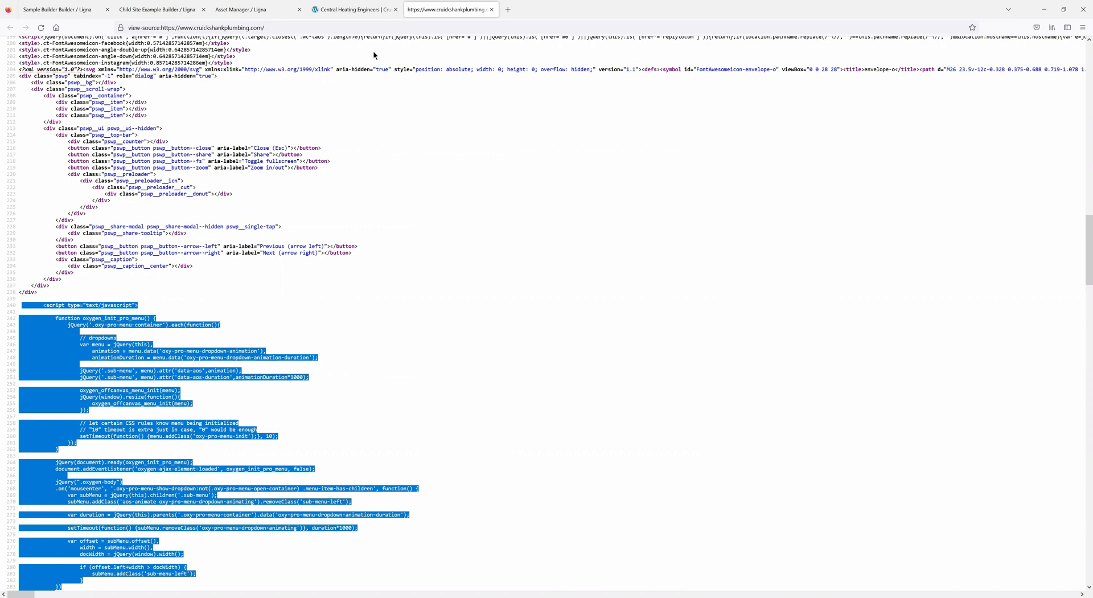
left_click(350, 9)
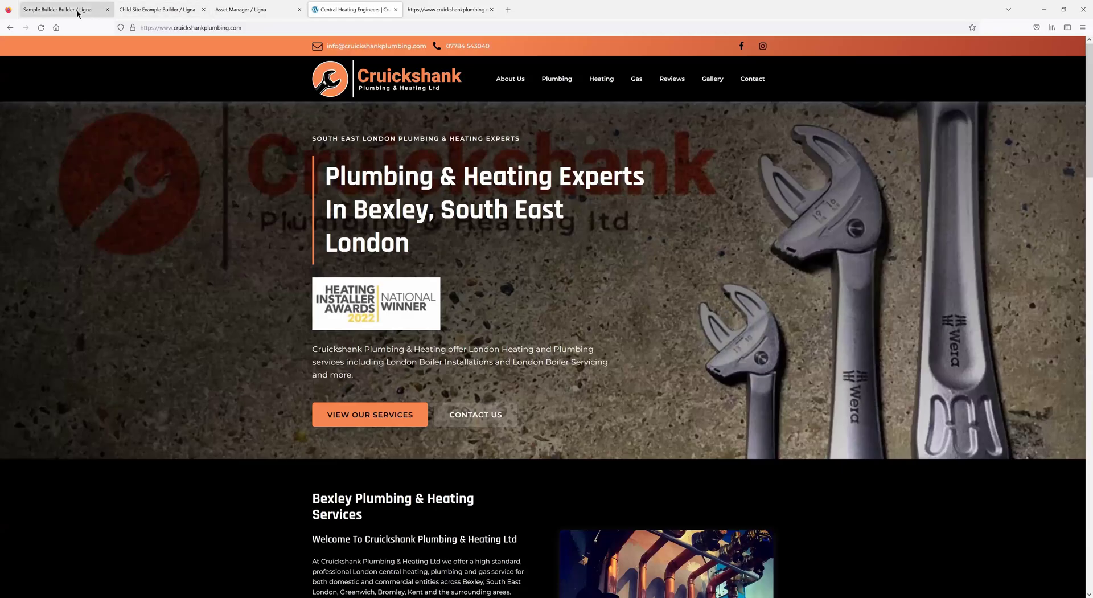
- Paste the copied Cruickshank script code into the Ligna page's scripts editor
left_click(78, 13)
left_click(1046, 73)
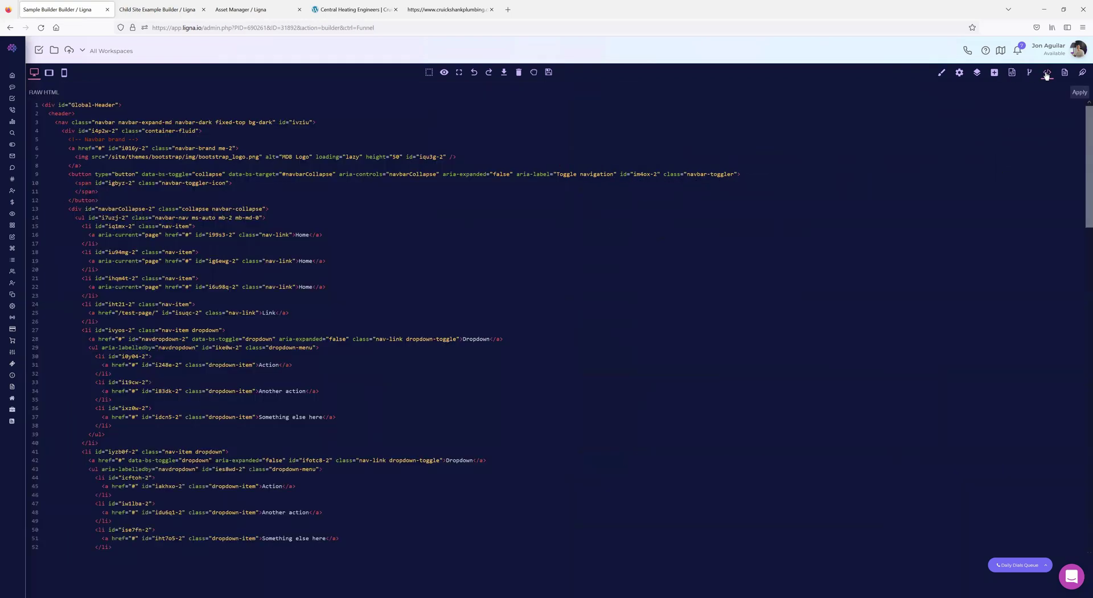
left_click(1030, 72)
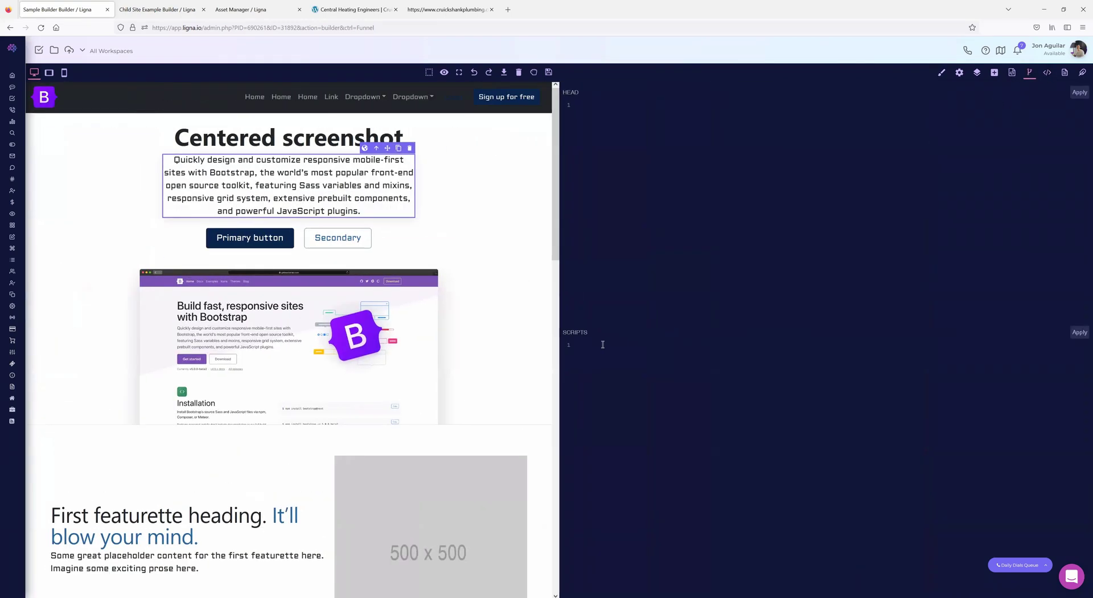
key("ctrl+v")
scroll(793, 466, "up", 3)
scroll(793, 466, "up", 10)
scroll(745, 463, "up", 20)
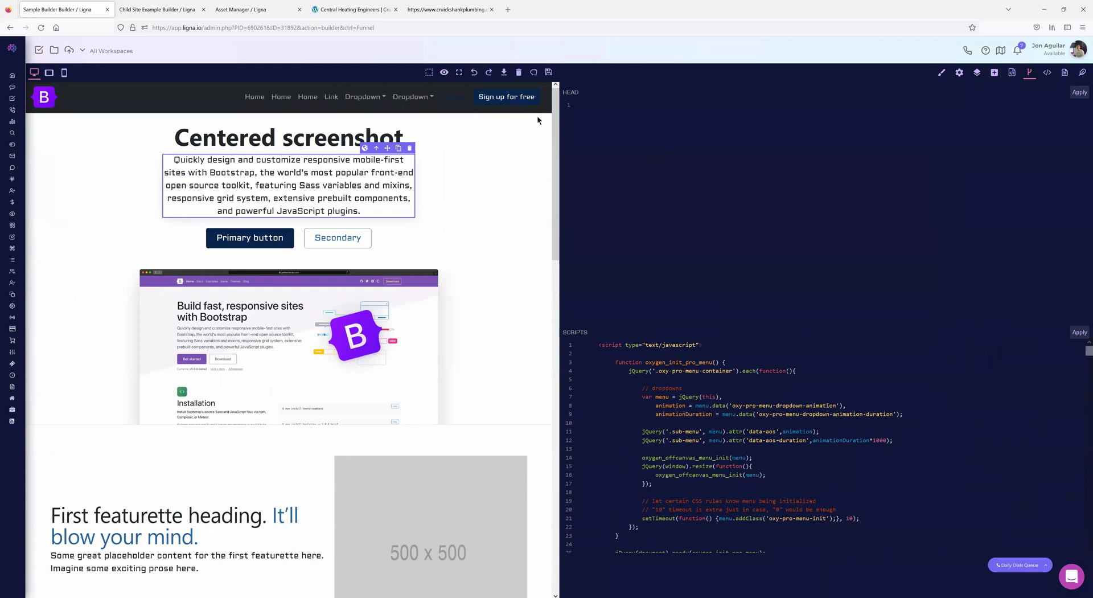
- Select the SEO meta block in the head of the homepage source
left_click(447, 10)
scroll(365, 298, "up", 2)
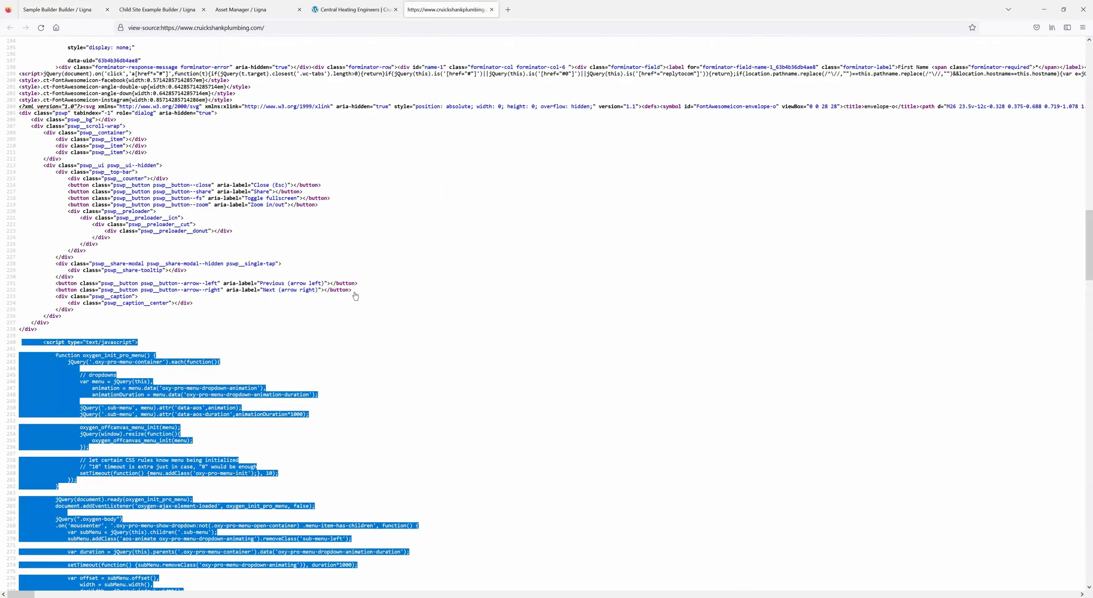
scroll(355, 296, "up", 7)
scroll(22, 93, "up", 15)
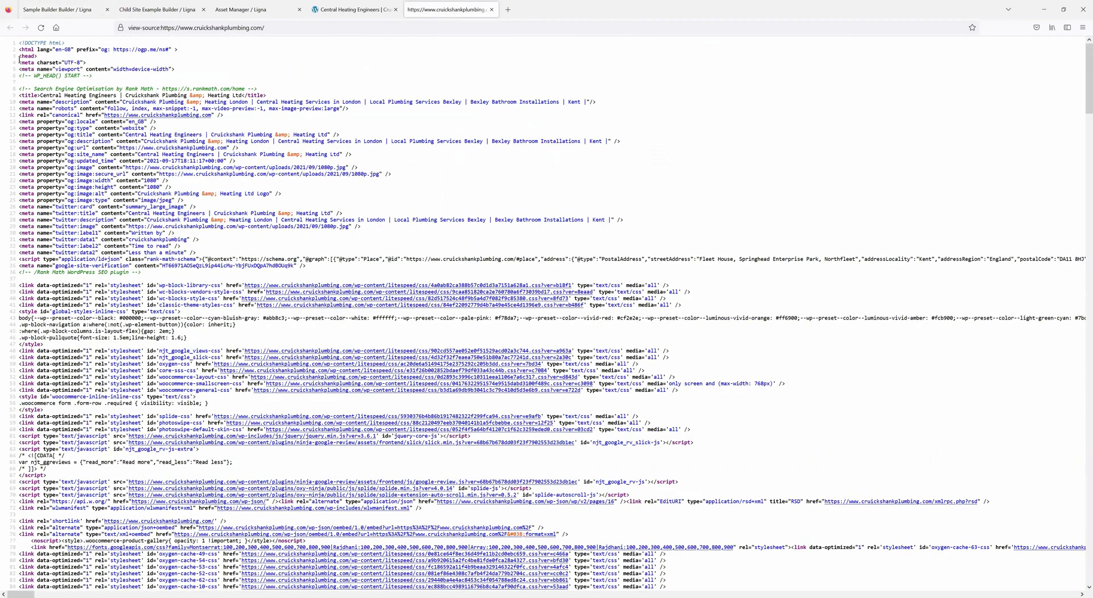
left_click_drag(19, 63, 141, 279)
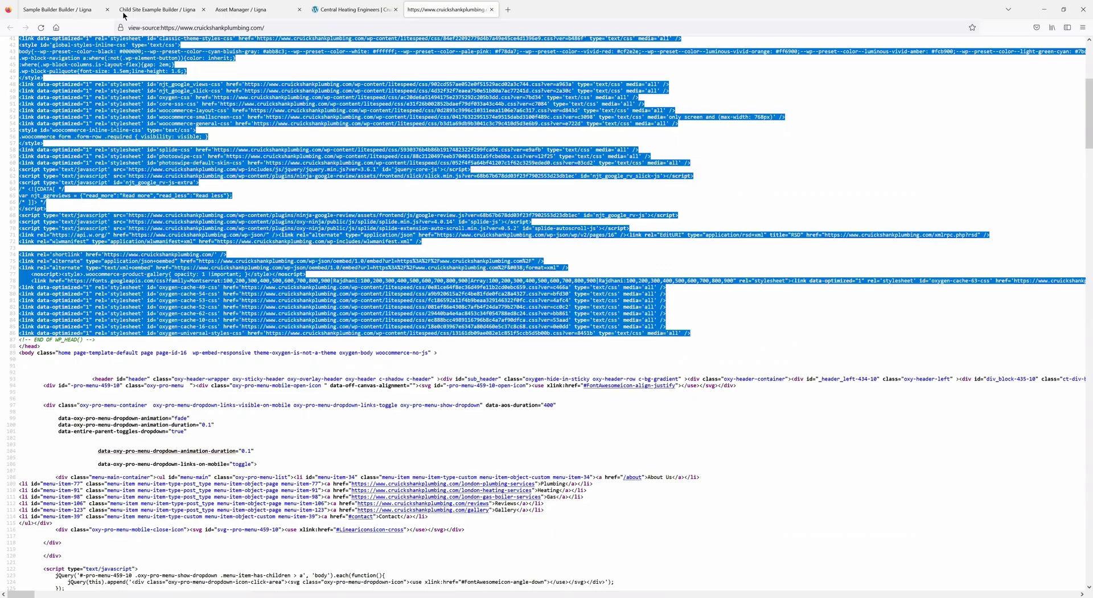
- Back in the builder, clear all canvas content and save the page
left_click(63, 10)
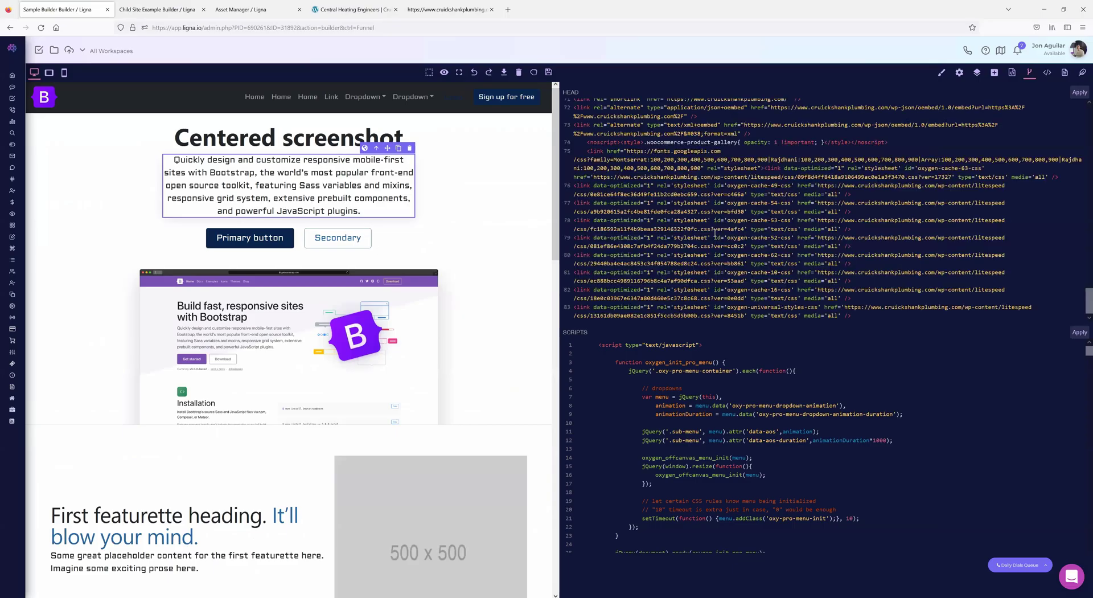
left_click(519, 72)
left_click(513, 328)
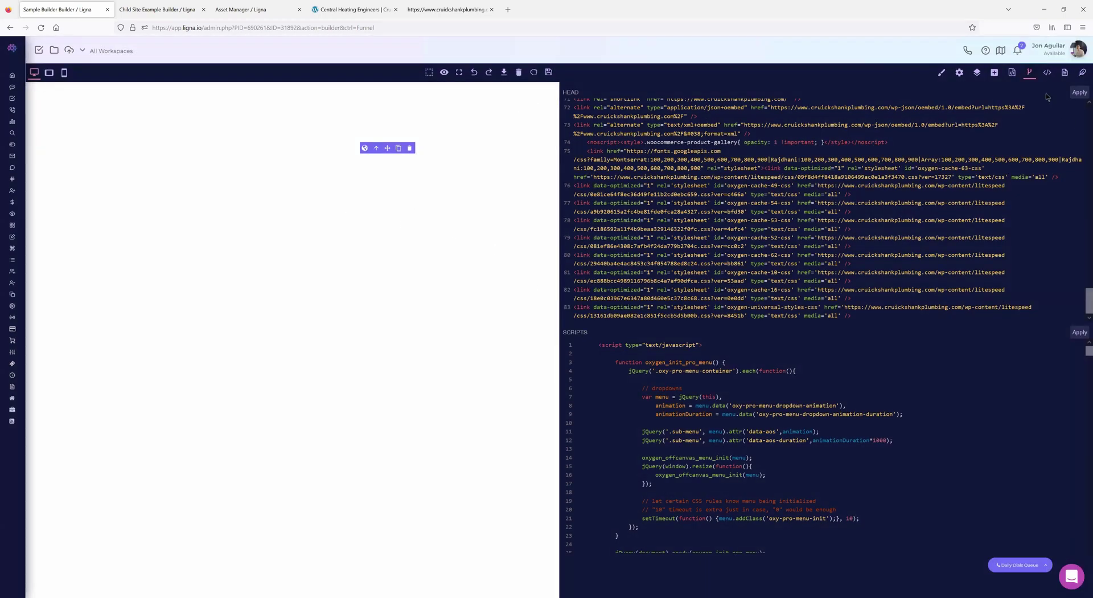
left_click(548, 73)
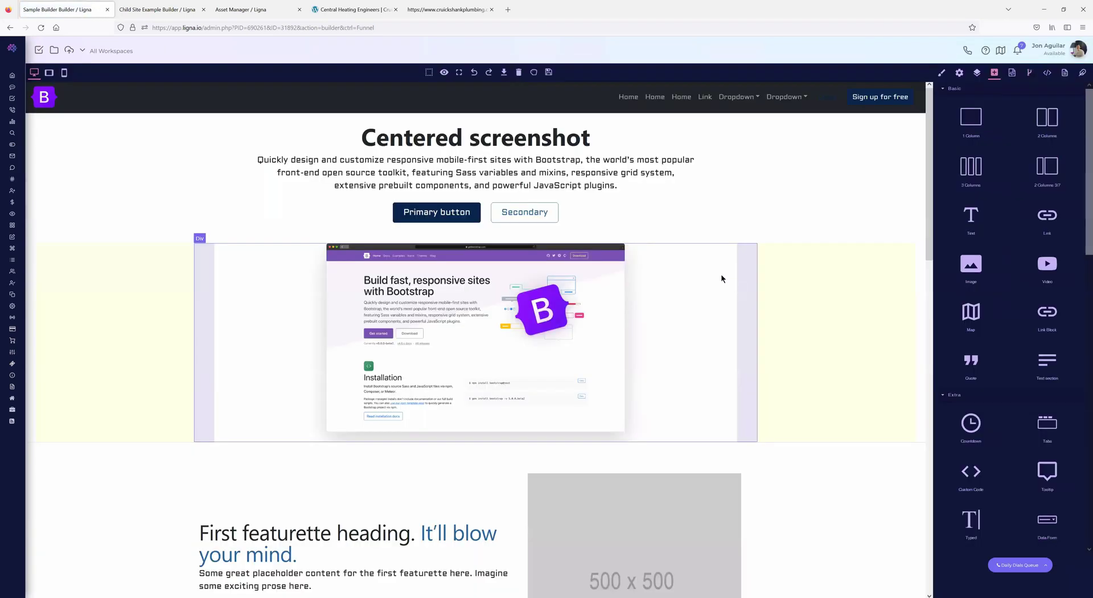
- Copy the entire Cruickshank page source from the view-source tab
left_click(1012, 73)
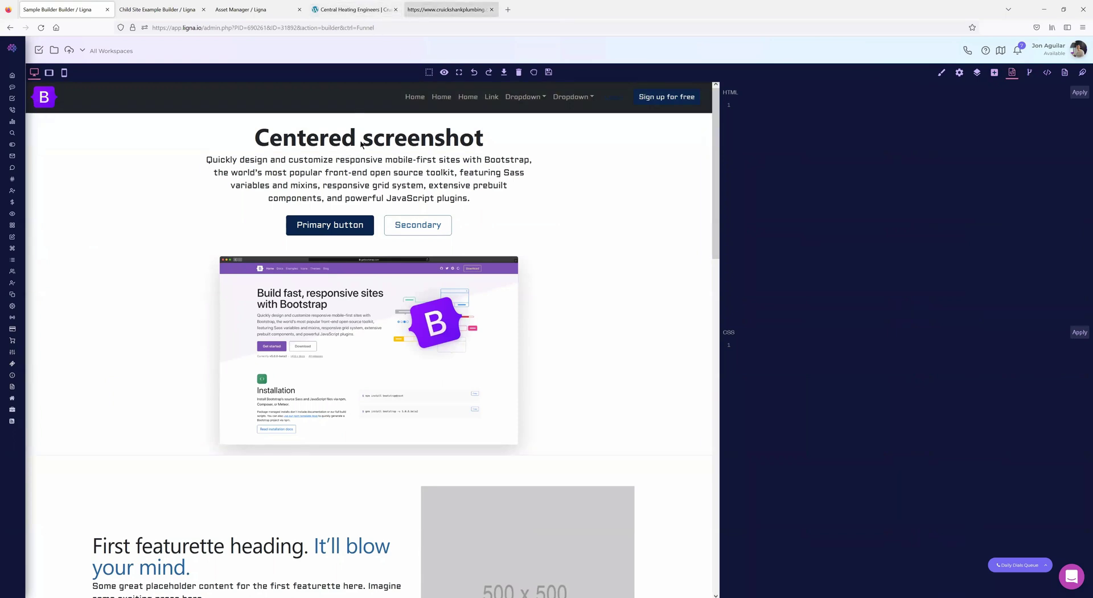
left_click(446, 9)
left_click(10, 27)
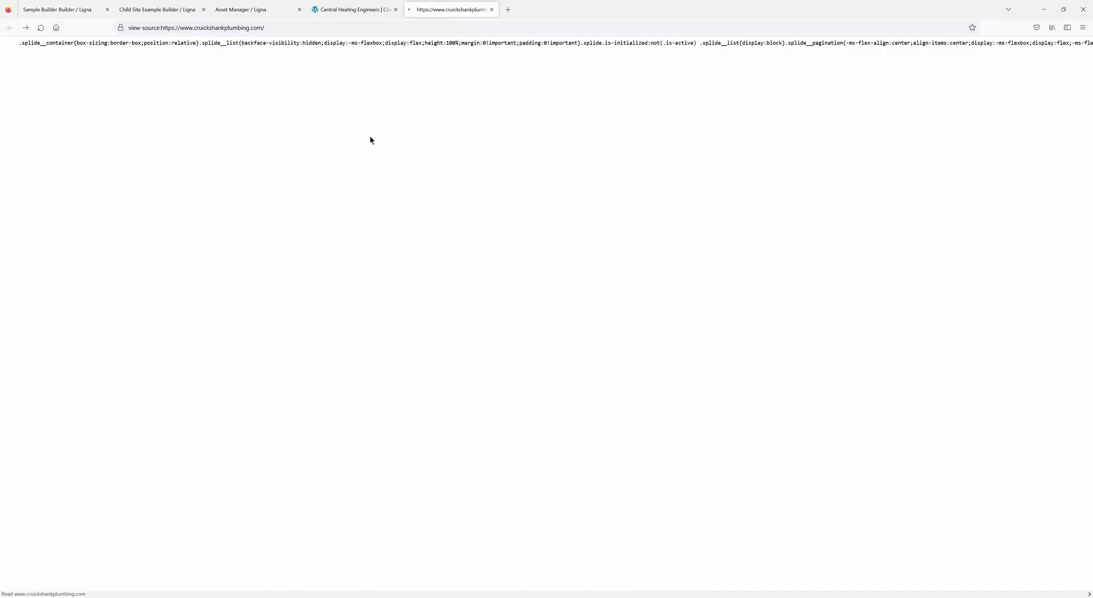
key("ctrl+a")
left_click(80, 10)
- Paste the source into Import Template, replacing its contents, and import it into the canvas
left_click(504, 73)
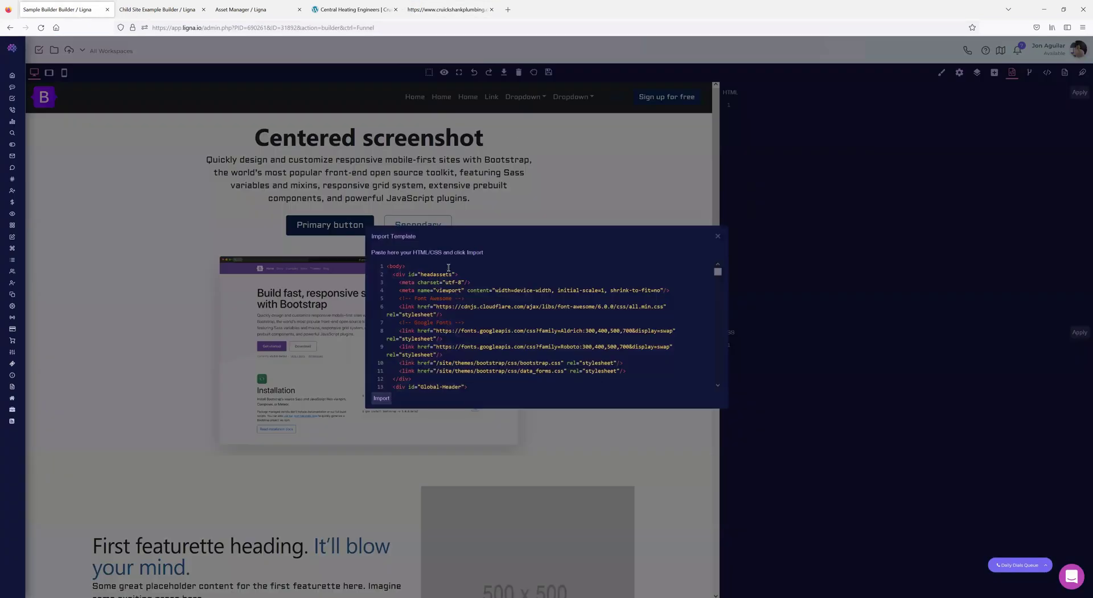
key("ctrl+a")
key("ctrl+v")
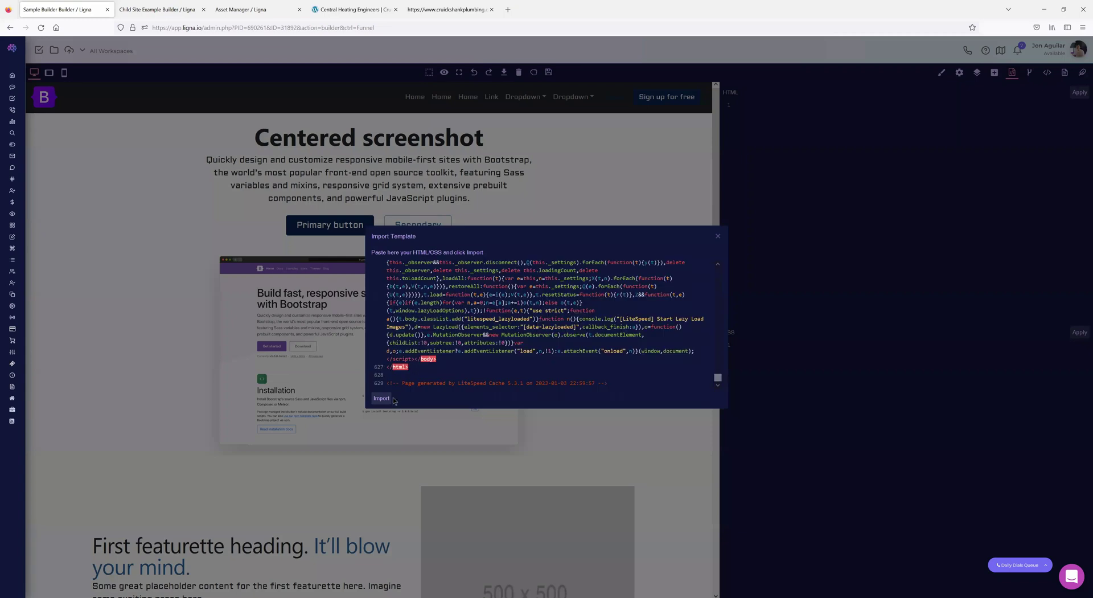
left_click(384, 401)
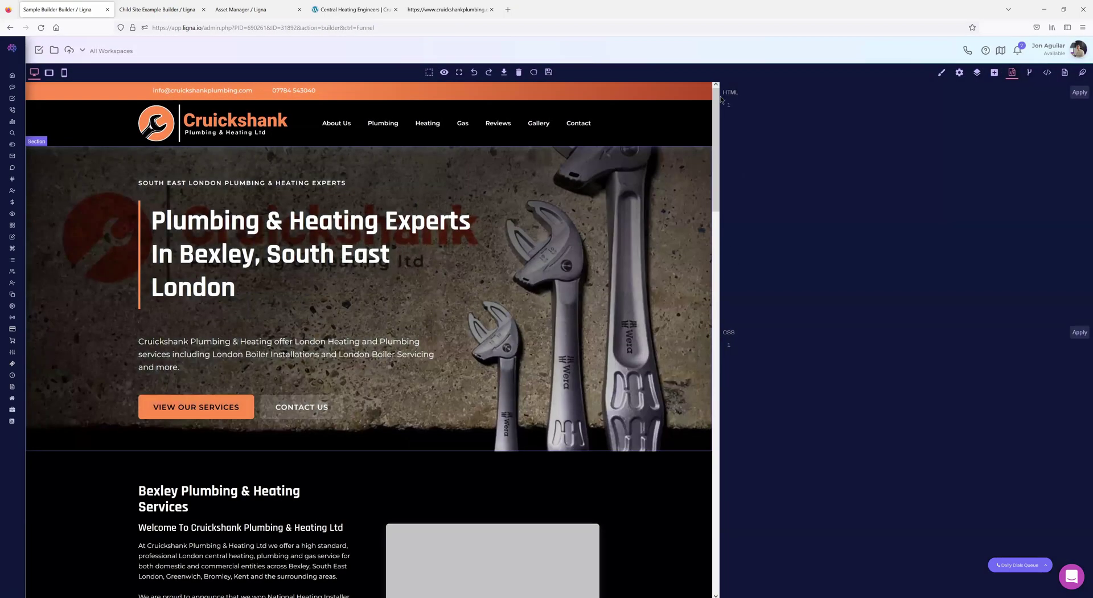
- Close the HTML/CSS panel and briefly check the raw code and head/scripts editors
left_click(1012, 72)
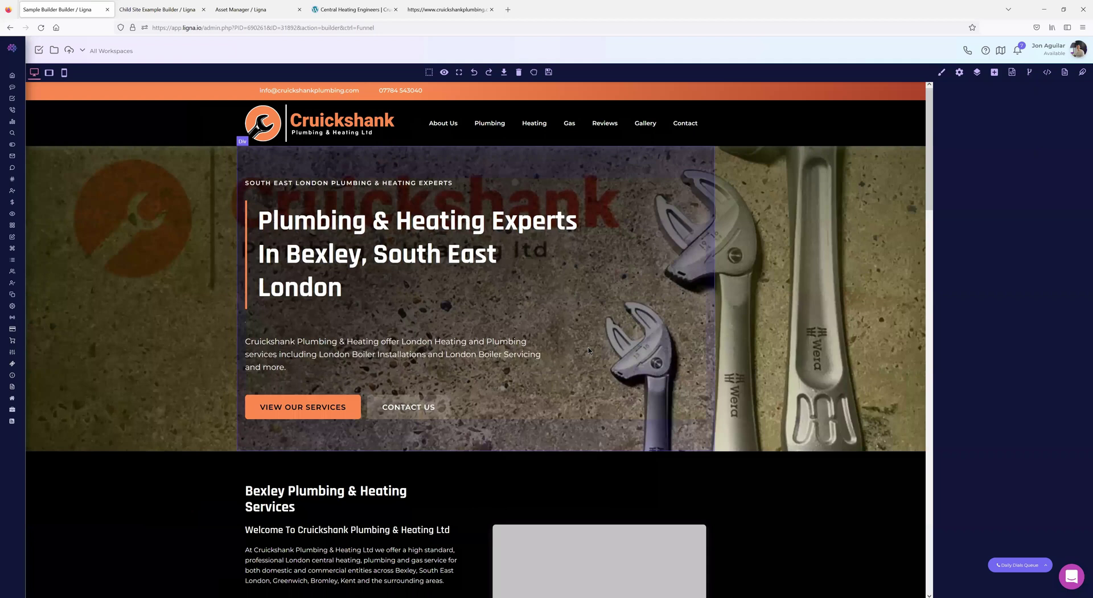
scroll(471, 356, "down", 5)
scroll(468, 353, "up", 5)
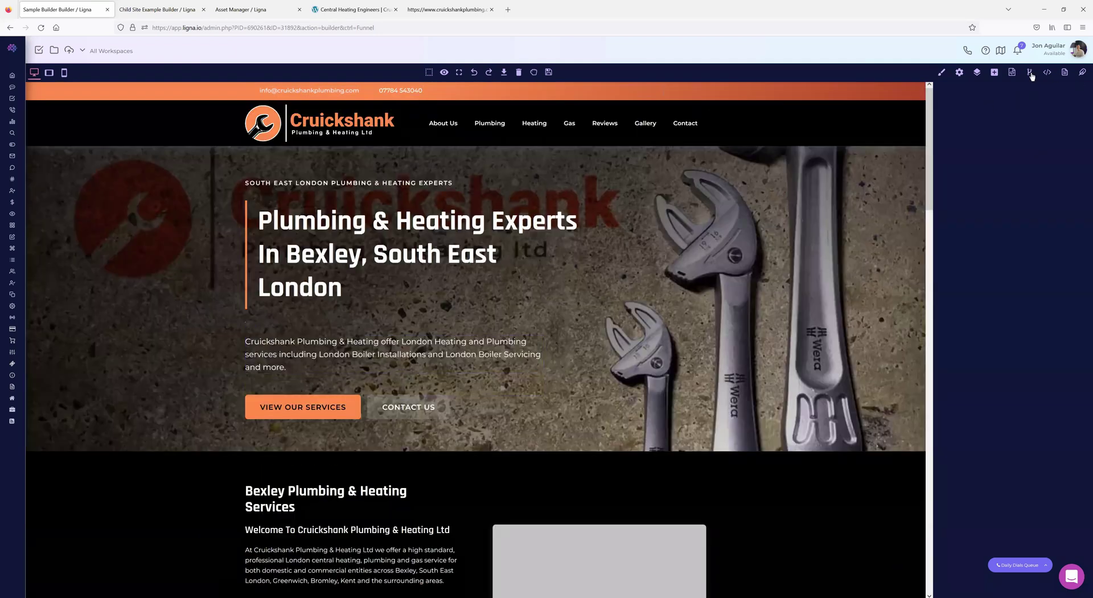
left_click(1047, 76)
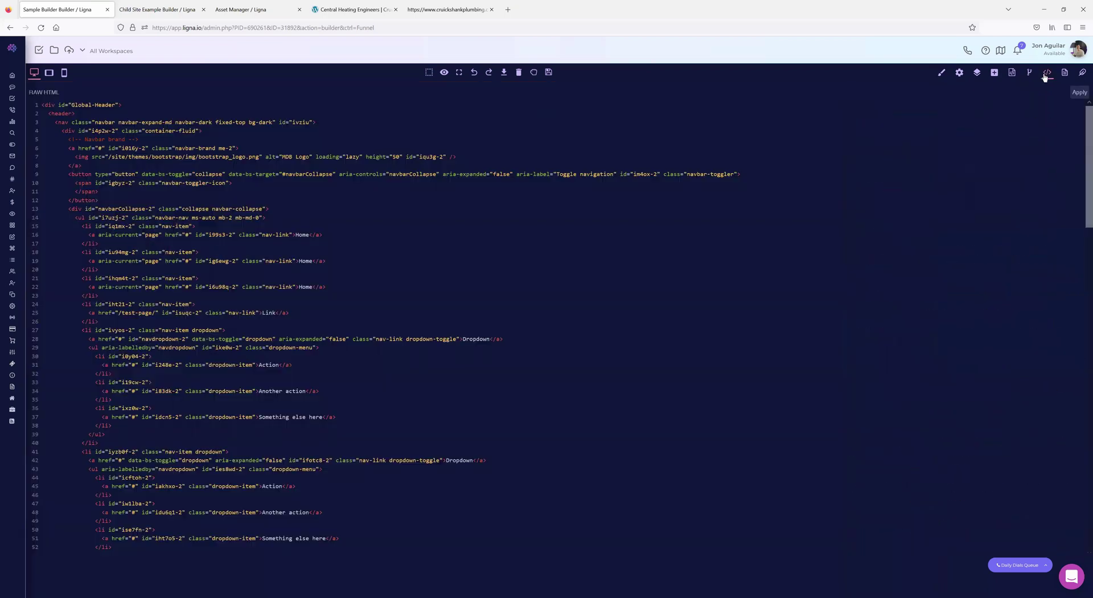
left_click(1047, 77)
left_click(1027, 76)
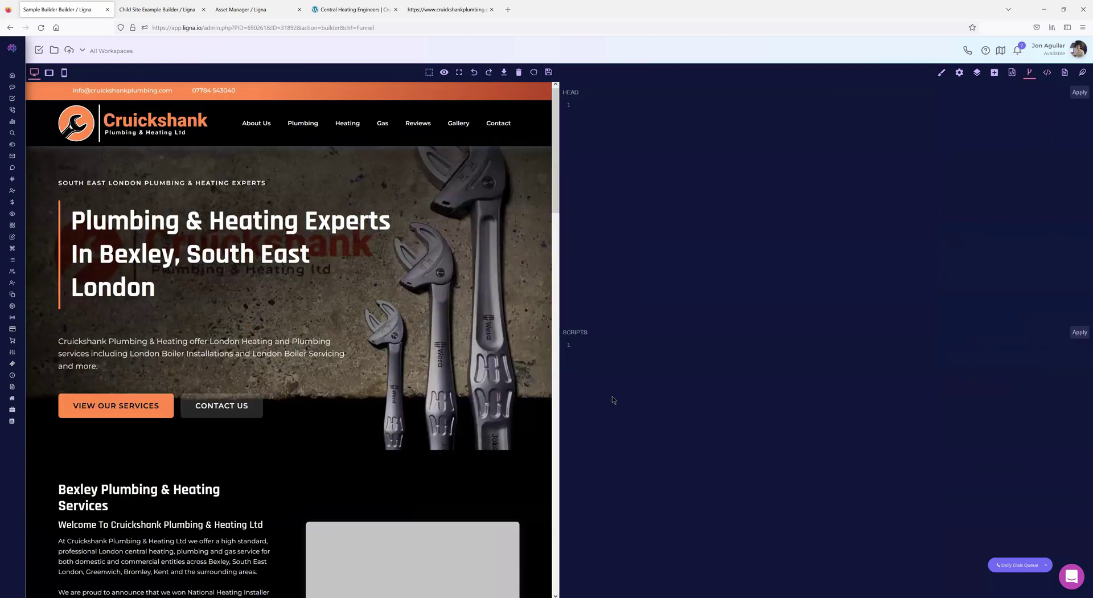
left_click(1028, 76)
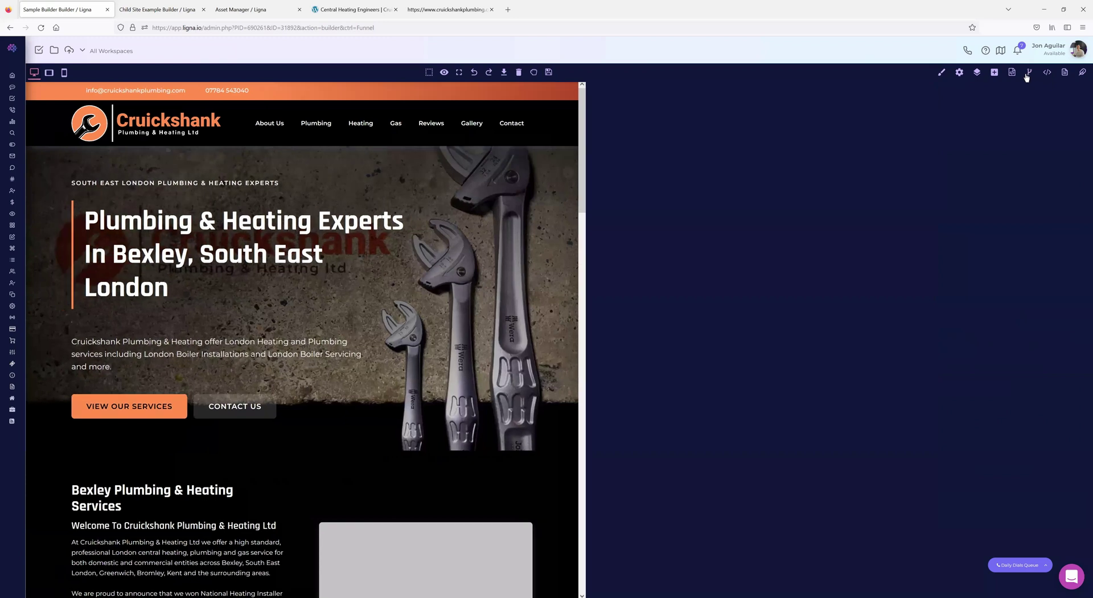
- Scroll through the page's code in the import window, then close it
left_click(504, 73)
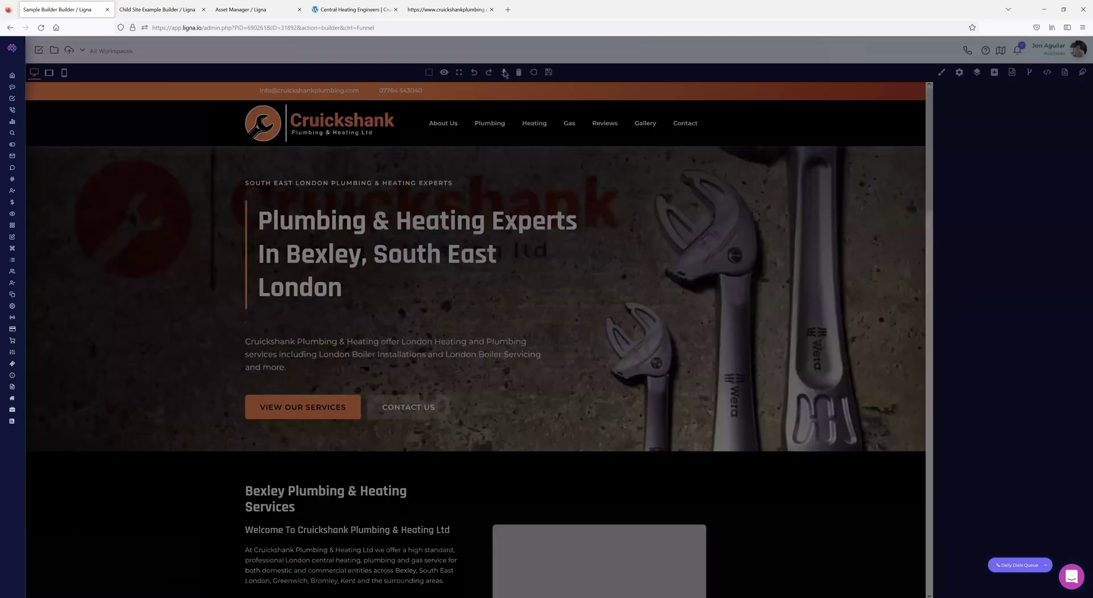
scroll(449, 300, "down", 15)
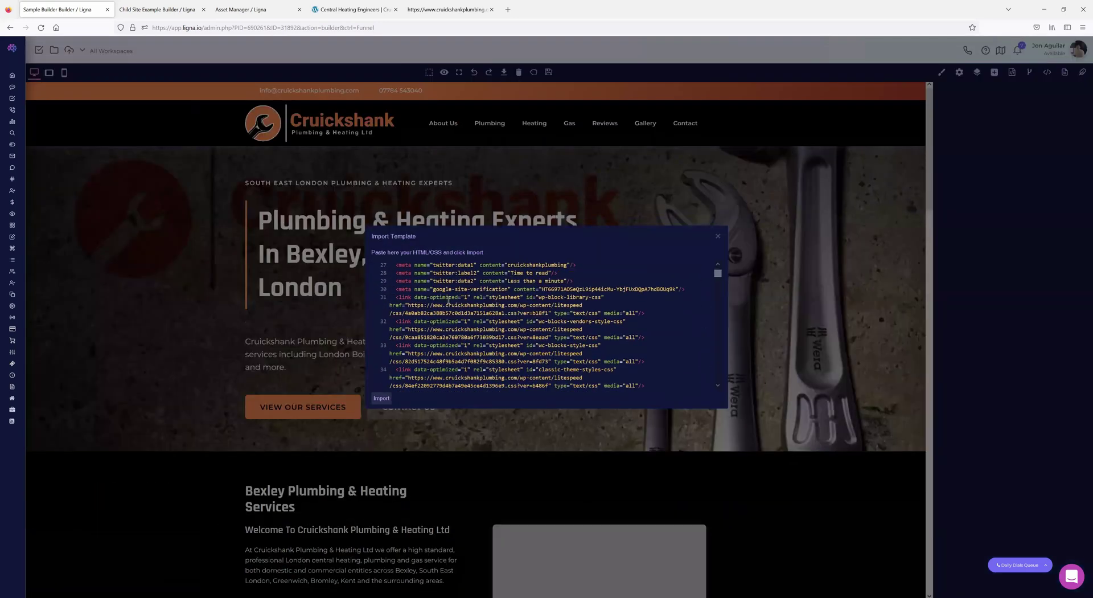
scroll(447, 302, "down", 8)
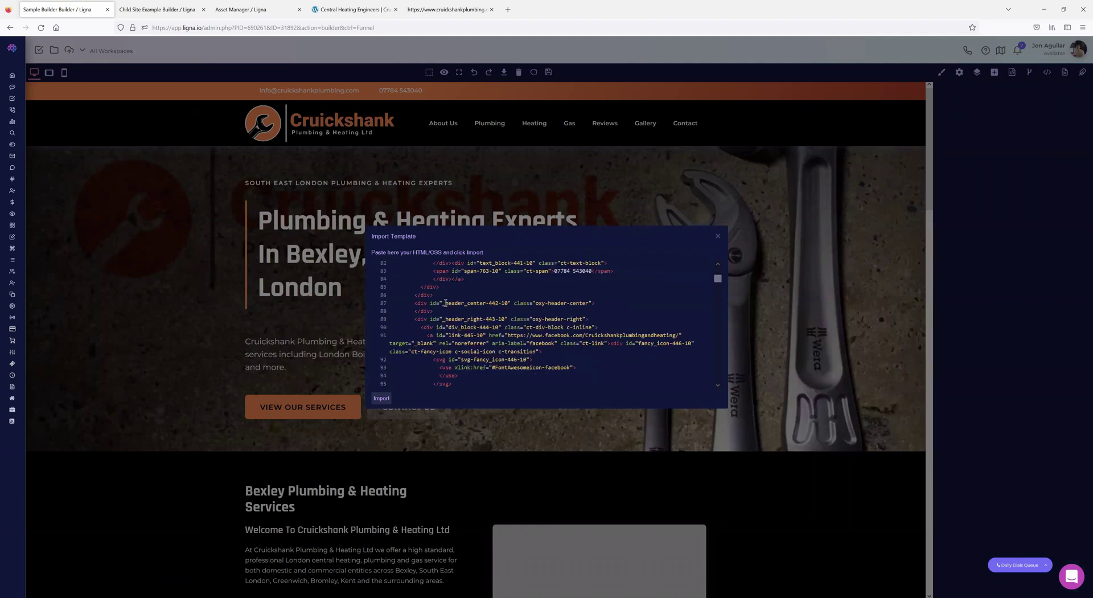
scroll(442, 304, "up", 20)
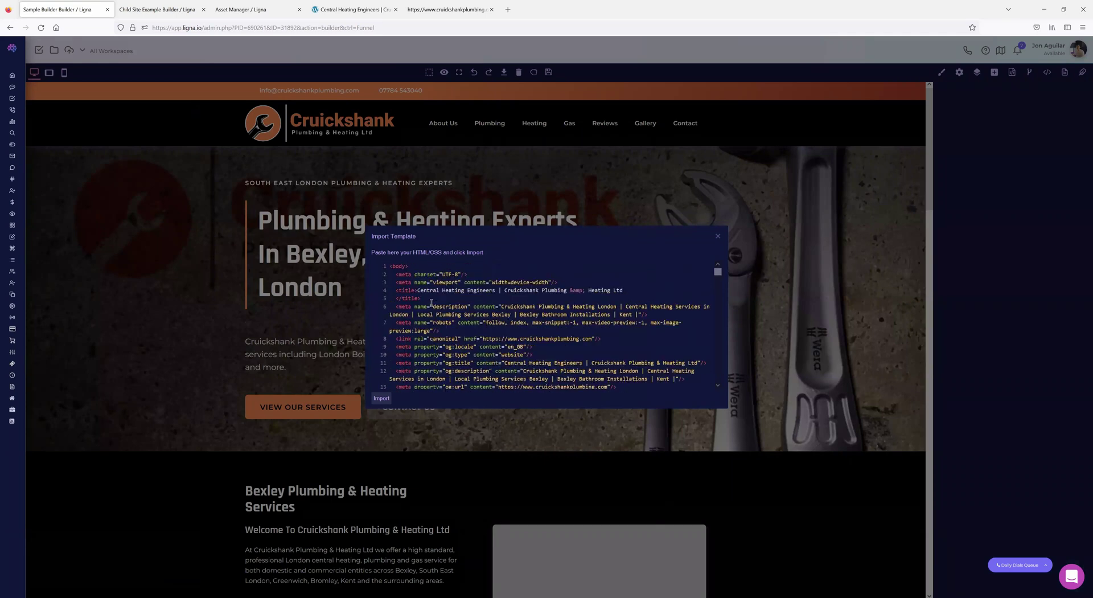
left_click(718, 236)
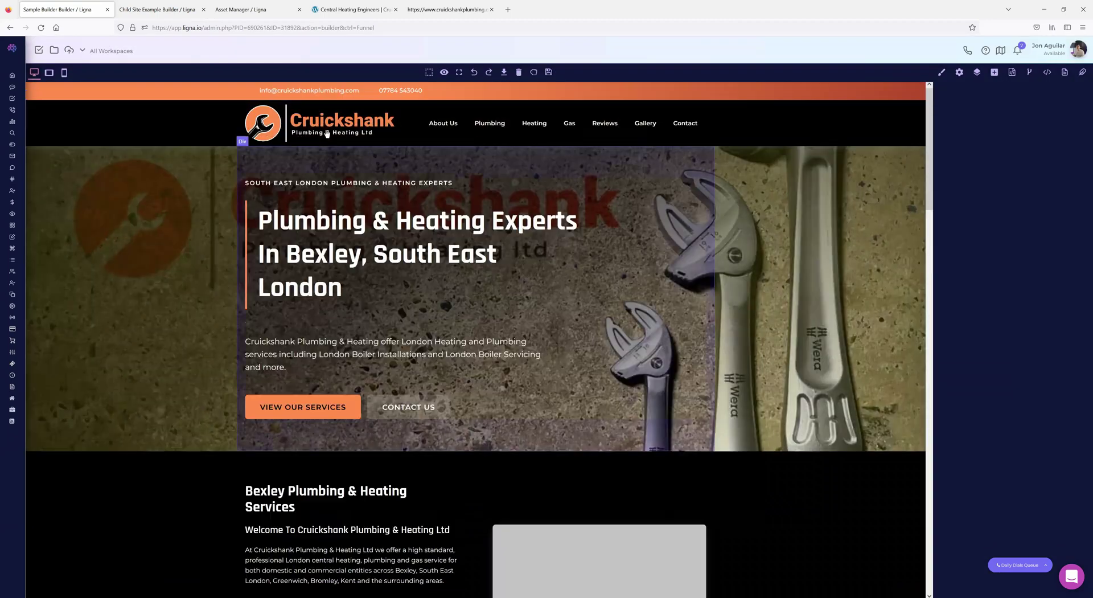
- Select the Cruickshank logo, then switch to the live site's page source tab
left_click(327, 134)
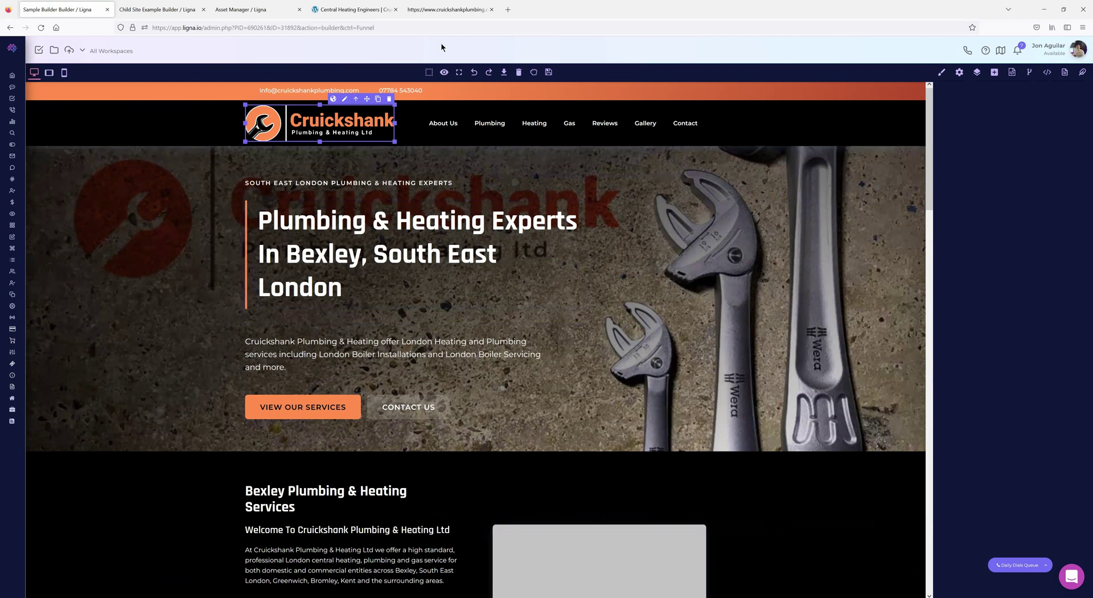
left_click(362, 9)
left_click(432, 4)
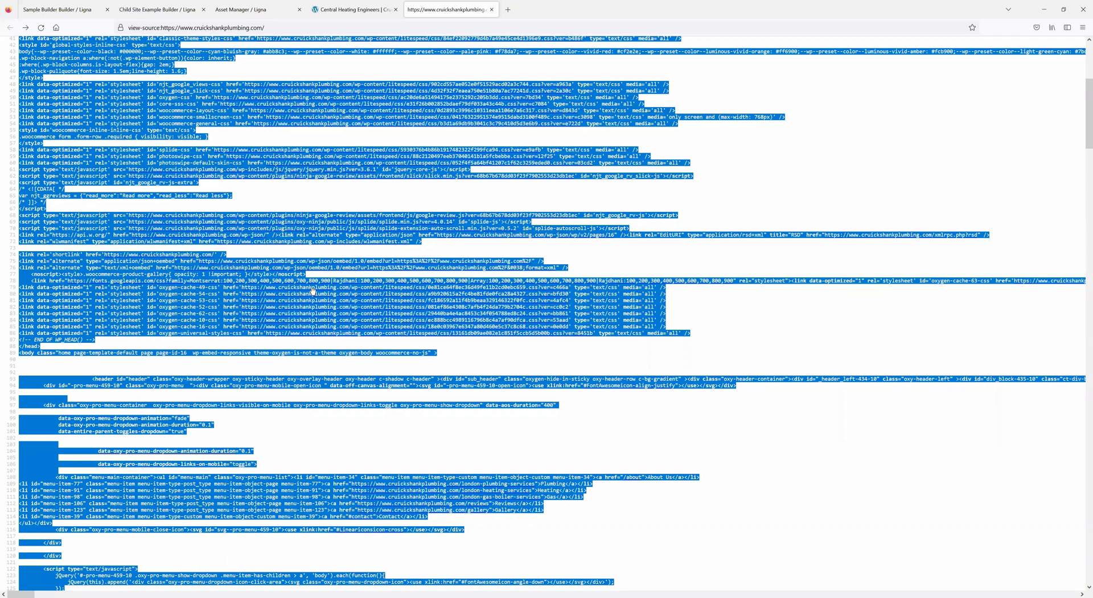
- Check the images in the asset manager, revisit the page source, then return to the Ligna builder
left_click(312, 290)
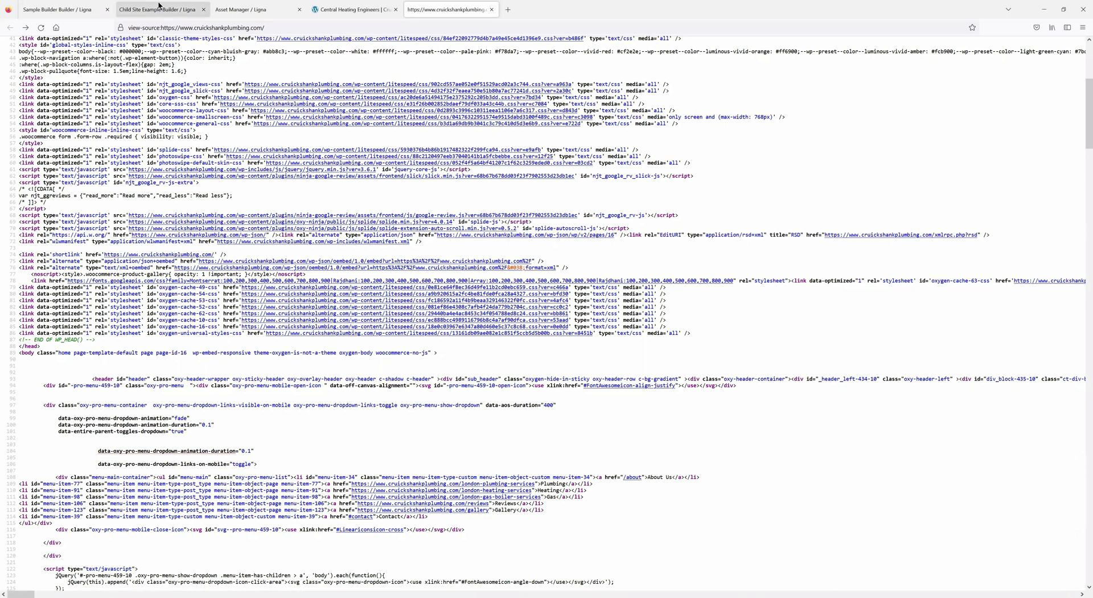
left_click(279, 10)
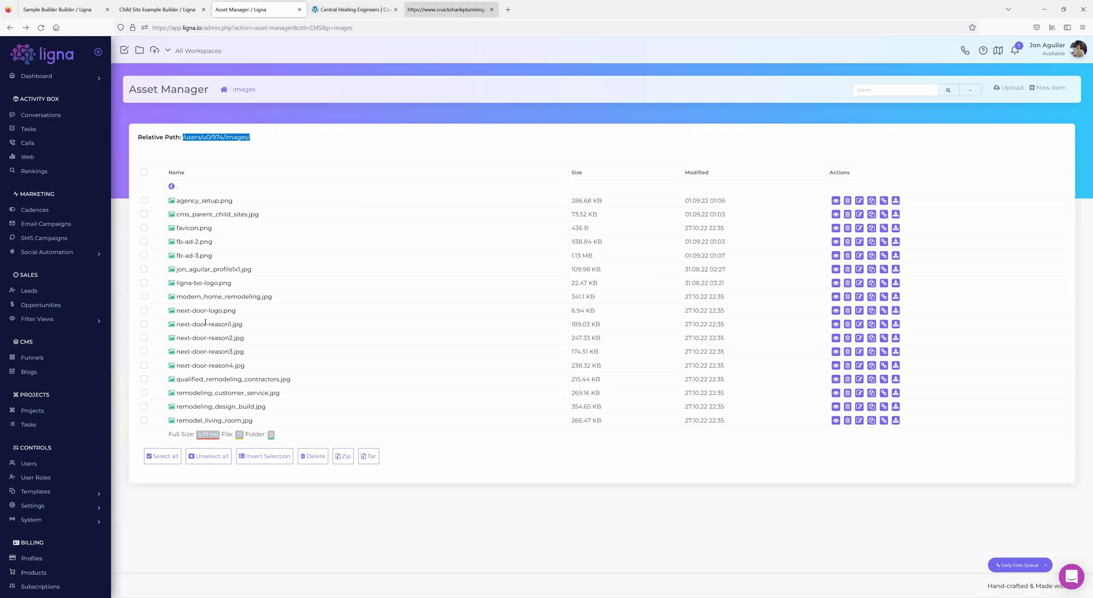
left_click(447, 9)
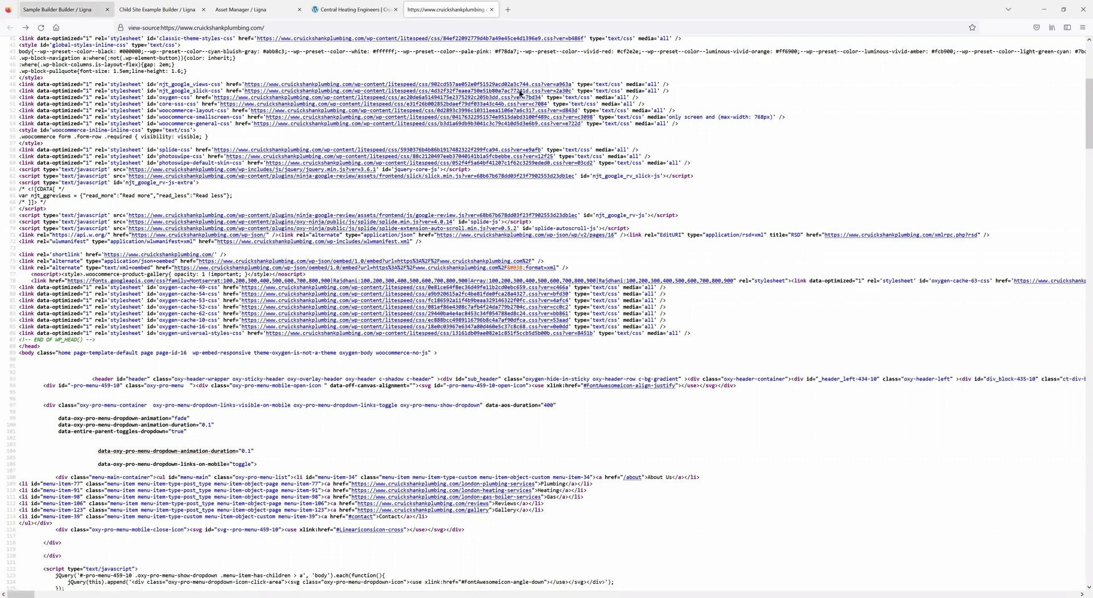
left_click(57, 10)
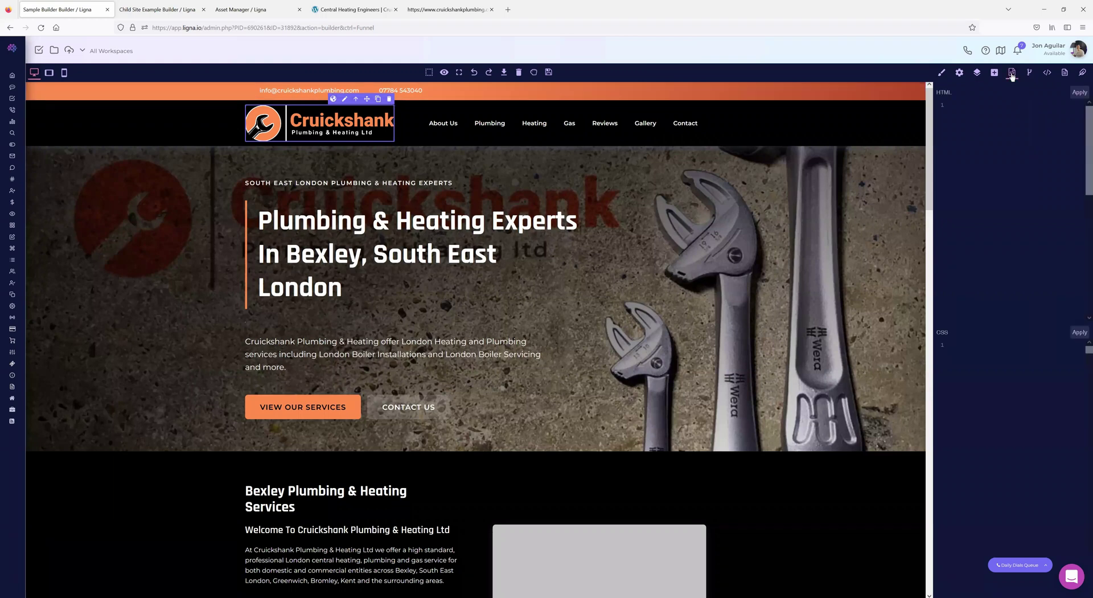
- Look over the page's HTML/CSS and head/scripts code editors
left_click(1011, 73)
left_click(1030, 73)
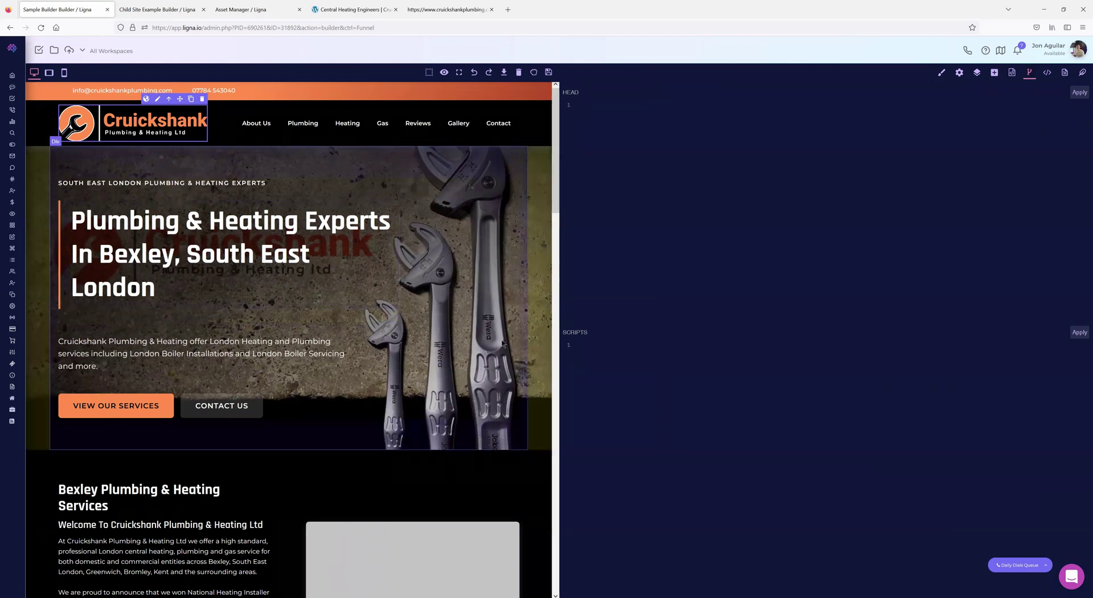
scroll(498, 348, "down", 9)
scroll(486, 357, "down", 10)
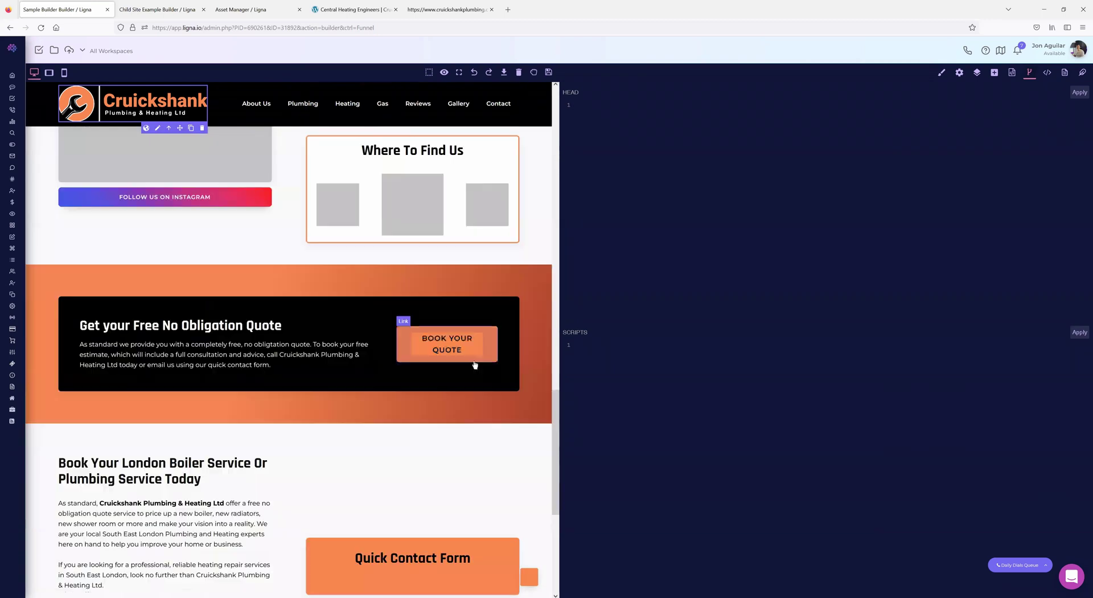
scroll(471, 359, "up", 19)
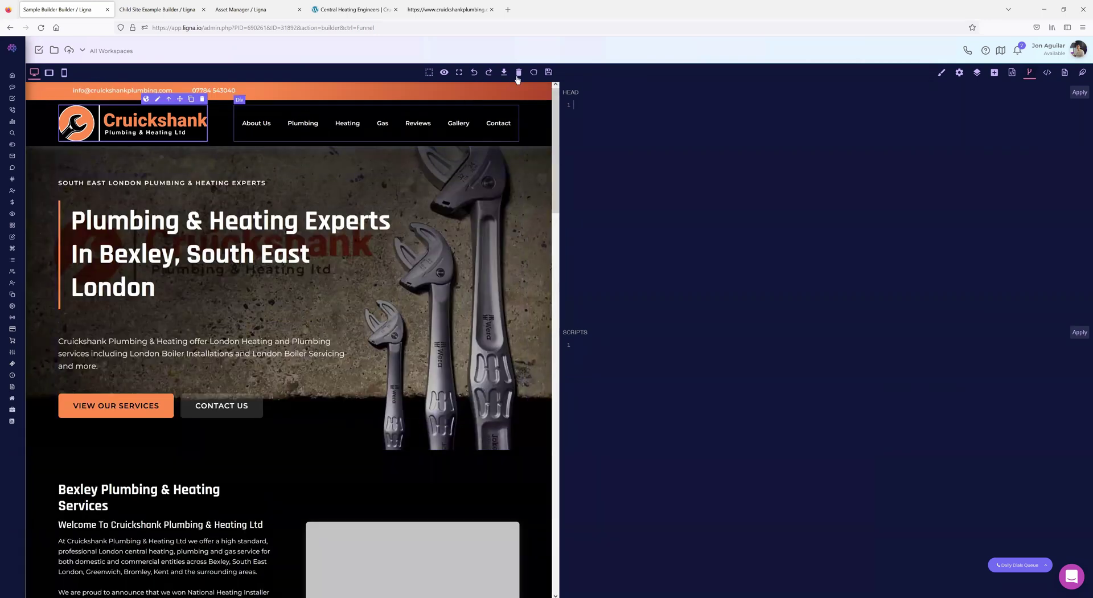
- Replace all Import Template code with the live Cruickshank page source
left_click(504, 73)
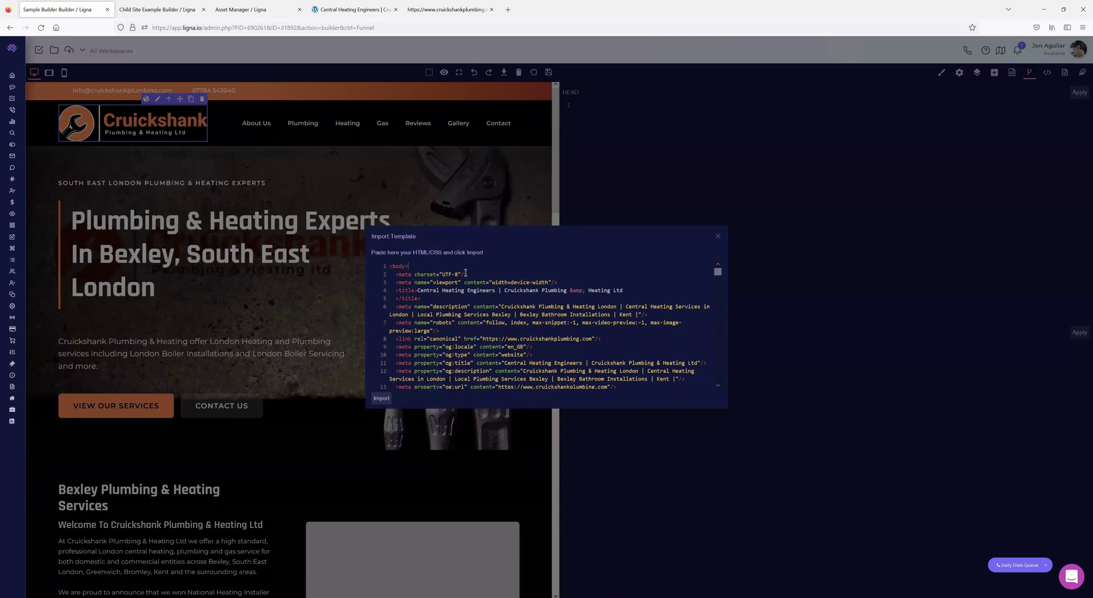
key("Return")
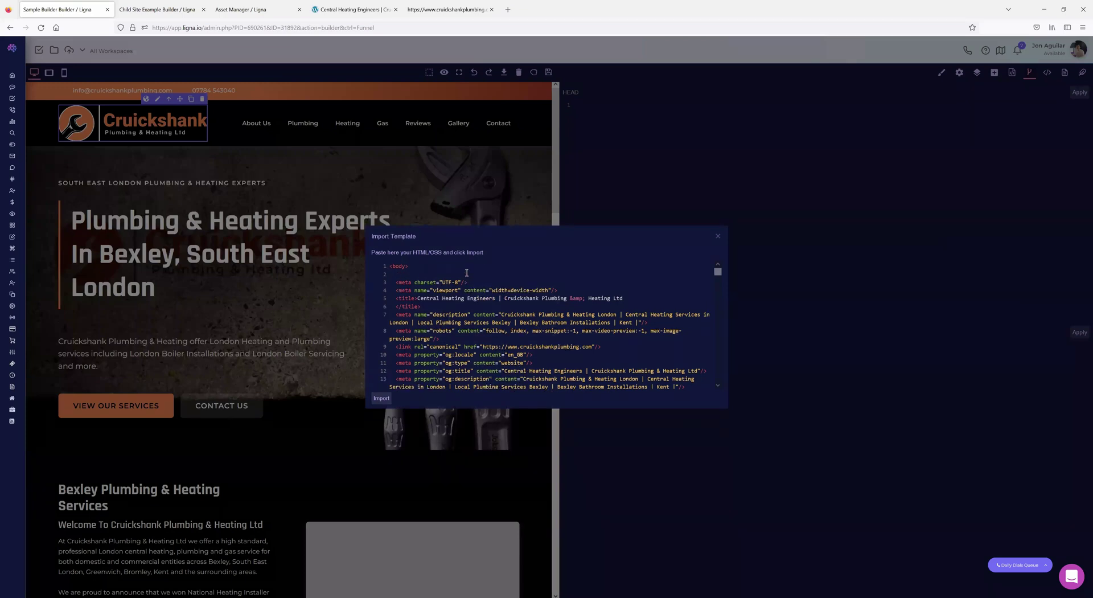
left_click(433, 11)
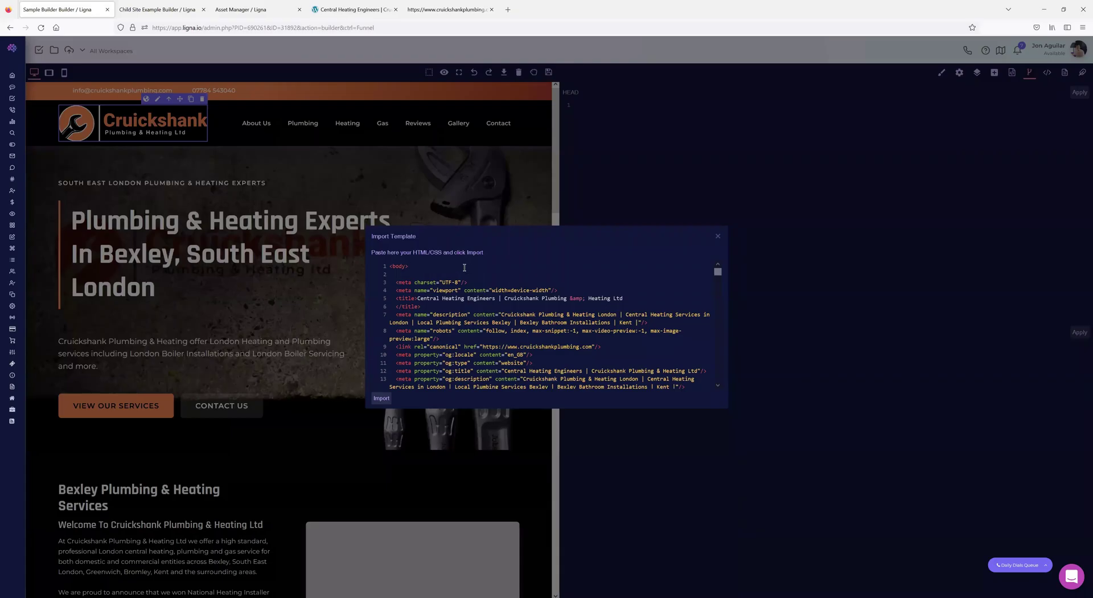
key("ctrl+a")
key("ctrl+v")
- Insert <div id="headassets" on a new line after the opening <head> tag
scroll(475, 314, "up", 10)
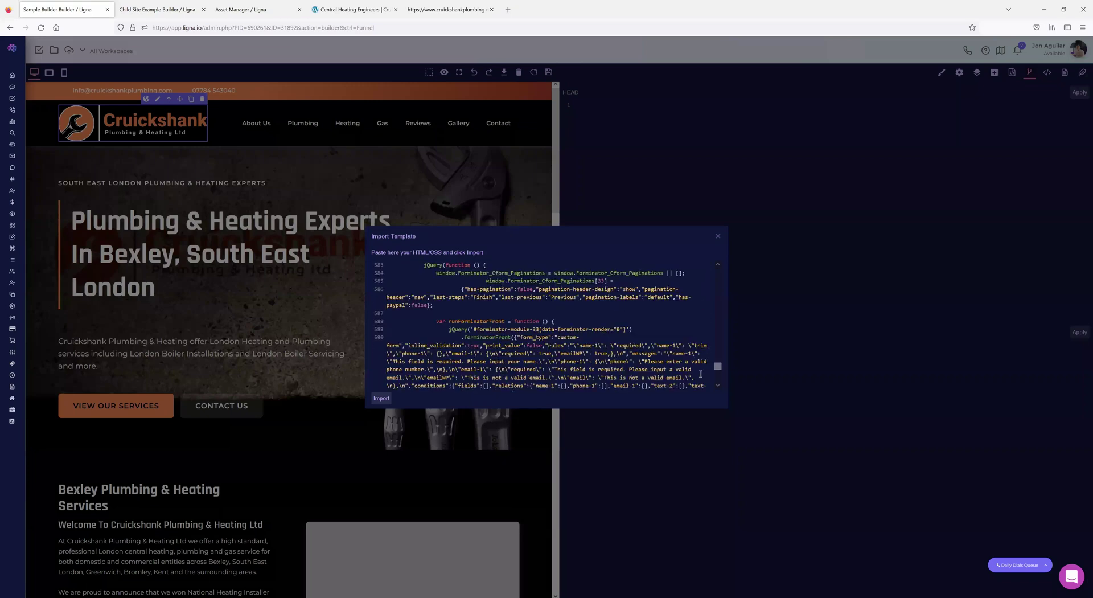
left_click_drag(718, 368, 721, 266)
left_click(418, 282)
key("Return")
type("<div ")
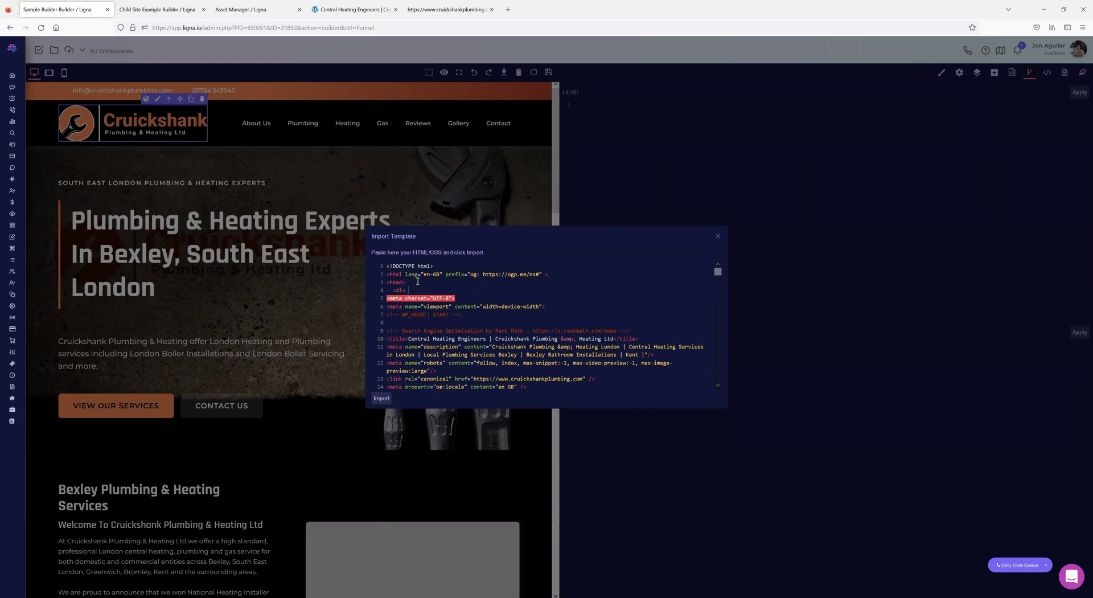
type("id=\"headassets")
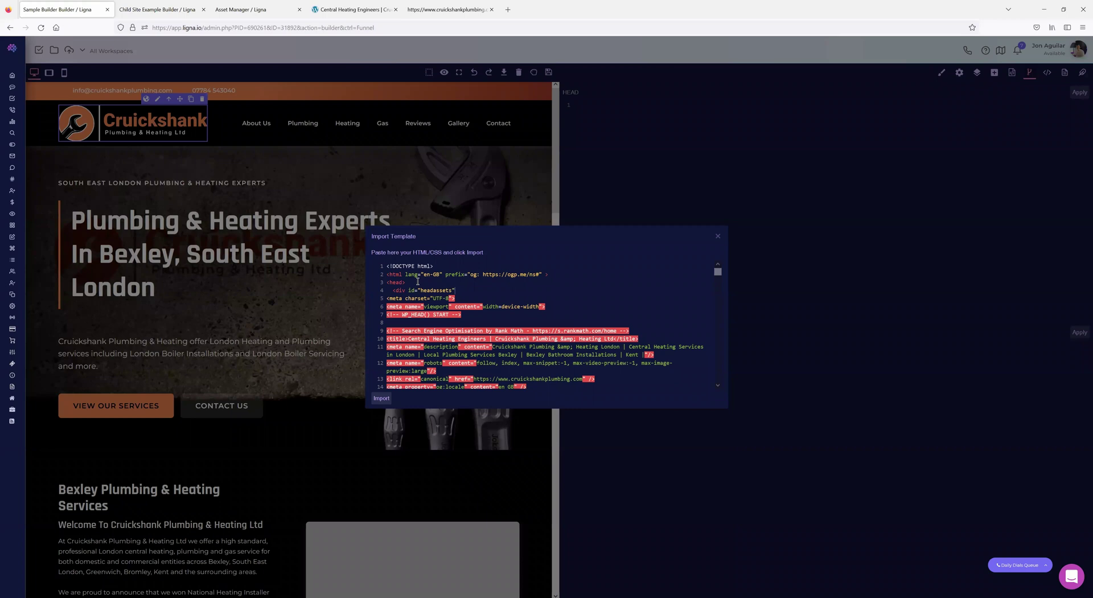
type("\"")
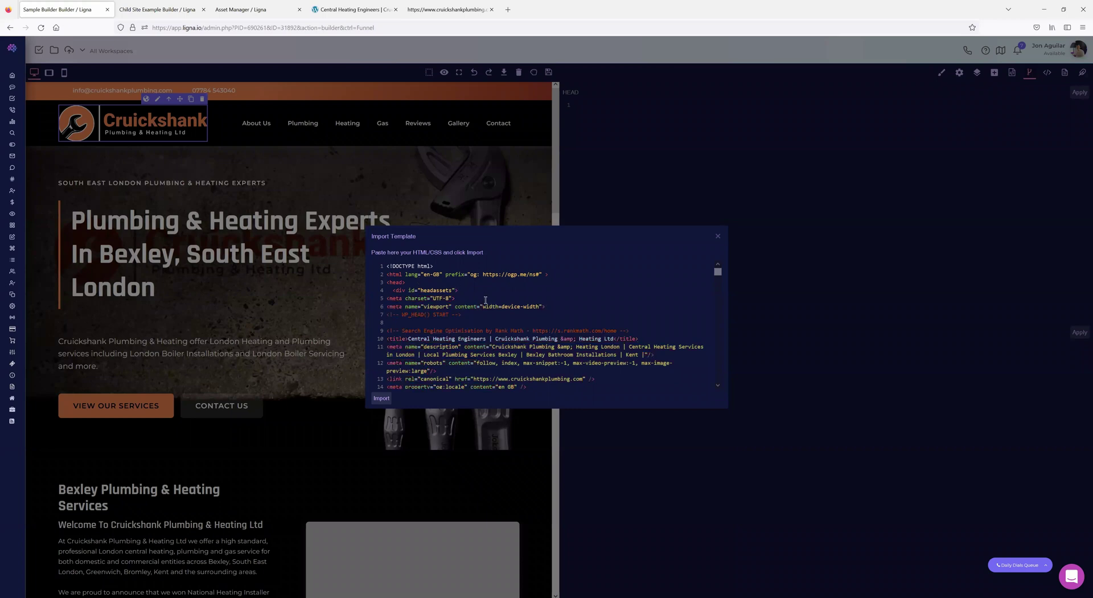
- Add a closing </div> on a new line just before </head>
scroll(481, 318, "down", 5)
scroll(478, 322, "down", 10)
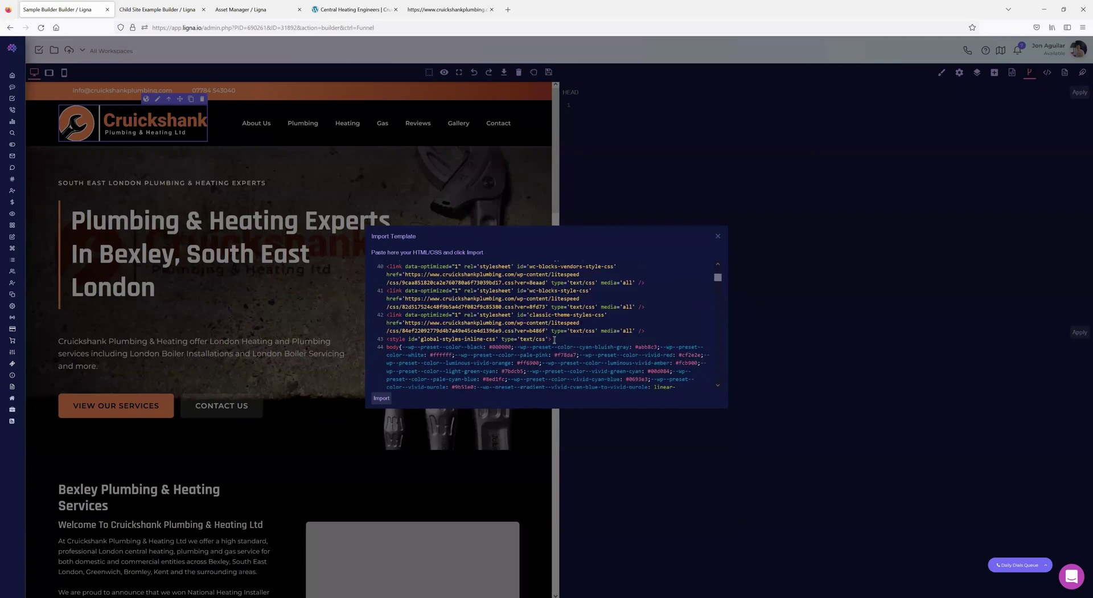
left_click(563, 339)
scroll(611, 343, "down", 5)
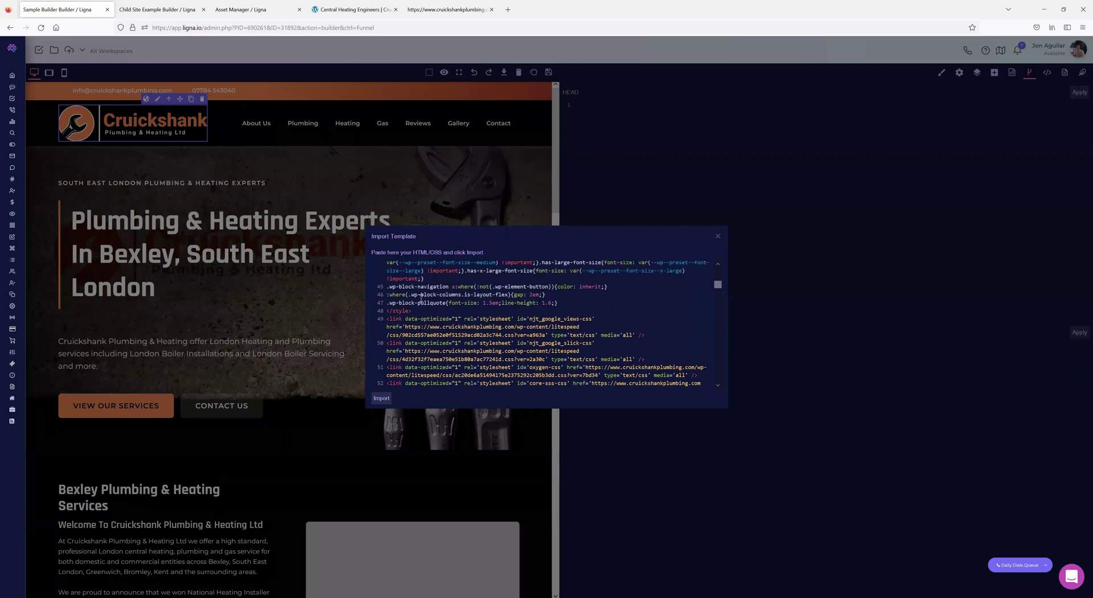
scroll(424, 329, "down", 8)
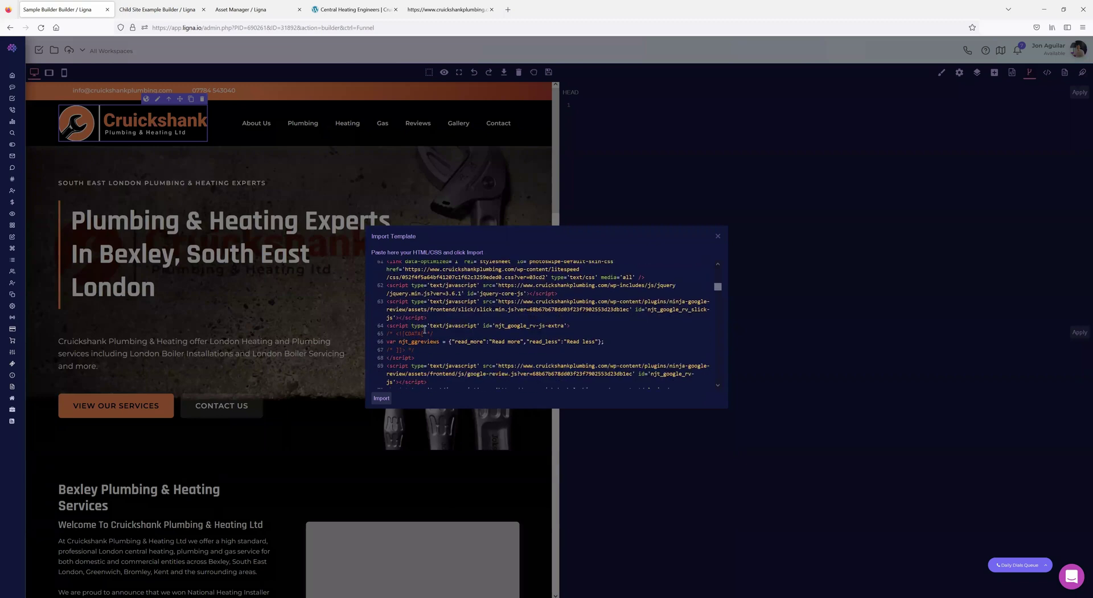
scroll(424, 329, "down", 6)
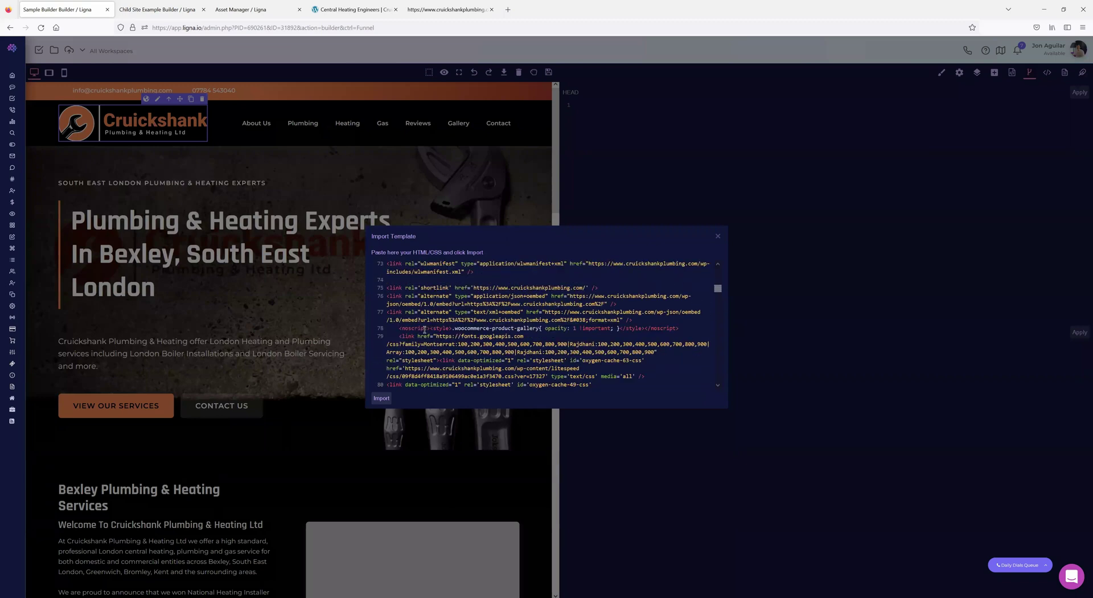
scroll(424, 329, "down", 5)
scroll(472, 344, "up", 3)
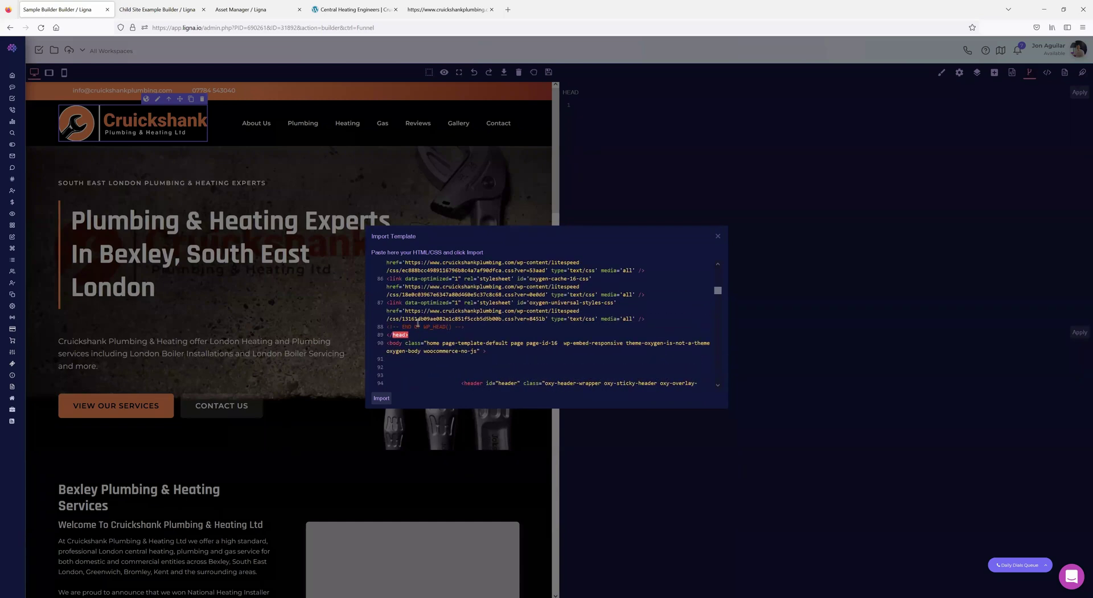
key("Return")
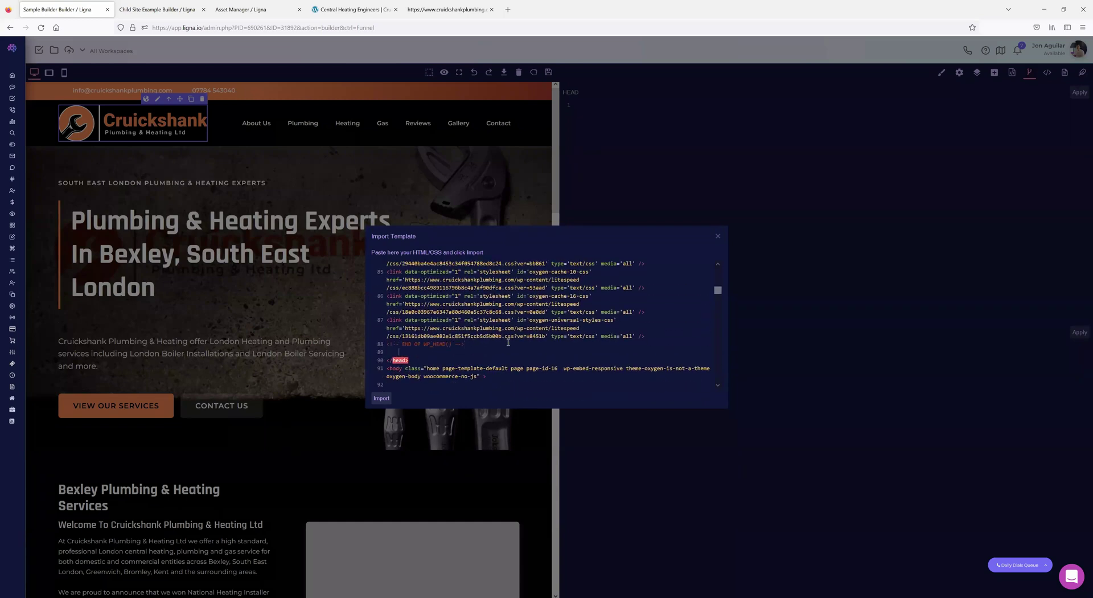
type("</div>")
left_click_drag(718, 303, 720, 341)
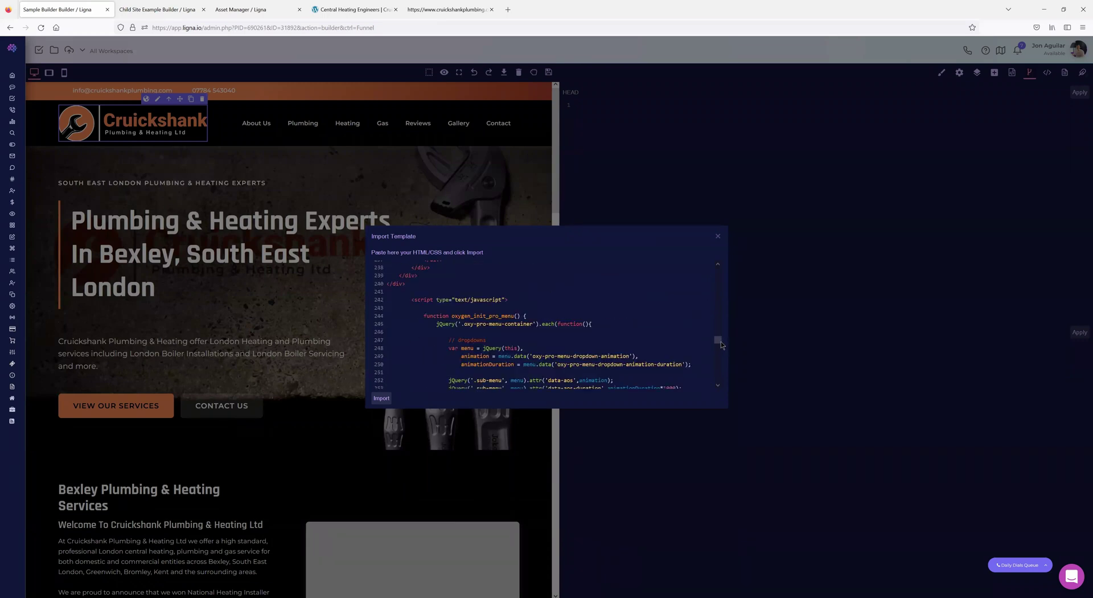
- Give the script wrapper div on line 241 the id scriptsassets
scroll(507, 334, "up", 3)
scroll(454, 354, "down", 2)
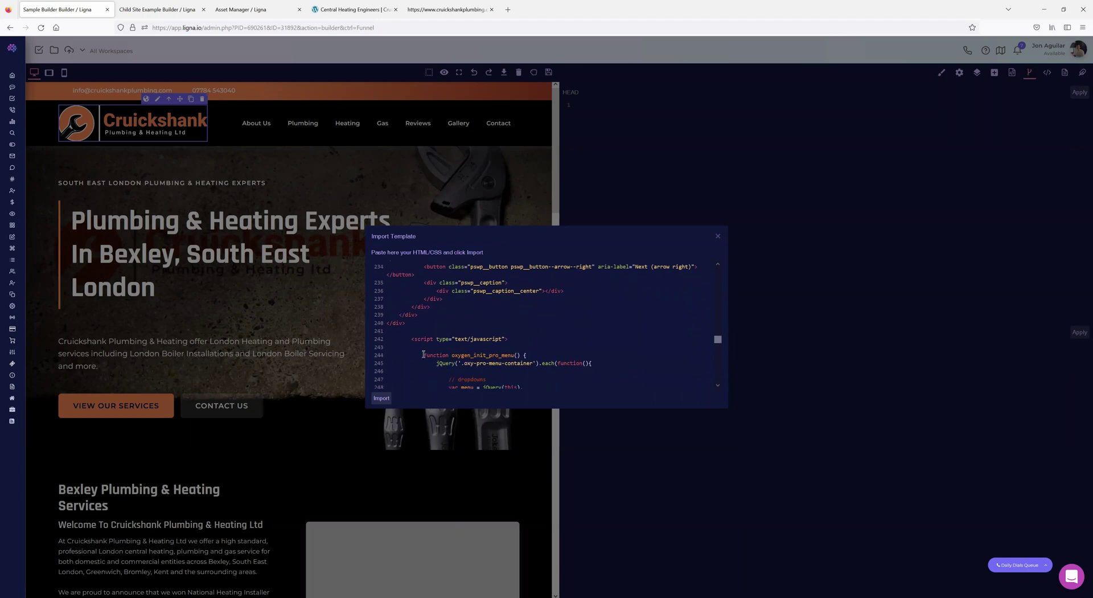
scroll(537, 338, "down", 8)
scroll(537, 338, "up", 10)
type("div id=")
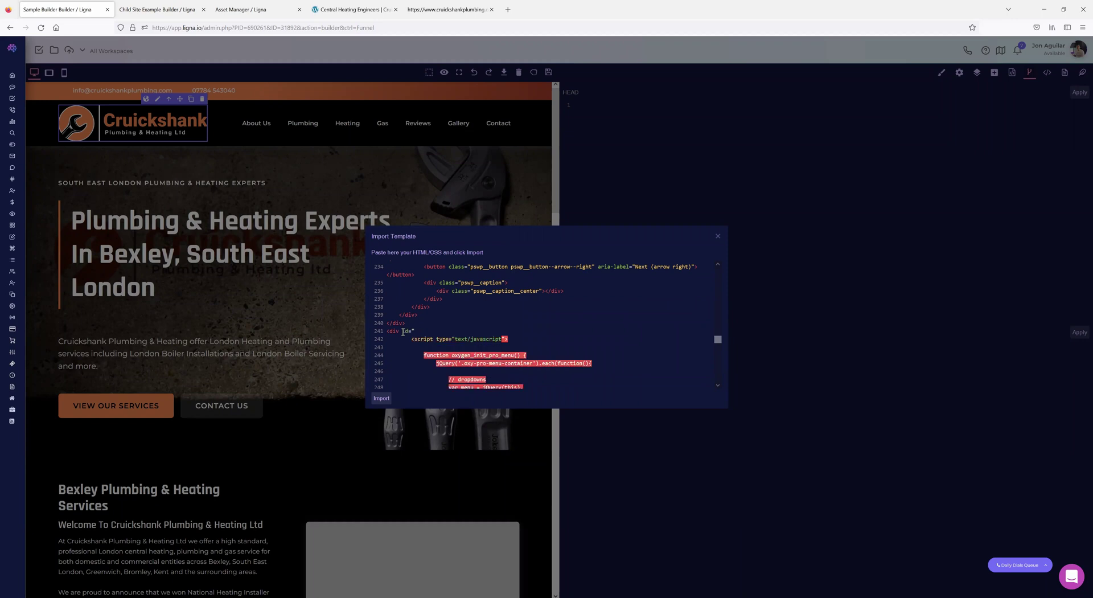
type("sc rip")
key("BackSpace")
key("BackSpace")
key("BackSpace")
key("BackSpace")
type("iptsassets\">")
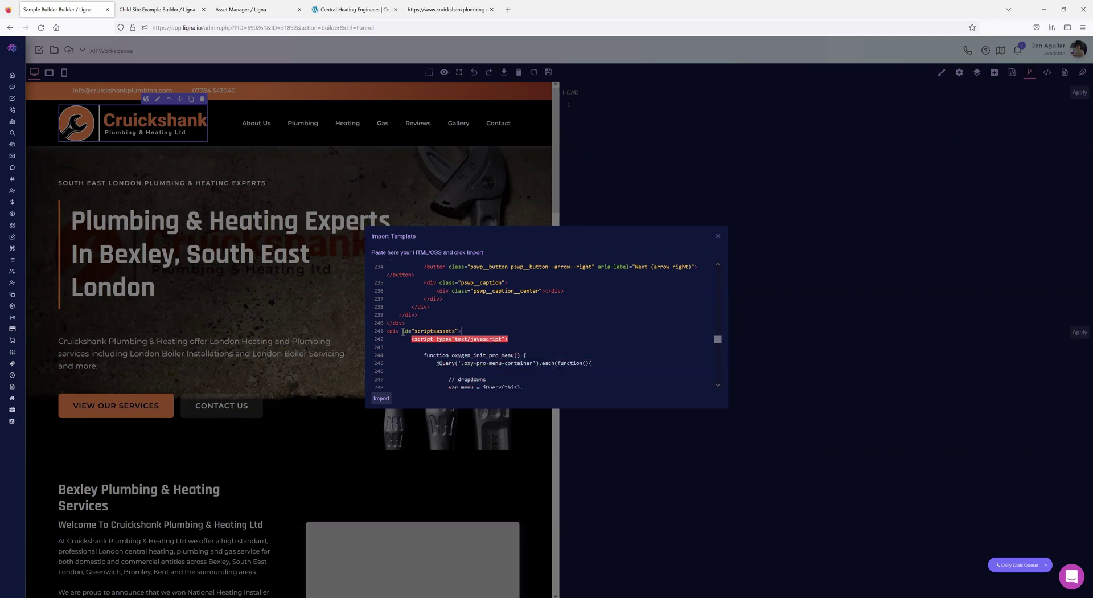
- Close that div with </div> just above the closing </body> tag
scroll(619, 342, "down", 10)
scroll(619, 356, "down", 20)
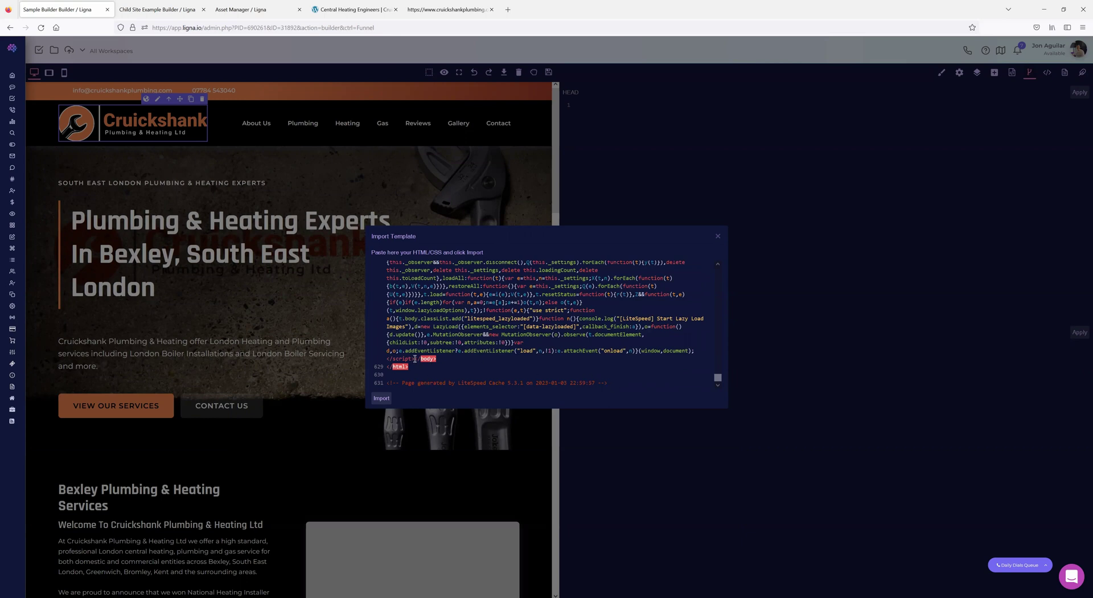
key("Return")
key("Return")
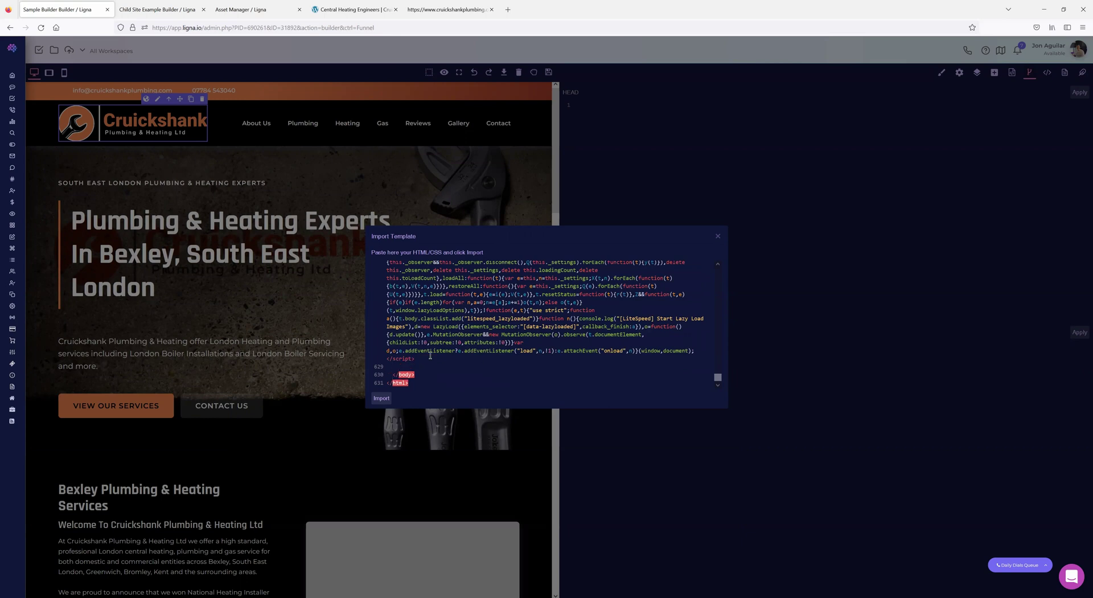
type("</div>")
- Import the edited Cruickshank code onto the canvas, save, and reopen Import Template
left_click(381, 399)
left_click(550, 72)
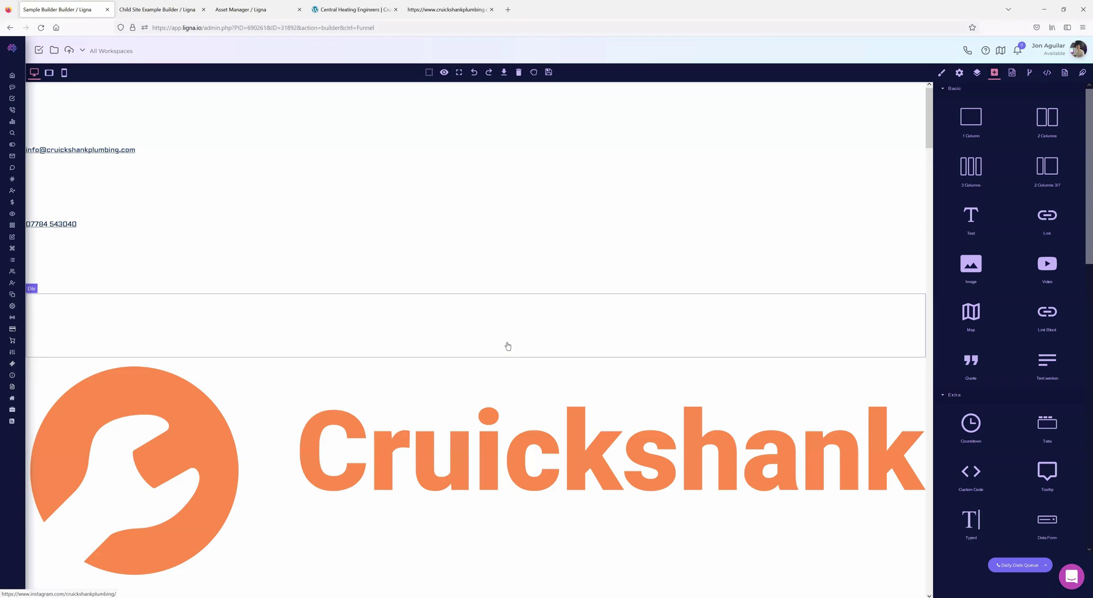
scroll(509, 349, "down", 15)
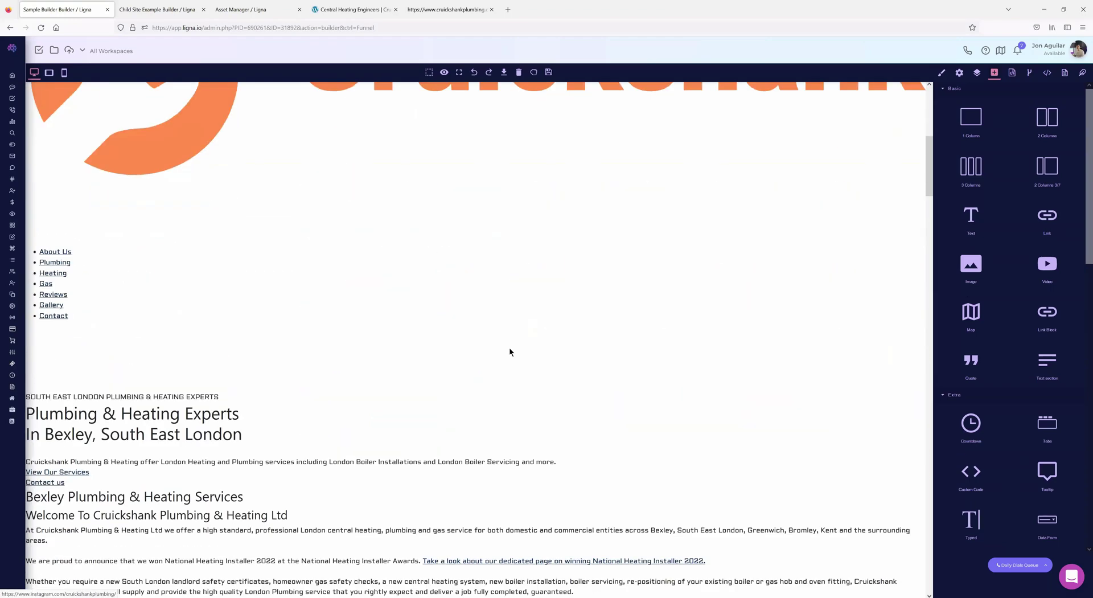
scroll(383, 401, "up", 15)
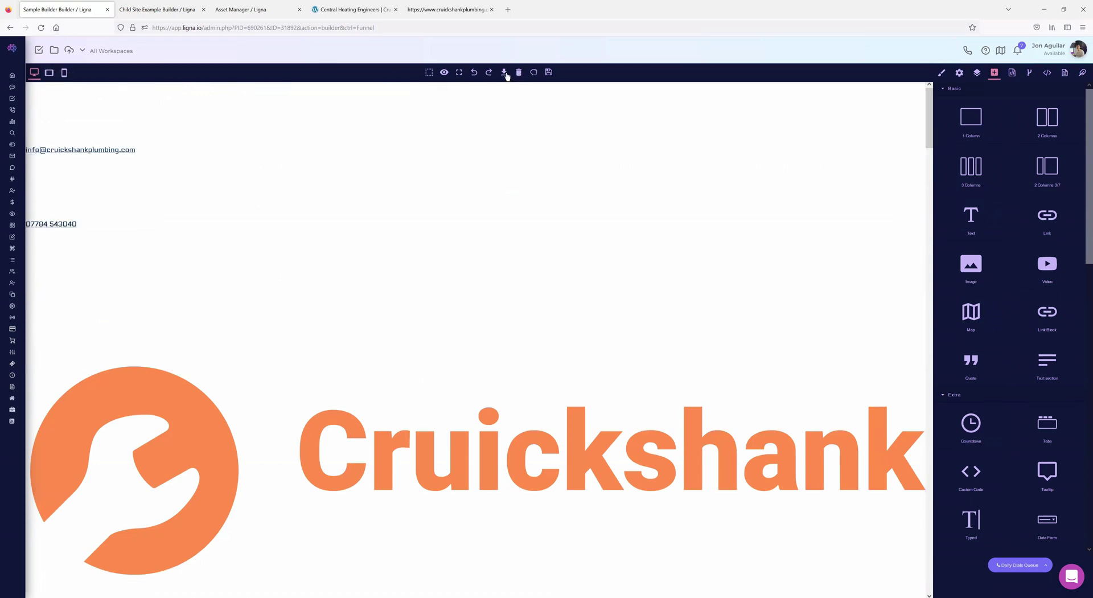
left_click(504, 73)
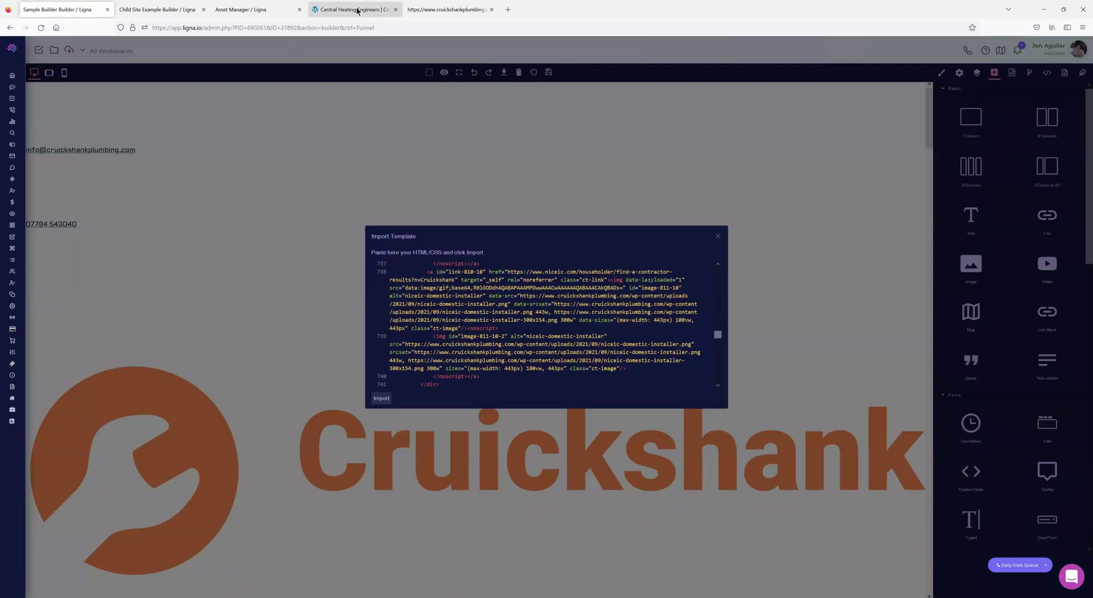
- Paste the copied Cruickshank page source into Import Template and import it
left_click(457, 19)
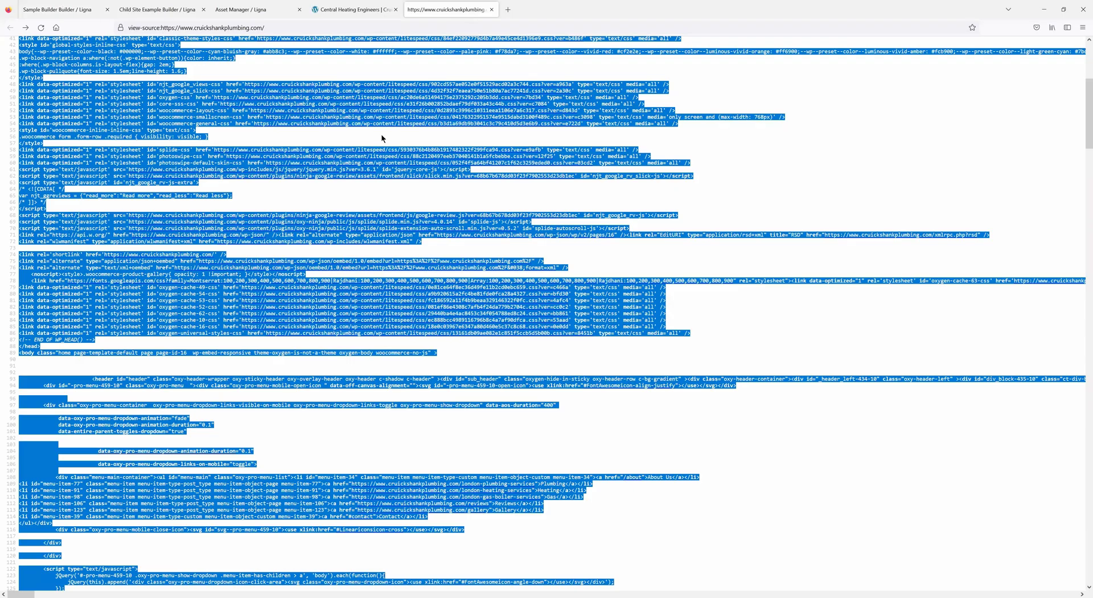
key("ctrl+Tab")
key("ctrl+v")
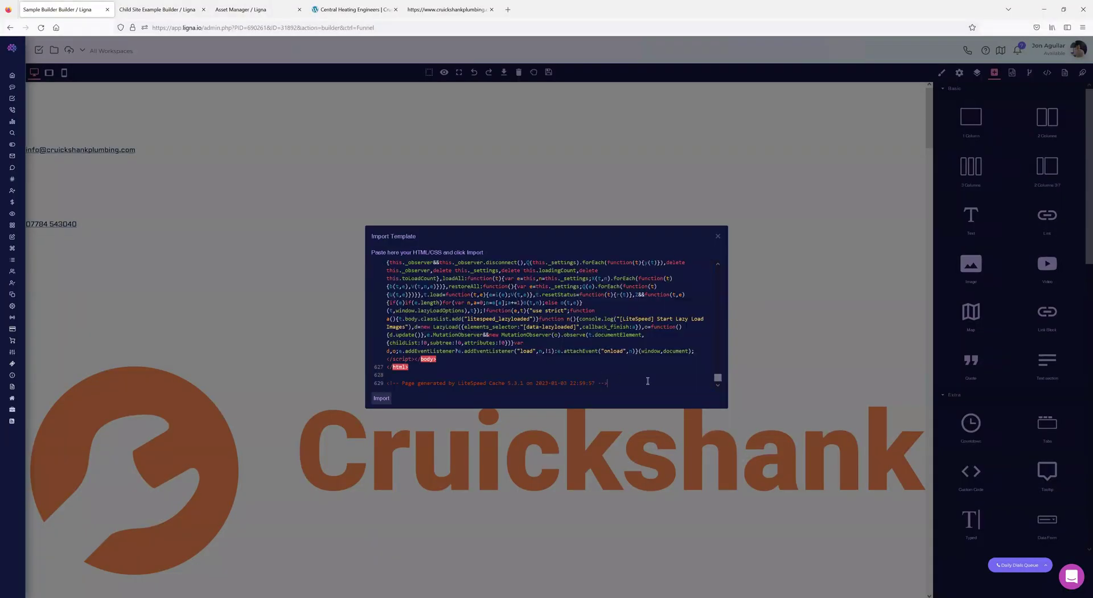
left_click(382, 398)
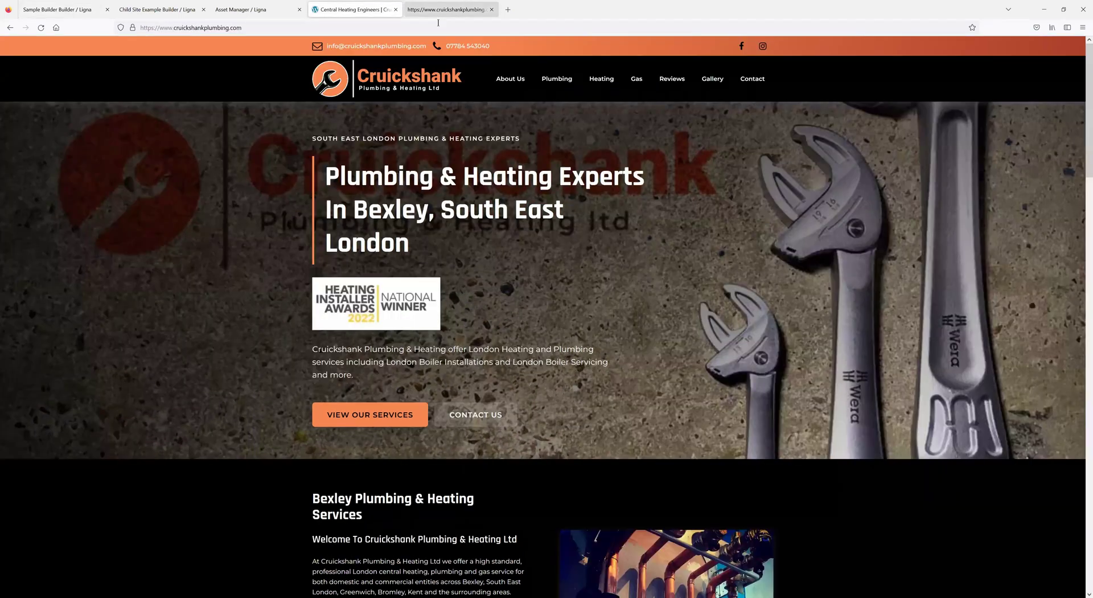
- Deselect the page source, then select the images folder's relative path in Asset Manager
key("ctrl+Tab")
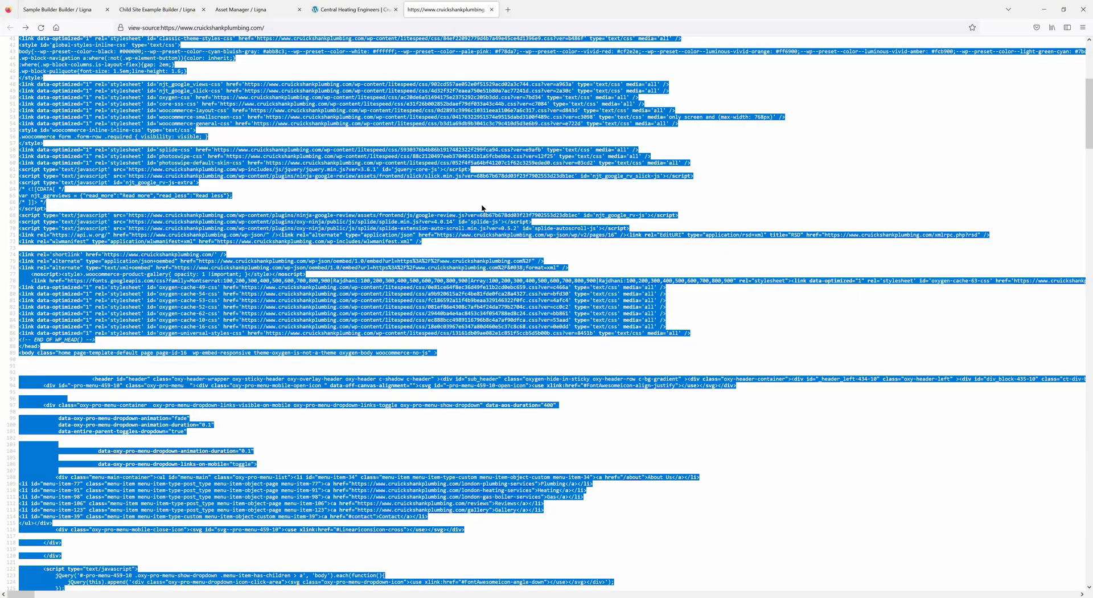
left_click(482, 209)
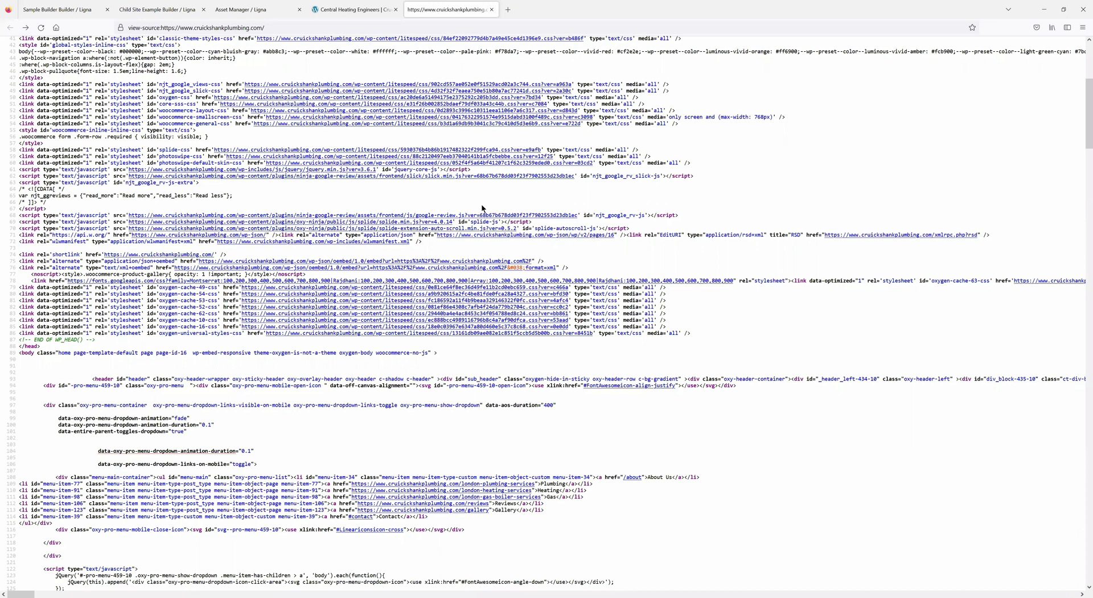
left_click(223, 4)
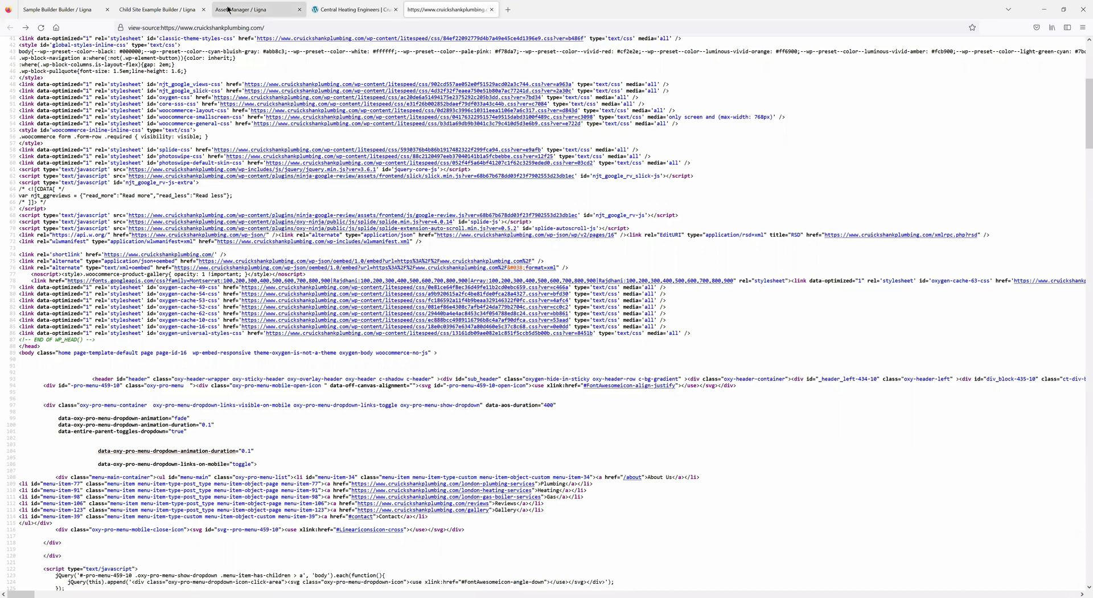
left_click(262, 139)
left_click_drag(253, 137, 183, 135)
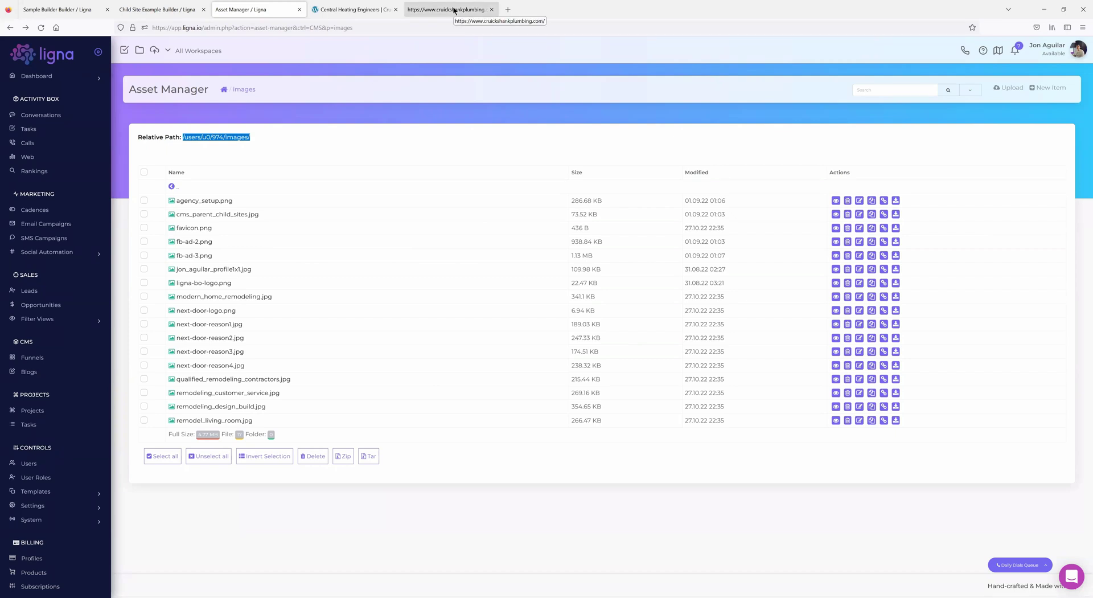
- In Sample Builder, scroll through the imported page's raw HTML, then close it
left_click(57, 9)
left_click(1029, 73)
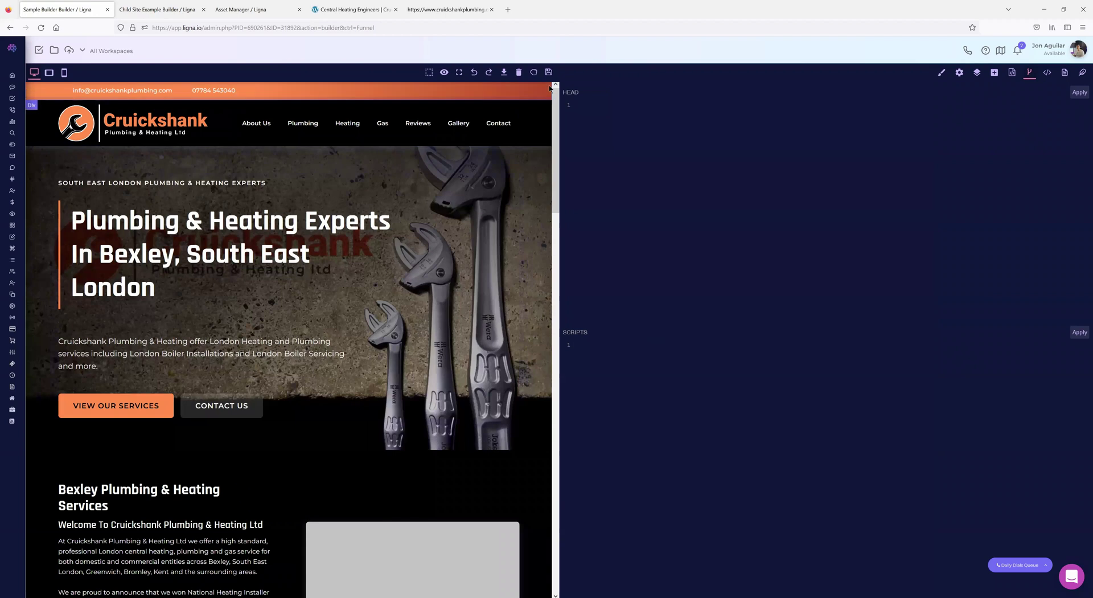
left_click(1047, 74)
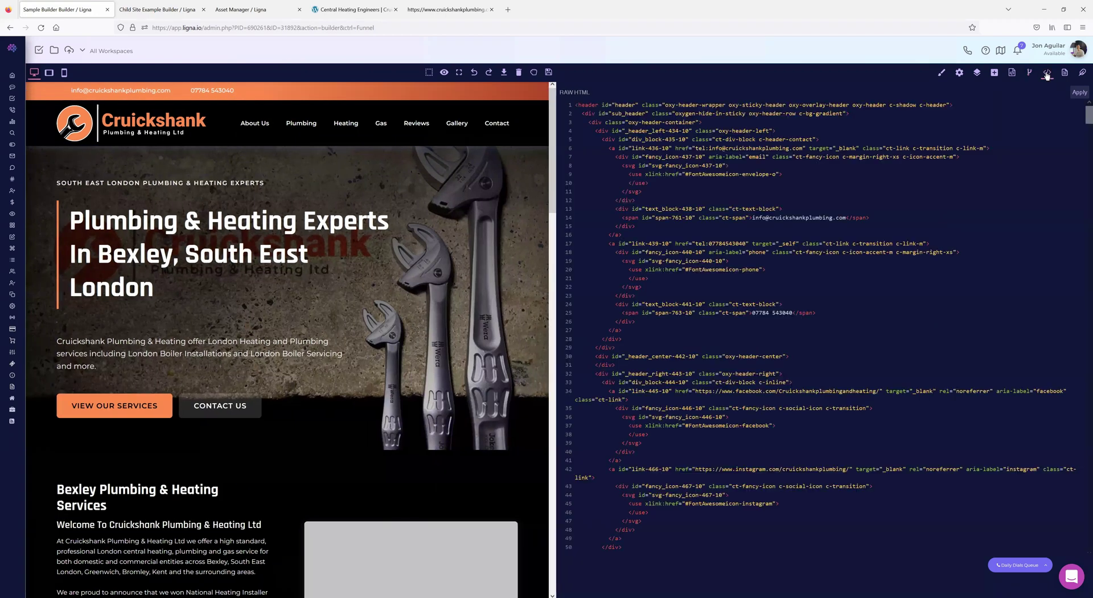
scroll(416, 189, "down", 15)
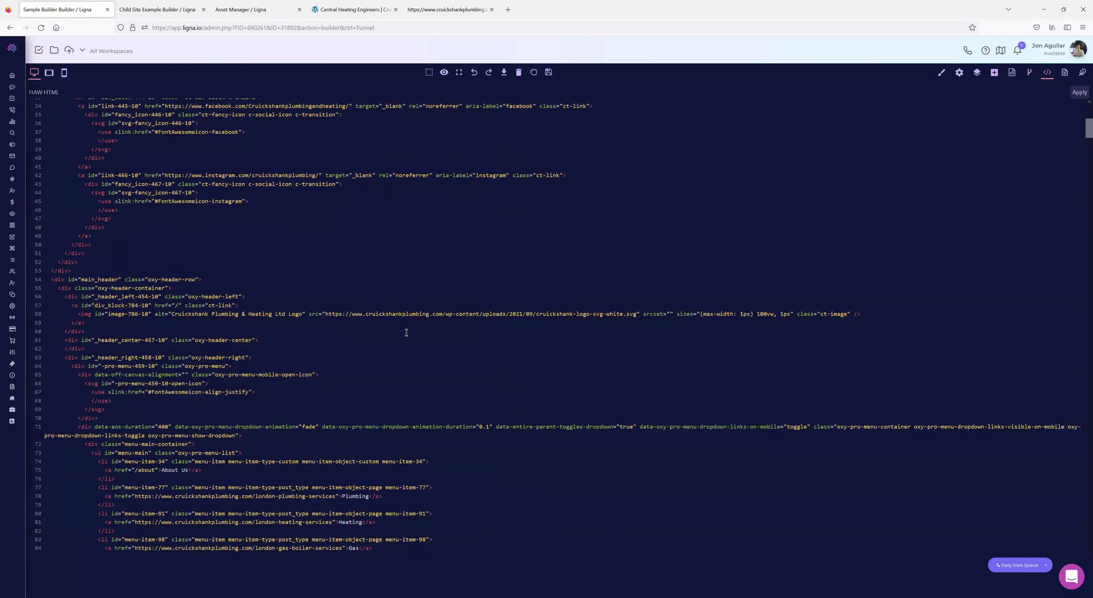
scroll(402, 337, "down", 4)
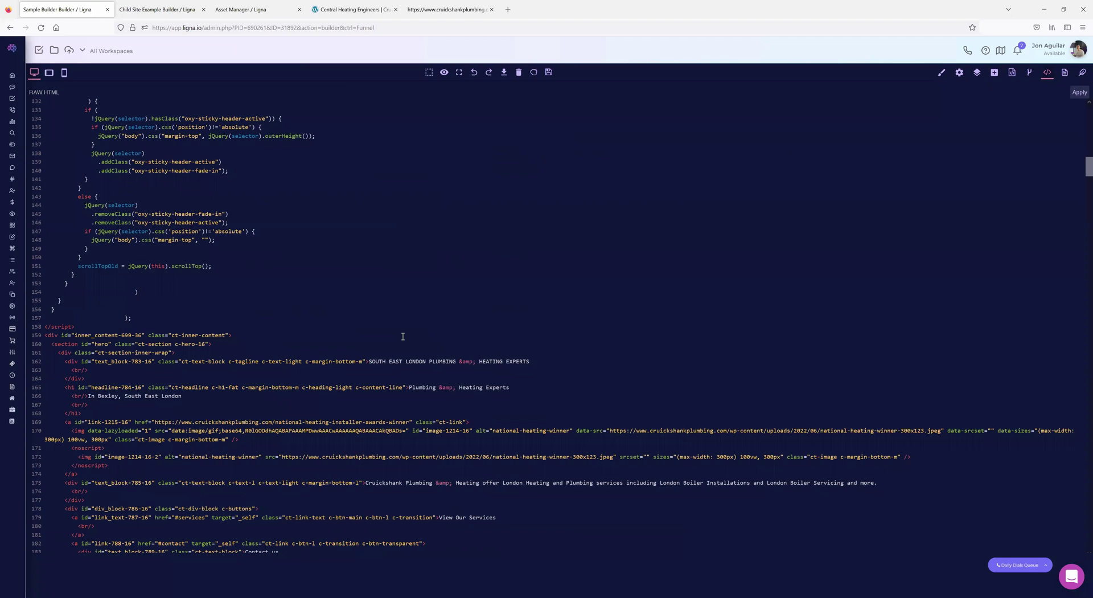
left_click(1048, 74)
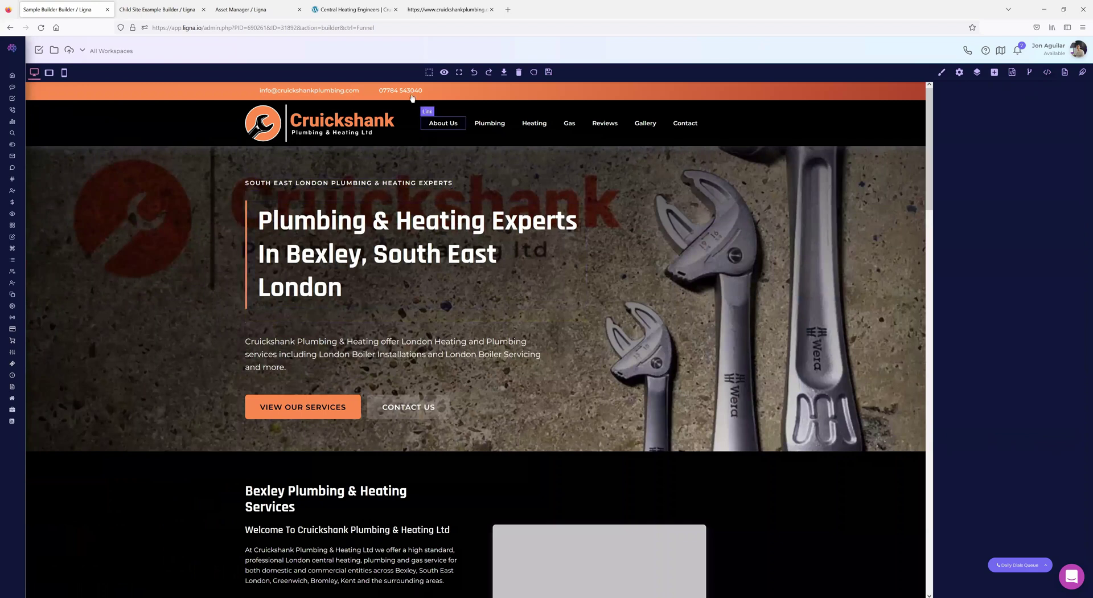
left_click(353, 10)
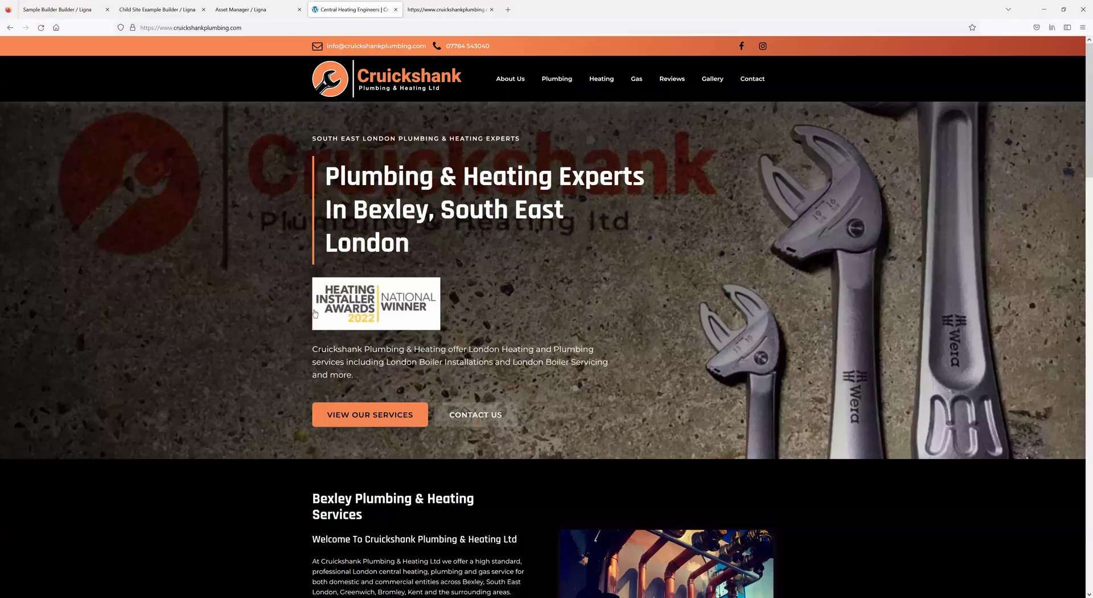
key("ctrl+Tab")
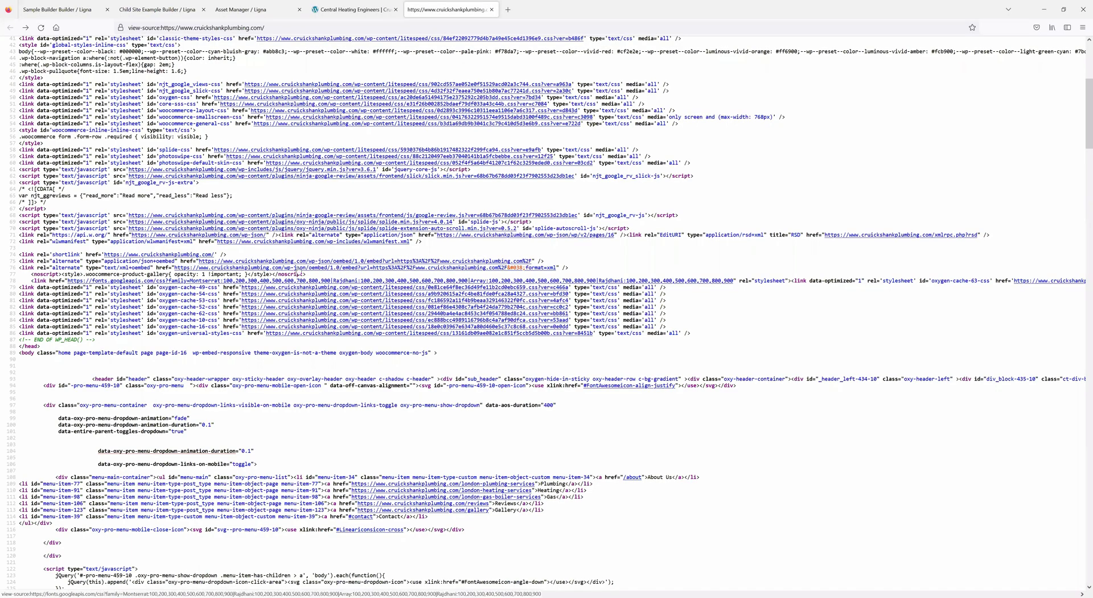
scroll(297, 266, "up", 4)
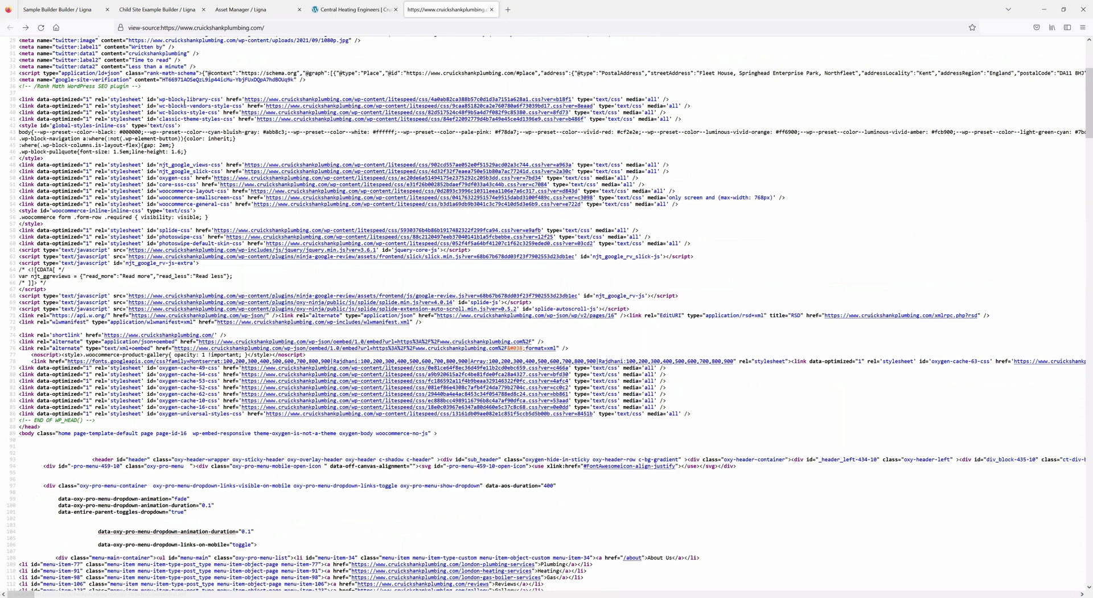
scroll(183, 100, "up", 10)
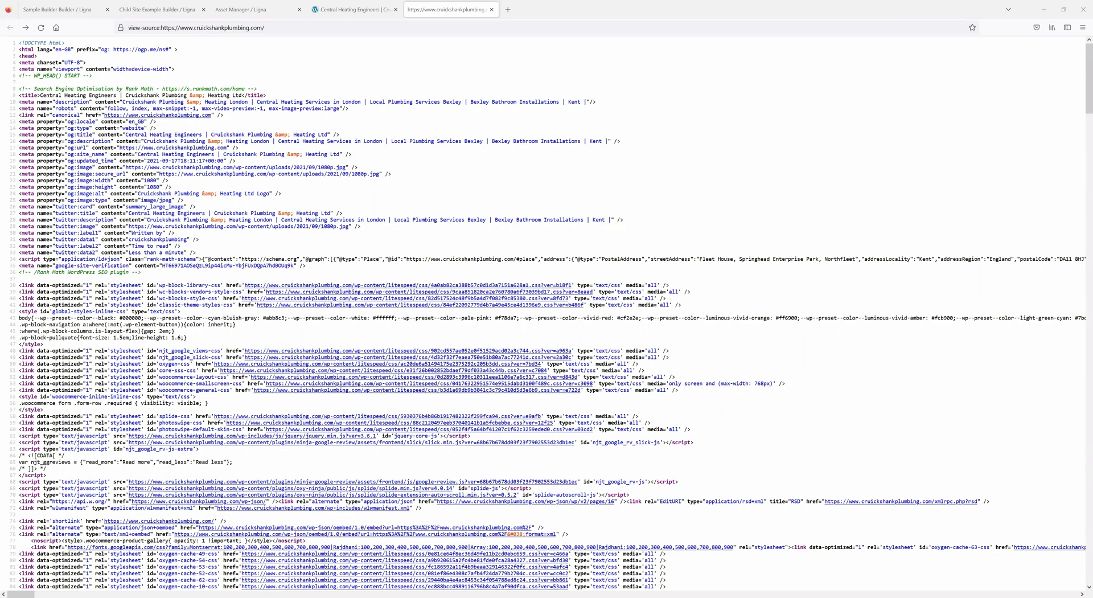
key("ctrl+1")
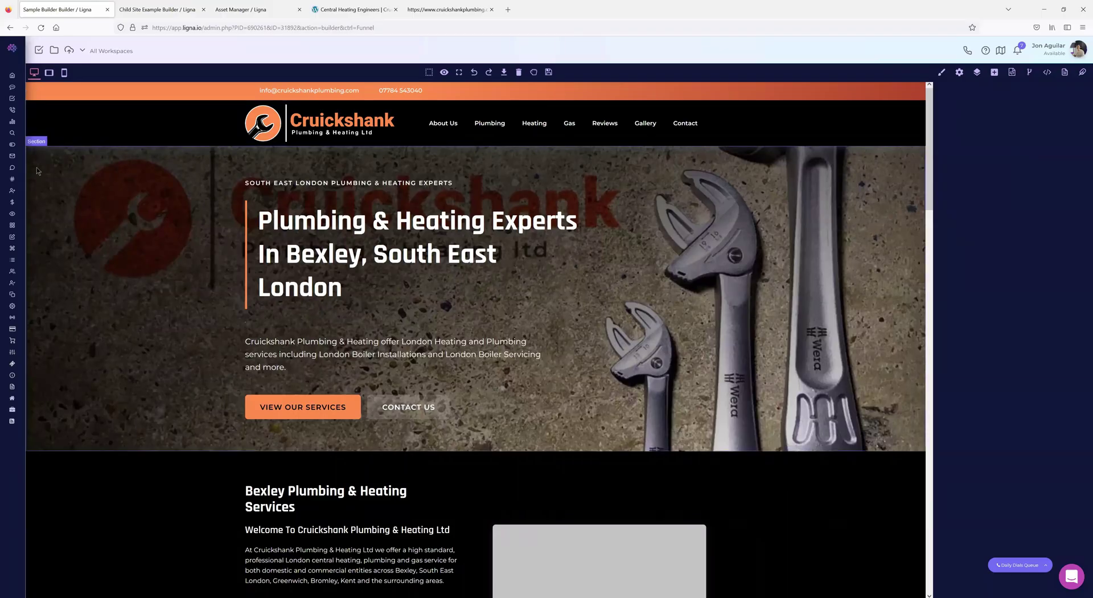
mouse_move(45, 456)
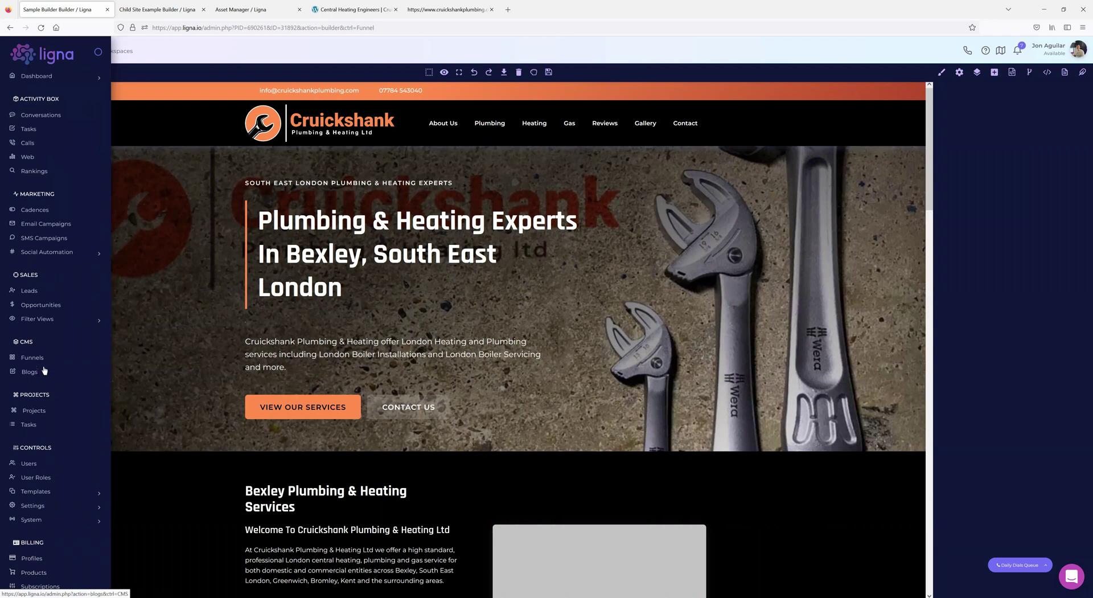
left_click(43, 495)
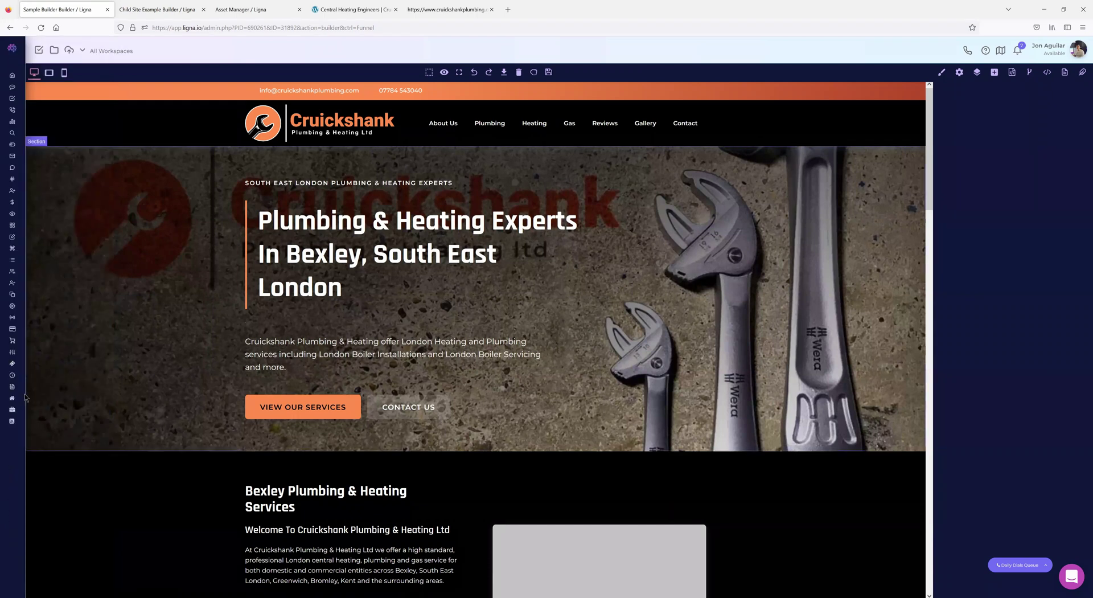
mouse_move(25, 398)
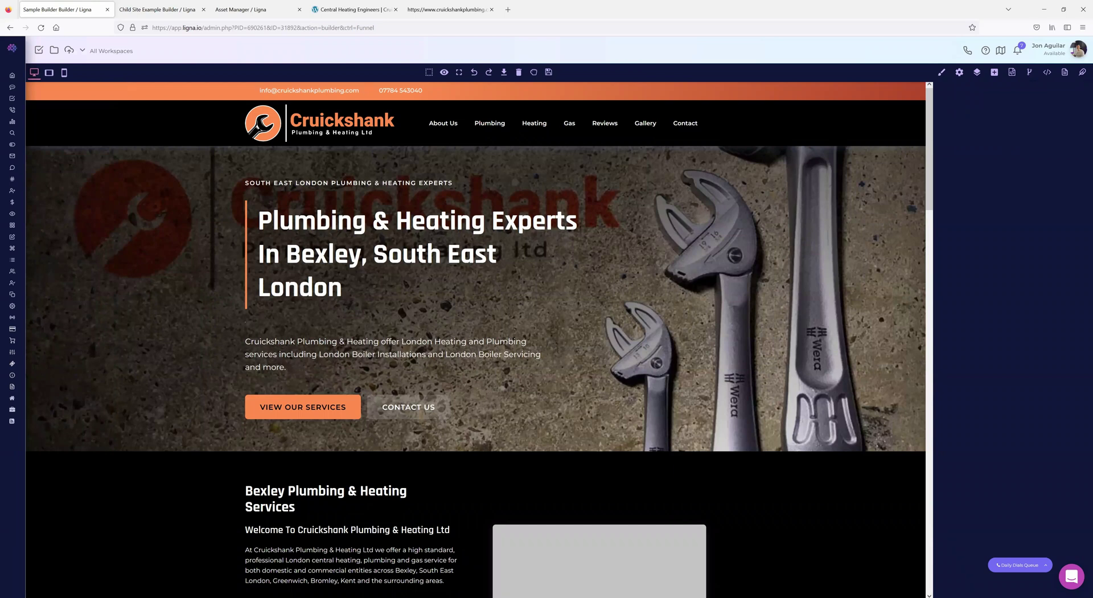
- Mark the opening and closing head tags in the Cruickshank page source
left_click(447, 10)
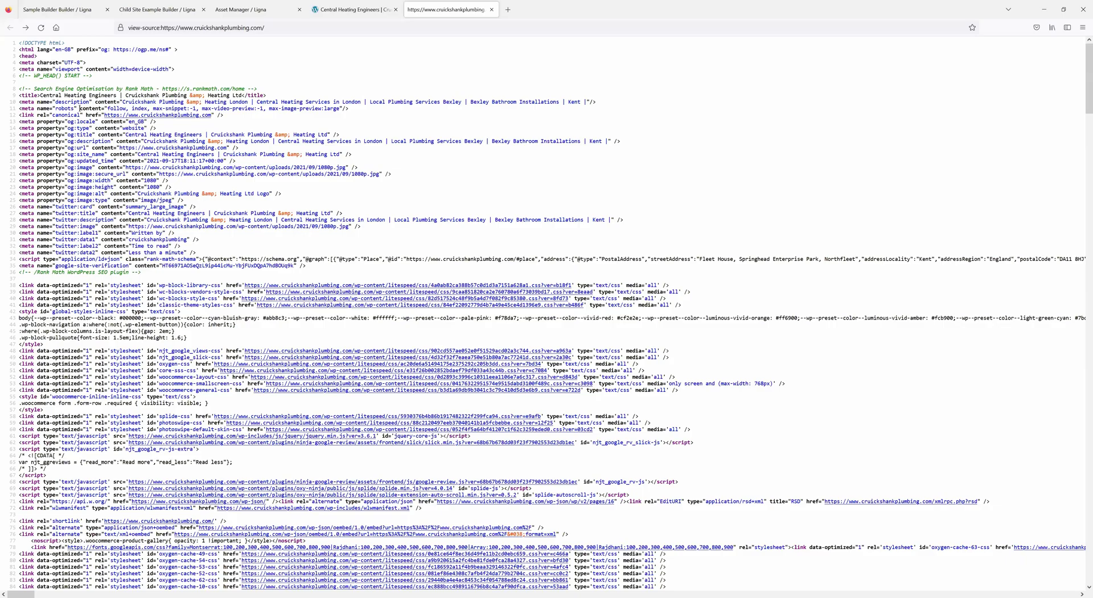
left_click_drag(19, 56, 37, 56)
scroll(90, 356, "down", 1)
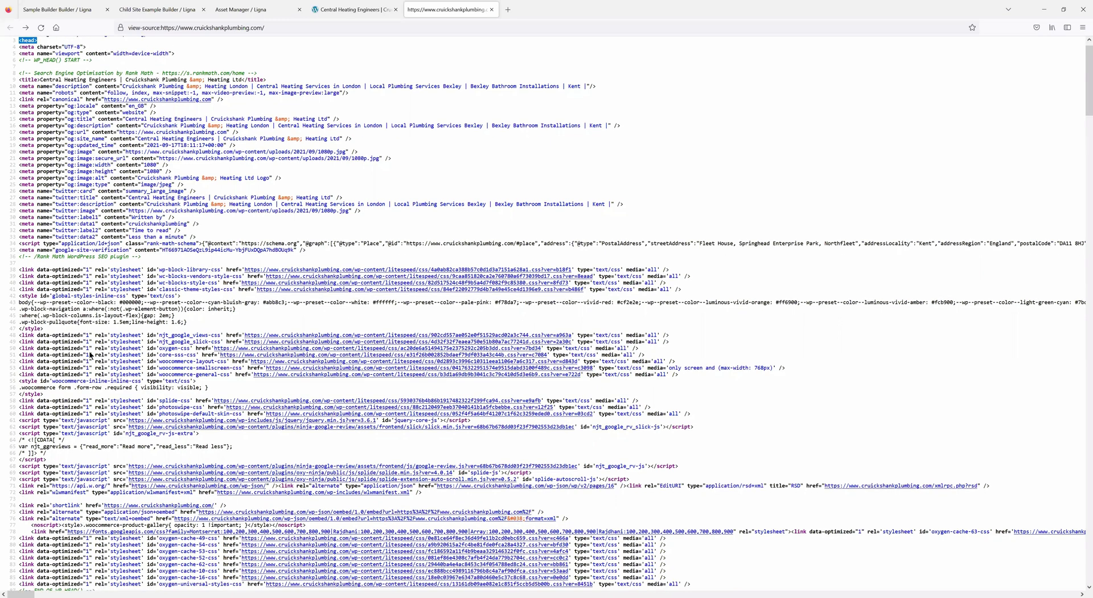
scroll(48, 322, "down", 4)
scroll(46, 260, "down", 1)
left_click_drag(41, 258, 22, 258)
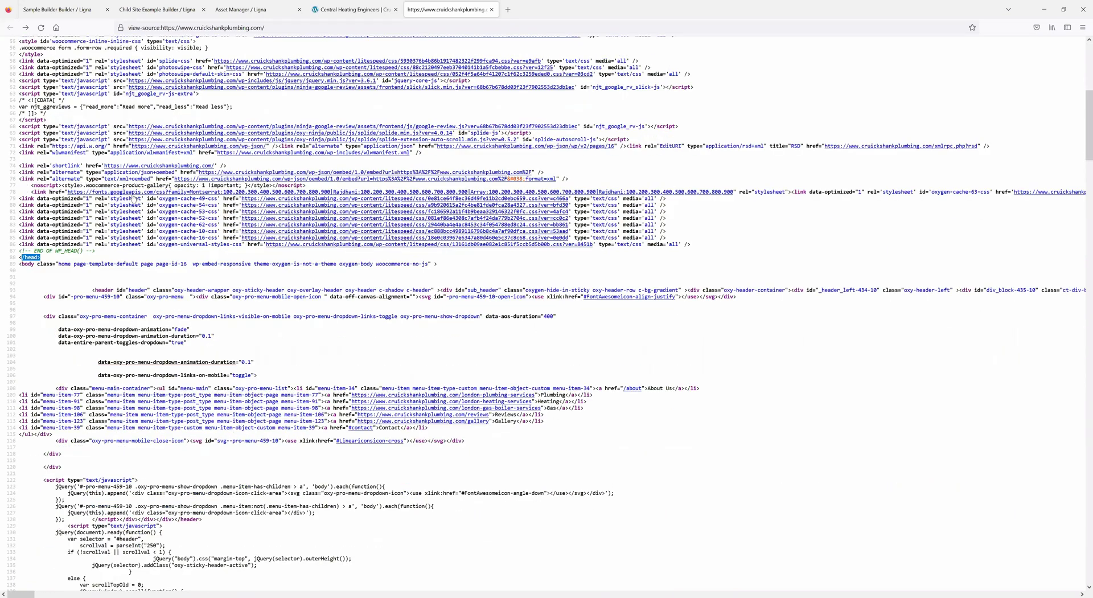
- In the builder, check Raw HTML and Import Template, then open the head/scripts editors
left_click(67, 10)
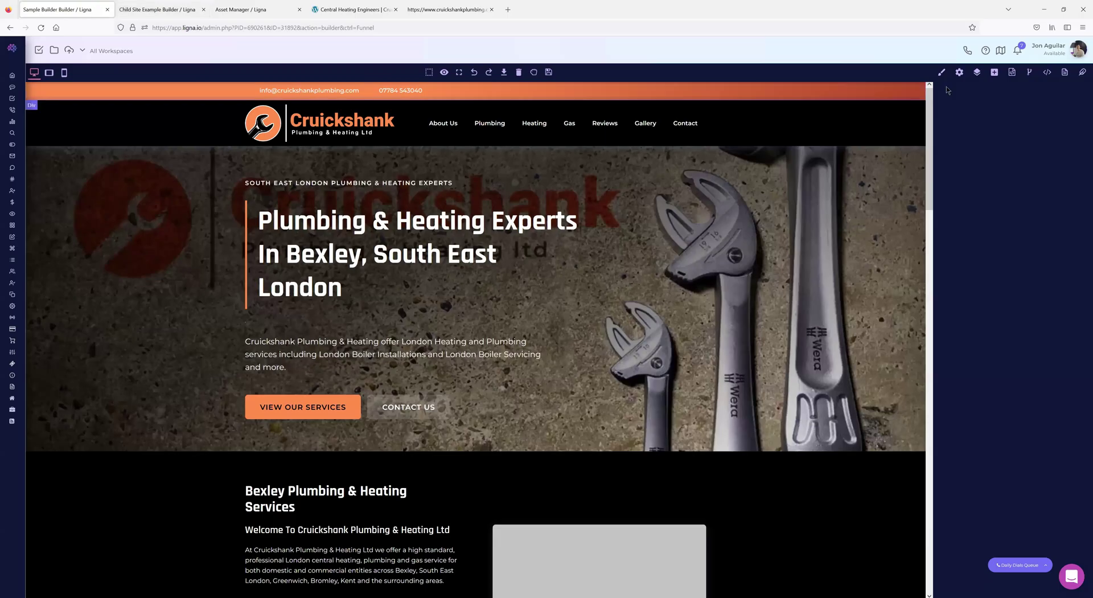
left_click(1049, 74)
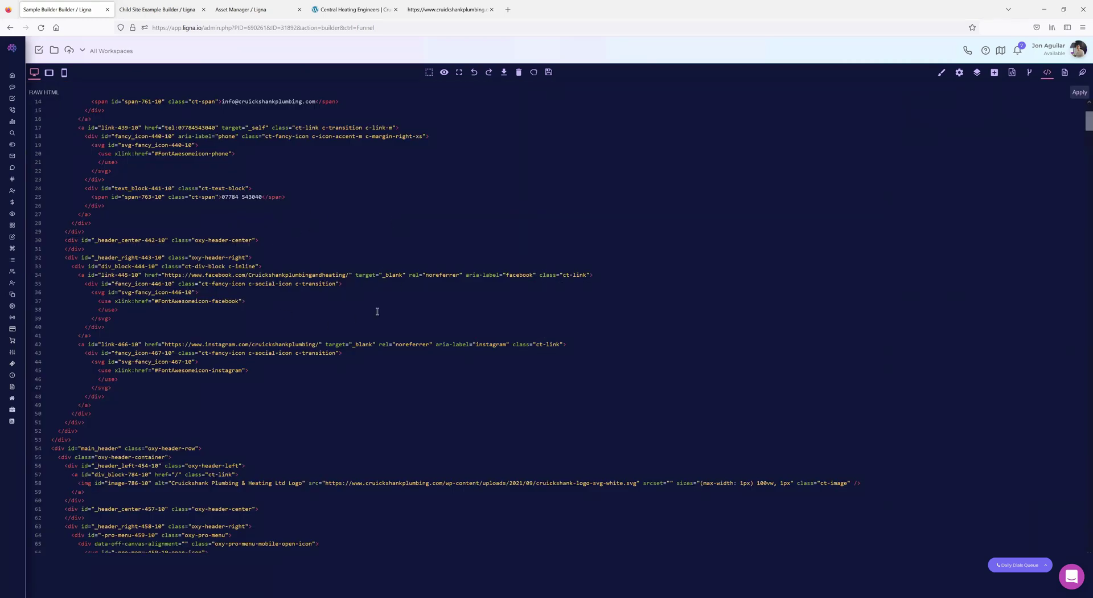
left_click(1048, 74)
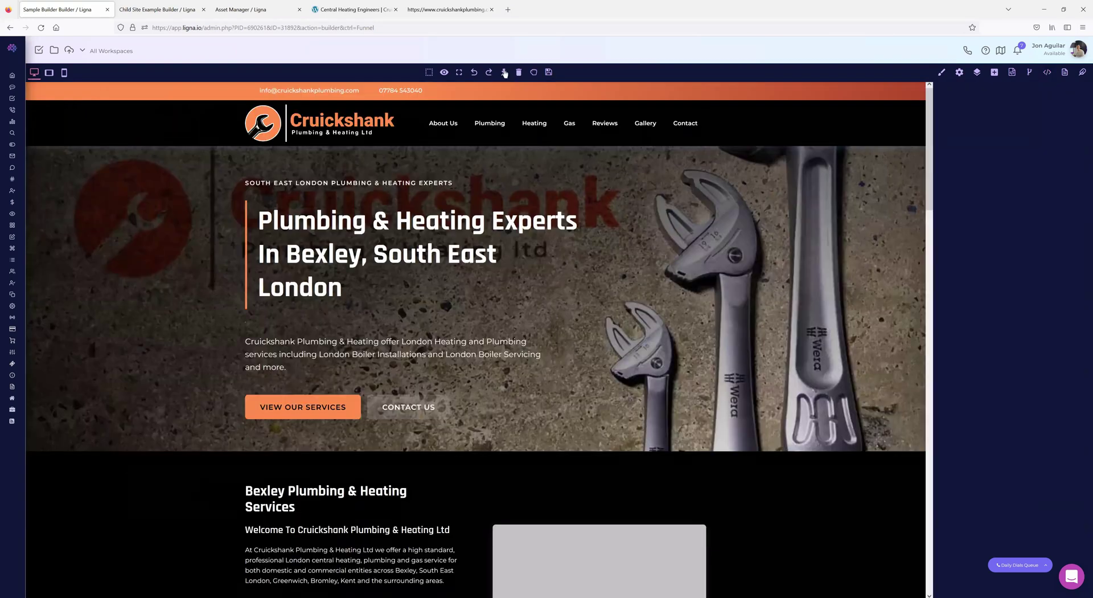
left_click(505, 72)
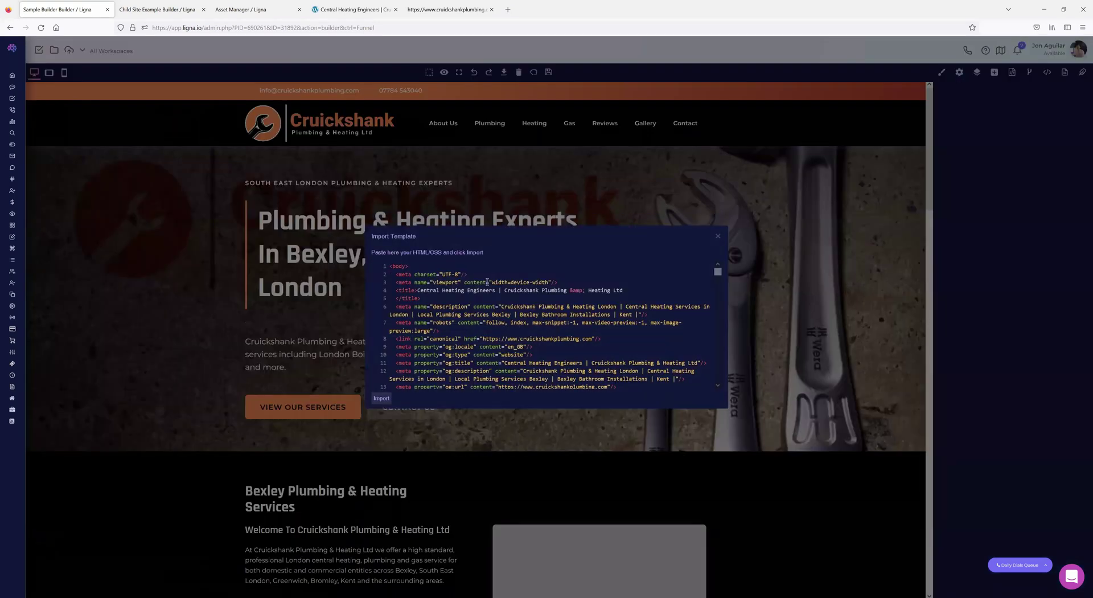
left_click(718, 236)
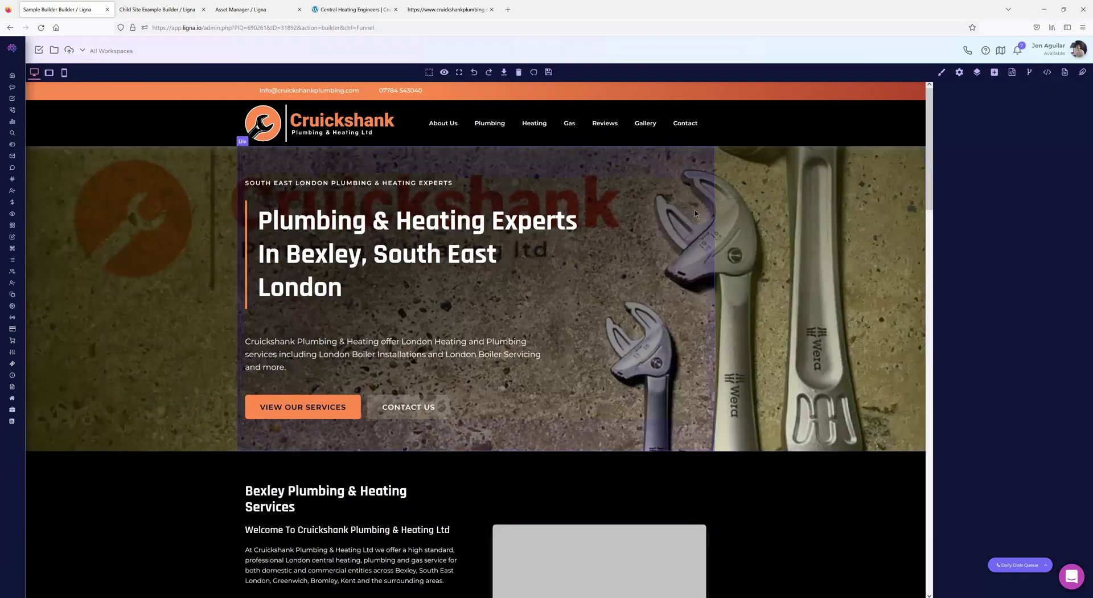
left_click(1030, 73)
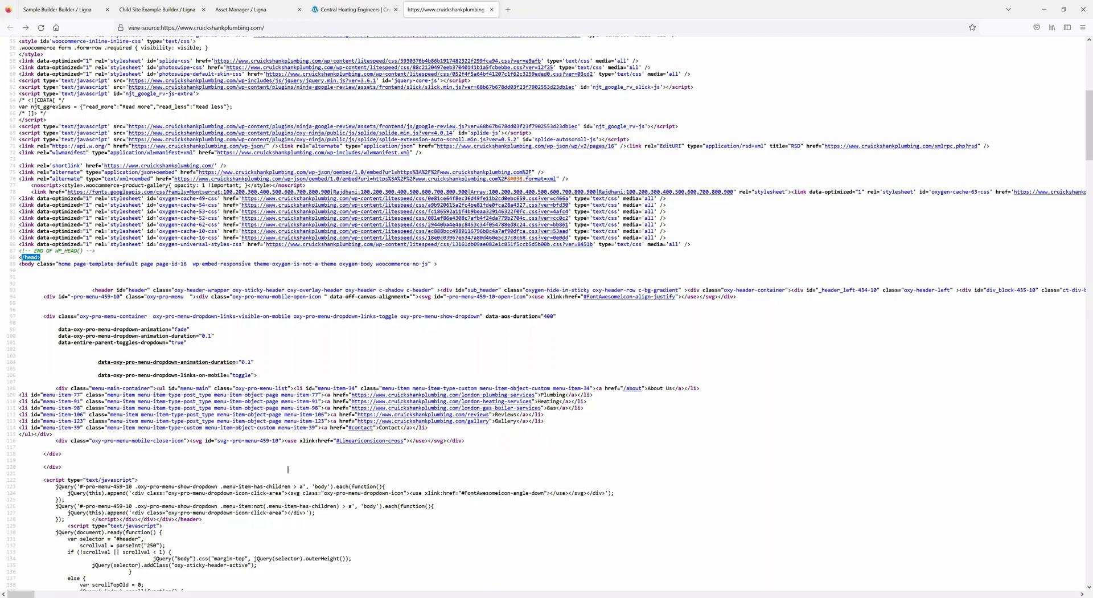
- Scroll the page source and select the closing div on line 238
scroll(218, 505, "down", 10)
scroll(218, 505, "down", 15)
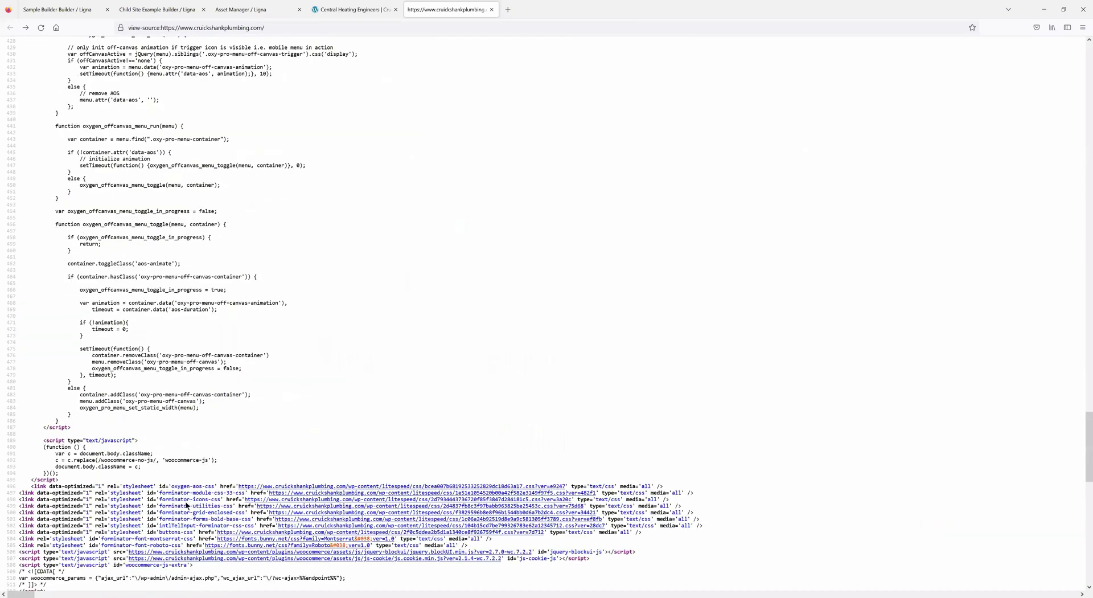
scroll(169, 499, "up", 8)
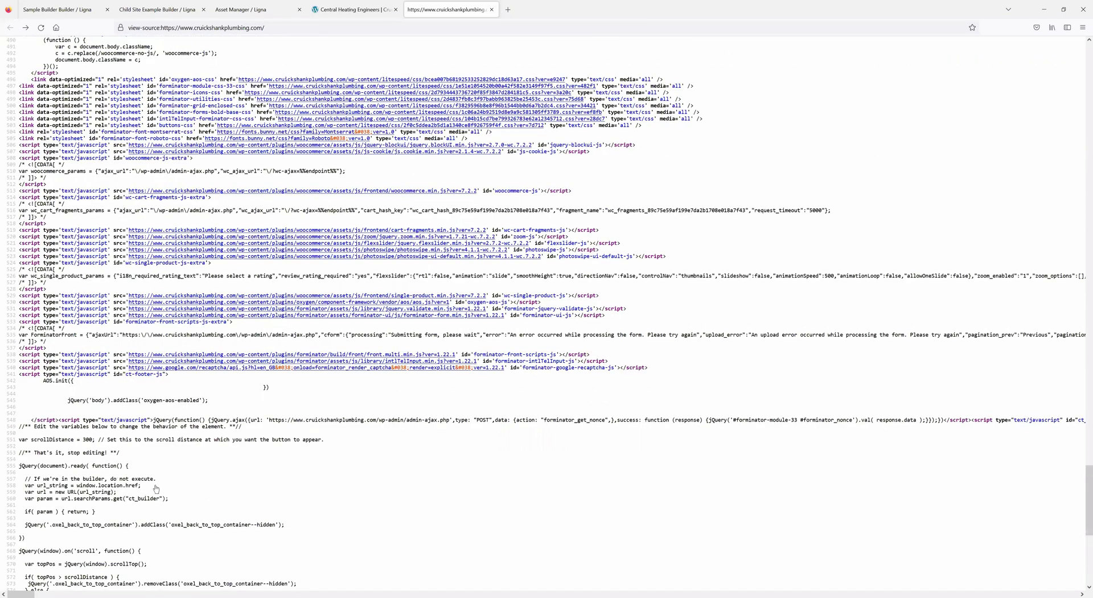
scroll(181, 500, "down", 5)
scroll(79, 371, "up", 18)
scroll(78, 370, "up", 10)
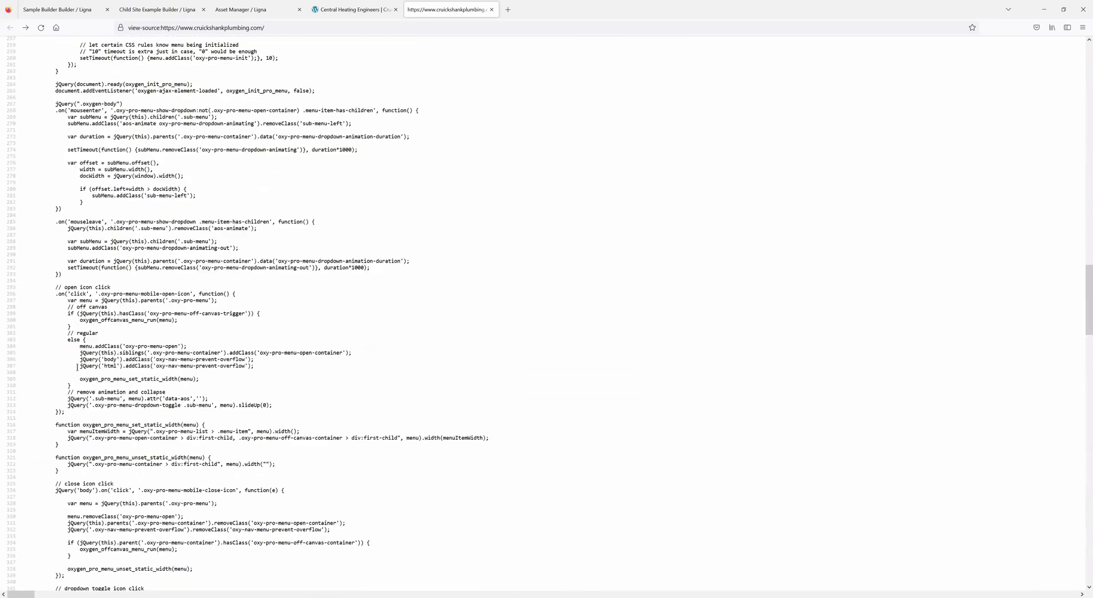
triple_click(92, 427)
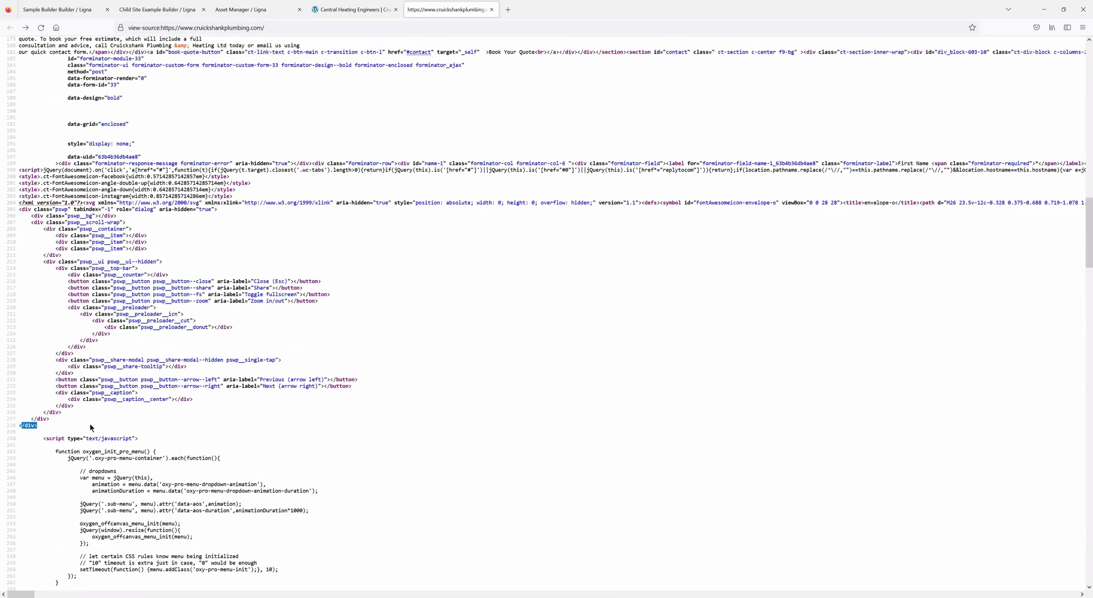
scroll(109, 439, "down", 1)
scroll(162, 390, "down", 1)
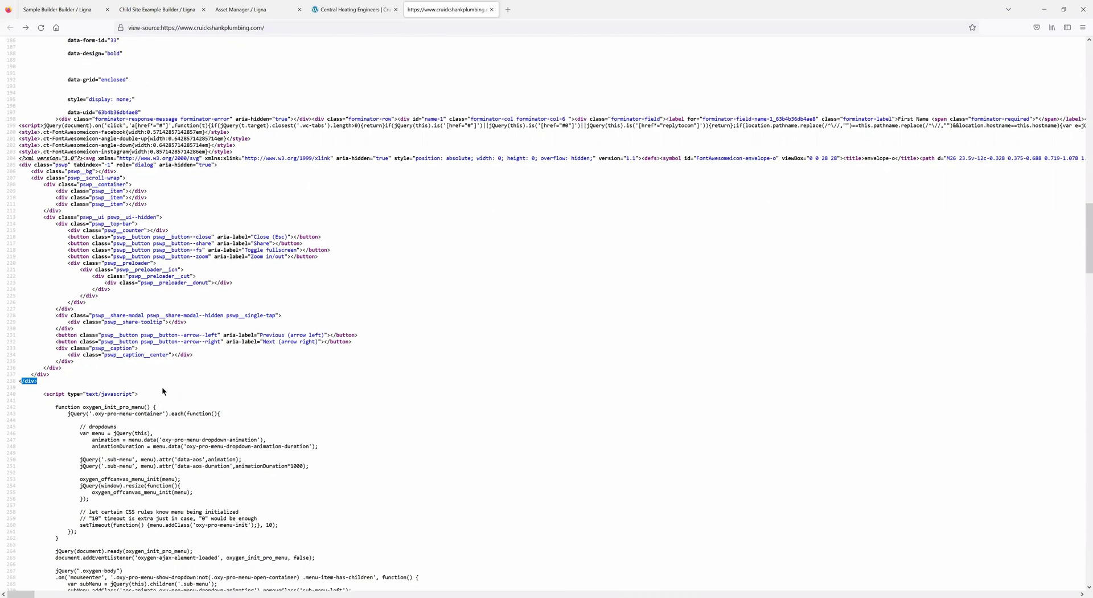
- Return to the Cruickshank builder page and open its raw HTML code
left_click(190, 10)
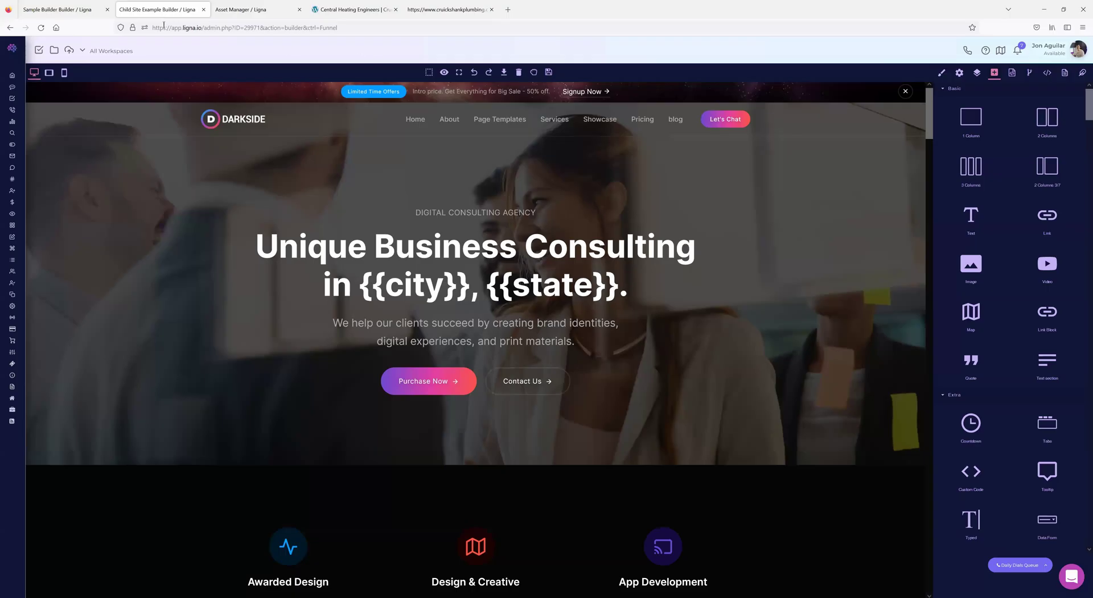
left_click(256, 10)
left_click(74, 10)
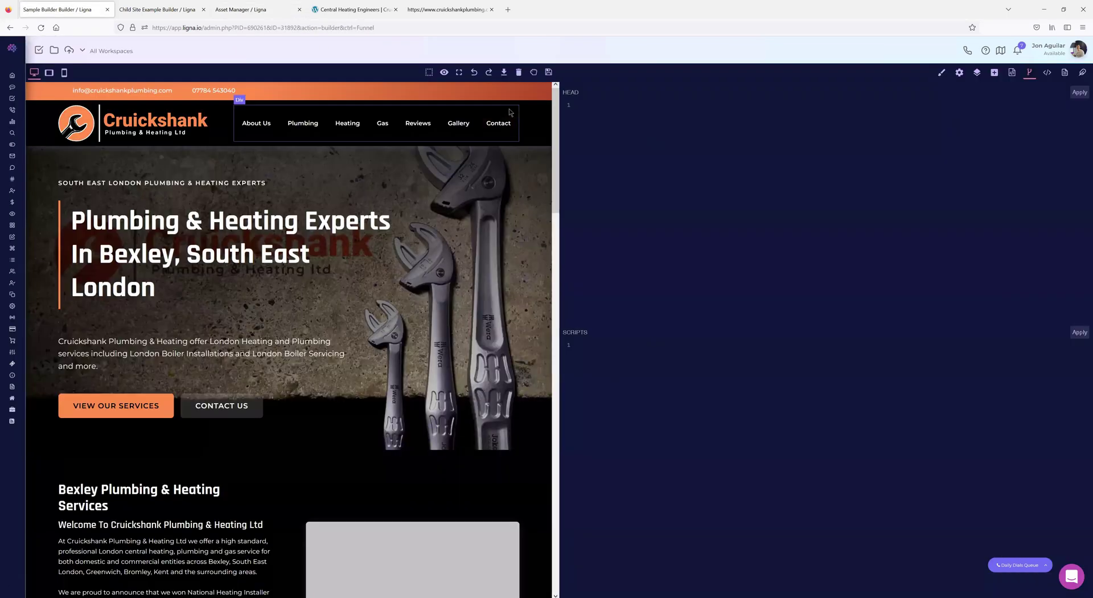
left_click(1048, 73)
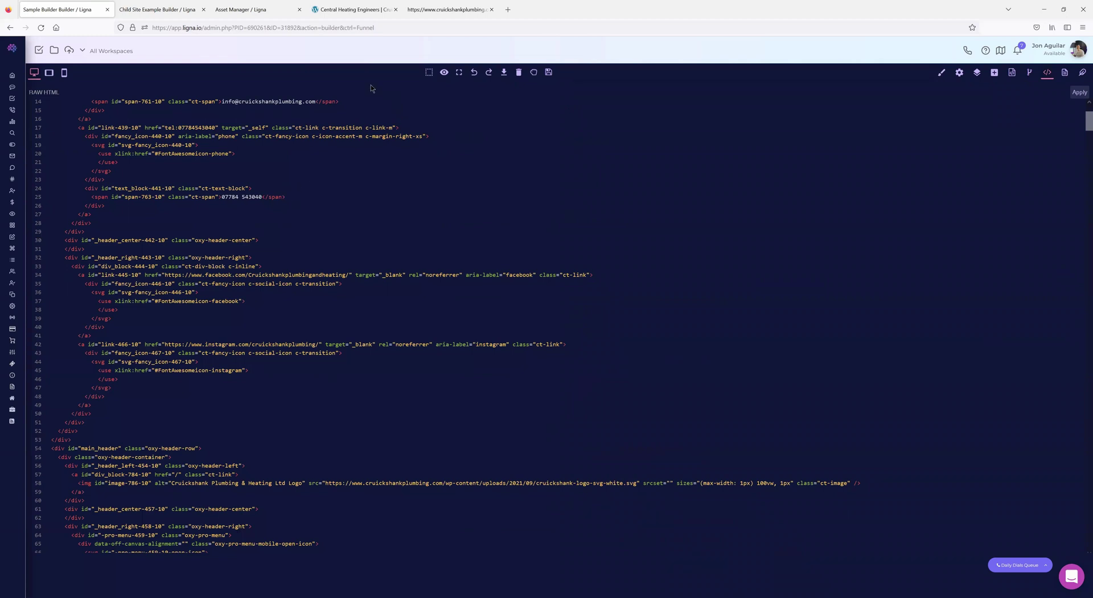
- Open a linked stylesheet from the page source and select its wp-content path in the URL
left_click(349, 12)
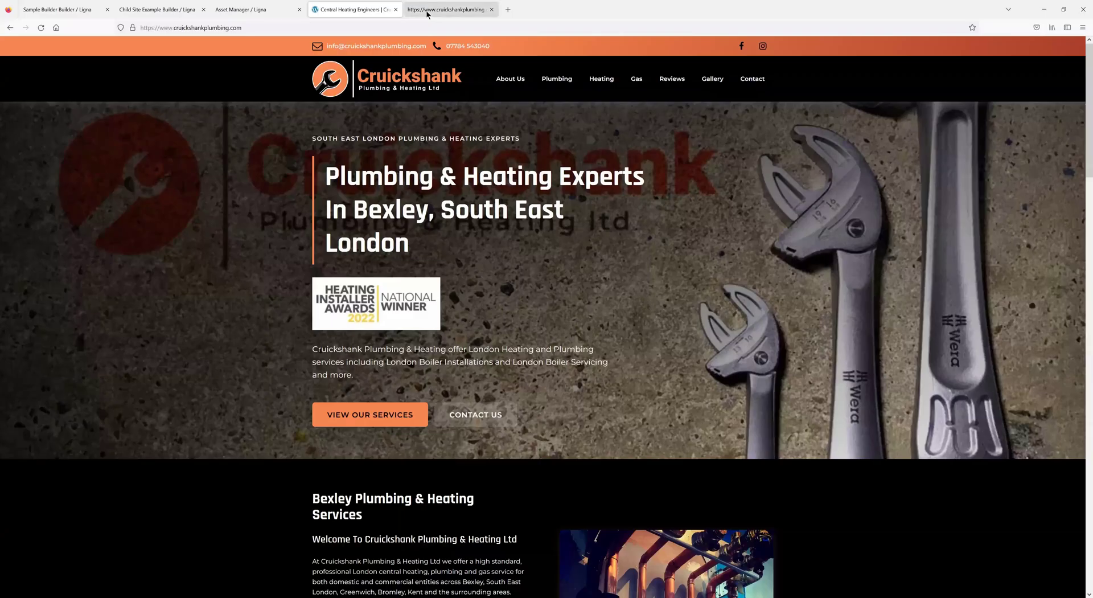
left_click(449, 10)
scroll(313, 293, "up", 4)
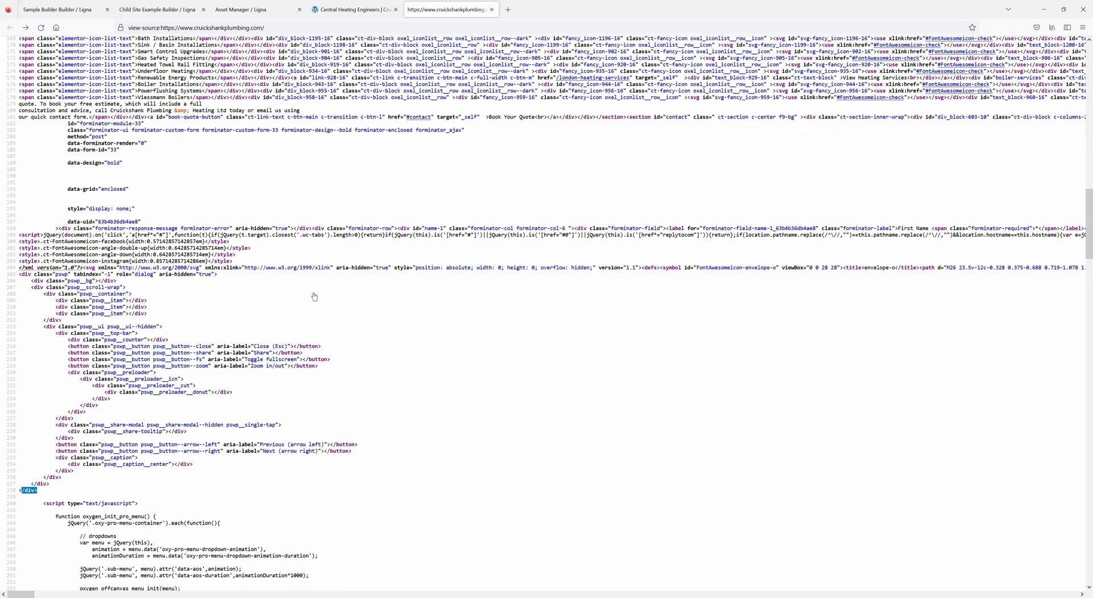
scroll(314, 296, "up", 12)
scroll(266, 262, "up", 20)
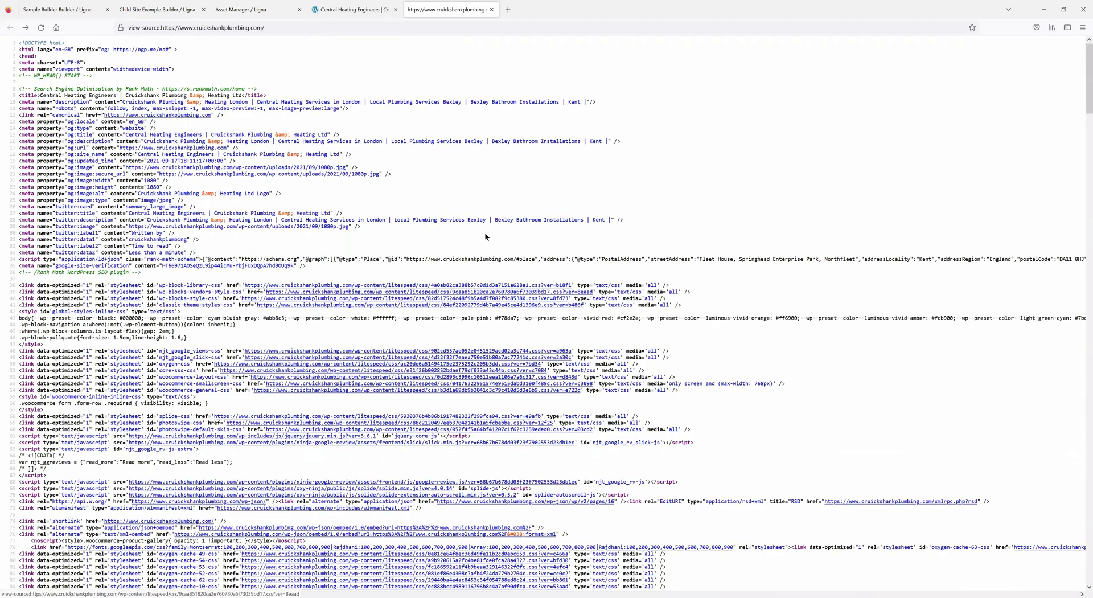
left_click(437, 241)
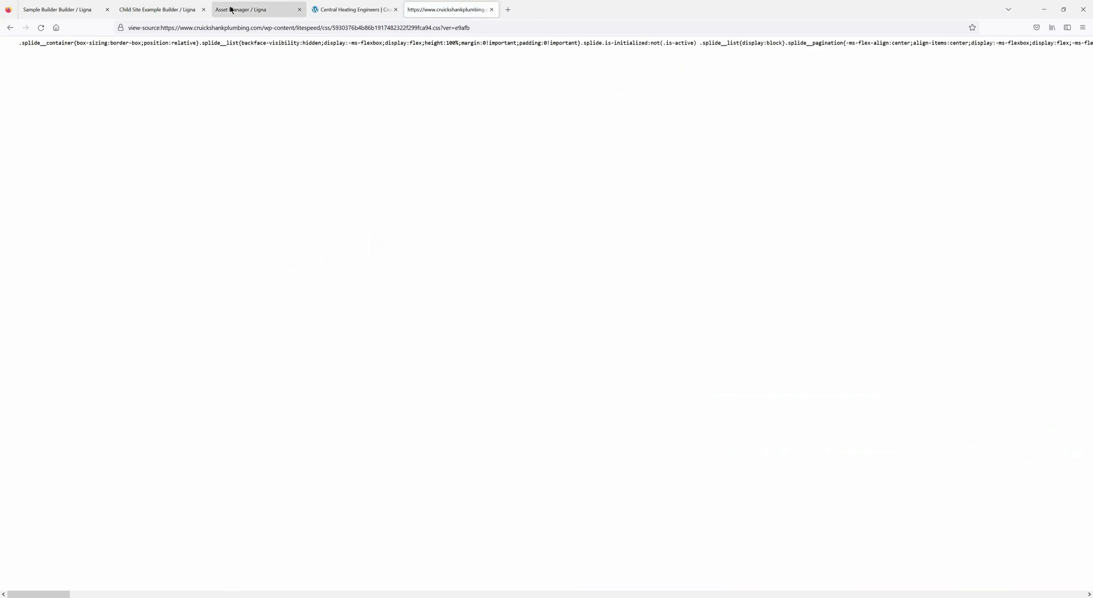
left_click_drag(473, 28, 172, 25)
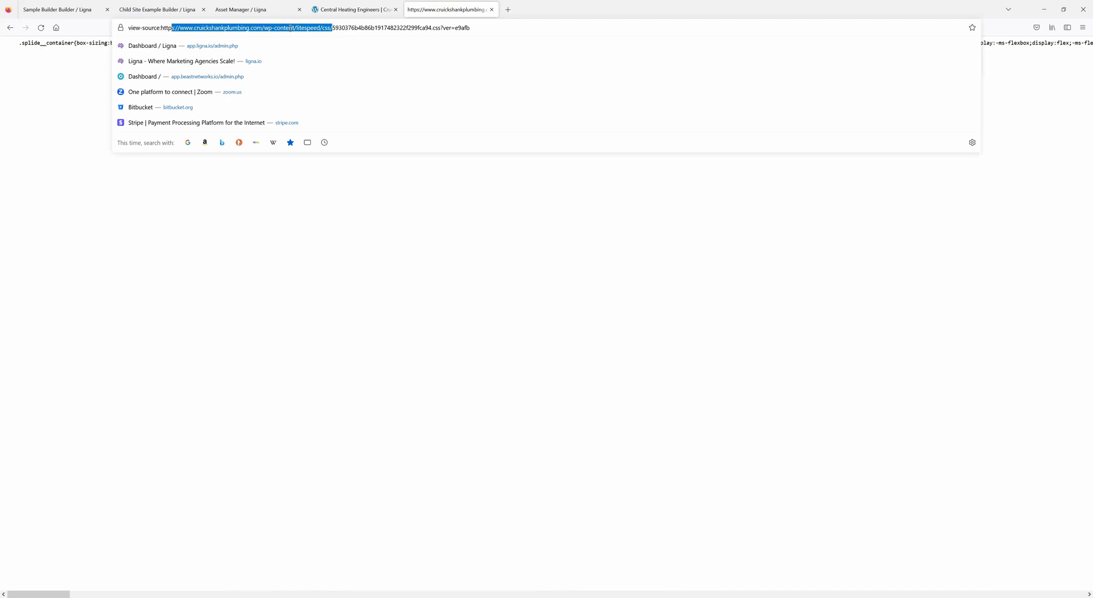
left_click(263, 27)
left_click_drag(263, 27, 488, 26)
- Browse to the images folder, view its Upload page, and copy-select its relative path
left_click(244, 12)
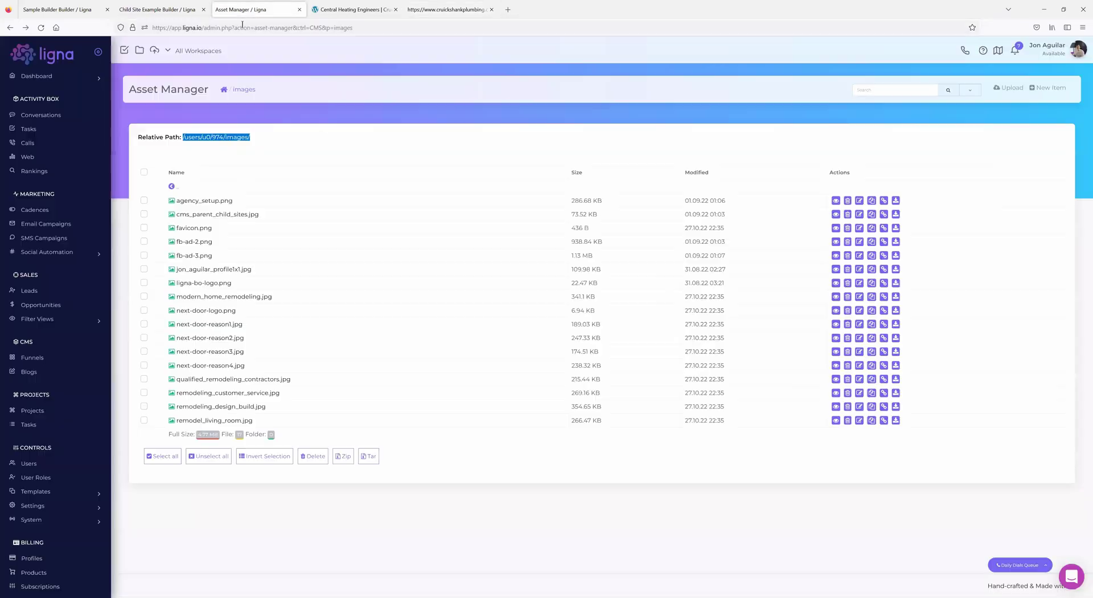
left_click(171, 186)
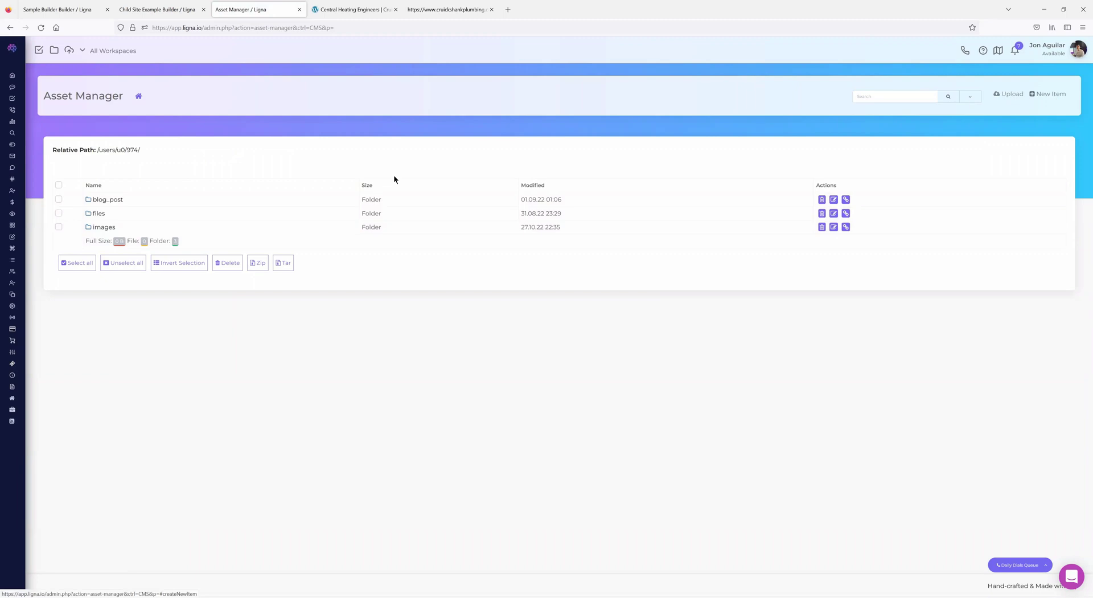
left_click(104, 227)
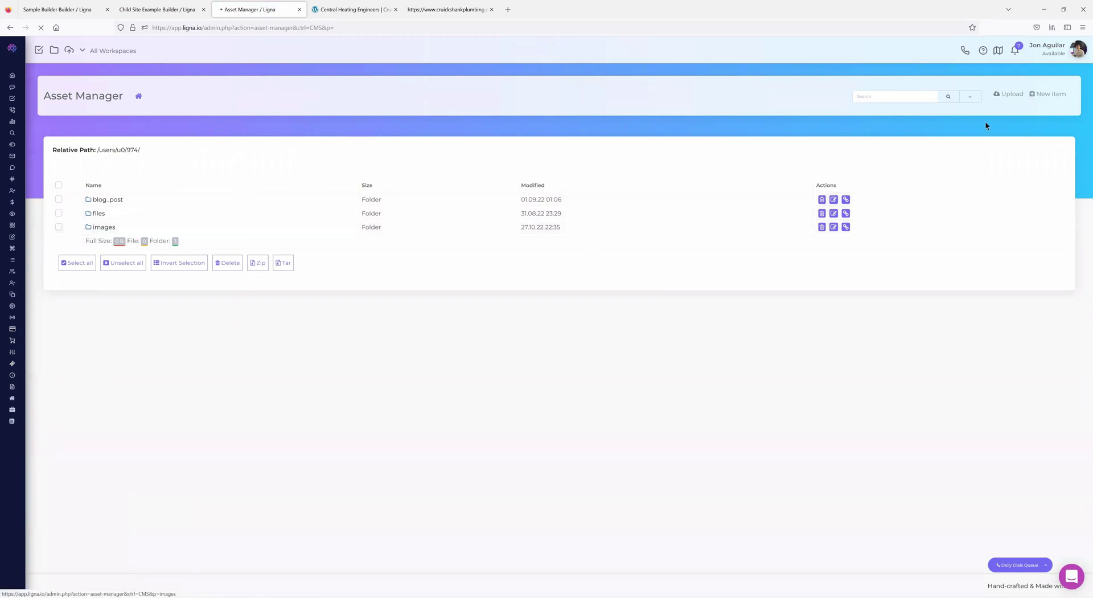
left_click(1006, 93)
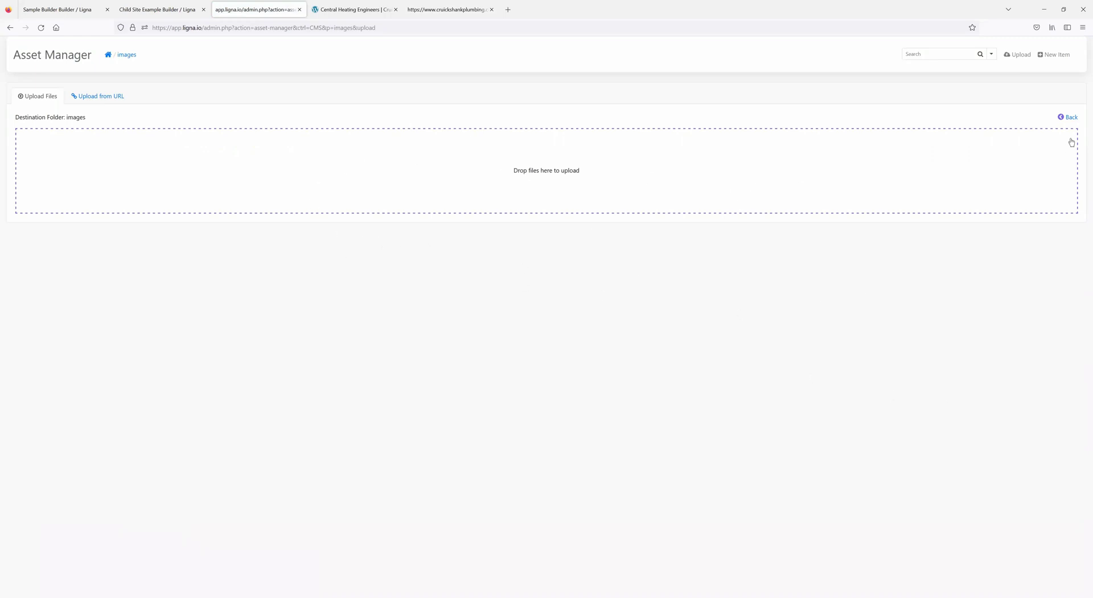
left_click(1068, 117)
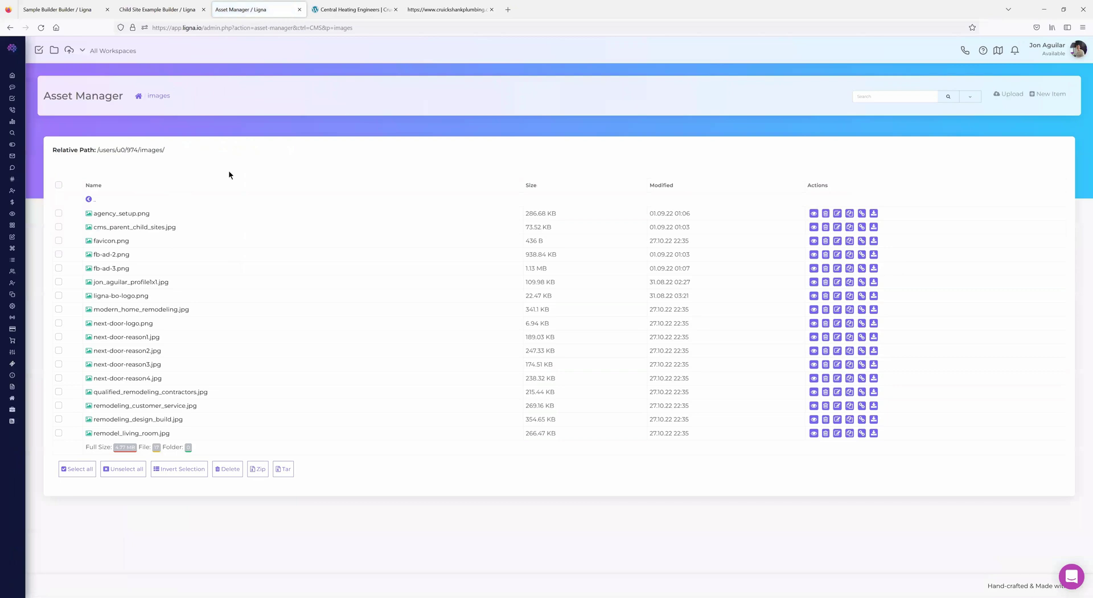
left_click_drag(165, 150, 97, 148)
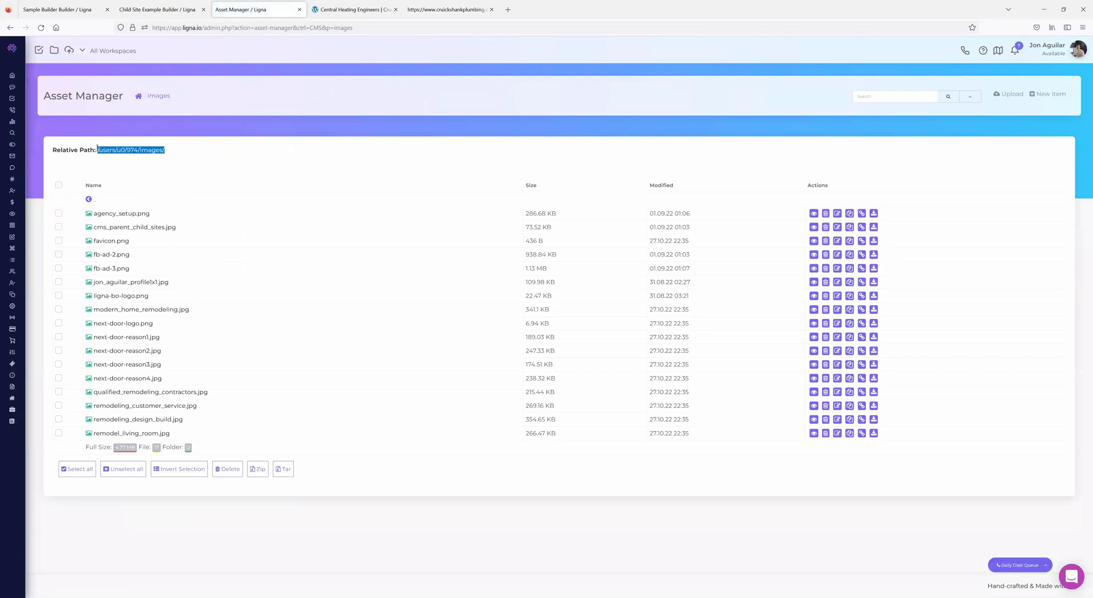
left_click(156, 9)
left_click(59, 9)
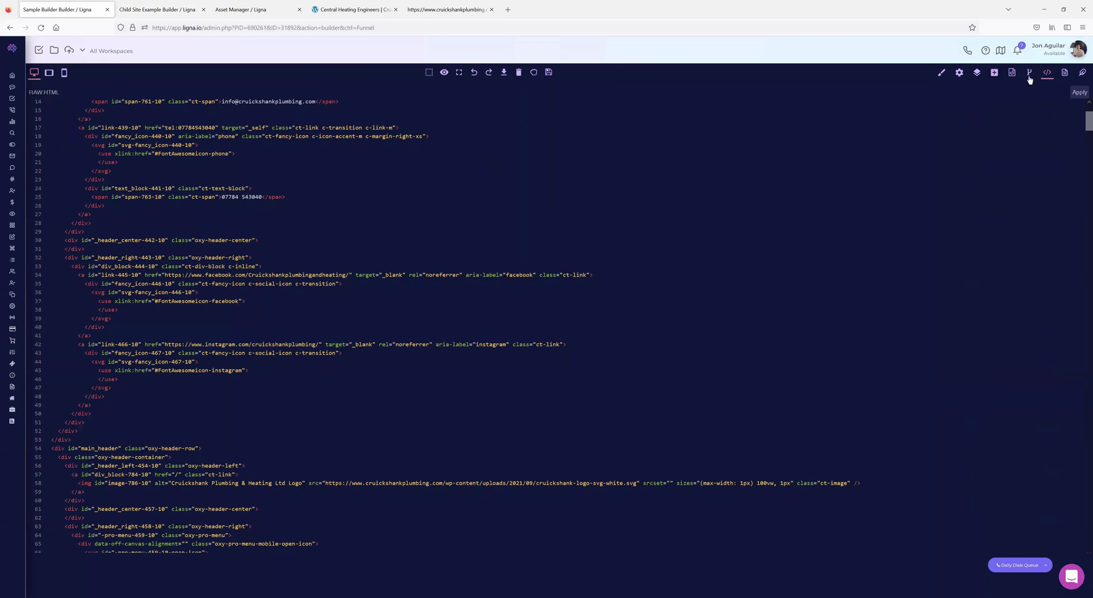
- Open the HEAD code editor and copy the /users/u0/974/images/ path from the Asset Manager
left_click(1029, 72)
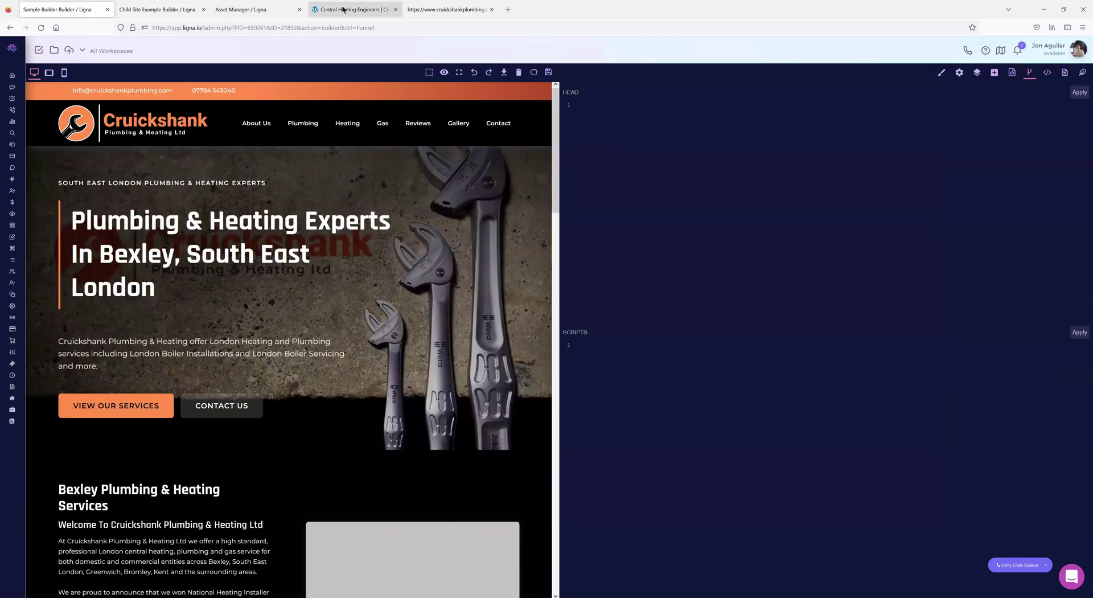
left_click(449, 9)
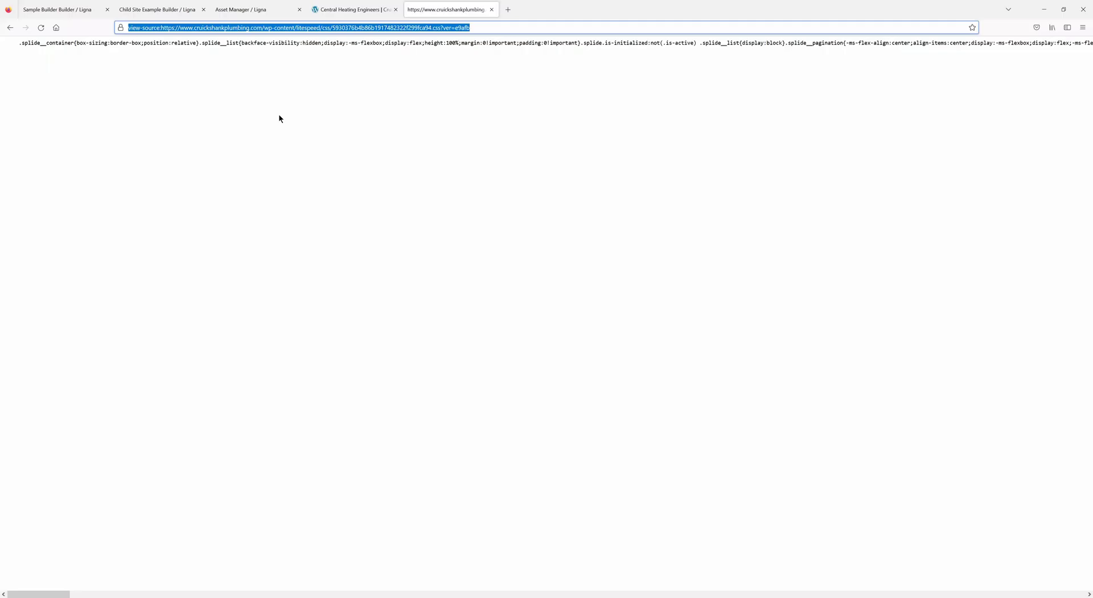
left_click(10, 27)
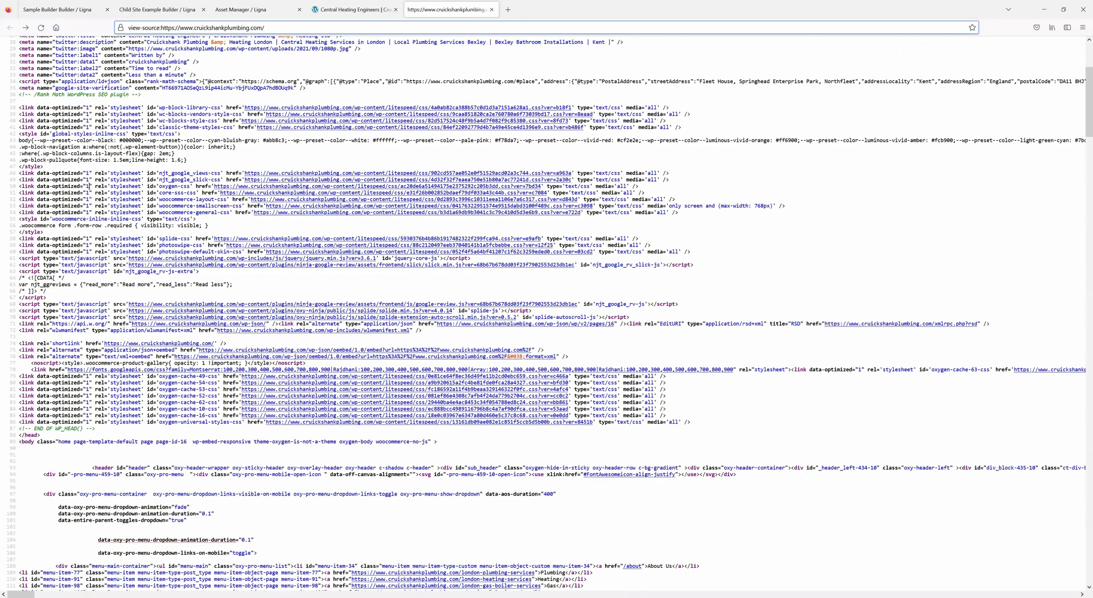
left_click_drag(680, 210, 7, 175)
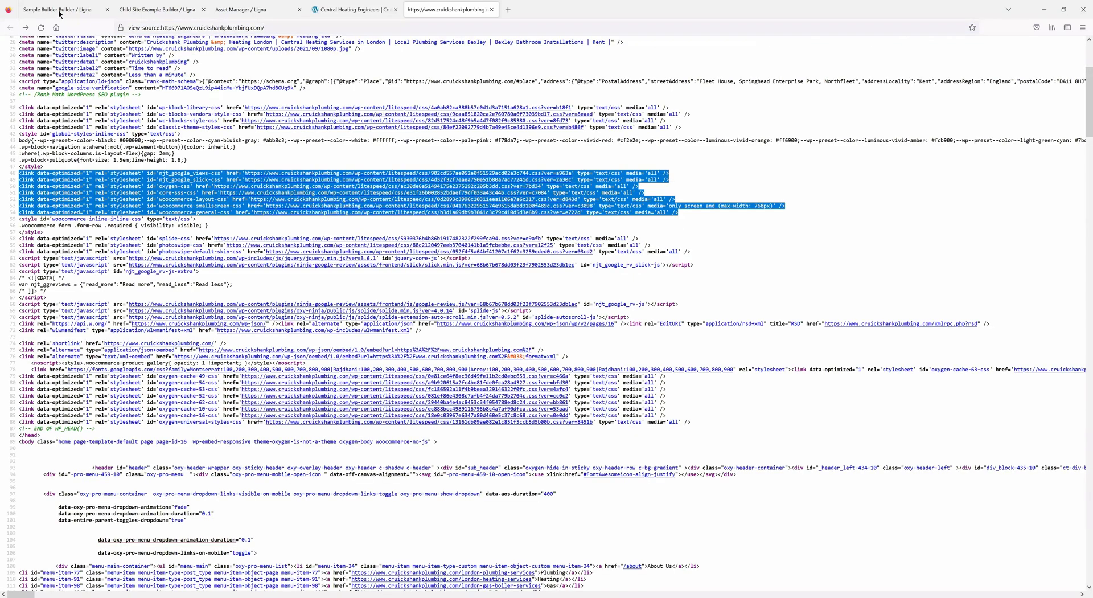
left_click(59, 11)
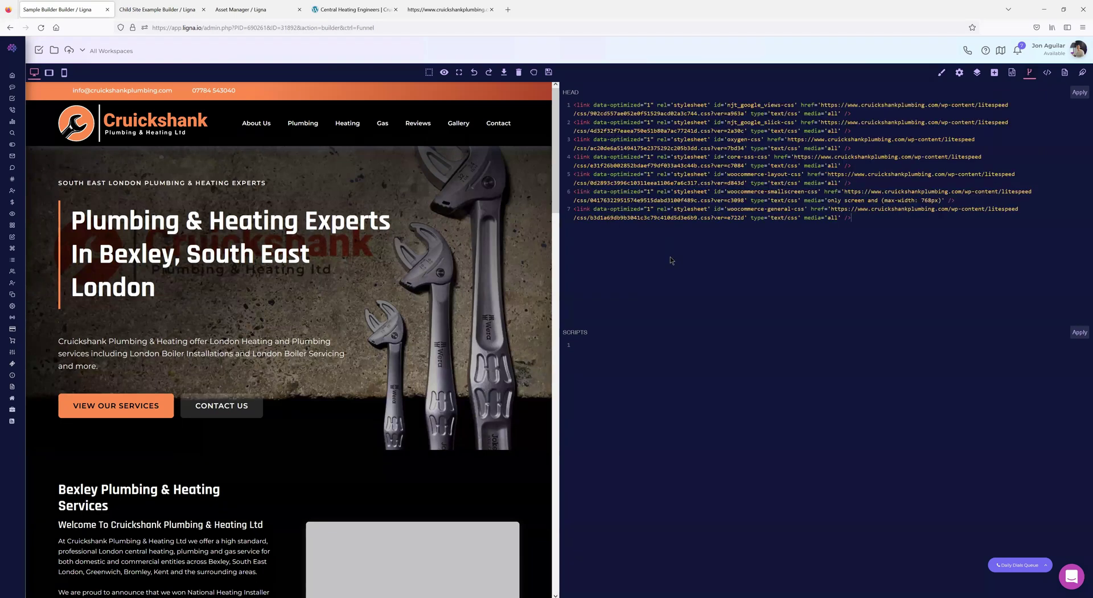
left_click(219, 10)
mouse_move(98, 147)
left_mouse_down()
mouse_move(173, 152)
mouse_move(98, 151)
left_mouse_up()
key("ctrl+c")
left_click(69, 9)
- Replace the cruickshankplumbing.com domain in the first two stylesheet links with the images path
left_click(924, 216)
left_click_drag(939, 103, 823, 103)
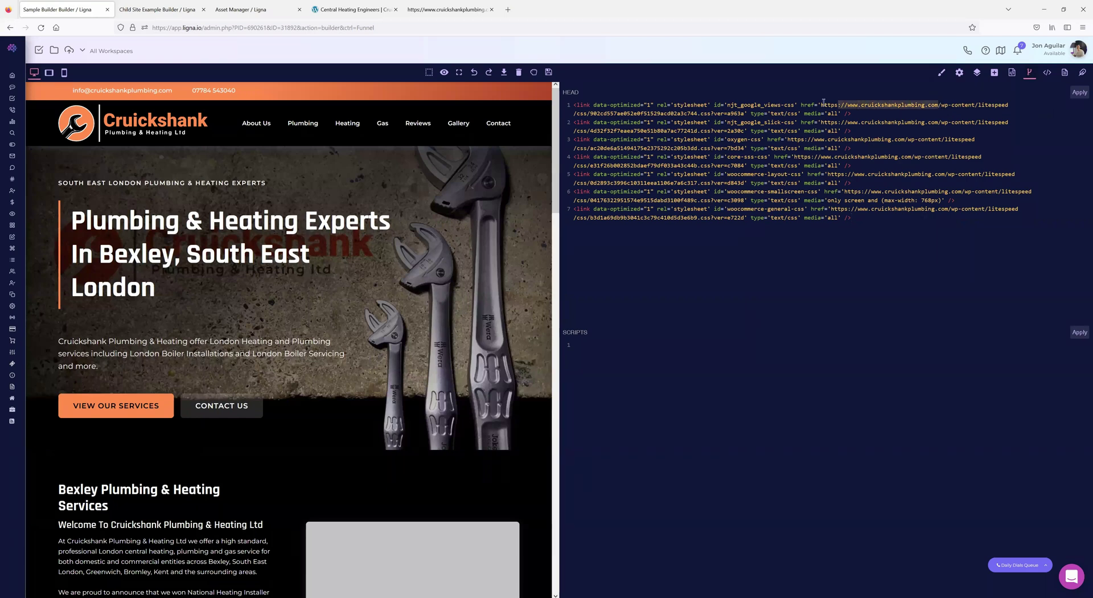
key("ctrl+v")
left_click_drag(938, 123, 820, 123)
key("ctrl+v")
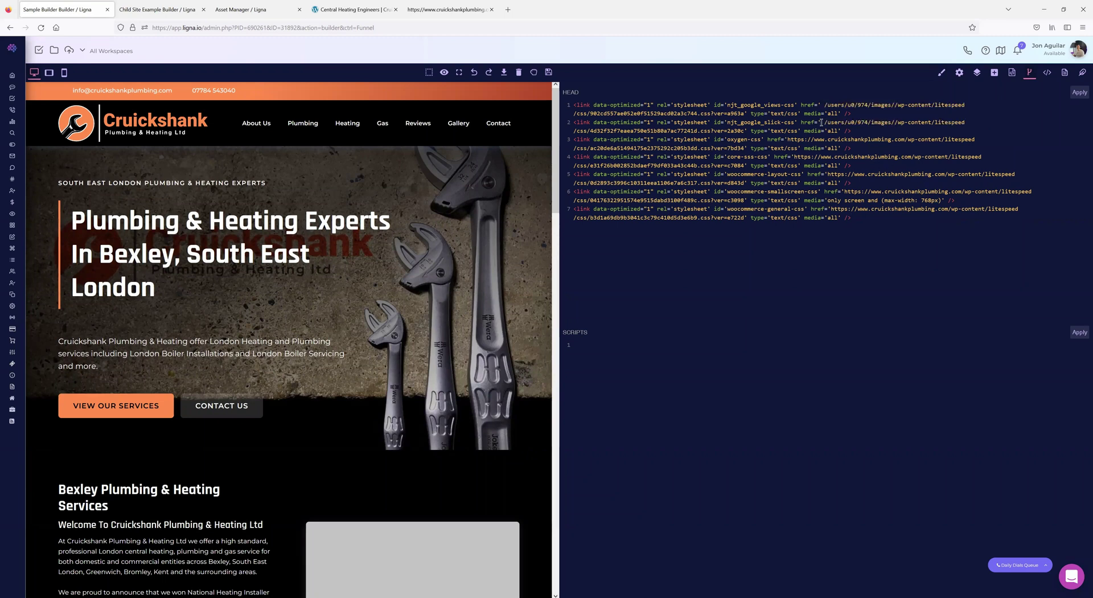
key("BackSpace")
scroll(463, 263, "down", 7)
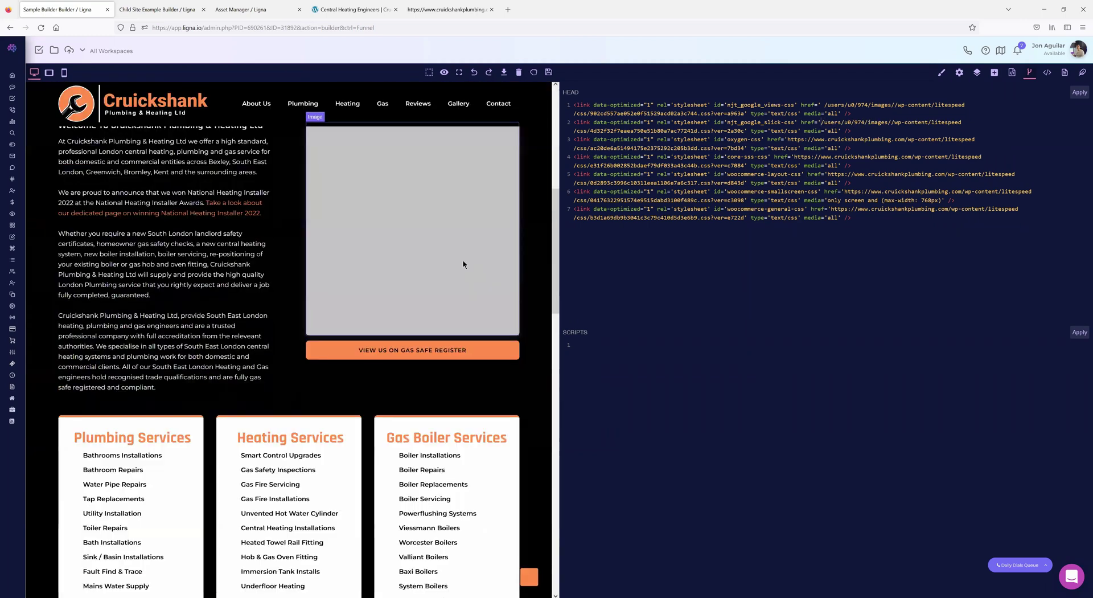
scroll(462, 265, "up", 7)
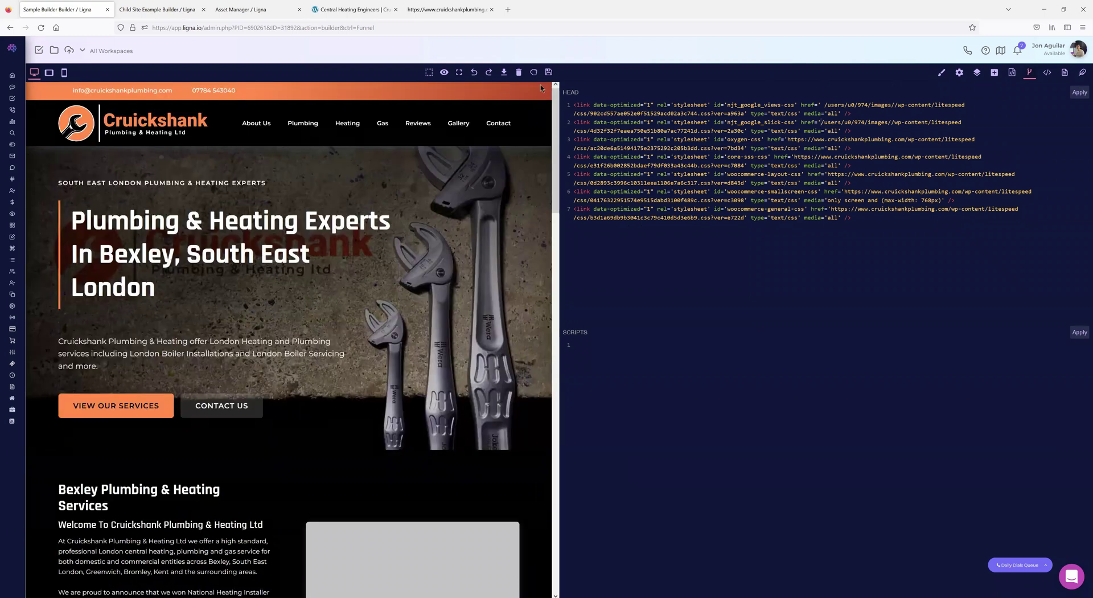
- Close the HEAD/SCRIPTS code panel and select the Bexley welcome text block
left_click(1029, 72)
scroll(743, 364, "down", 1)
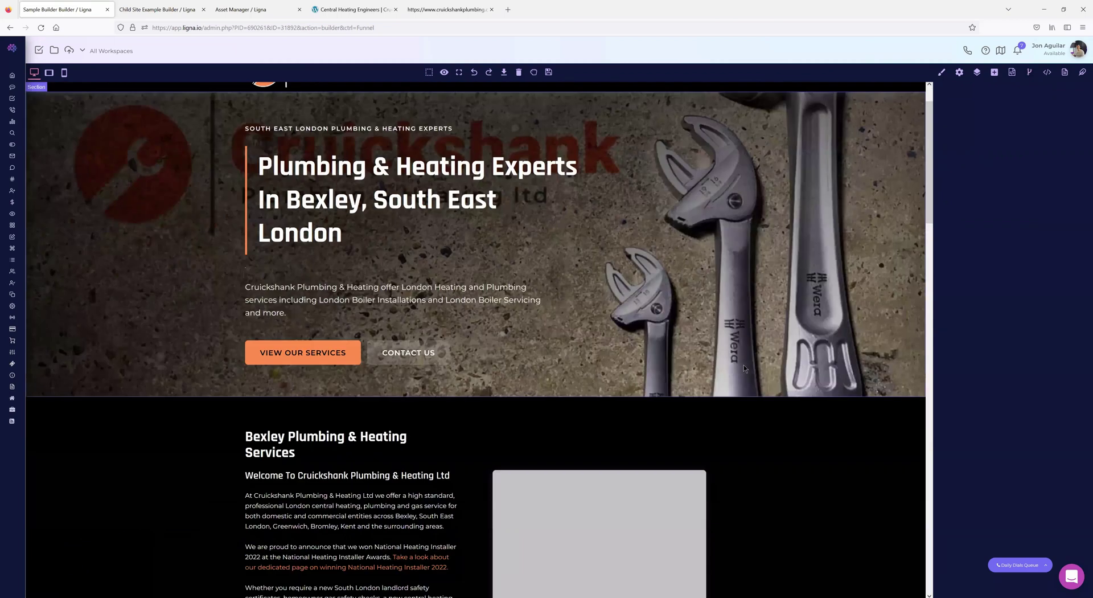
scroll(744, 367, "down", 1)
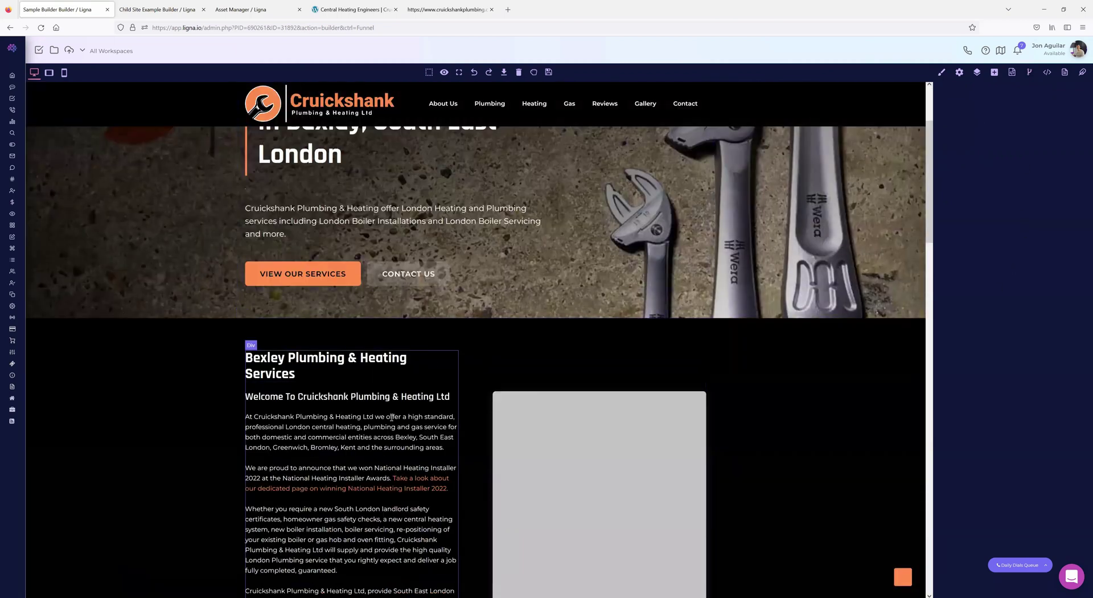
left_click(488, 364)
scroll(667, 330, "down", 1)
scroll(667, 331, "down", 2)
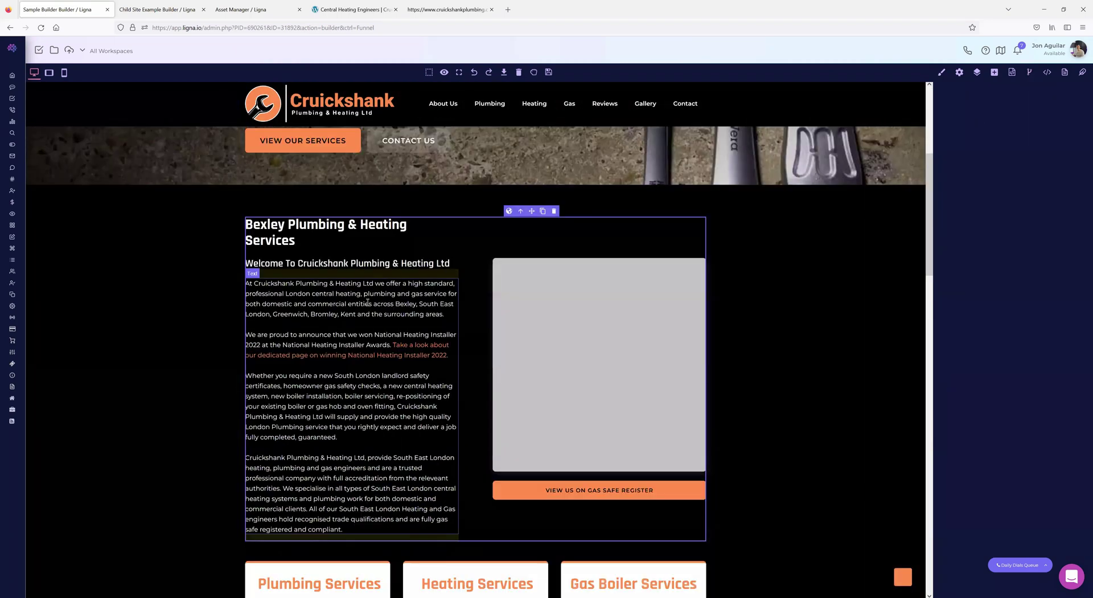
left_click(393, 311)
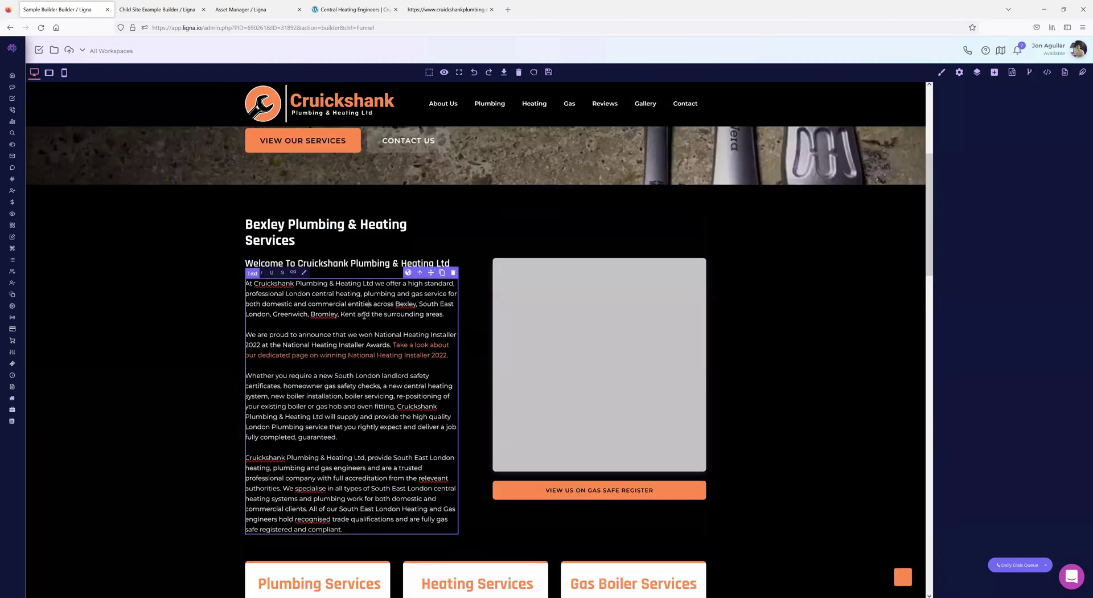
- Fill the empty image block with next-door-reason3.jpg from the Images folder
double_click(572, 321)
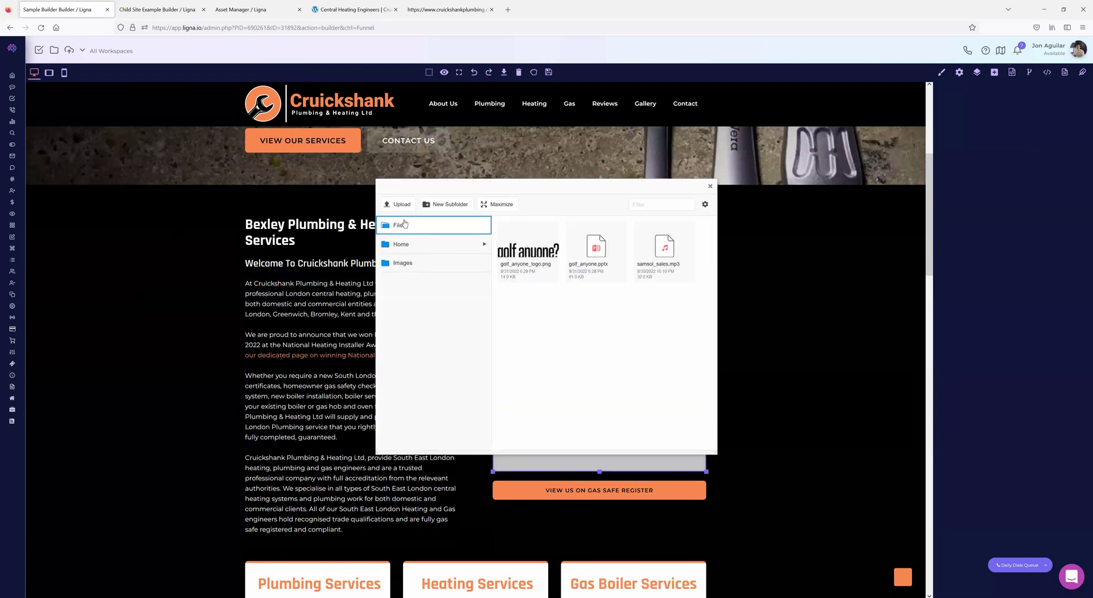
left_click(405, 264)
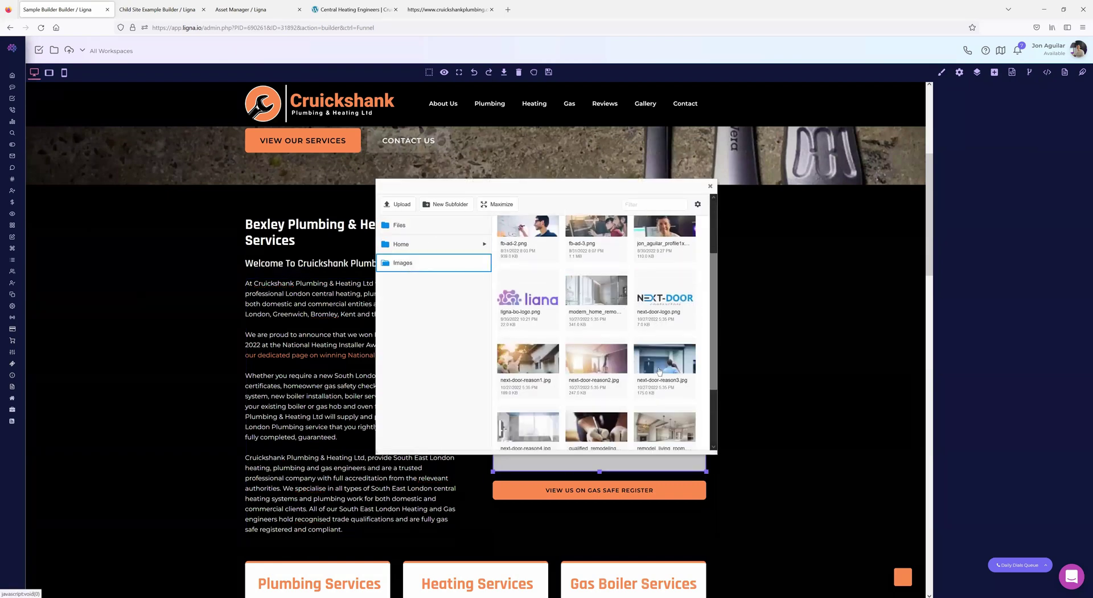
double_click(664, 365)
scroll(469, 303, "down", 3)
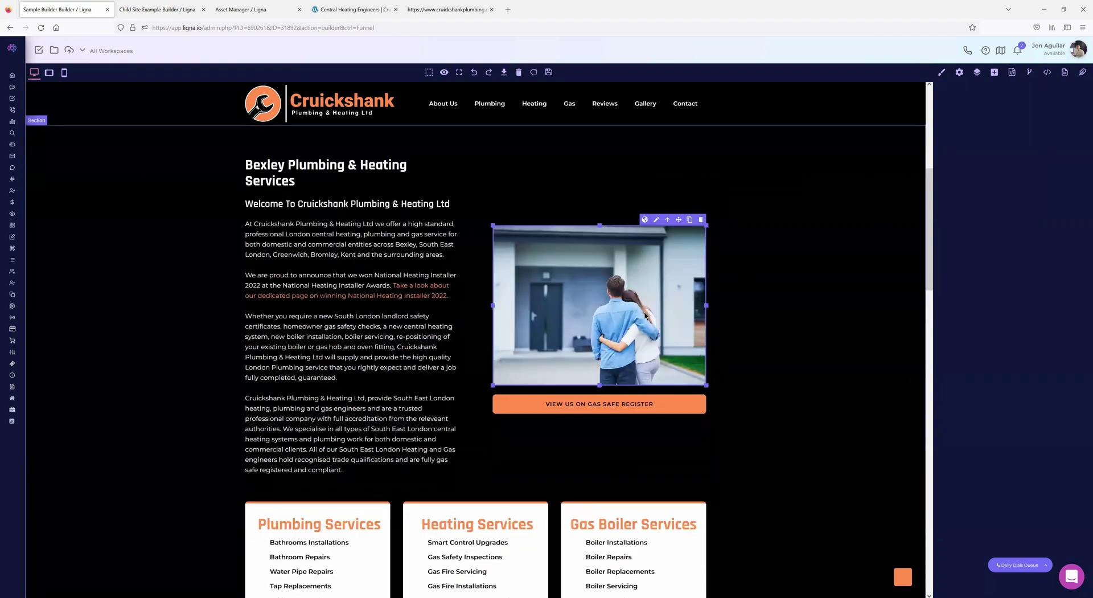
- Add a Data Form block below the Bexley welcome text and select it
left_click(1012, 72)
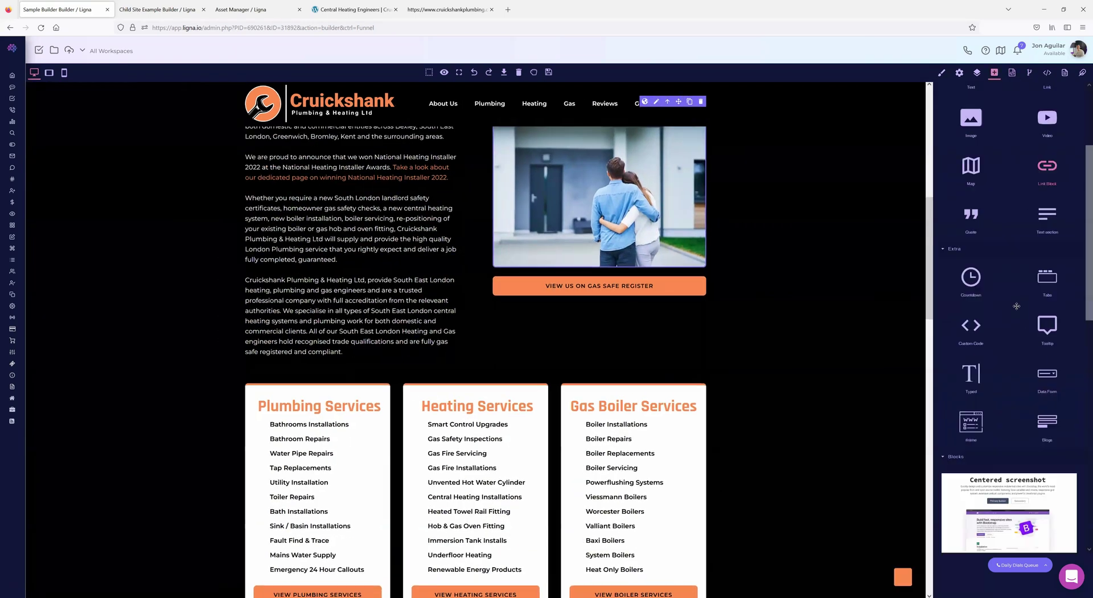
scroll(1018, 305, "down", 1)
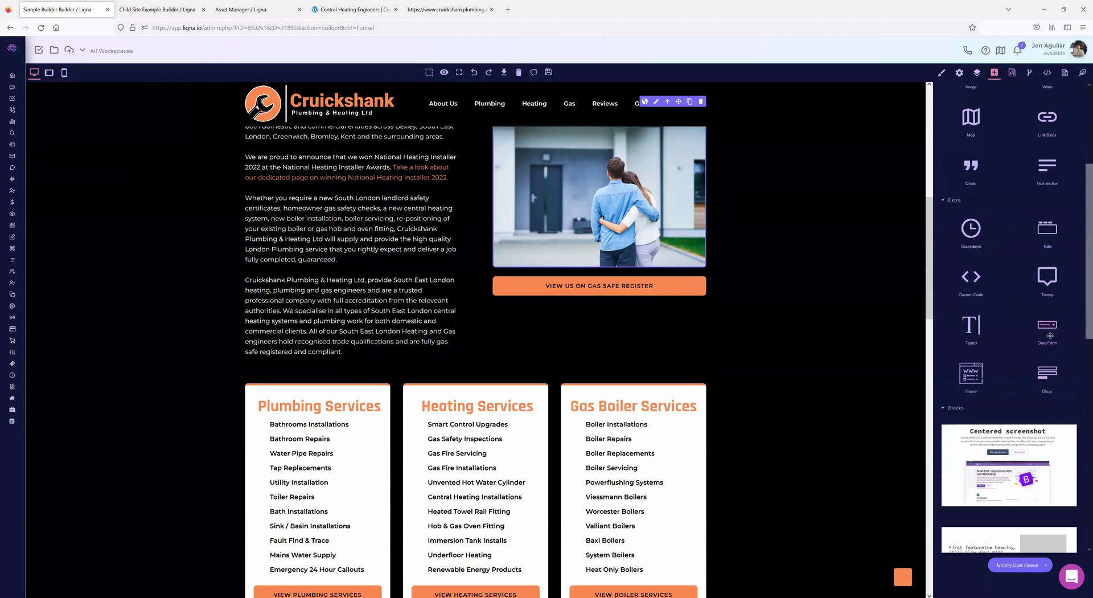
left_click_drag(1018, 341, 353, 370)
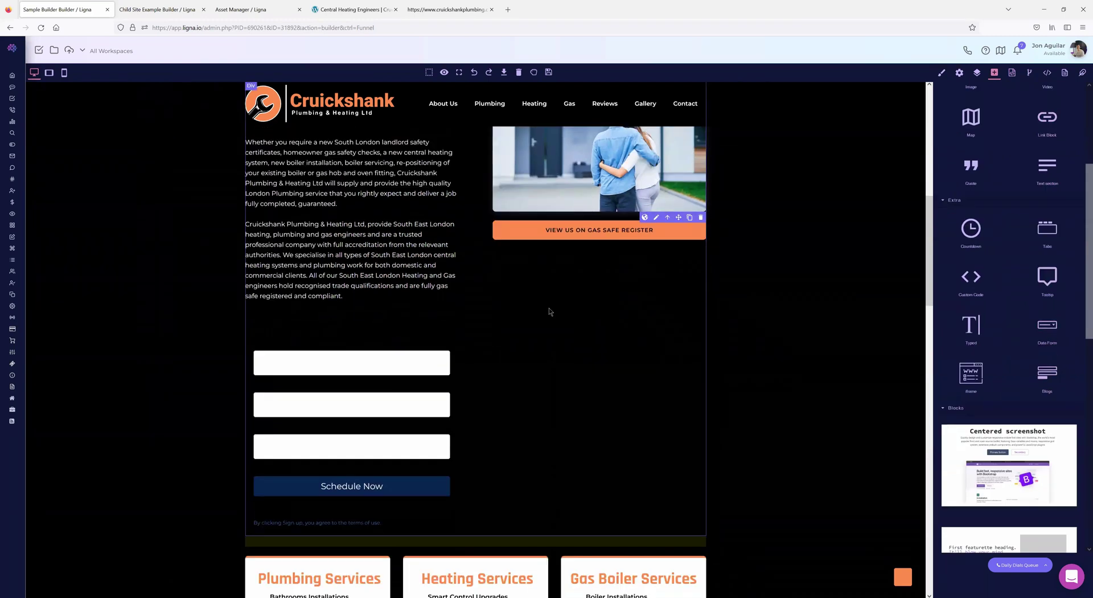
left_click(437, 268)
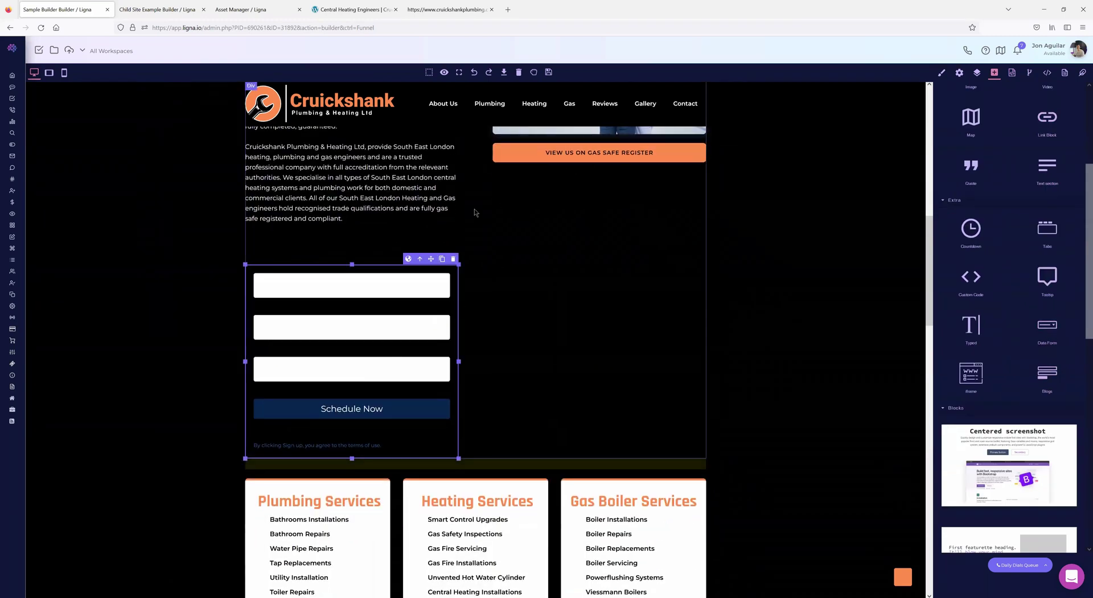
scroll(472, 276, "up", 3)
scroll(473, 275, "up", 7)
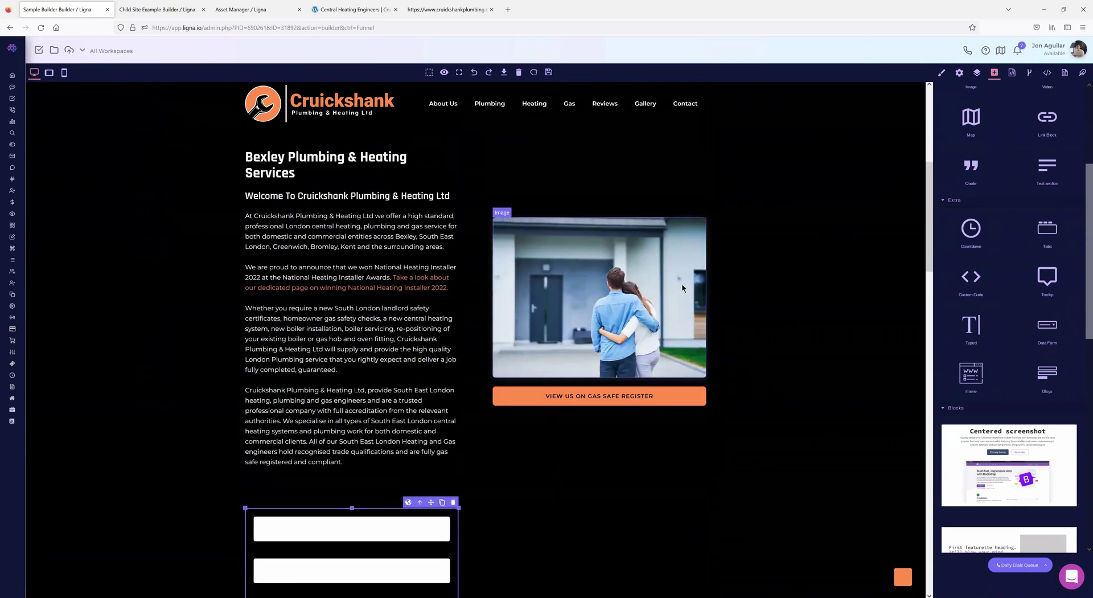
scroll(634, 313, "down", 20)
scroll(606, 312, "up", 14)
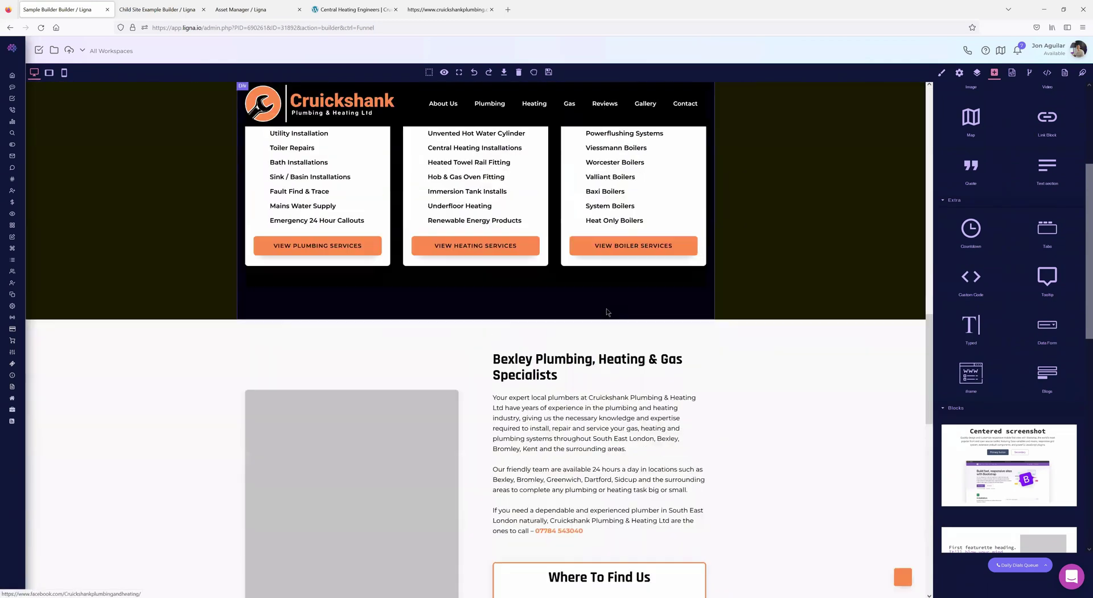
scroll(607, 312, "up", 8)
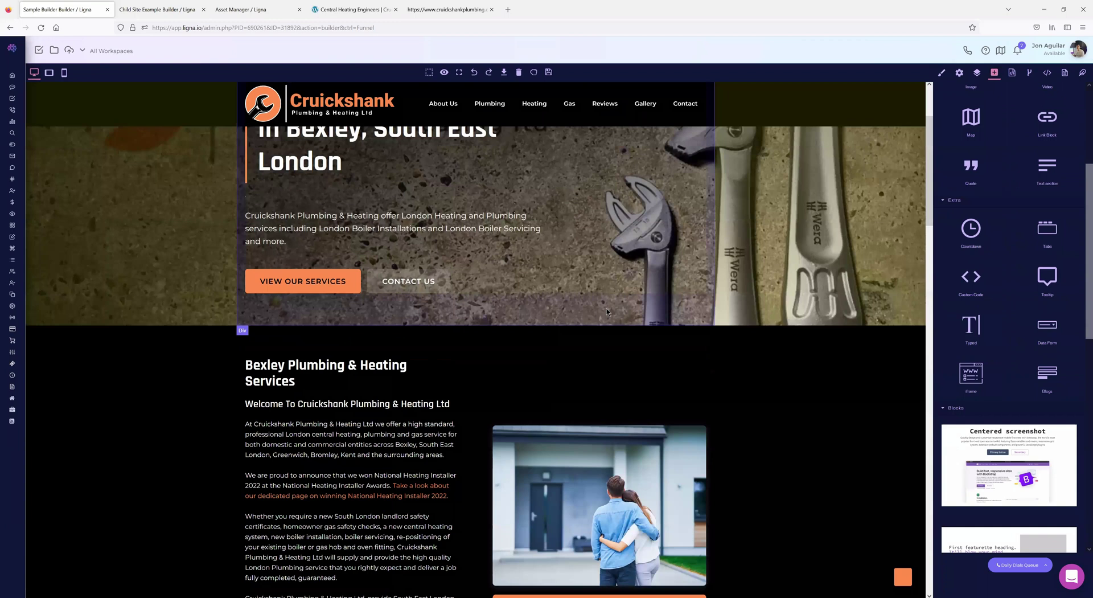
scroll(607, 312, "up", 3)
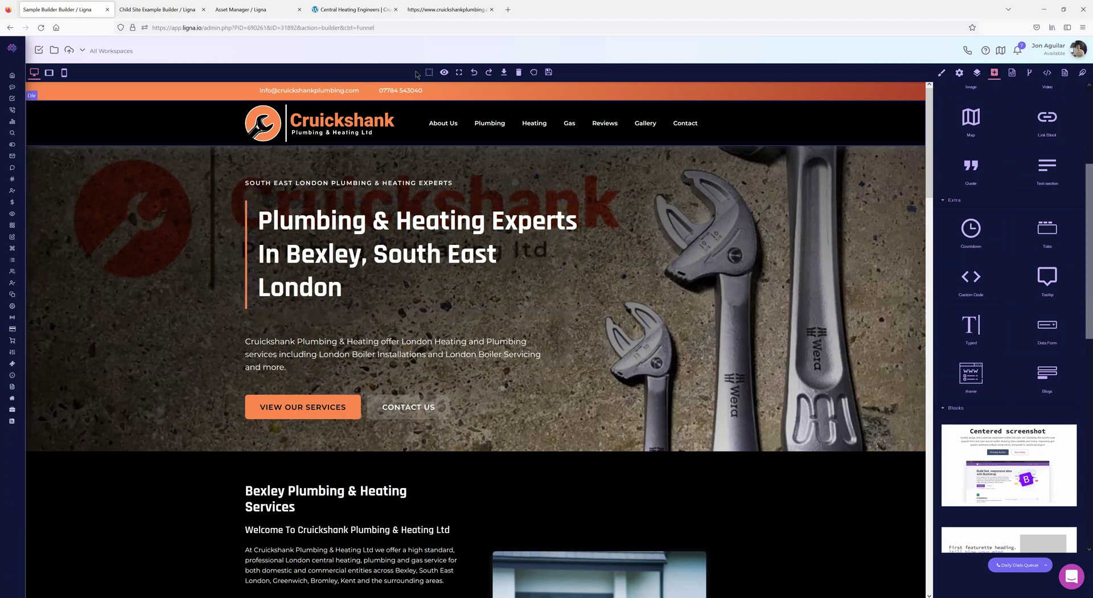
- Look over the live Cruickshank site and its homepage source, then return to the Ligna builder
left_click(442, 10)
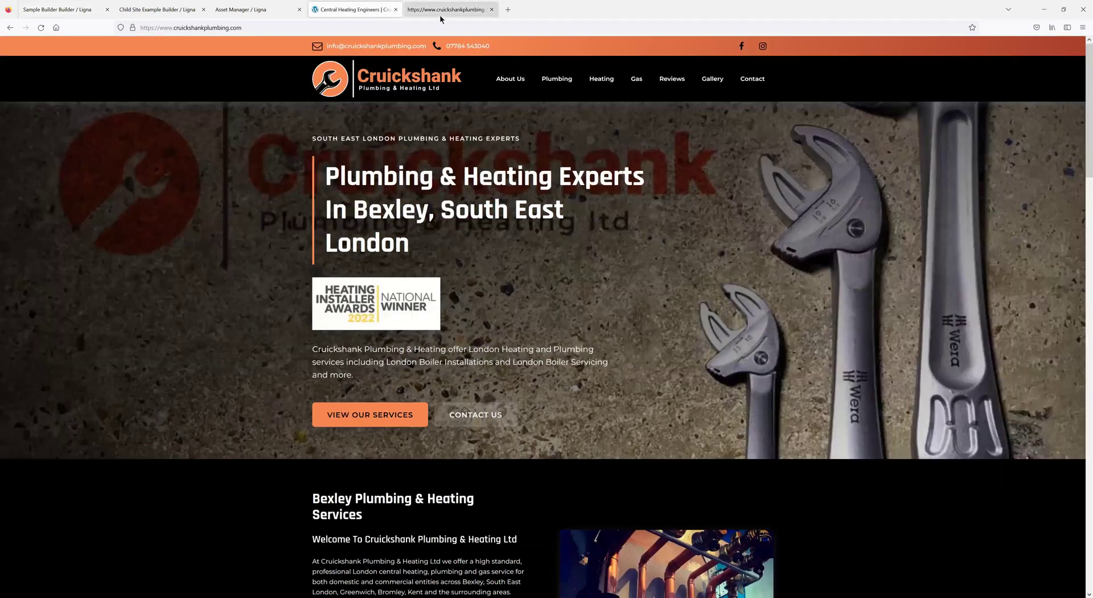
key("ctrl+Tab")
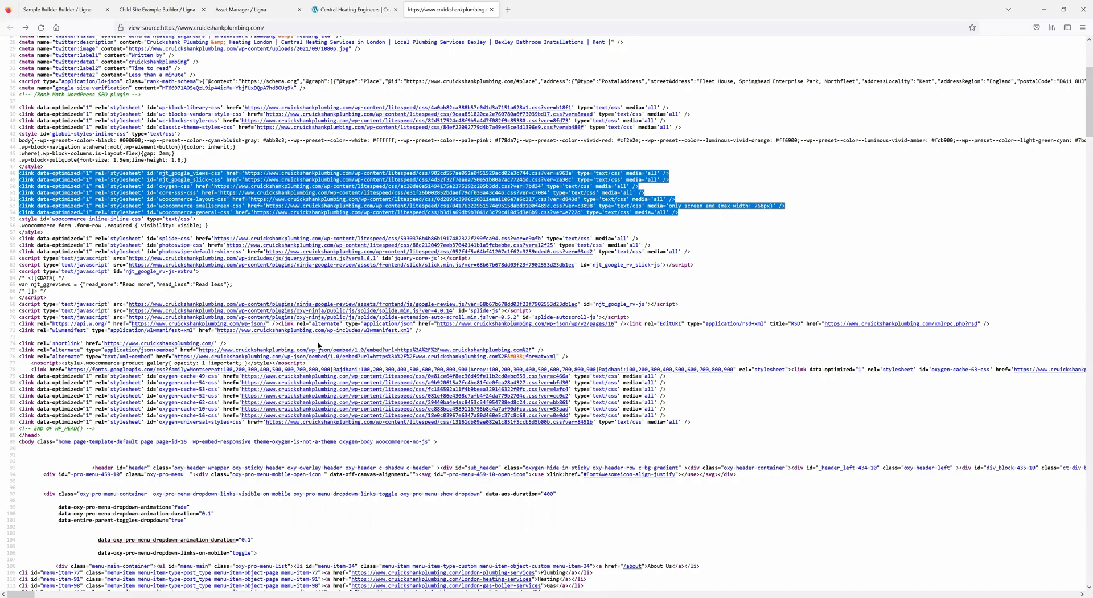
scroll(318, 345, "up", 5)
scroll(275, 294, "down", 10)
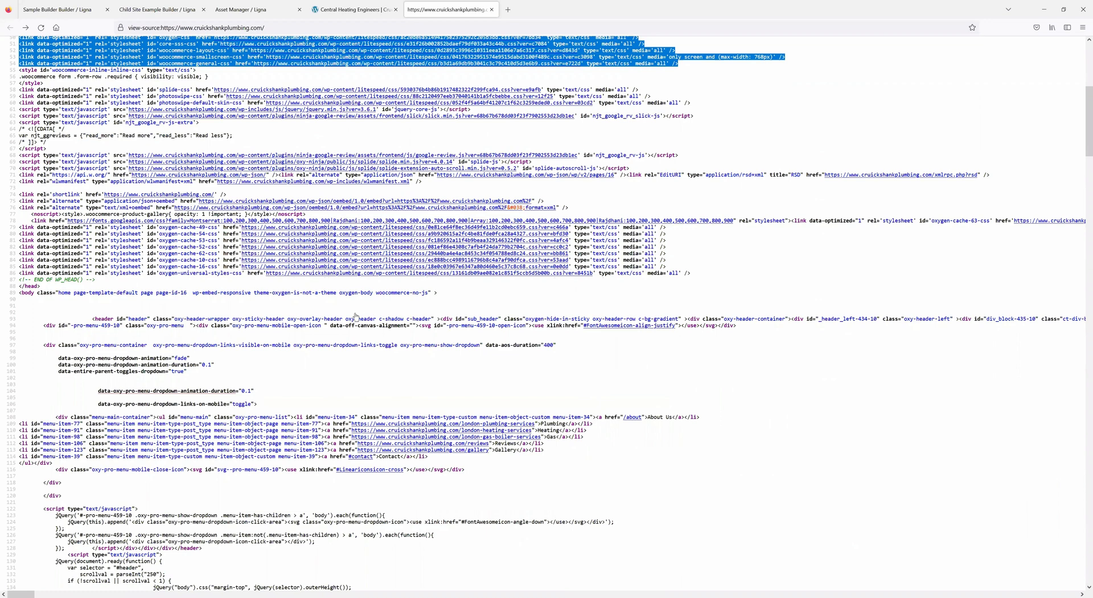
scroll(279, 380, "up", 5)
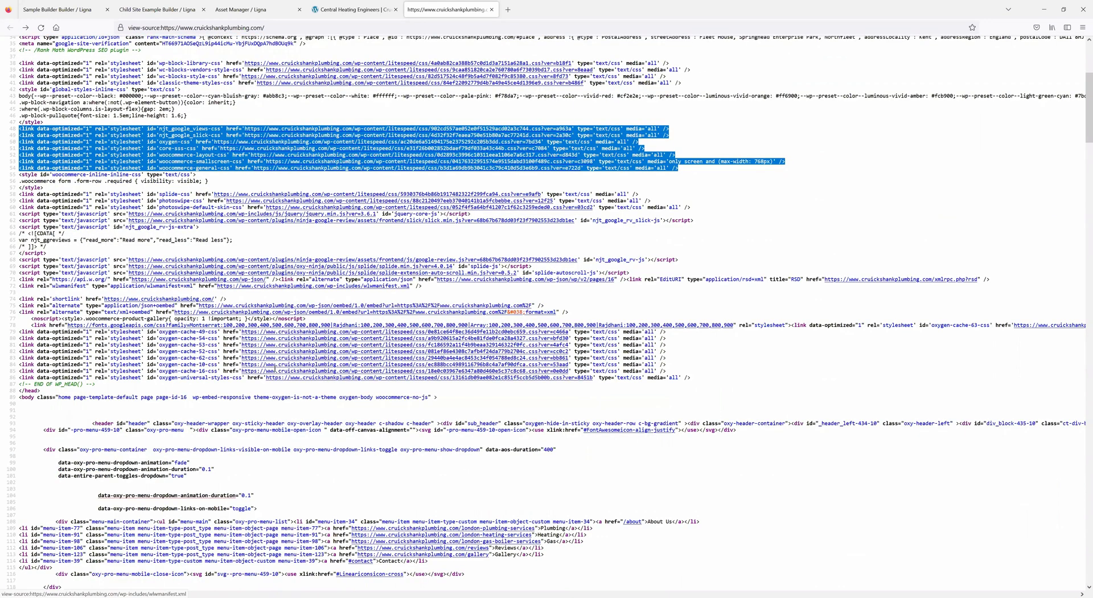
scroll(275, 367, "up", 5)
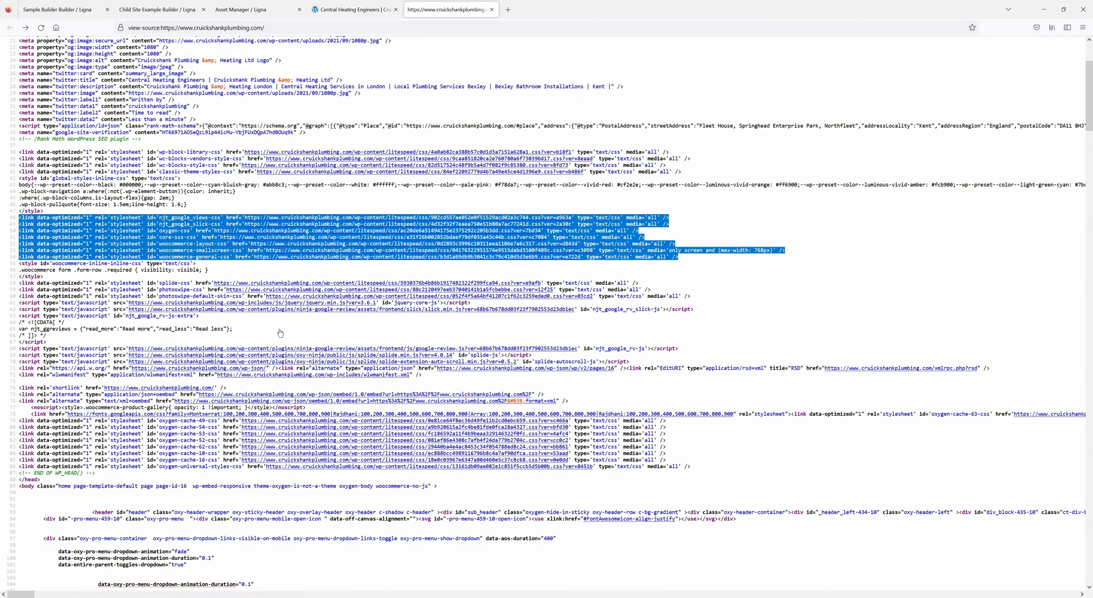
scroll(305, 315, "down", 2)
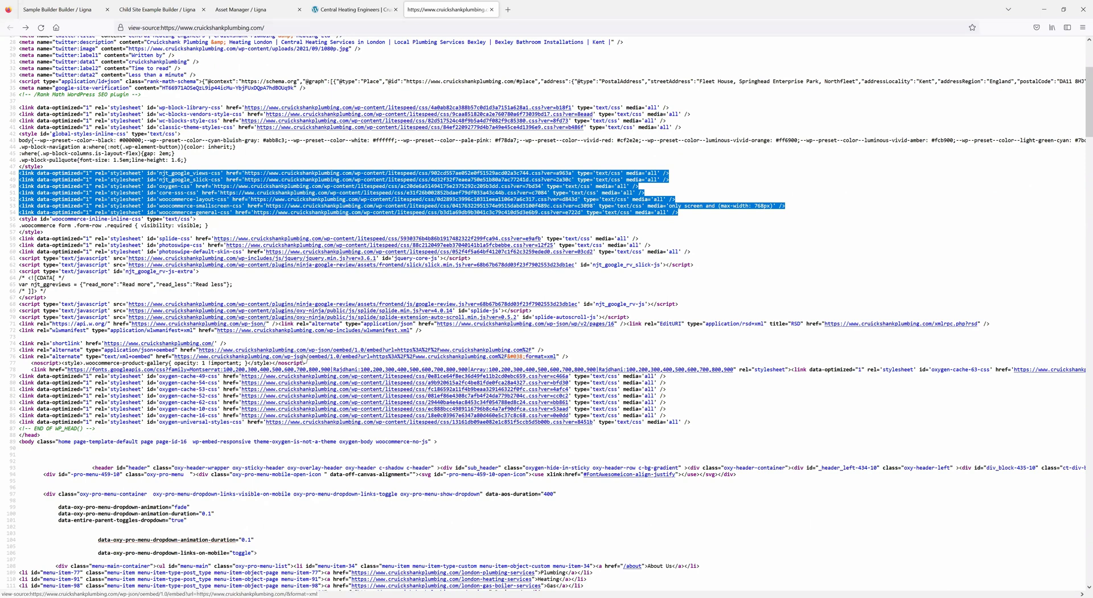
scroll(82, 220, "up", 3)
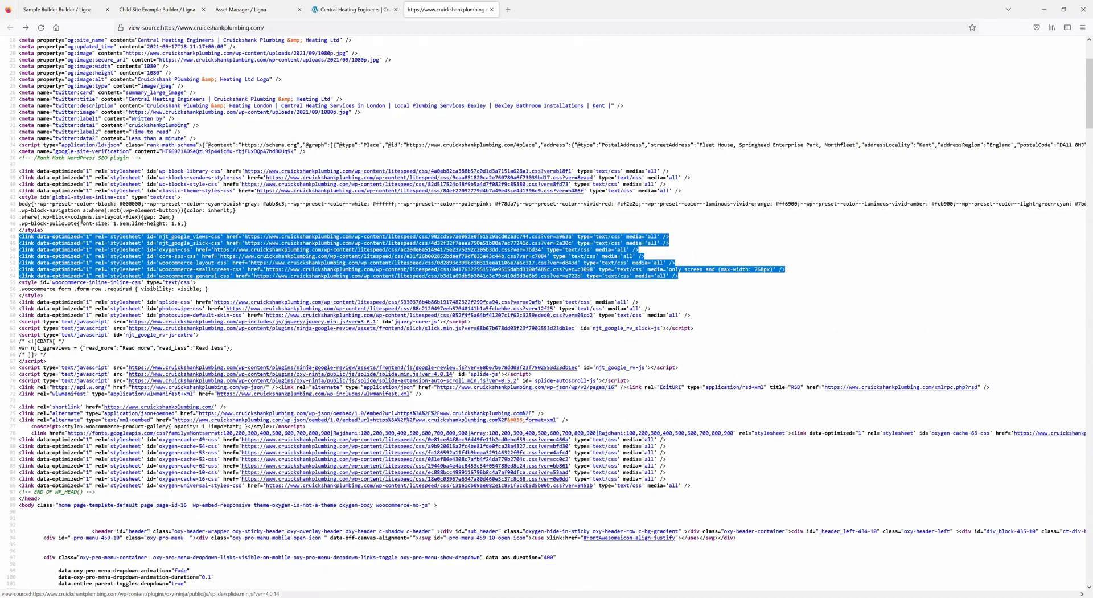
scroll(147, 311, "up", 5)
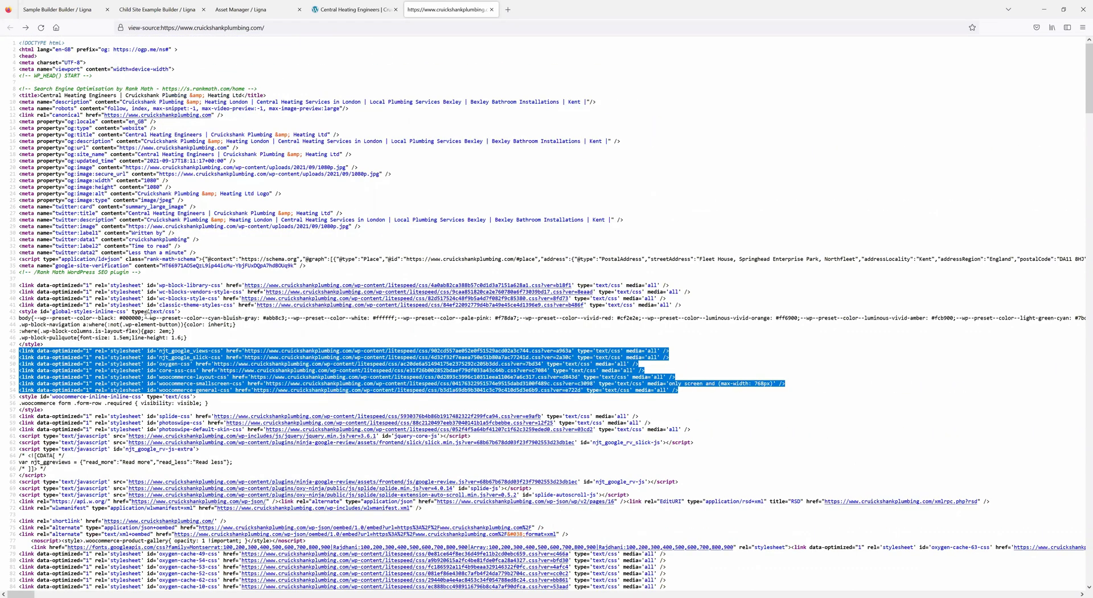
scroll(148, 314, "down", 6)
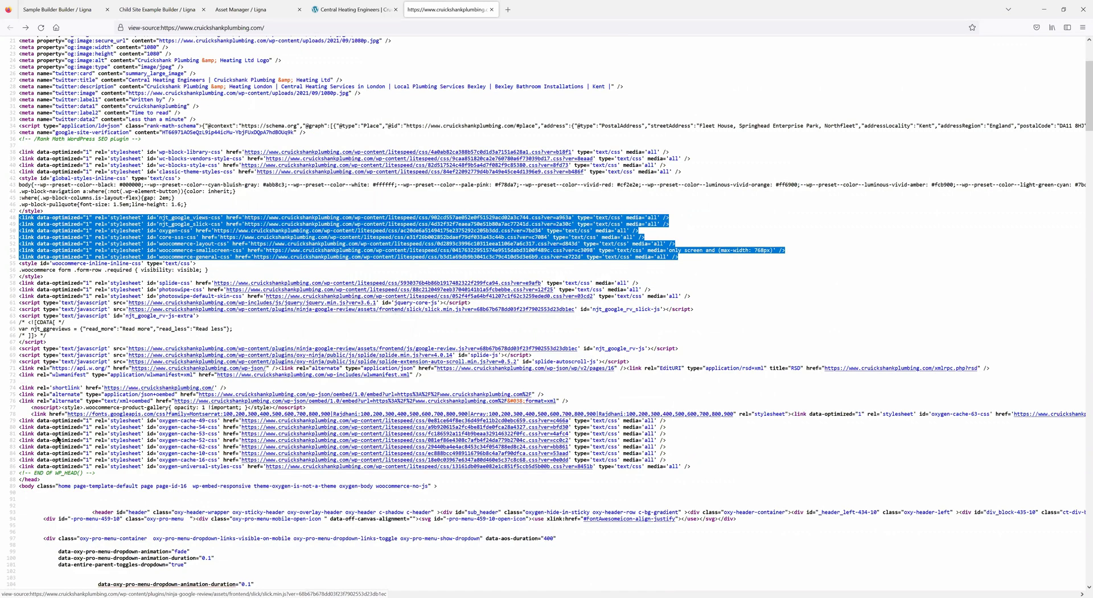
scroll(204, 467, "down", 4)
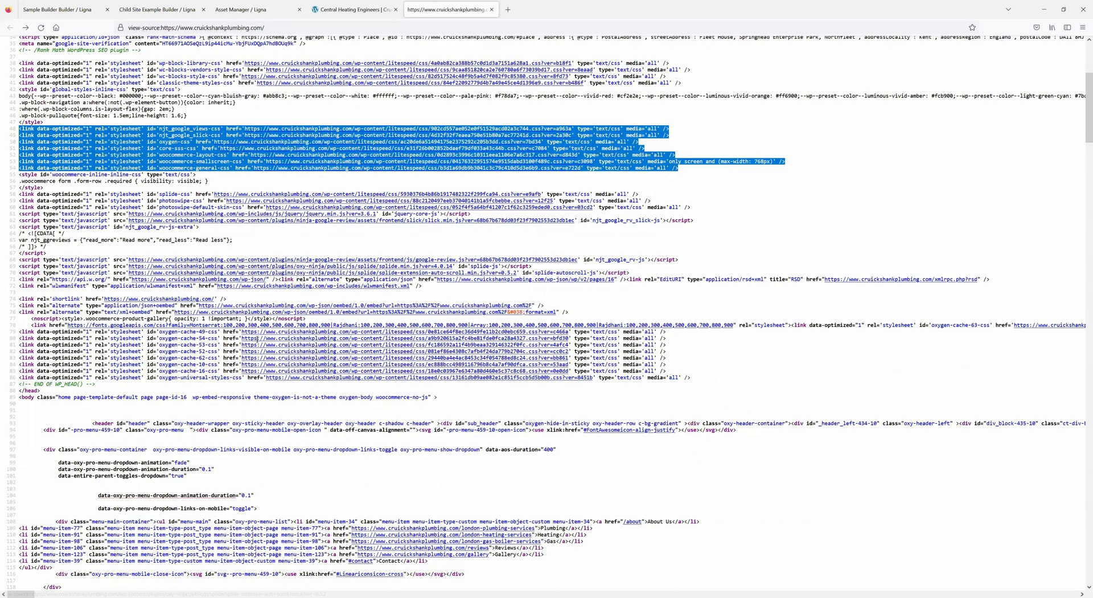
scroll(238, 371, "down", 10)
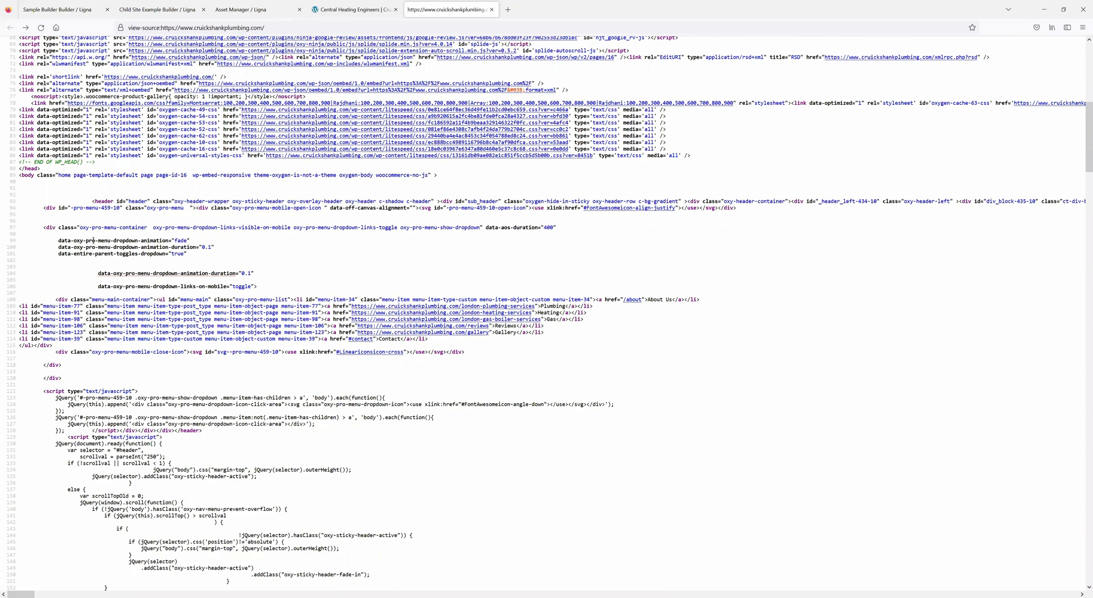
left_click(62, 12)
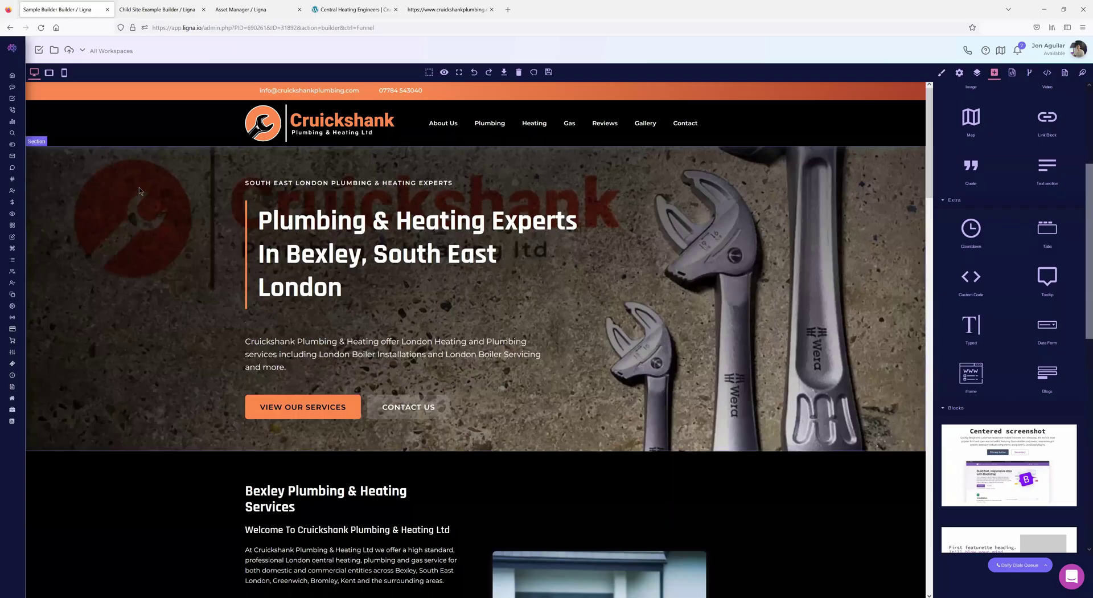
- Go to Settings > Domains, cancel an Add Domain attempt, and open secure-messages.live's DNS setup
mouse_move(22, 192)
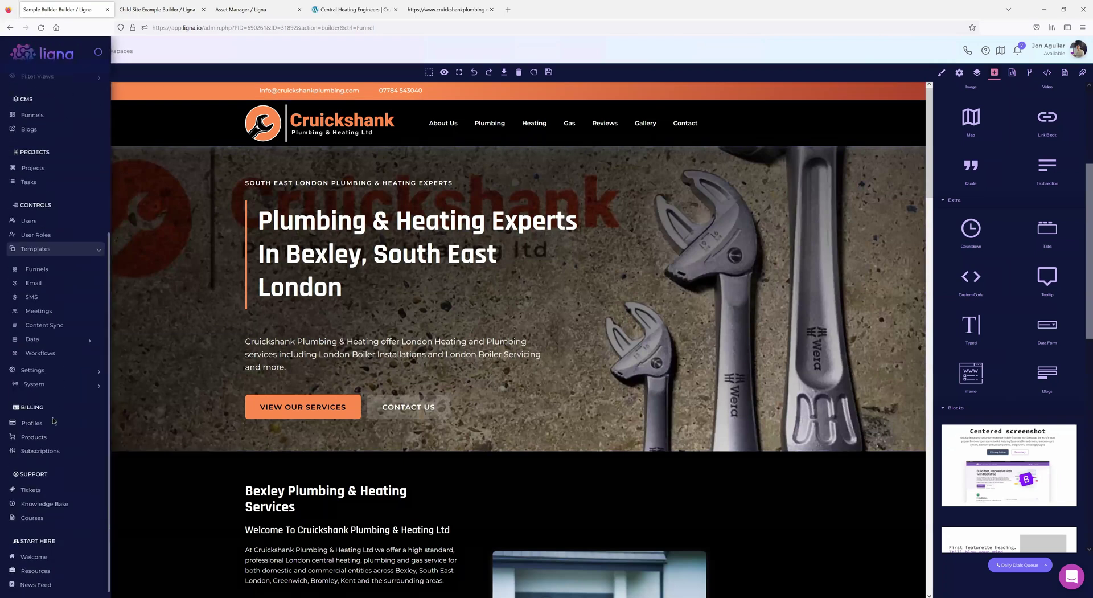
left_click(38, 384)
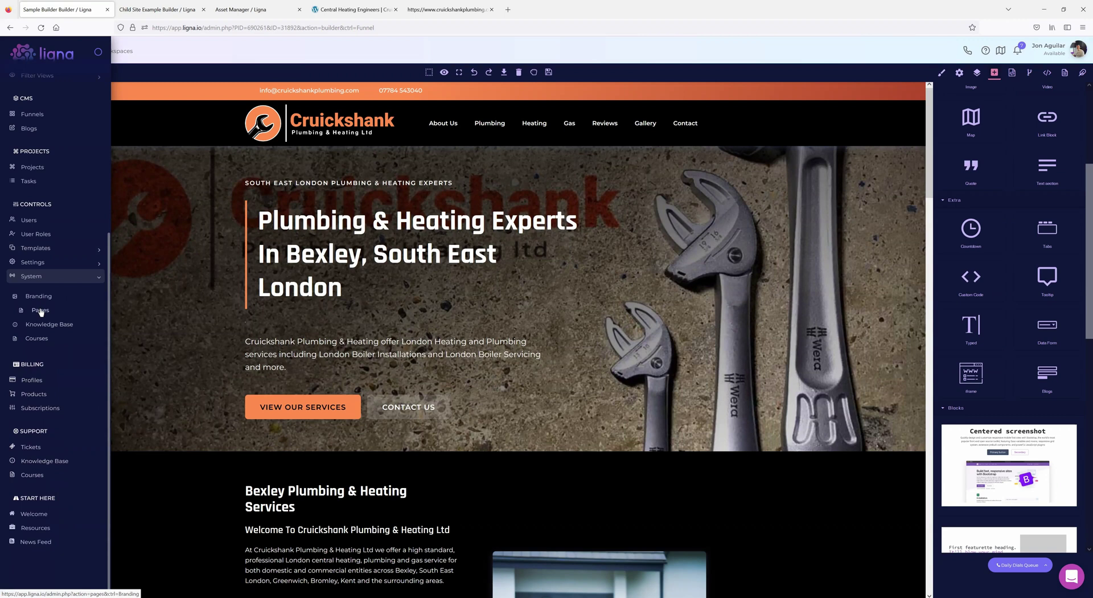
left_click(39, 261)
left_click(41, 323)
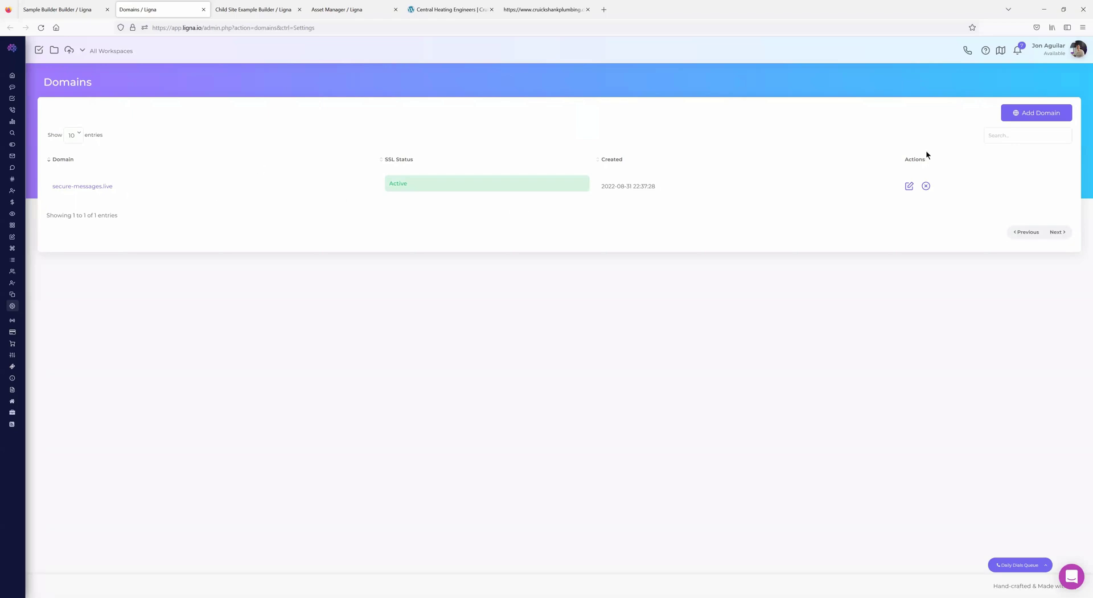
left_click(1035, 111)
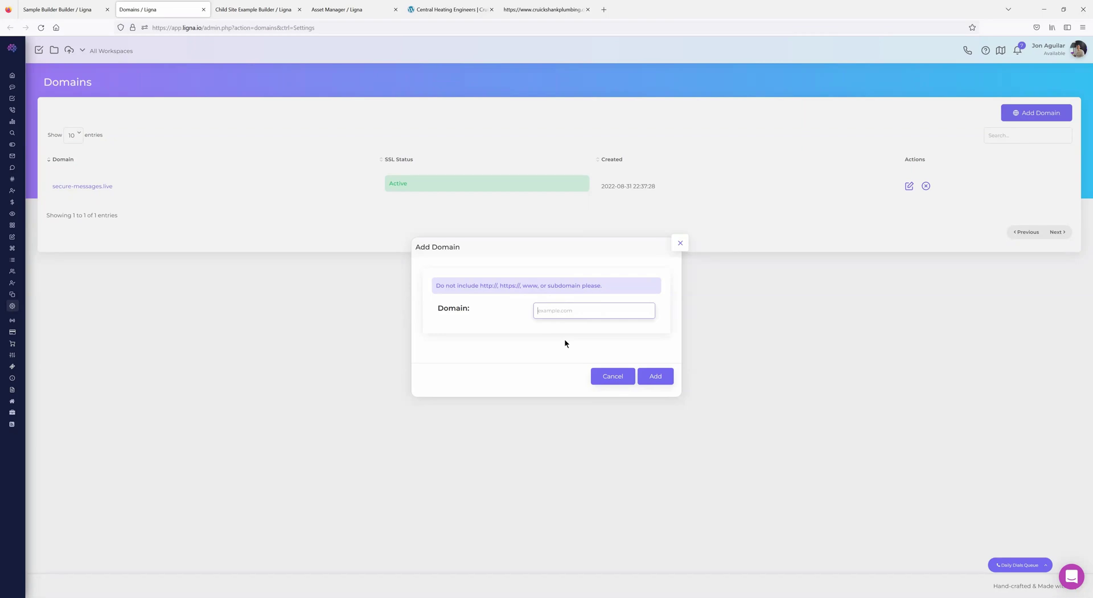
left_click(680, 244)
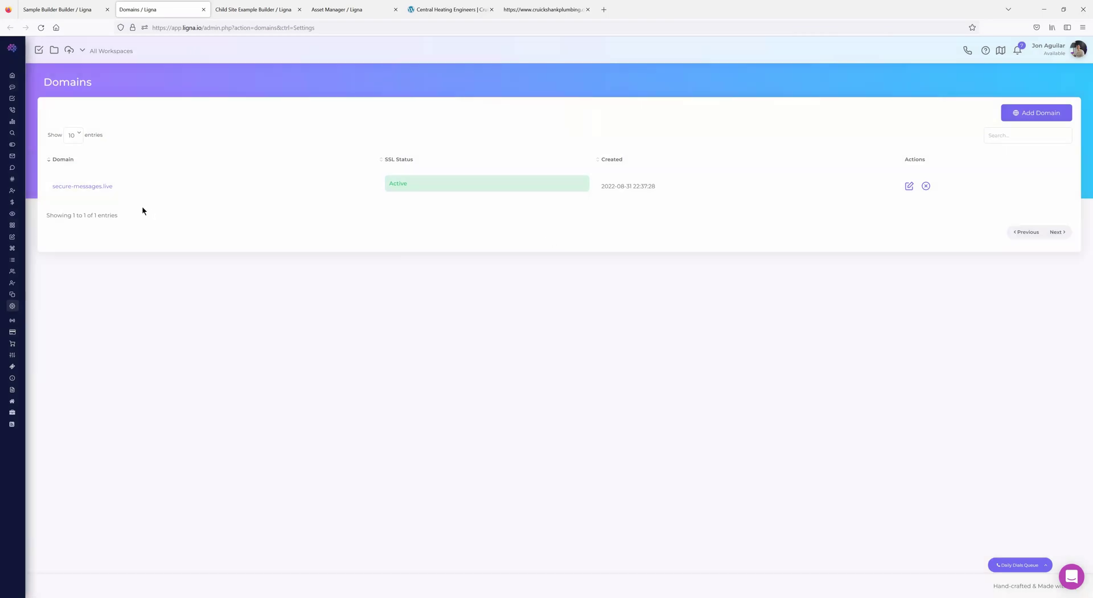
left_click(98, 191)
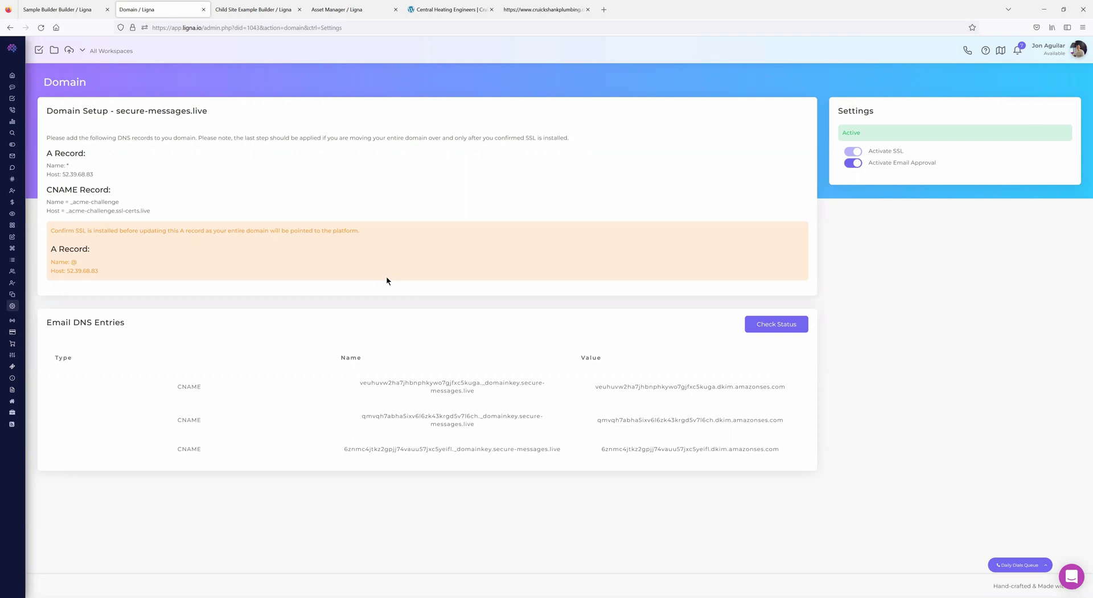
- From the builder's Pages panel, open the Test page's funnel Settings and its Branding section
left_click(60, 16)
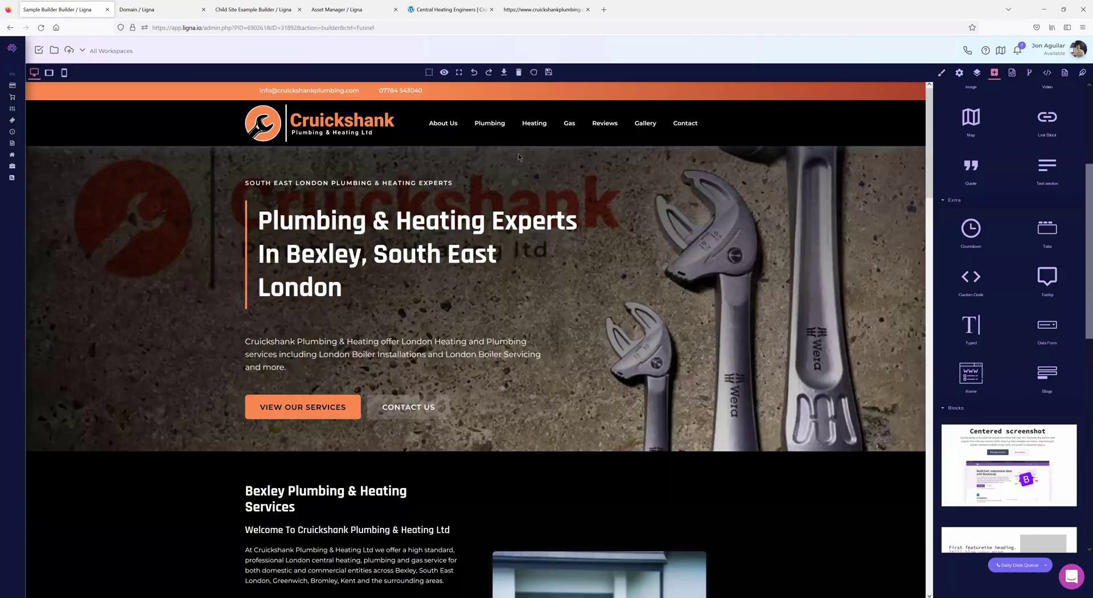
left_click(1064, 72)
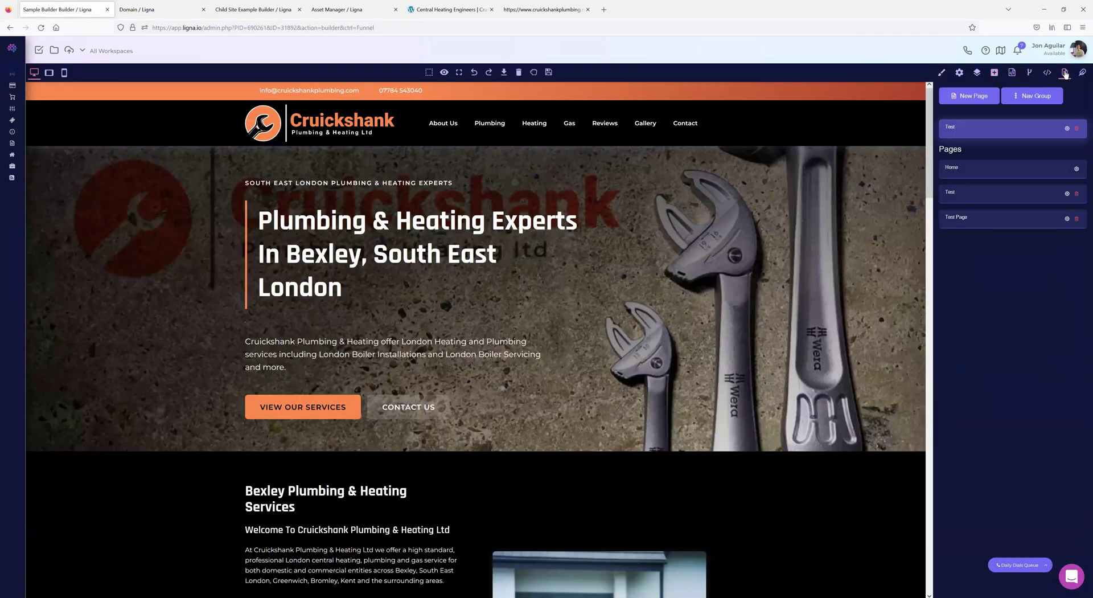
left_click(1067, 129)
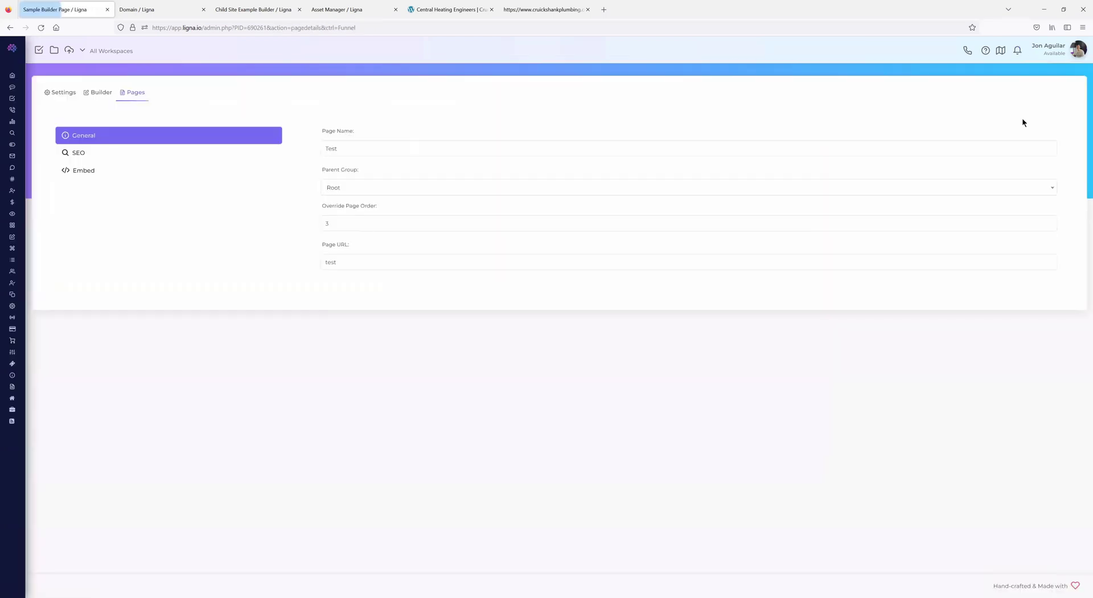
left_click(64, 93)
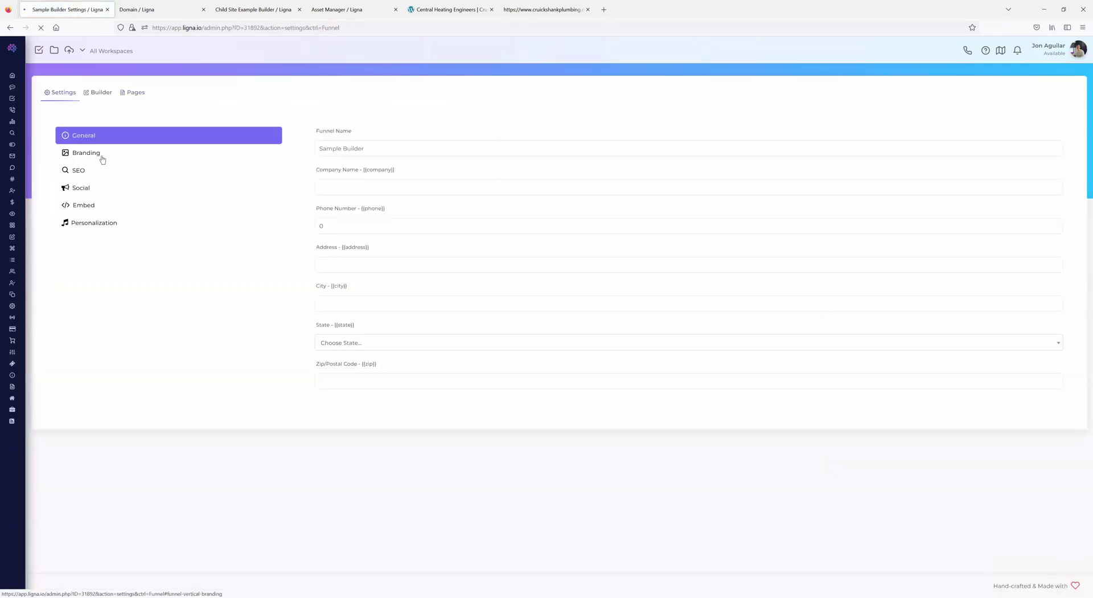
left_click(100, 153)
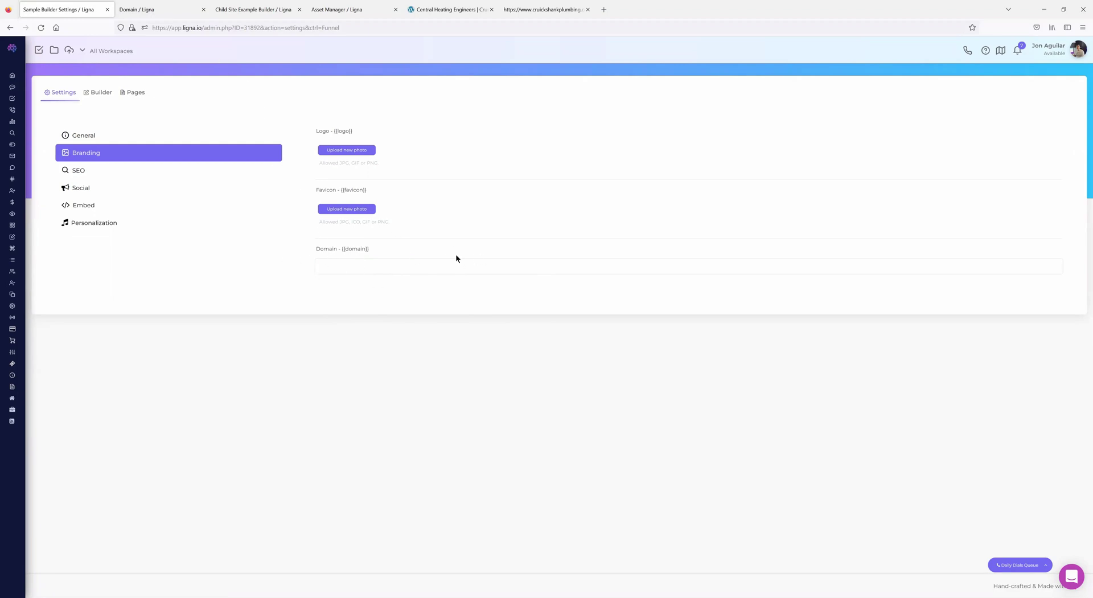
- Switch back to the secure-messages.live Domain tab and select, then clear, its A record lines
left_click(158, 15)
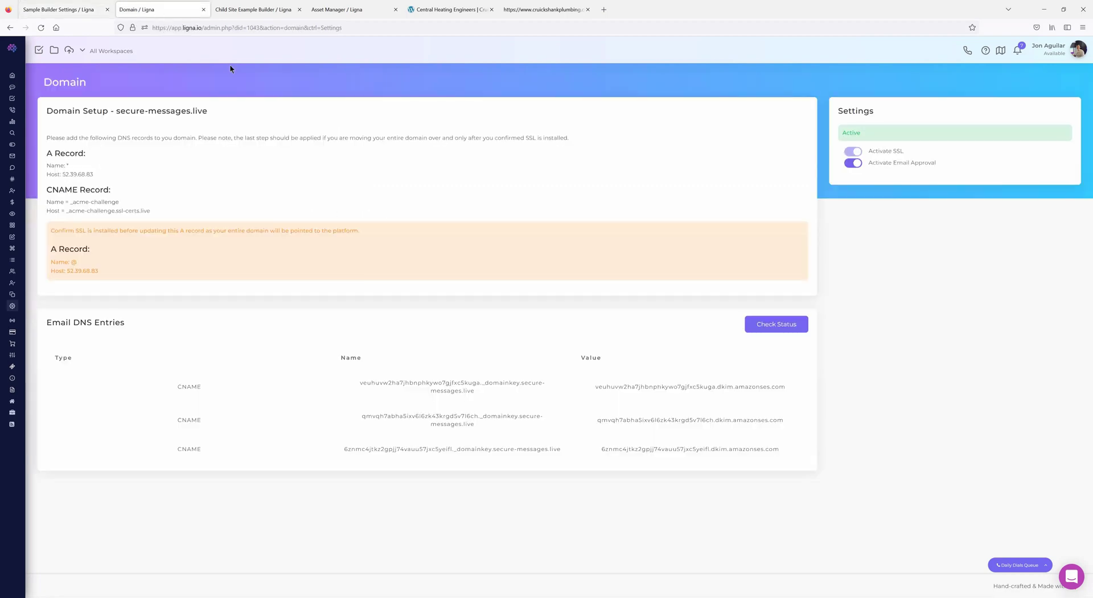
left_click_drag(57, 167, 47, 158)
left_click(102, 180)
mouse_move(36, 144)
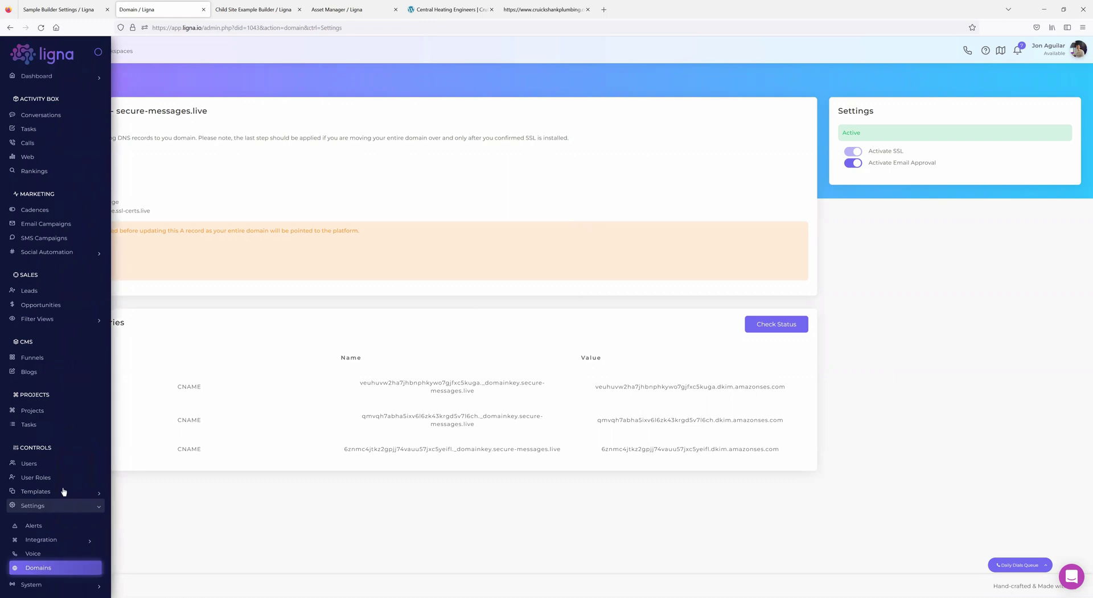
scroll(47, 515, "down", 3)
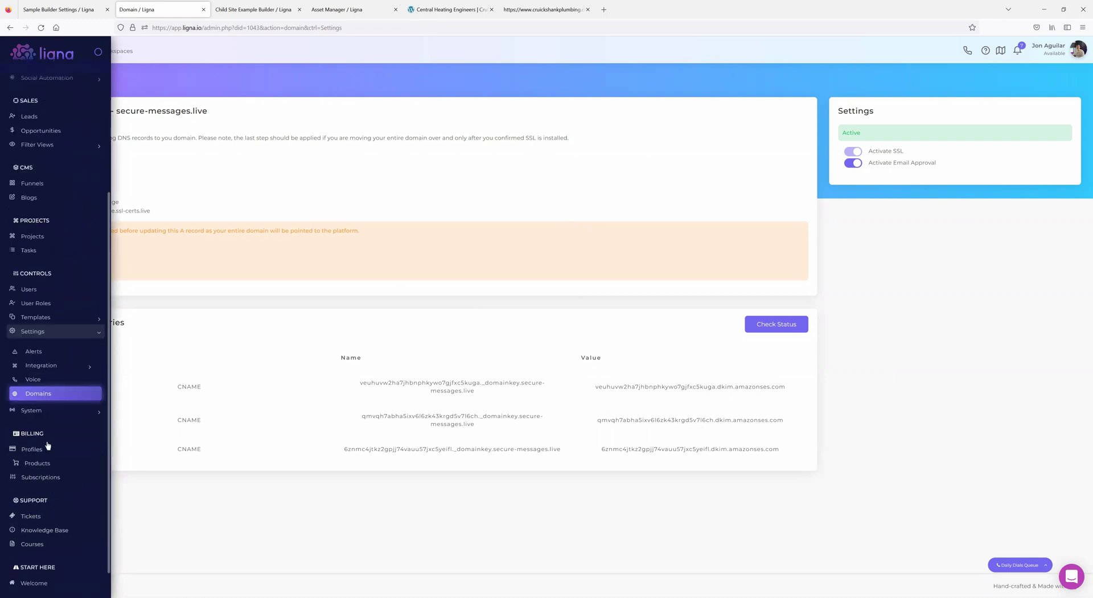
- Open the admin System > Branding settings and compare them with the funnel's branding tab
left_click(47, 411)
left_click(44, 367)
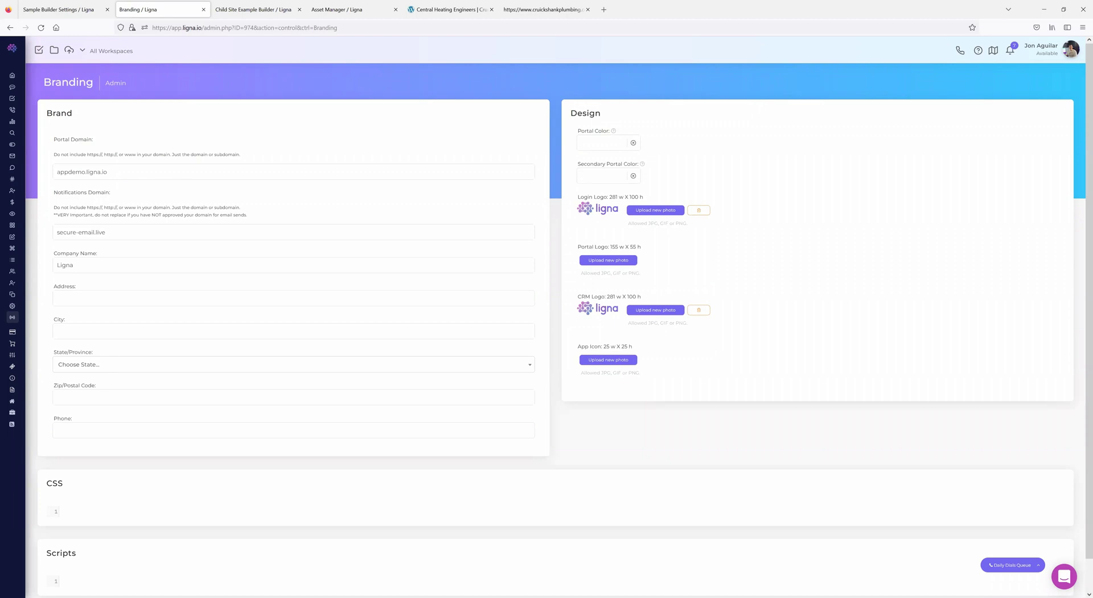
left_click(79, 11)
left_click(151, 10)
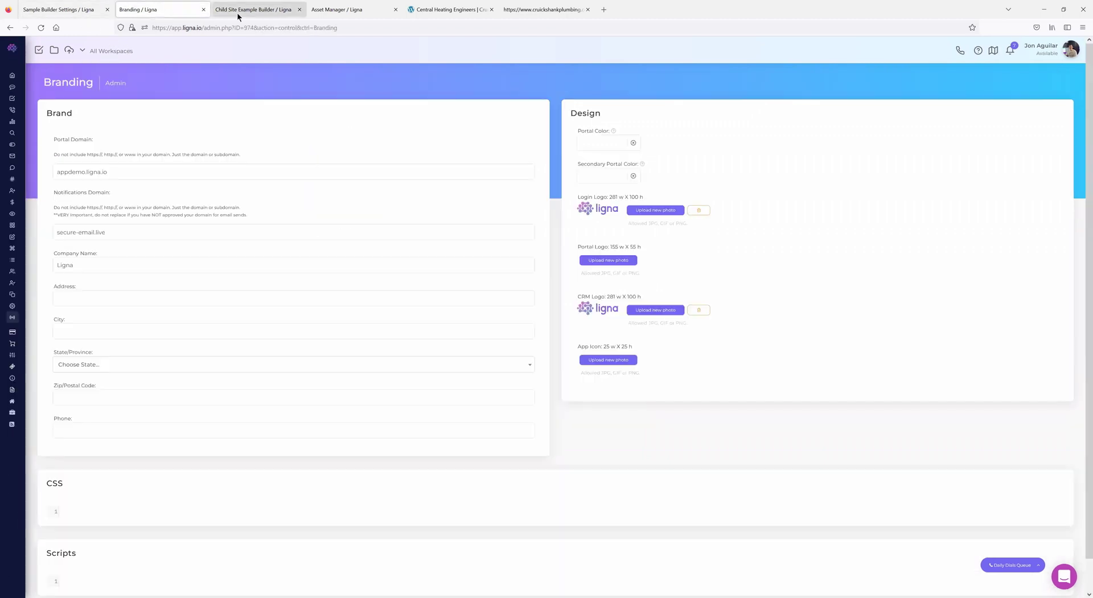
- Reopen secure-messages.live's setup via Settings > Voice and then Settings > Domains
mouse_move(40, 391)
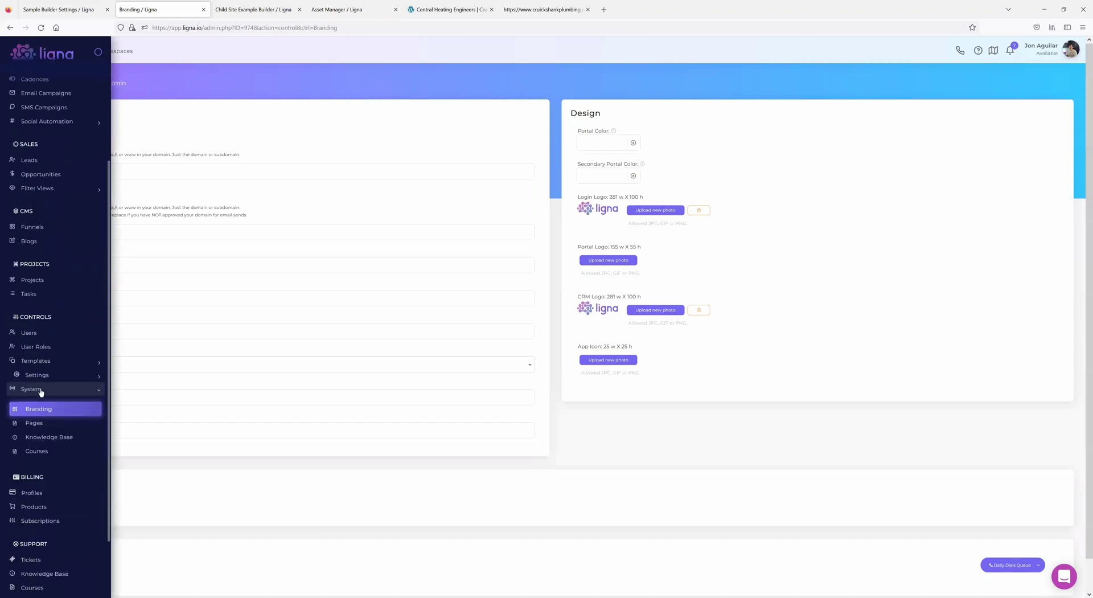
left_click(46, 375)
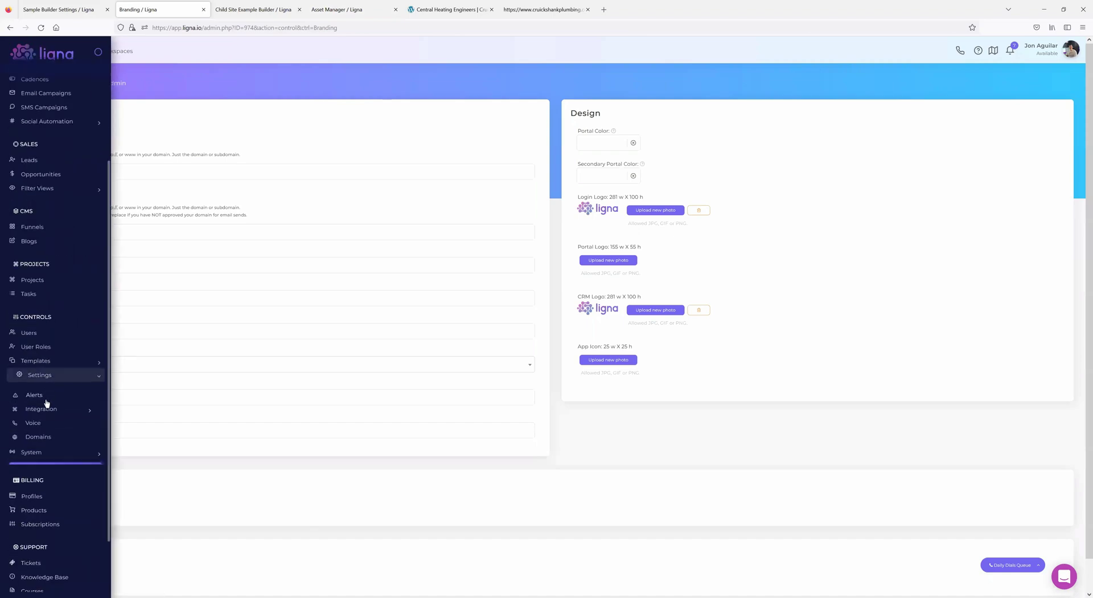
left_click(40, 424)
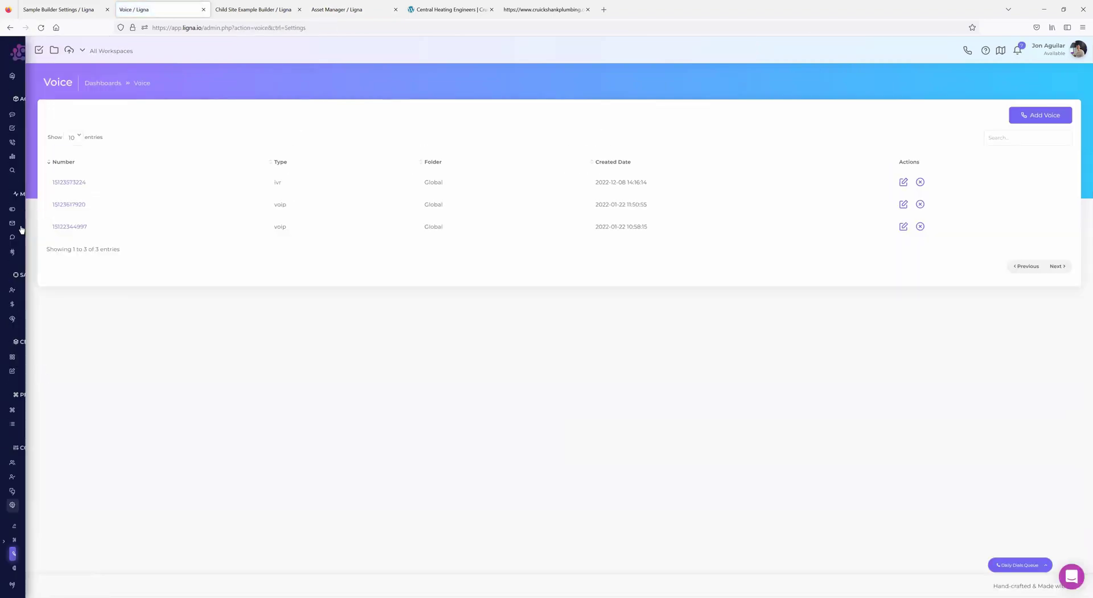
left_click(40, 568)
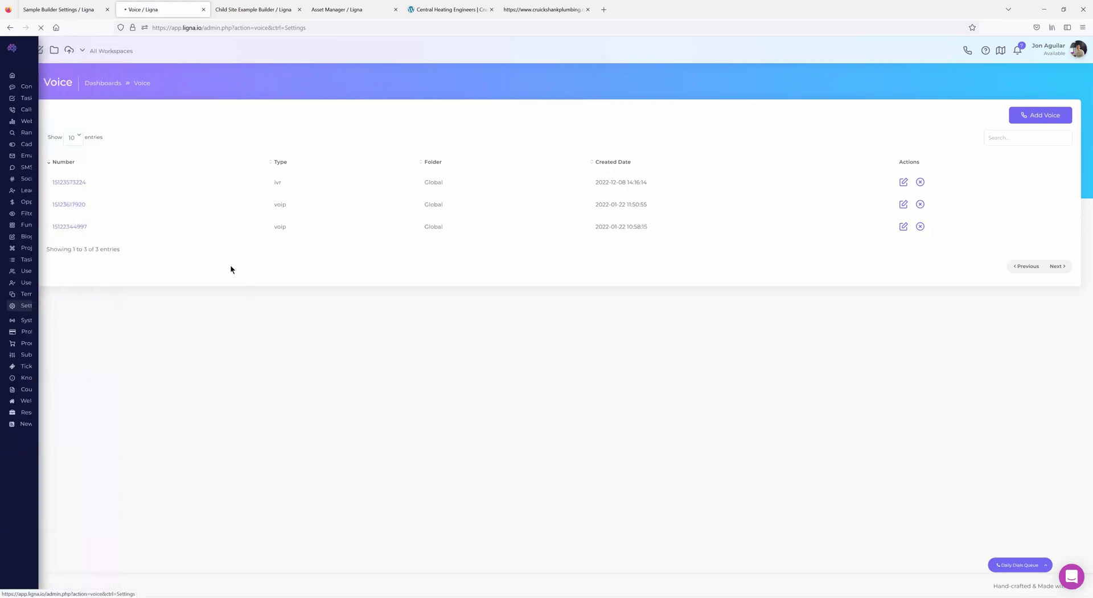
left_click(81, 184)
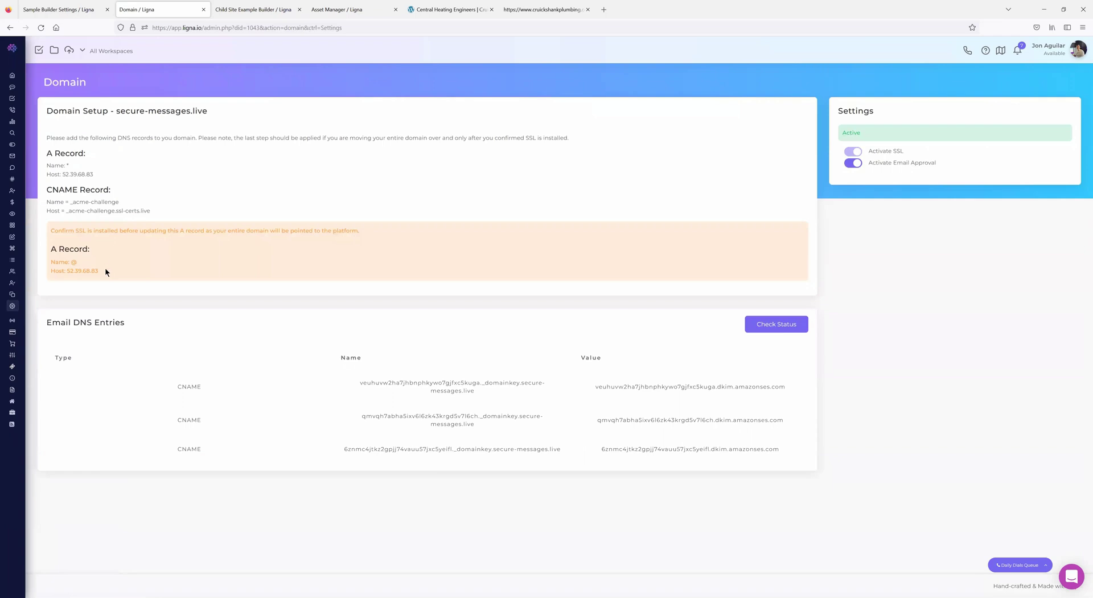
left_click_drag(70, 250, 100, 271)
left_click(95, 260)
double_click(74, 262)
left_click_drag(51, 152, 73, 202)
left_click_drag(52, 152, 96, 174)
left_click(115, 167)
mouse_move(88, 278)
scroll(71, 316, "down", 4)
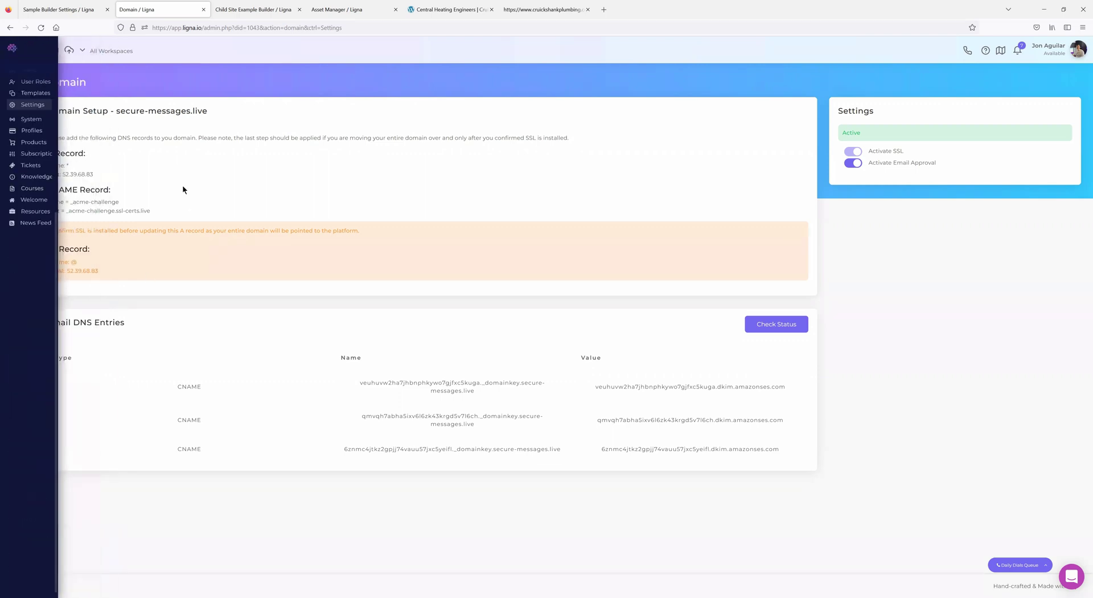
- Switch to the Sample Builder tab and open Funnels under CMS in the sidebar
left_click(55, 11)
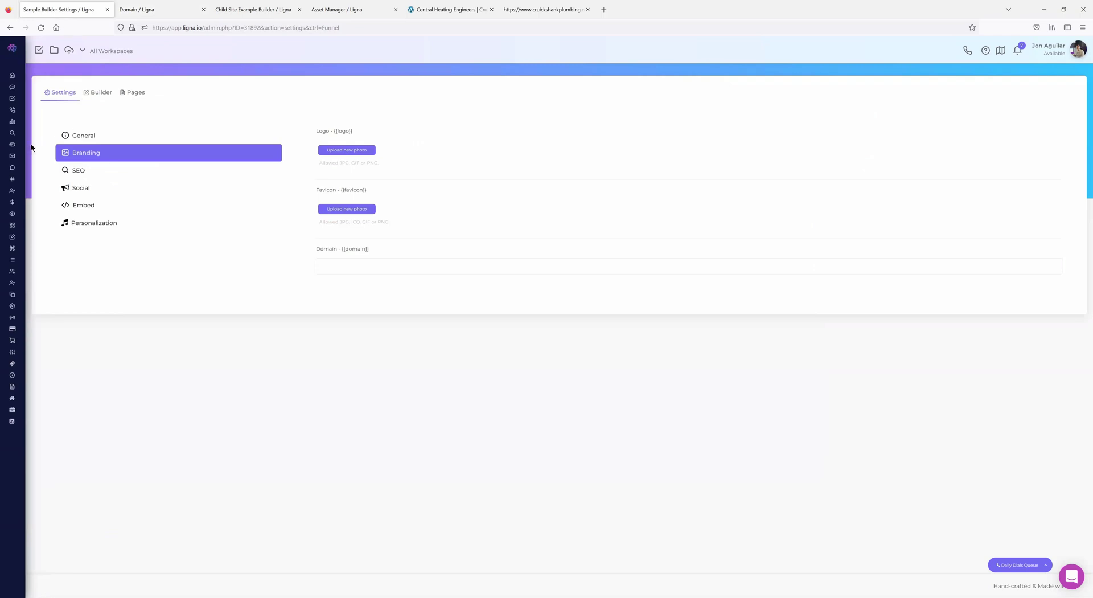
mouse_move(34, 163)
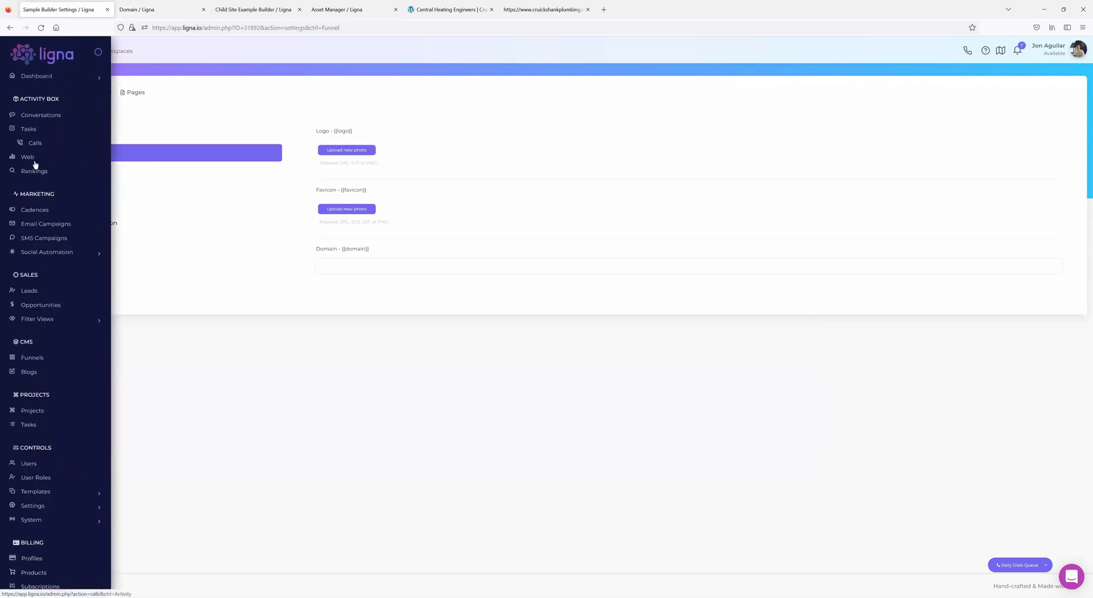
left_click(43, 362)
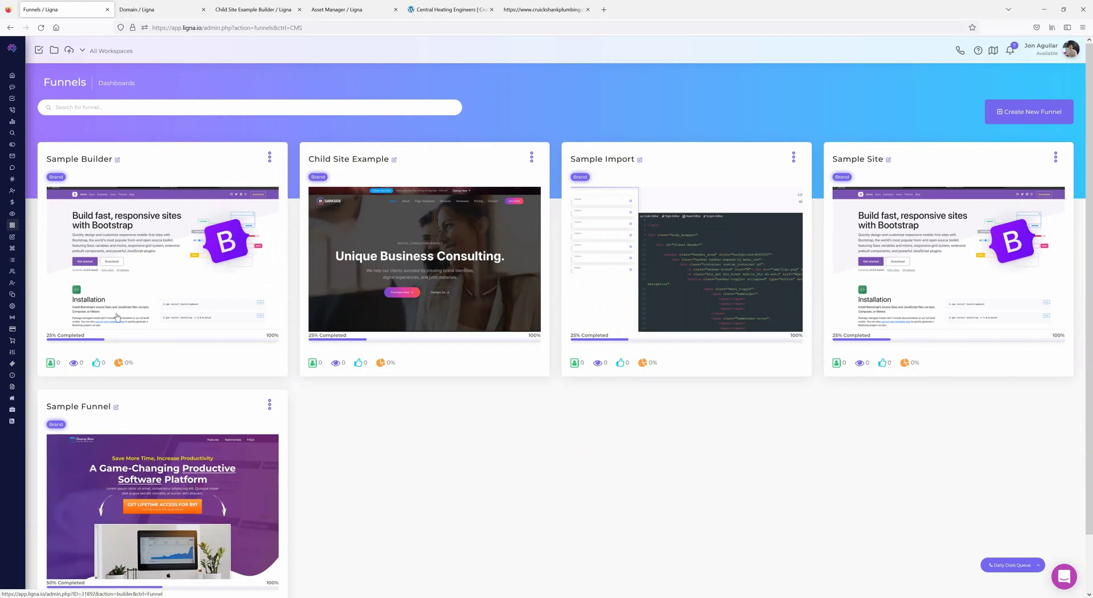
mouse_move(48, 308)
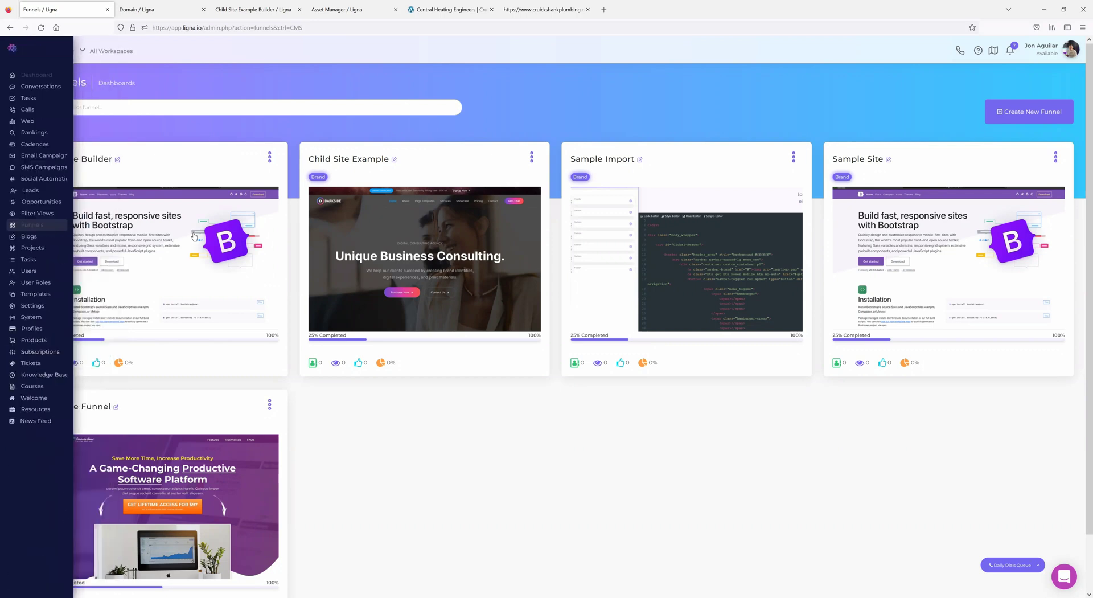
- Open Child Site Example in the builder and select the email form in its footer Newsletter column
left_click(162, 260)
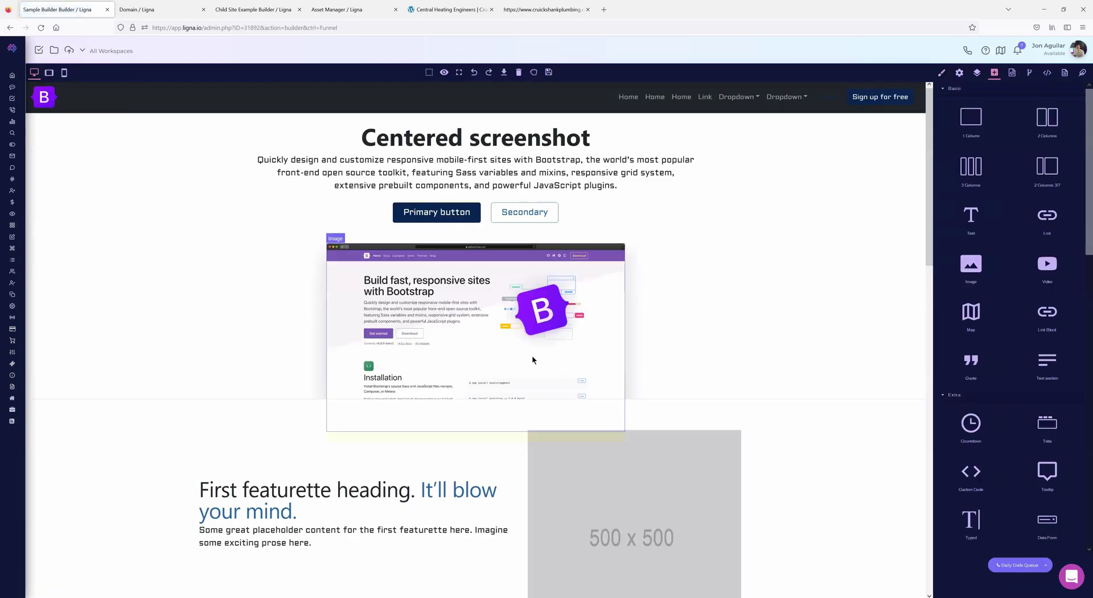
scroll(461, 356, "down", 15)
scroll(462, 356, "down", 3)
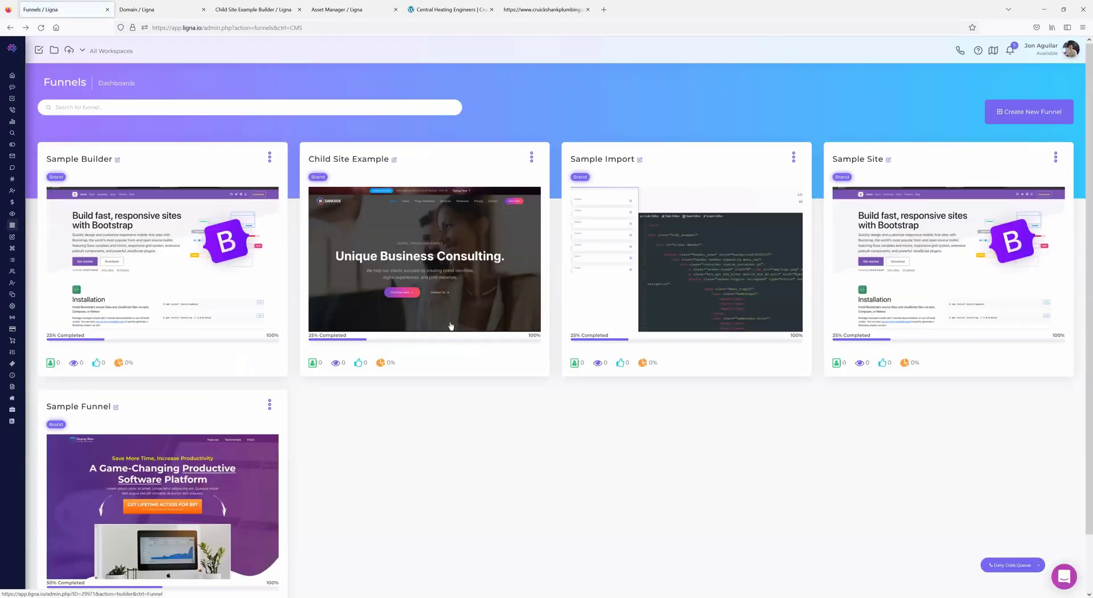
left_click(415, 267)
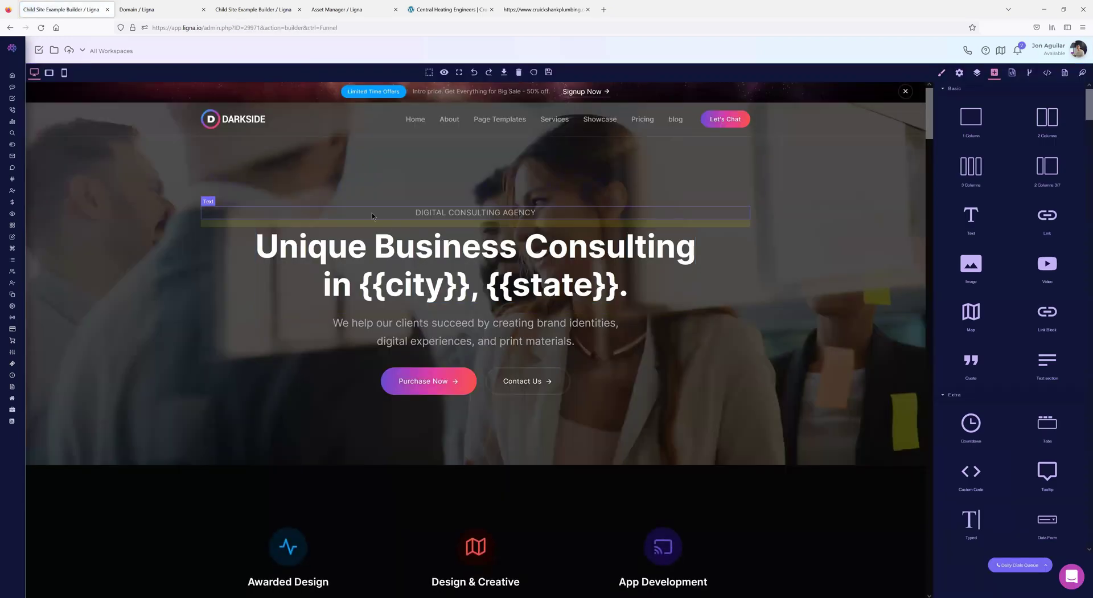
scroll(619, 427, "down", 15)
scroll(604, 442, "down", 20)
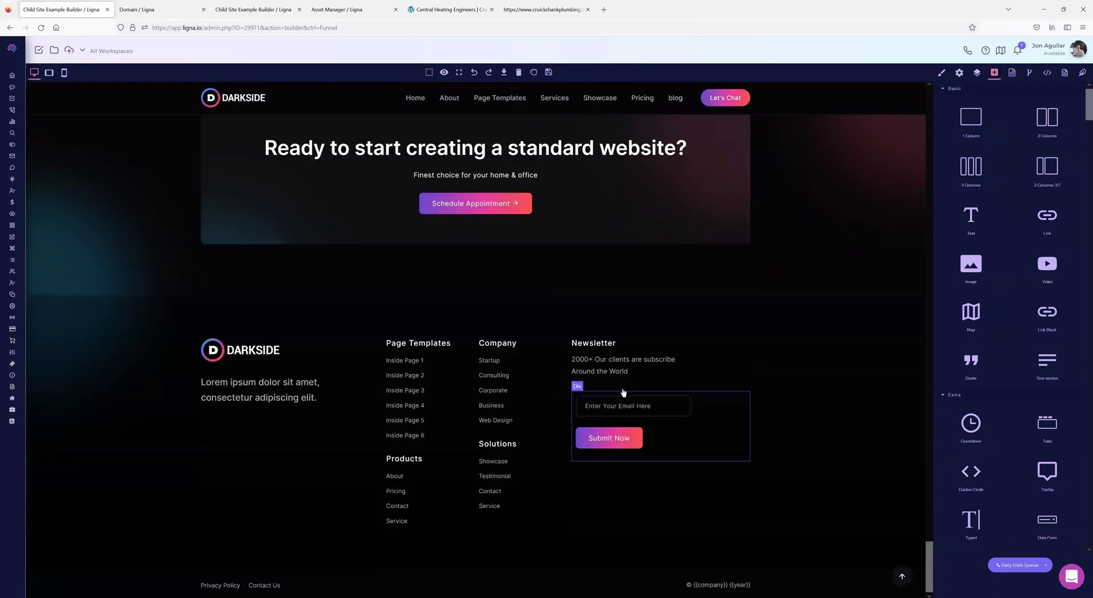
left_click(572, 347)
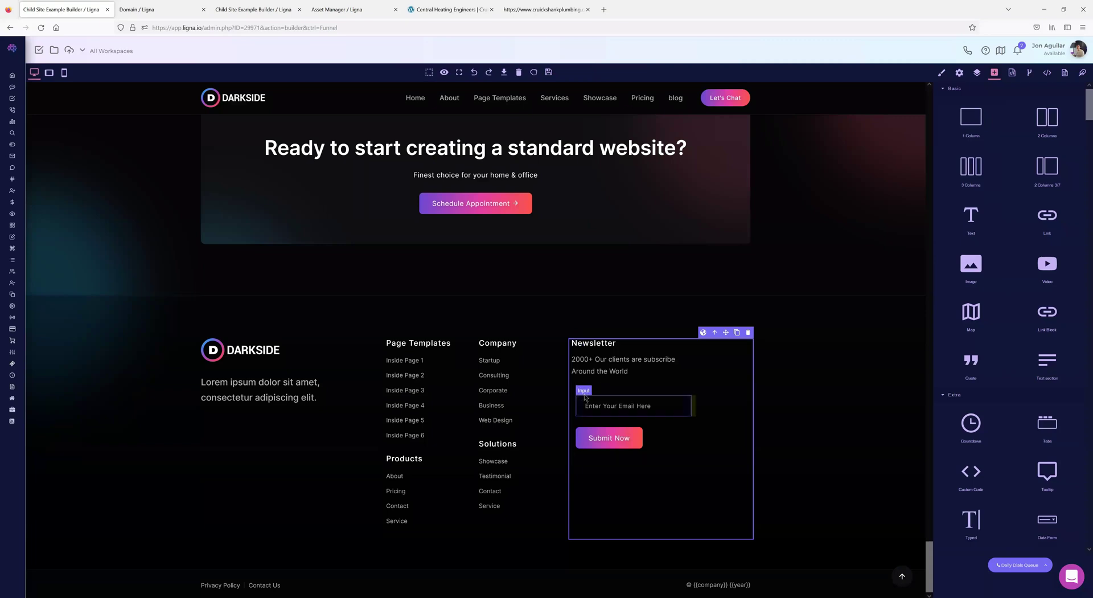
left_click(723, 398)
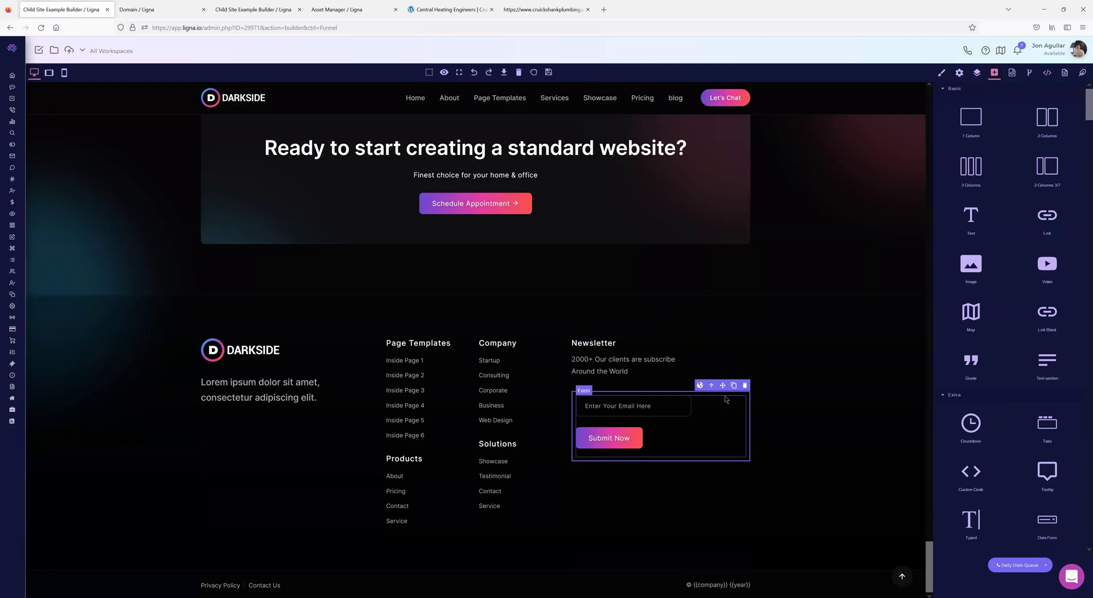
scroll(1023, 345, "down", 3)
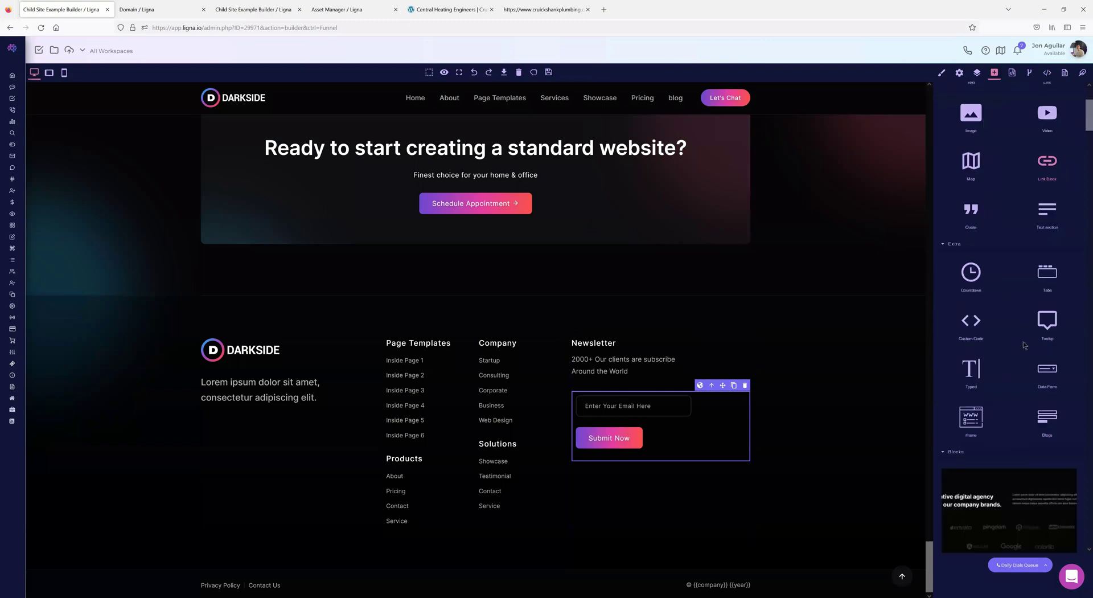
- Replace the Newsletter column's email signup form with a Data Form block set to Meeting Page Form
left_click_drag(645, 470, 636, 471)
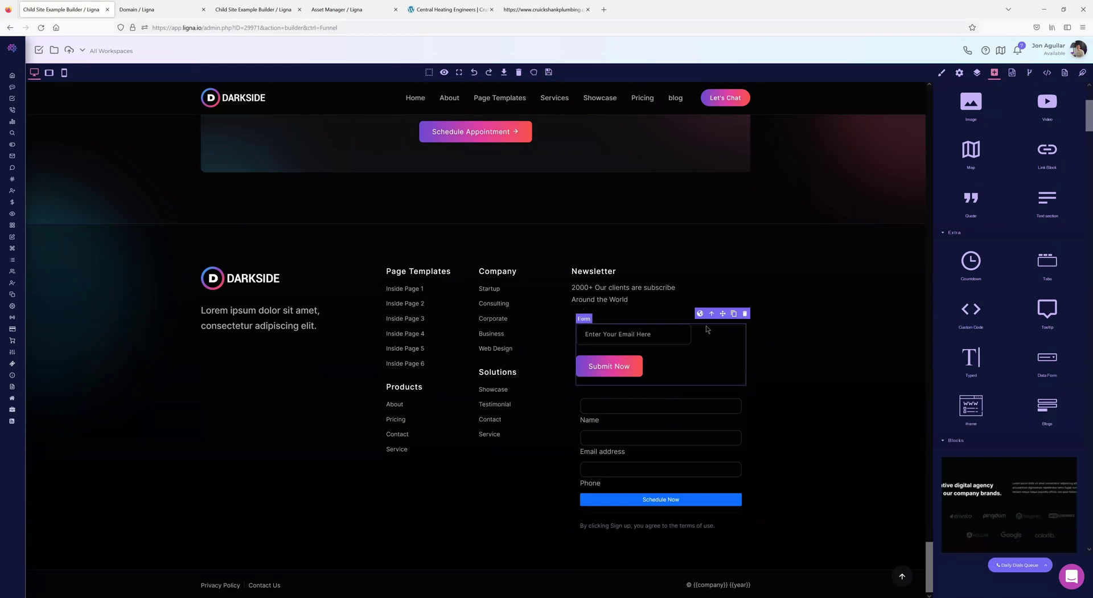
left_click(745, 313)
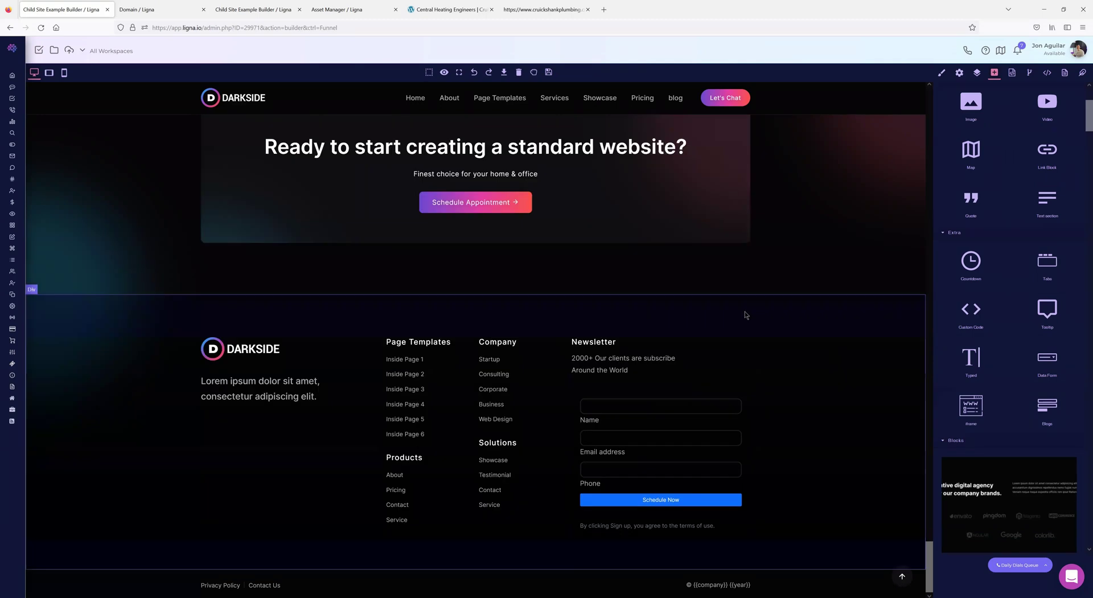
left_click(592, 393)
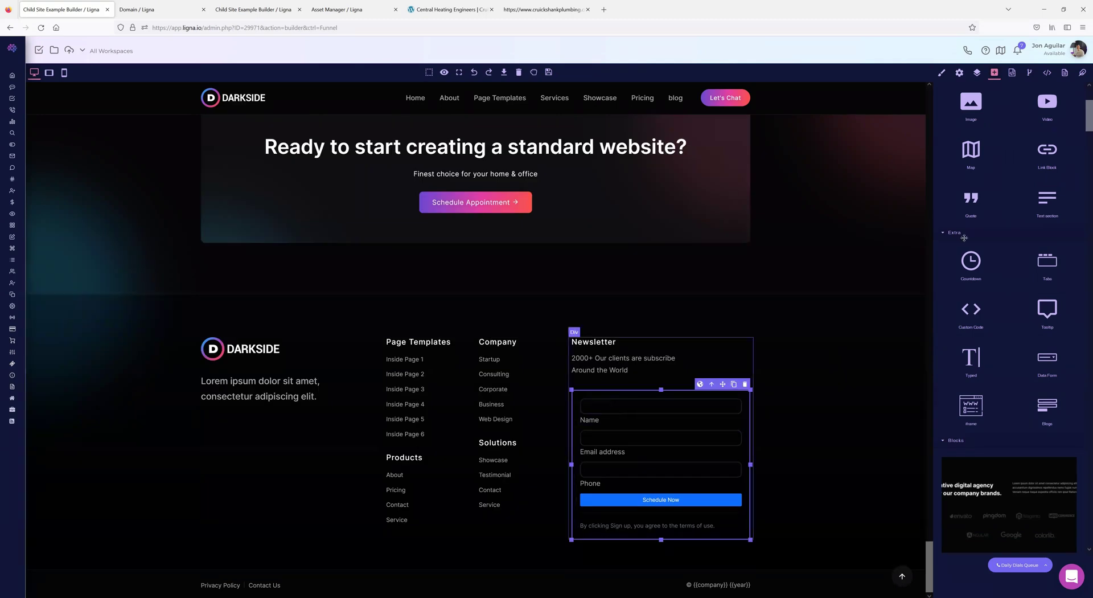
left_click(959, 73)
left_click(1015, 110)
left_click(1001, 136)
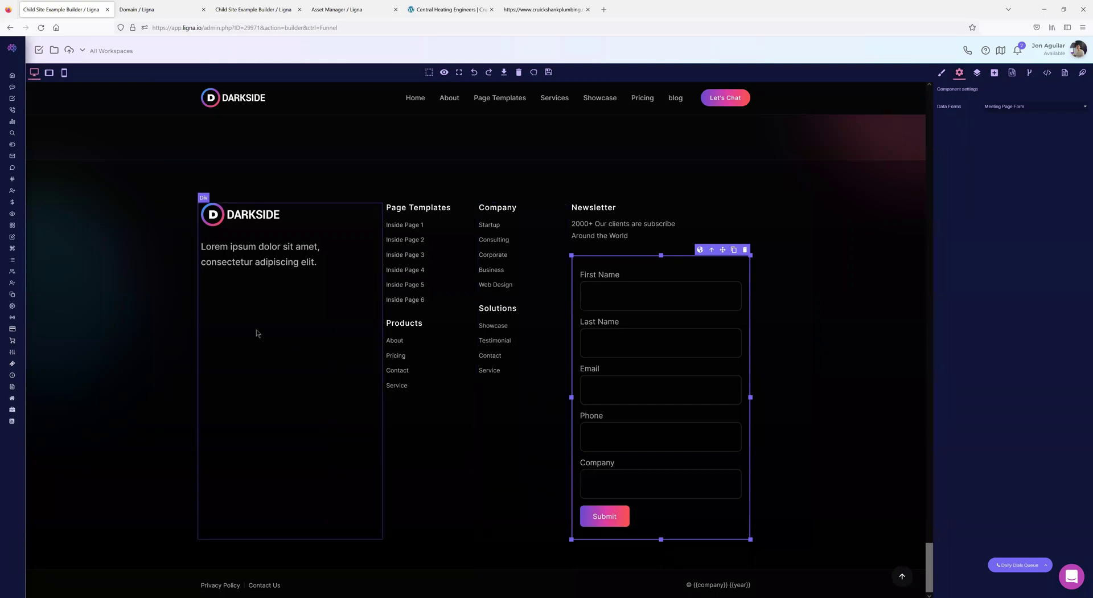
mouse_move(22, 354)
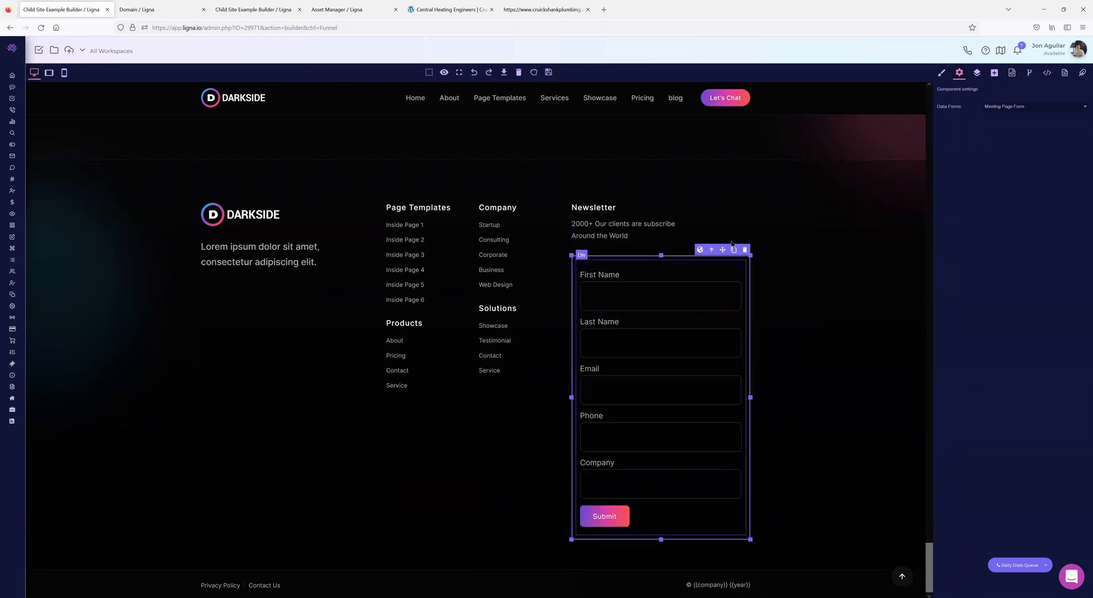
mouse_move(31, 422)
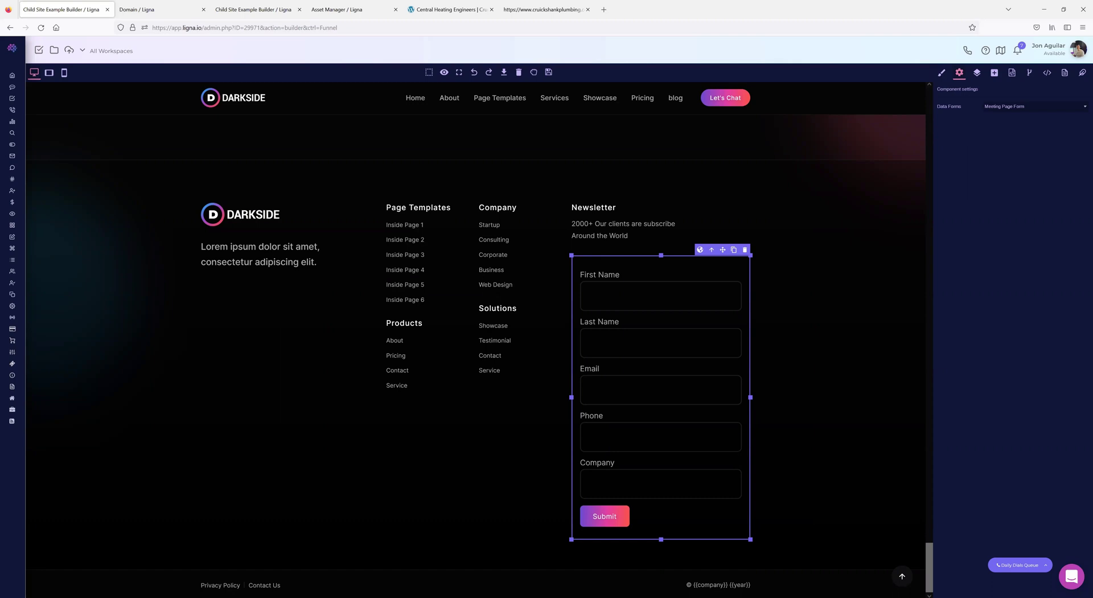
mouse_move(35, 305)
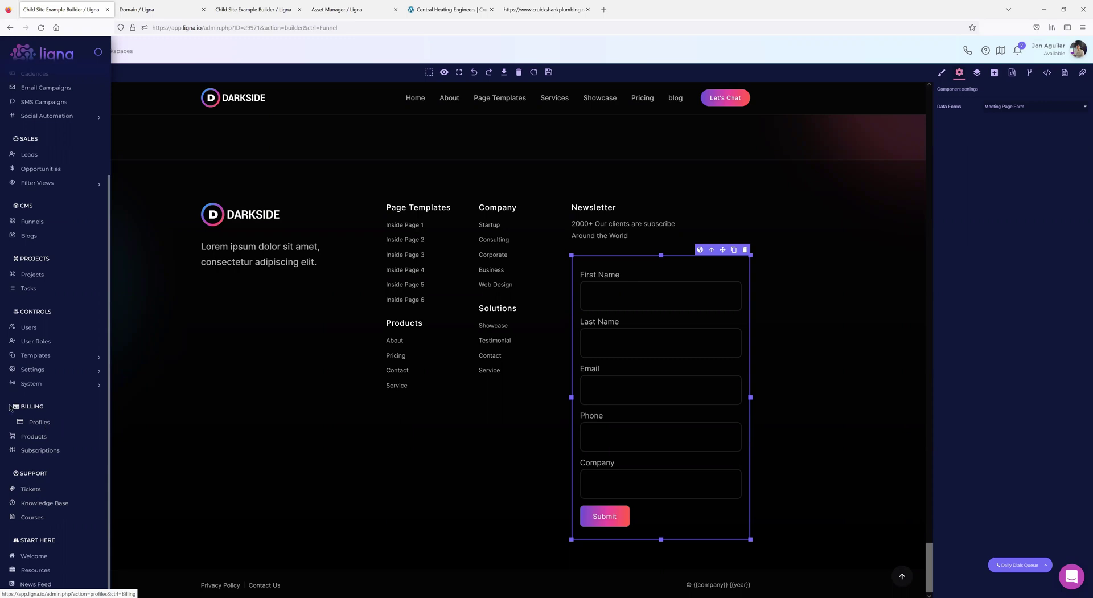
scroll(65, 396, "down", 1)
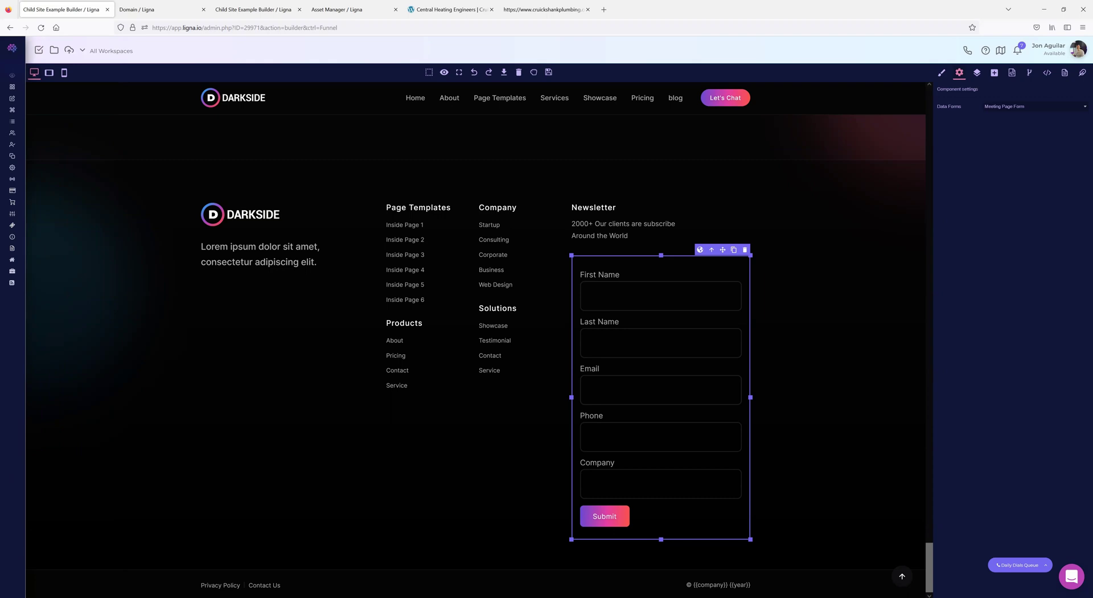
scroll(393, 350, "up", 15)
scroll(388, 345, "up", 15)
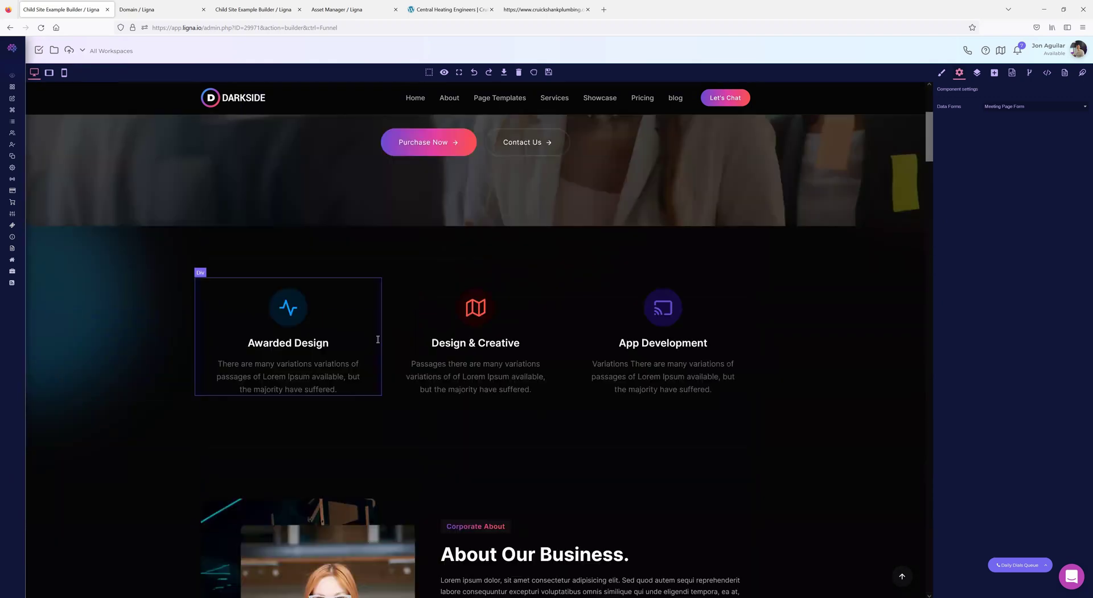
scroll(378, 340, "up", 5)
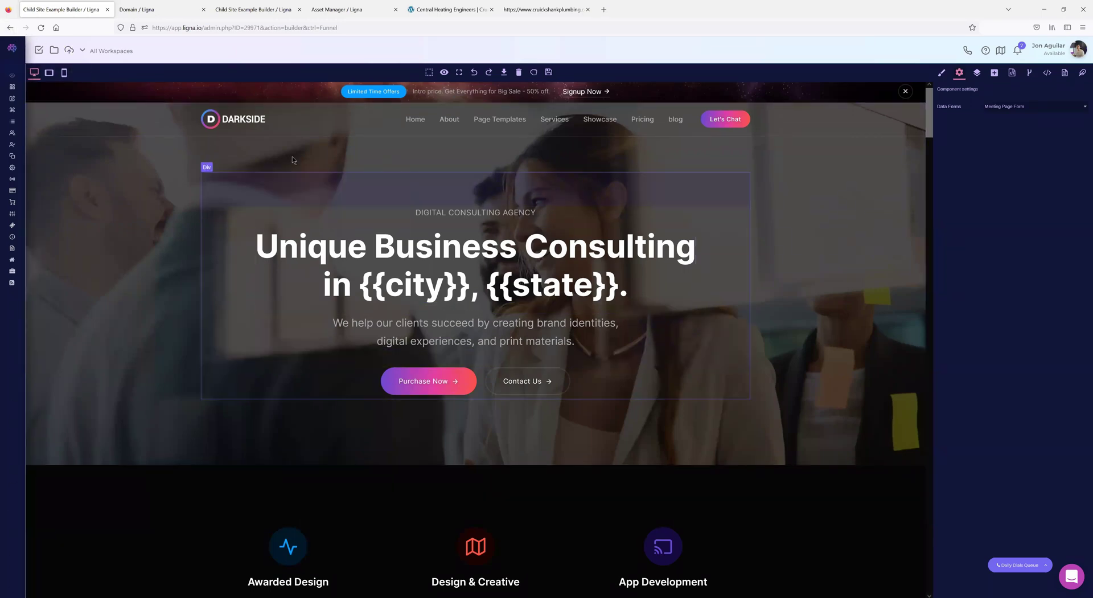
- Inspect the hero headline's style and the Layers tree, then select the headline's opening words for editing
left_click(300, 247)
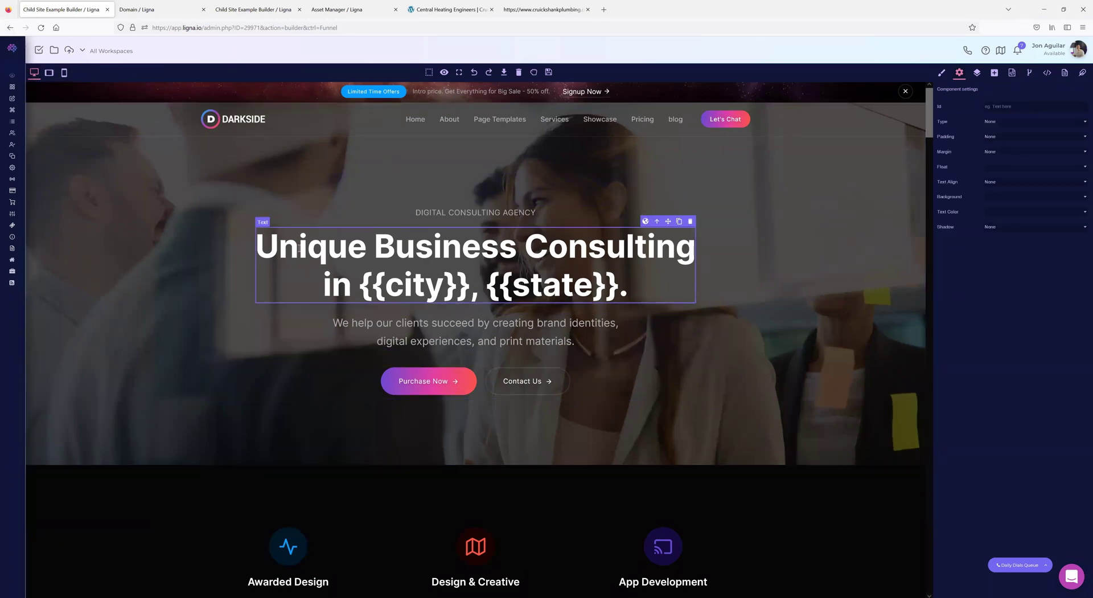
left_click(941, 72)
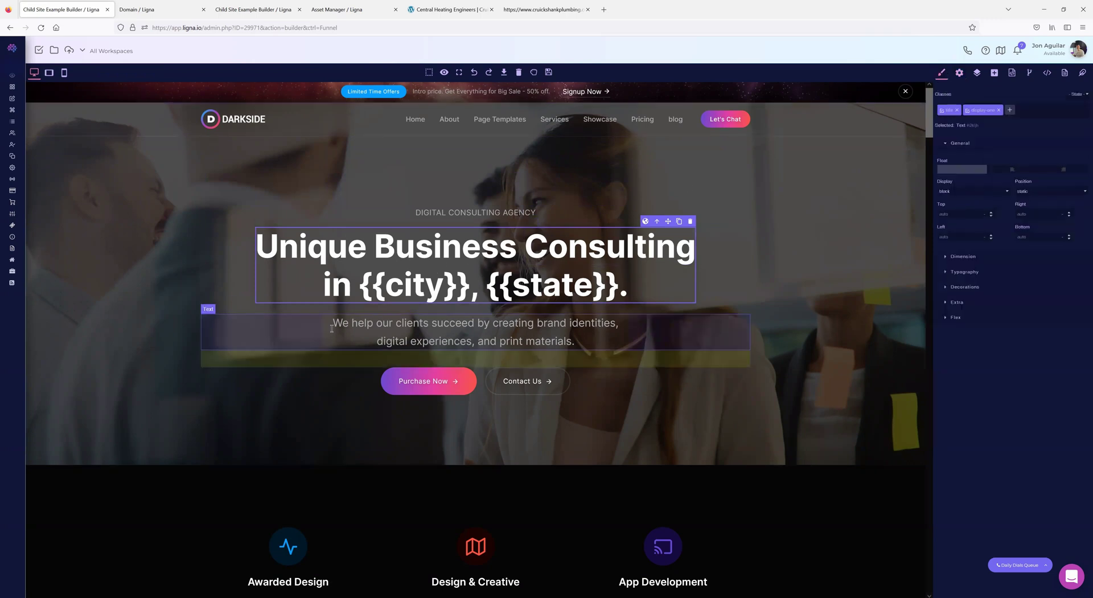
left_click(361, 328)
left_click(711, 308)
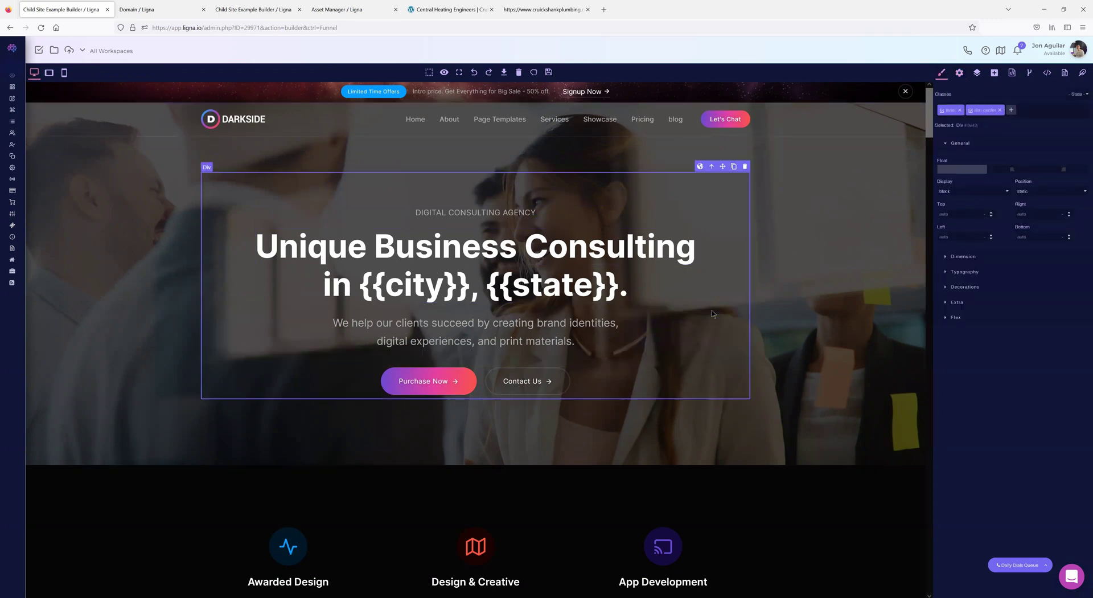
left_click(977, 72)
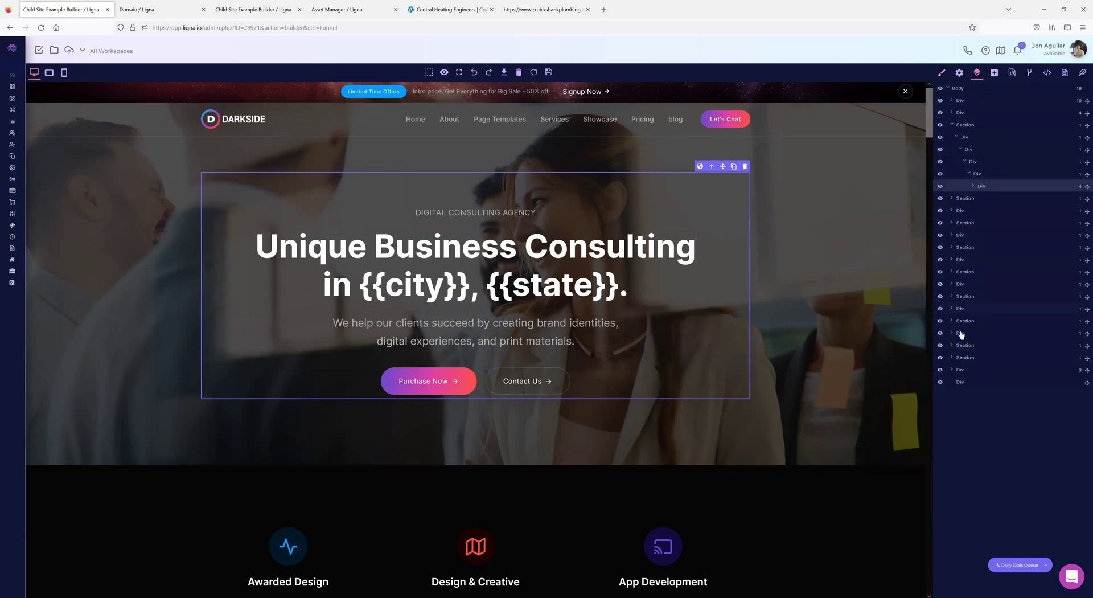
left_click(418, 251)
left_click_drag(416, 251, 328, 251)
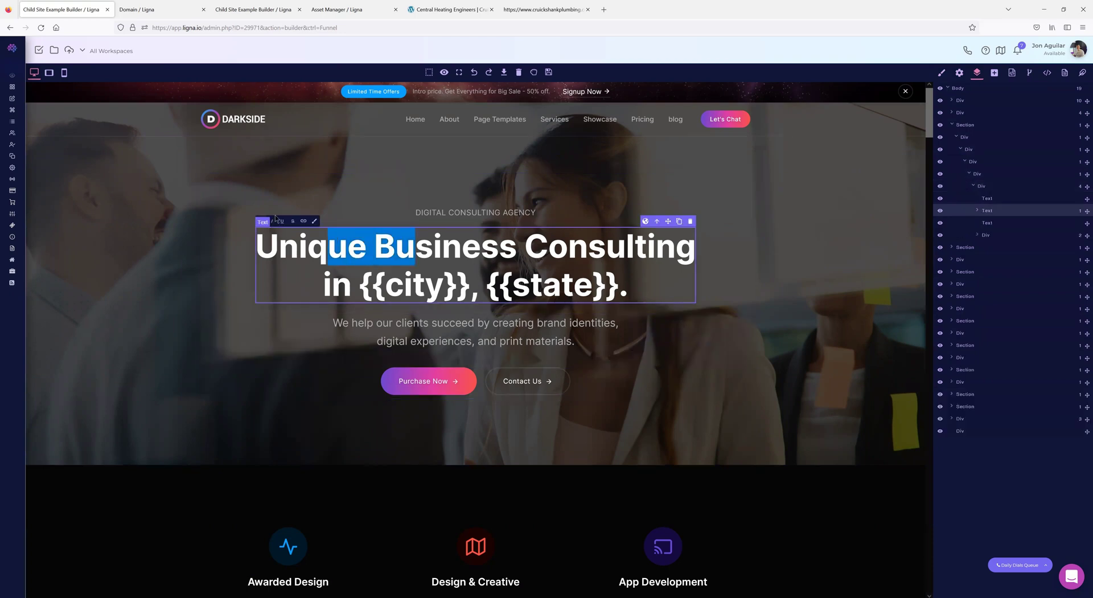
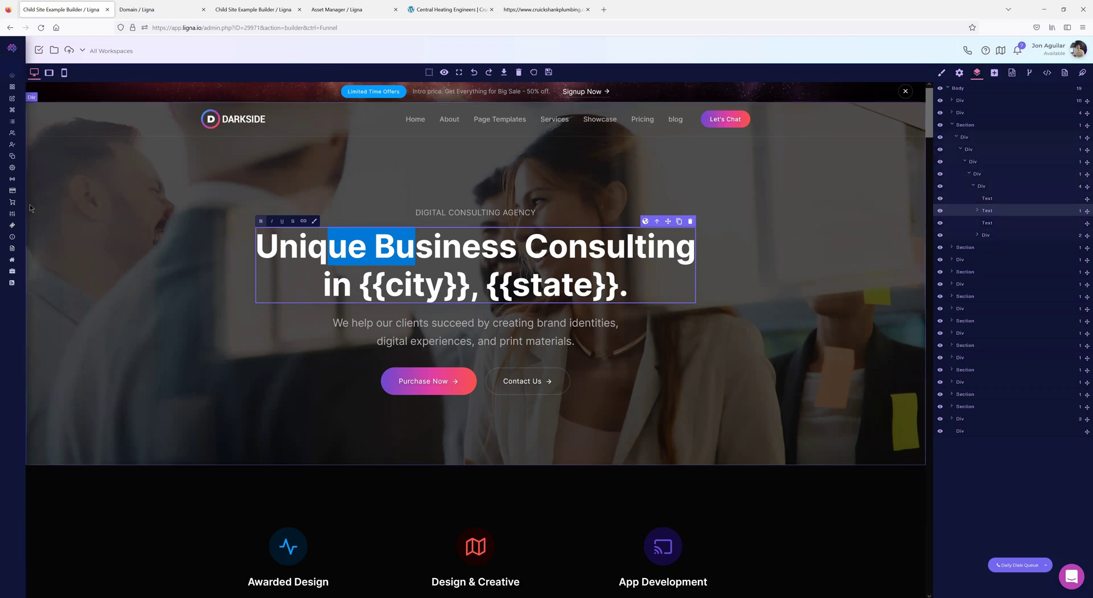
- Expand the sidebar's System section to show Branding, Pages, Knowledge Base and Courses
mouse_move(14, 250)
scroll(45, 331, "down", 1)
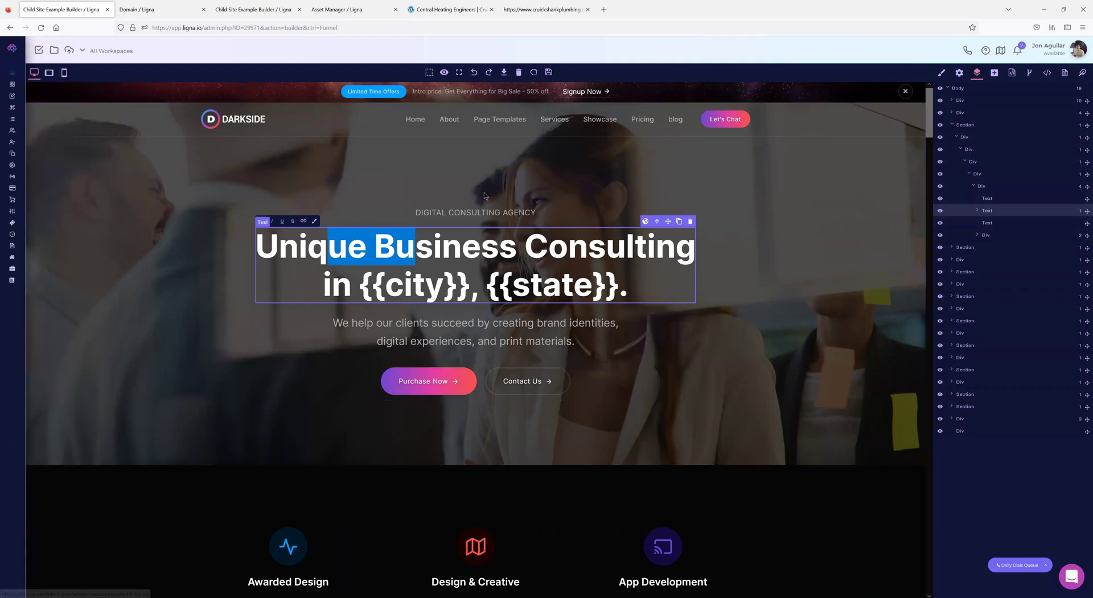
mouse_move(49, 286)
scroll(50, 387, "down", 1)
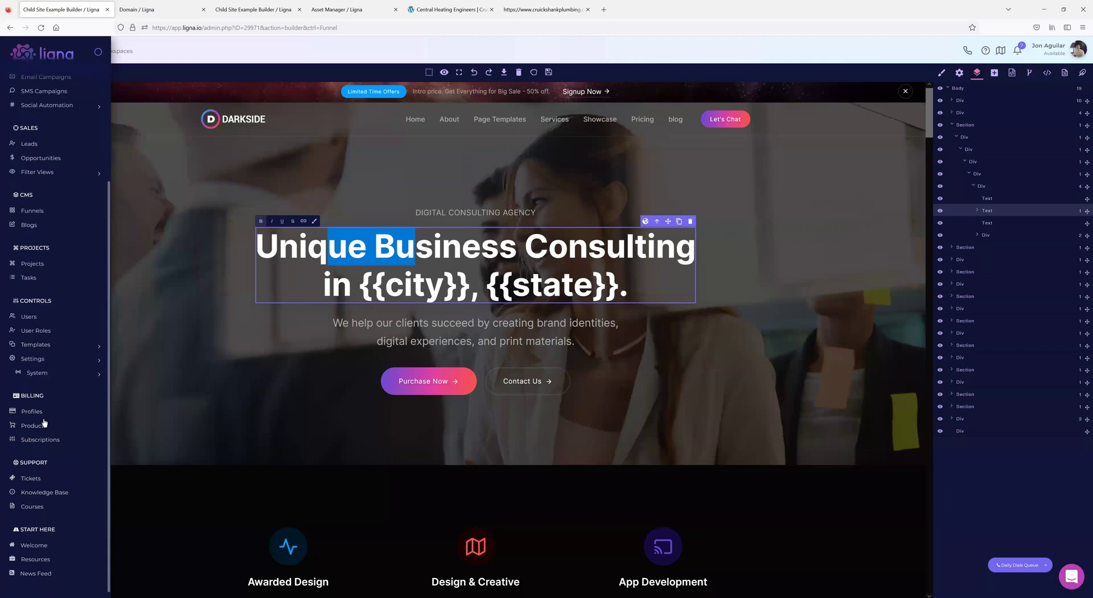
mouse_move(59, 415)
left_click(31, 372)
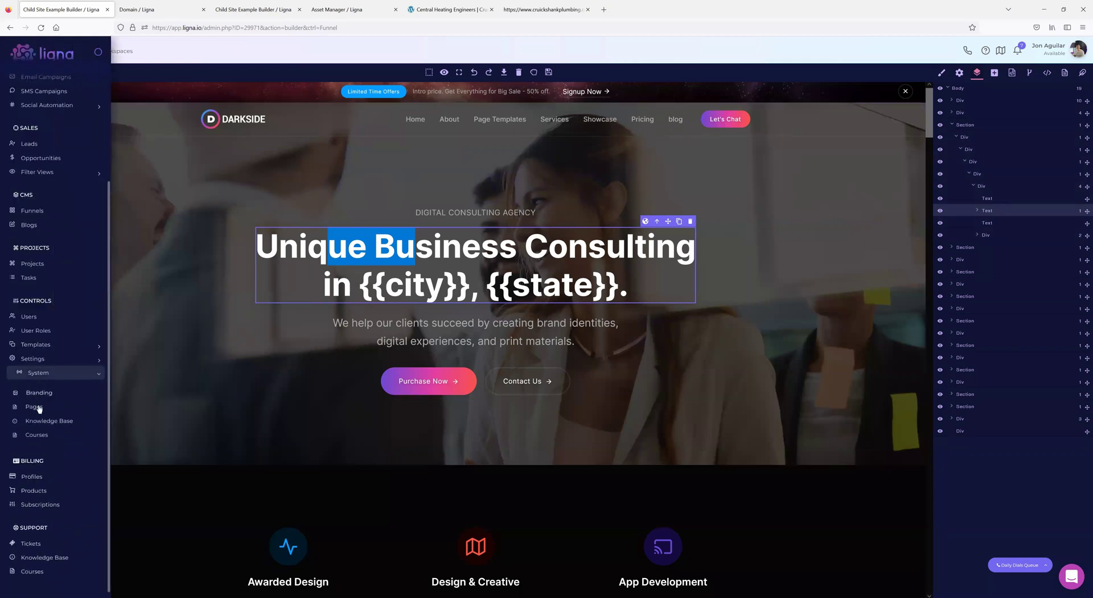
left_click(39, 407)
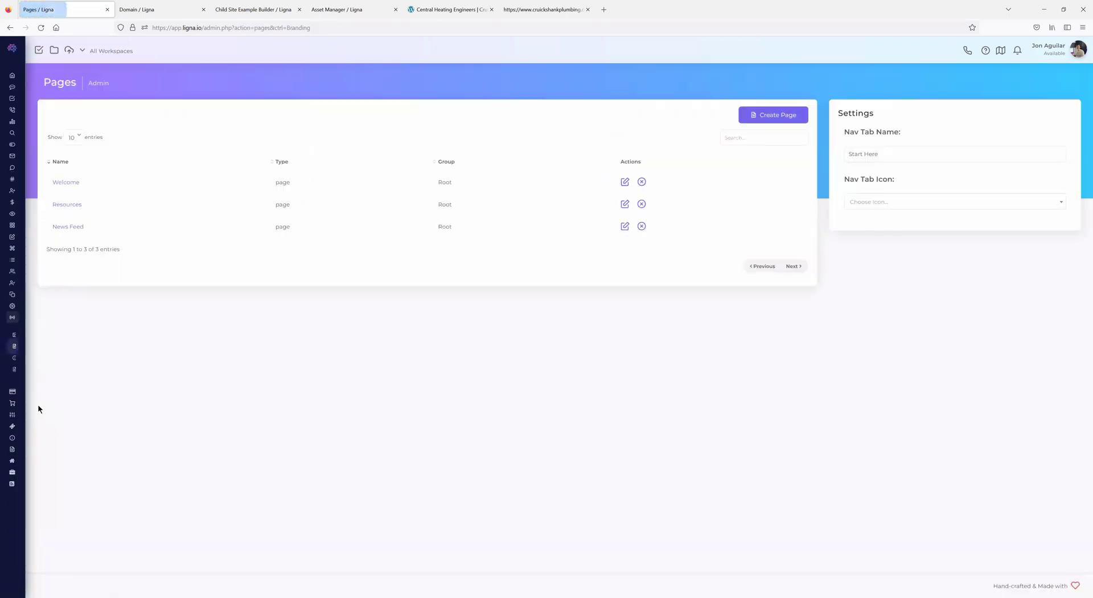
left_click(73, 205)
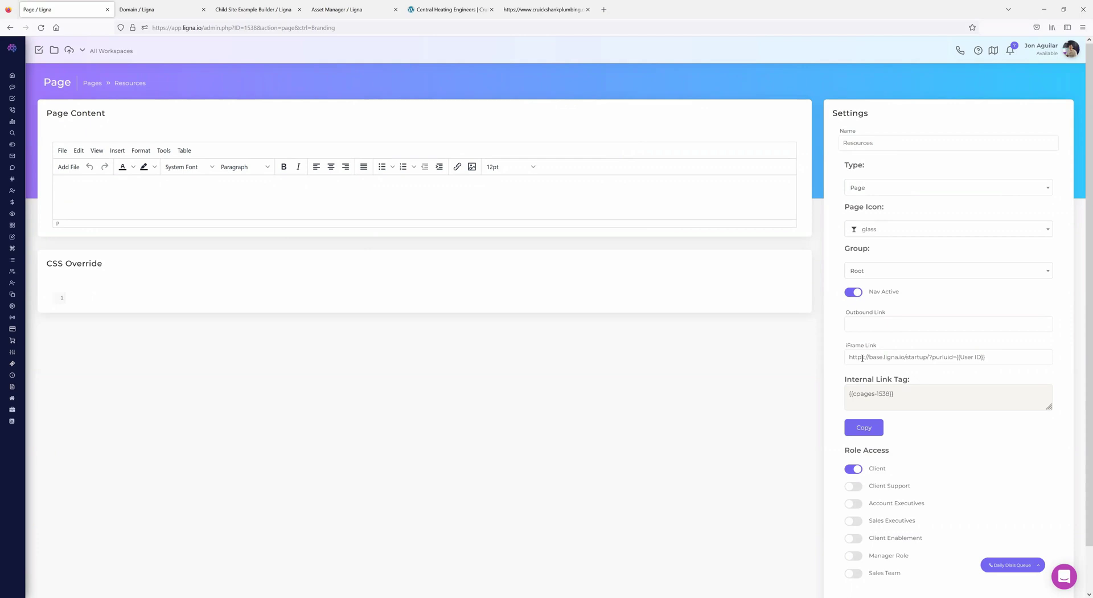
scroll(265, 374, "down", 2)
scroll(266, 374, "up", 2)
scroll(831, 399, "down", 2)
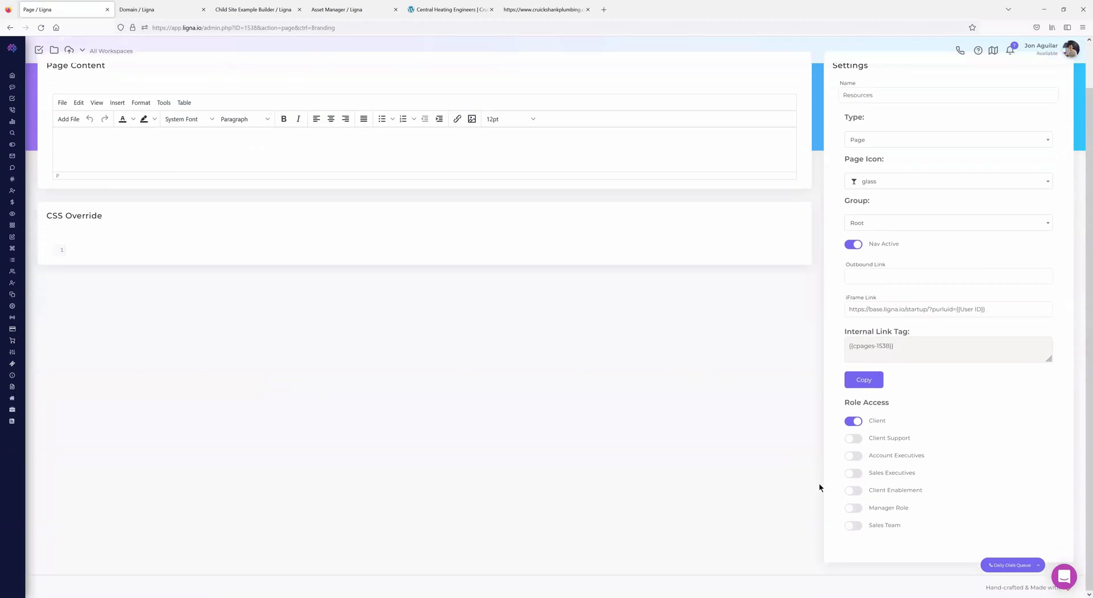
scroll(620, 424, "up", 2)
mouse_move(17, 308)
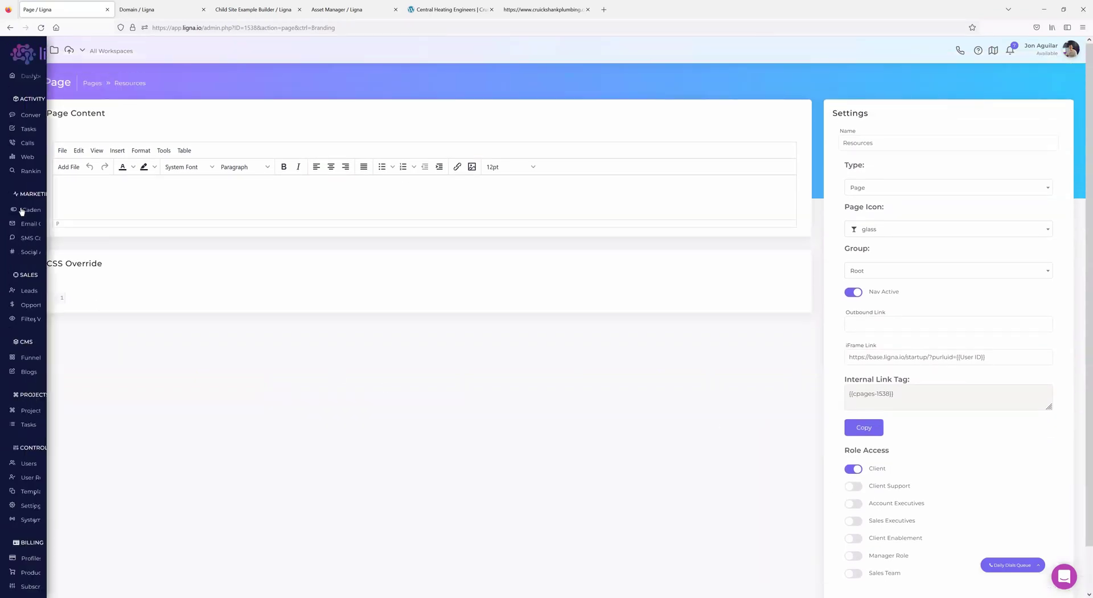
left_click(34, 361)
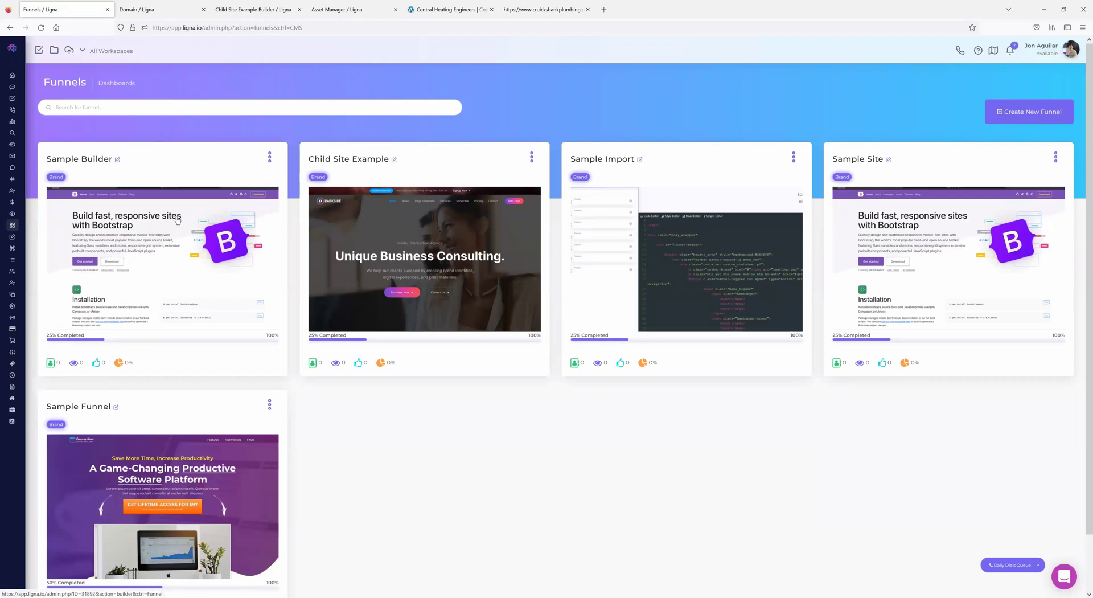
left_click(362, 244)
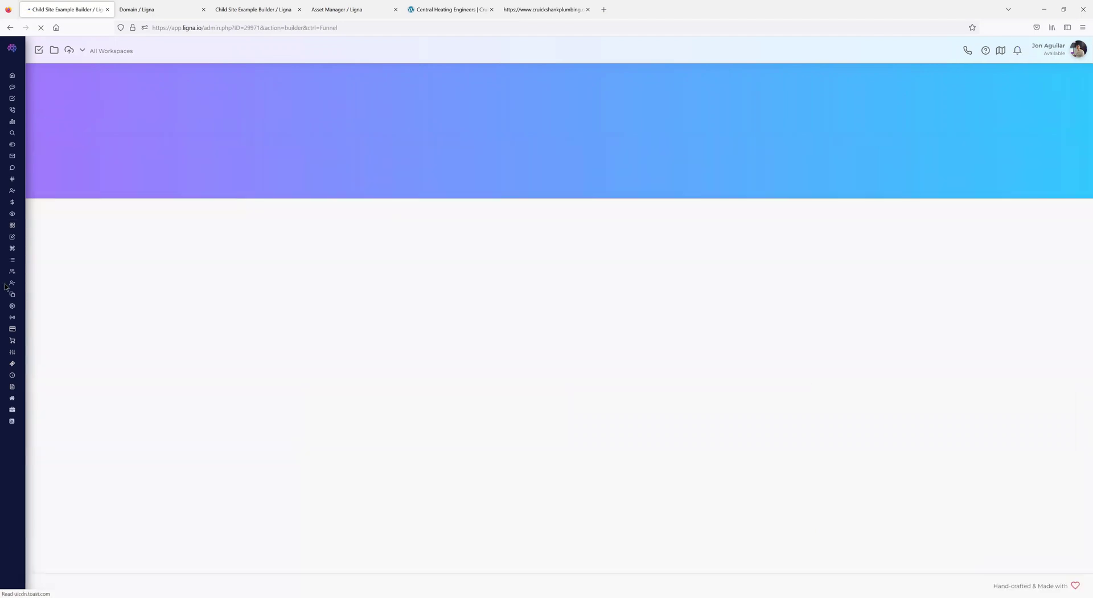
scroll(70, 421, "down", 3)
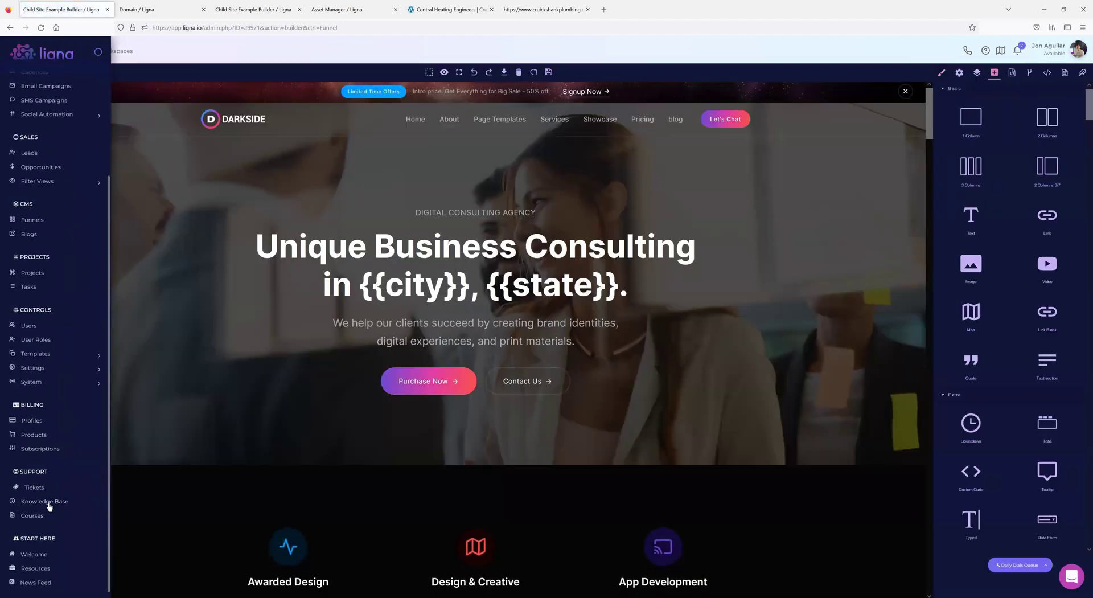
- Open News Feed and scroll its DARKSIDE blog layout with the Schedule Consultation form
left_click(34, 579)
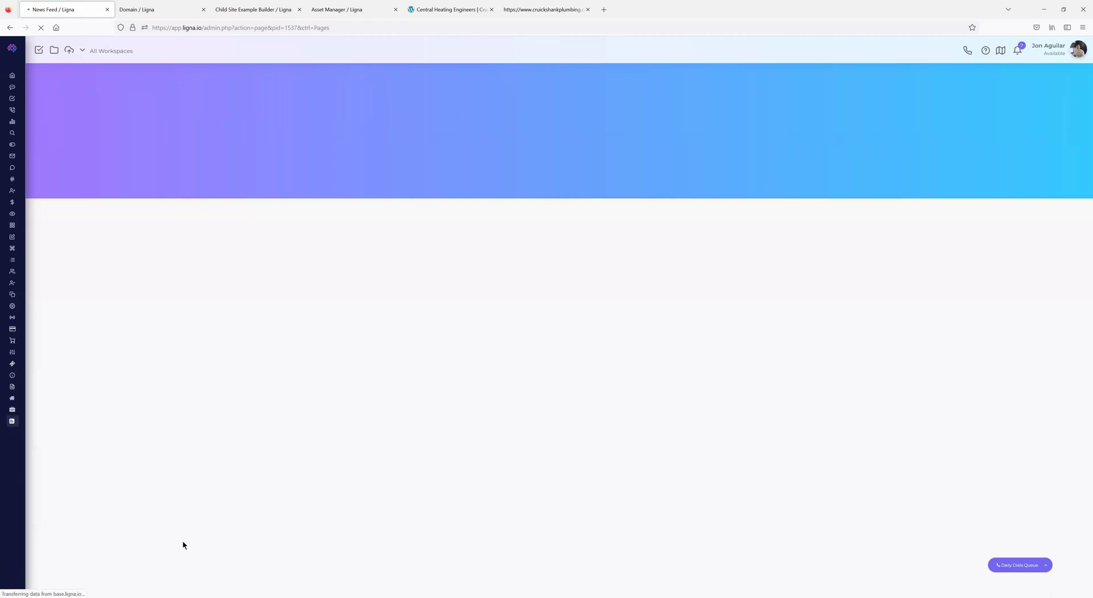
scroll(516, 336, "down", 5)
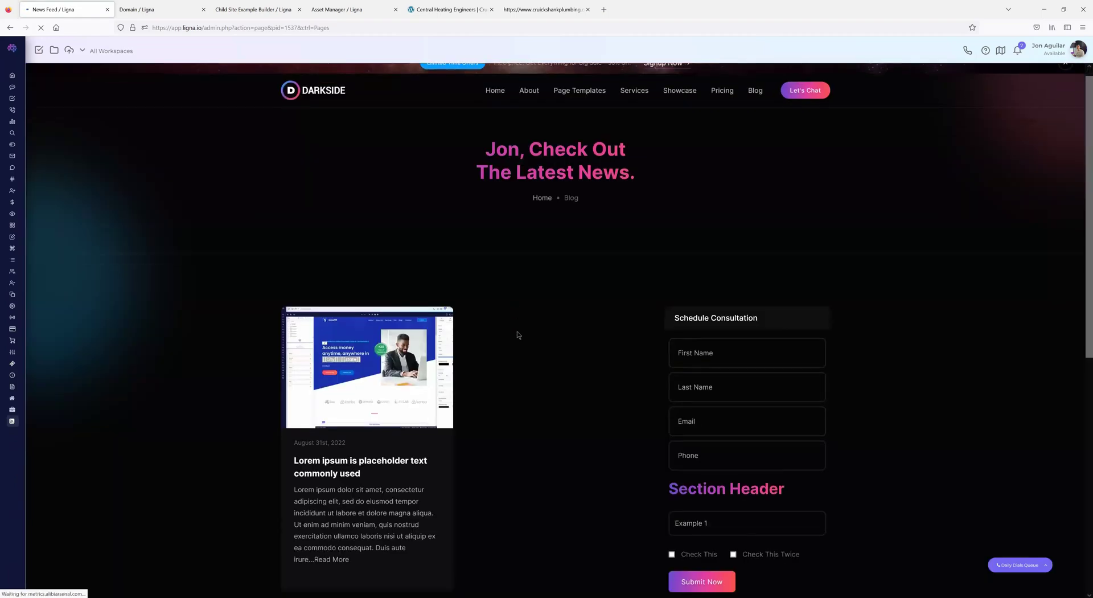
scroll(536, 405, "down", 3)
scroll(518, 436, "up", 7)
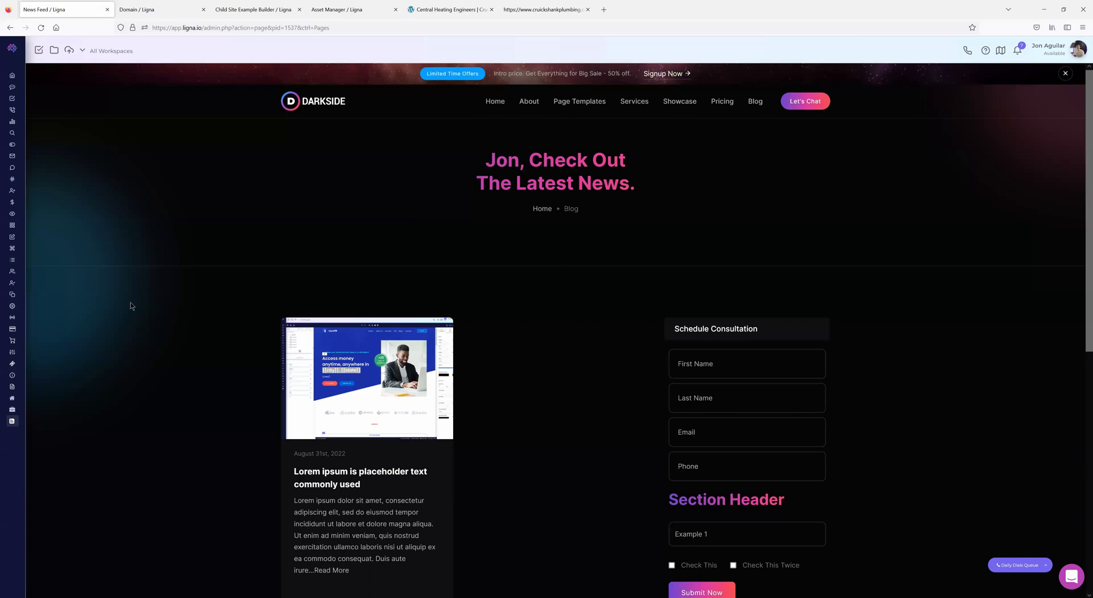
mouse_move(57, 489)
scroll(54, 529, "down", 5)
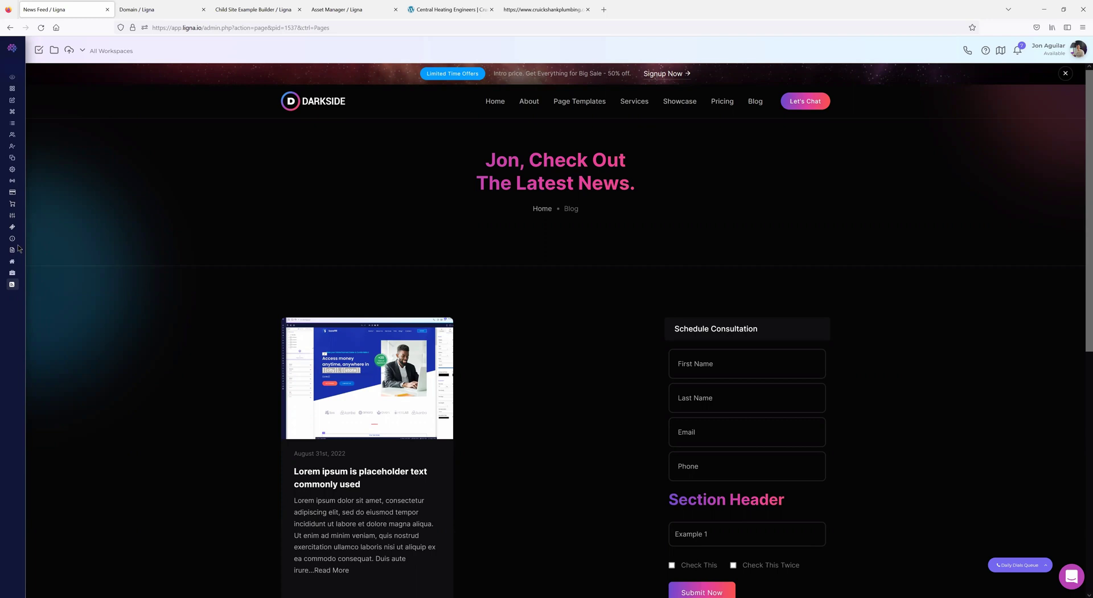
mouse_move(20, 151)
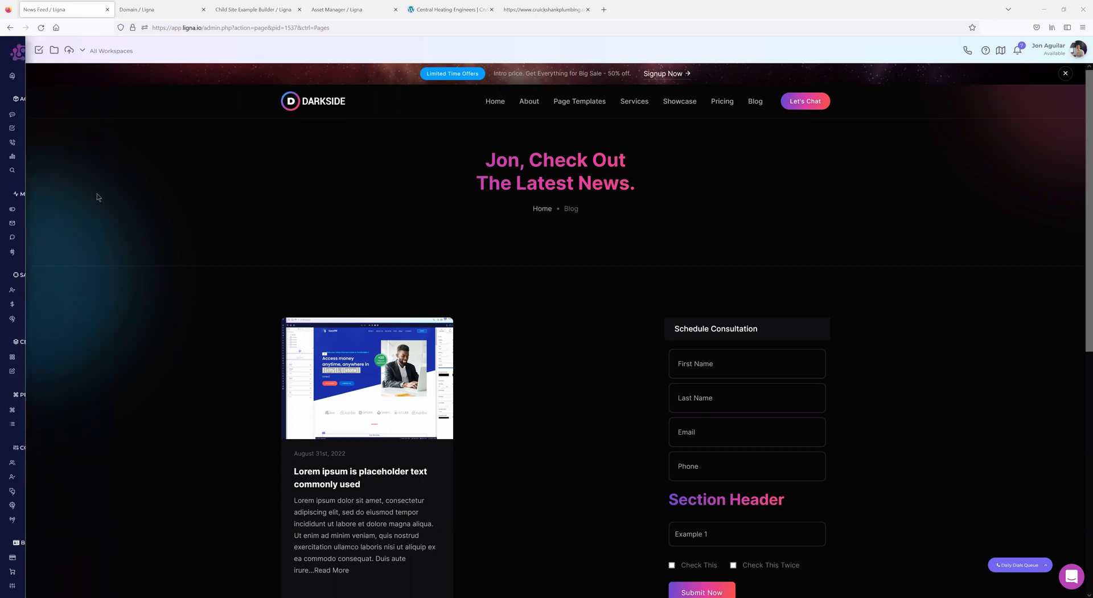
mouse_move(50, 254)
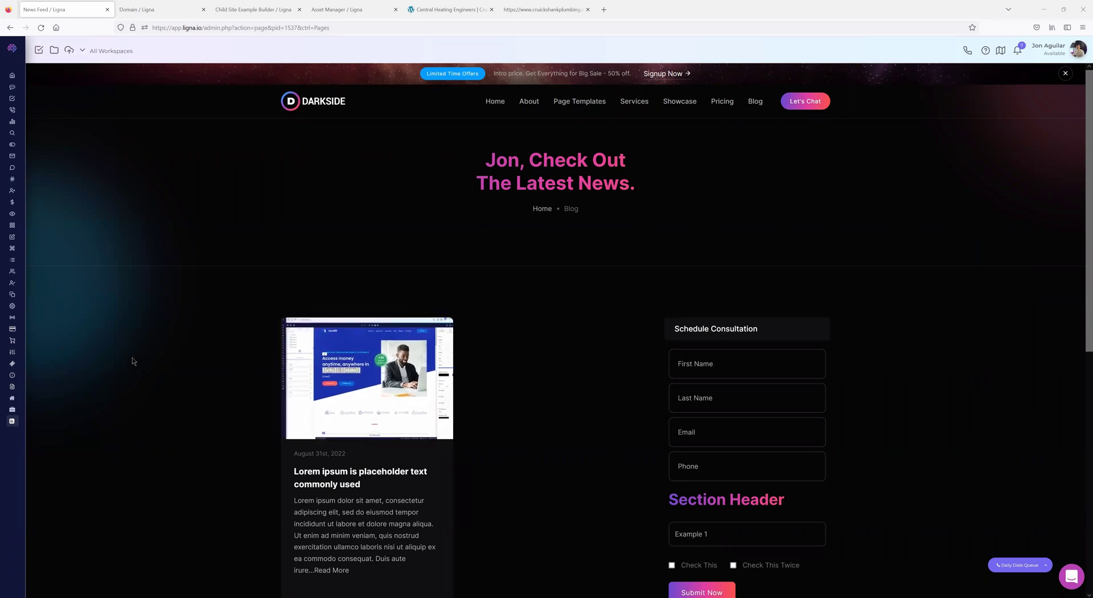
mouse_move(47, 325)
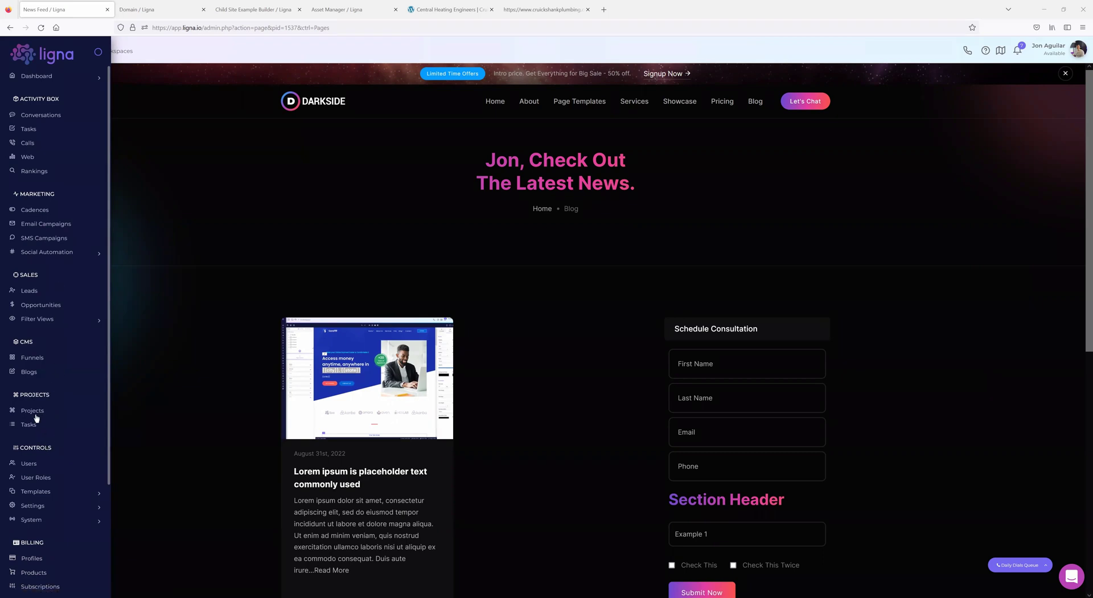
- Open the portal Branding settings under System
scroll(47, 391, "down", 3)
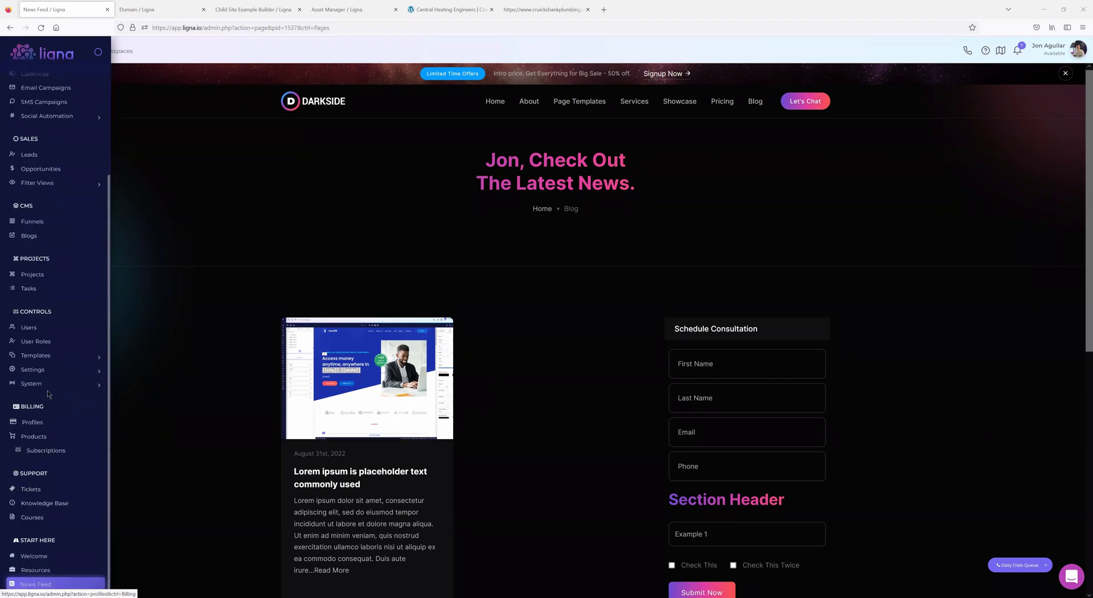
left_click(45, 386)
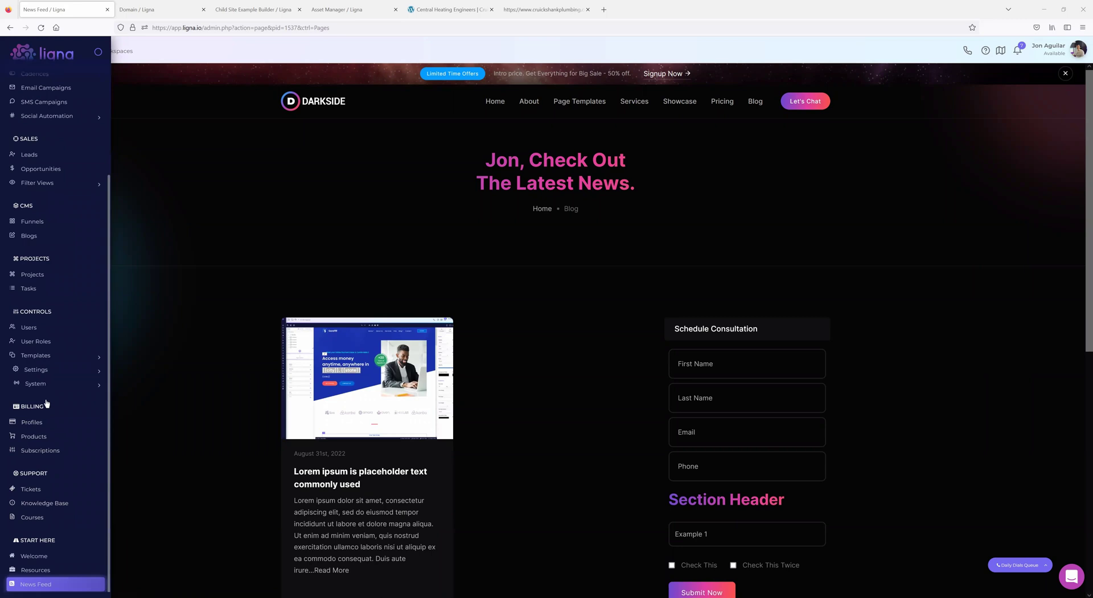
left_click(40, 403)
scroll(115, 529, "down", 1)
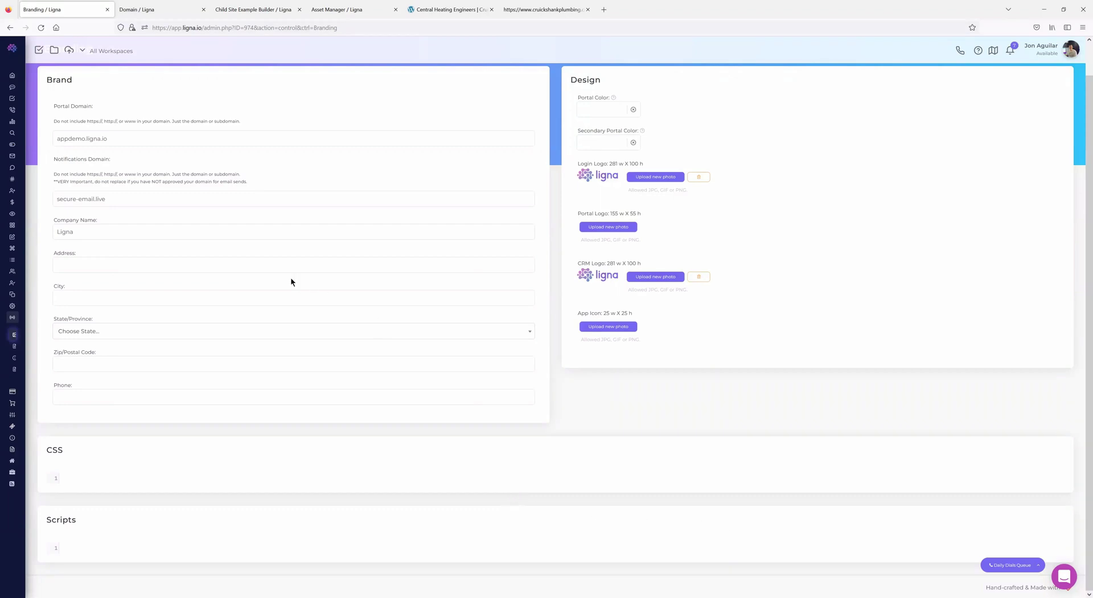
- Open the Sample Builder funnel from the Funnels list in the page builder
mouse_move(13, 180)
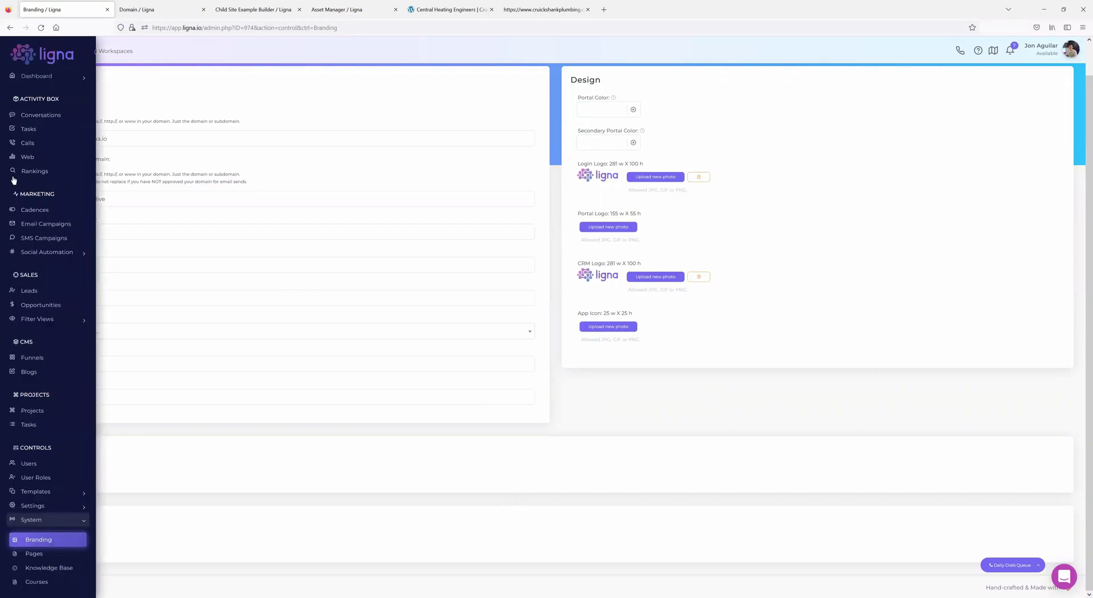
left_click(35, 358)
left_click(112, 336)
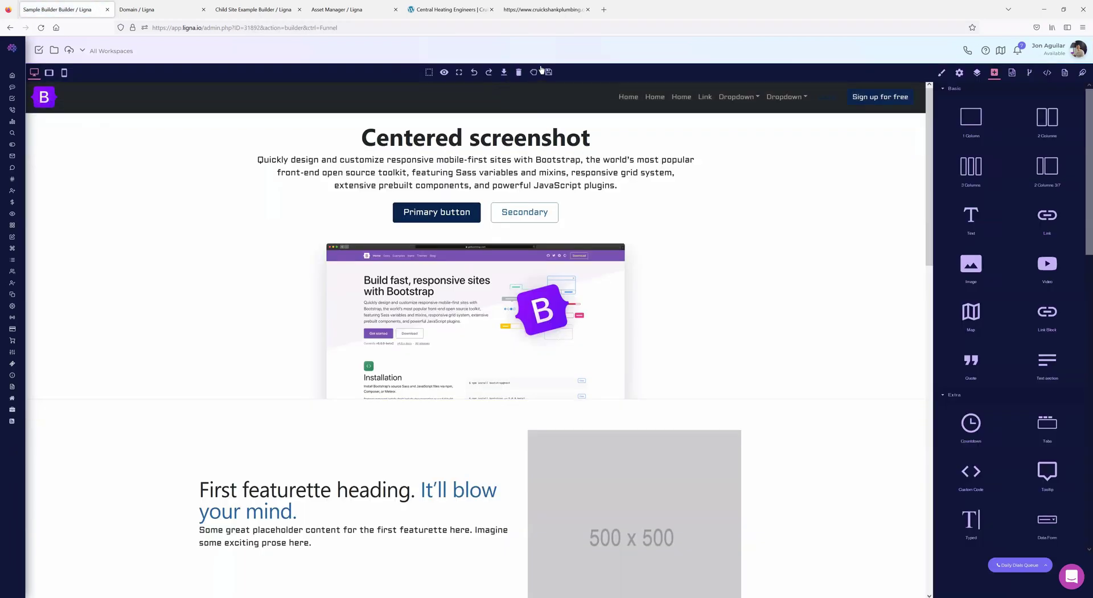
- Show the Home page's Embed settings with the Head, Begin Body and End Body fields
left_click(1065, 72)
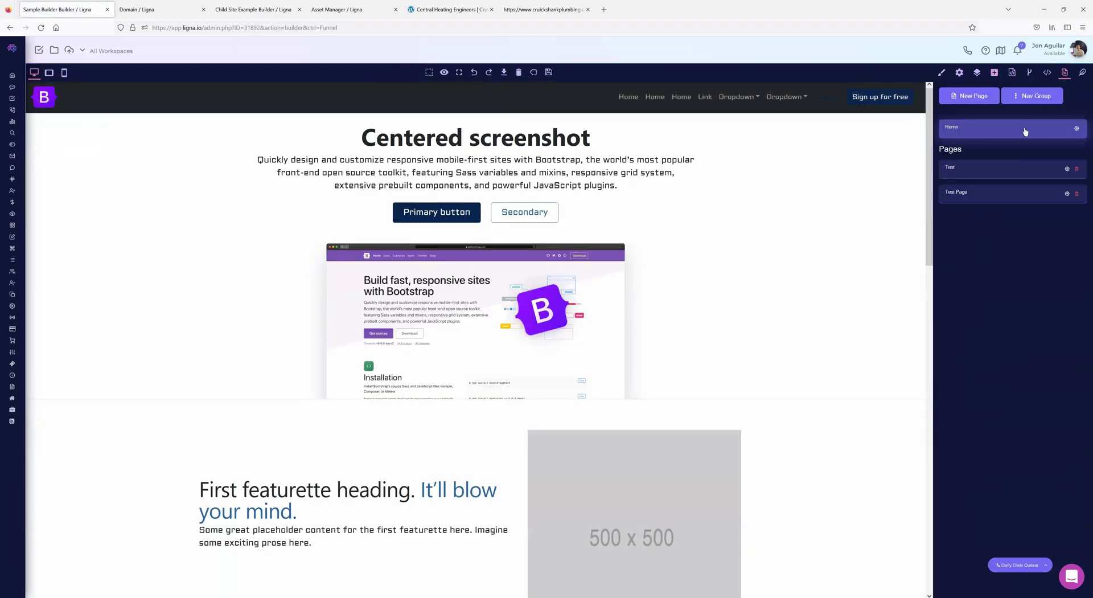
left_click(1077, 128)
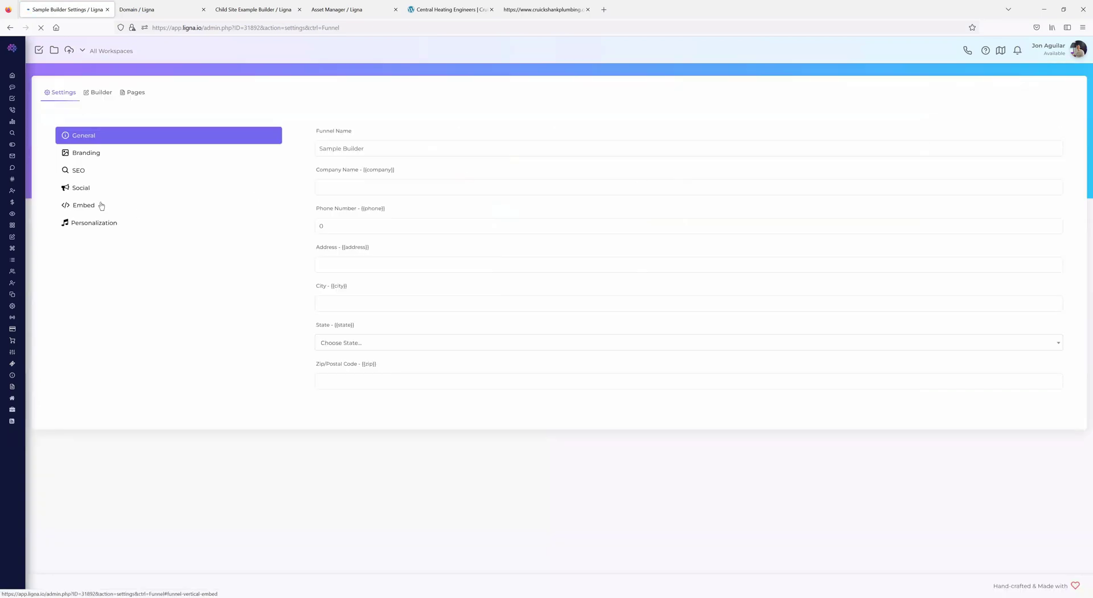
left_click(100, 206)
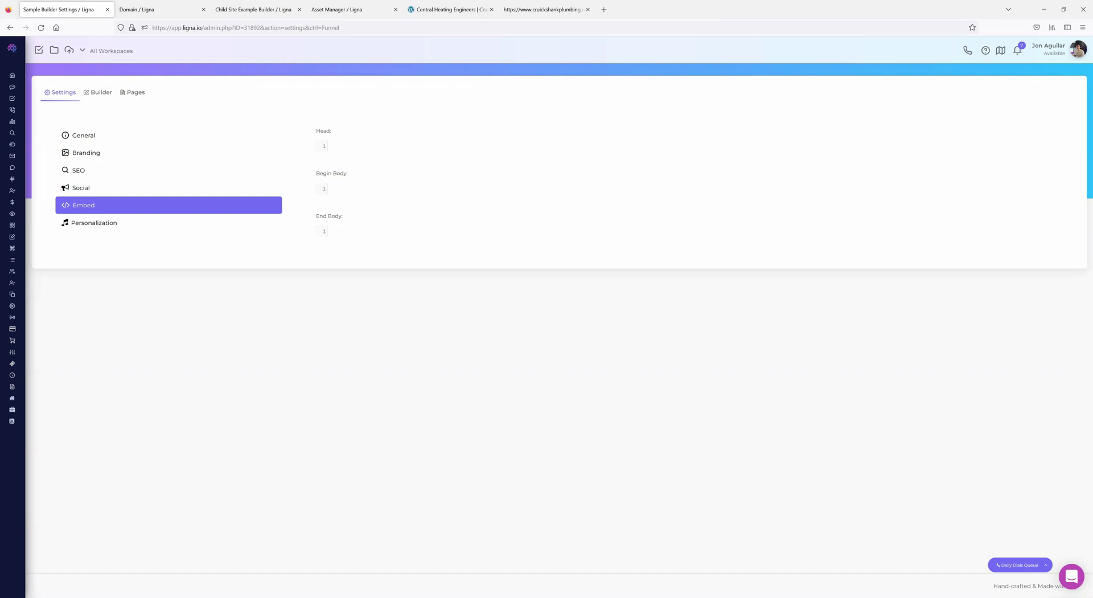
- Return to Funnels and reopen Sample Builder on its Bootstrap 'Centered screenshot' page
mouse_move(44, 251)
scroll(57, 313, "down", 5)
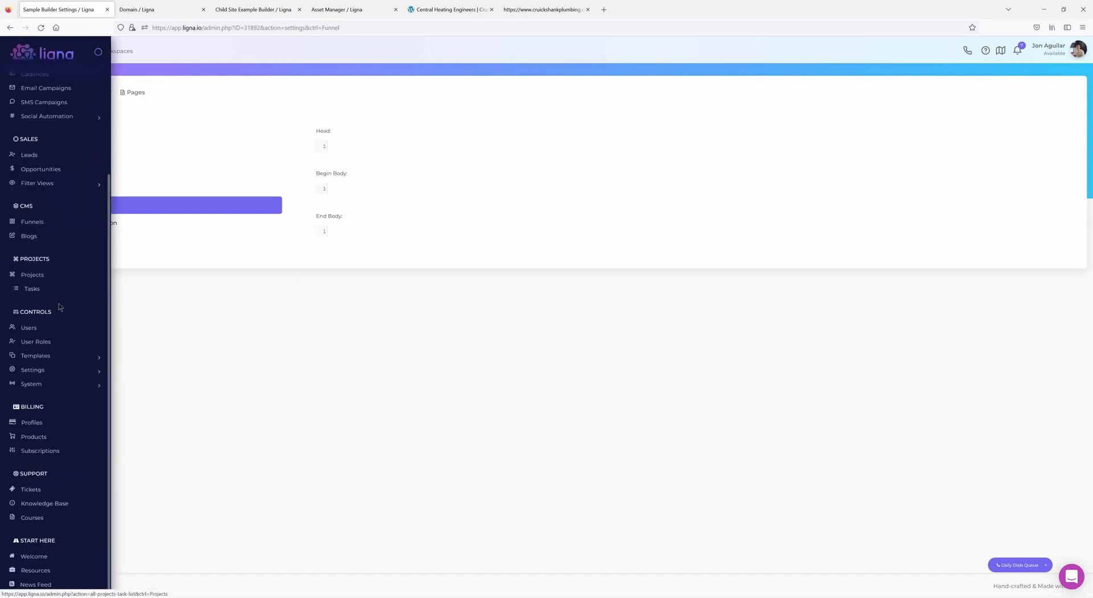
scroll(58, 345, "up", 3)
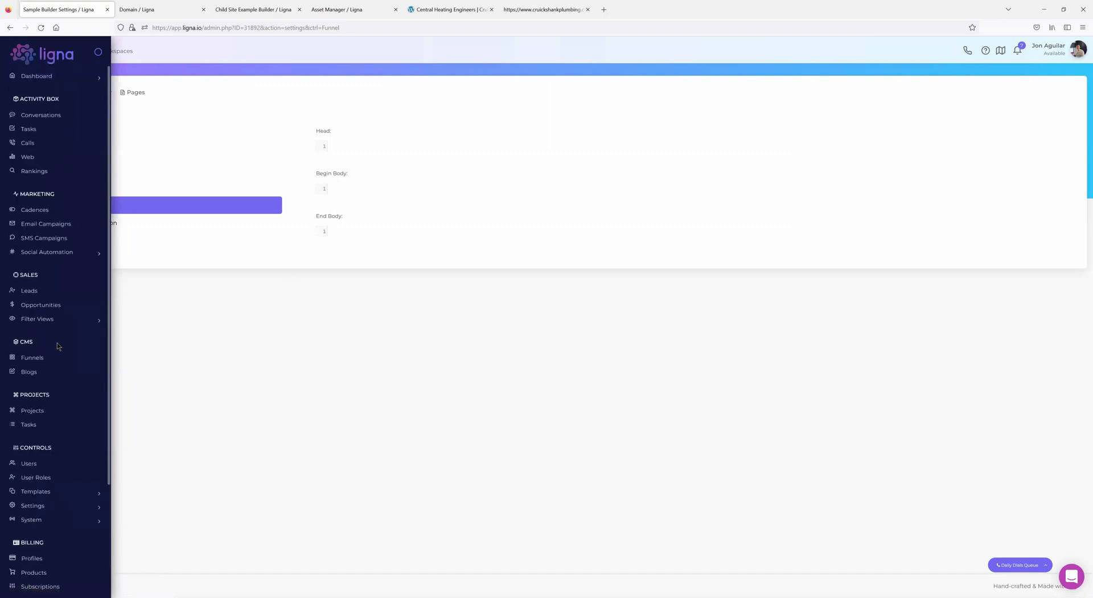
scroll(59, 349, "down", 3)
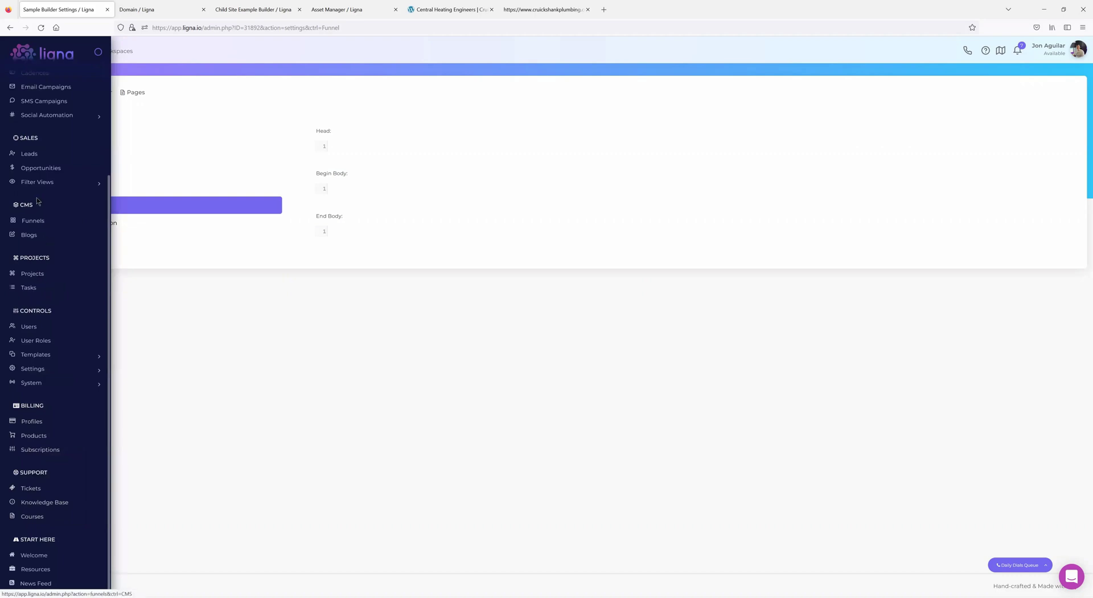
left_click(37, 221)
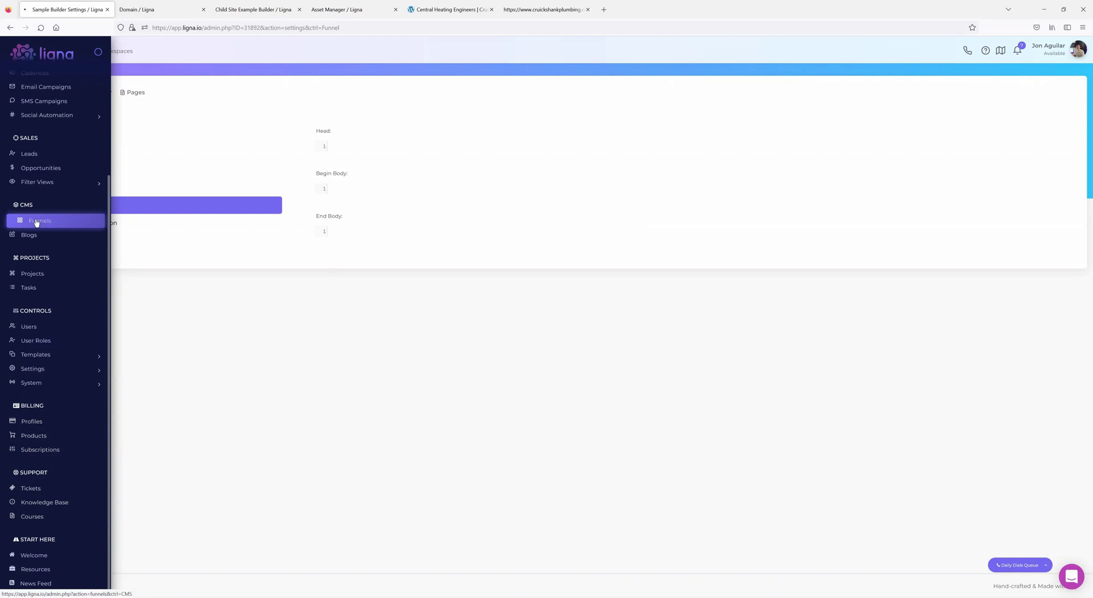
left_click(162, 223)
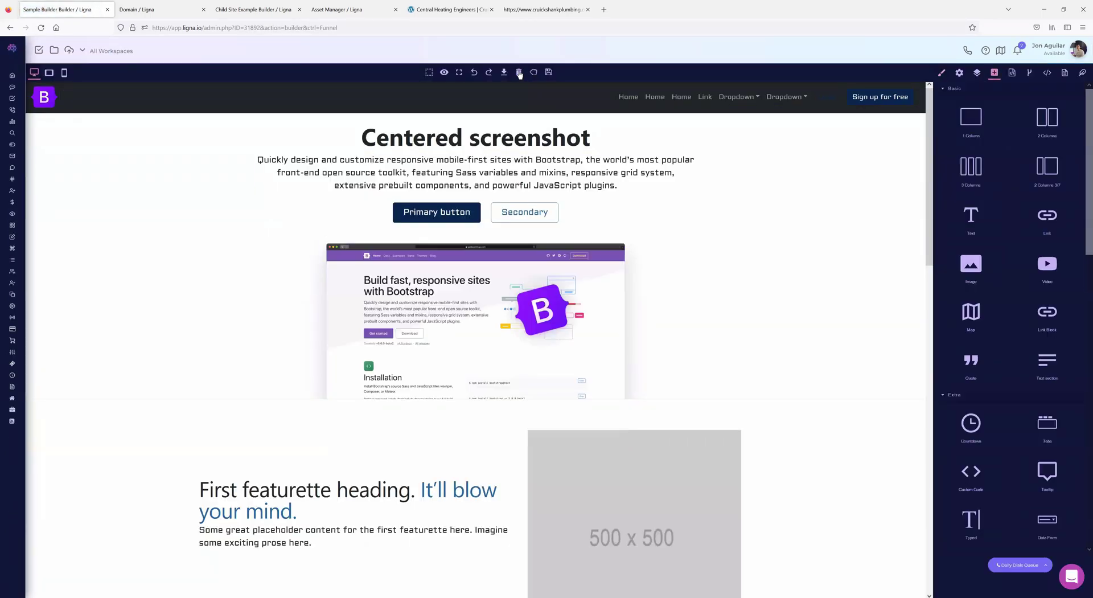
- Clear the whole page, then drop in a Custom Code block left empty
left_click(519, 72)
left_click(583, 332)
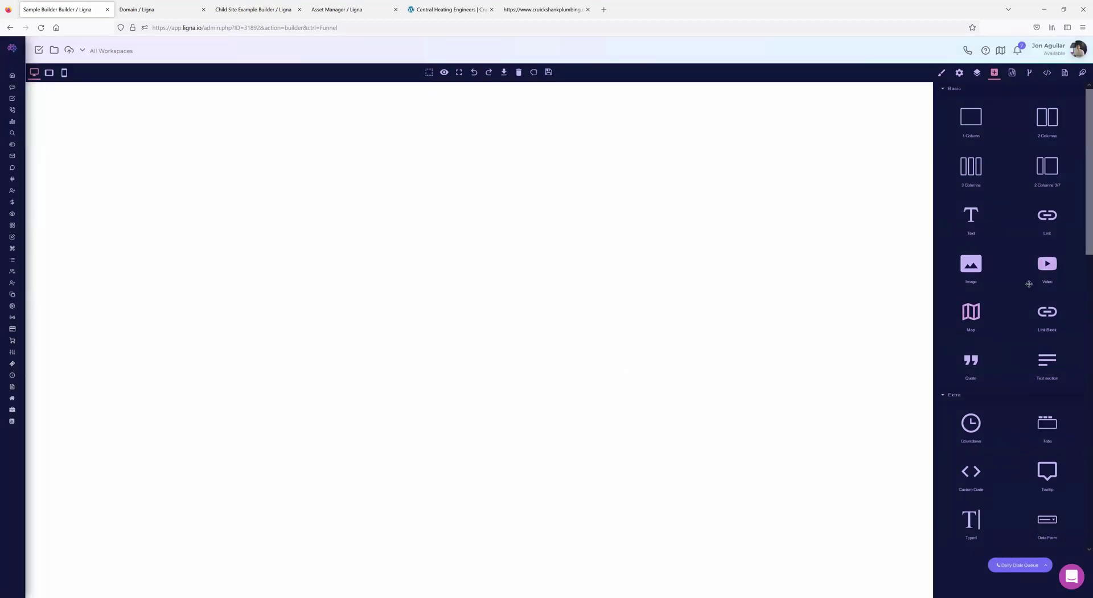
scroll(1002, 330, "down", 2)
left_click_drag(977, 381, 449, 136)
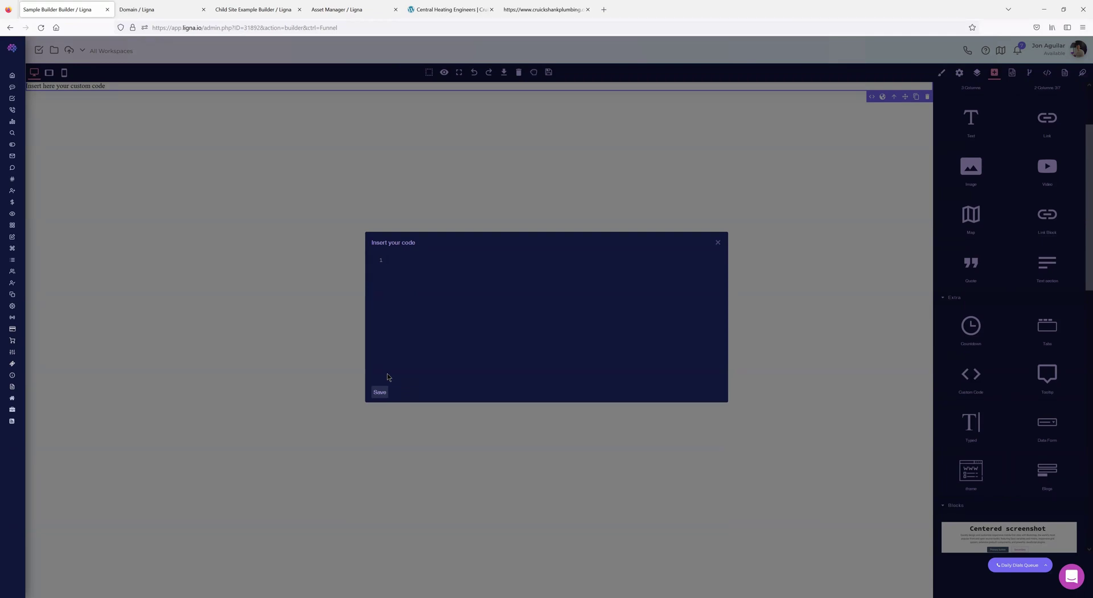
left_click(718, 242)
mouse_move(35, 325)
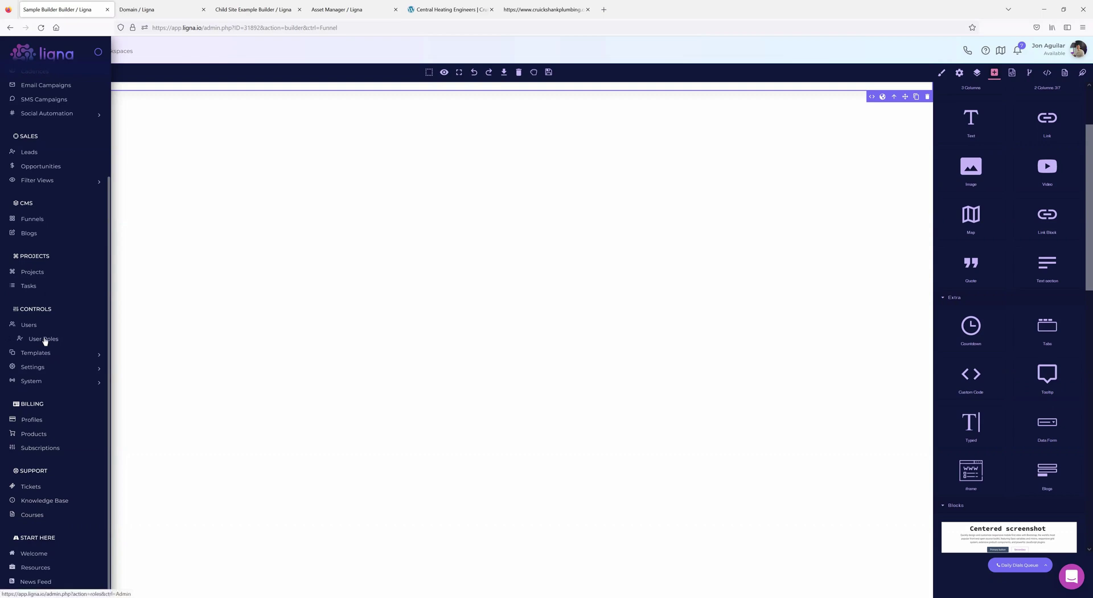
- Open the System Branding course from Courses and scroll its Email Domain Approval Setup lesson
left_click(36, 512)
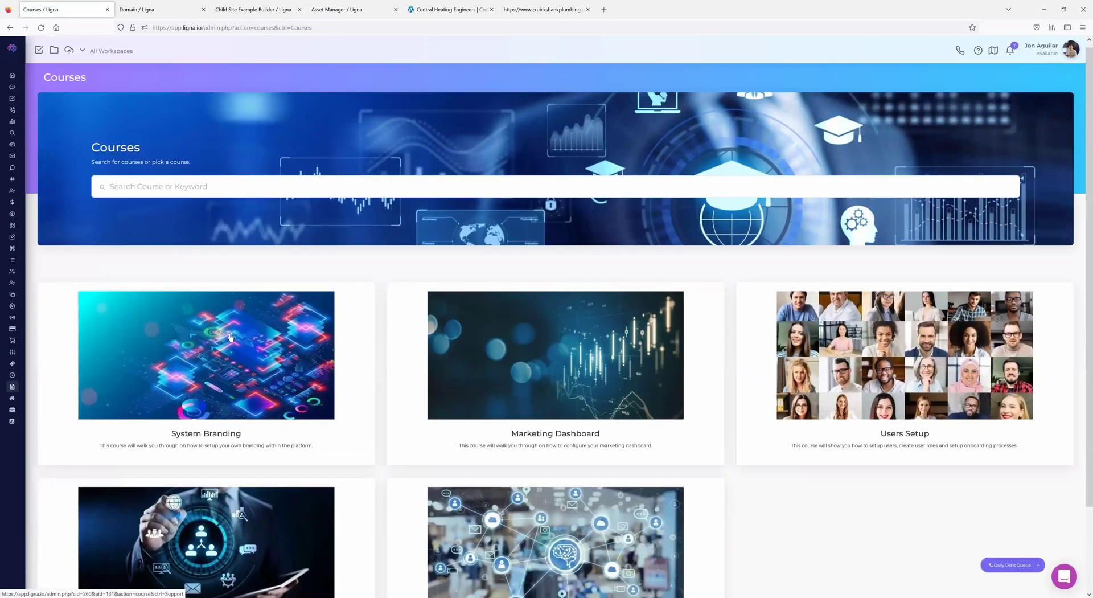
scroll(231, 337, "down", 2)
left_click(212, 299)
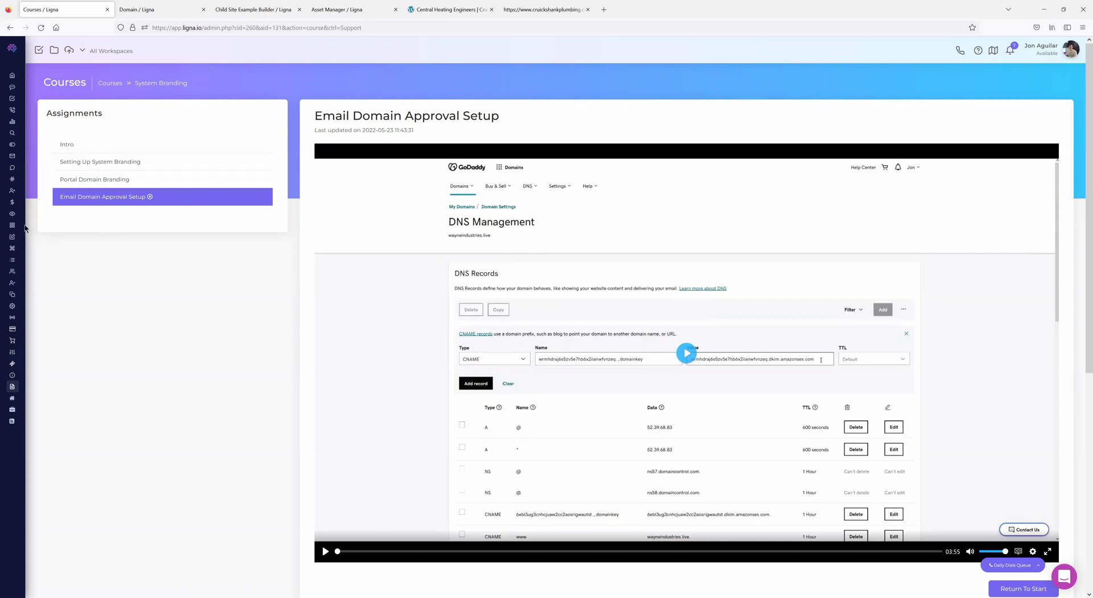
mouse_move(26, 229)
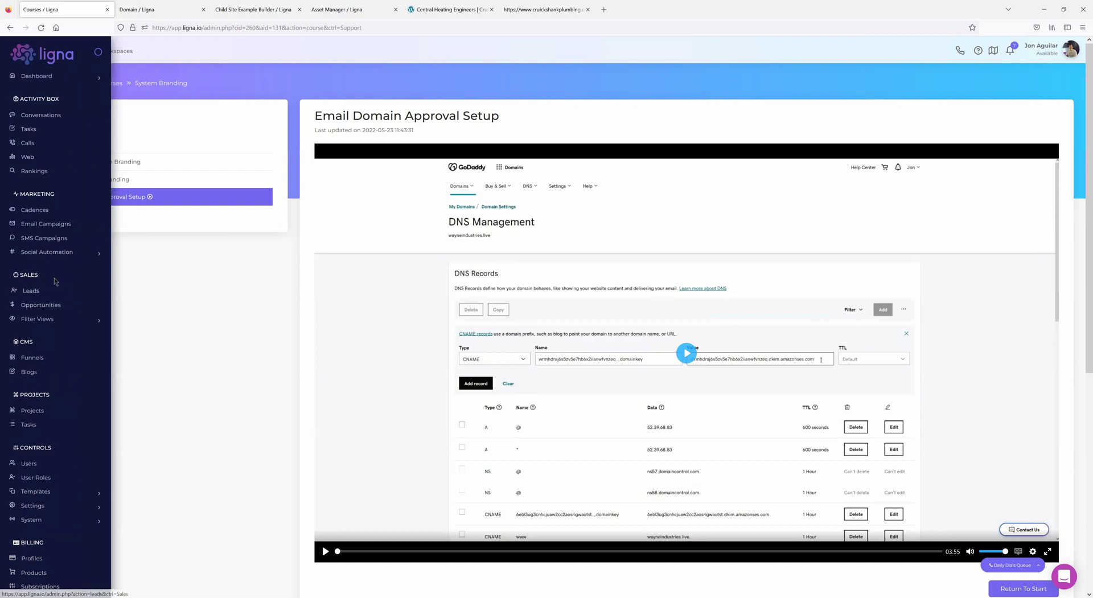
scroll(54, 370, "down", 2)
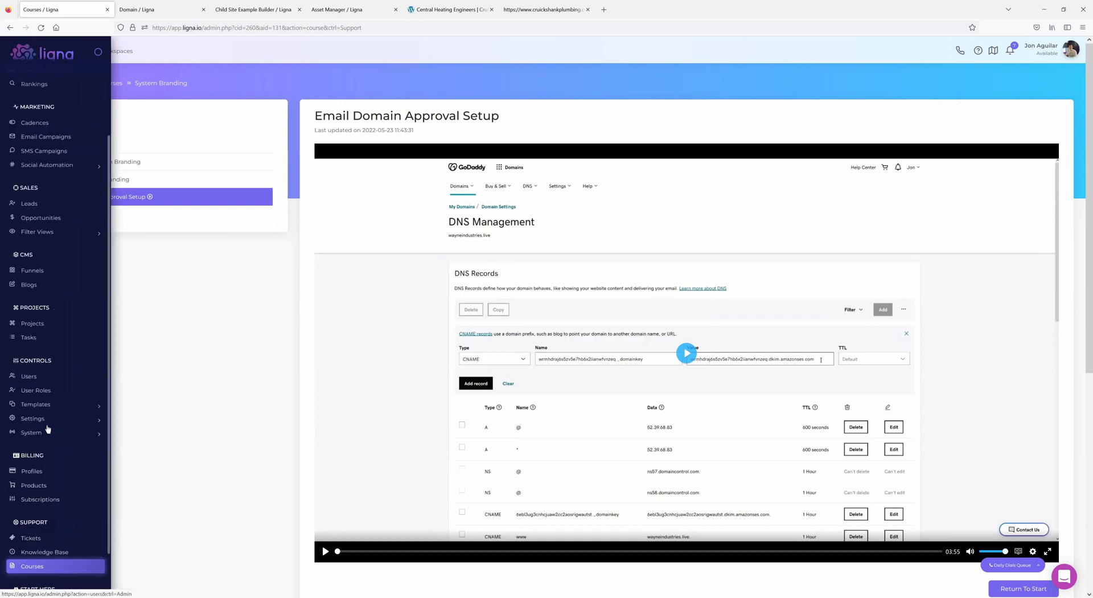
scroll(71, 364, "down", 1)
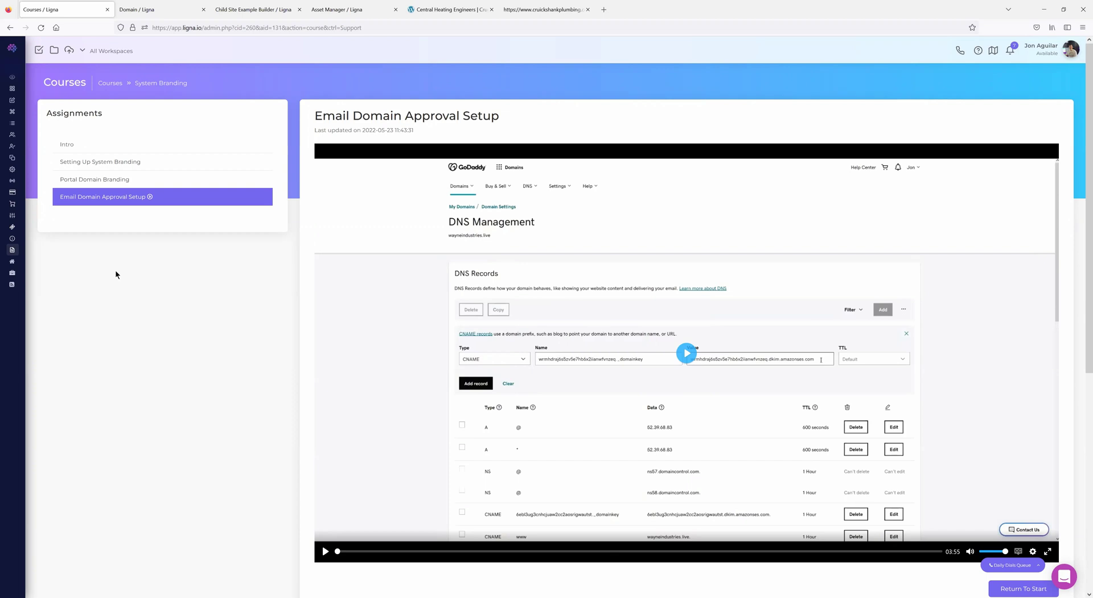
- Scroll through the cruickshankplumbing.com homepage HTML source in its view-source tab
left_click(439, 12)
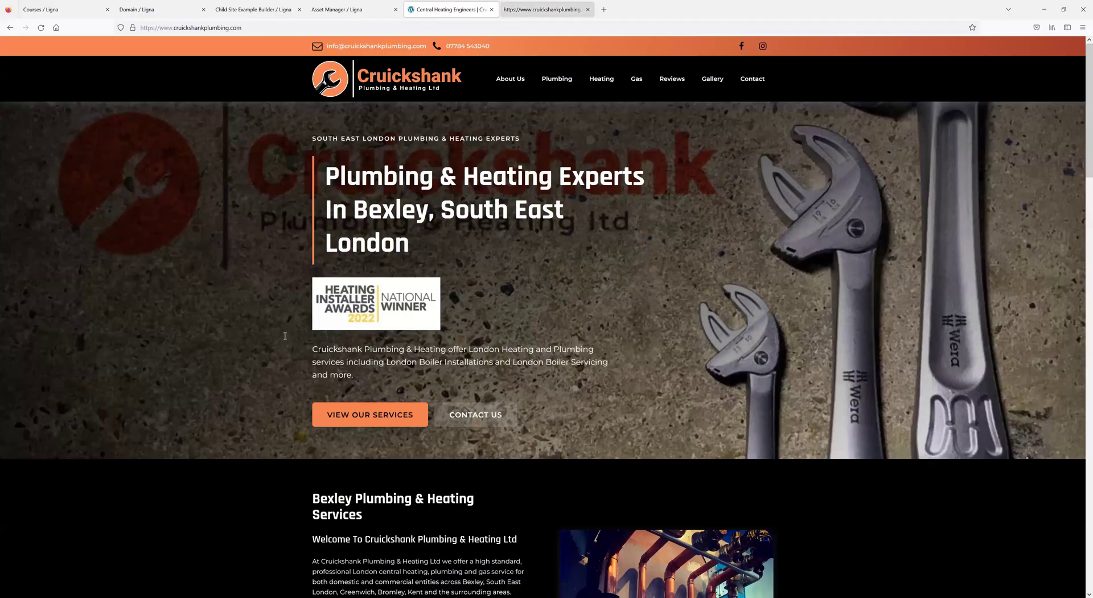
left_click(545, 10)
scroll(306, 292, "up", 4)
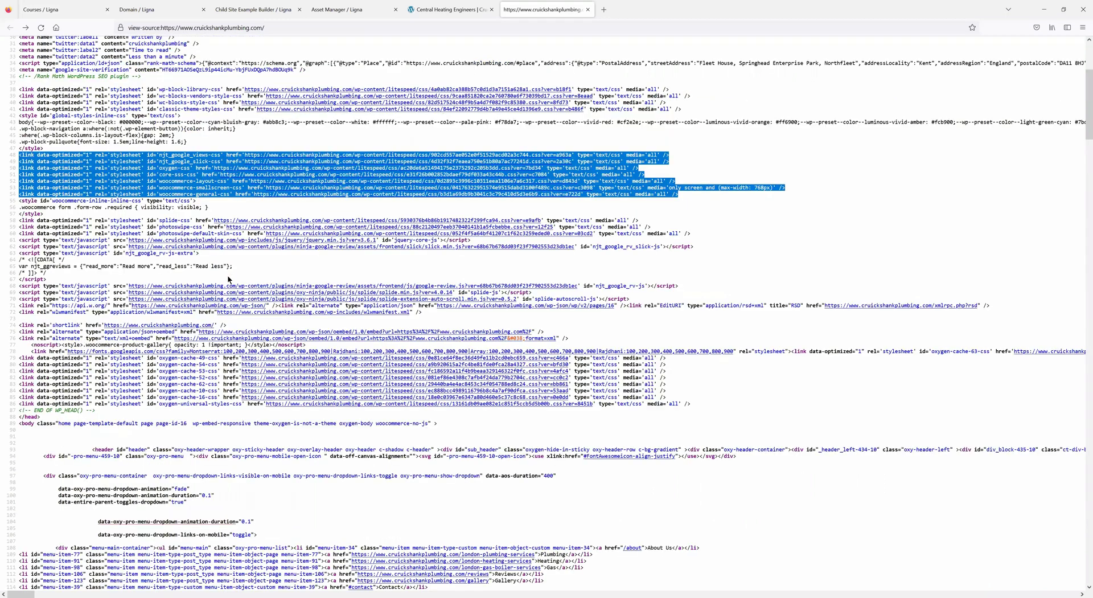
scroll(154, 257, "up", 4)
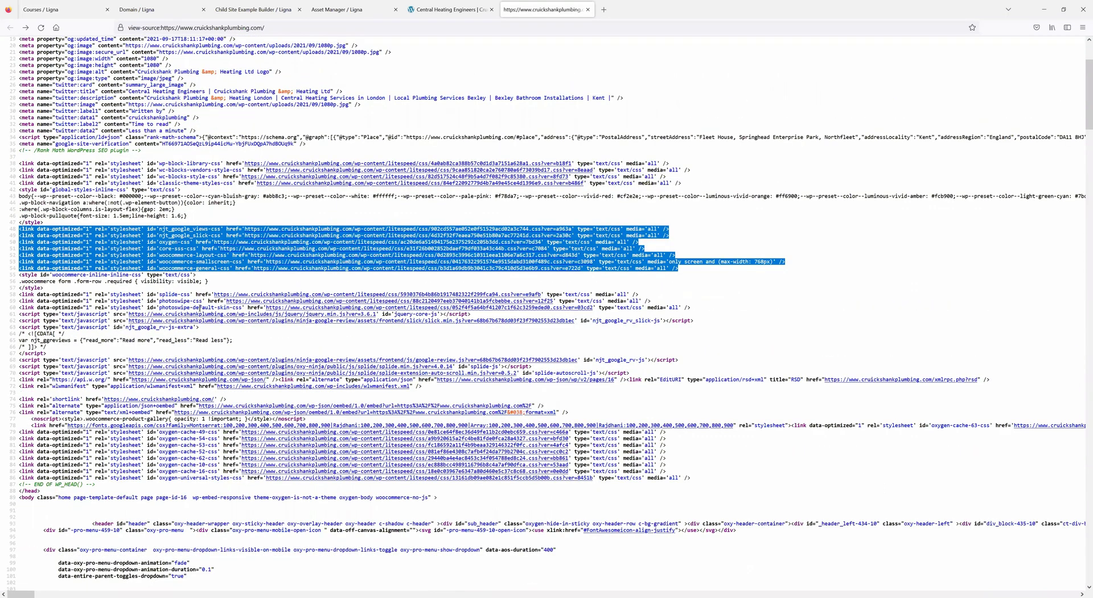
scroll(203, 304, "up", 6)
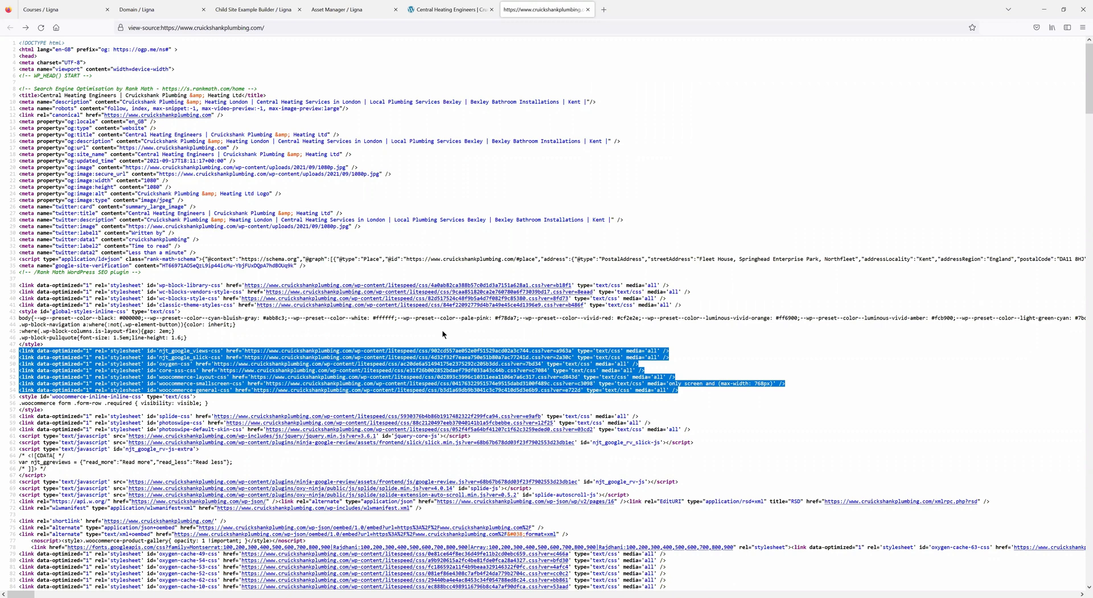
scroll(376, 348, "down", 1)
scroll(377, 348, "down", 3)
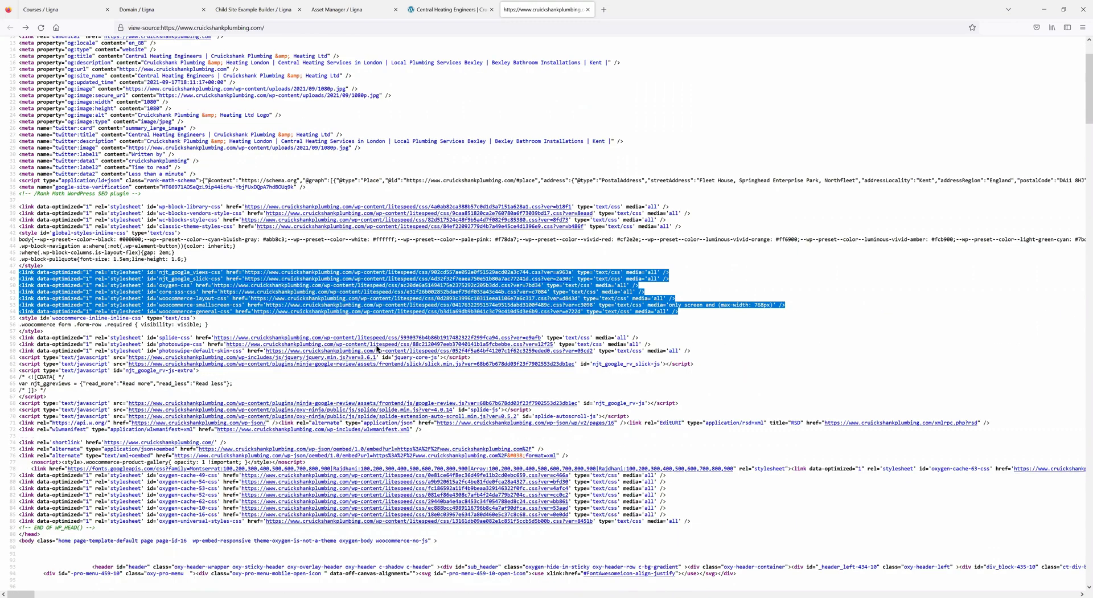
scroll(376, 348, "up", 4)
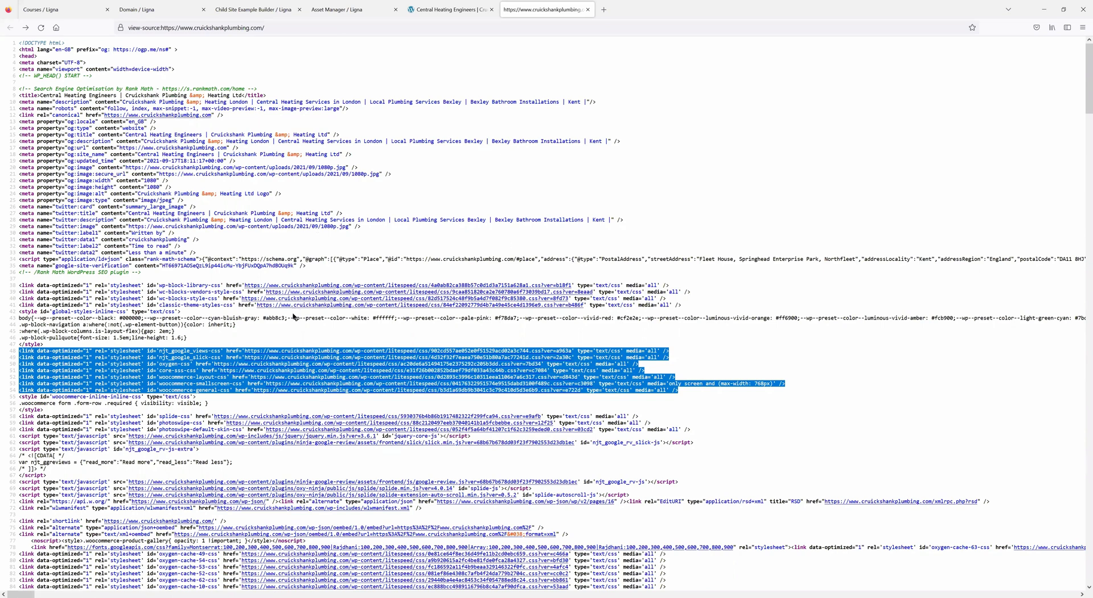
scroll(297, 383, "down", 9)
scroll(297, 383, "down", 4)
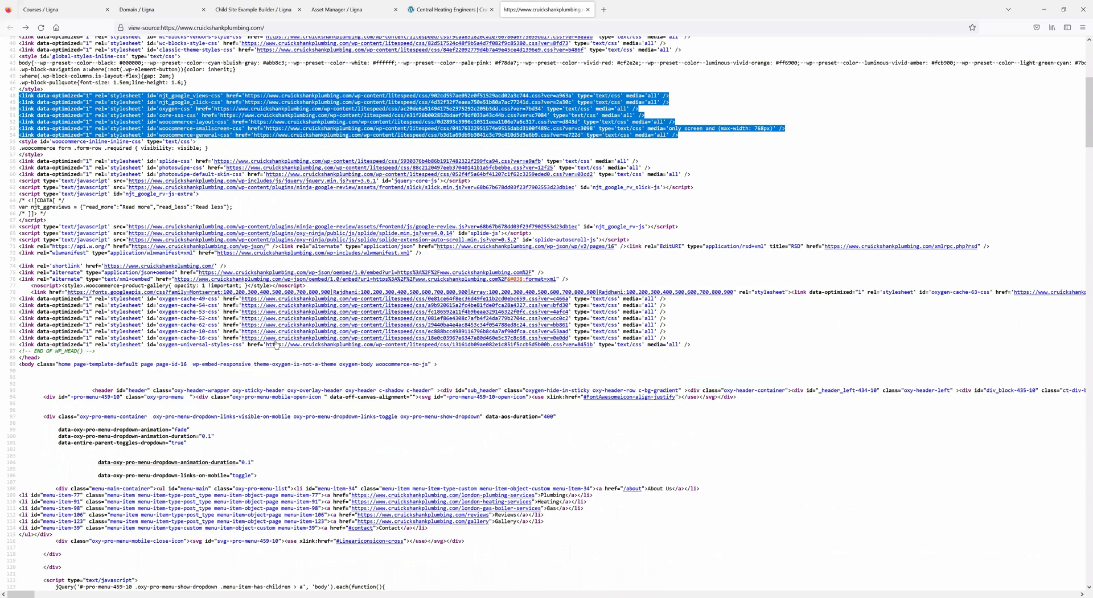
scroll(274, 344, "up", 13)
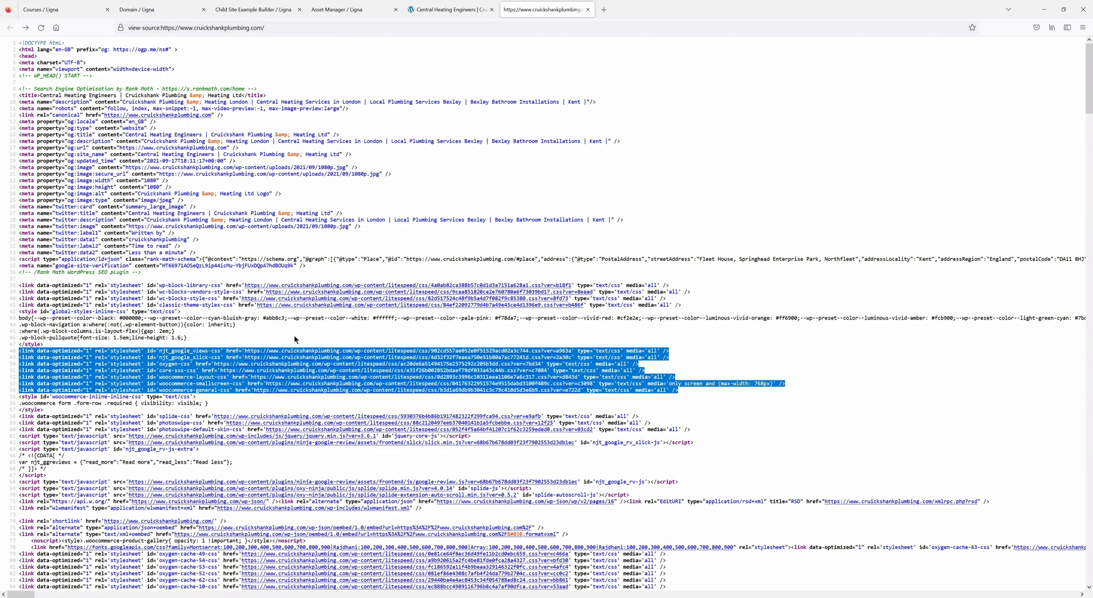
scroll(255, 398, "down", 1)
scroll(340, 333, "down", 17)
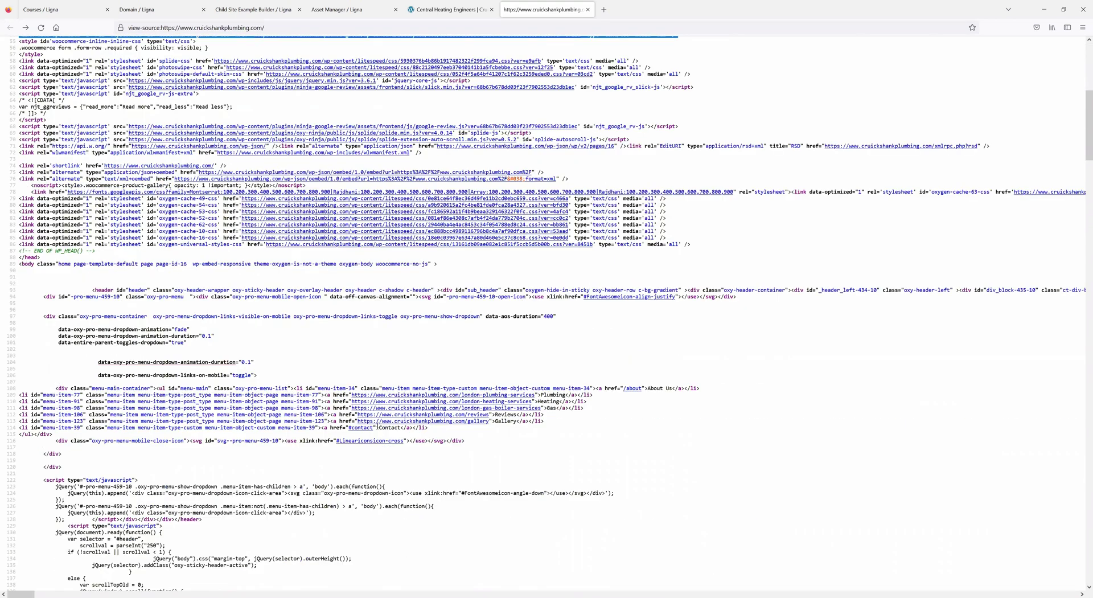
scroll(377, 427, "up", 18)
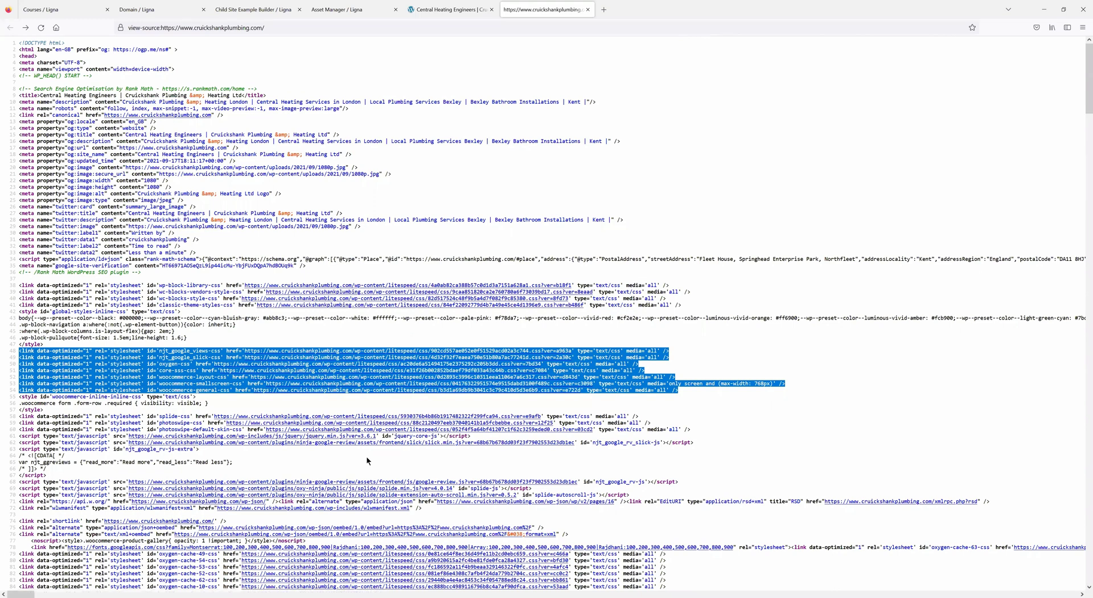
- Go to themeforest.net and search the HTML site templates for 'bootstra'
left_click(271, 26)
type("t")
type("hemeforest.net/")
key("Return")
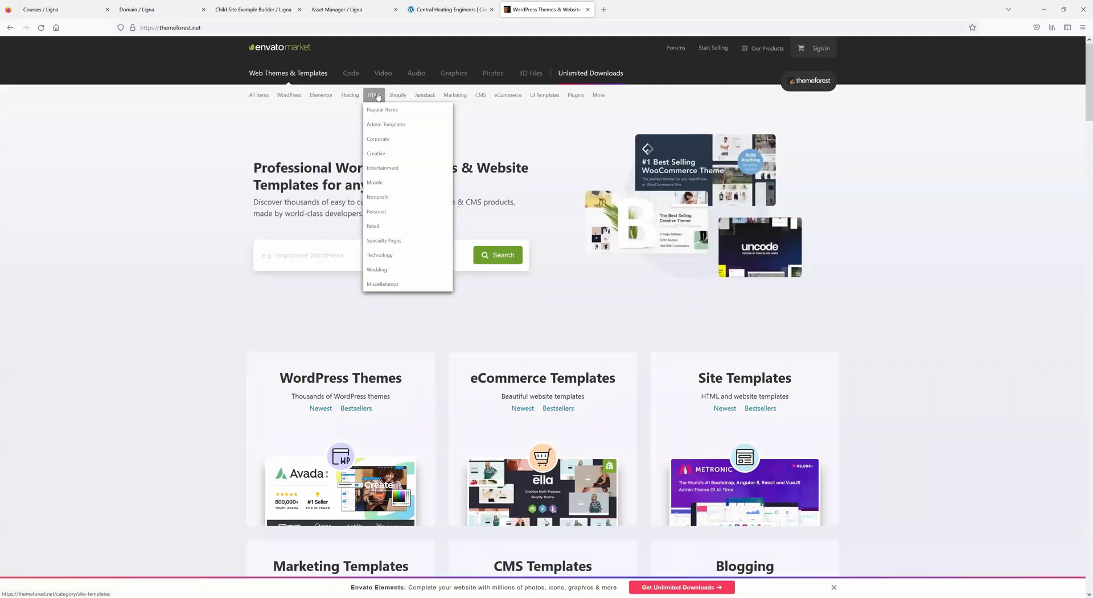
left_click(376, 96)
left_click(632, 128)
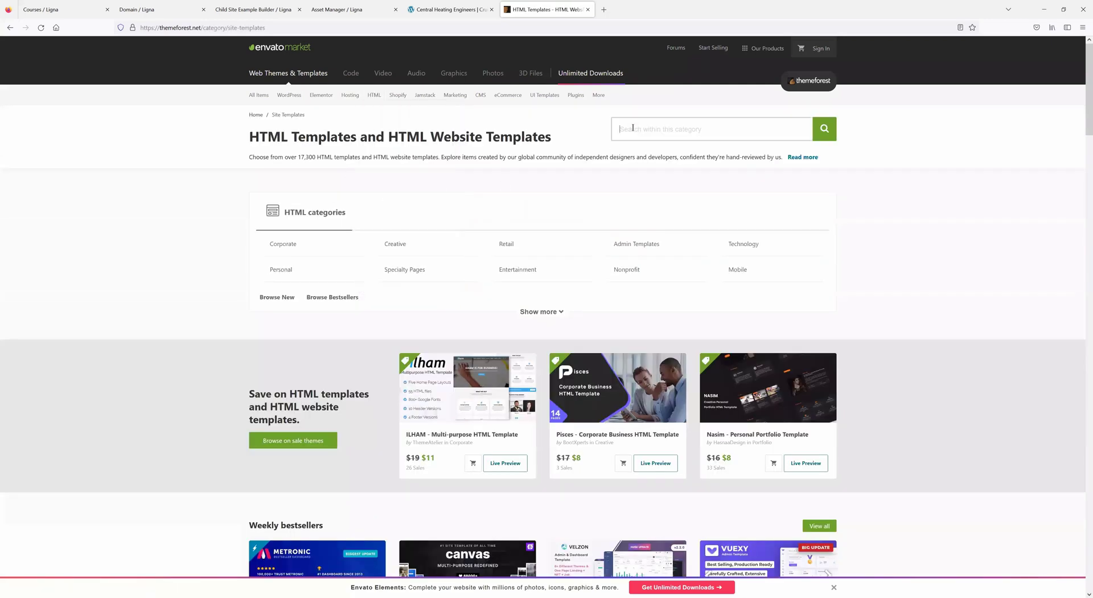
type("bootstrap")
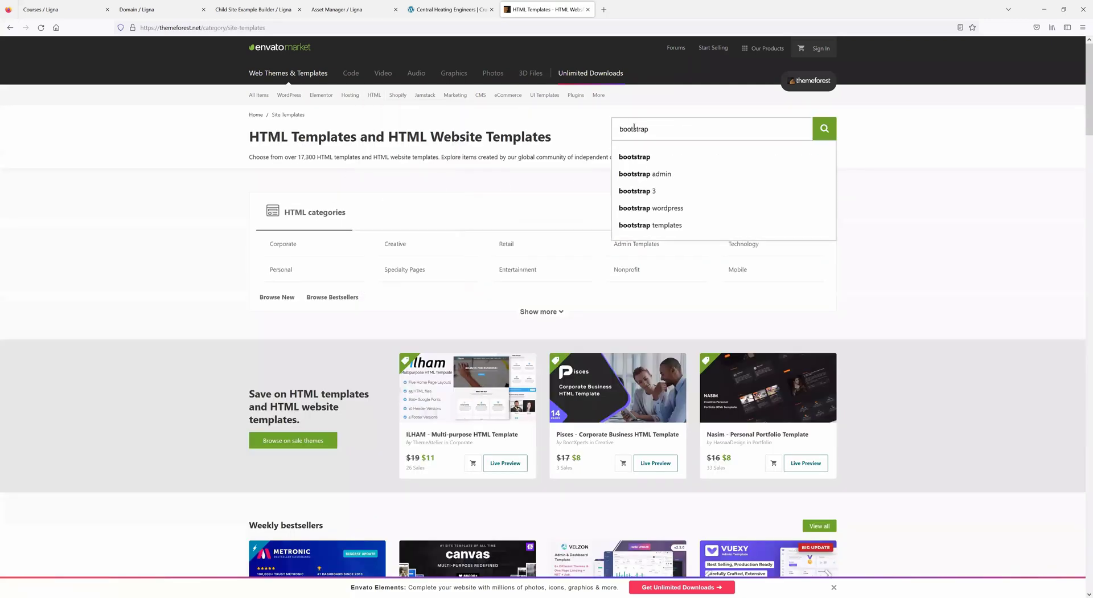
key("Return")
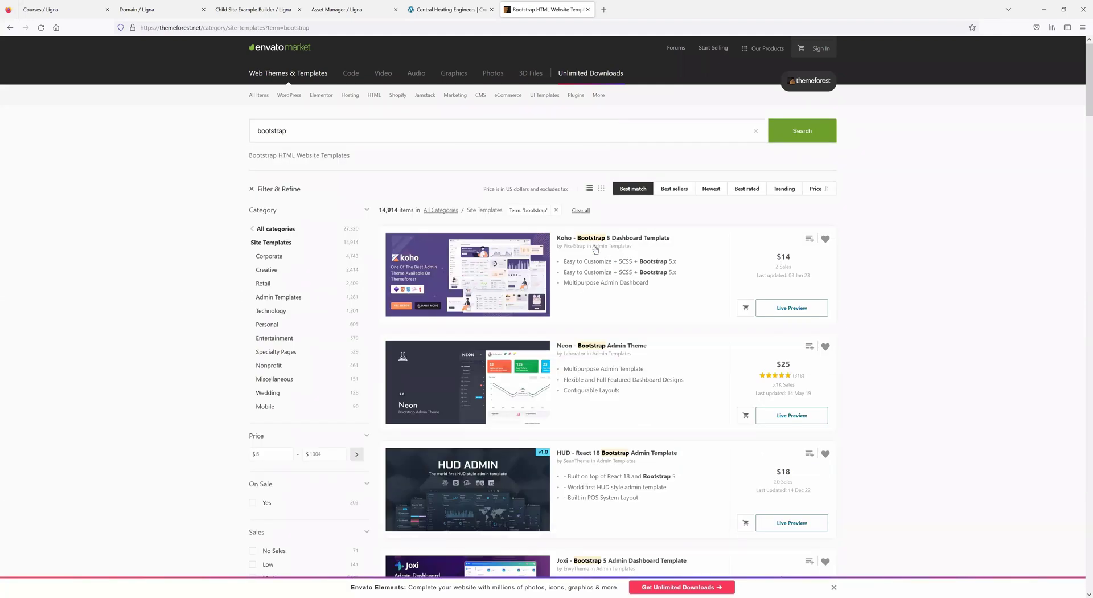
- Filter the bootstrap template results to the Corporate category
scroll(585, 280, "down", 2)
scroll(584, 280, "down", 2)
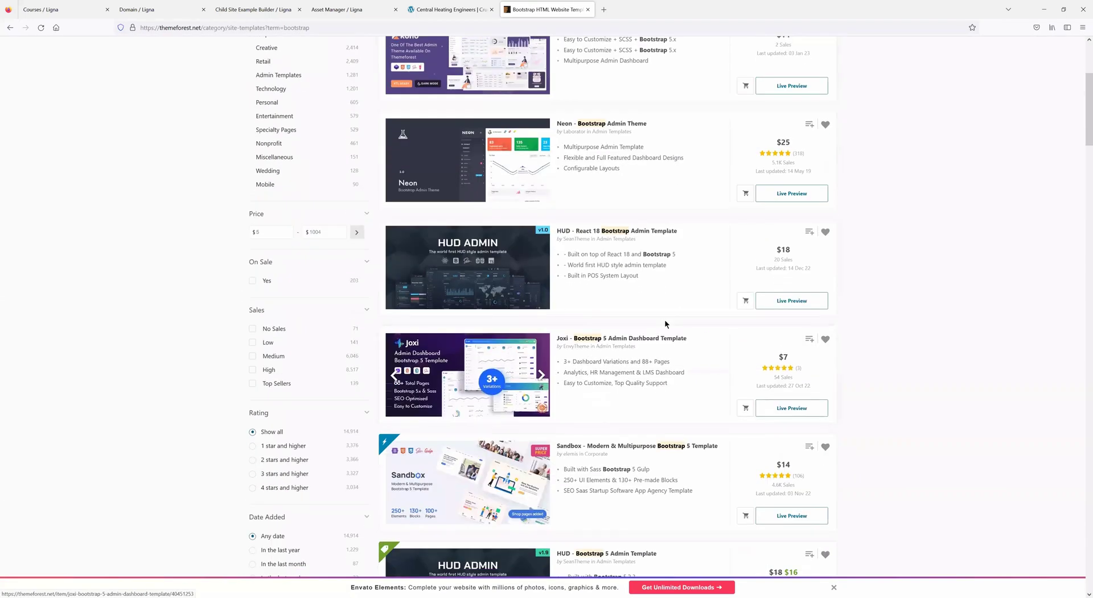
scroll(664, 318, "down", 4)
scroll(664, 324, "down", 8)
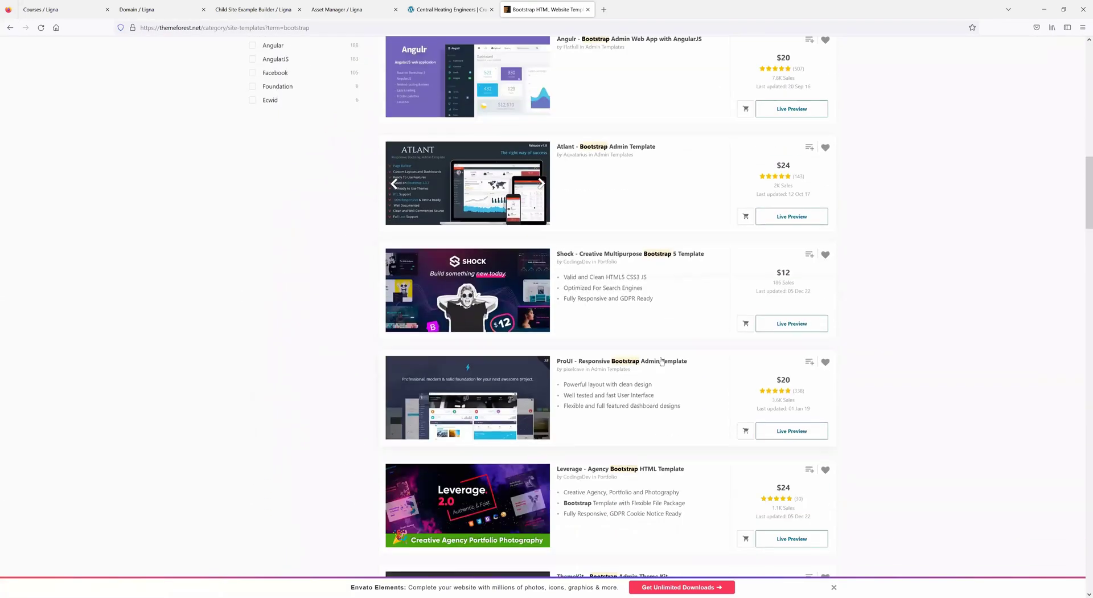
scroll(660, 357, "down", 3)
scroll(660, 357, "up", 20)
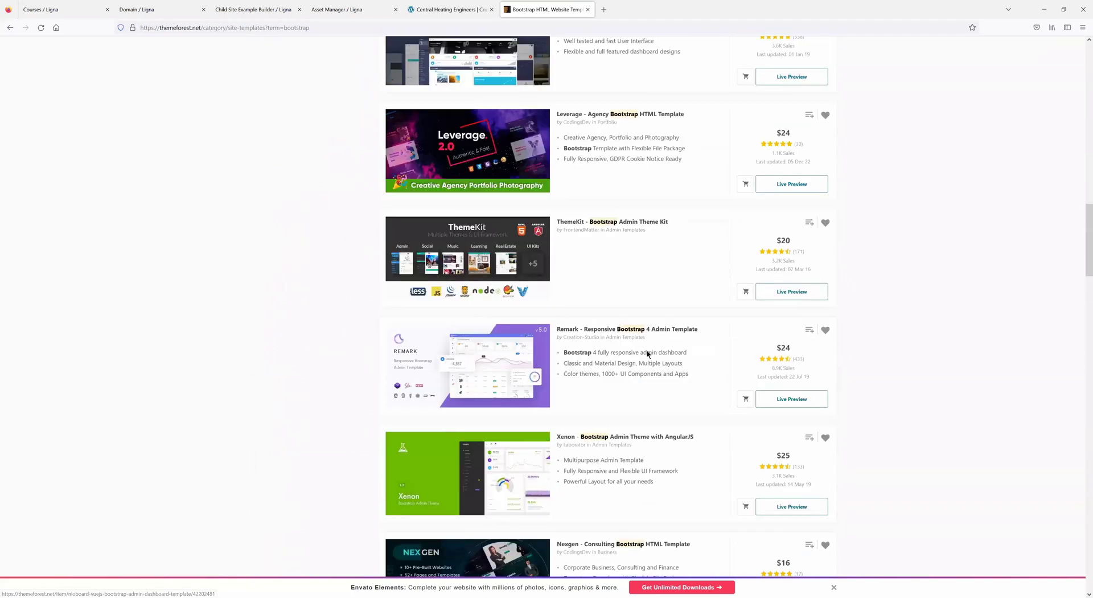
left_click(270, 256)
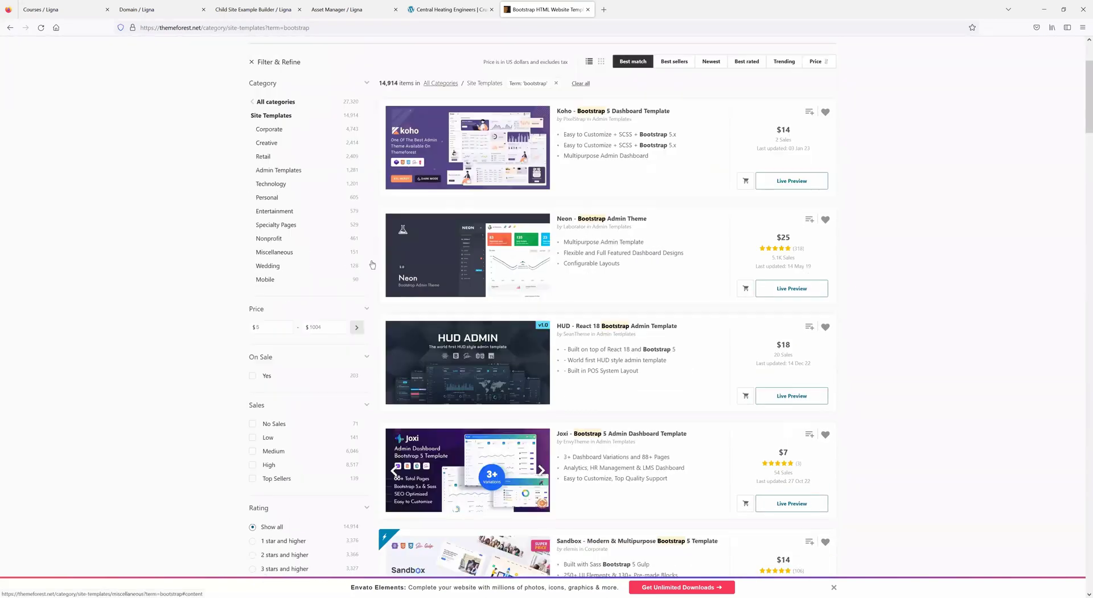
scroll(628, 329, "up", 2)
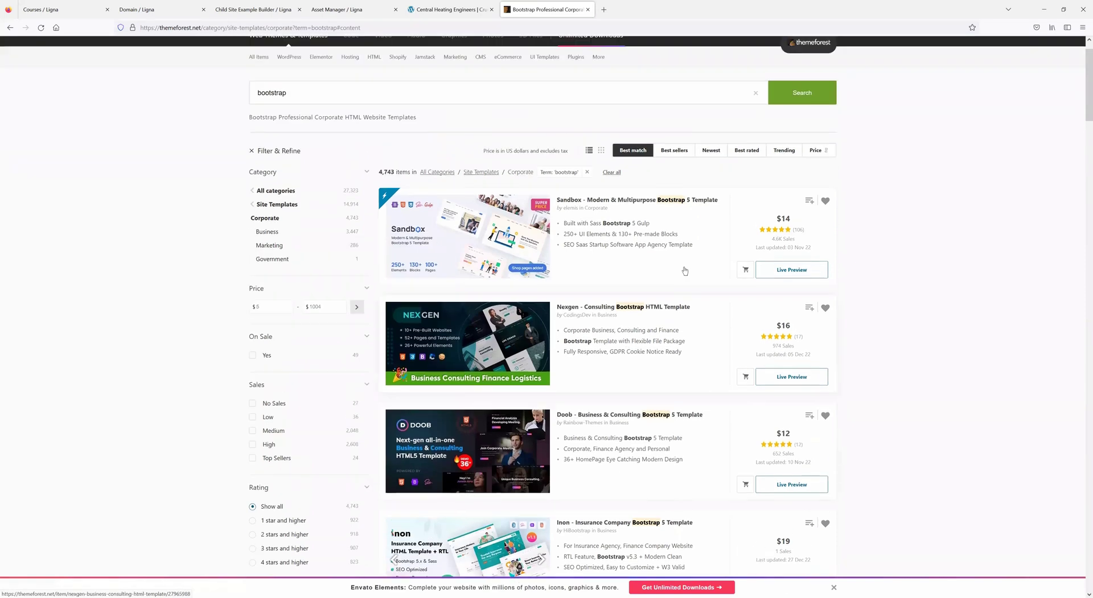
- Open Sandbox's live preview, view its frame source, and select the favicon and stylesheet link lines
left_click(463, 234)
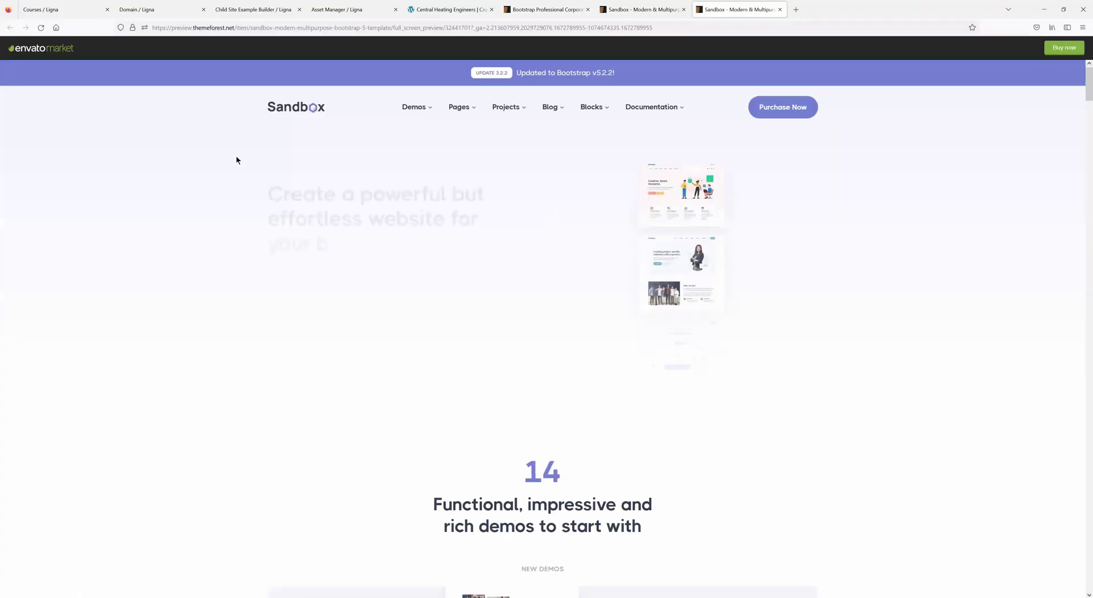
right_click(238, 158)
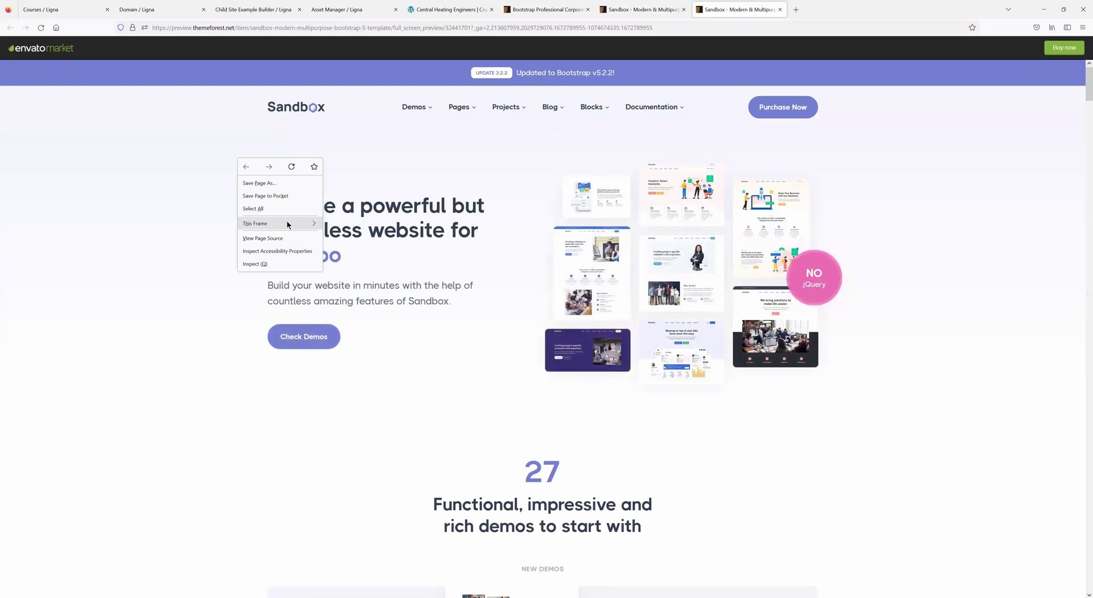
key("Escape")
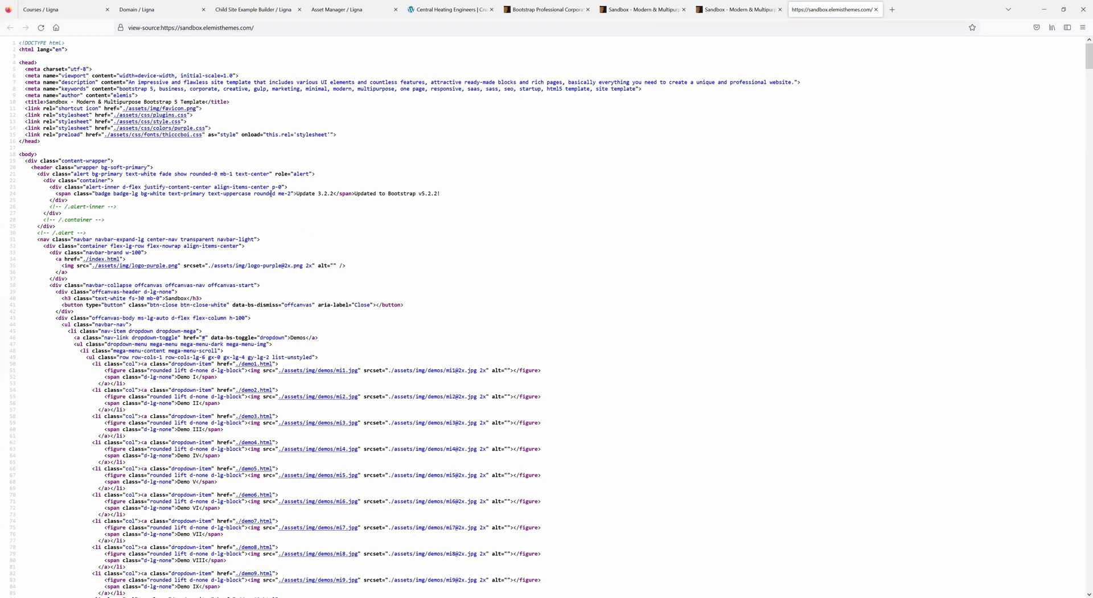
left_click_drag(342, 136, 25, 69)
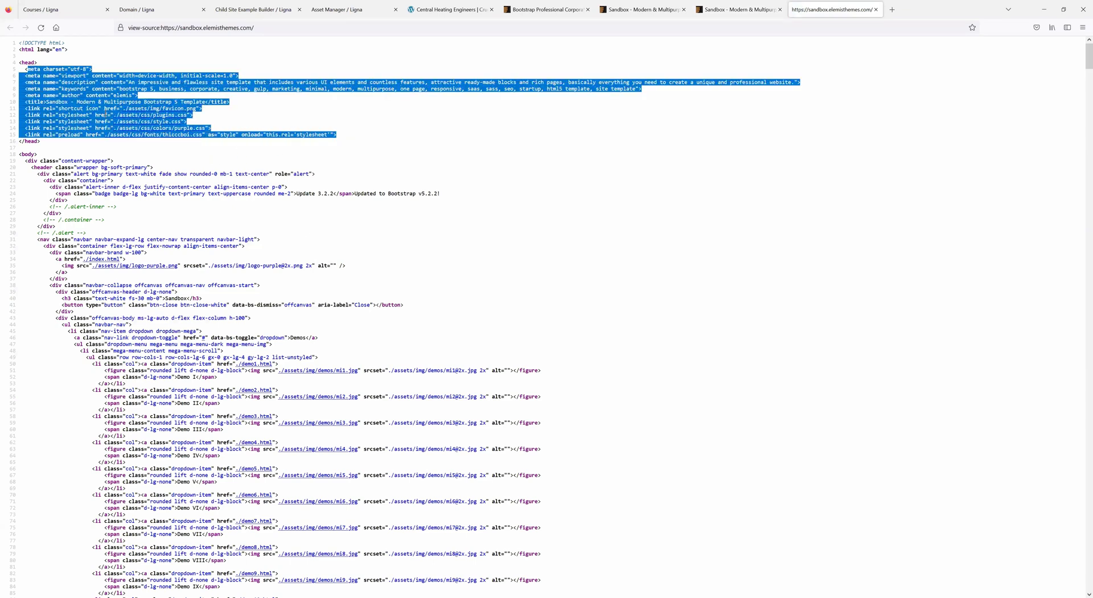
left_click_drag(349, 136, 25, 108)
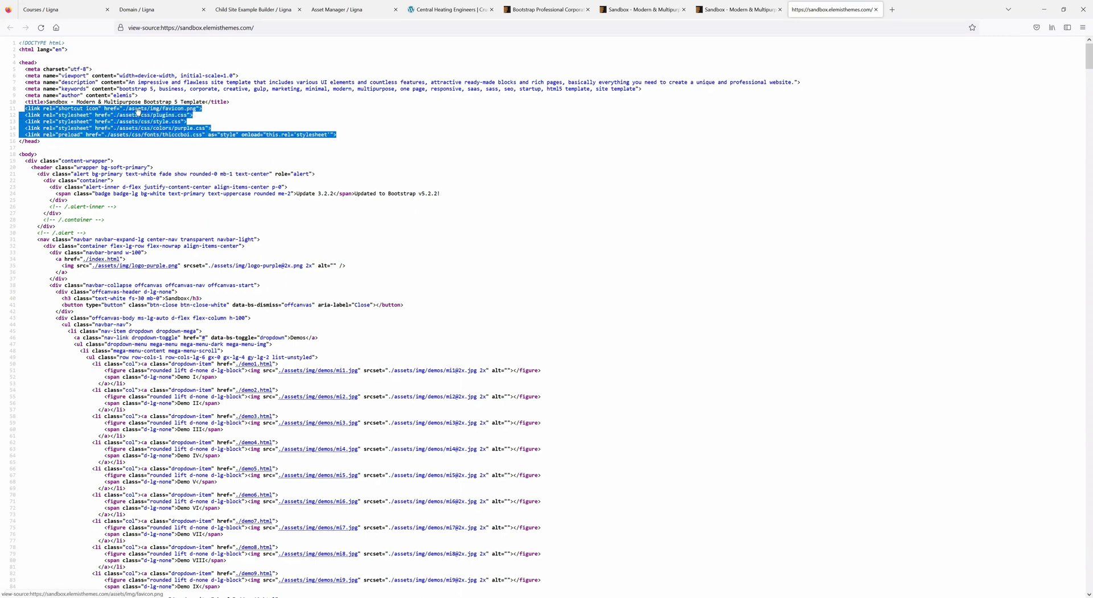
- Open the Sandbox Demo Layout XVIII demo page from the preview and browse it
left_click(732, 9)
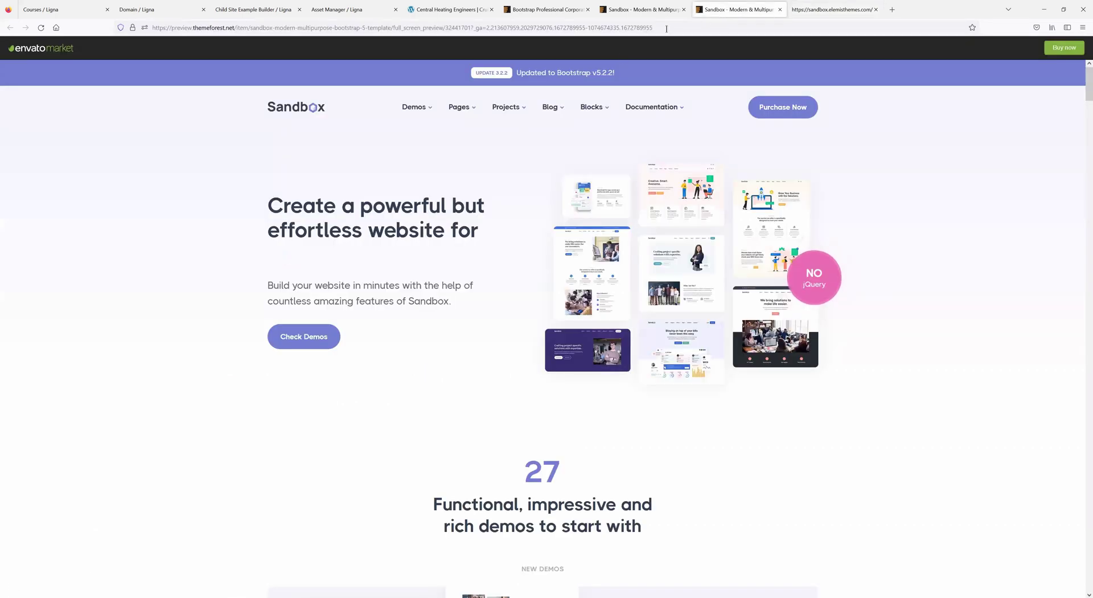
scroll(544, 386, "down", 5)
scroll(544, 385, "up", 3)
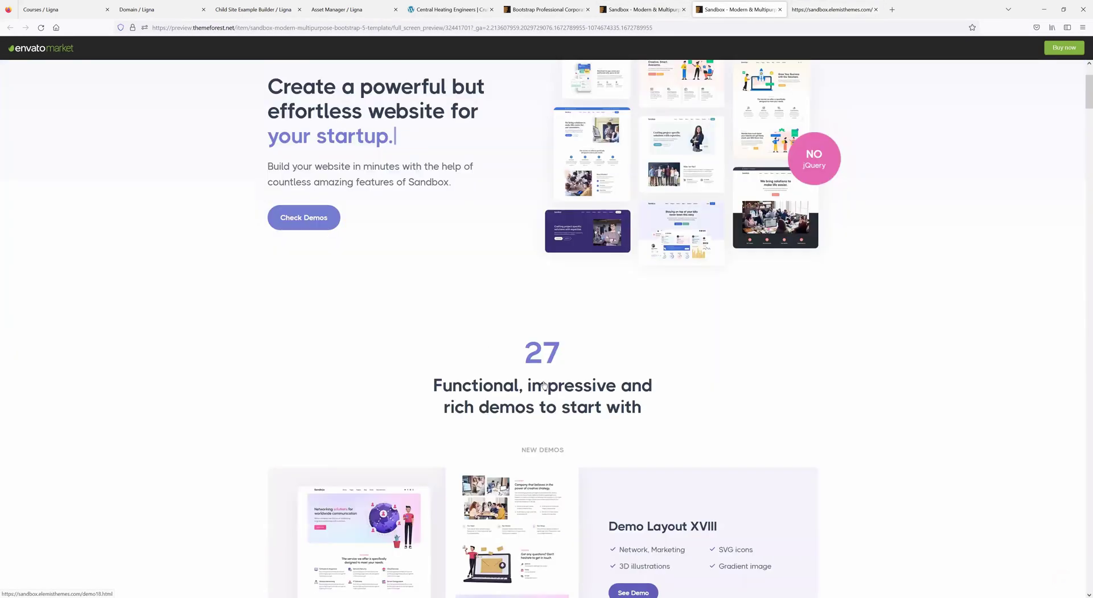
scroll(543, 385, "down", 8)
scroll(618, 317, "up", 3)
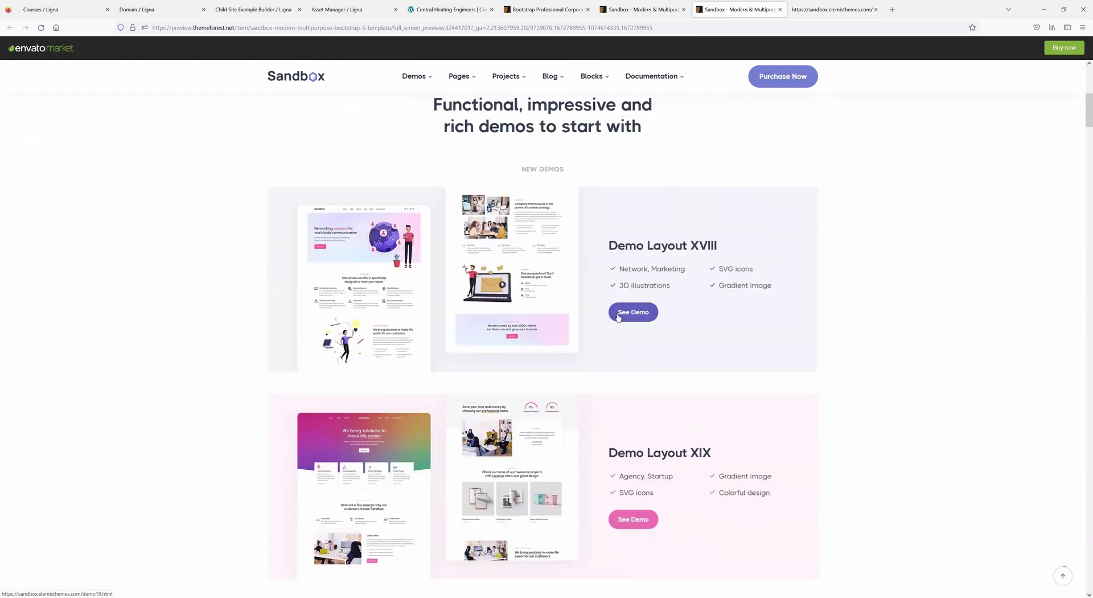
left_click(618, 317)
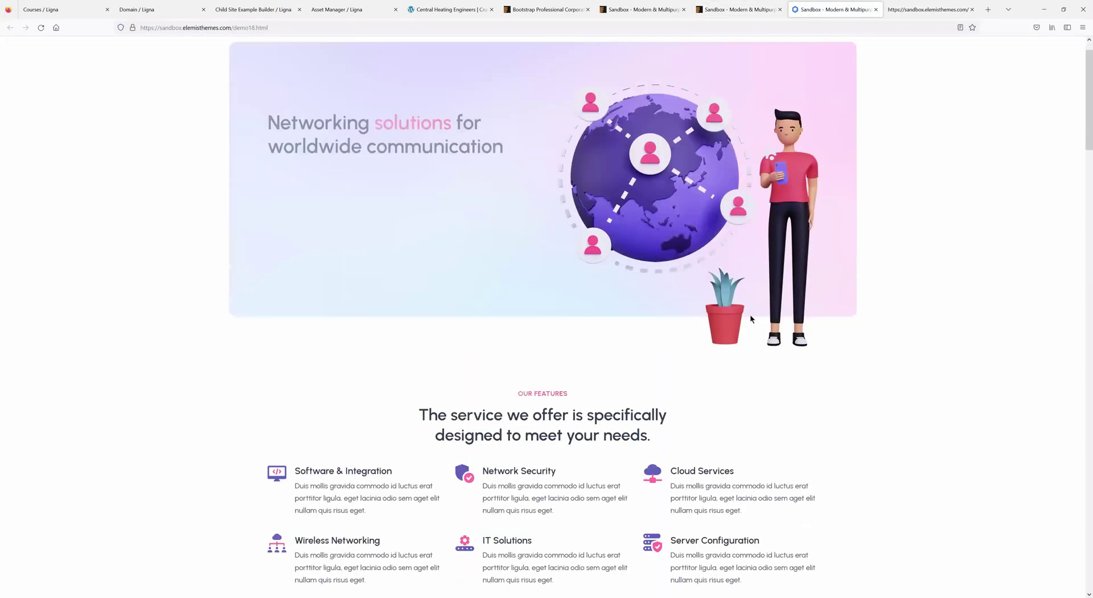
scroll(750, 317, "down", 15)
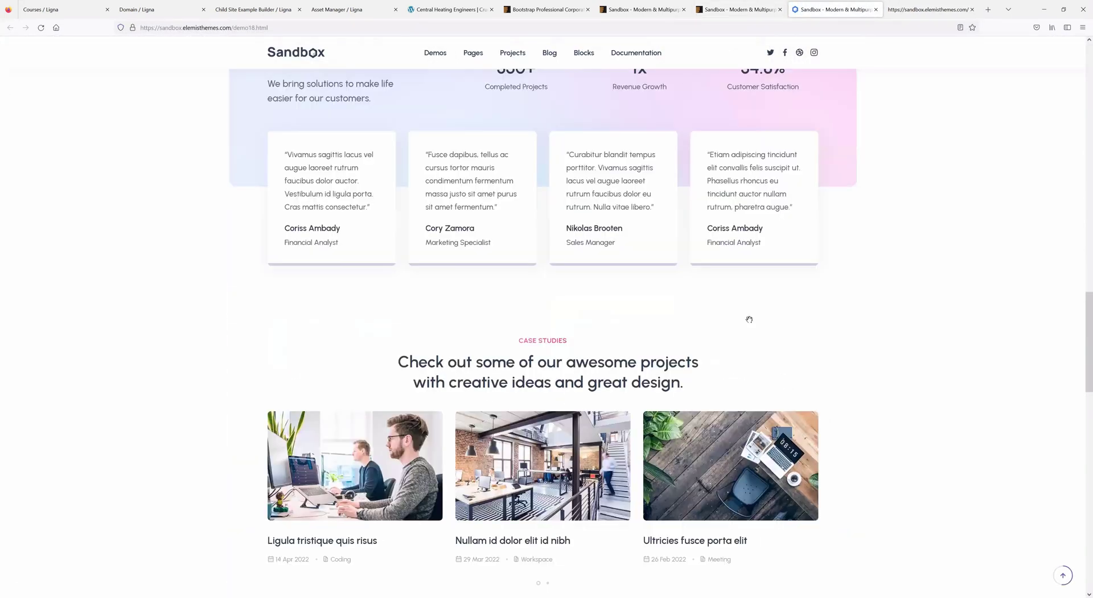
scroll(749, 318, "down", 10)
scroll(744, 317, "up", 20)
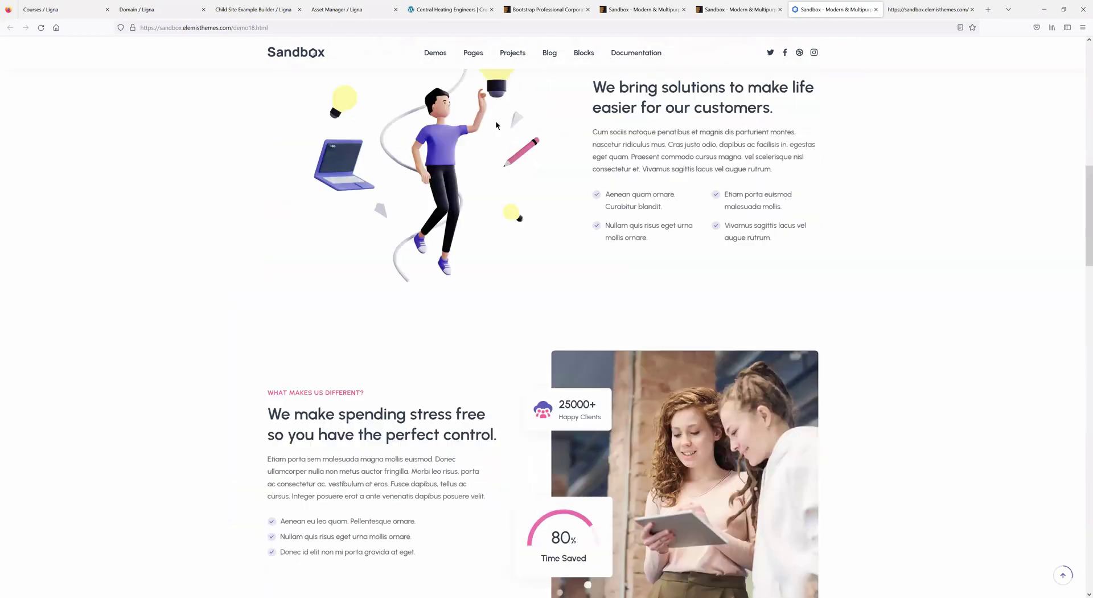
mouse_move(439, 53)
scroll(714, 294, "up", 1)
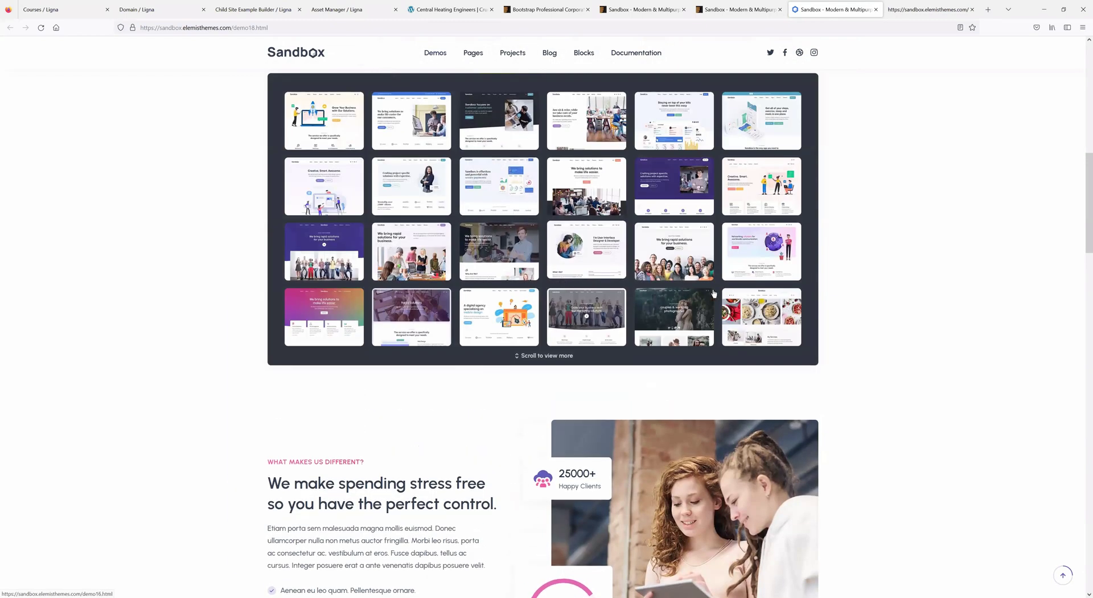
scroll(546, 207, "up", 1)
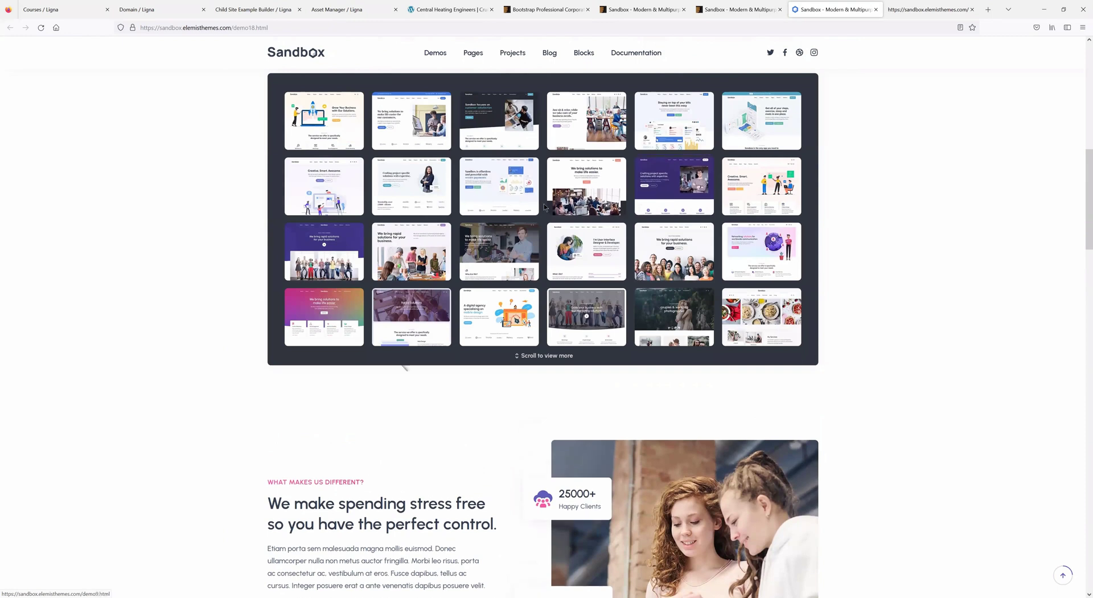
- Return to the Sandbox template's page source by way of its ThemeForest item page
left_click(734, 10)
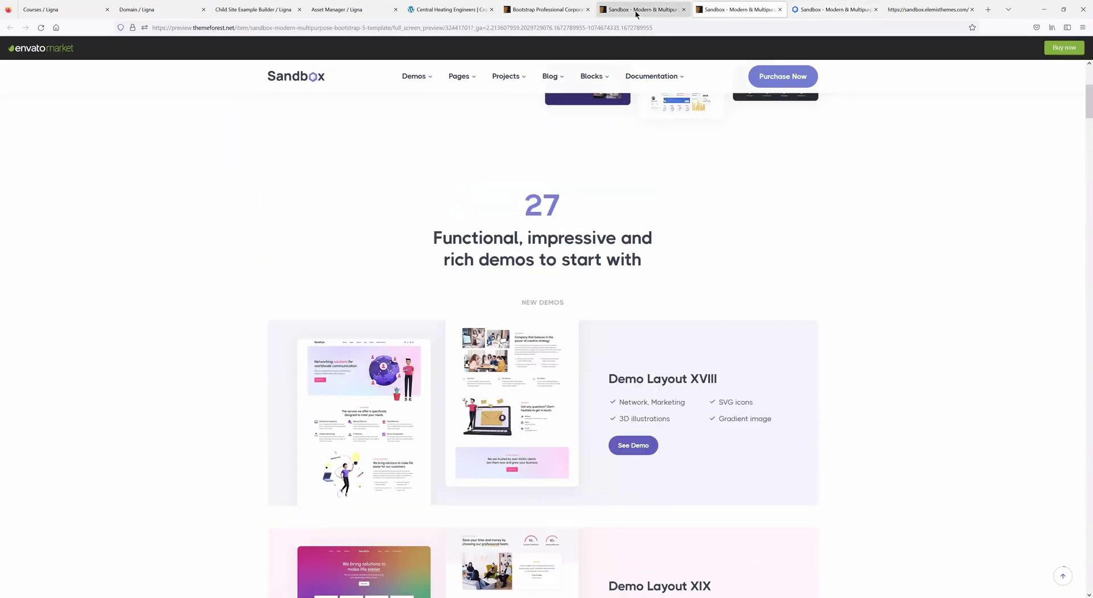
left_click(636, 10)
left_click(913, 10)
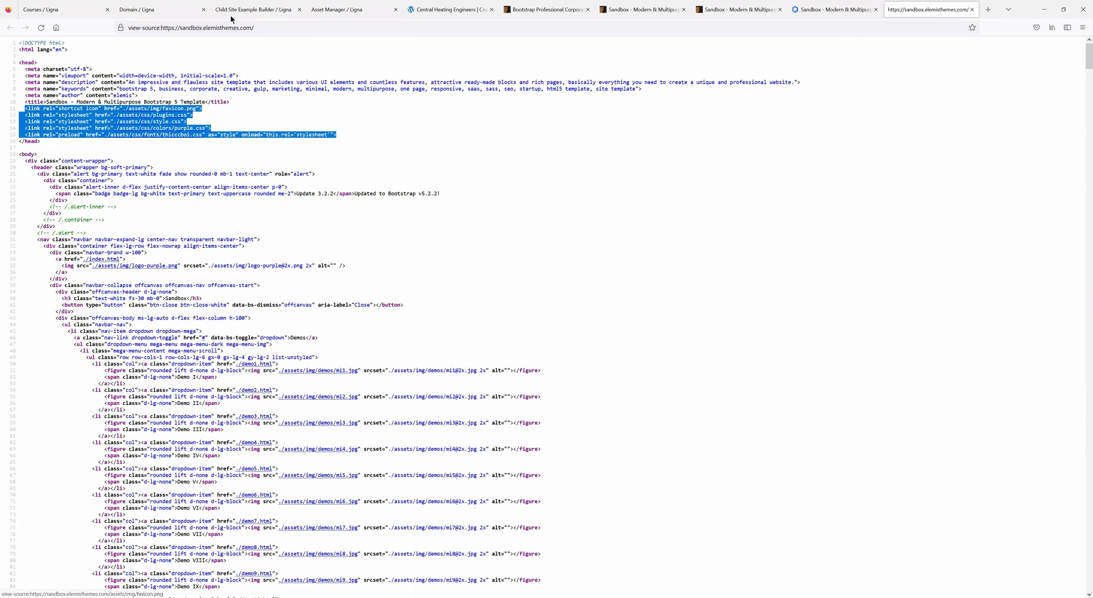
- Check the images path in Asset Manager, then select the two script lines at the source's bottom
left_click(326, 12)
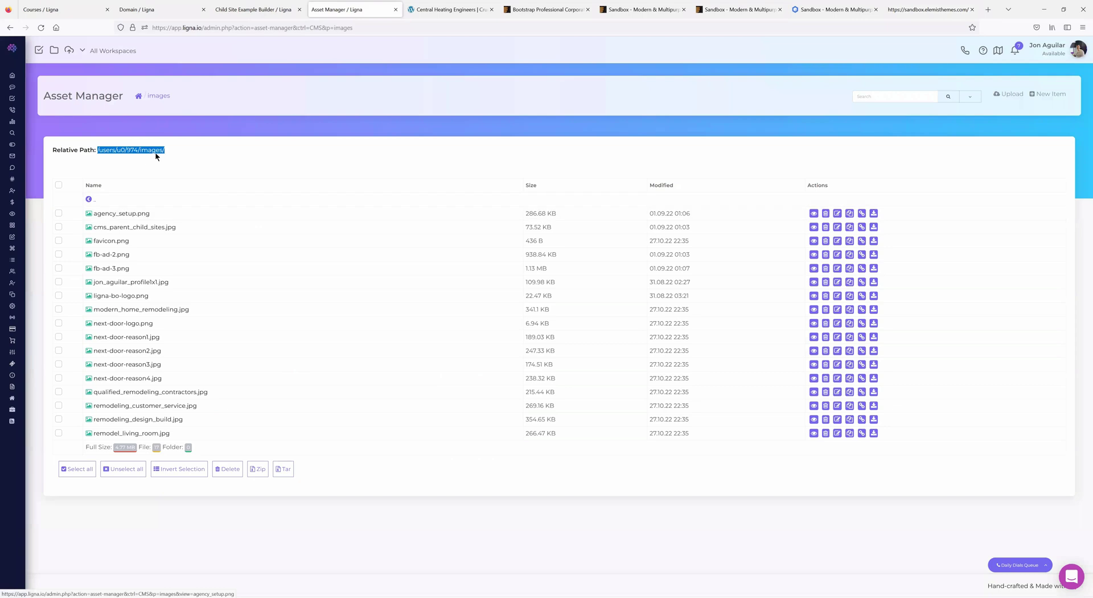
left_click(169, 154)
left_click_drag(145, 150, 130, 148)
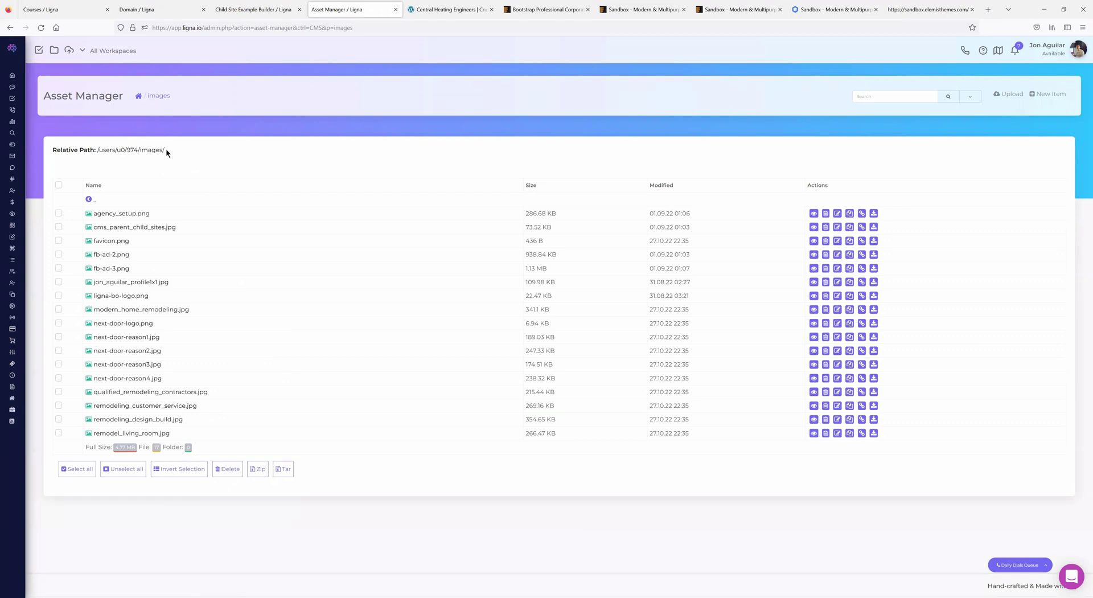
left_click(910, 14)
scroll(388, 331, "down", 15)
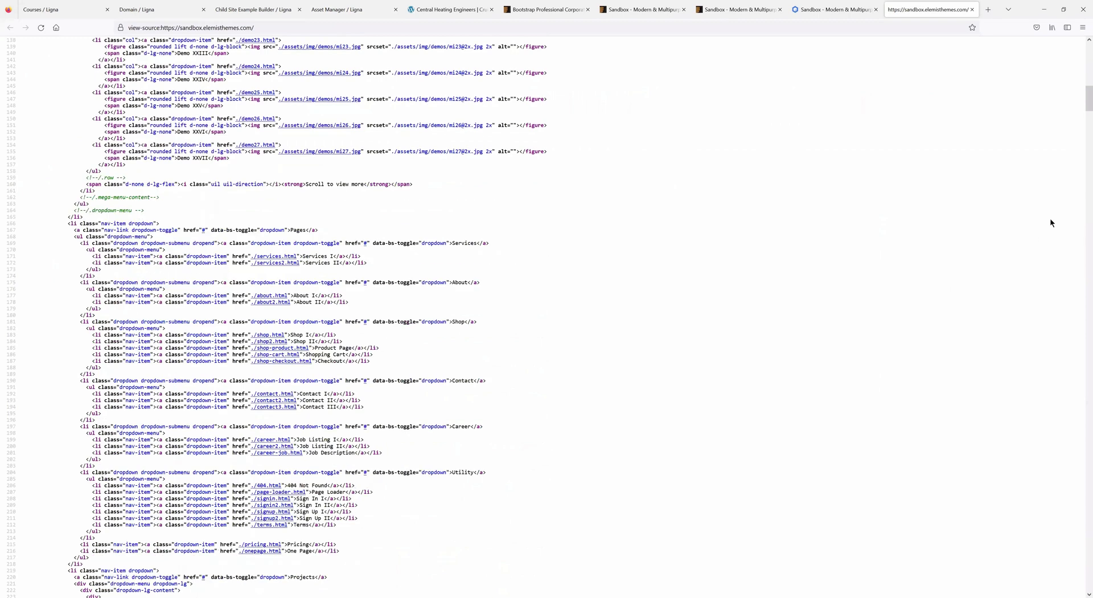
left_click_drag(1016, 493, 1084, 588)
left_click_drag(160, 575, 26, 569)
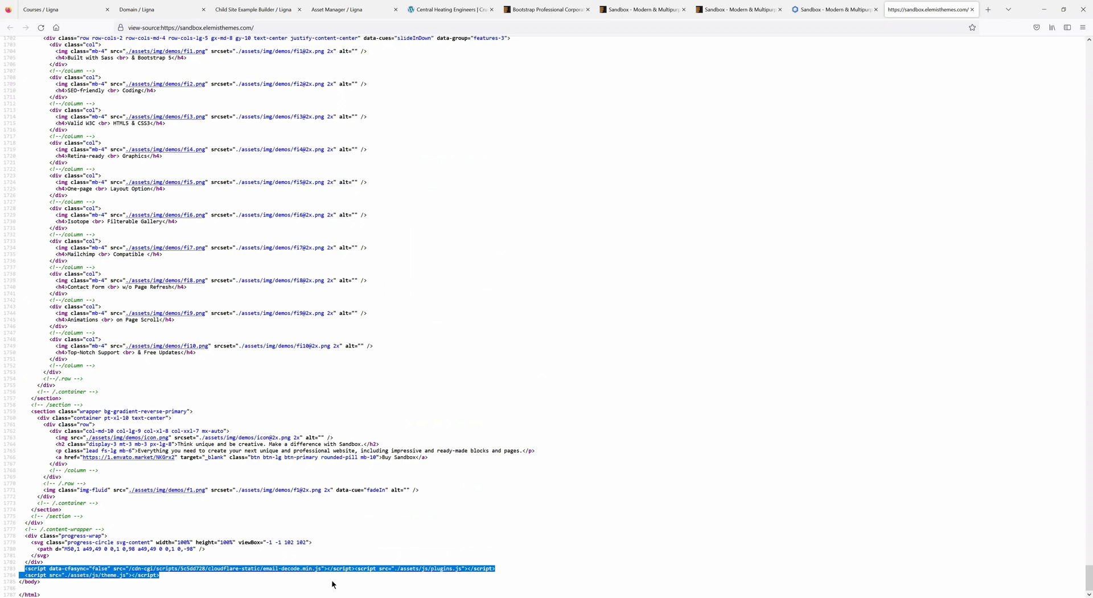
left_click(165, 577)
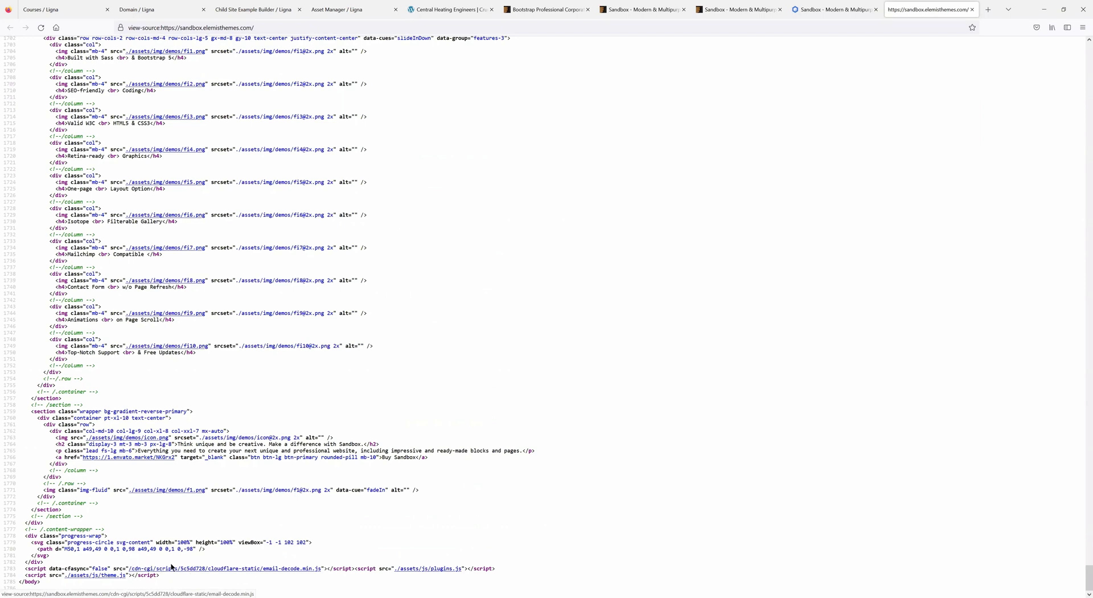
left_click_drag(157, 575, 24, 569)
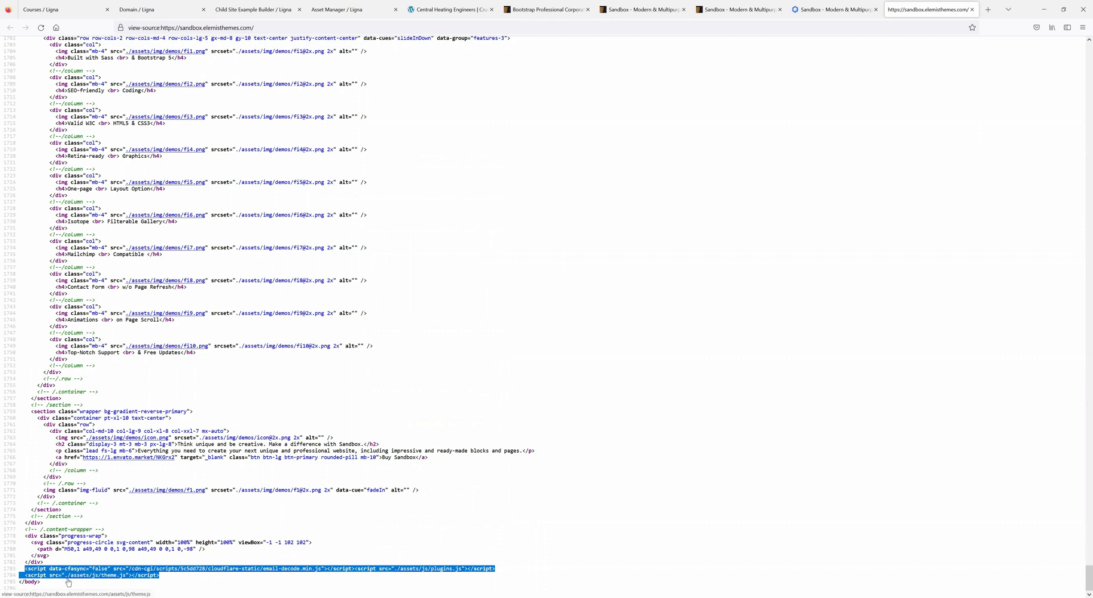
- Recheck the relative images path, then select the closing page markup above the scripts
left_click(335, 11)
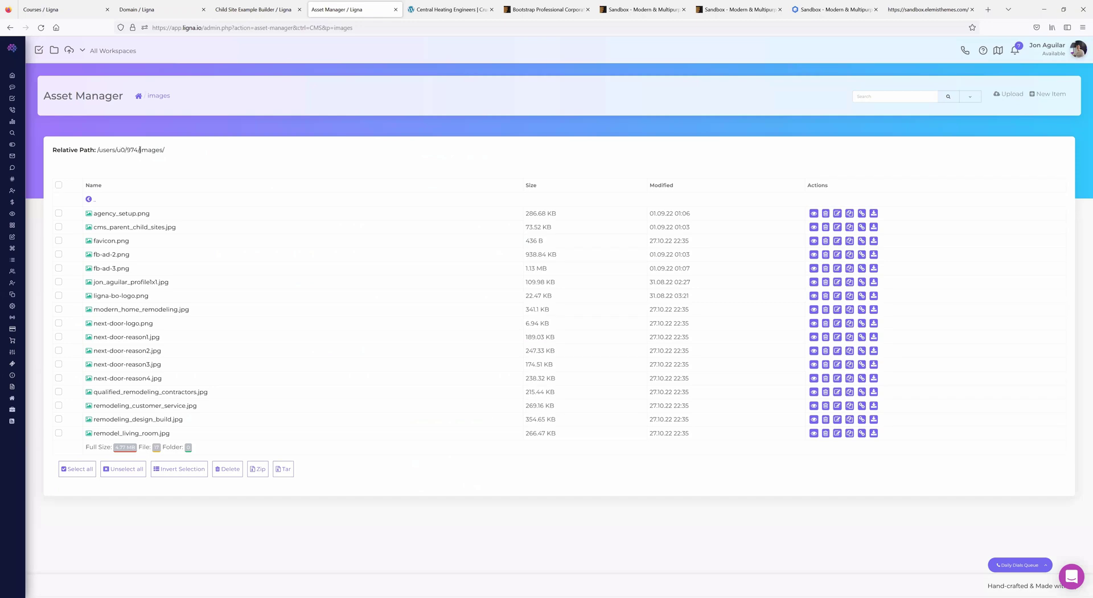
left_click_drag(139, 150, 153, 149)
left_click(900, 9)
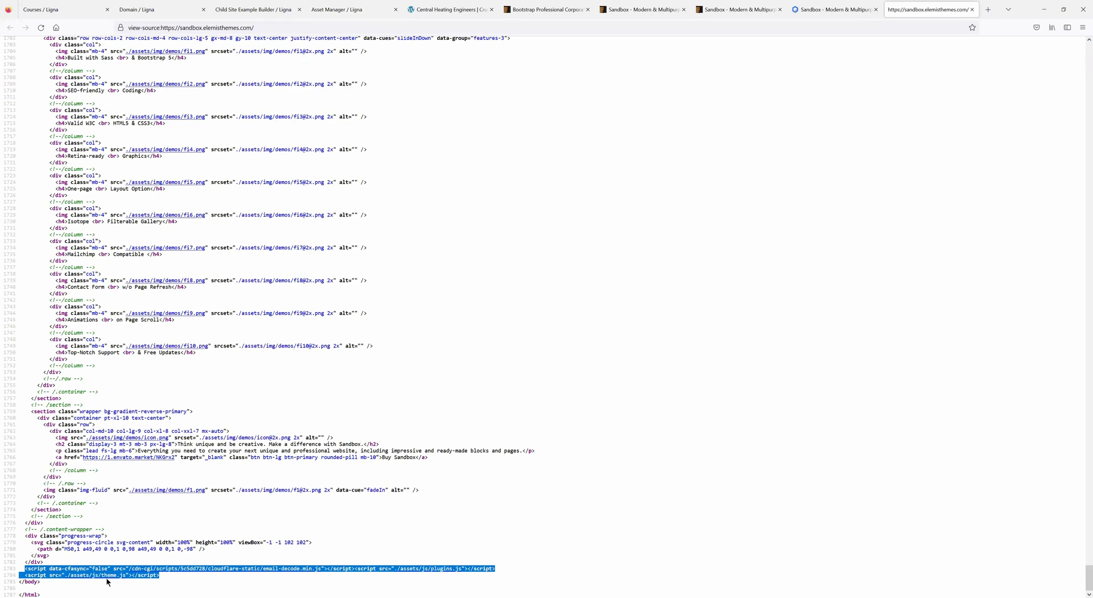
triple_click(47, 564)
left_click_drag(68, 476, 69, 517)
scroll(78, 273, "up", 7)
scroll(71, 365, "down", 5)
left_click_drag(60, 555, 62, 315)
- Select the template markup from the content-wrapper div downward, then show the Networking demo page
scroll(62, 315, "up", 20)
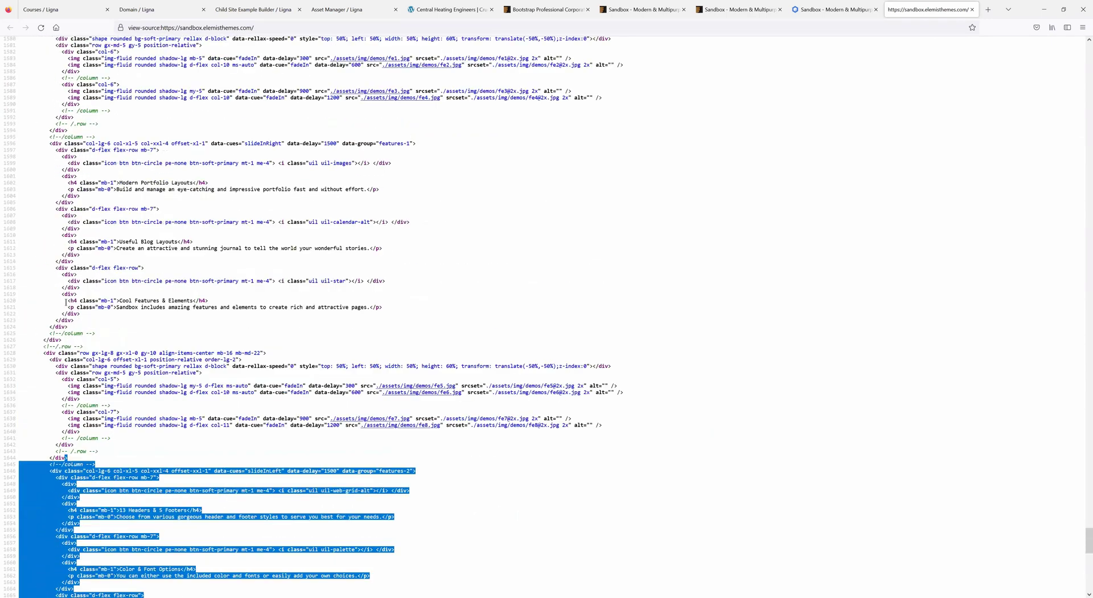
scroll(65, 302, "up", 20)
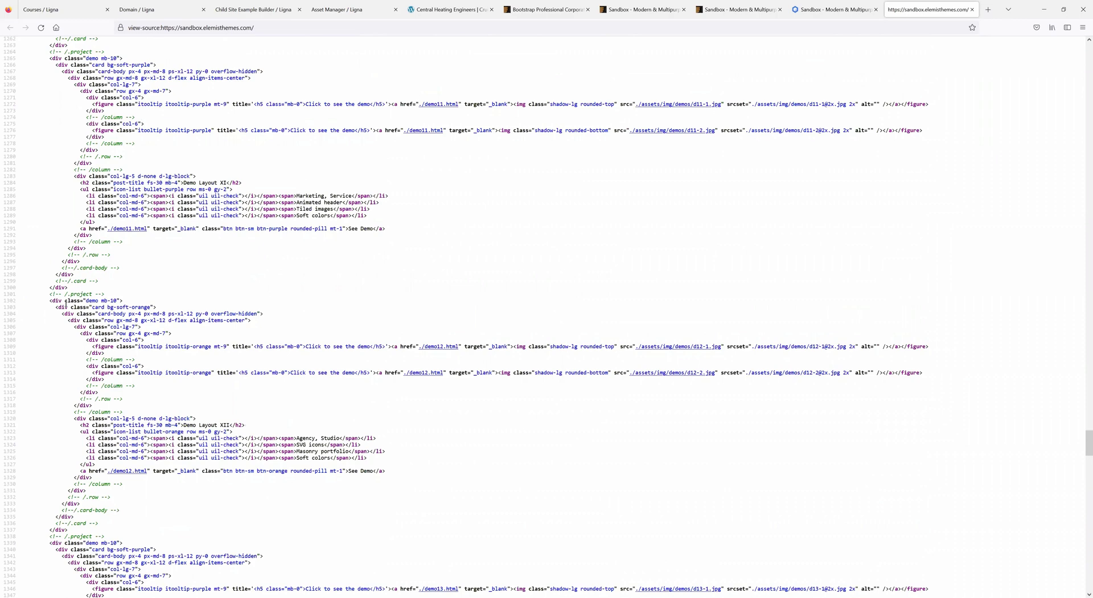
scroll(65, 303, "up", 20)
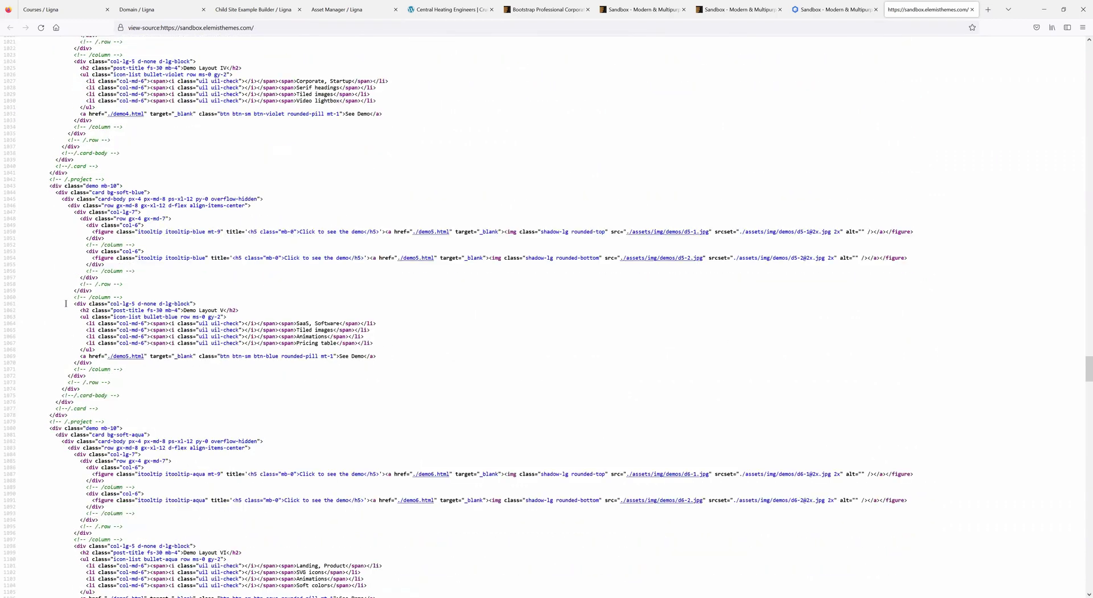
scroll(65, 303, "up", 20)
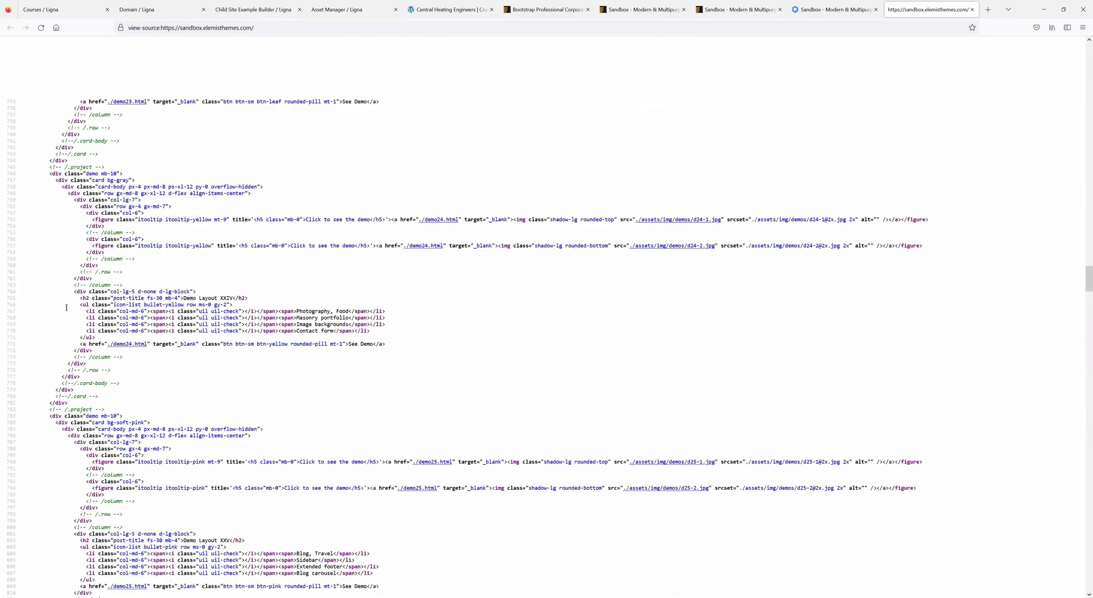
scroll(66, 309, "up", 20)
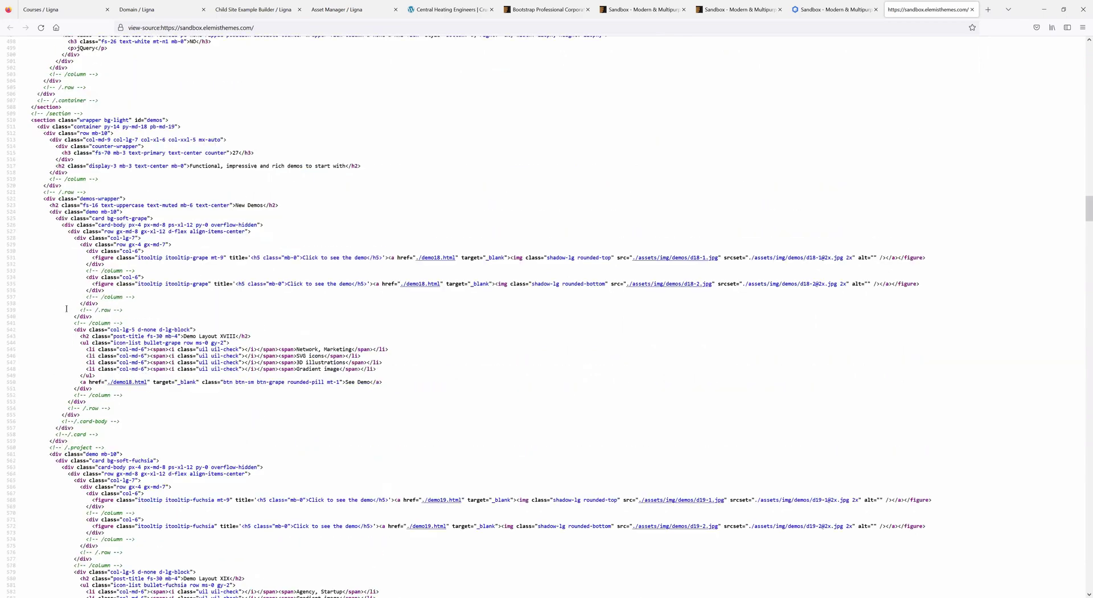
scroll(66, 309, "up", 20)
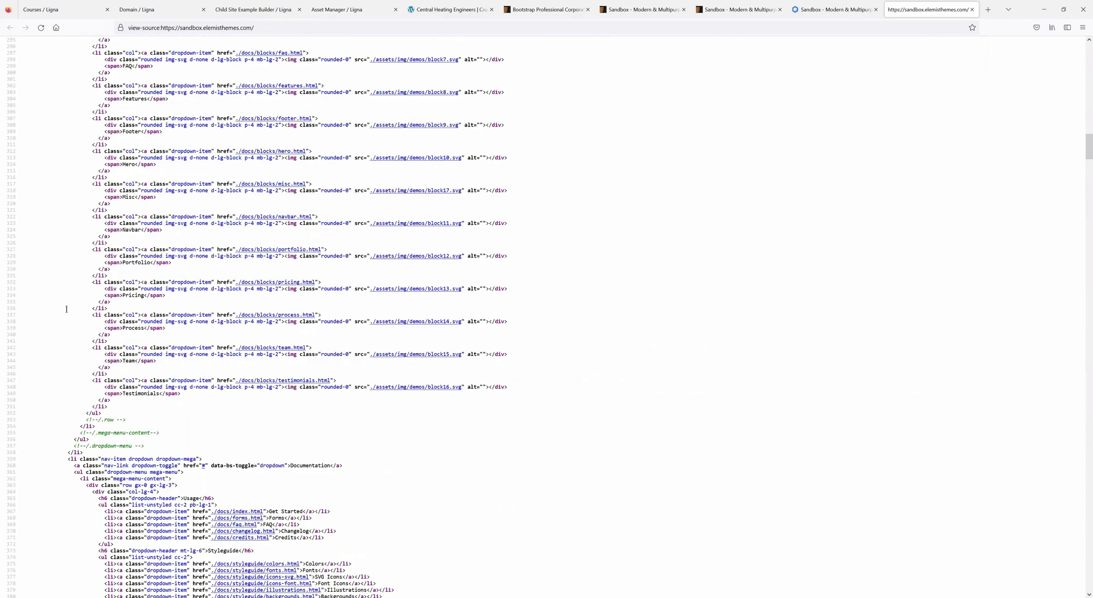
scroll(66, 309, "up", 19)
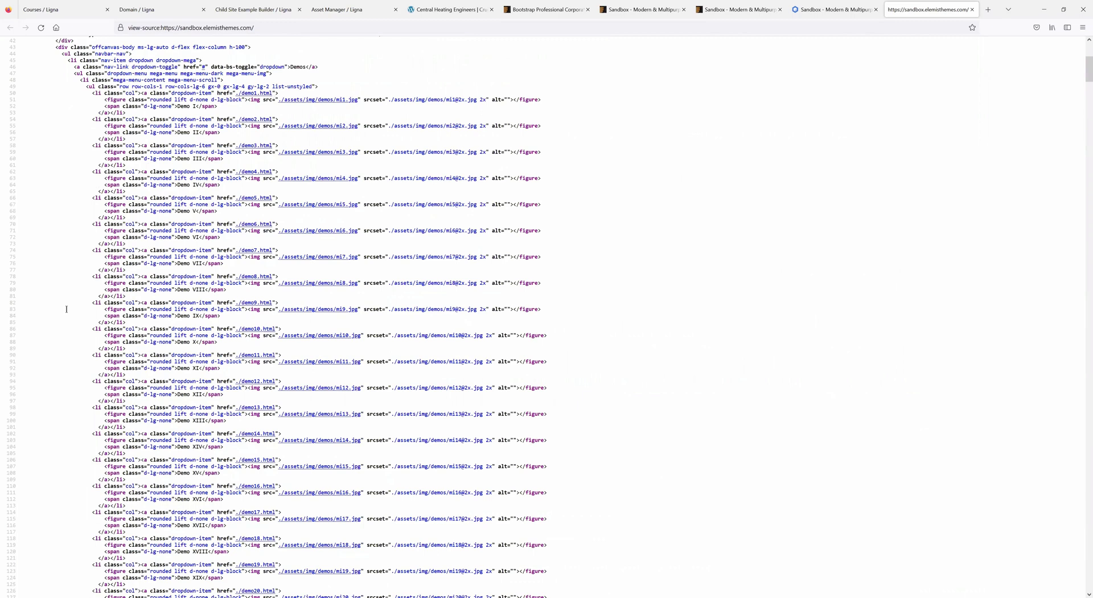
scroll(57, 201, "up", 5)
left_click(24, 162, "shift")
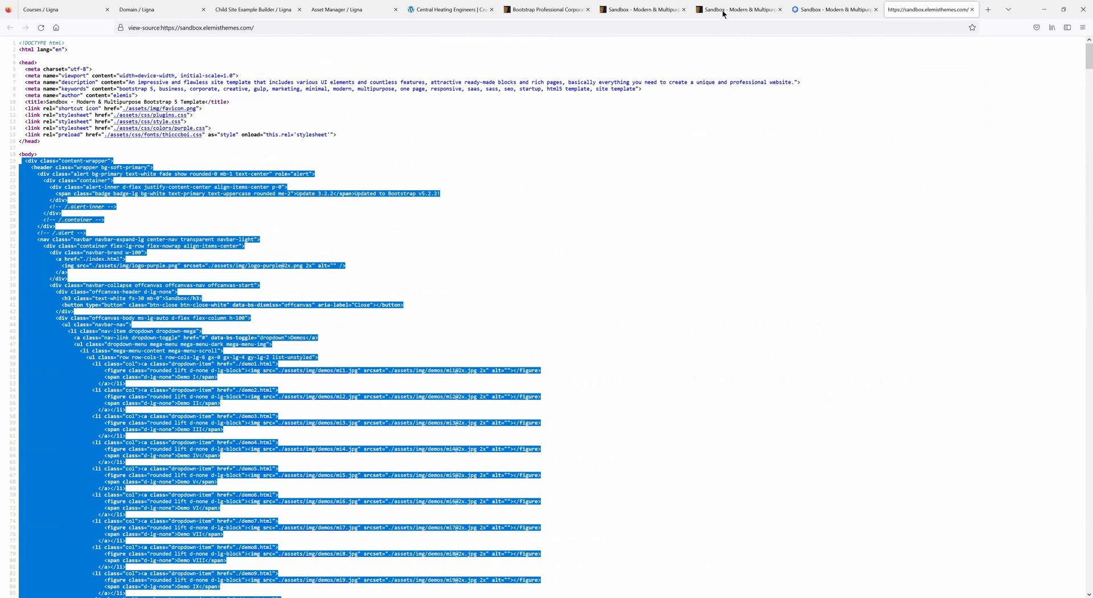
left_click(831, 9)
scroll(390, 172, "up", 3)
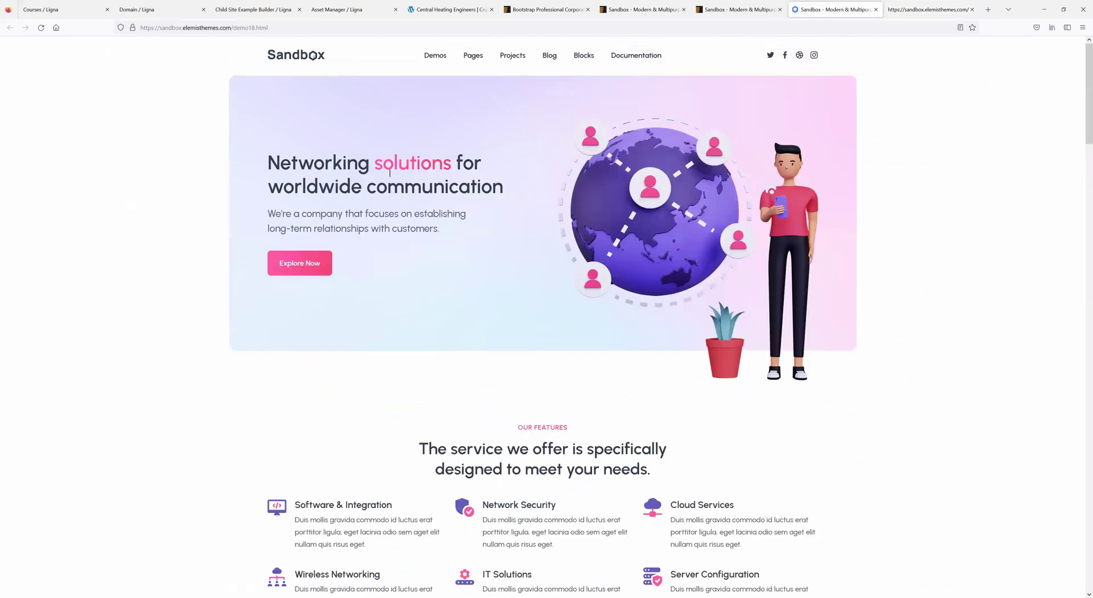
- Open the Sample Builder funnel from Ligna Funnels for editing
left_click(63, 11)
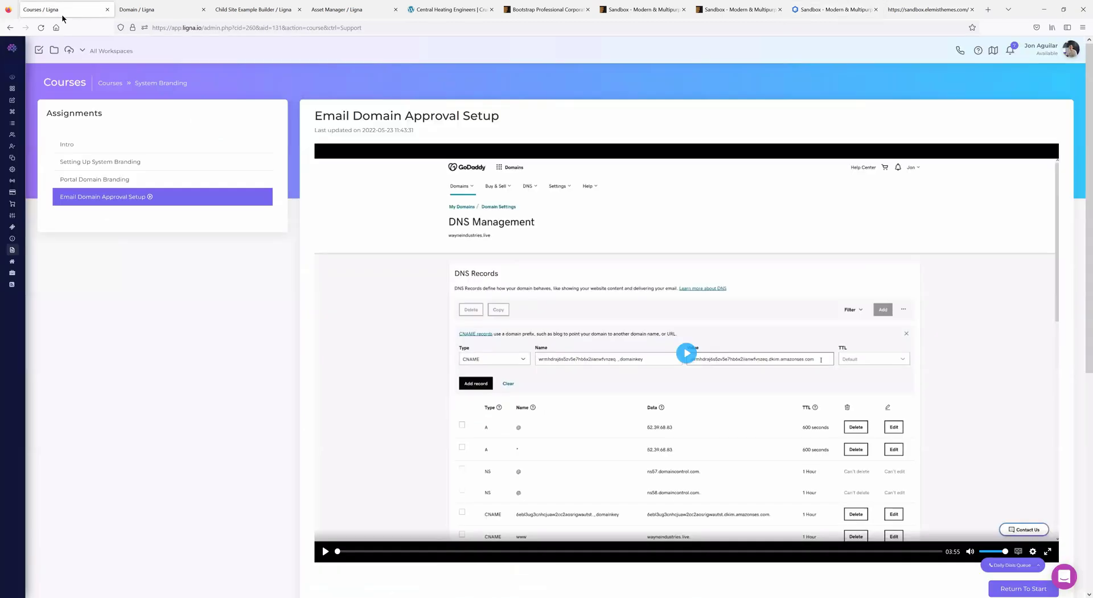
mouse_move(11, 253)
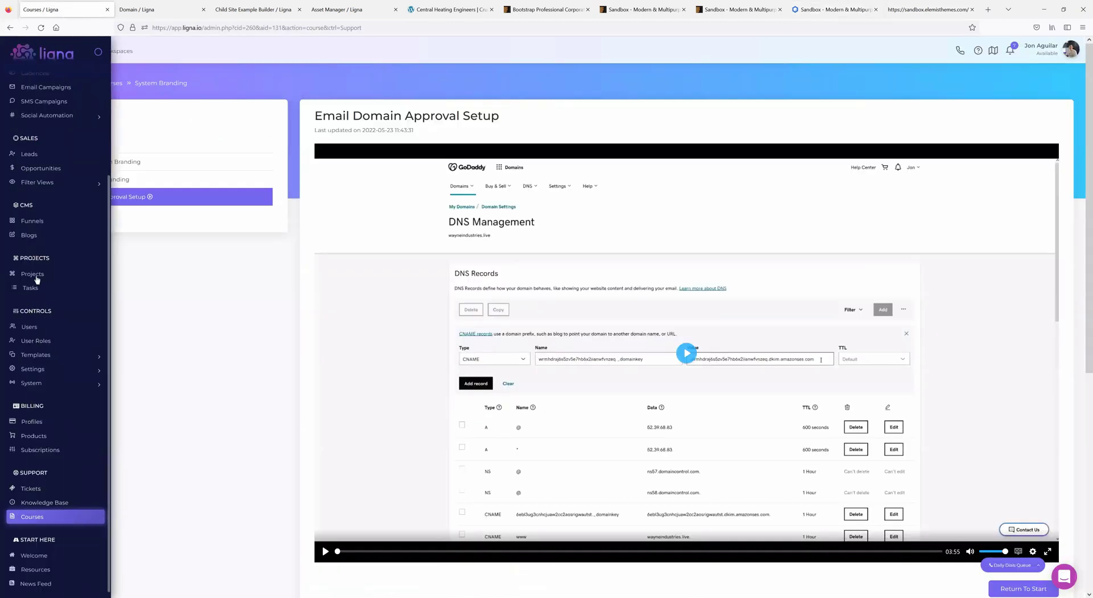
left_click(35, 222)
left_click(142, 273)
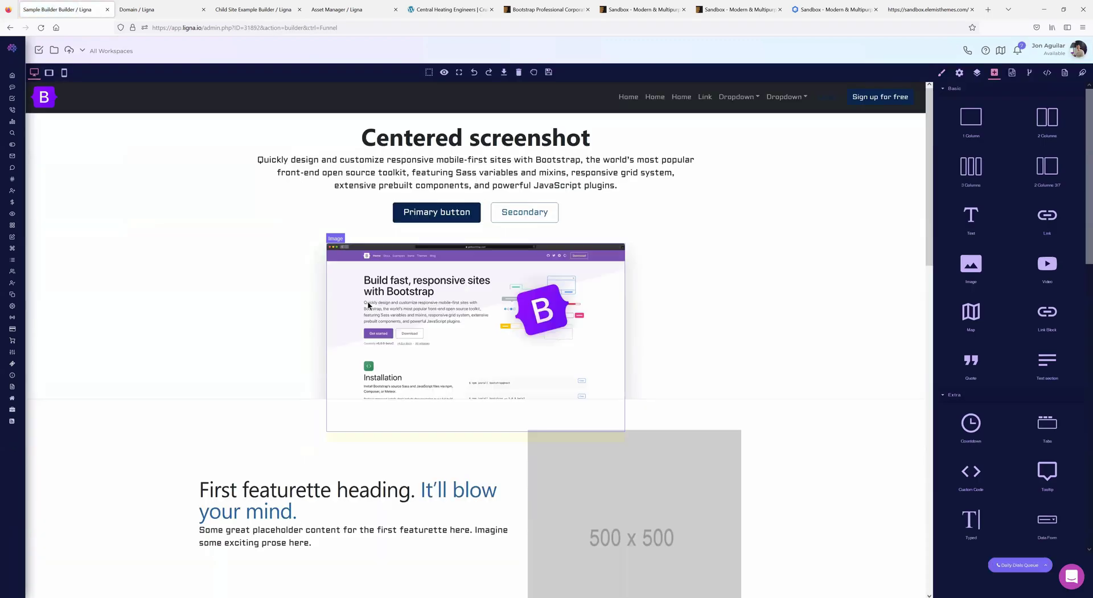
scroll(940, 289, "down", 6)
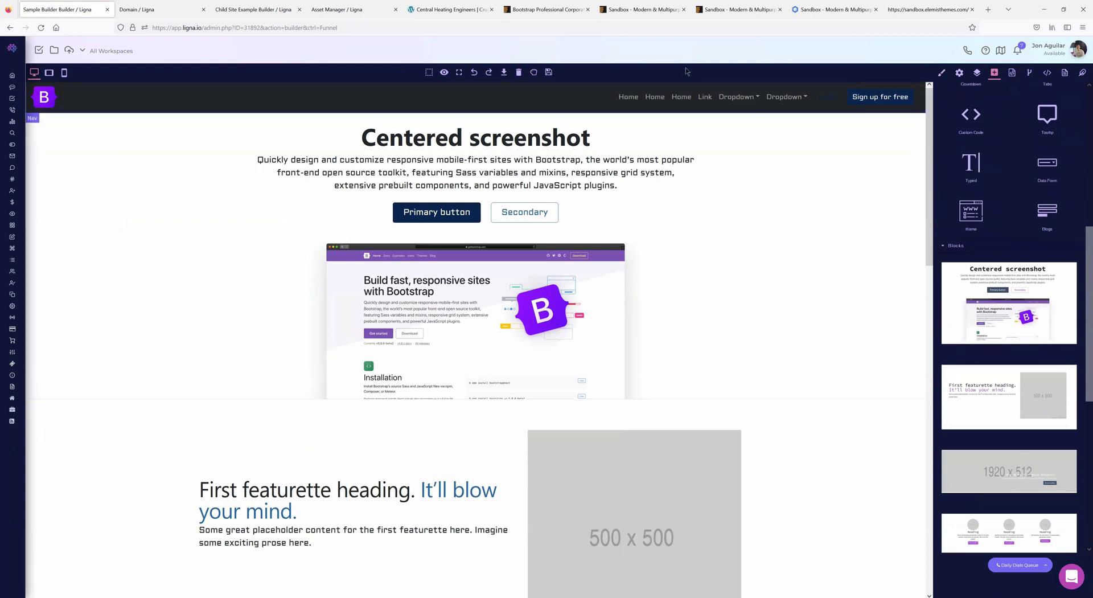
- Inspect the Networking demo page's light-background section wrapper in Firefox's Inspector
left_click(710, 11)
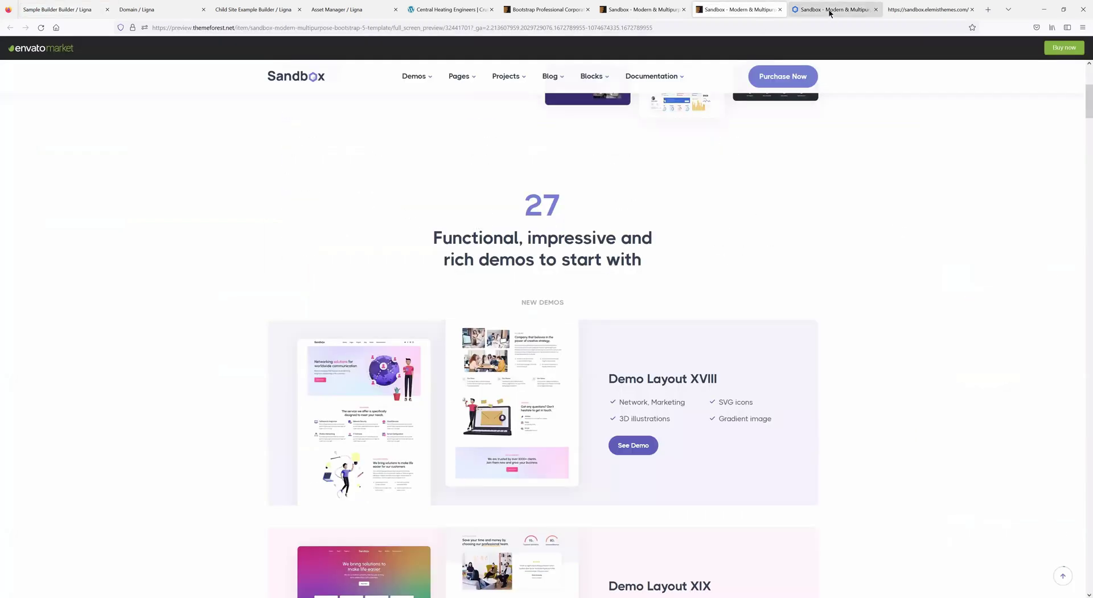
left_click(830, 11)
scroll(478, 251, "down", 1)
scroll(455, 231, "up", 1)
right_click(342, 87)
key("q")
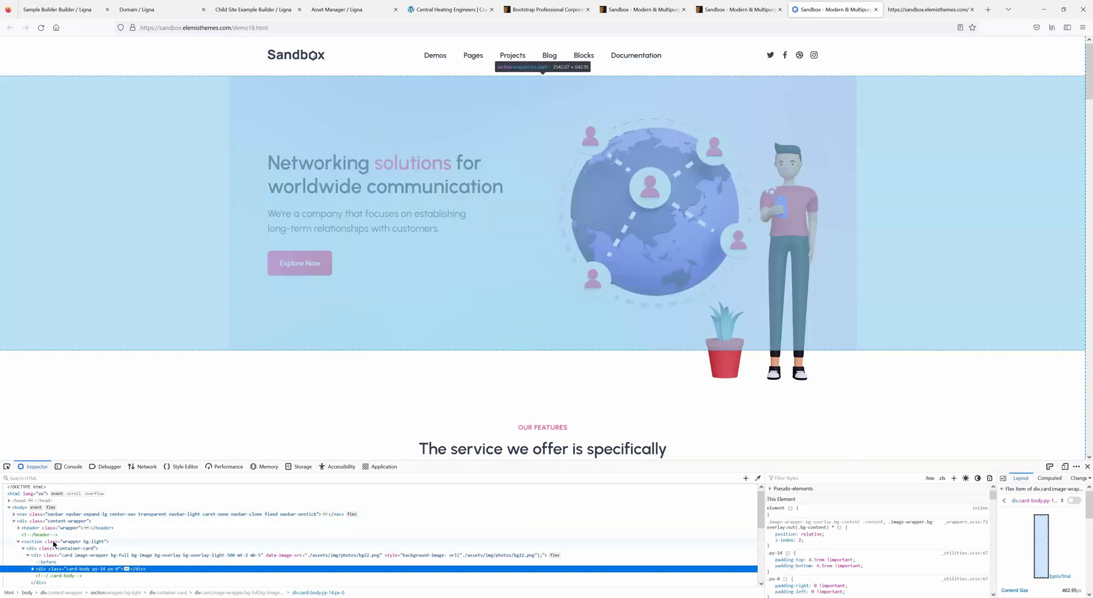
left_click(54, 543)
right_click(54, 543)
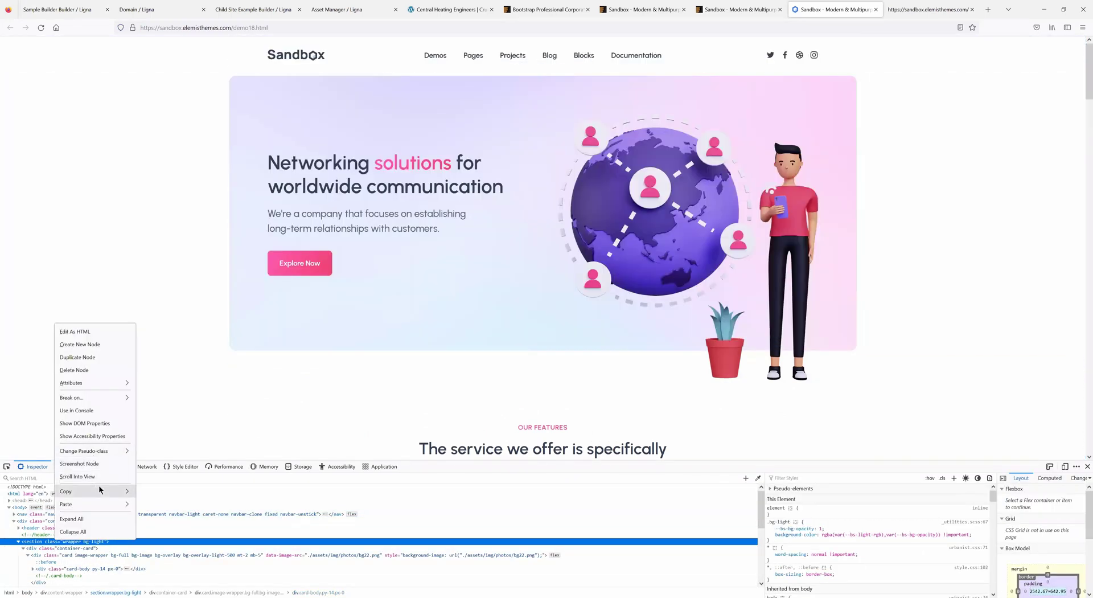
left_click(561, 348)
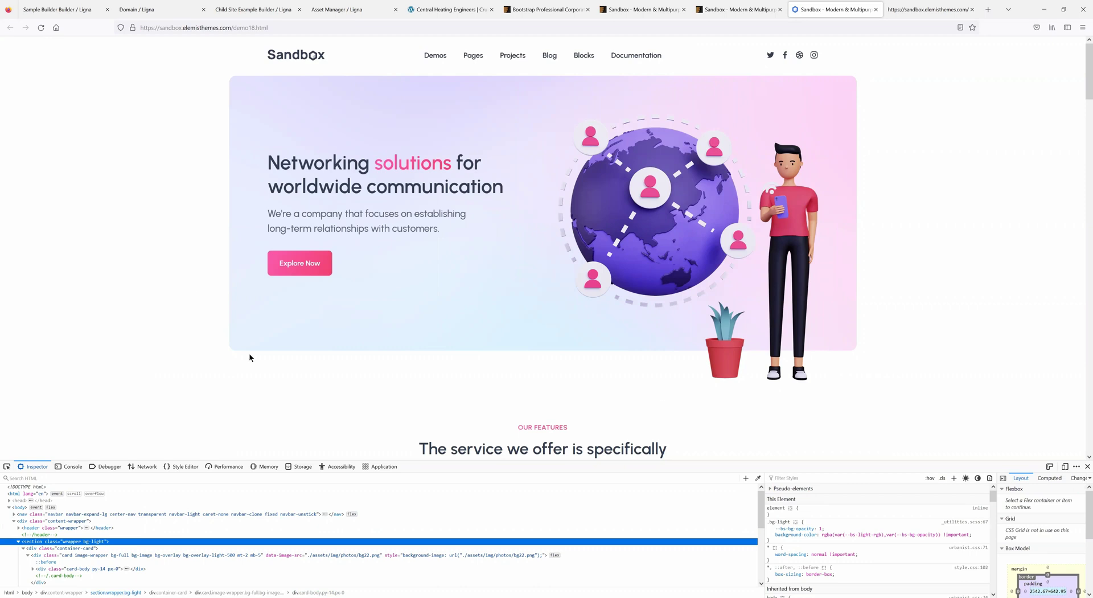
- Drag a second Centered screenshot block onto the Sample Builder canvas
left_click(79, 10)
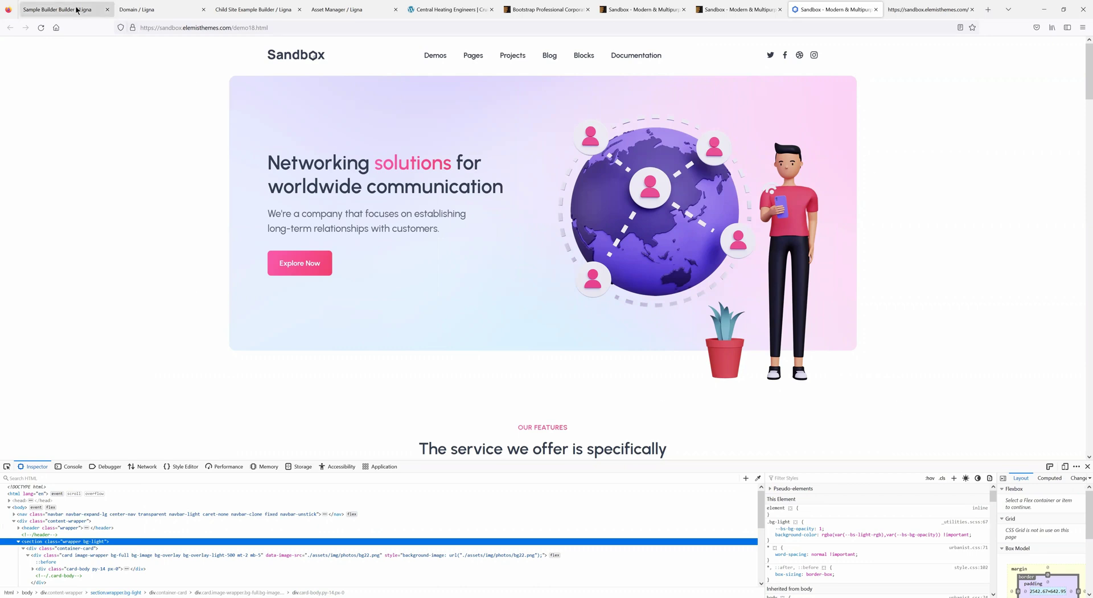
scroll(1013, 353, "down", 3)
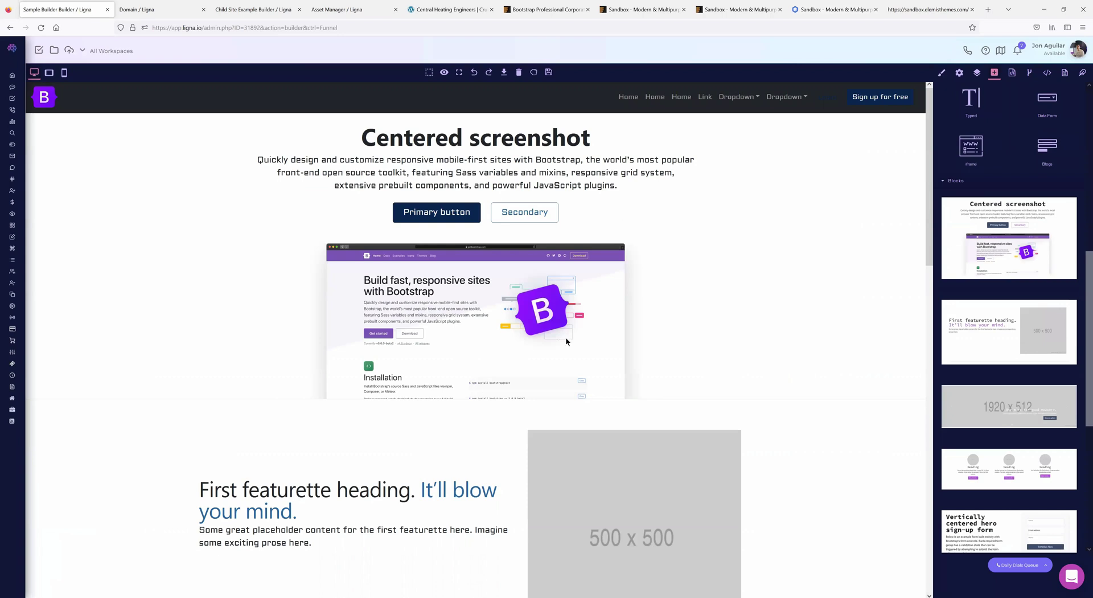
left_click_drag(566, 341, 568, 343)
scroll(621, 296, "up", 4)
left_click(815, 10)
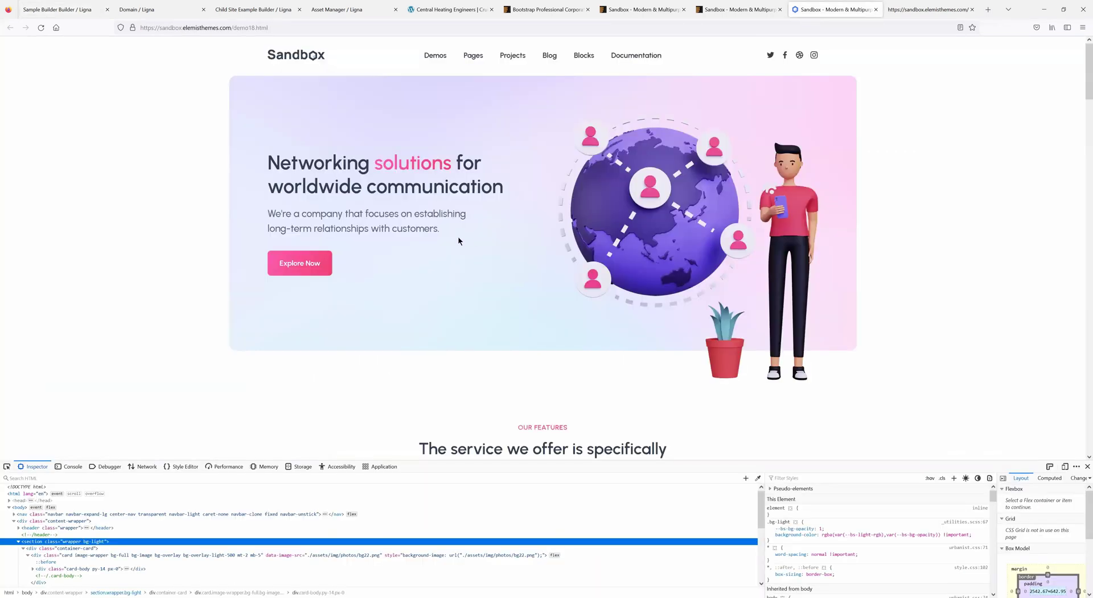
- Review the Sandbox preview, ThemeForest page and bootstrap search results, then clear the Sandbox source selection
left_click(734, 10)
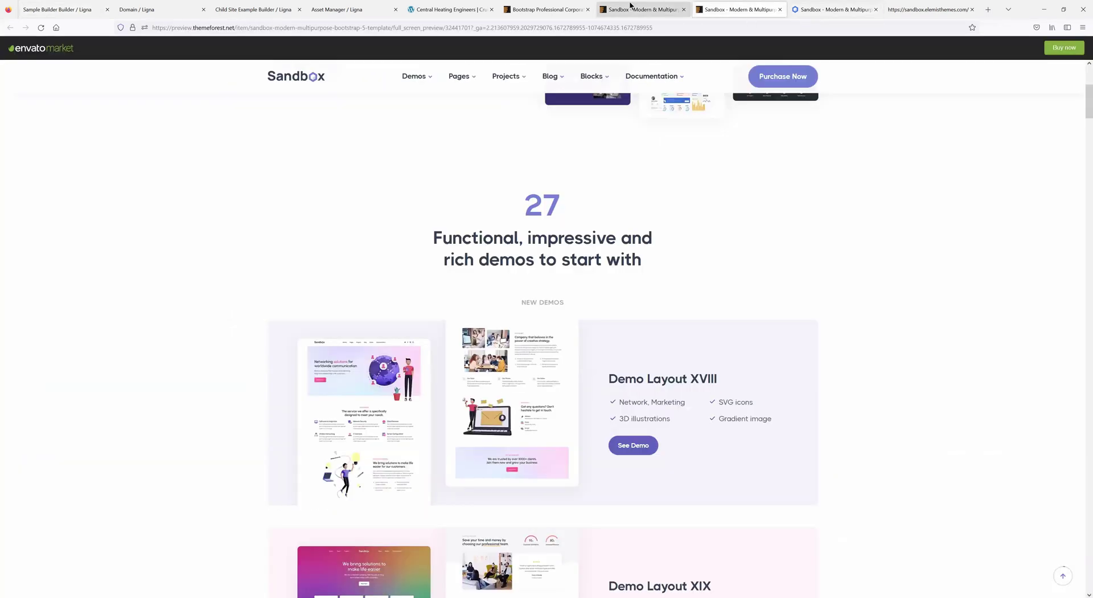
left_click(632, 10)
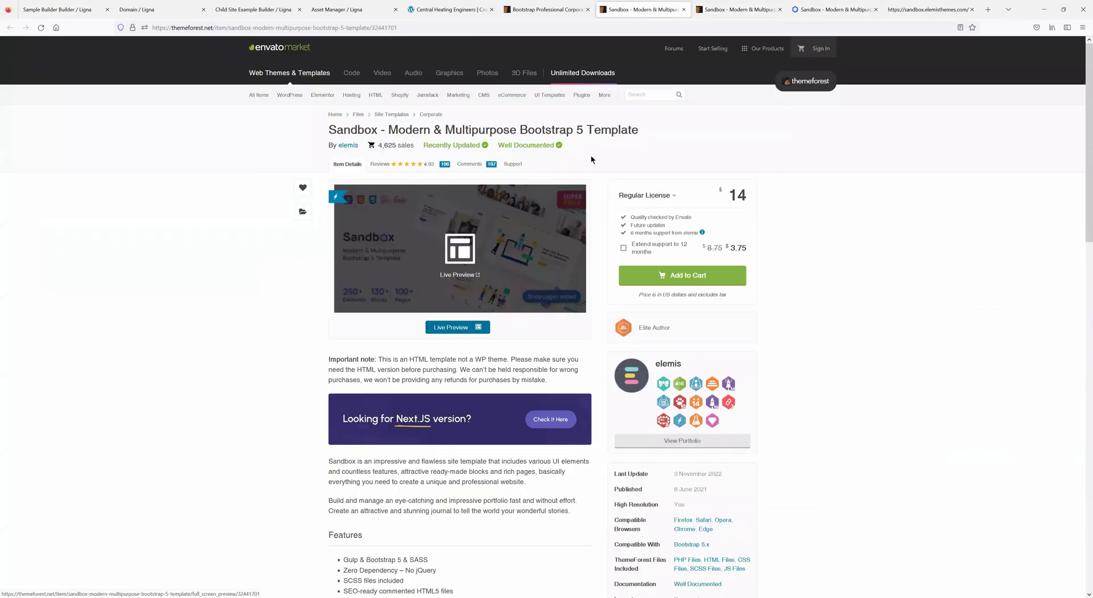
left_click(550, 11)
scroll(597, 288, "down", 1)
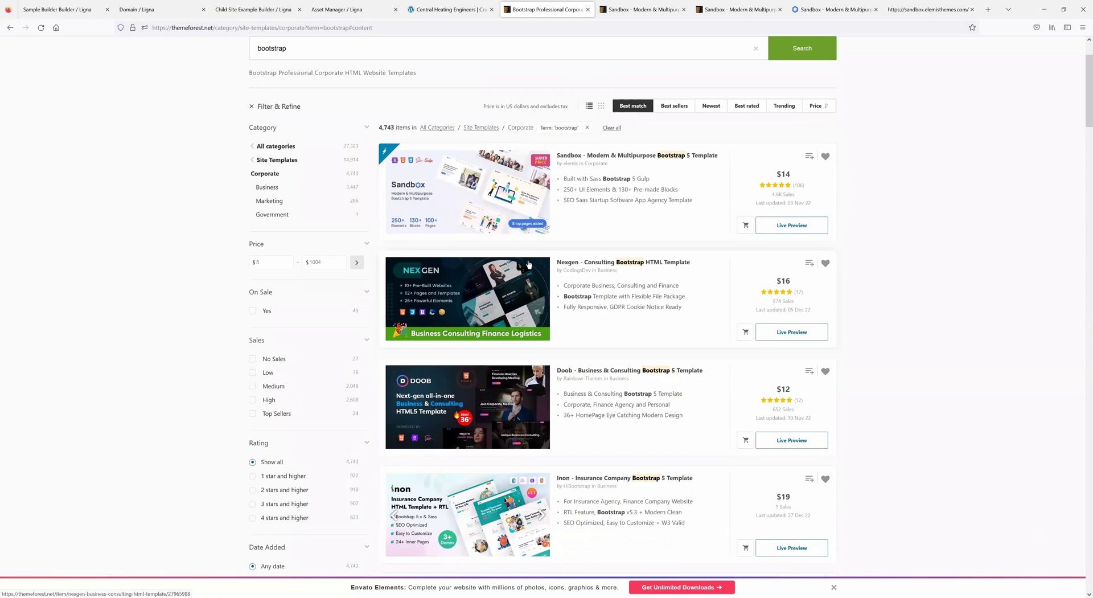
scroll(569, 289, "up", 1)
scroll(569, 289, "up", 2)
scroll(626, 307, "down", 10)
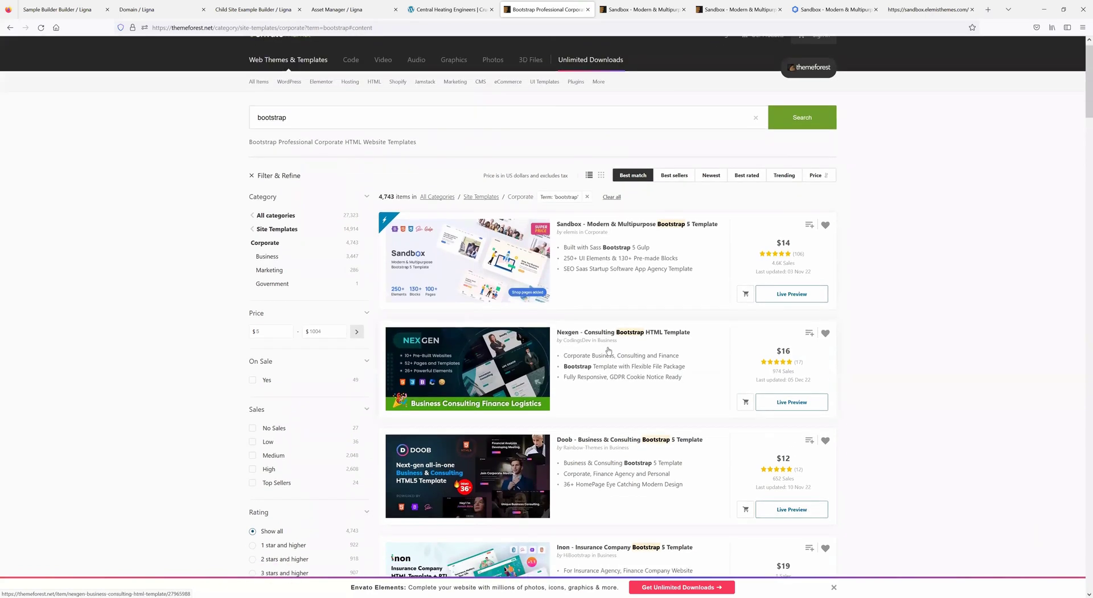
left_click(741, 9)
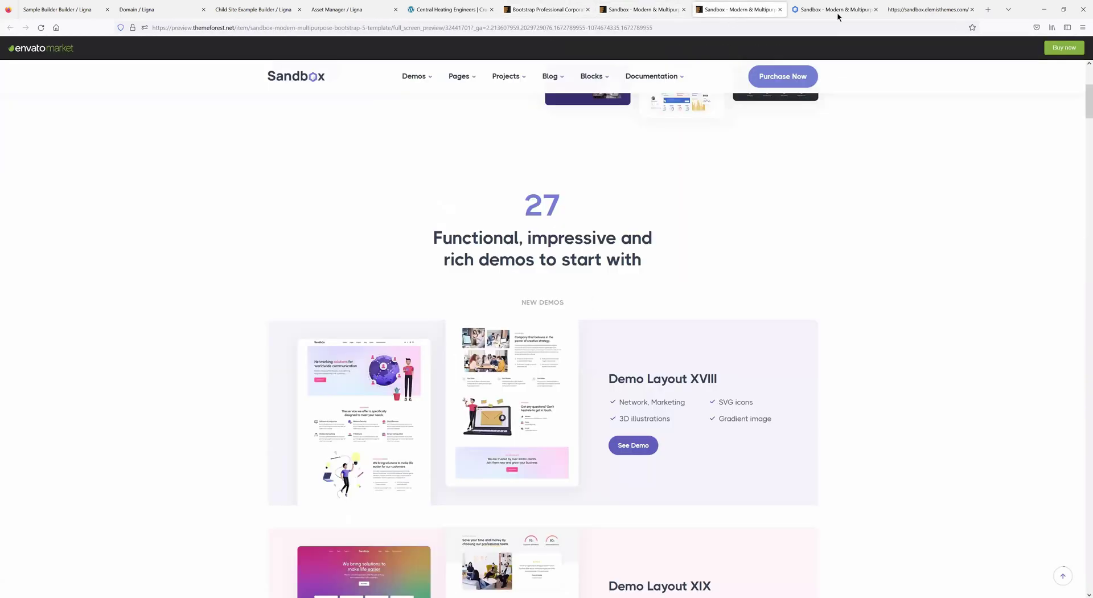
left_click(837, 17)
left_click(928, 9)
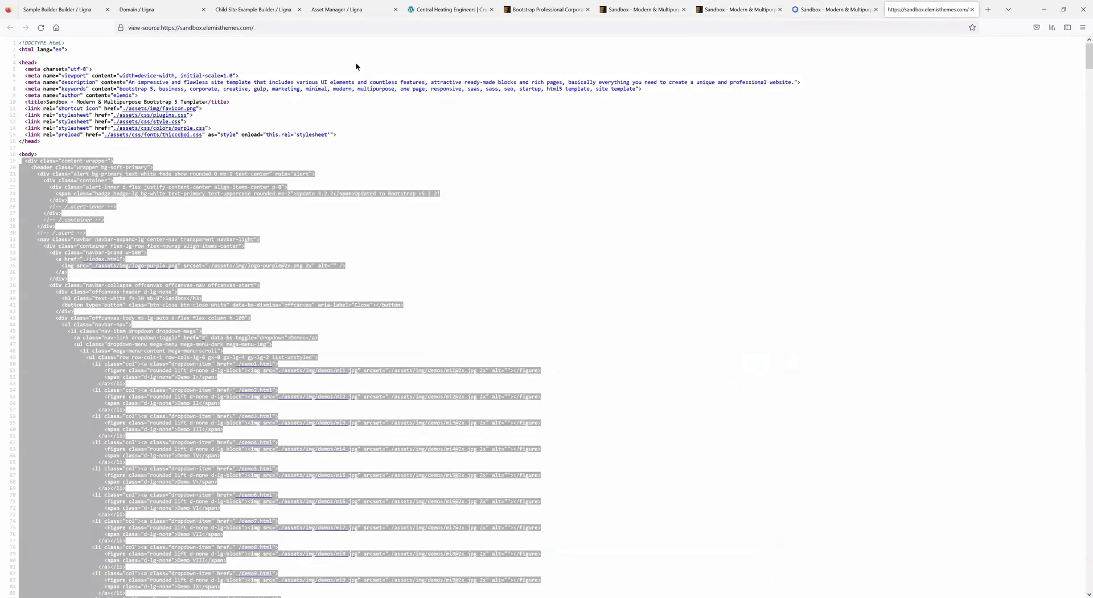
left_click(37, 70)
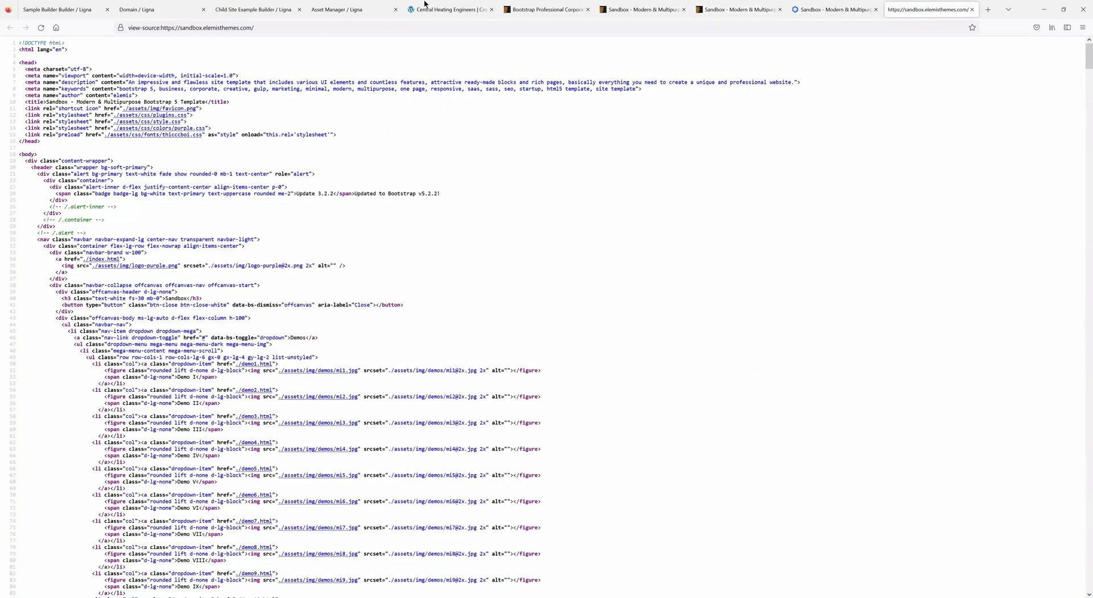
- View the page source of the Cruickshank plumbing homepage from its hero
left_click(452, 8)
left_click(545, 9)
left_click(420, 5)
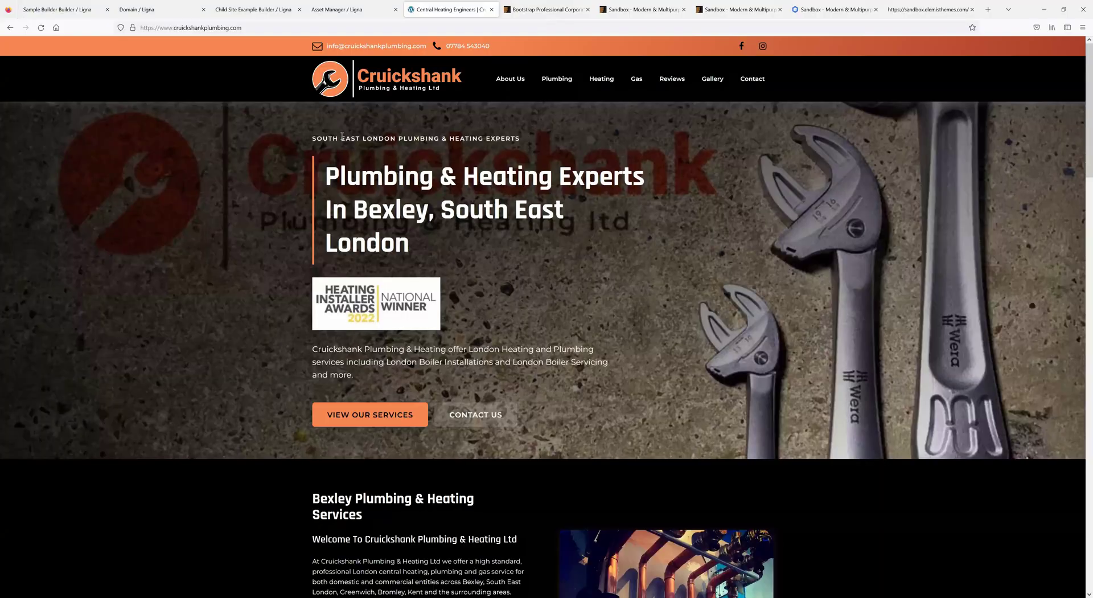
right_click(341, 136)
left_click(378, 255)
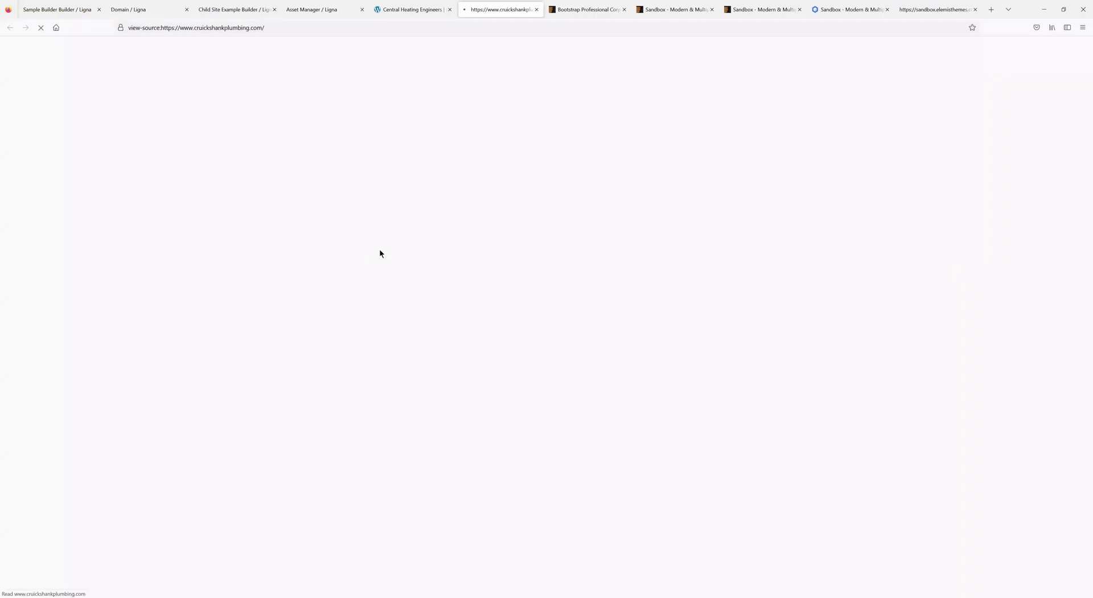
scroll(379, 251, "down", 10)
scroll(281, 258, "up", 10)
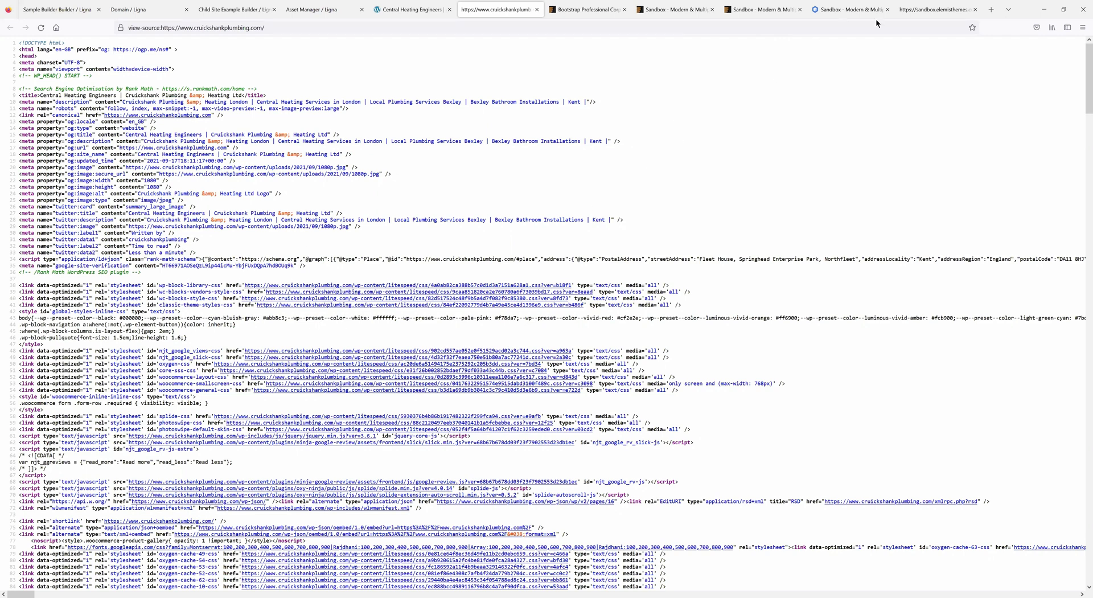
- Select the Sandbox source's title and stylesheet links and compare them with the Asset Manager images path
key("ctrl+9")
left_click_drag(339, 134, 25, 102)
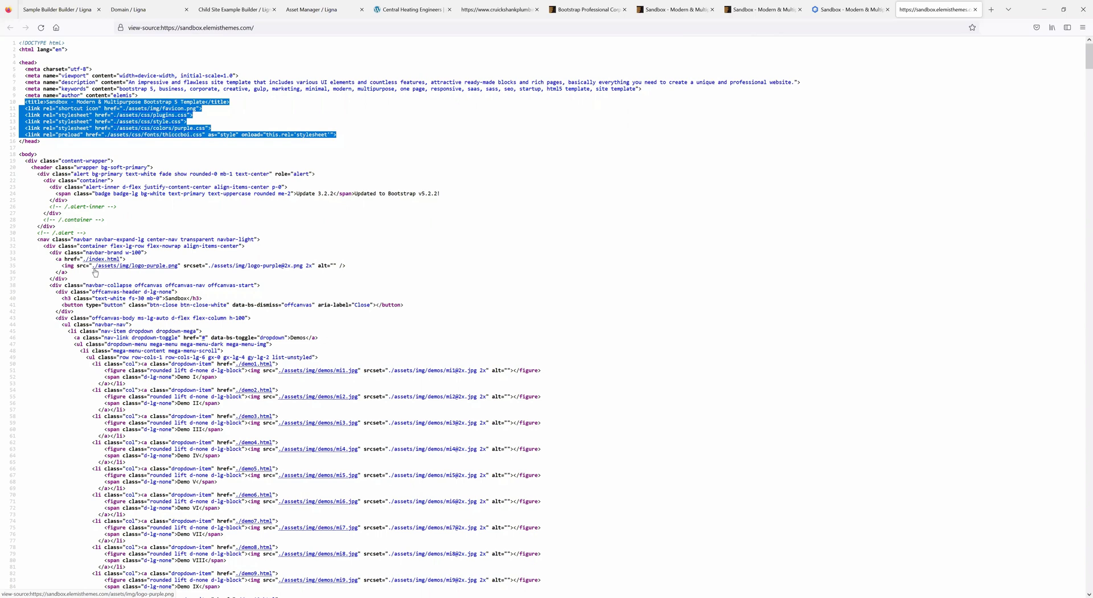
left_click(318, 10)
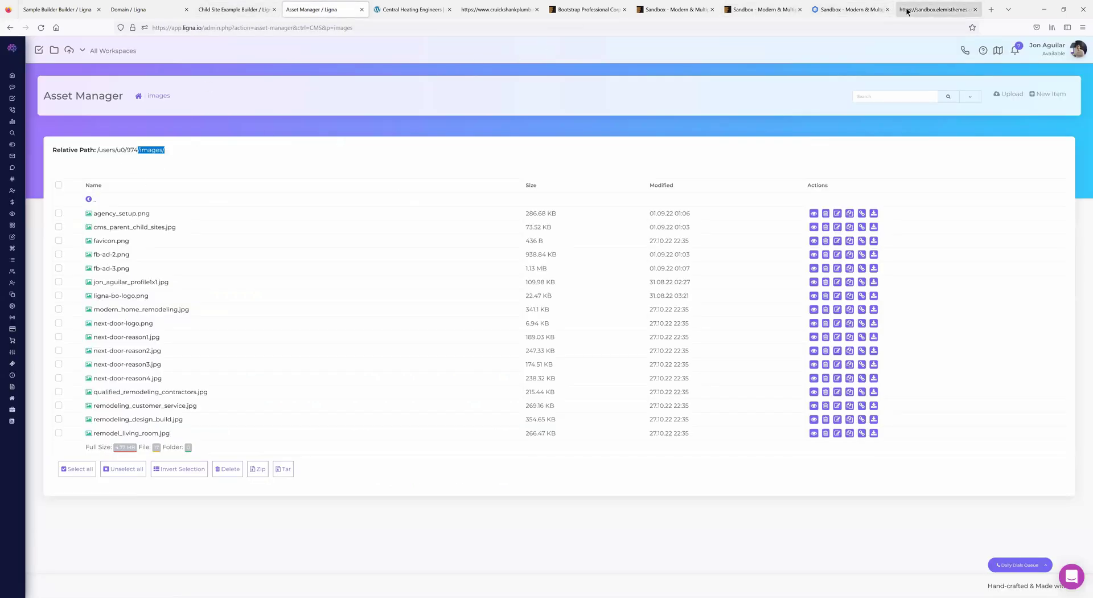
left_click(934, 10)
- Select the start of the logo's ./assets path and search the source for it
scroll(170, 309, "down", 15)
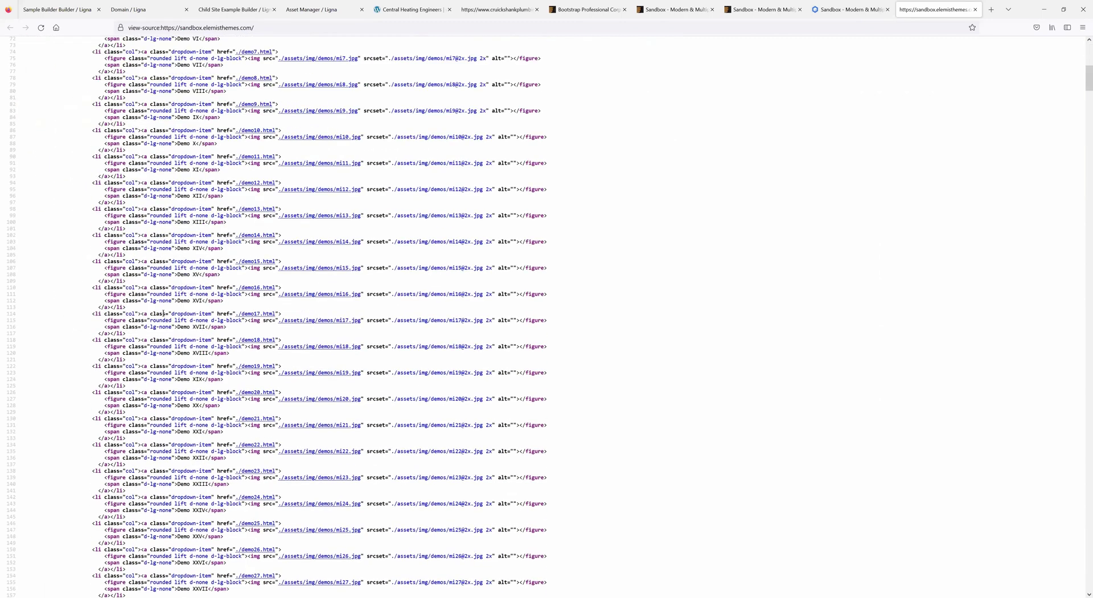
scroll(152, 318, "up", 15)
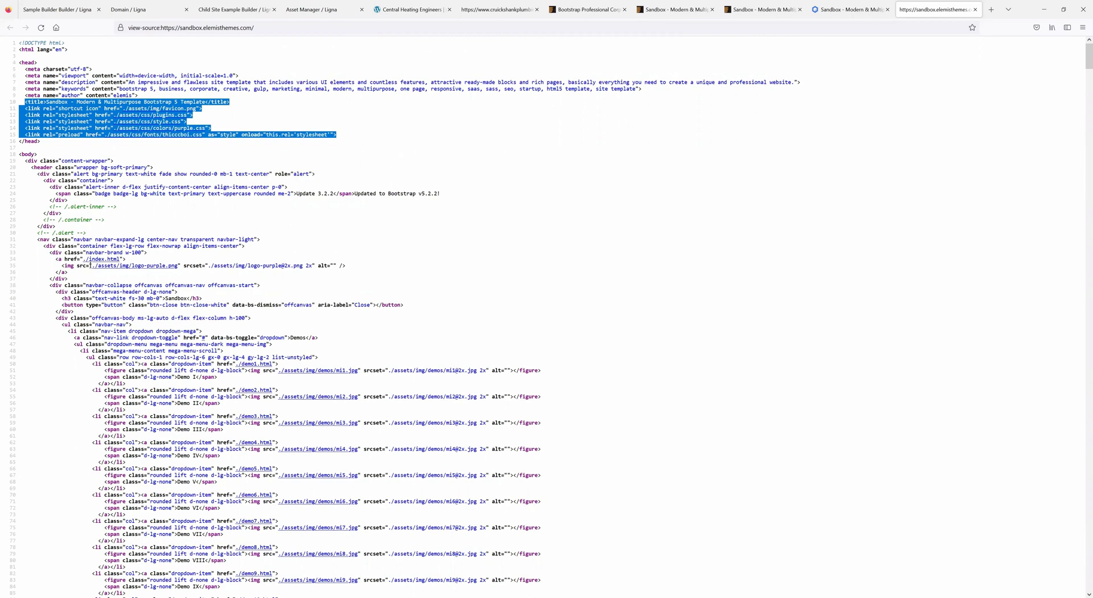
left_click_drag(90, 265, 117, 267)
key("ctrl+f")
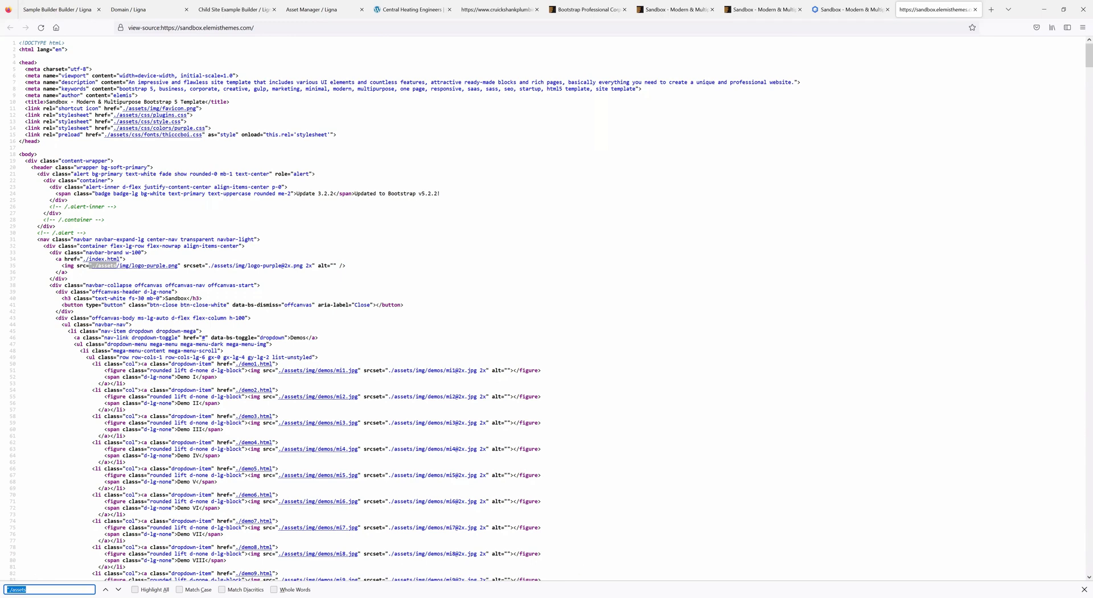
left_click(1084, 590)
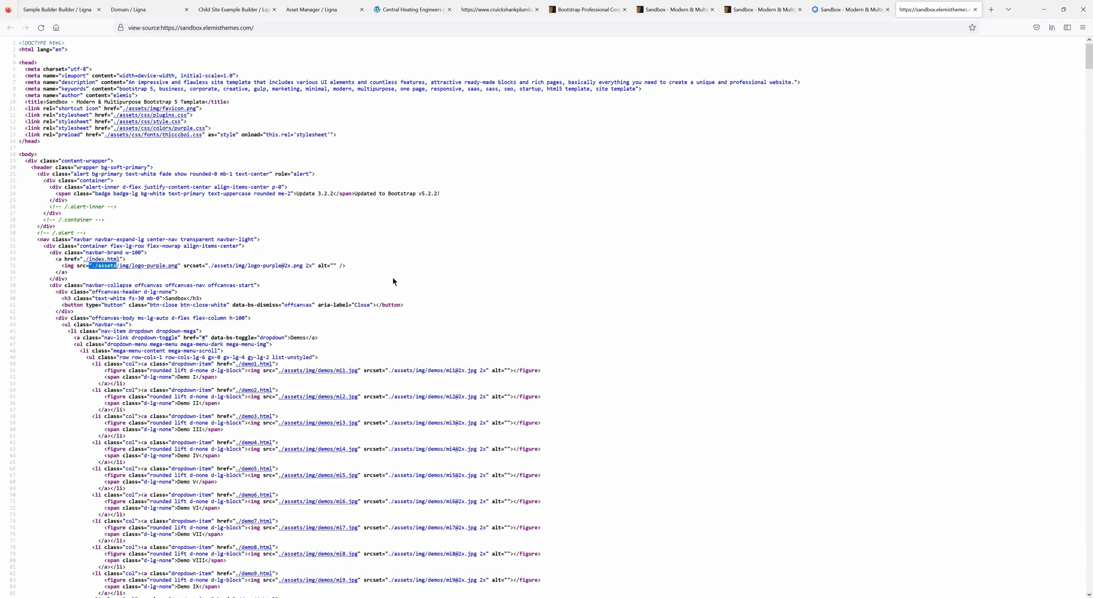
scroll(289, 330, "down", 5)
scroll(290, 330, "up", 5)
left_click(60, 11)
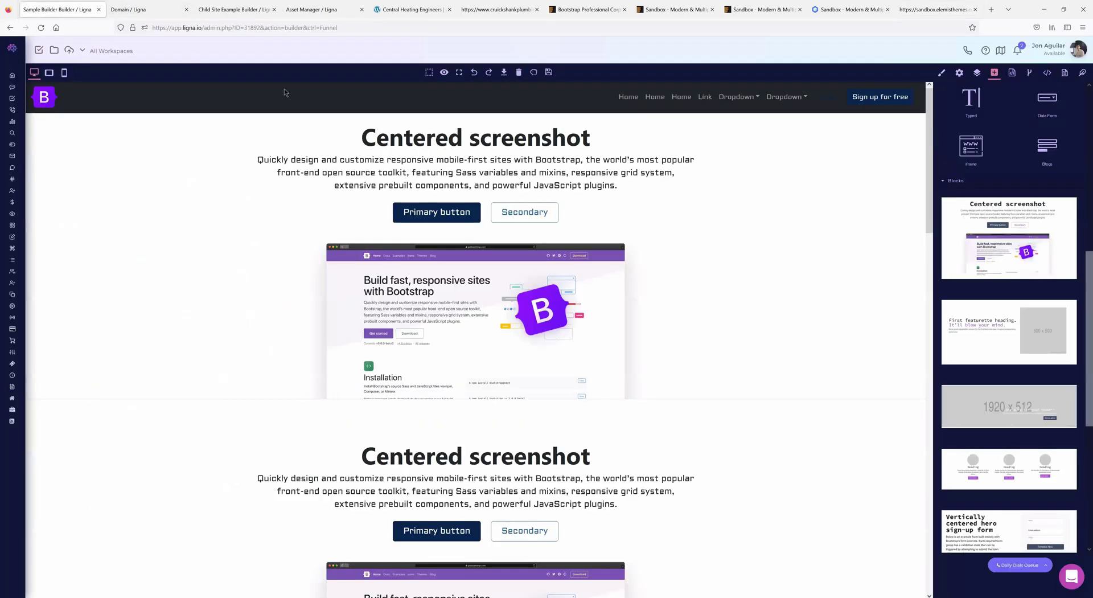
left_click(502, 169)
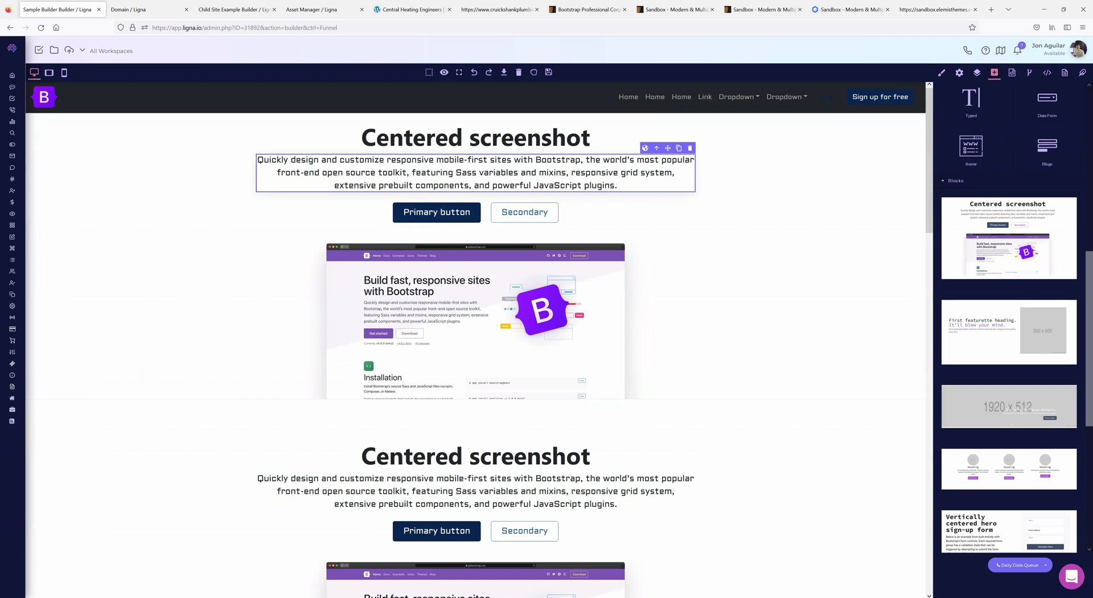
scroll(537, 327, "down", 2)
scroll(537, 326, "up", 2)
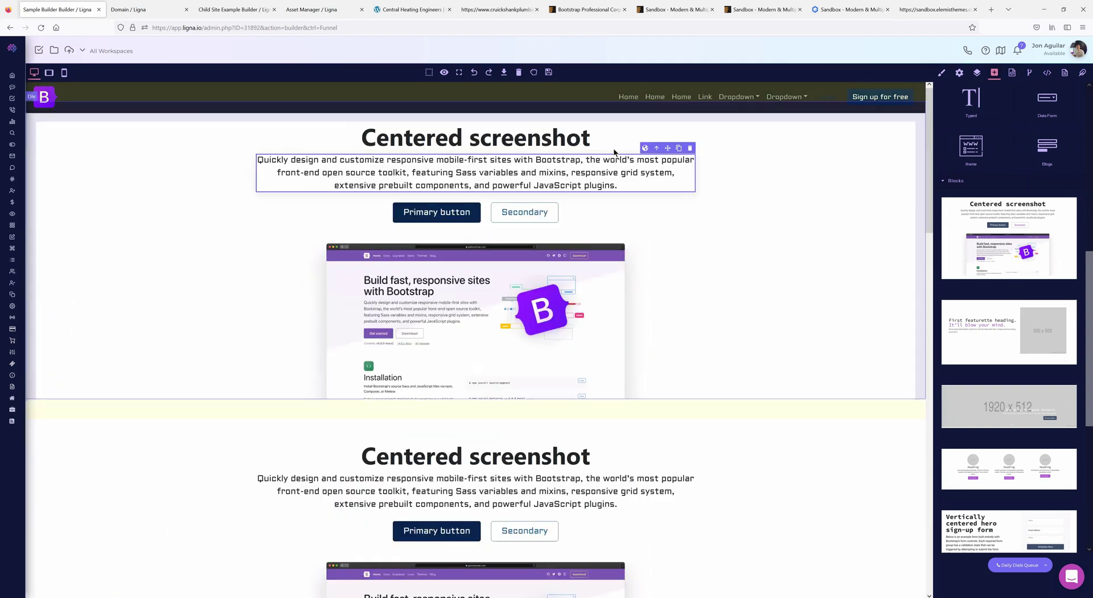
left_click(848, 9)
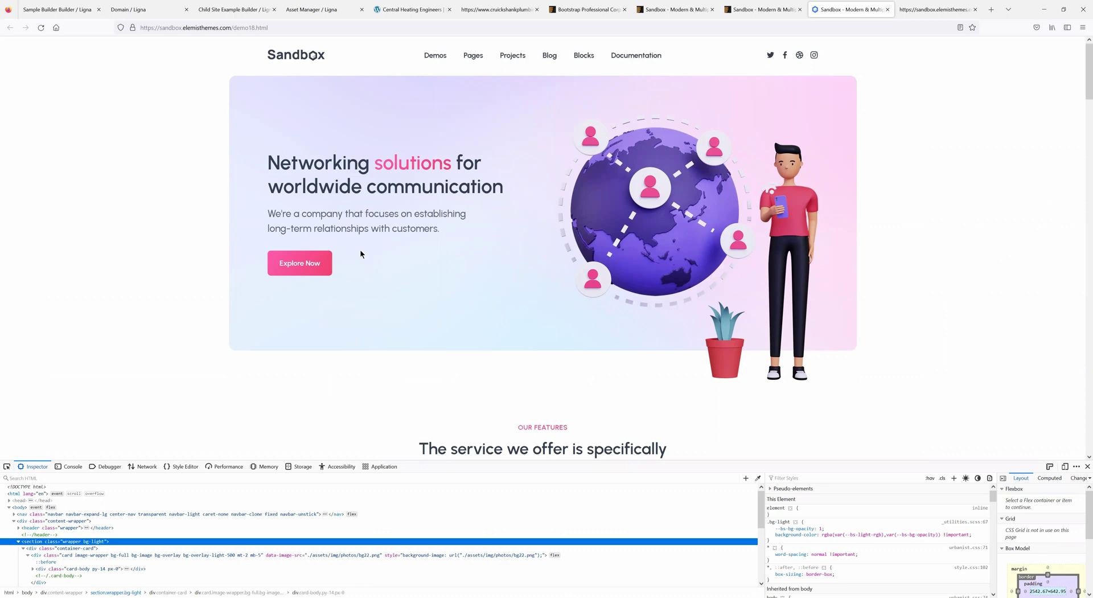
left_click(63, 10)
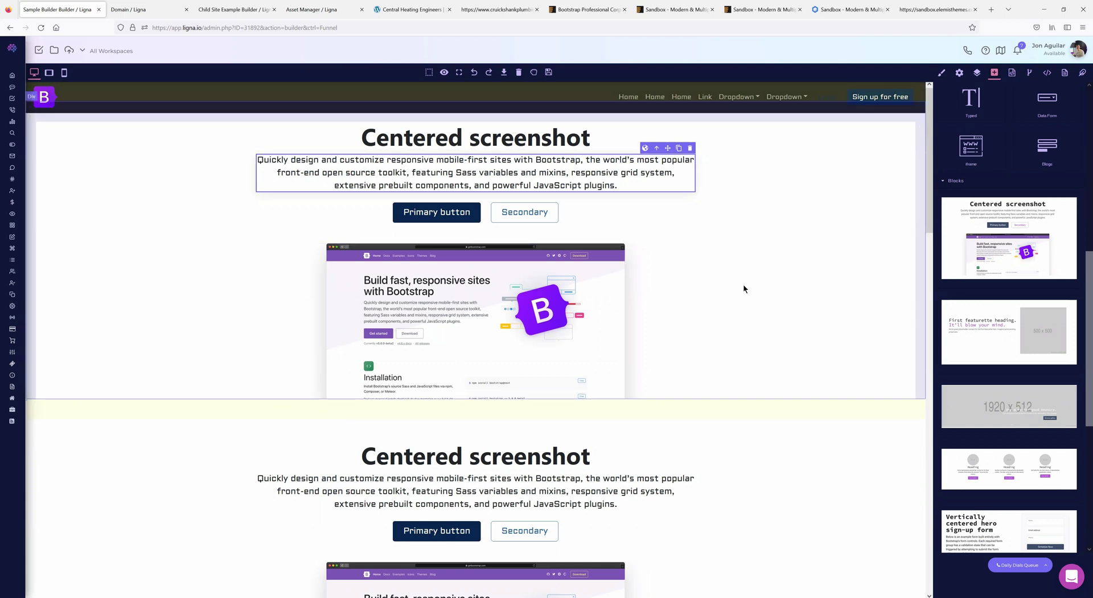
mouse_move(89, 251)
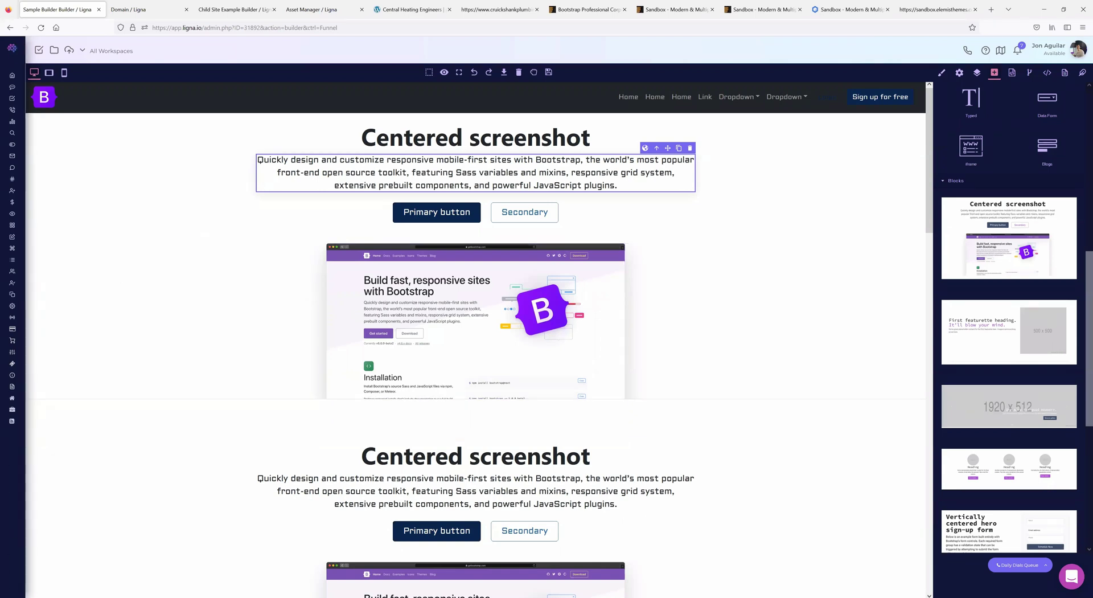
mouse_move(45, 391)
scroll(45, 391, "down", 3)
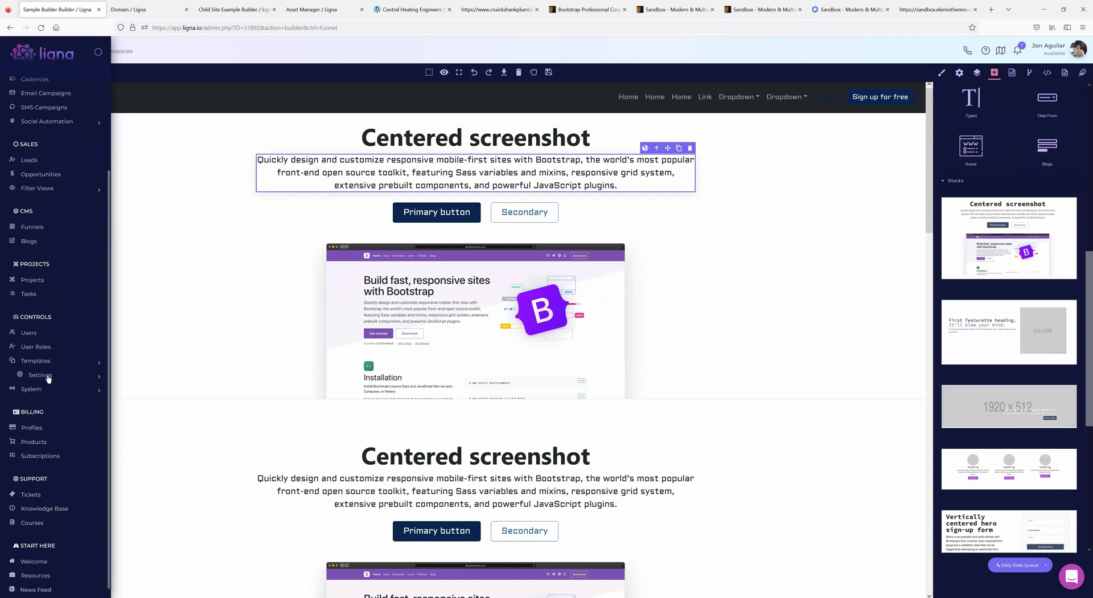
- Visit Settings > Voice phone numbers, then open the Workflows list under Templates
left_click(42, 376)
scroll(46, 372, "up", 1)
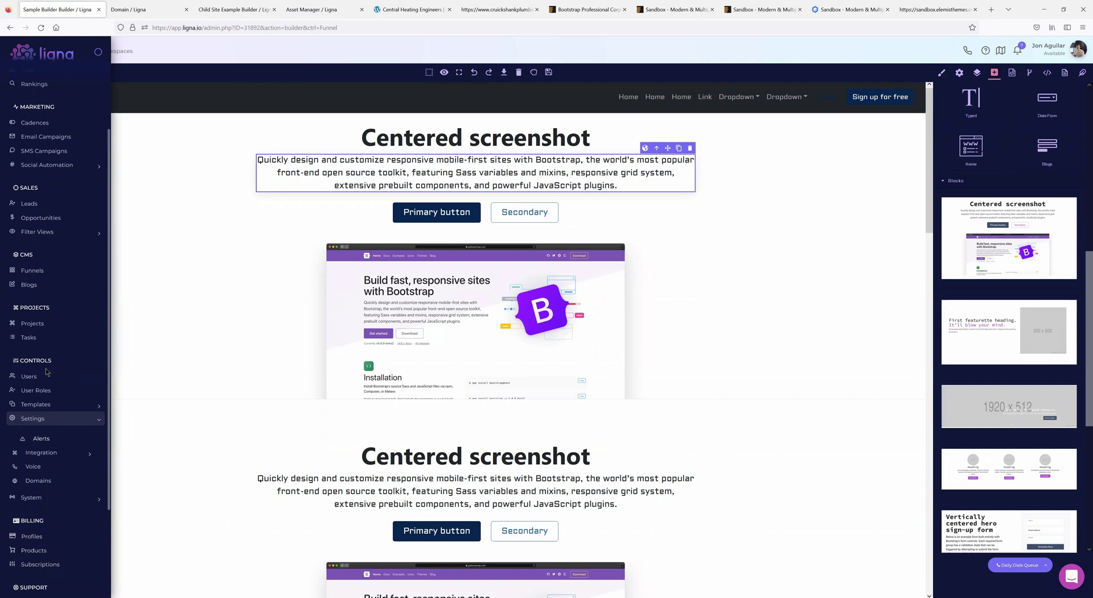
scroll(47, 344, "down", 2)
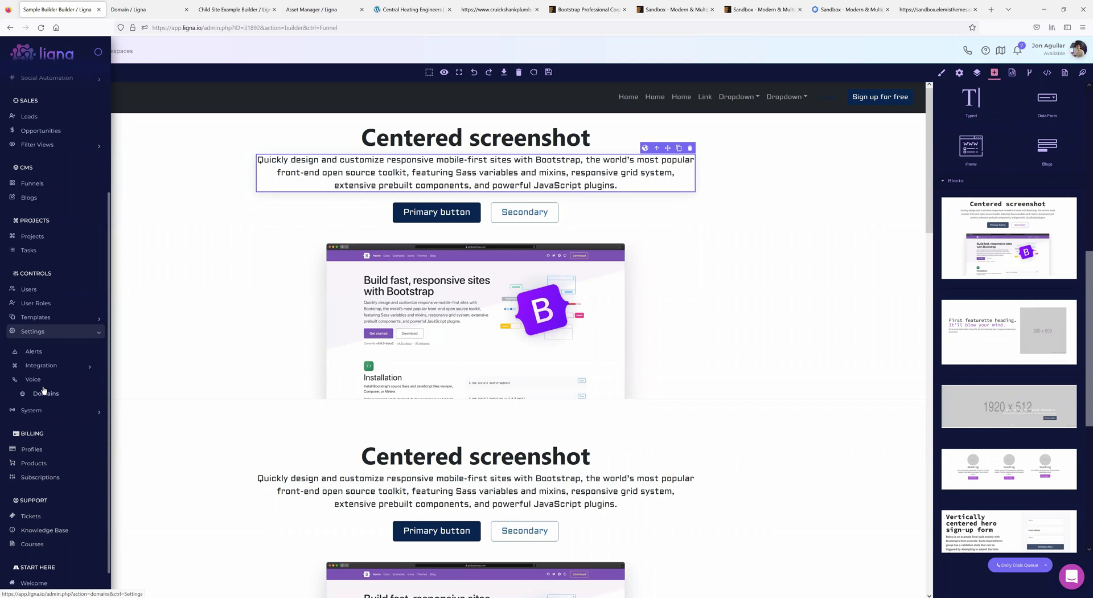
left_click(34, 379)
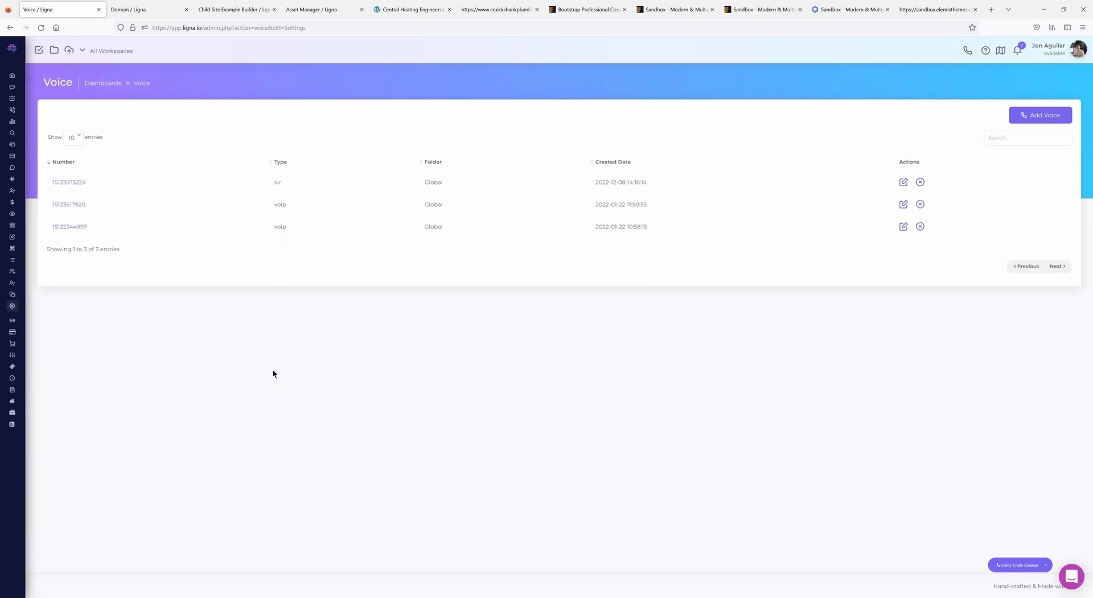
mouse_move(12, 289)
scroll(63, 435, "down", 3)
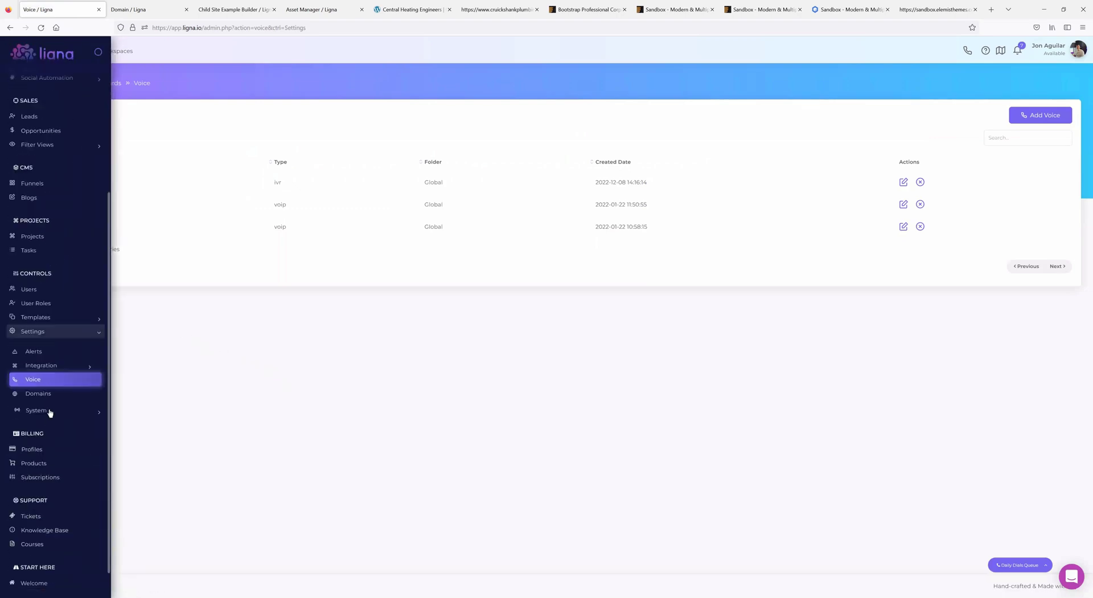
left_click(35, 317)
left_click(48, 422)
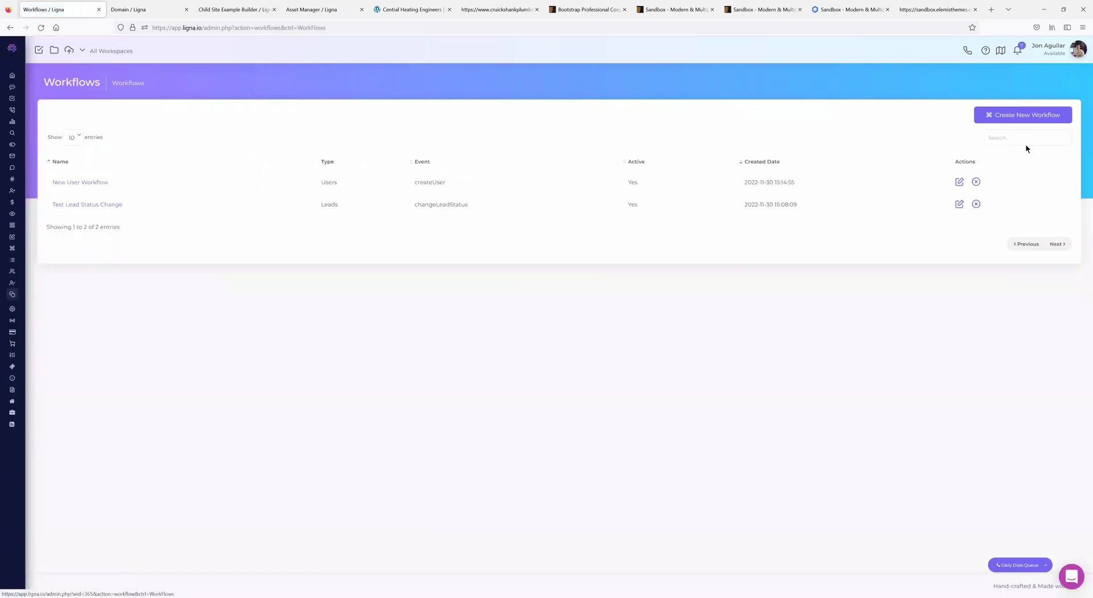
- Try a new Voice workflow with Voicemail Is Received, discard it, and open New User Workflow
left_click(1009, 115)
left_click(535, 285)
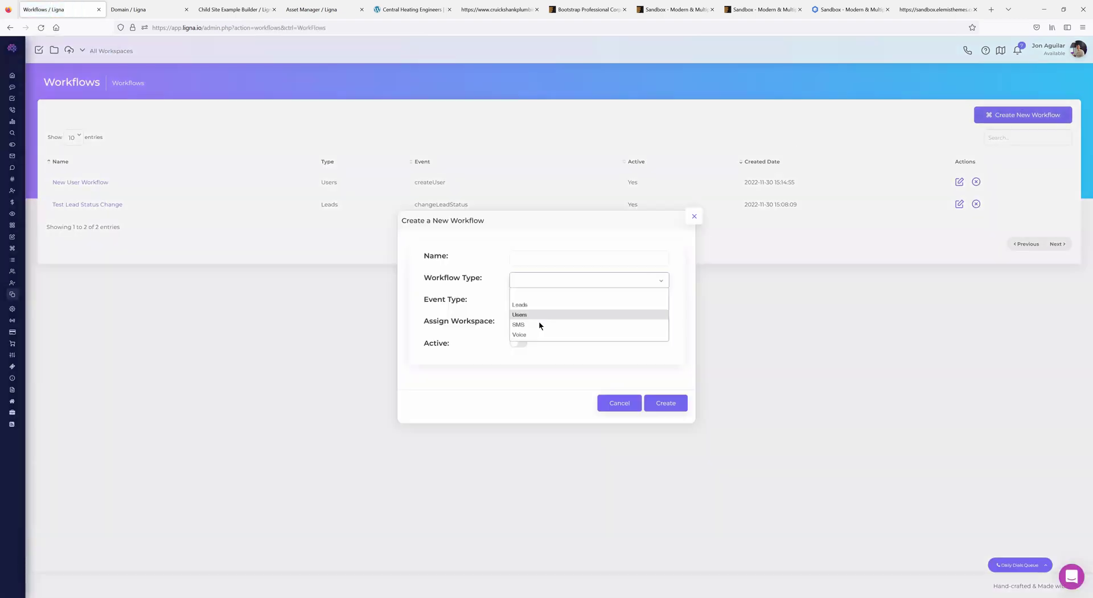
left_click(529, 324)
left_click(525, 308)
left_click(532, 326)
left_click(526, 283)
left_click(527, 334)
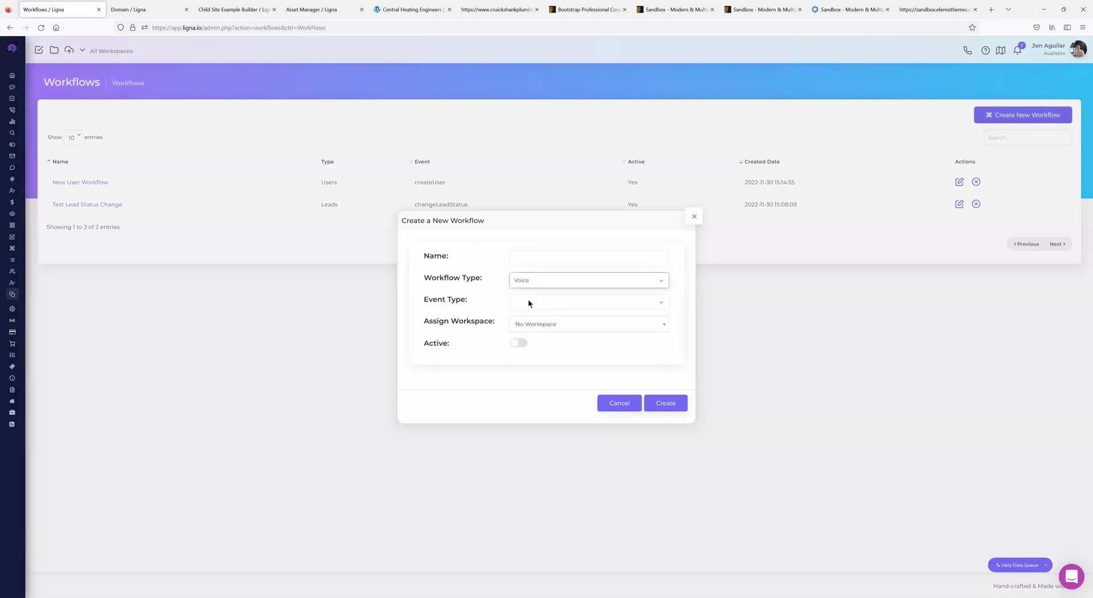
left_click(528, 300)
left_click(529, 329)
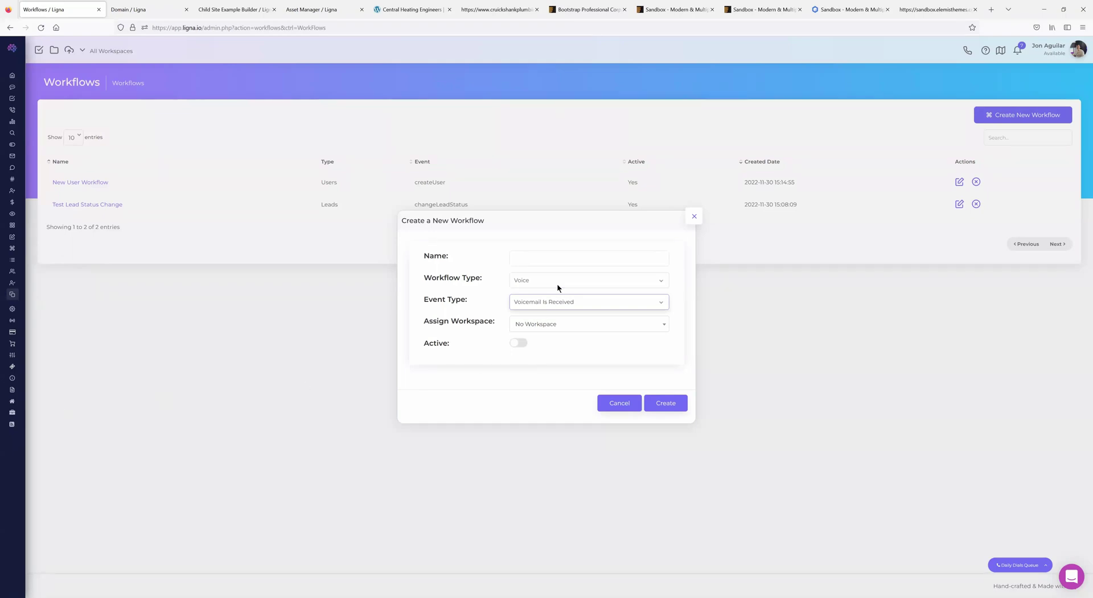
left_click(693, 217)
left_click(96, 182)
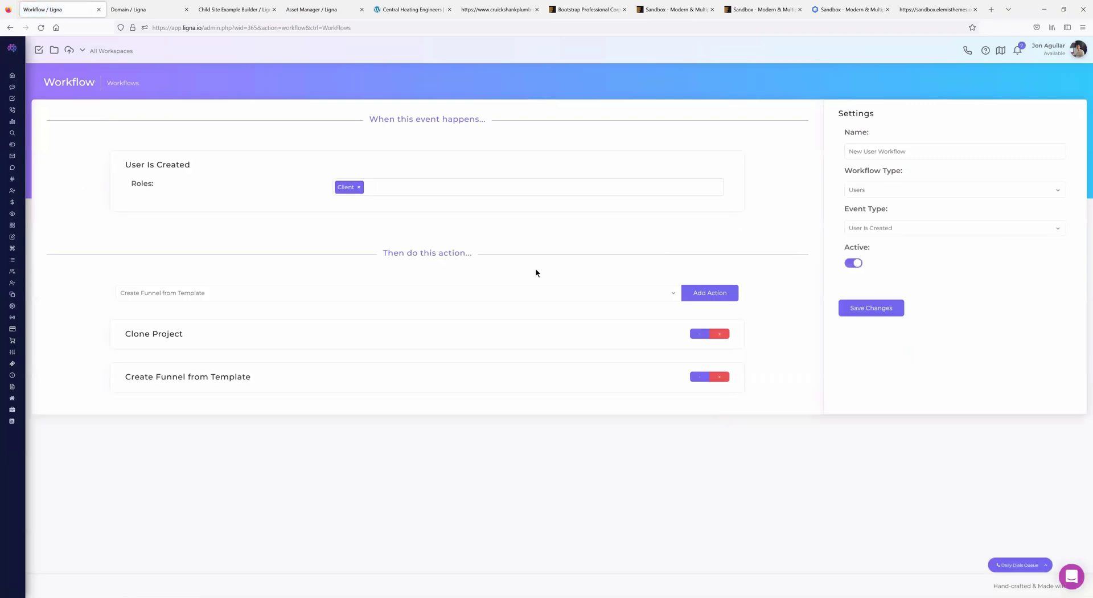
- Look over the workflow's action choices without changing them, then go back to Workflows
left_click(249, 288)
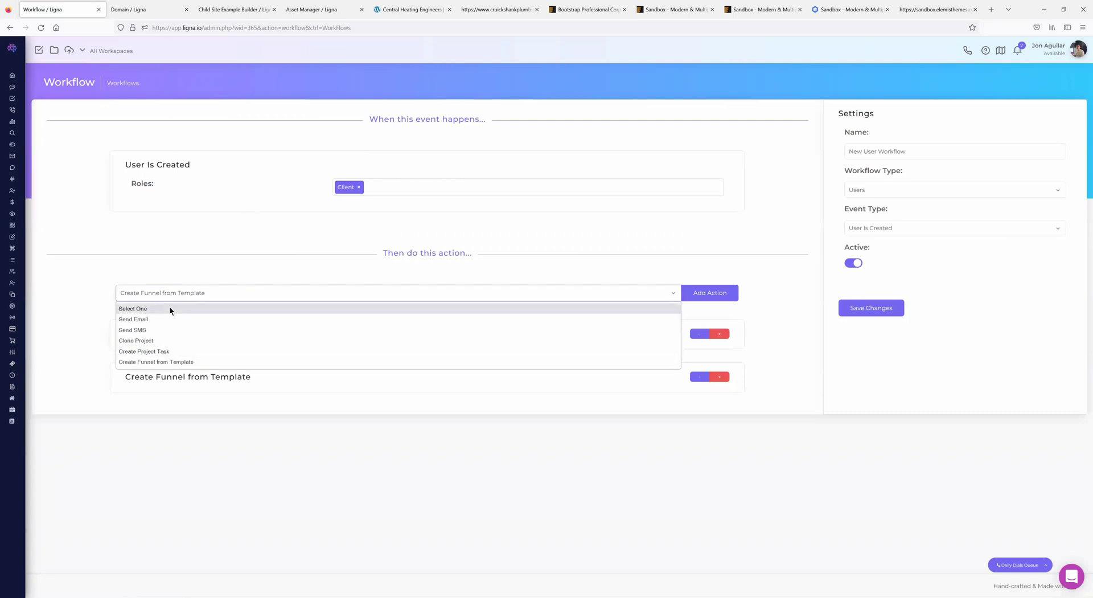
left_click(123, 256)
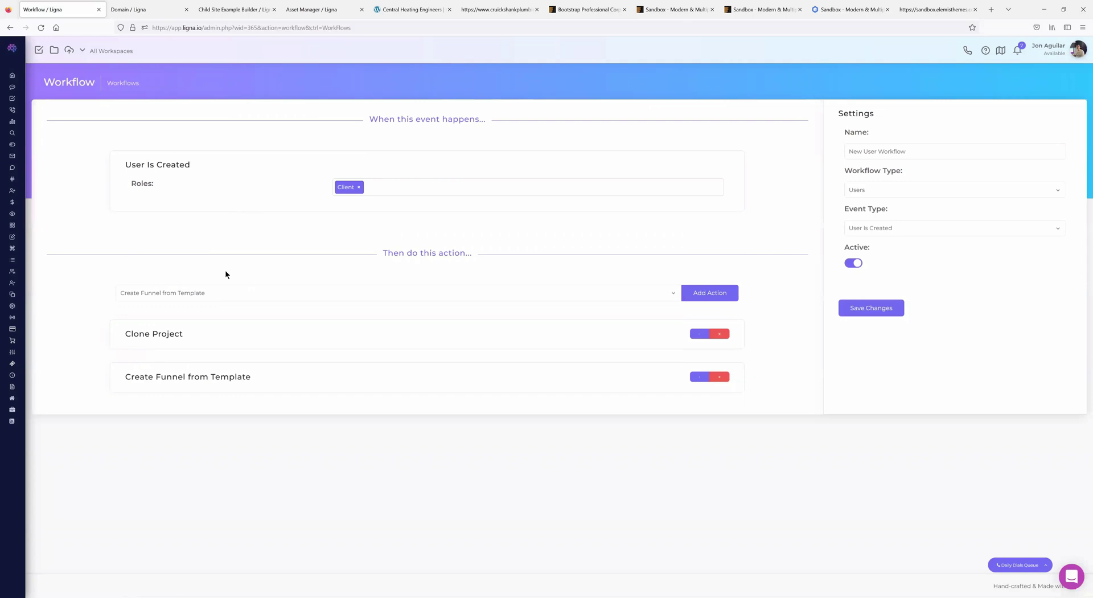
mouse_move(67, 265)
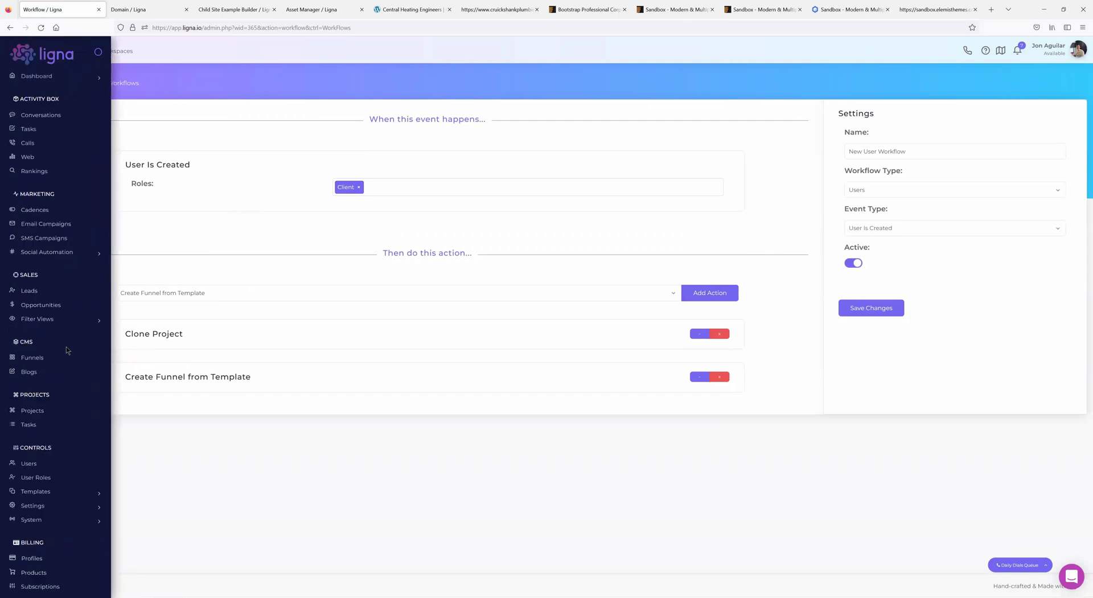
scroll(64, 351, "down", 1)
scroll(63, 344, "up", 1)
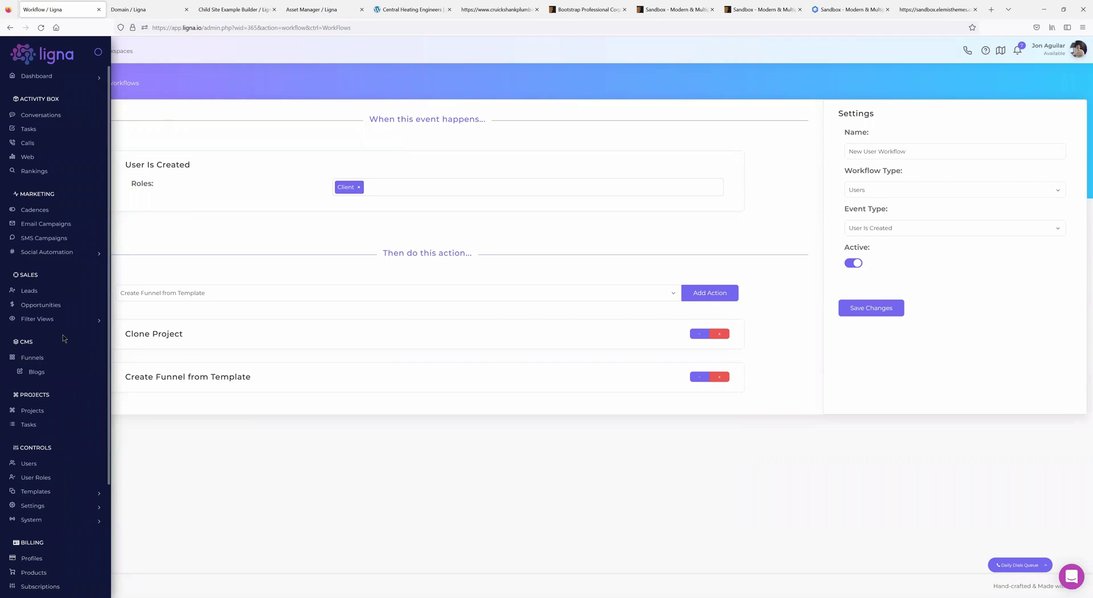
left_click(10, 28)
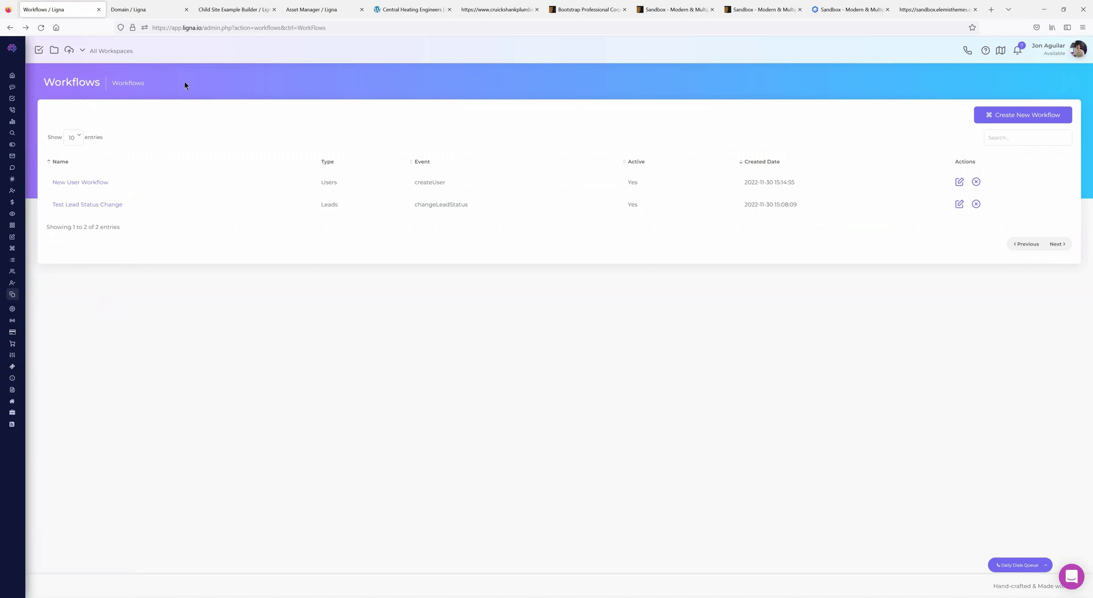
- Check the Child Site Example Home page SEO fields and site-wide Settings, then reopen Builder
left_click(236, 13)
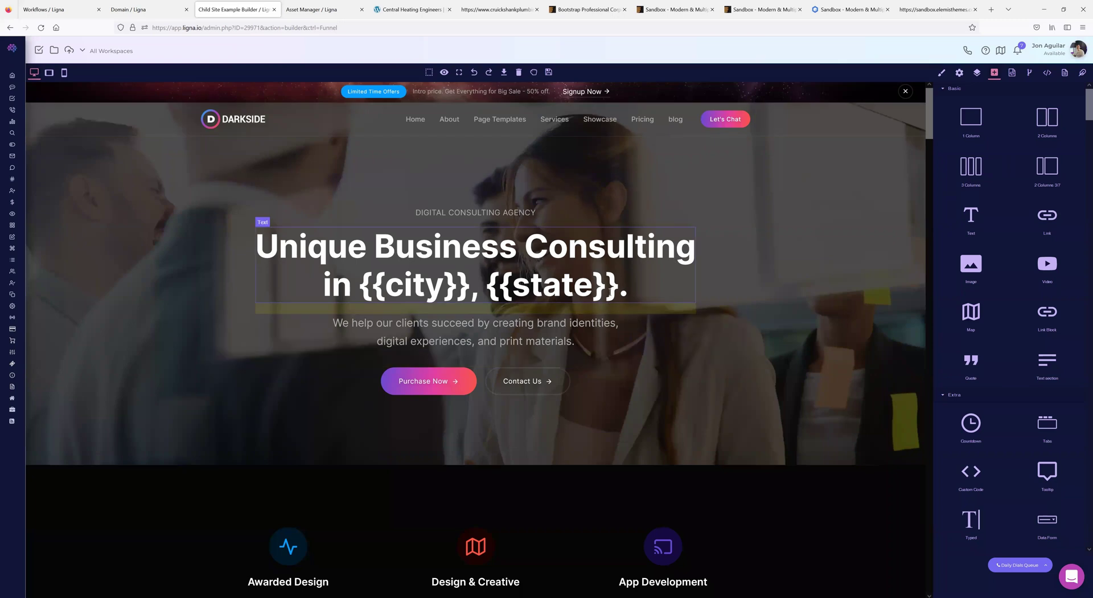
scroll(608, 293, "down", 3)
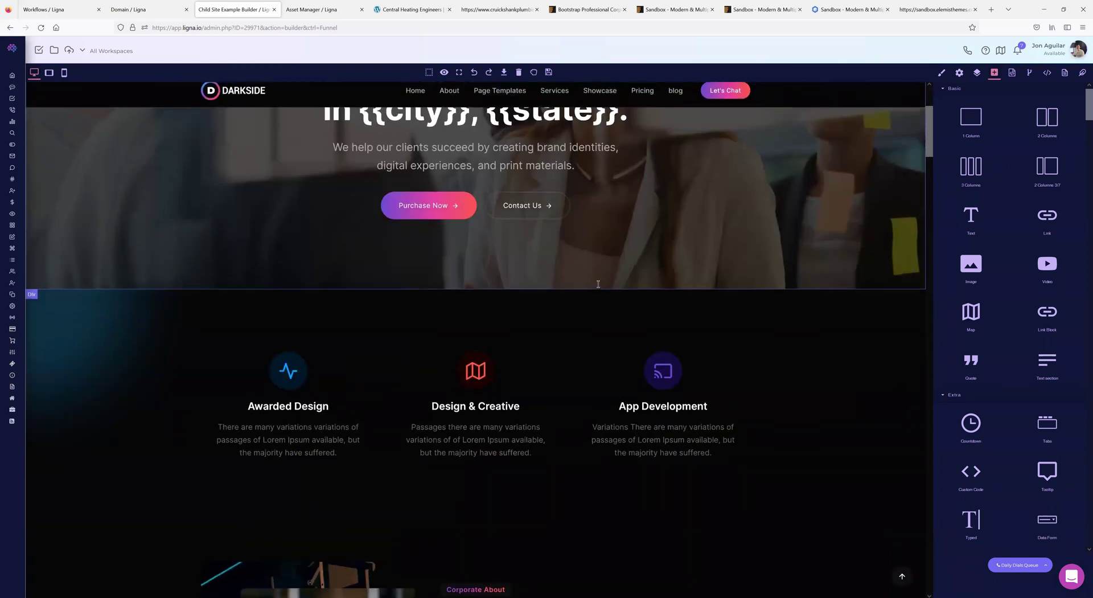
scroll(608, 293, "up", 3)
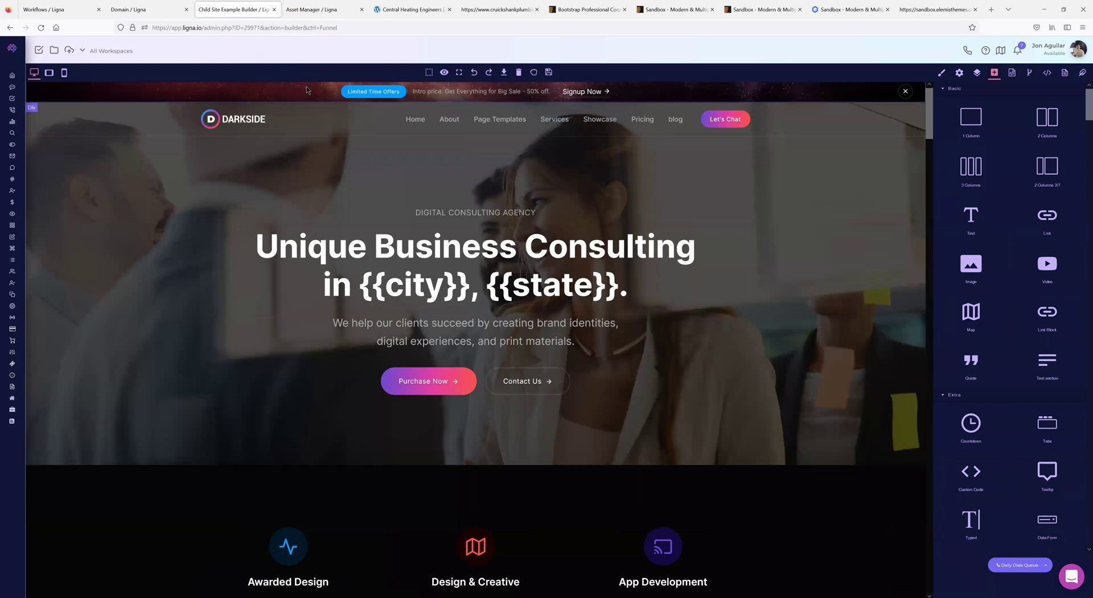
left_click(1065, 73)
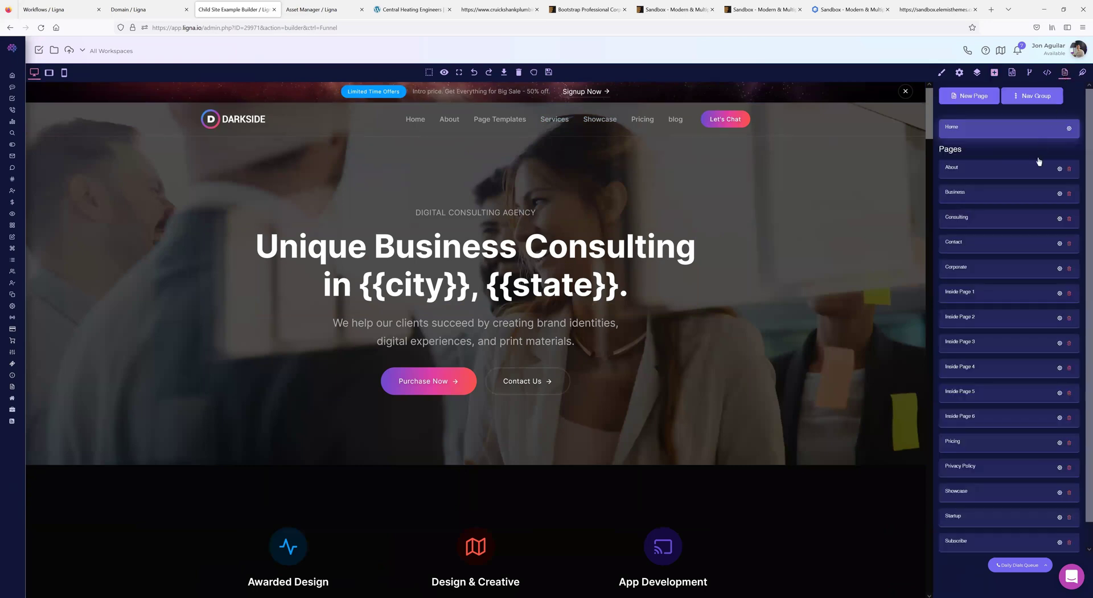
left_click(1039, 162)
left_click(81, 154)
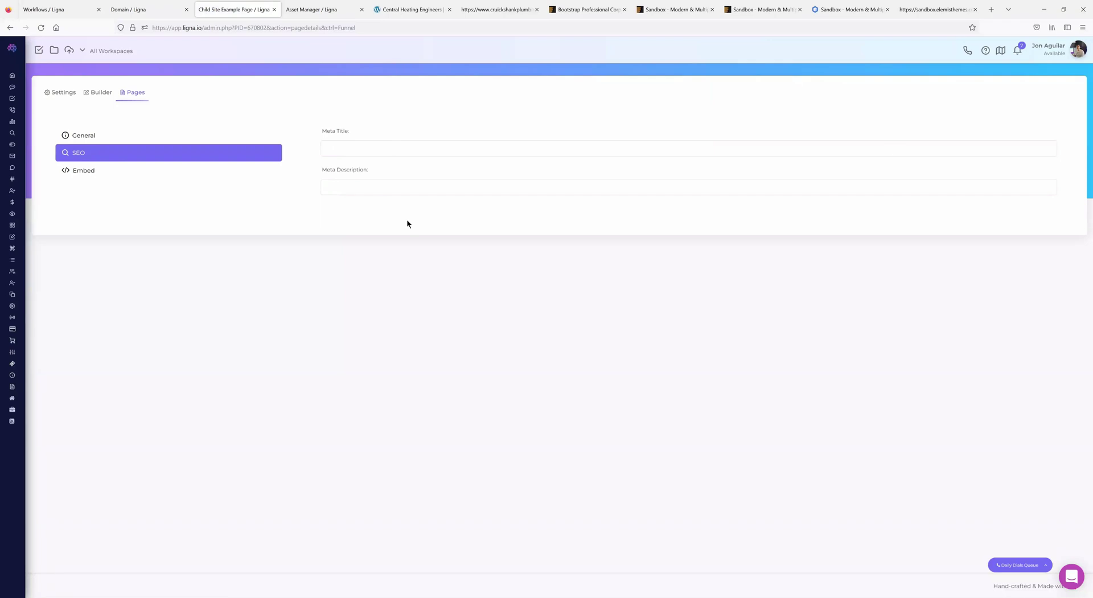
left_click(74, 92)
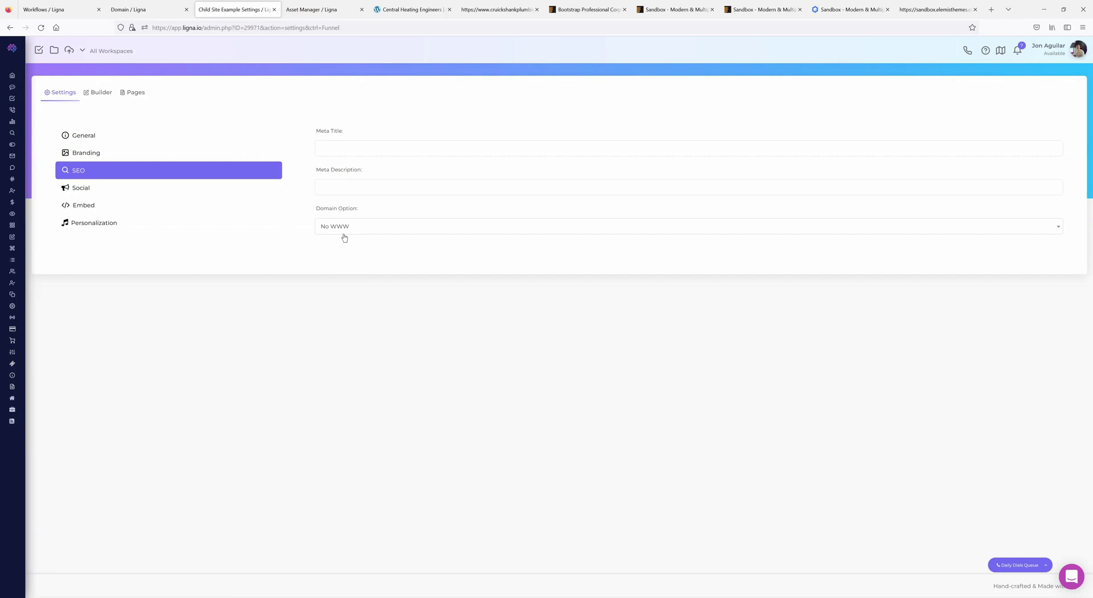
left_click(92, 97)
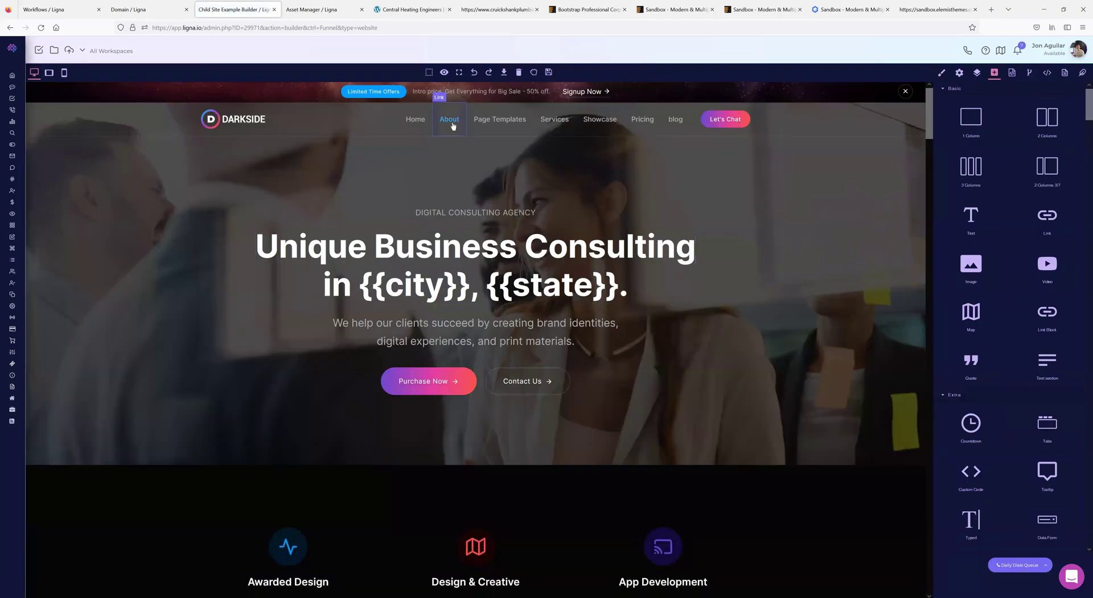
left_click(452, 122)
scroll(472, 320, "down", 5)
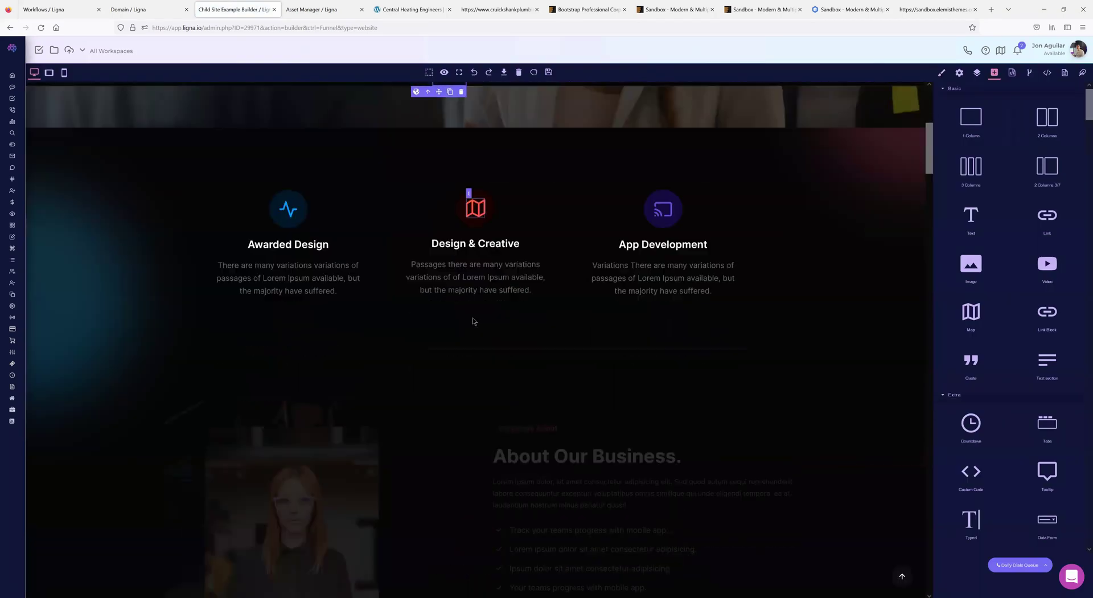
scroll(472, 320, "up", 5)
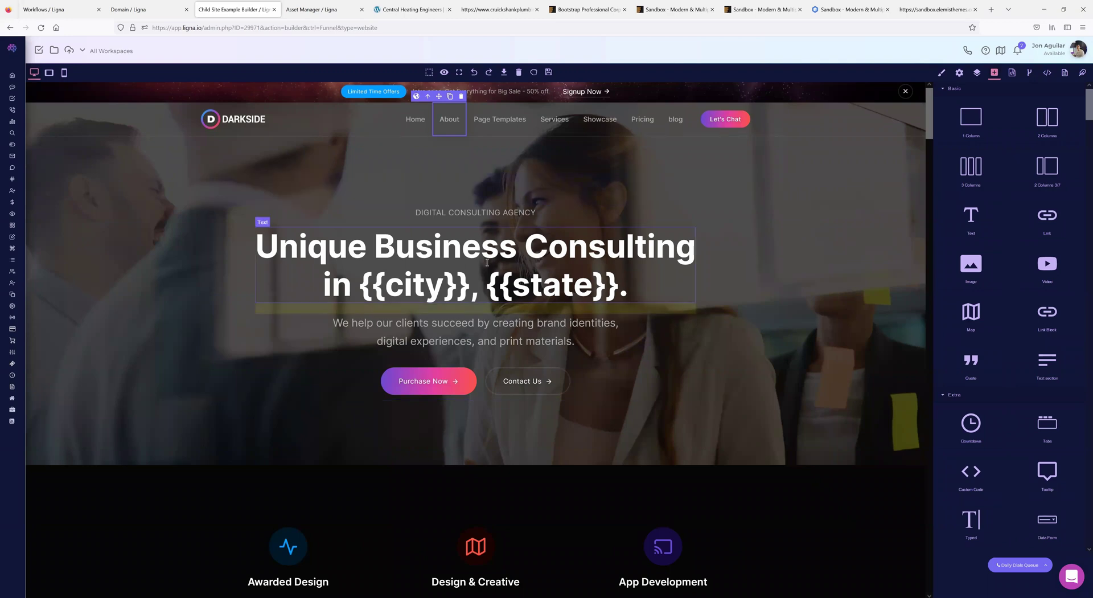
scroll(465, 354, "down", 10)
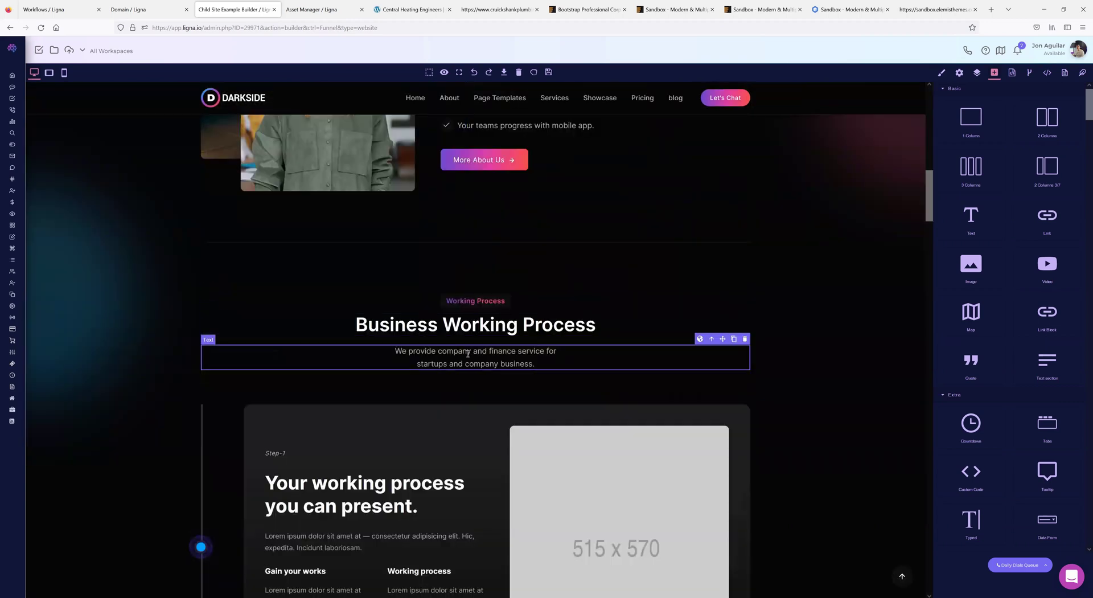
scroll(535, 341, "up", 10)
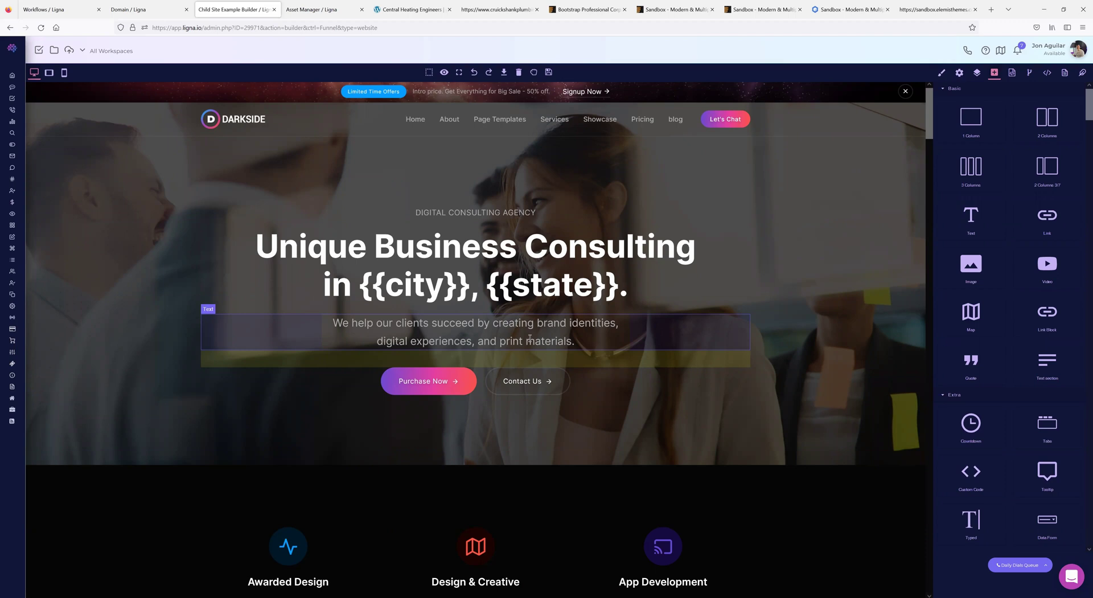
scroll(473, 410, "down", 2)
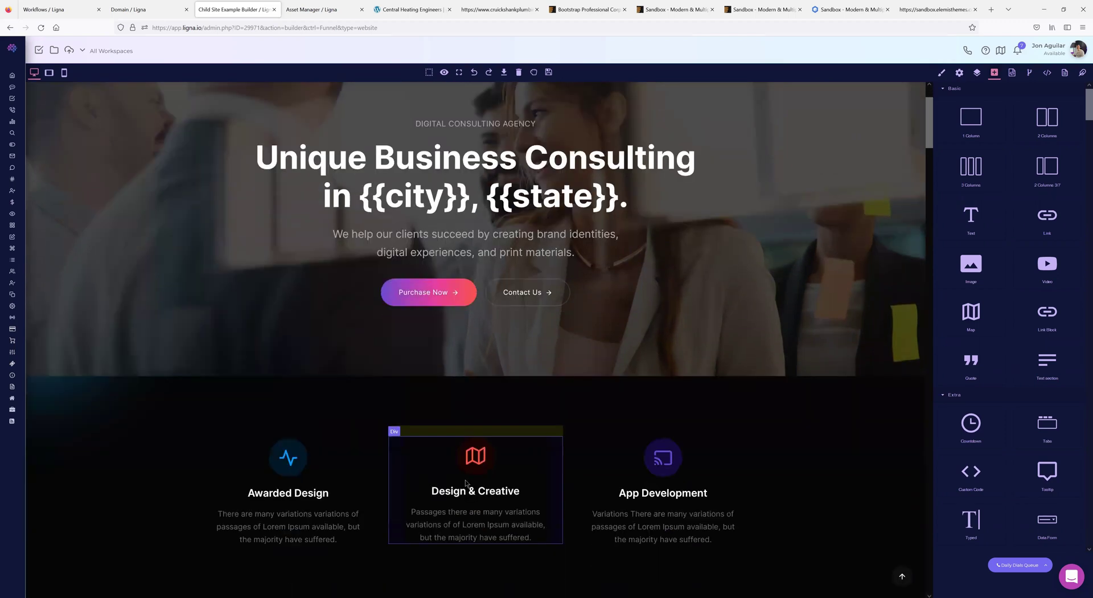
scroll(351, 437, "up", 2)
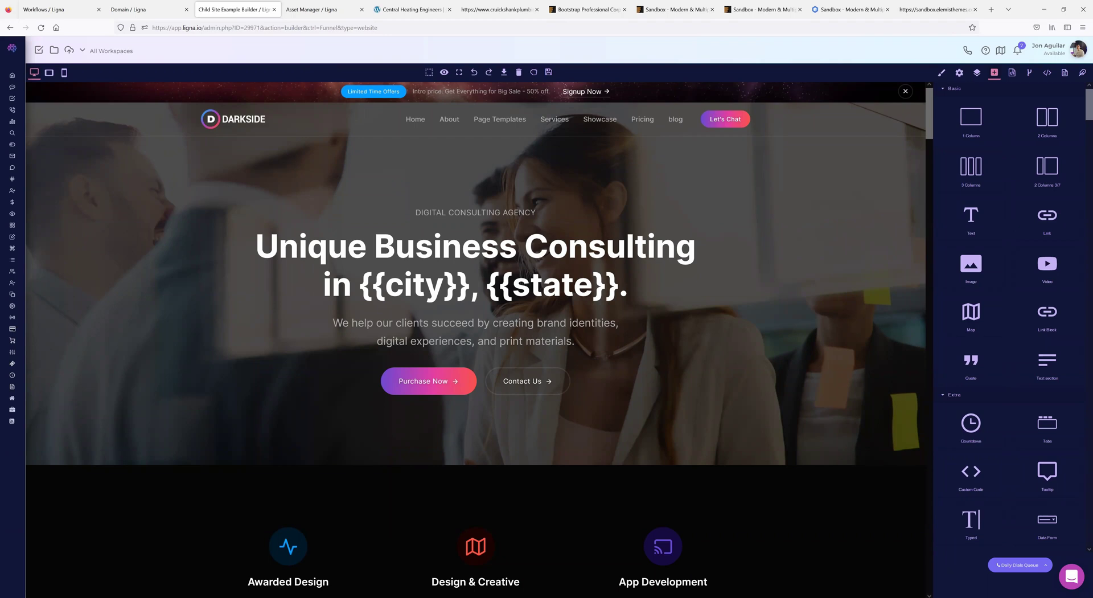
mouse_move(14, 239)
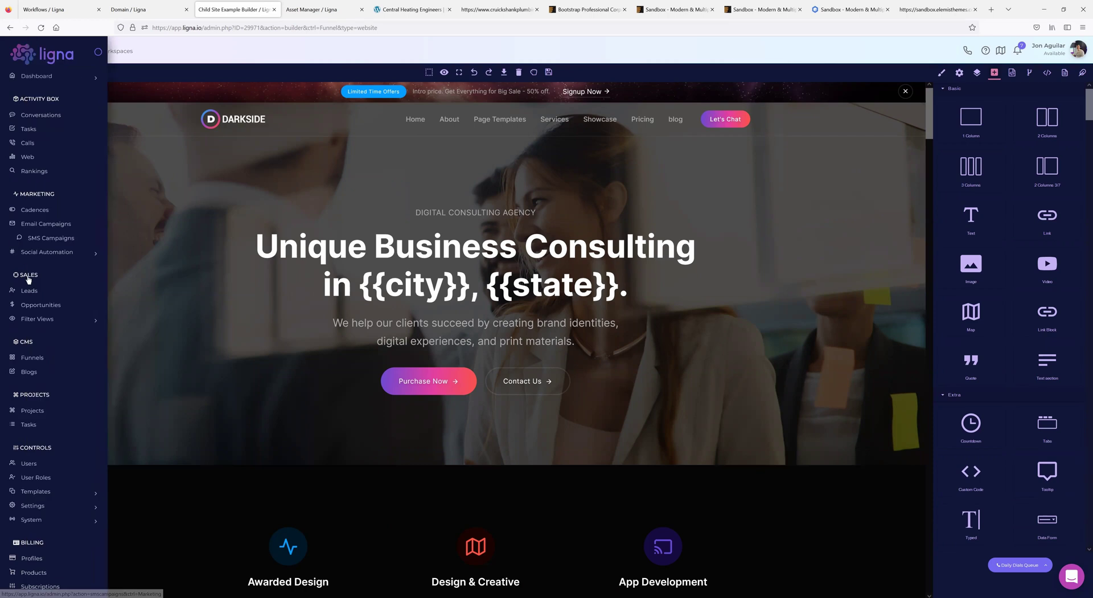
- Open Voice settings for the IVR number and start an Add Tree entry, showing its Type options
left_click(44, 491)
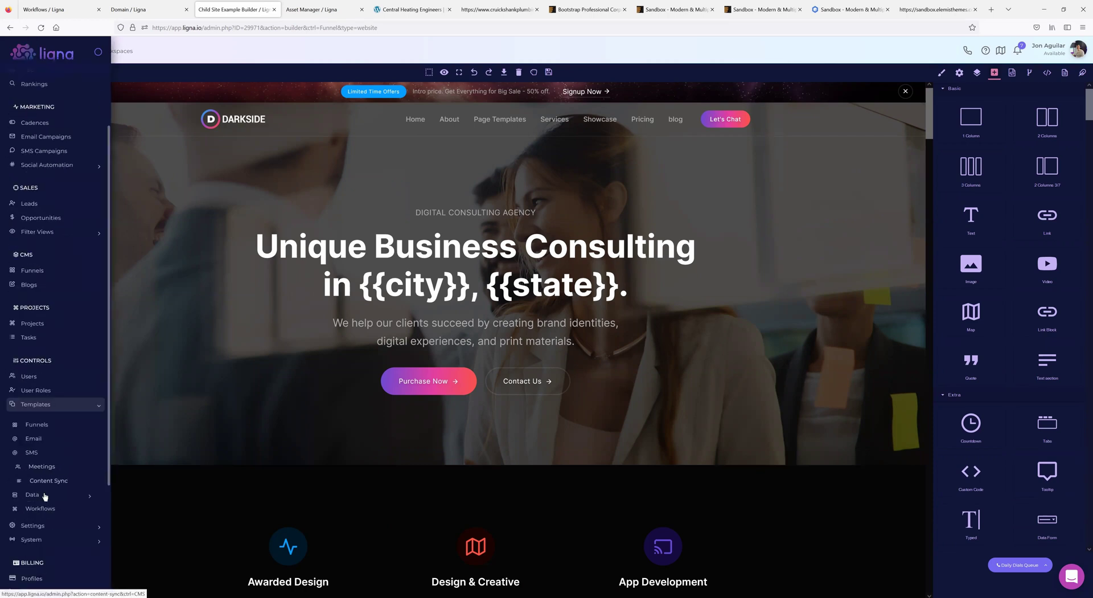
left_click(41, 525)
scroll(68, 472, "down", 2)
left_click(38, 381)
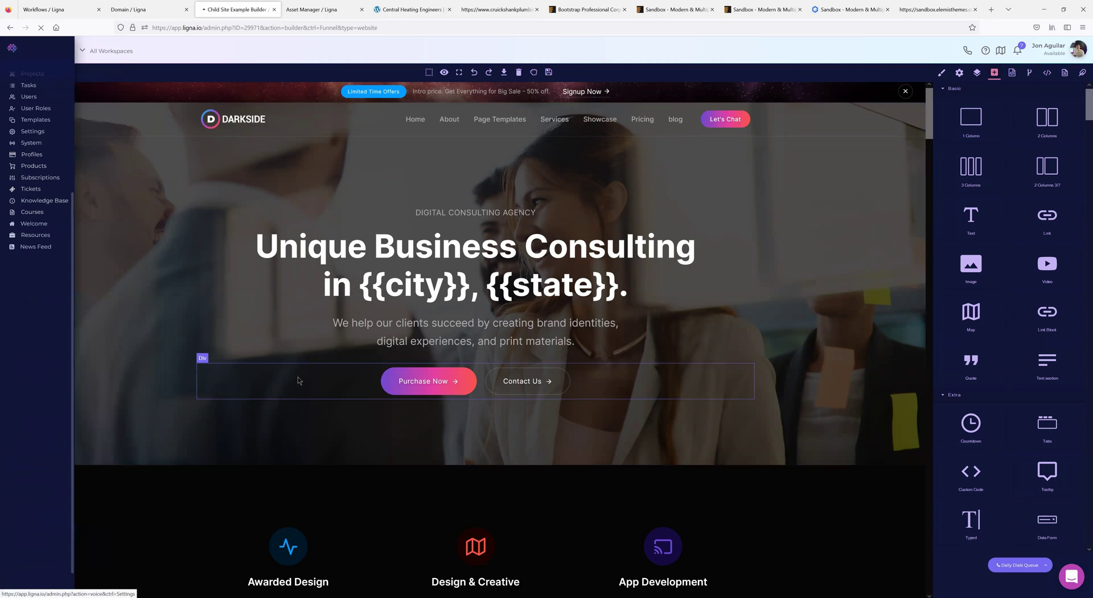
left_click(65, 185)
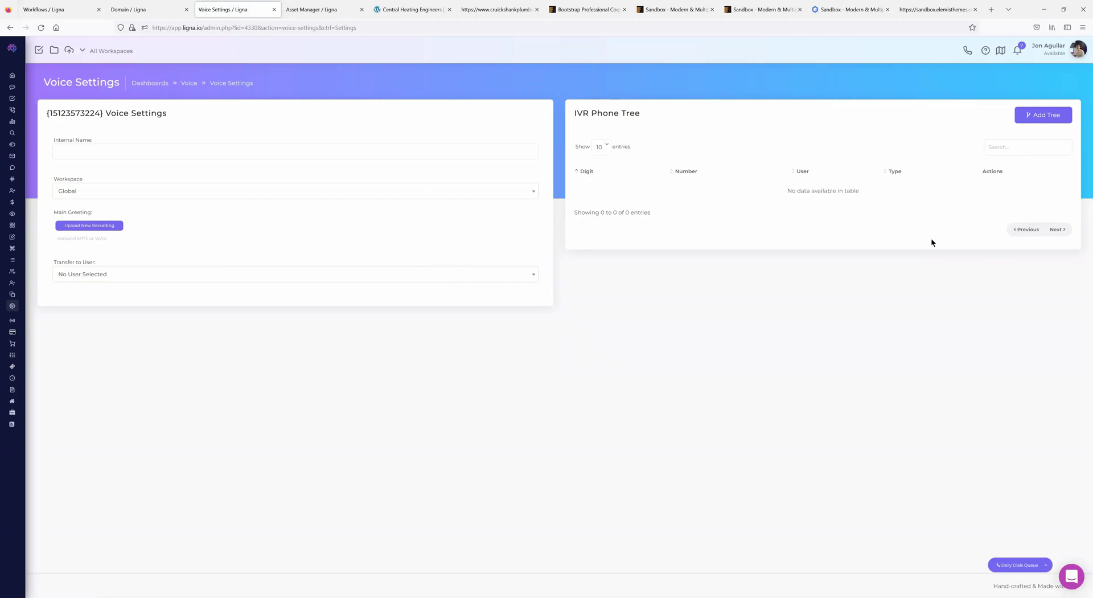
left_click(1034, 116)
left_click(548, 292)
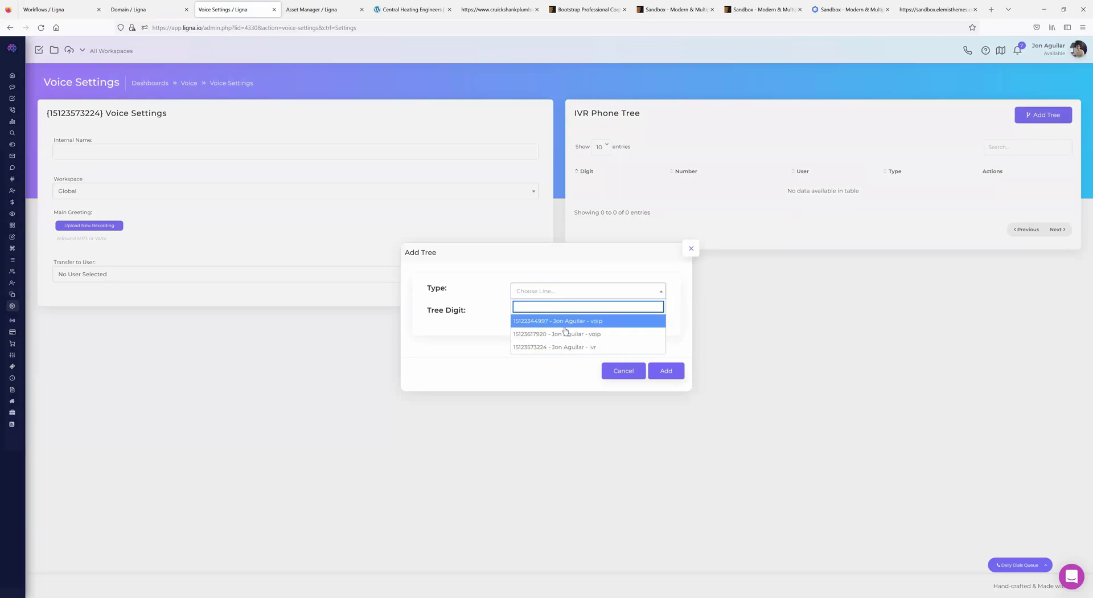
- Reopen the IVR Add Tree form, view the Type list without choosing, then close it unsaved
left_click(691, 248)
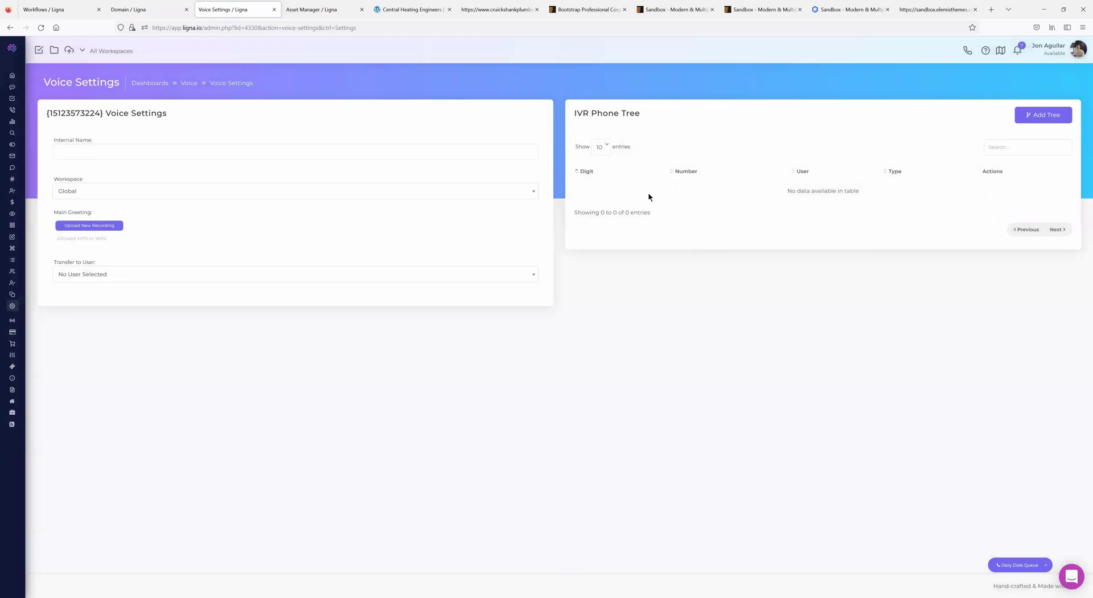
left_click(1042, 119)
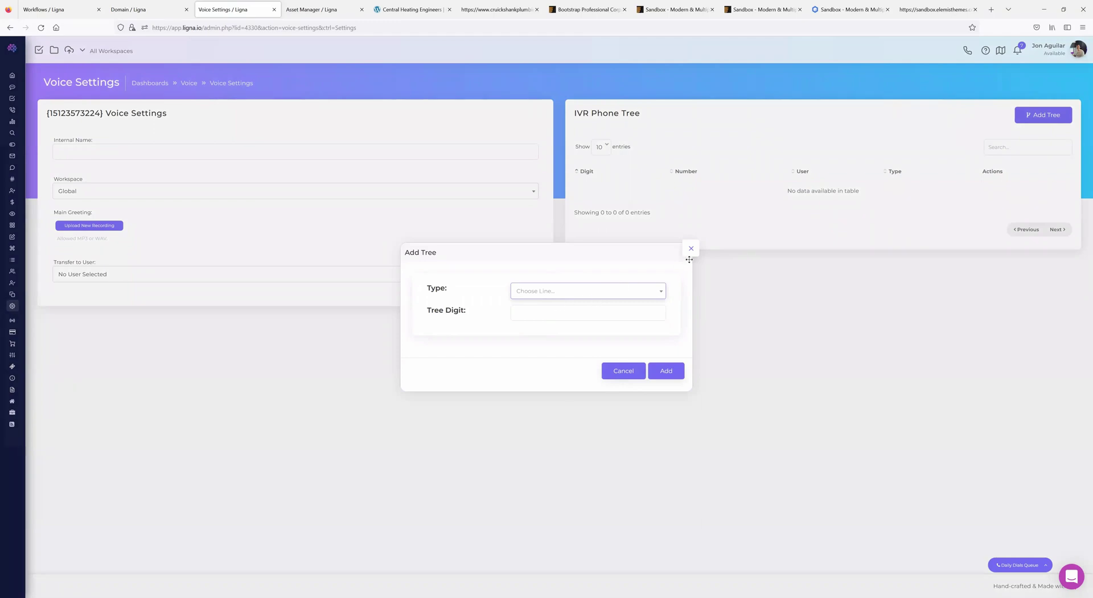
left_click(572, 297)
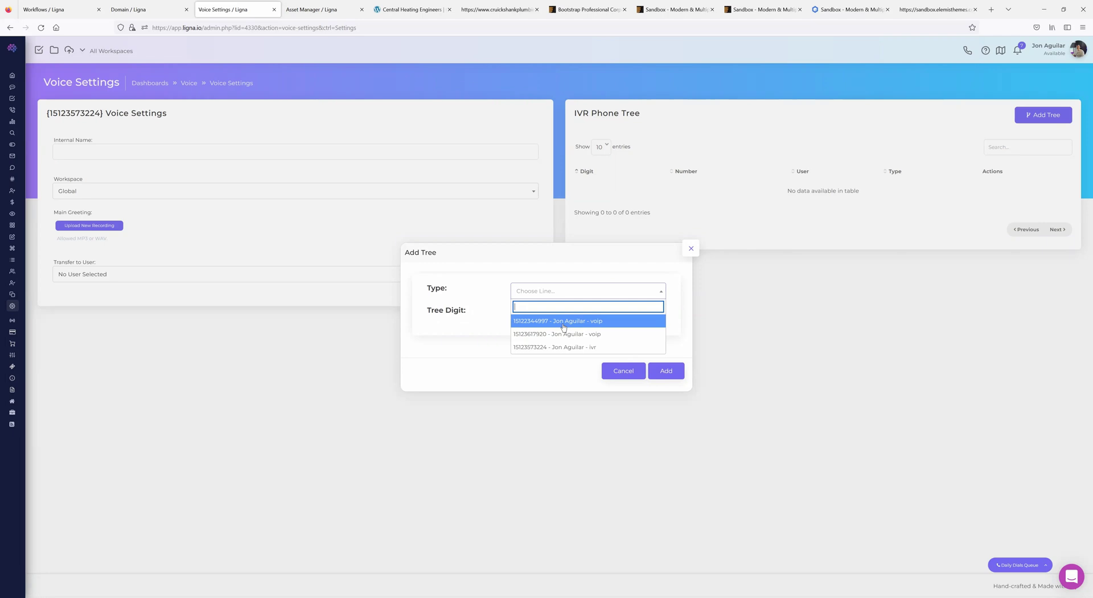
left_click(690, 248)
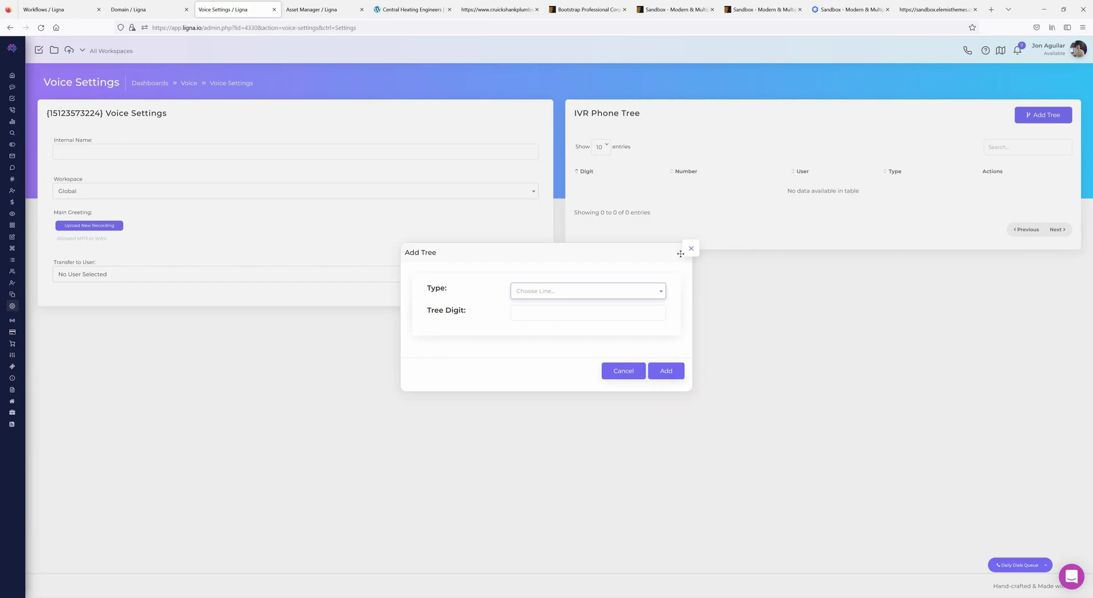
left_click(686, 251)
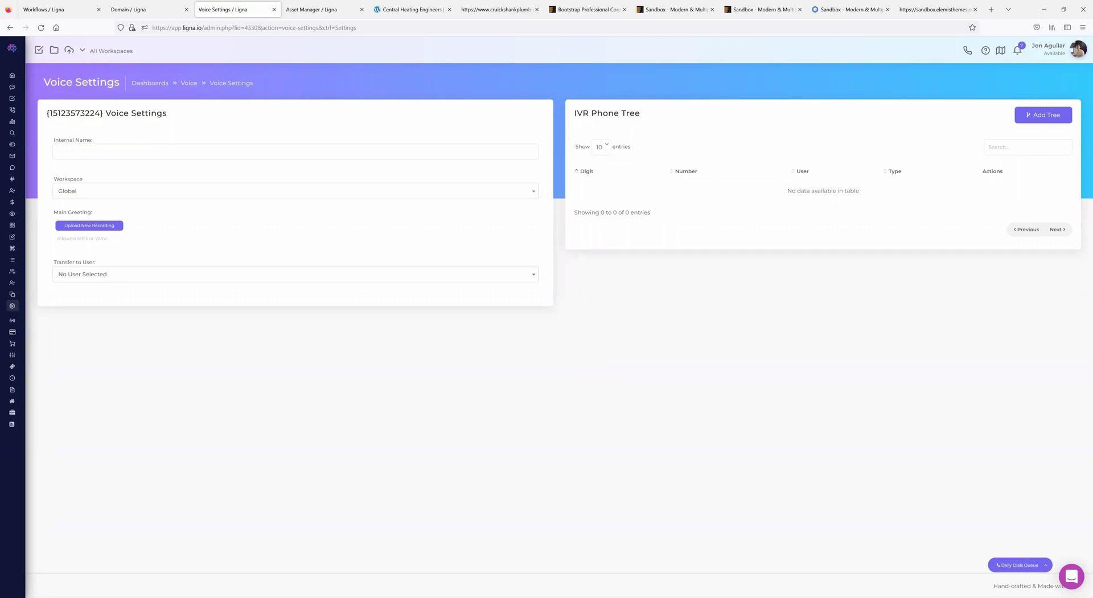
- Go to Funnels and open the Sample Builder funnel card in the builder
mouse_move(23, 387)
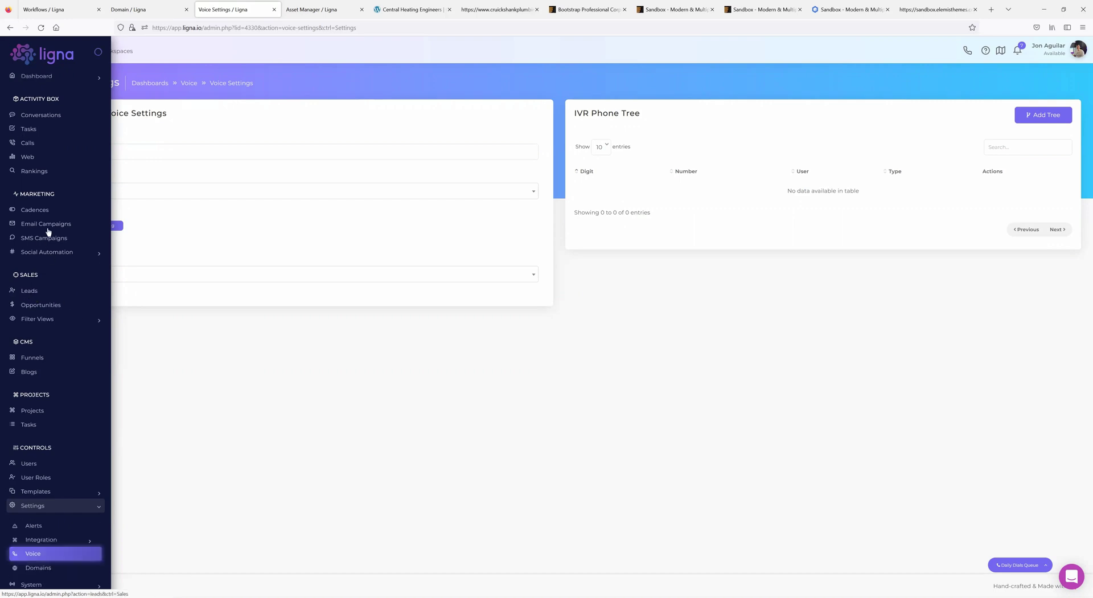
left_click(34, 357)
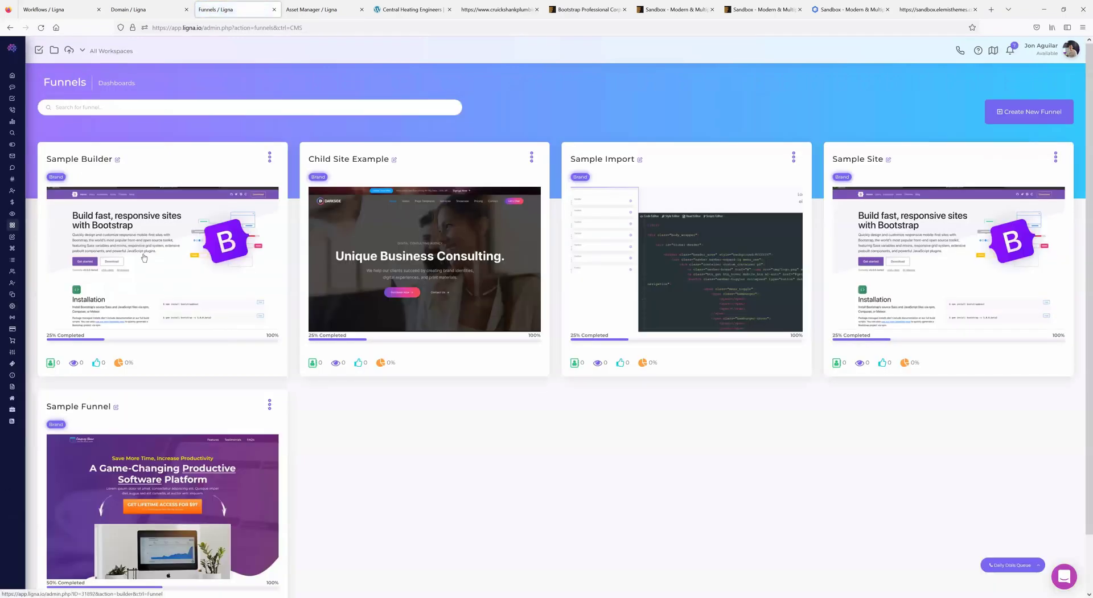
left_click(142, 251)
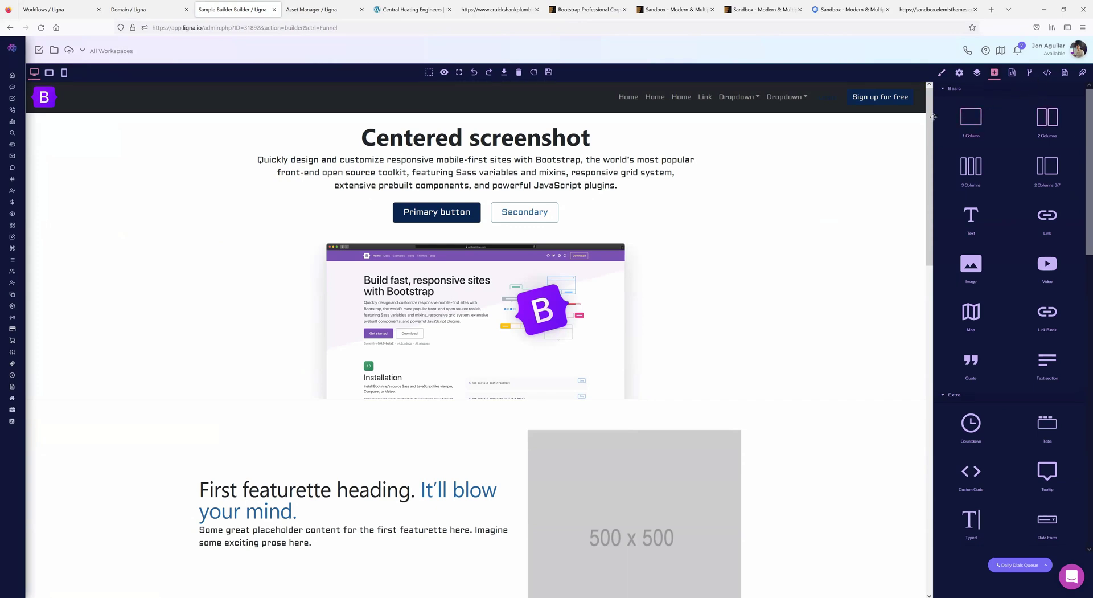
- Select the intro paragraph under Centered screenshot and display its HTML and CSS code
left_click(549, 165)
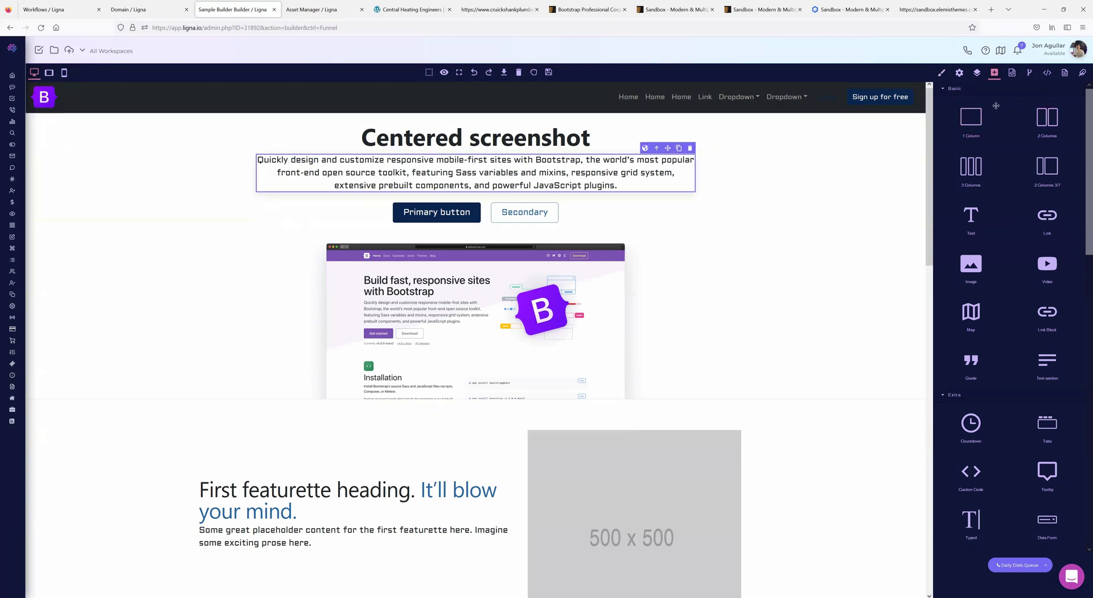
left_click(1011, 73)
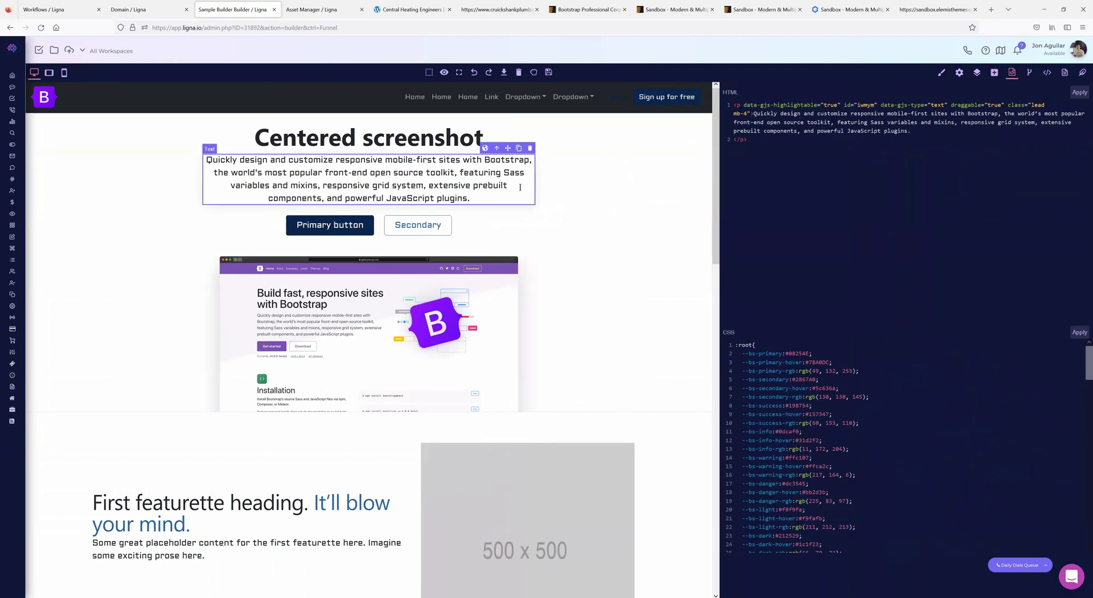
scroll(792, 430, "down", 15)
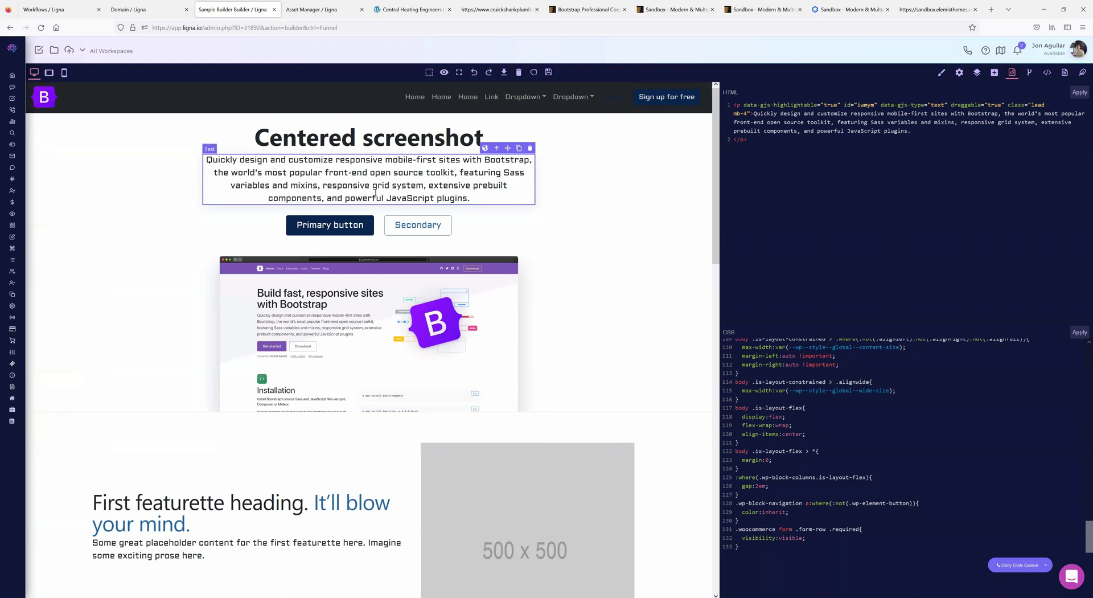
left_click(326, 307)
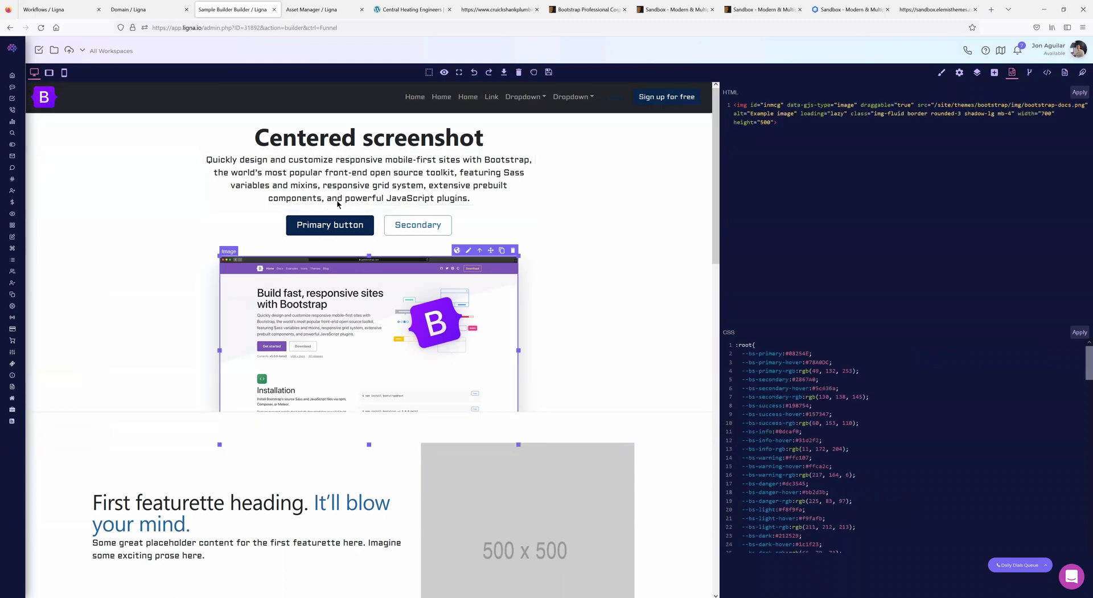
left_click(342, 173)
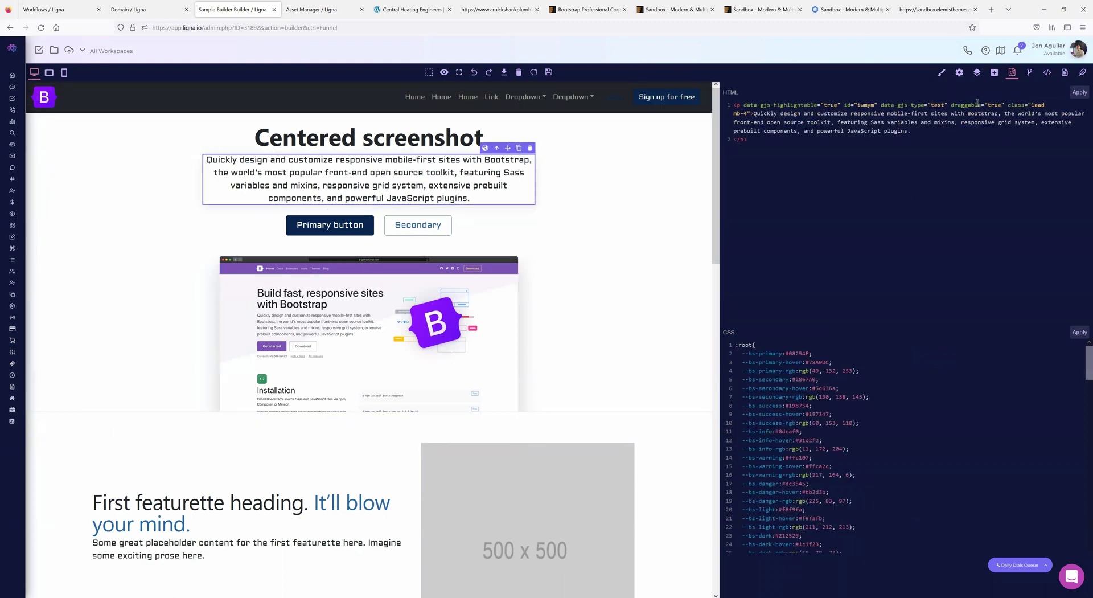
- Write an empty <style> … </style> block into the page's HEAD code
left_click(1029, 72)
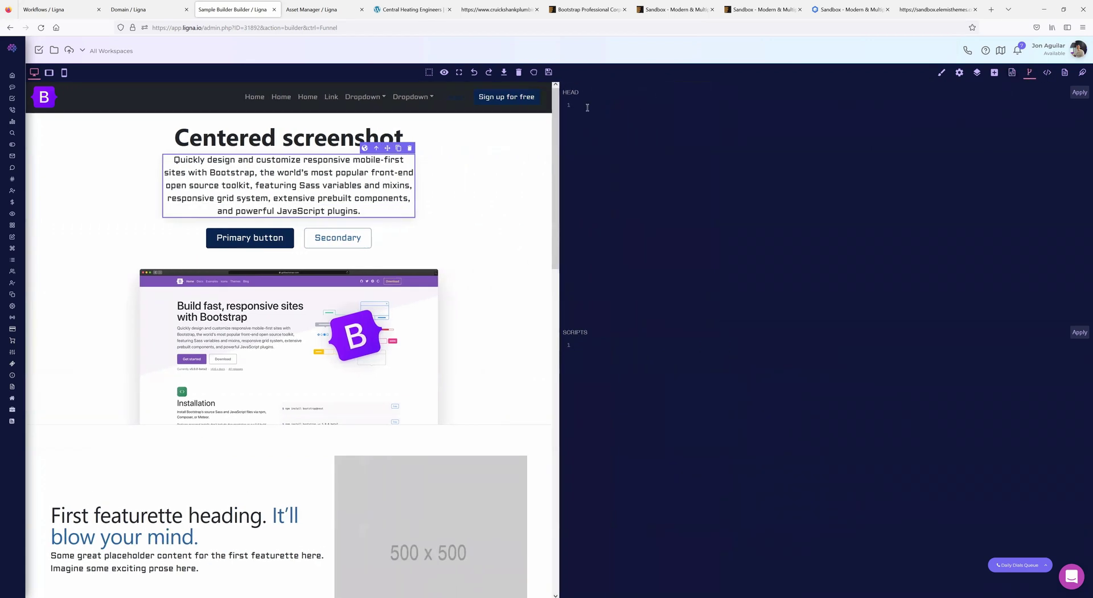
type("<style>")
key("Return")
type("</style>")
- Select and deselect the style block code in the HEAD editor, leaving it unchanged
key("ctrl+a")
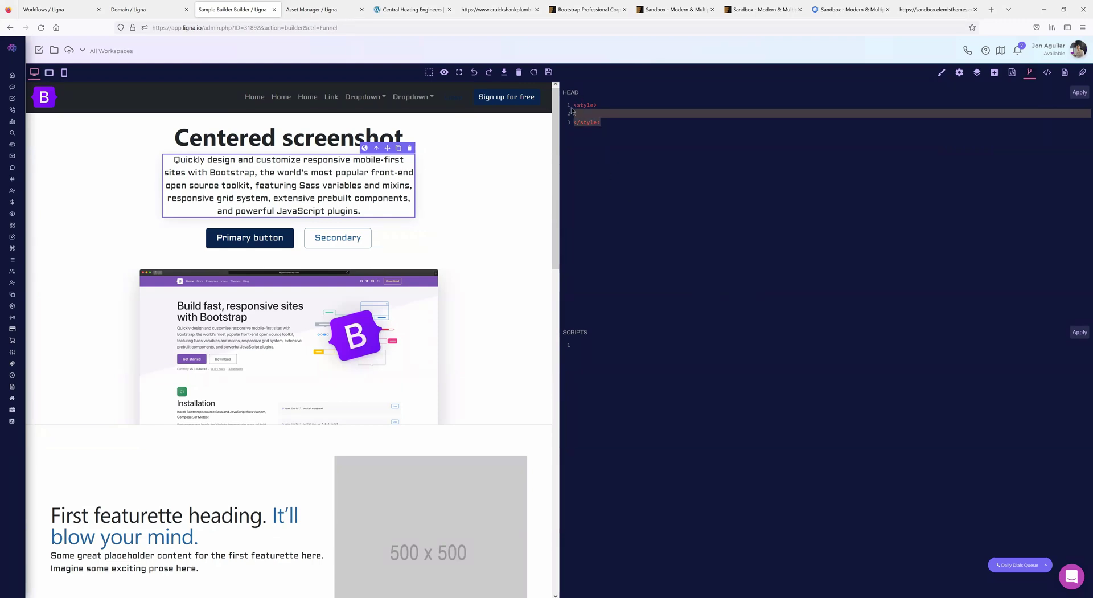
left_click_drag(609, 122, 574, 105)
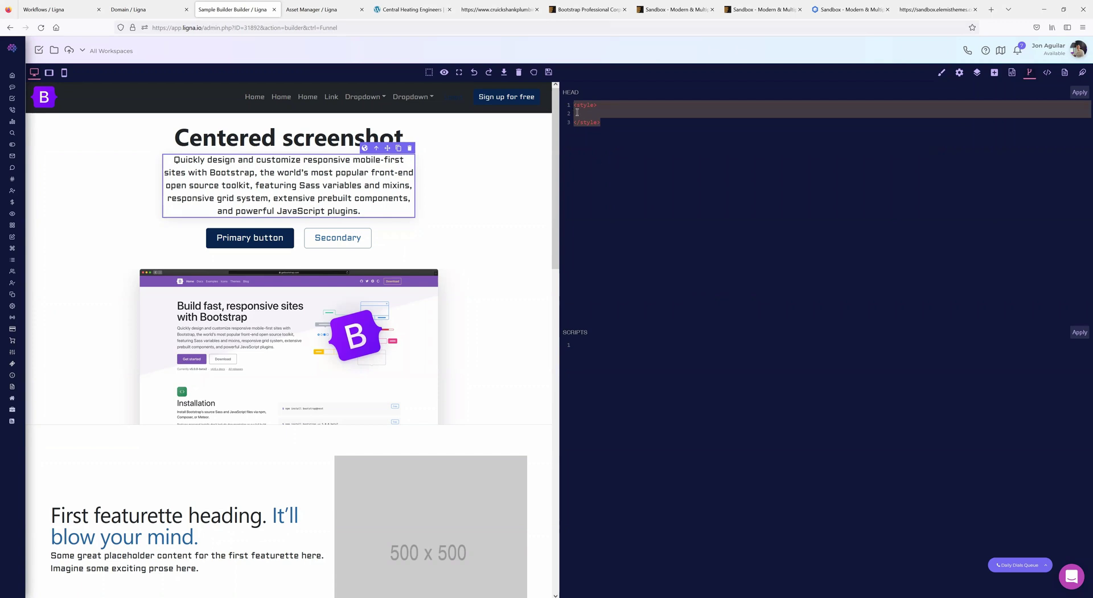
left_click(581, 112)
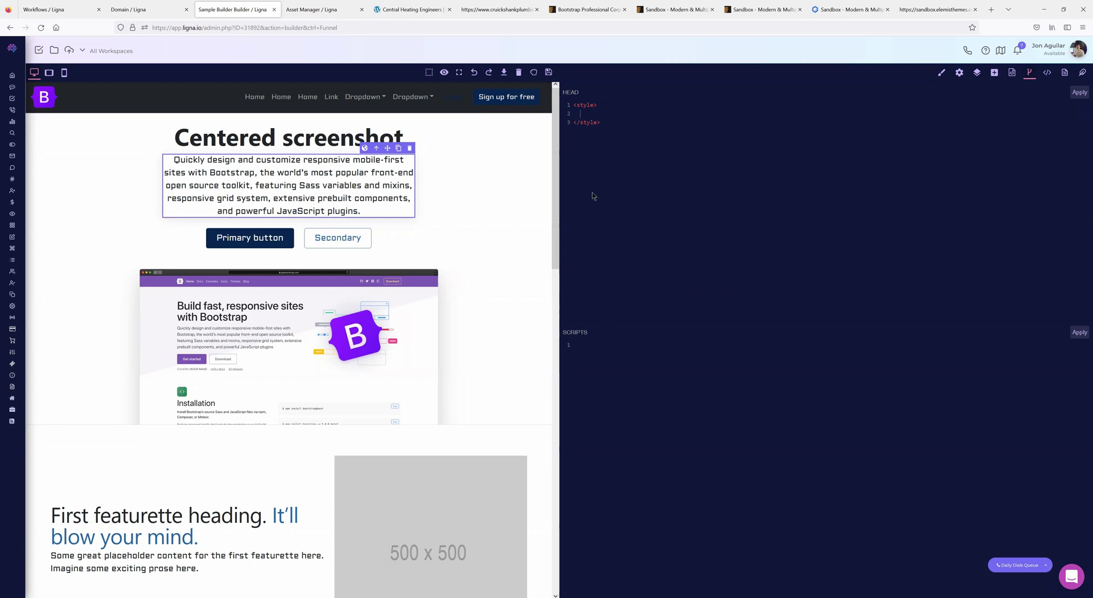
left_click_drag(607, 122, 573, 105)
left_click(589, 116)
left_click(678, 115)
key("ctrl+a")
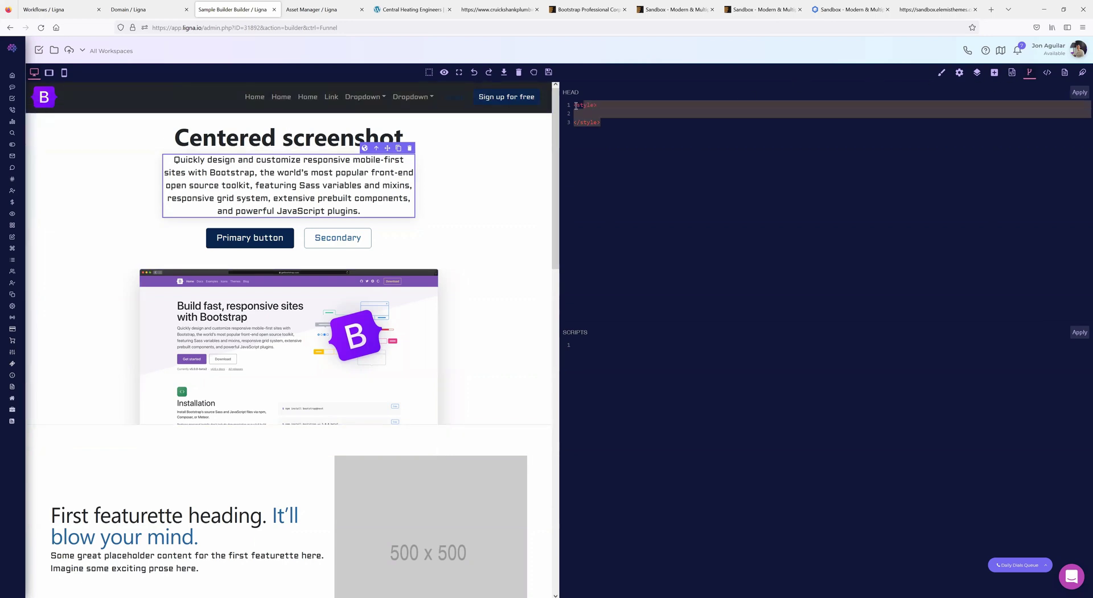
left_click(586, 114)
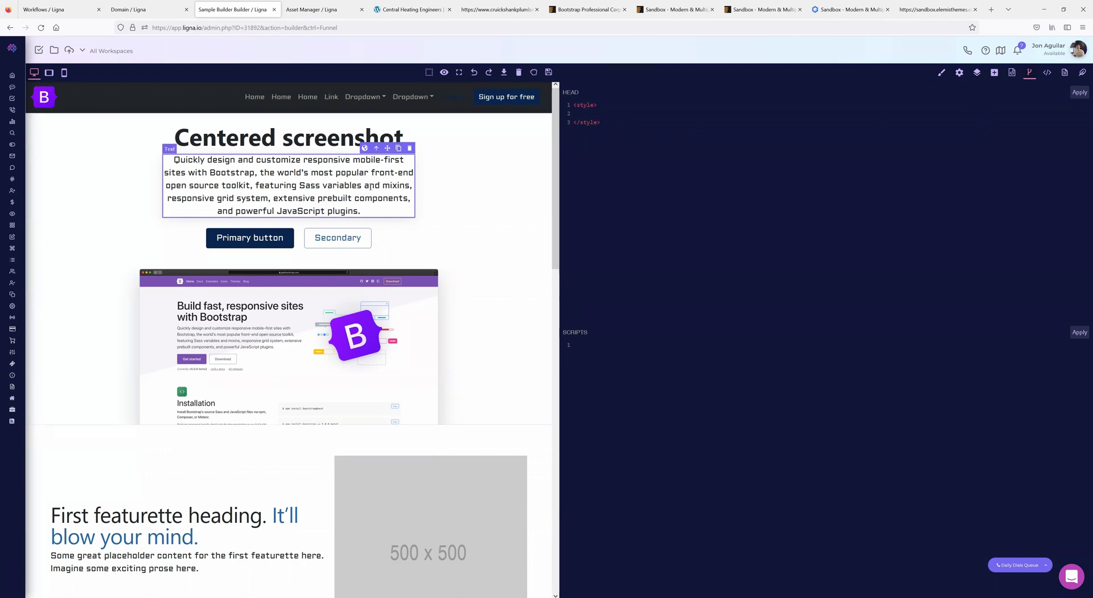
- Return to element code view and select the First featurette heading to show its HTML
left_click(1013, 76)
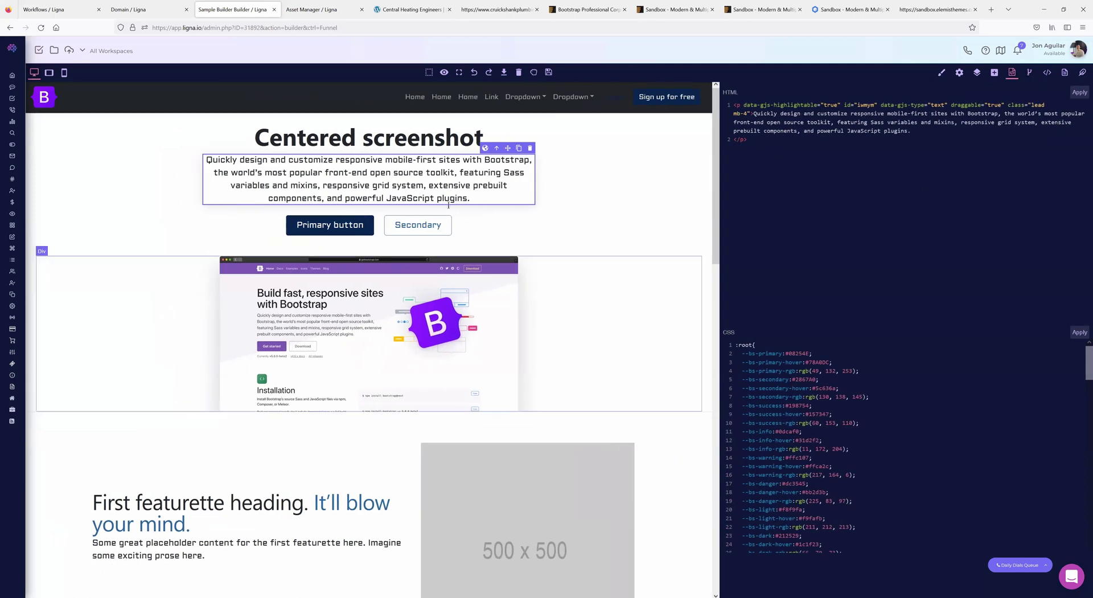
scroll(824, 459, "down", 15)
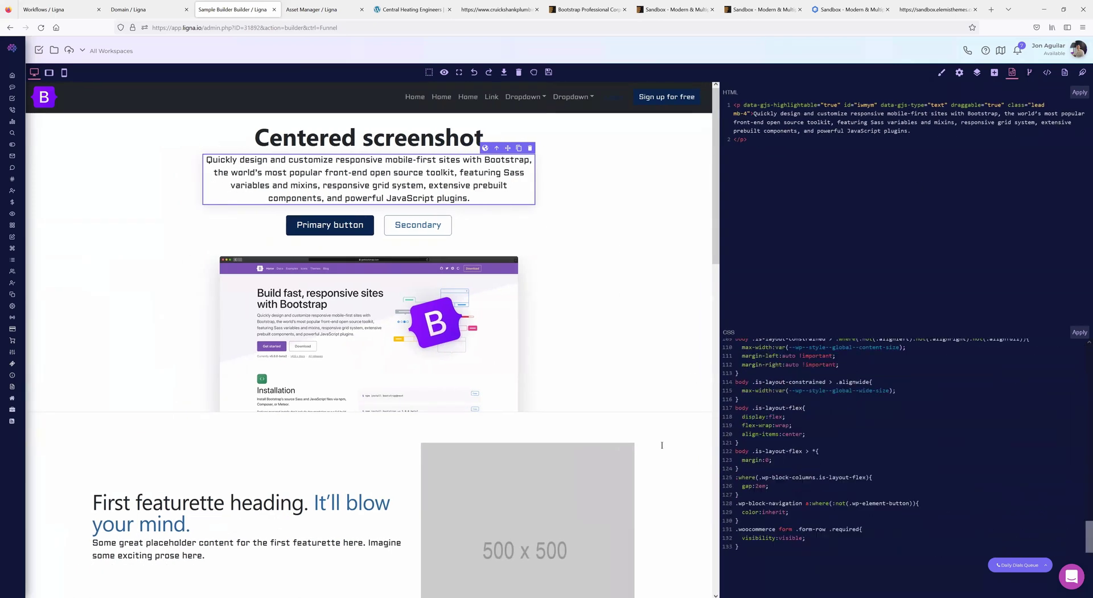
left_click(263, 502)
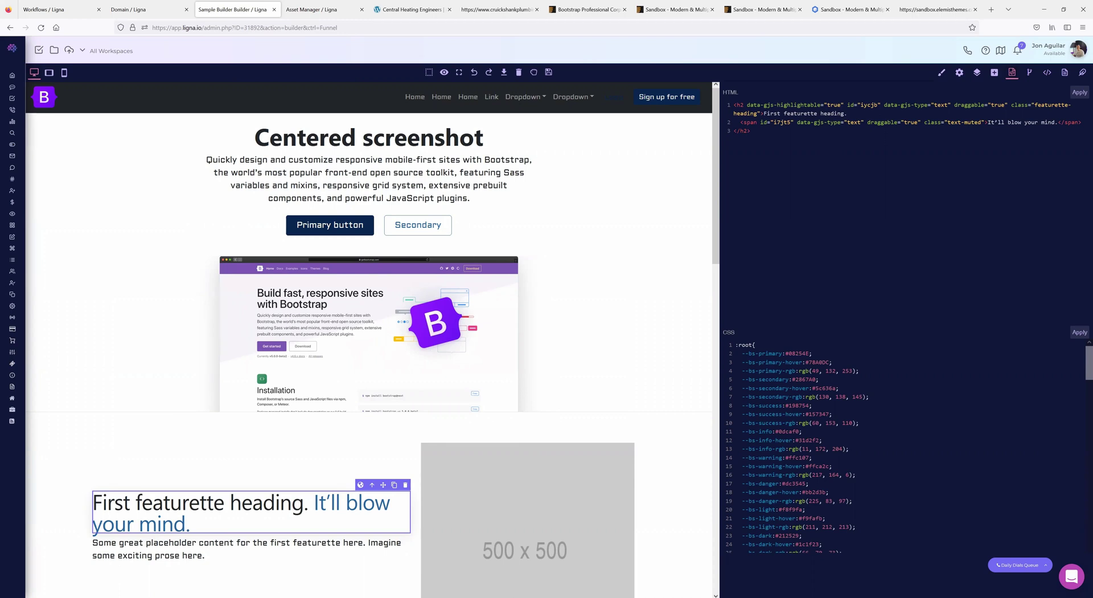
mouse_move(17, 130)
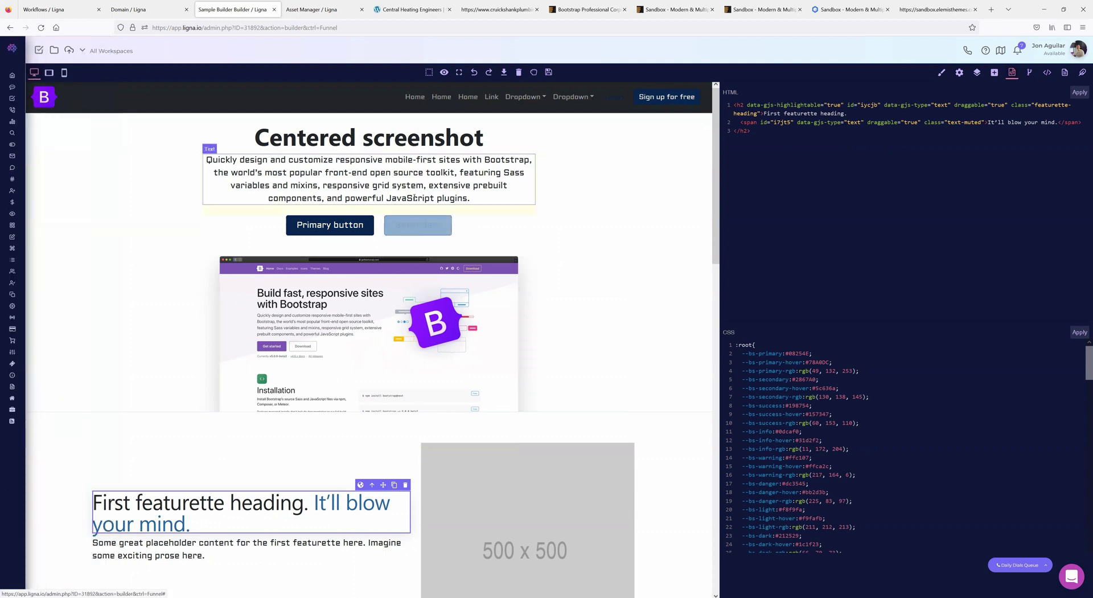
- Open the Blogs page in a new browser tab
mouse_move(34, 414)
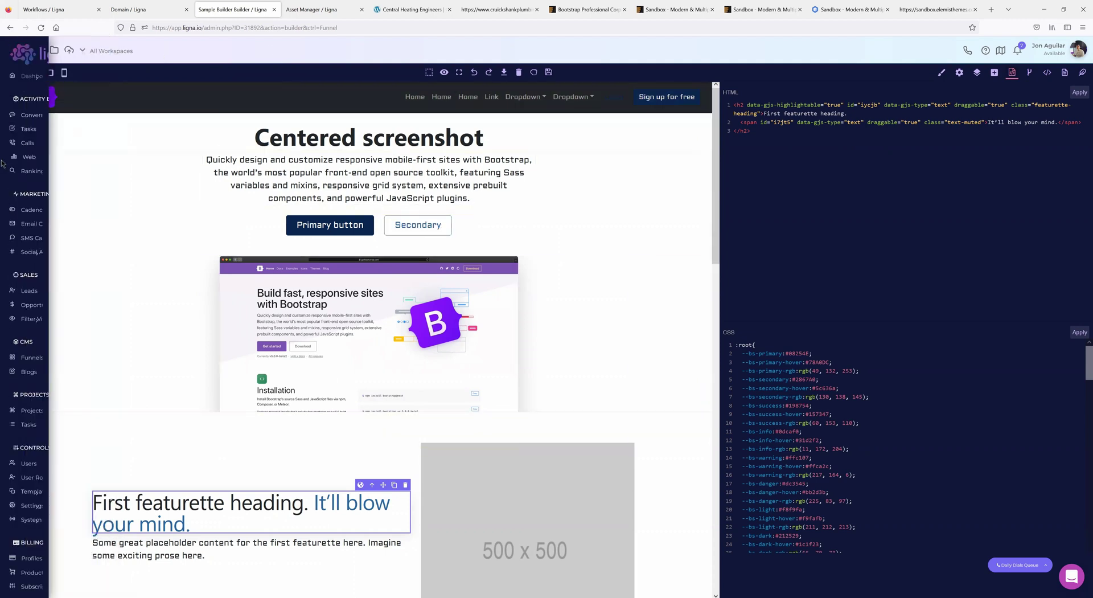
middle_click(29, 372)
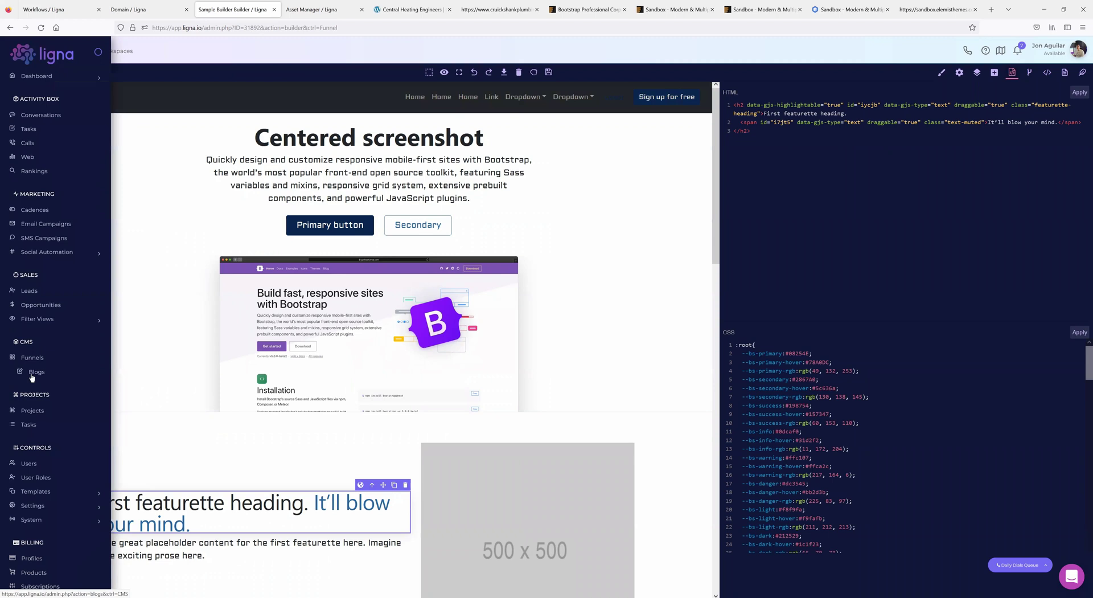
left_click(300, 10)
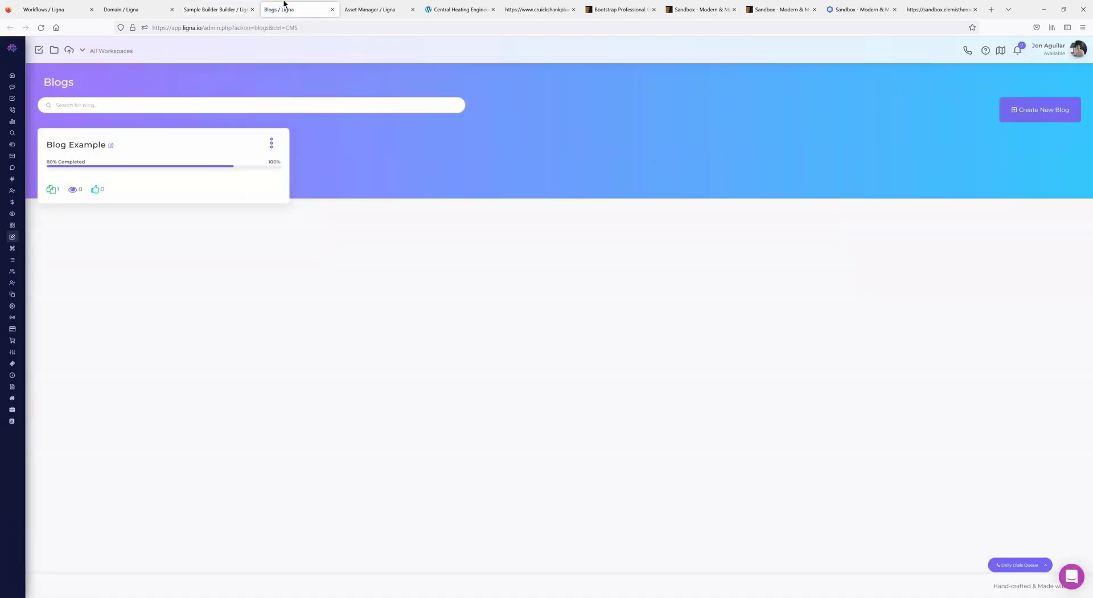
- Create 'Test Blog' assigned to the base.ligna.io funnel with folder path test
left_click(1019, 112)
type("Test")
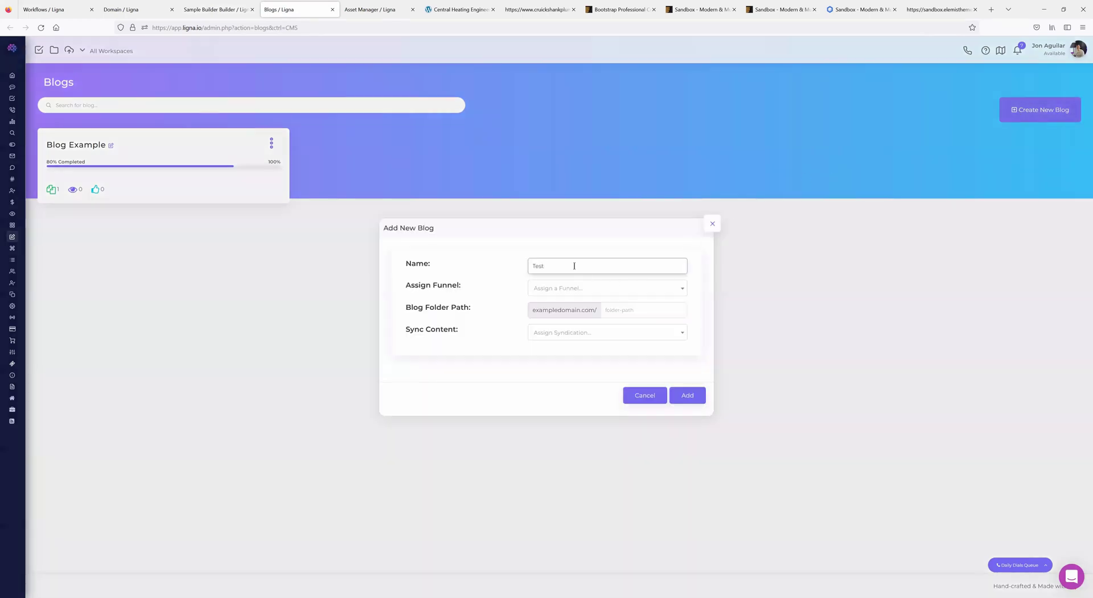
type(" Blog")
left_click(576, 288)
left_click(551, 332)
left_click(633, 311)
type("test")
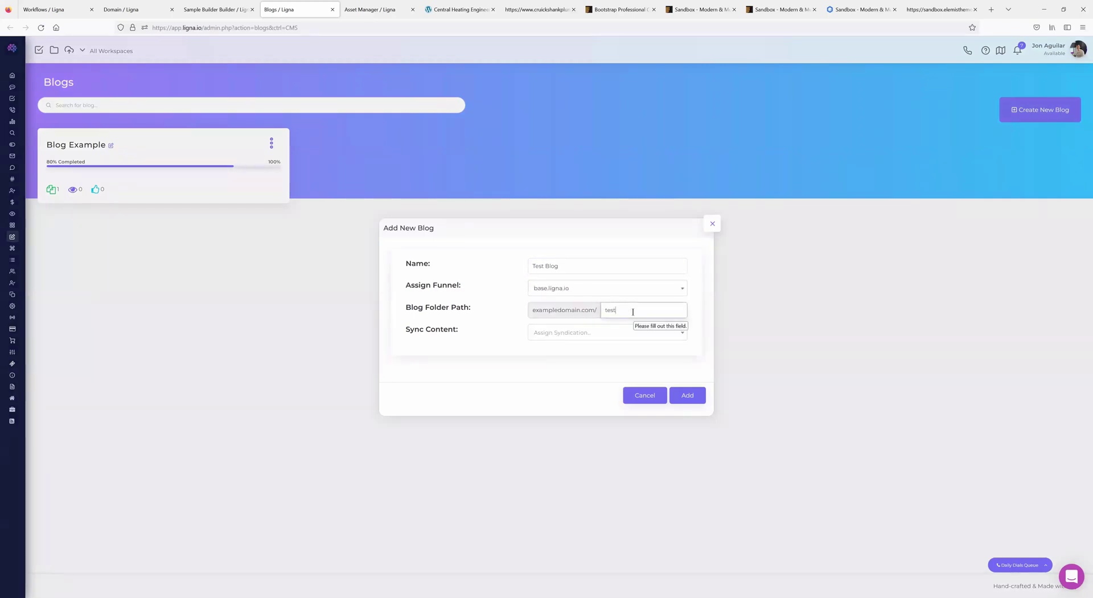
left_click(568, 334)
left_click(492, 341)
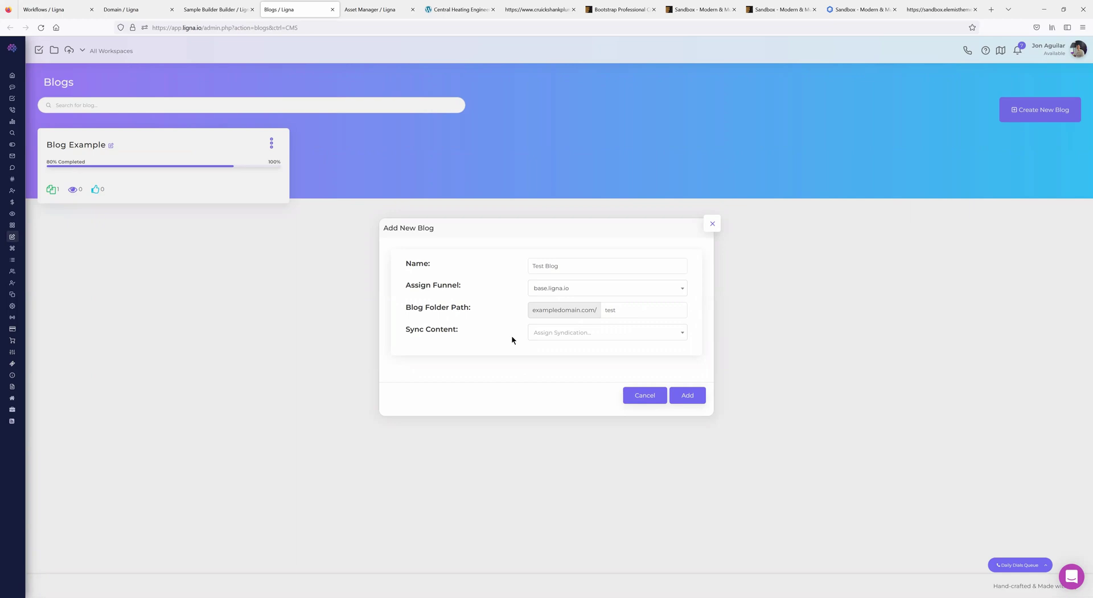
left_click(688, 399)
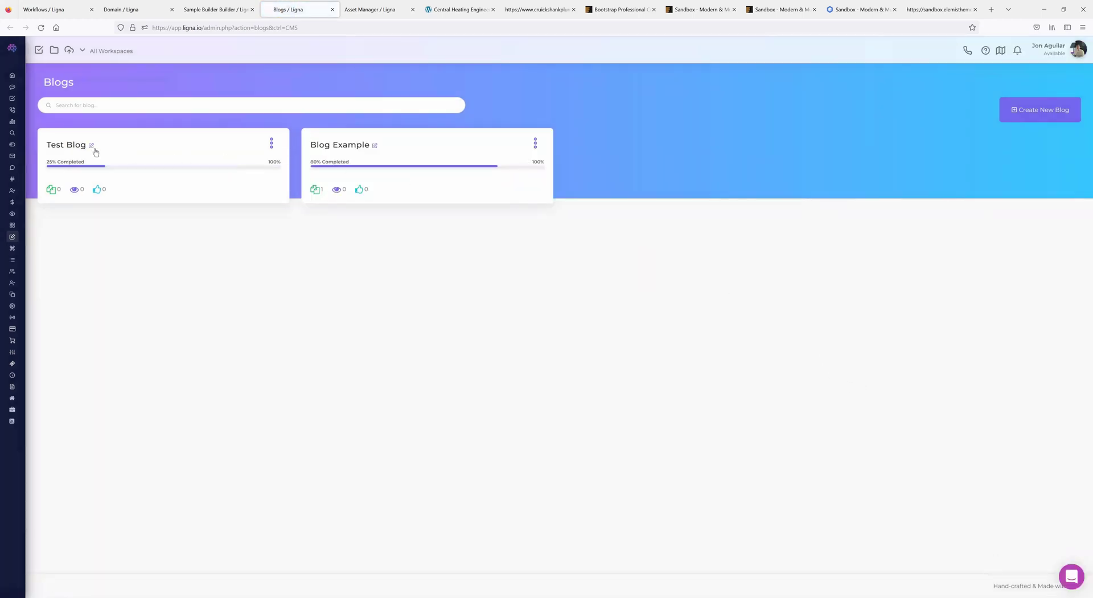
- Open Test Blog's home page in the page builder
left_click(89, 149)
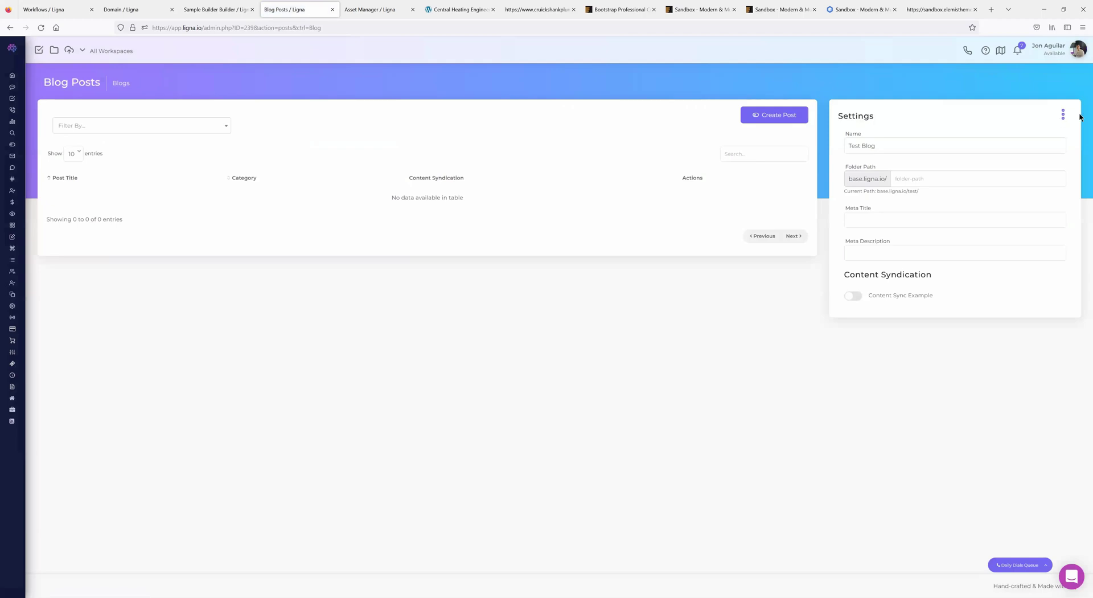
left_click(10, 27)
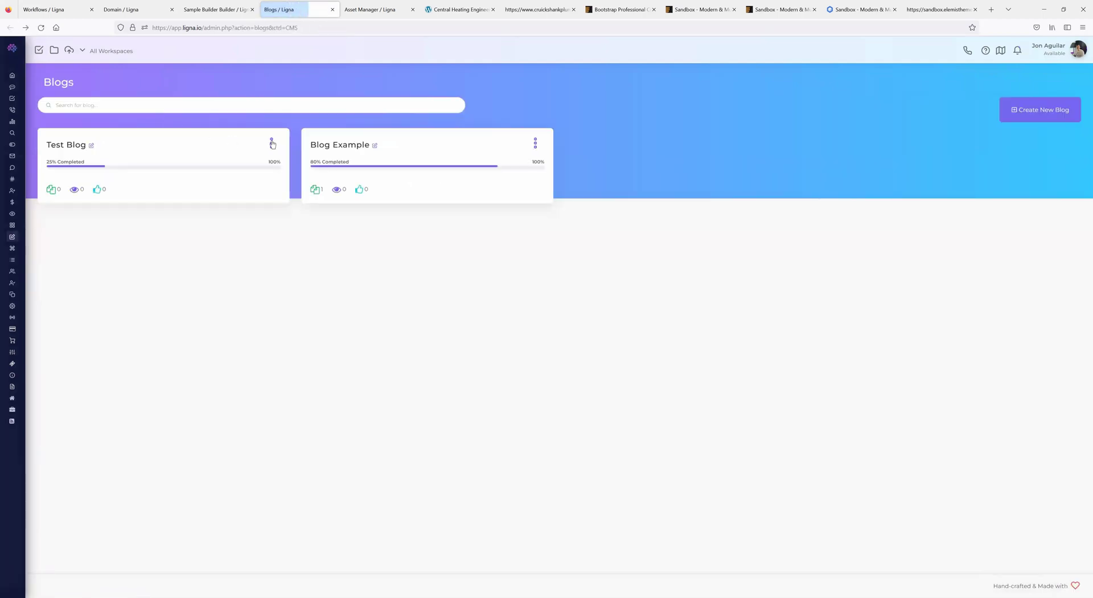
left_click(272, 142)
left_click(92, 146)
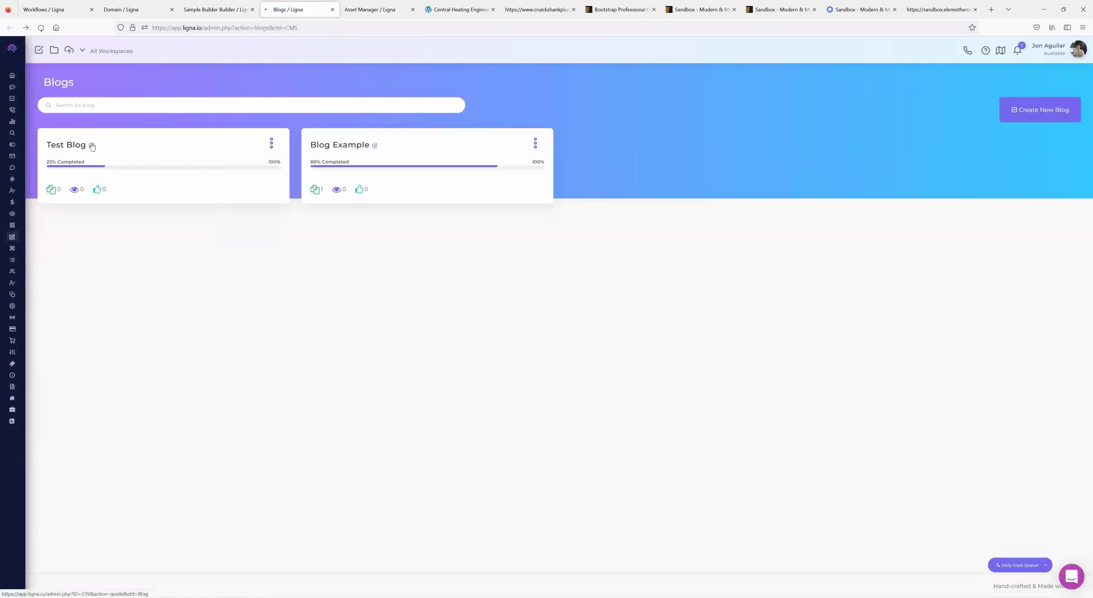
left_click(1063, 114)
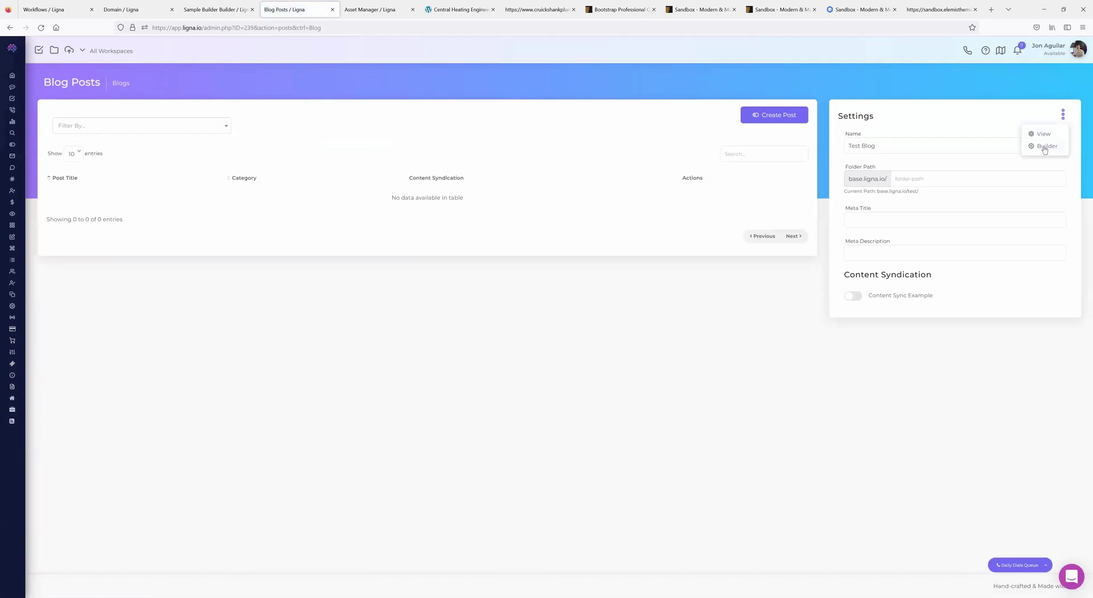
left_click(1046, 147)
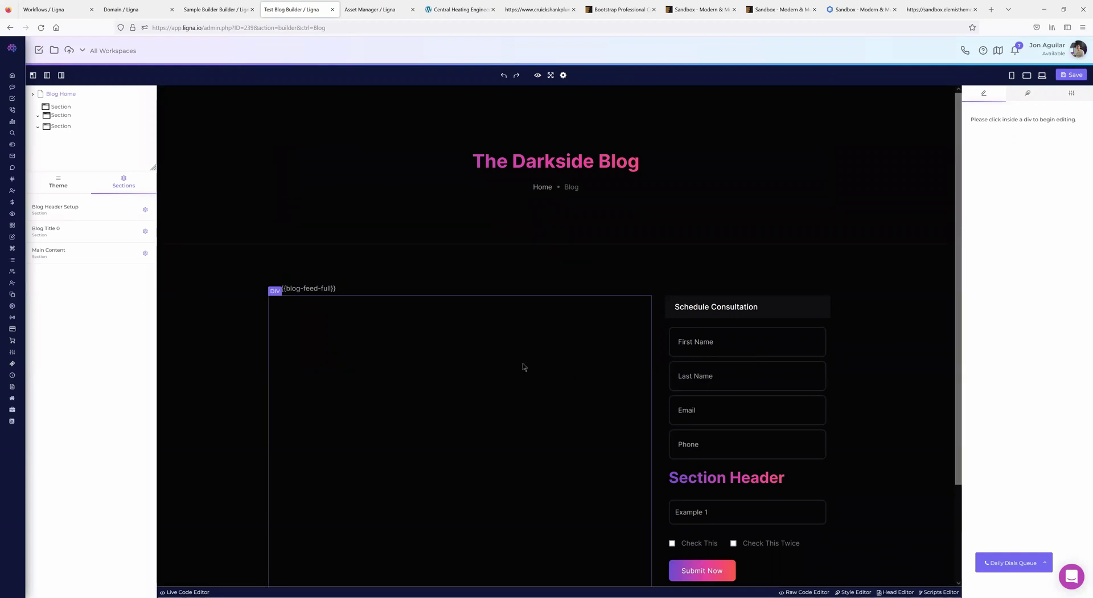
scroll(515, 367, "down", 2)
scroll(387, 453, "up", 2)
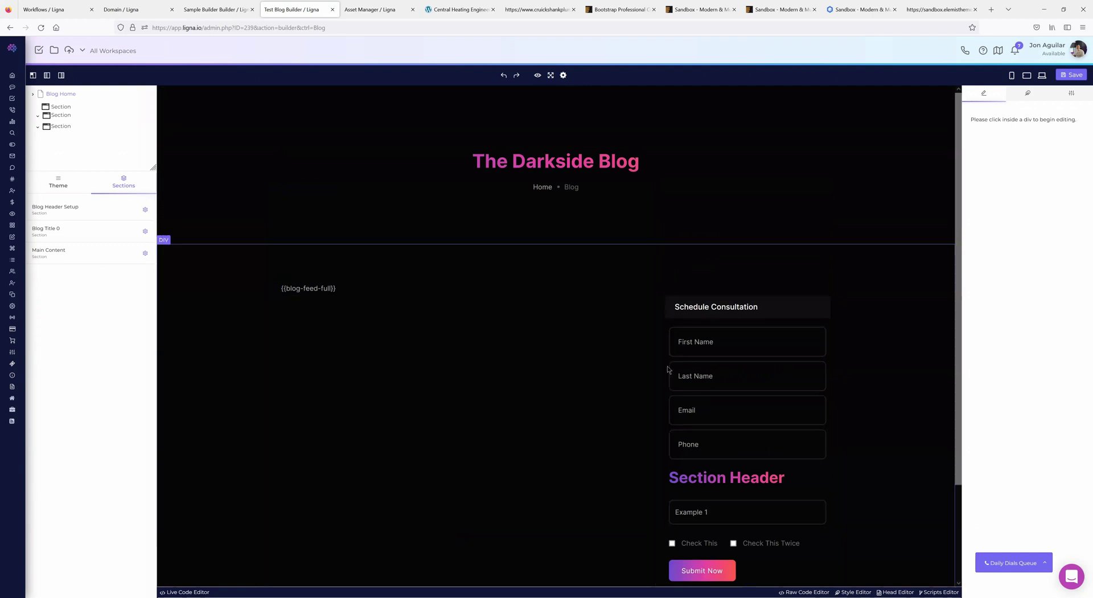
scroll(668, 371, "down", 2)
scroll(570, 421, "up", 2)
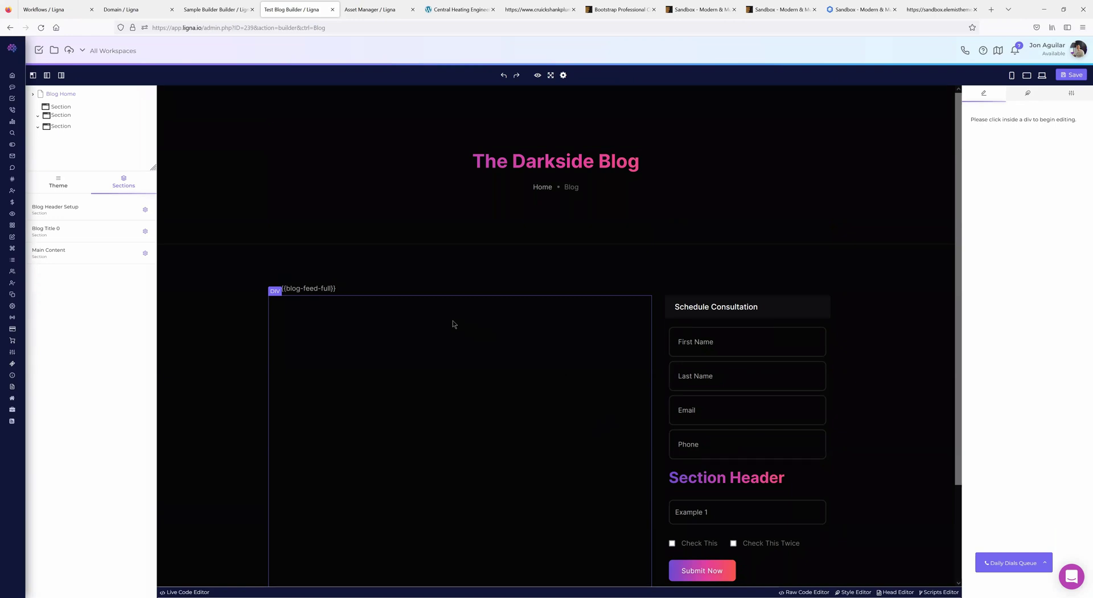
- Insert the Global-Header block from Global Blocks into the Blog Header Setup section
left_click(80, 213)
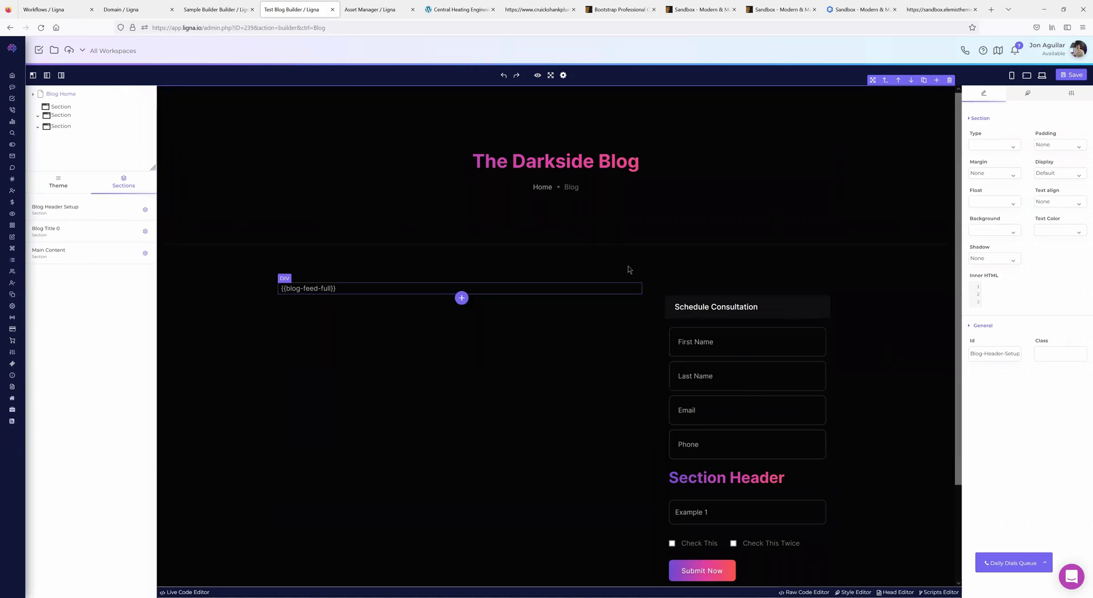
left_click(558, 242)
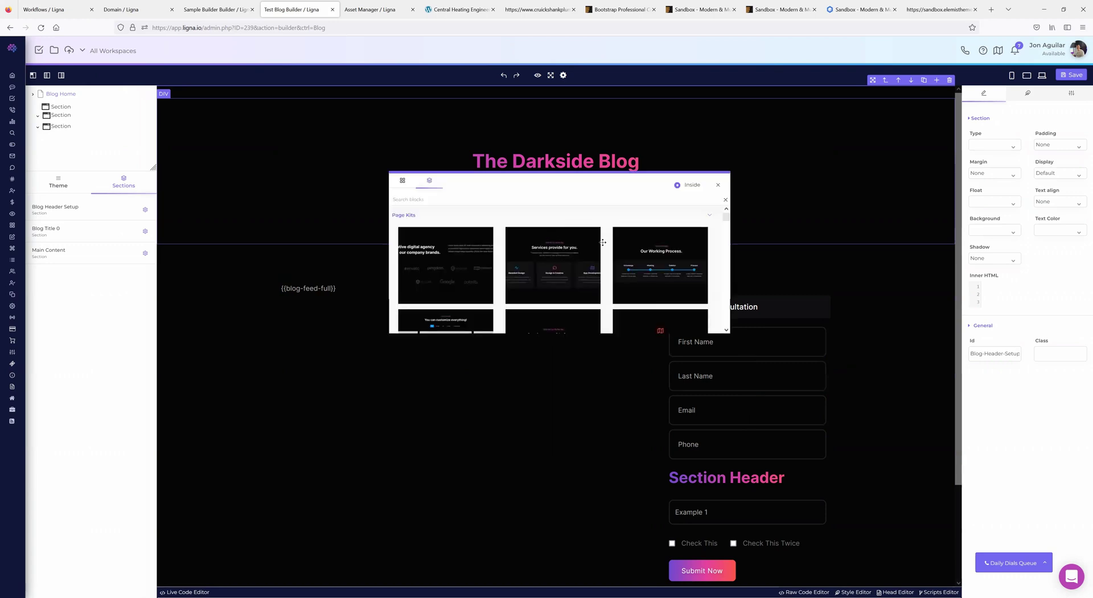
left_click(403, 181)
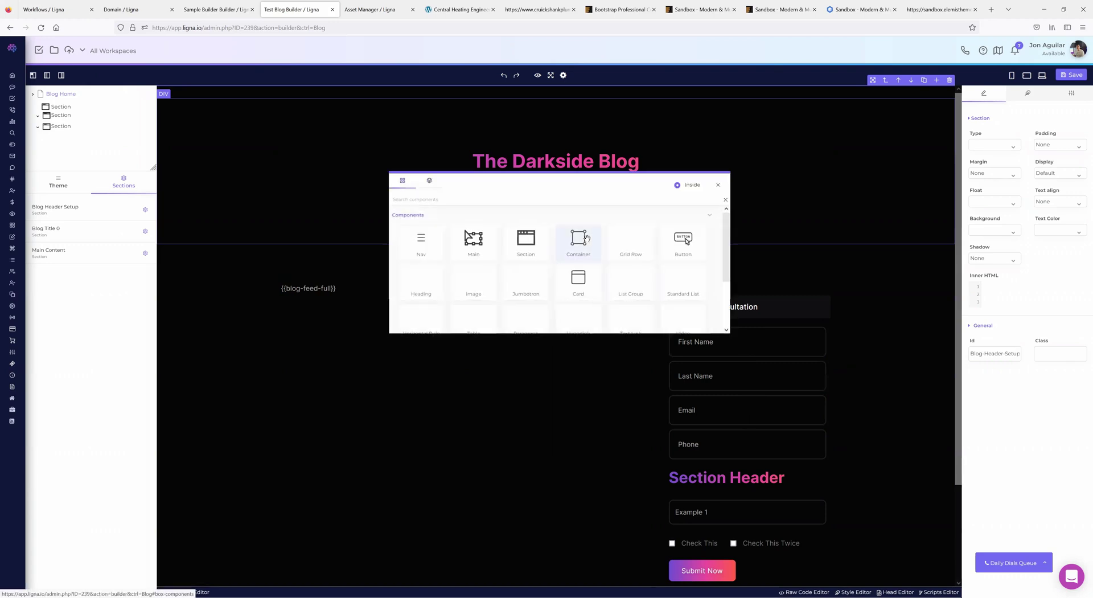
left_click(429, 181)
scroll(518, 275, "down", 20)
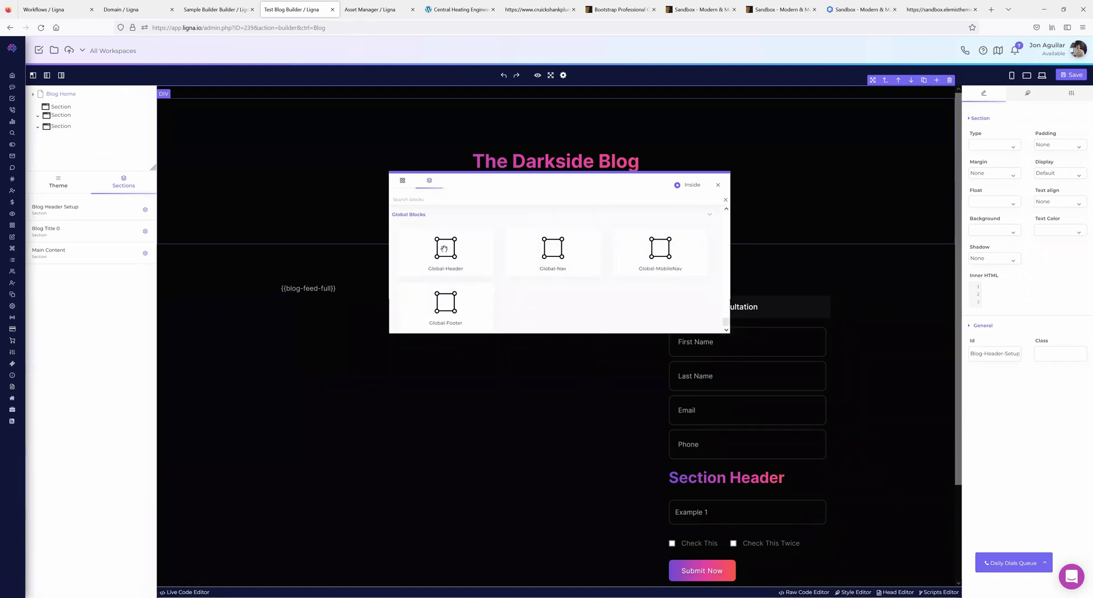
left_click(444, 249)
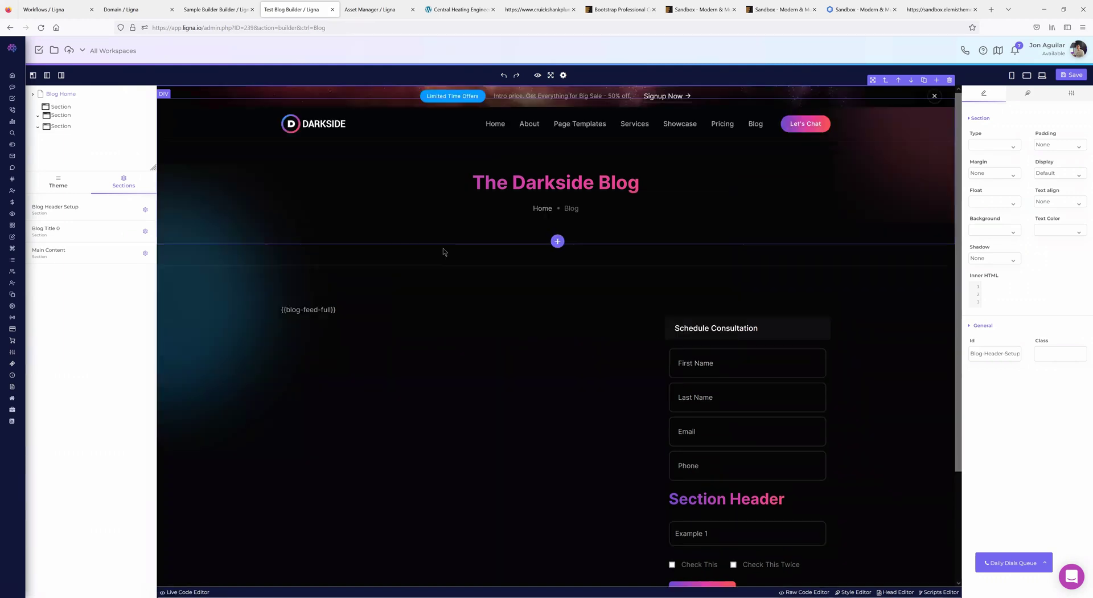
- Save the blog page, check its 1–10 pagination feed, and go to the blog's posts
left_click(1073, 74)
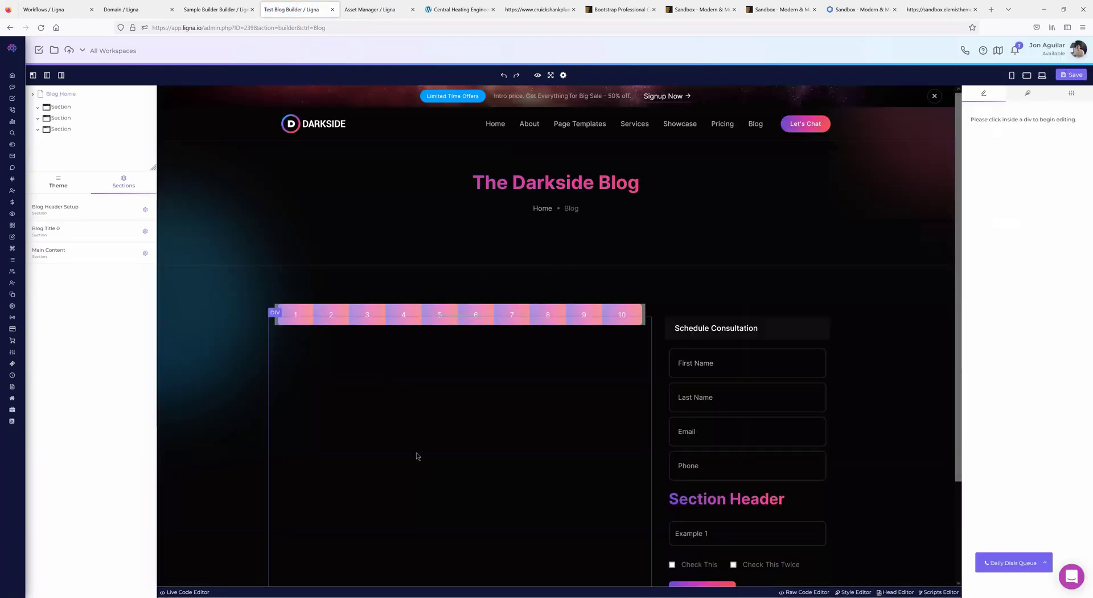
scroll(531, 404, "down", 1)
scroll(518, 421, "down", 3)
scroll(512, 399, "up", 5)
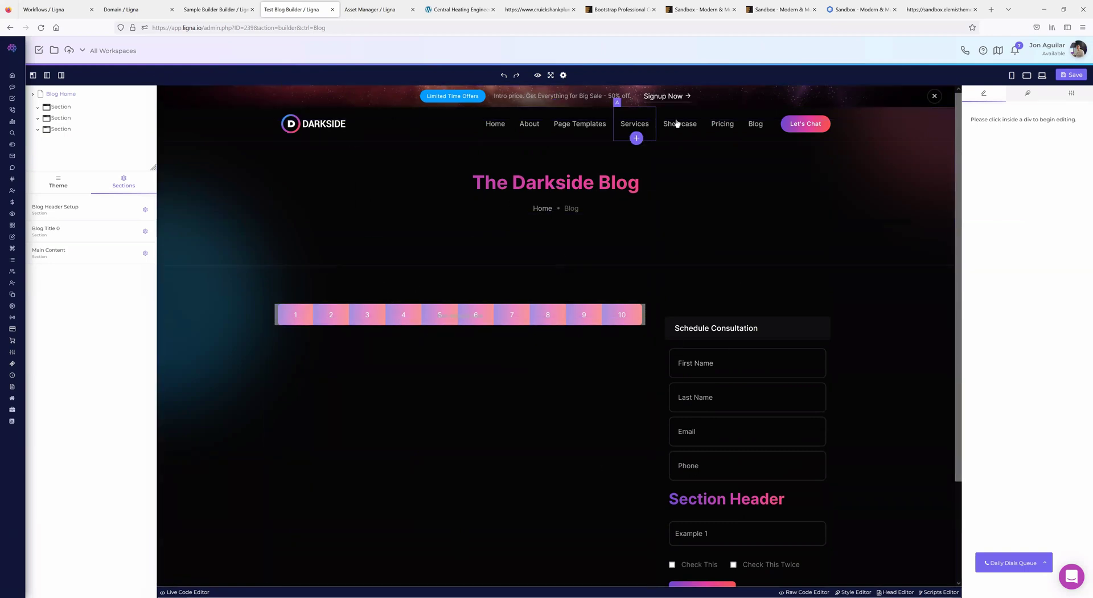
scroll(310, 407, "down", 2)
scroll(309, 408, "up", 3)
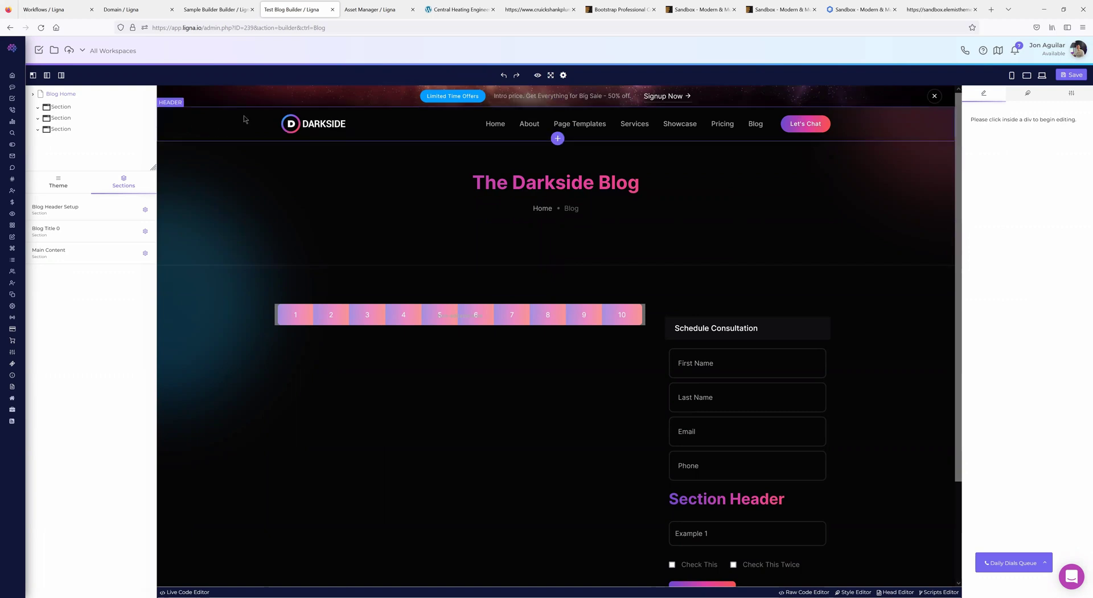
left_click(564, 75)
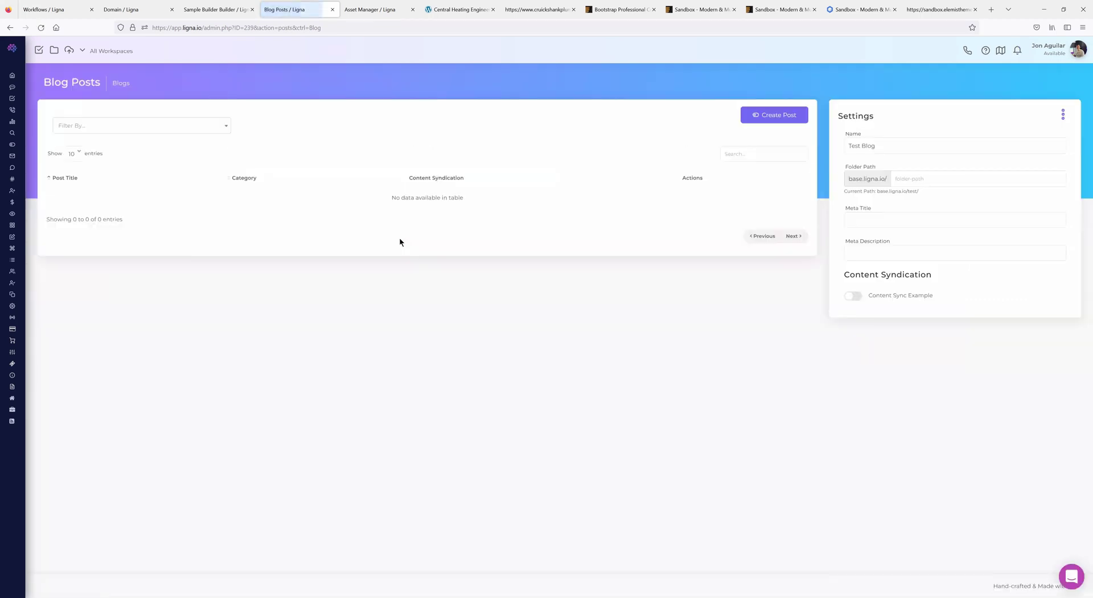
- Add a blog post 'Test' under category test and open its editor
left_click(788, 114)
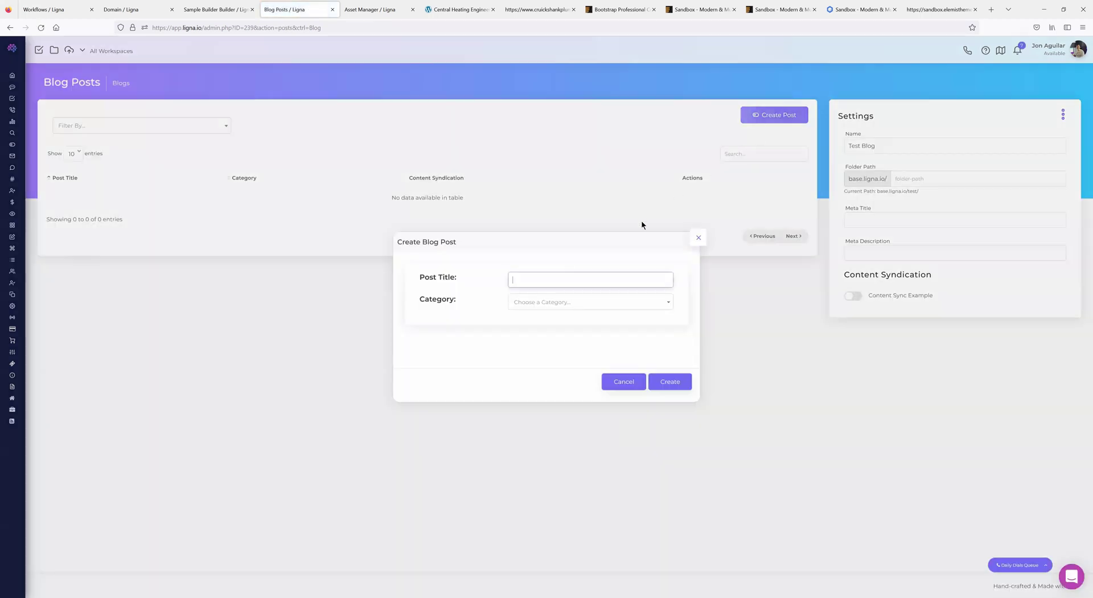
type("Test")
left_click(564, 301)
left_click(603, 357)
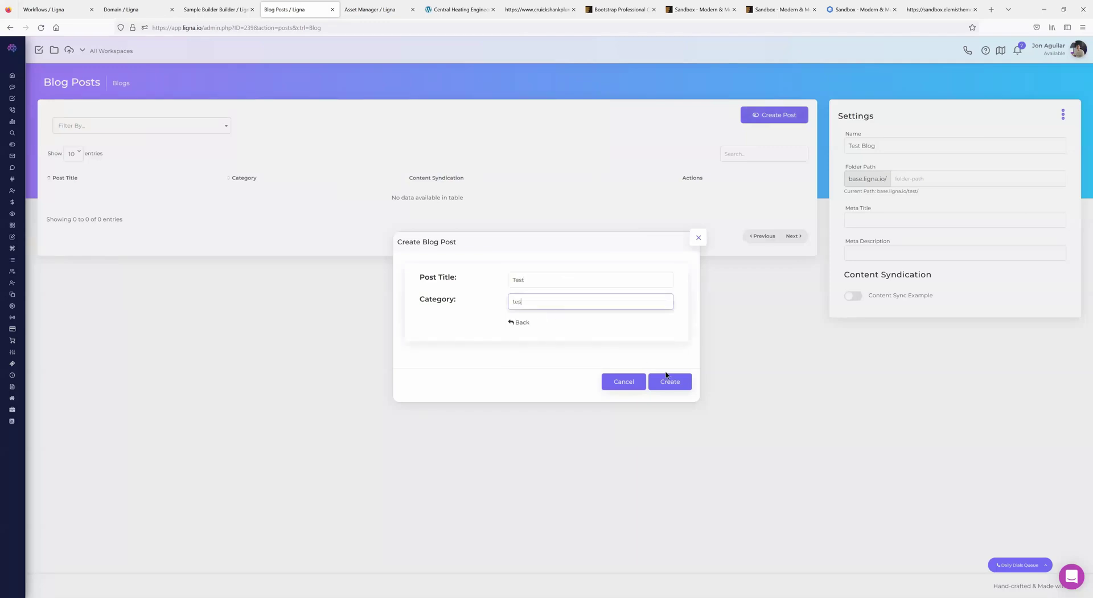
left_click(661, 381)
left_click(58, 199)
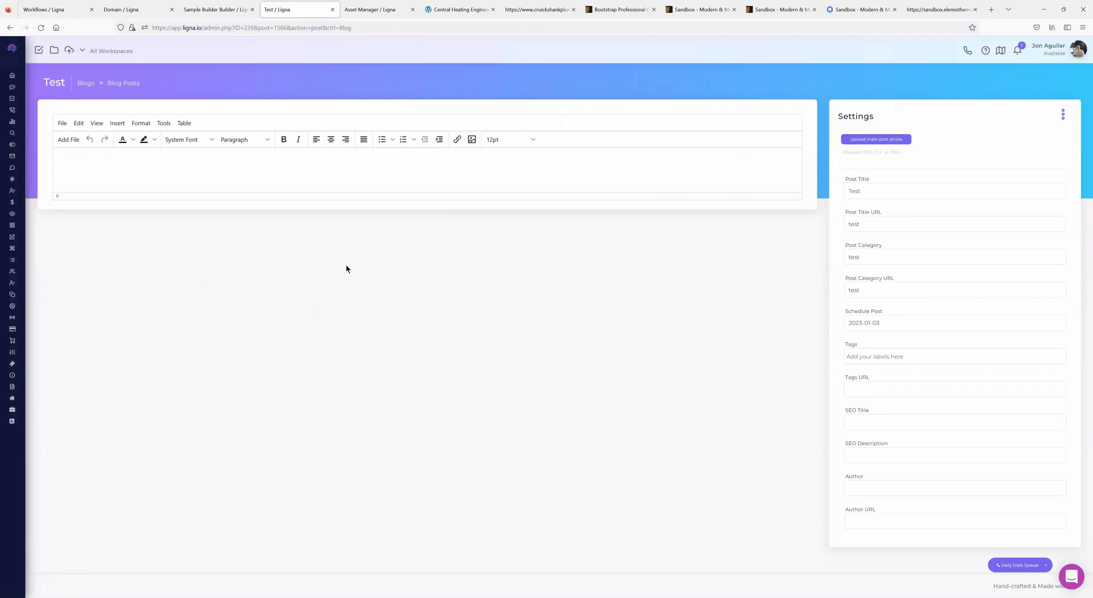
mouse_move(66, 316)
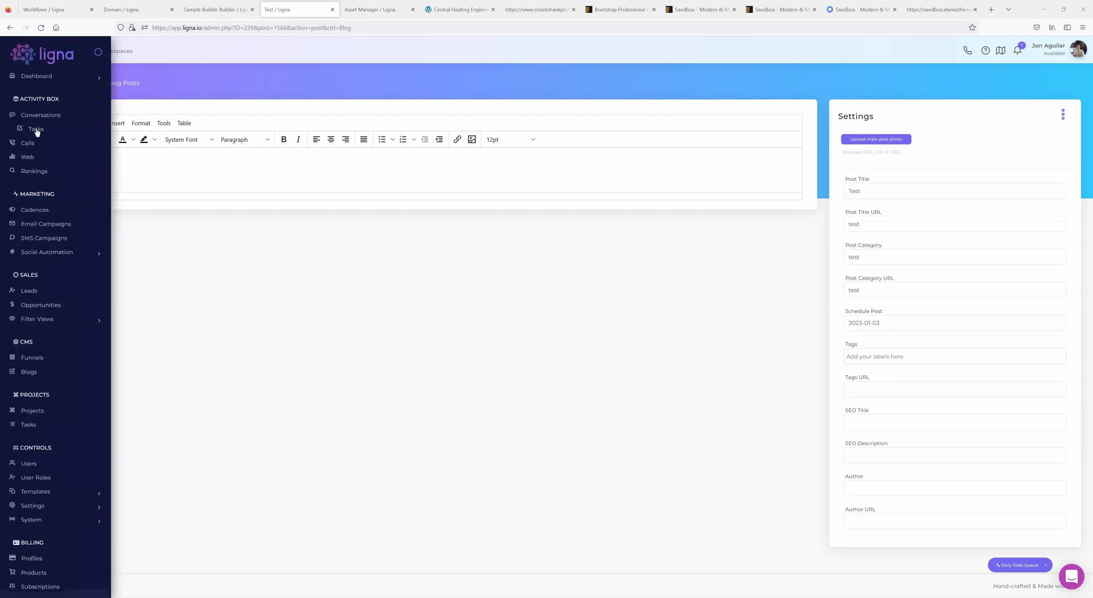
- Go to Tasks and switch to the January 2023 month calendar view
left_click(35, 130)
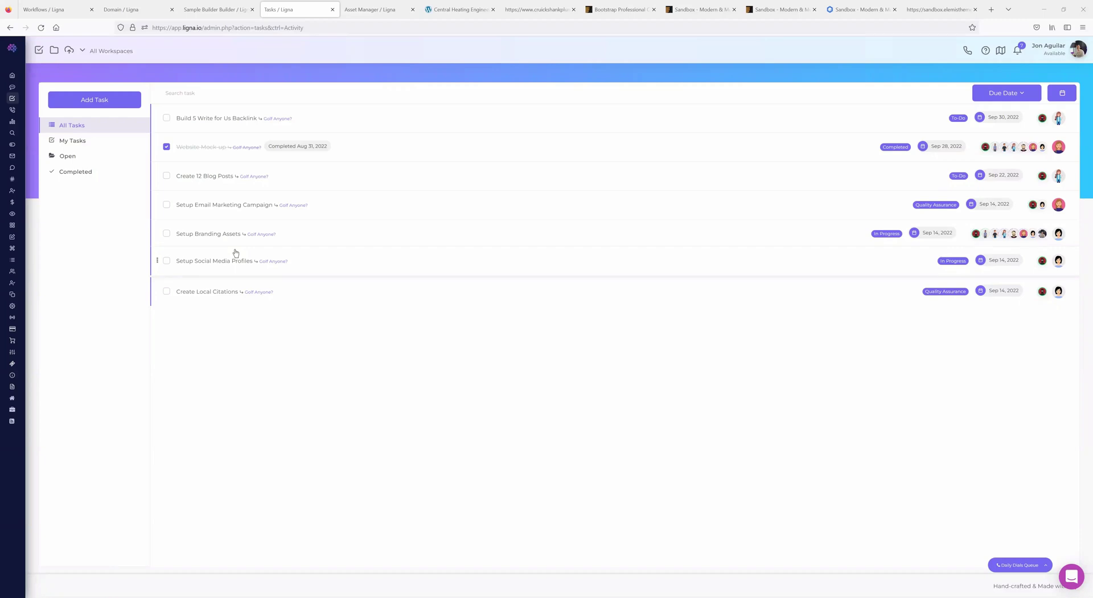
left_click(1061, 93)
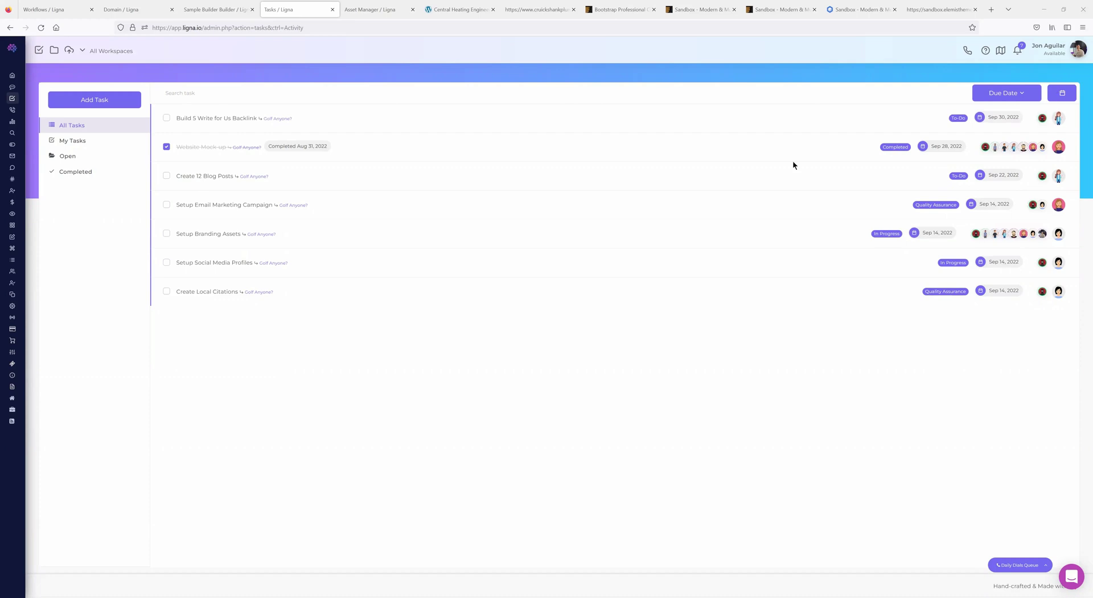
scroll(590, 277, "down", 3)
scroll(589, 277, "up", 1)
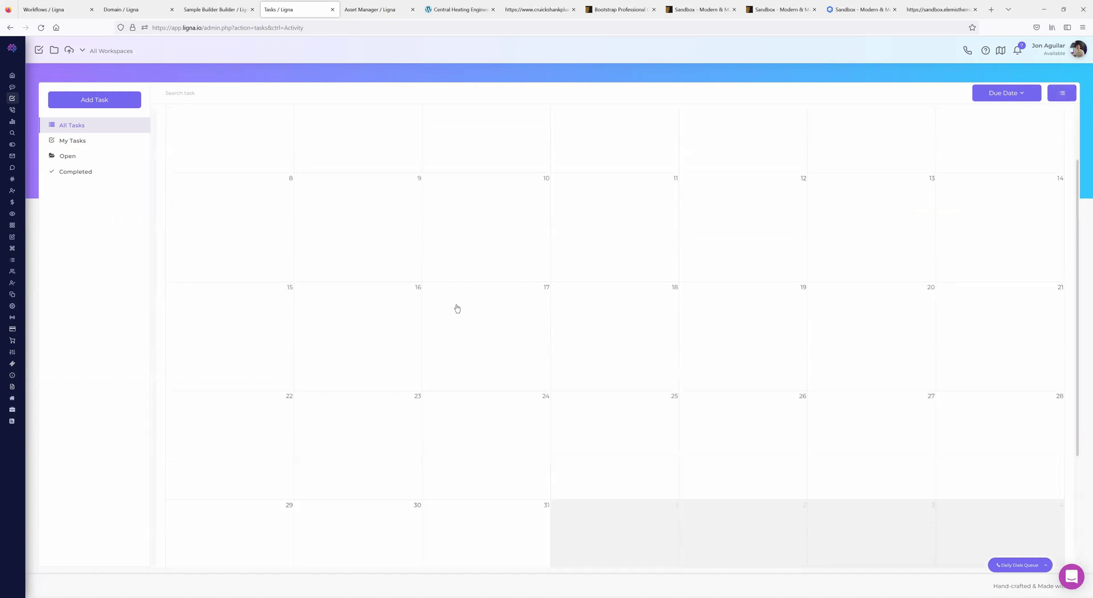
scroll(444, 288, "up", 2)
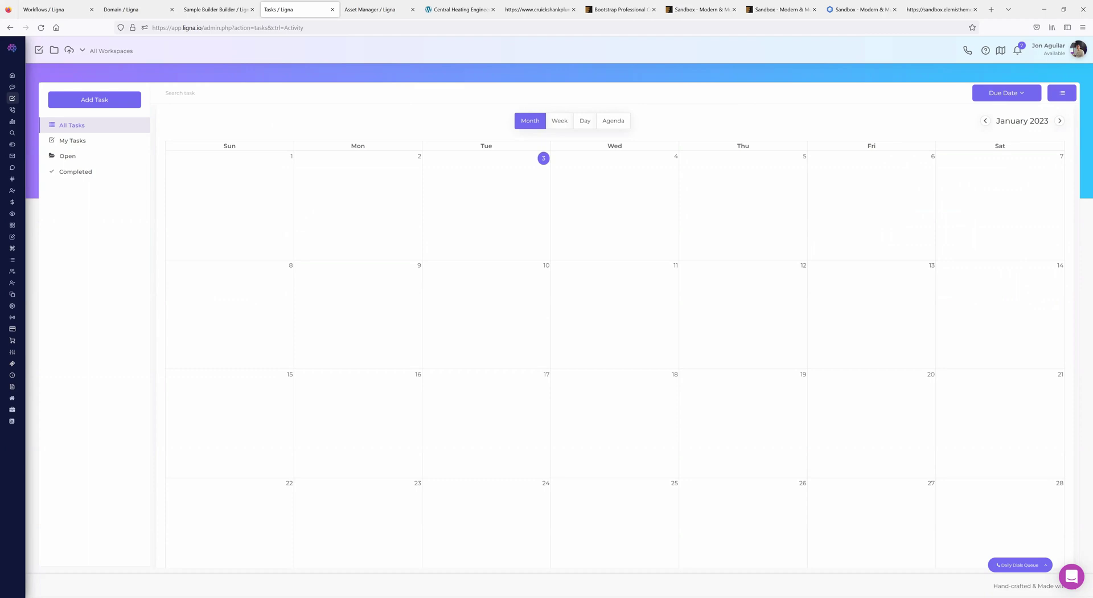
mouse_move(32, 305)
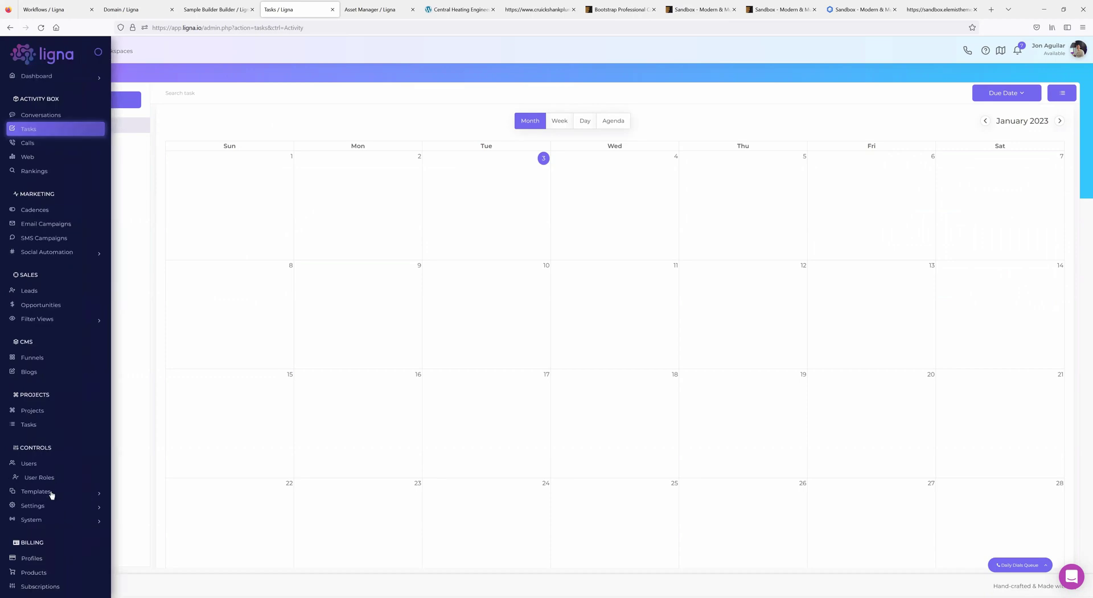
- Reach the Workflows list through the settings menu, cancelling a new workflow form
scroll(54, 473, "down", 3)
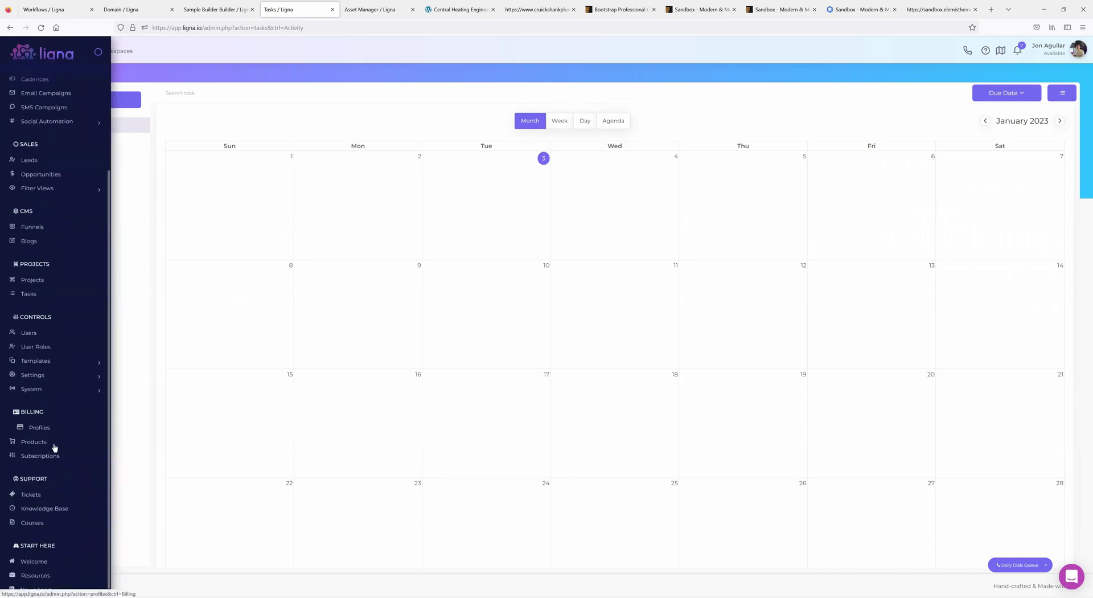
left_click(44, 377)
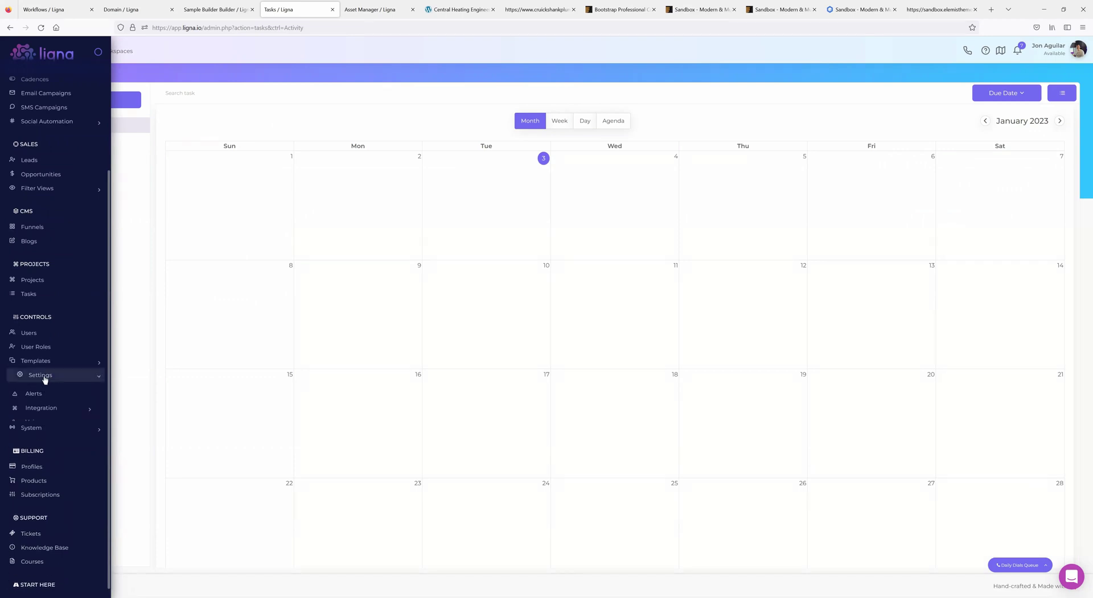
left_click(45, 410)
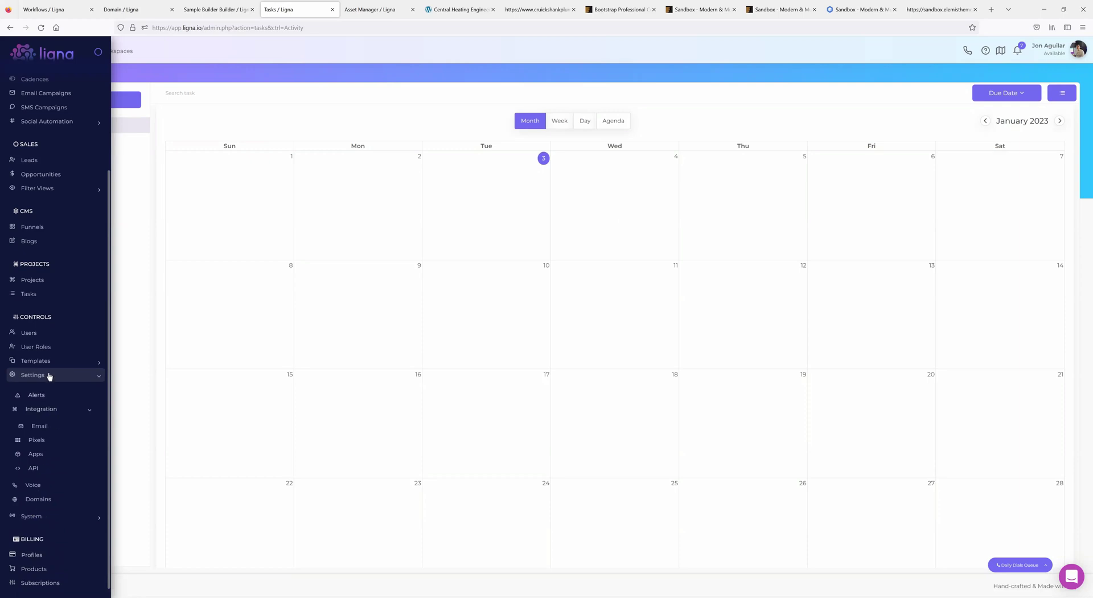
left_click(44, 466)
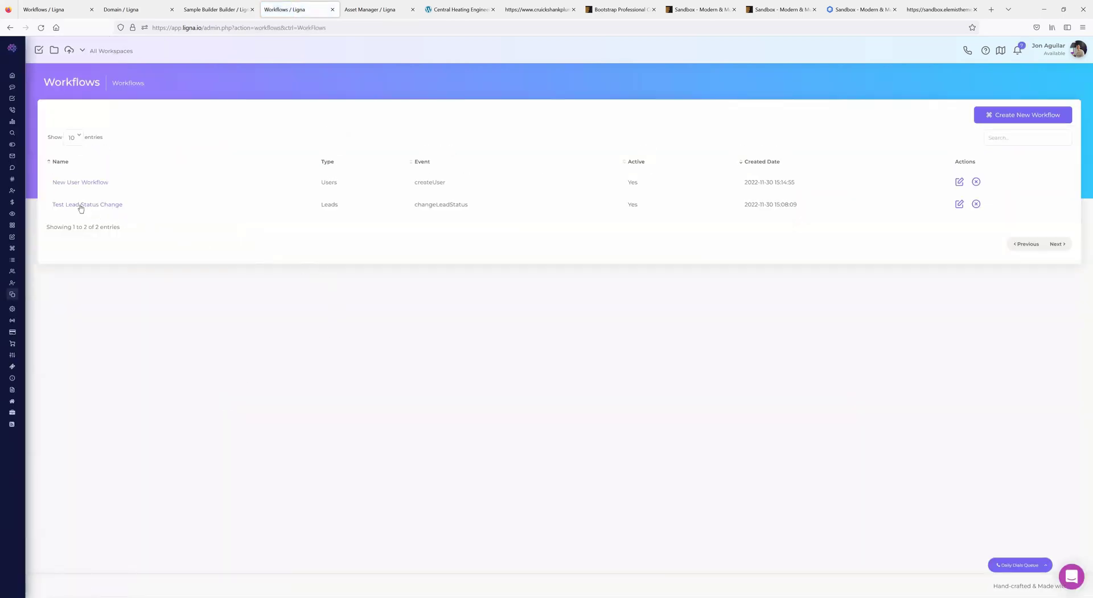
left_click(1017, 116)
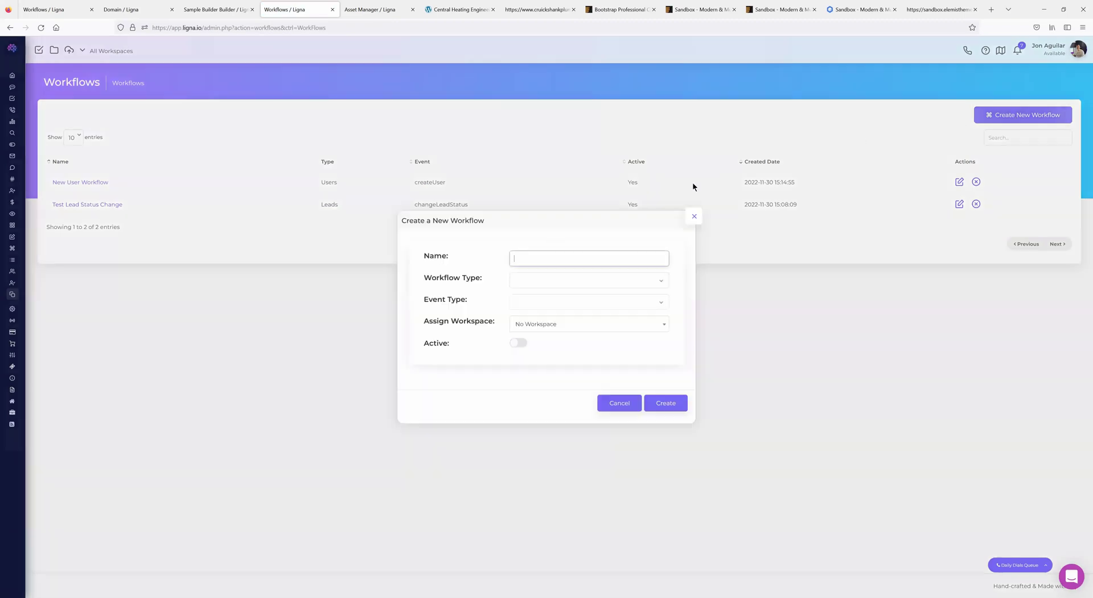
left_click(694, 222)
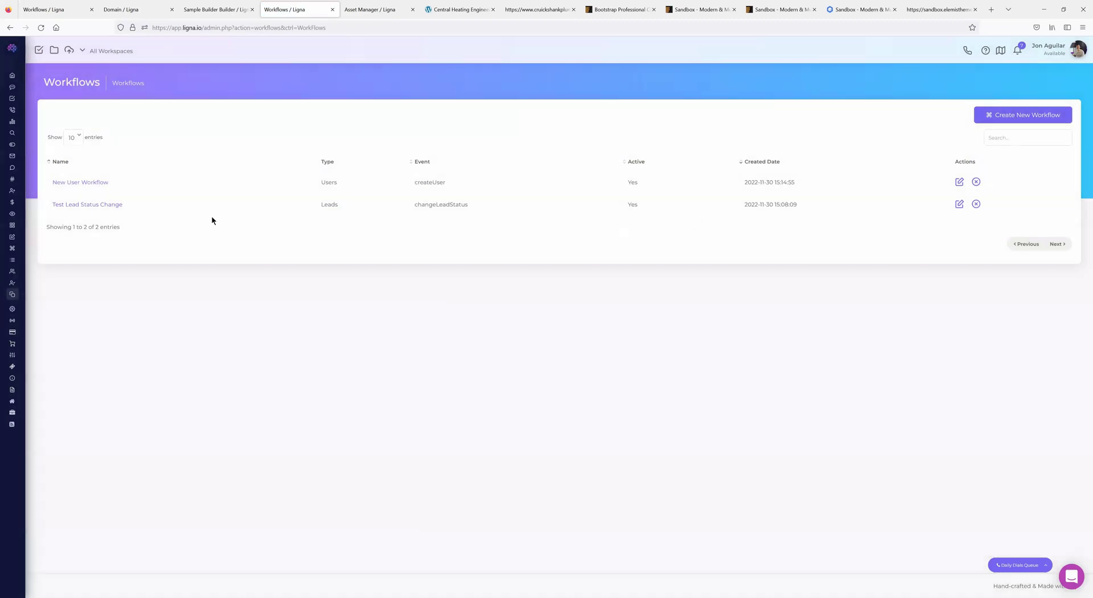
- Inspect the Test Lead Status Change workflow's status-from and status-to options, then return
left_click(94, 206)
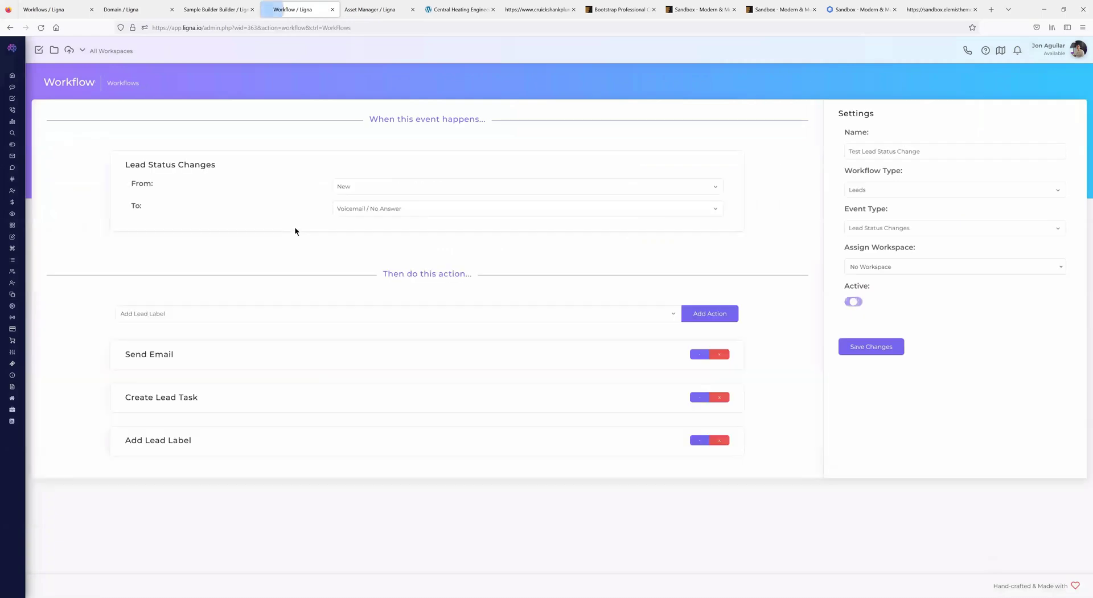
left_click(391, 210)
left_click(358, 187)
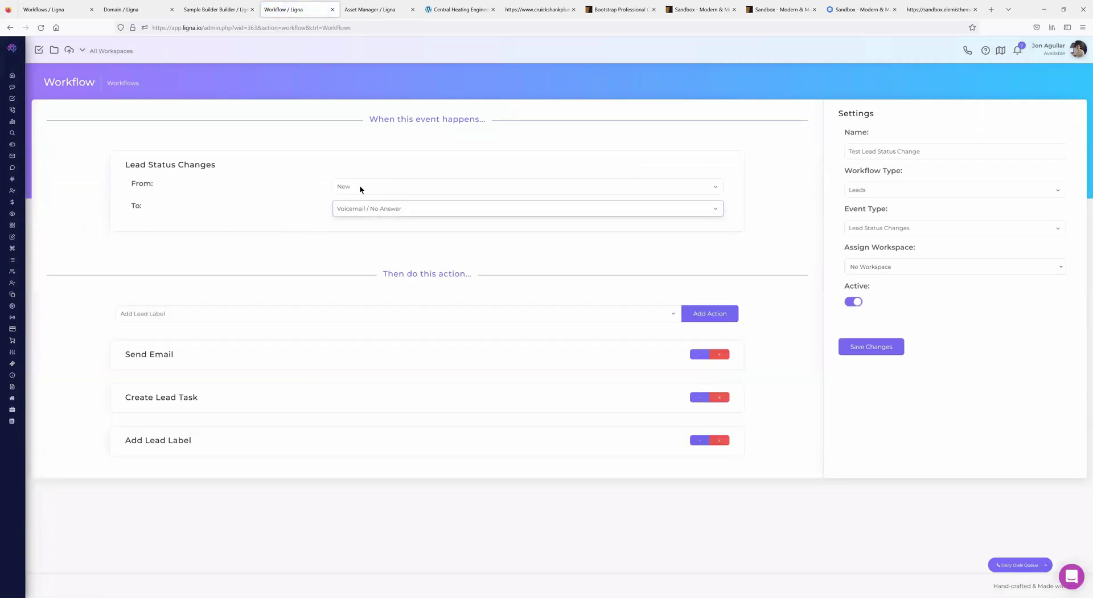
left_click(360, 185)
left_click(10, 28)
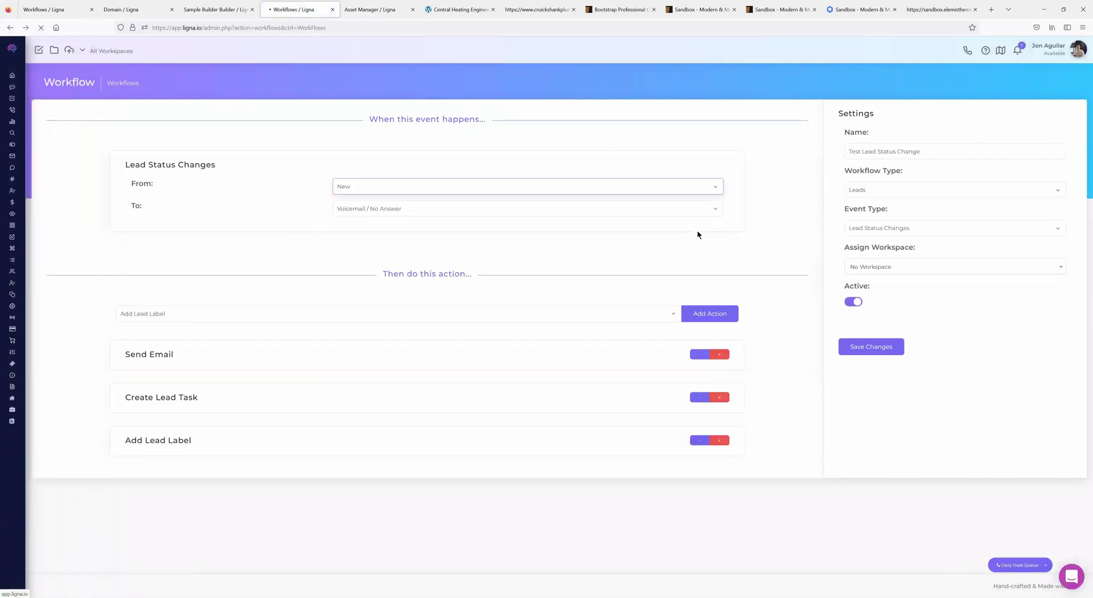
- Create a Leads workflow named Test triggered when a Calendar Event Is Created
left_click(1007, 121)
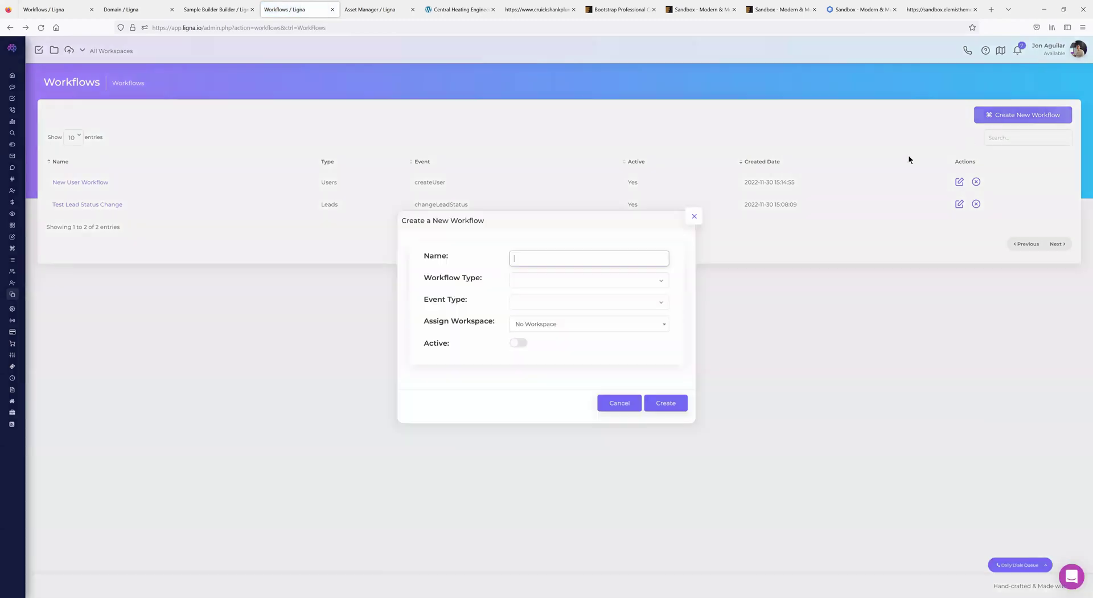
left_click(551, 281)
left_click(538, 306)
left_click(537, 304)
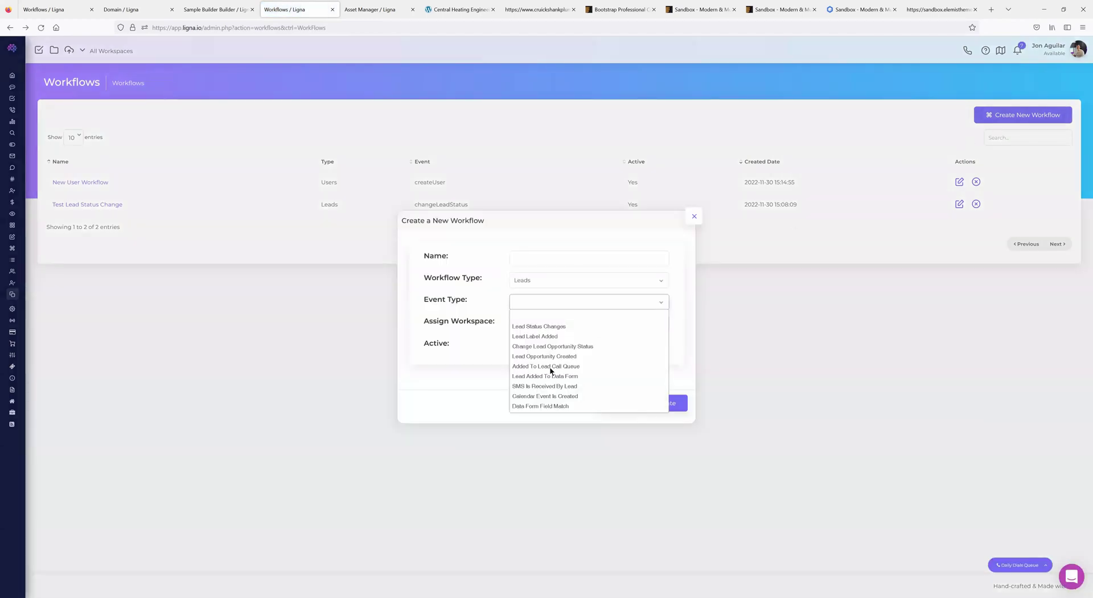
left_click(547, 397)
left_click(541, 257)
type("Test")
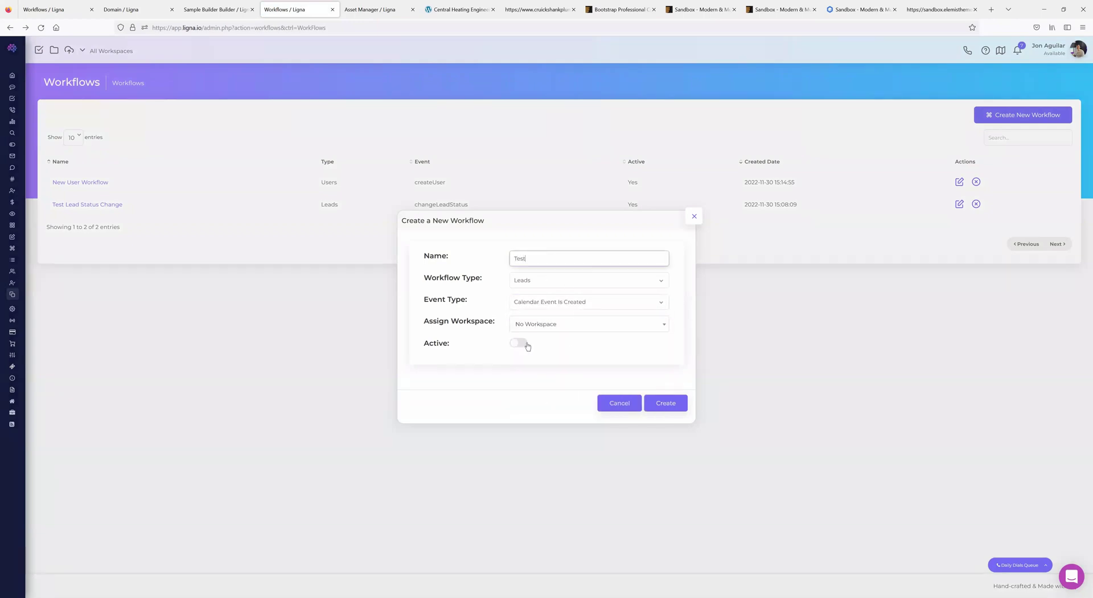
left_click(665, 403)
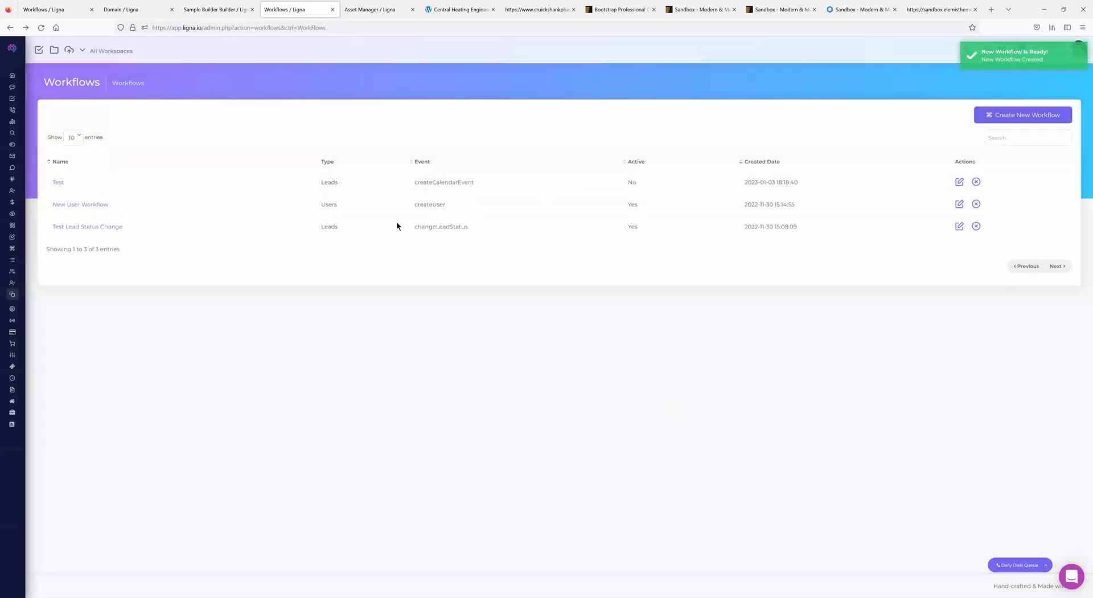
- Add a Send Email action to the Test workflow
left_click(59, 182)
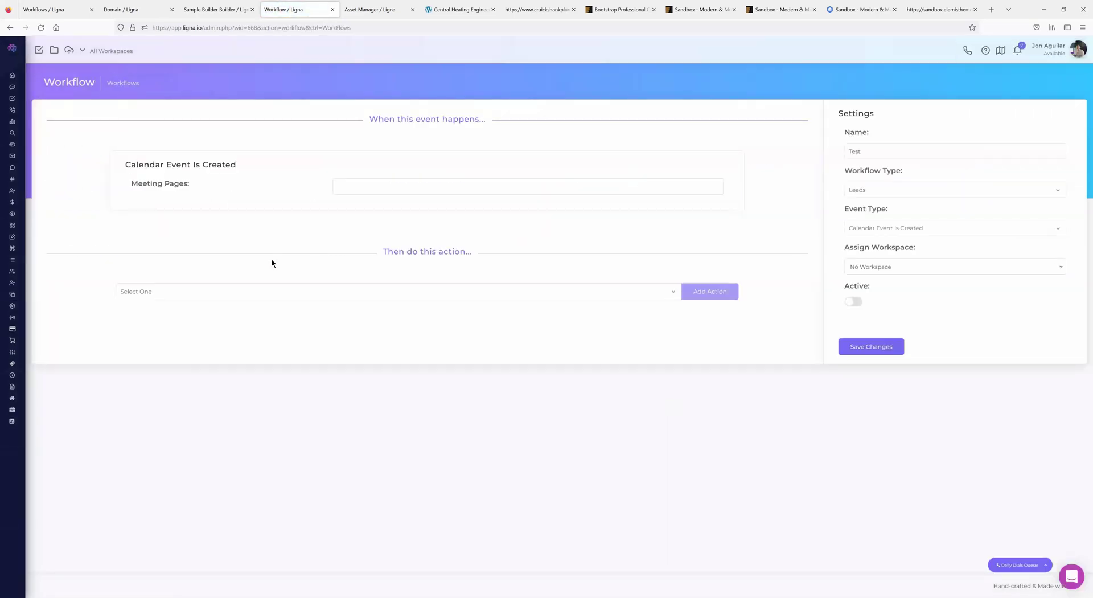
left_click(245, 292)
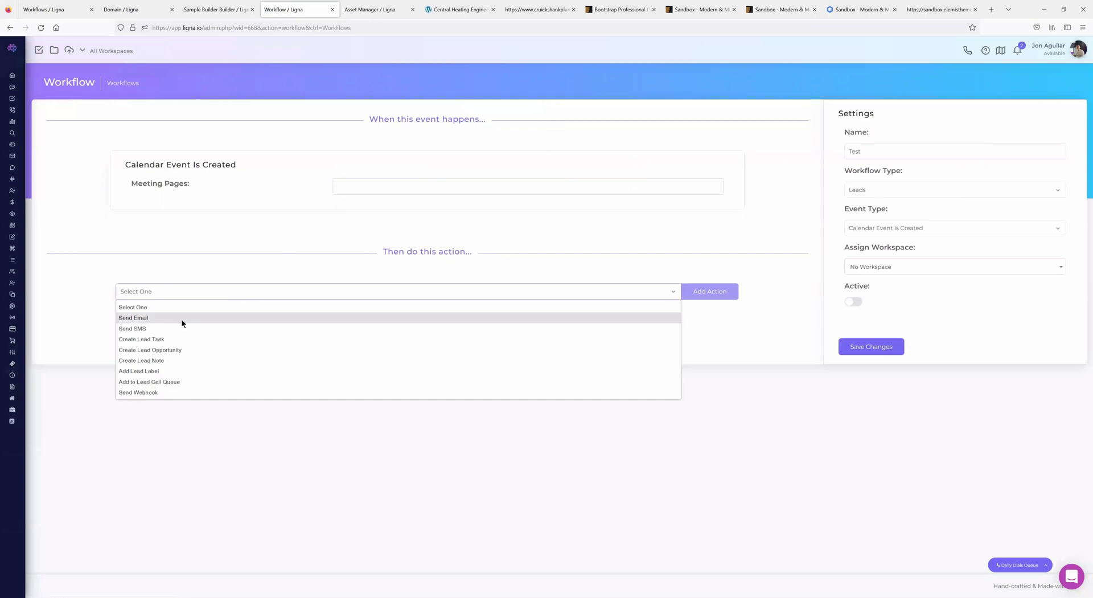
left_click(183, 319)
left_click(696, 291)
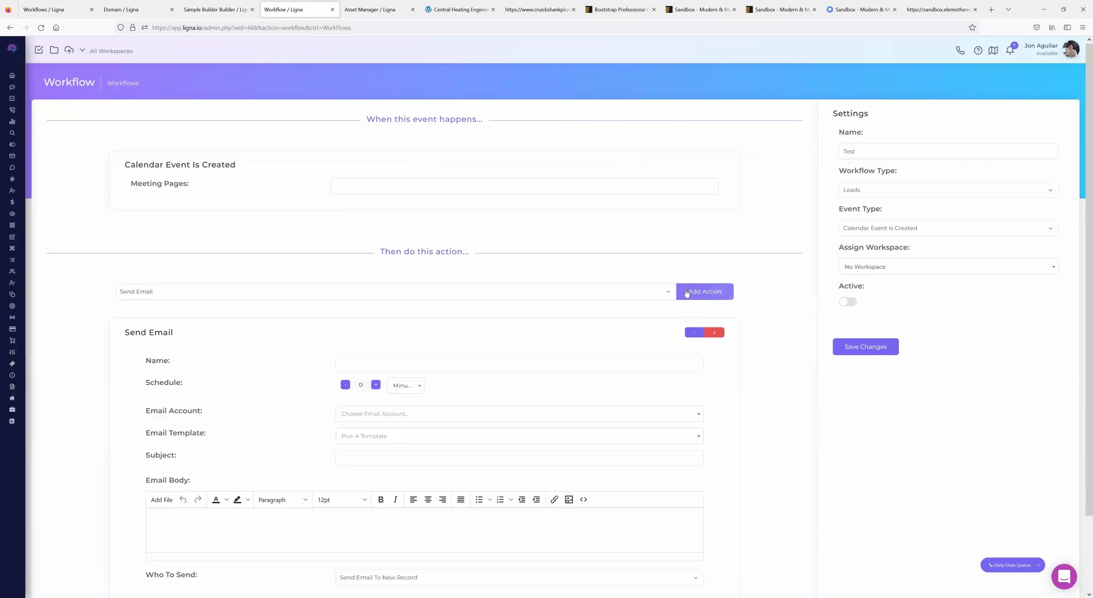
scroll(459, 298, "down", 2)
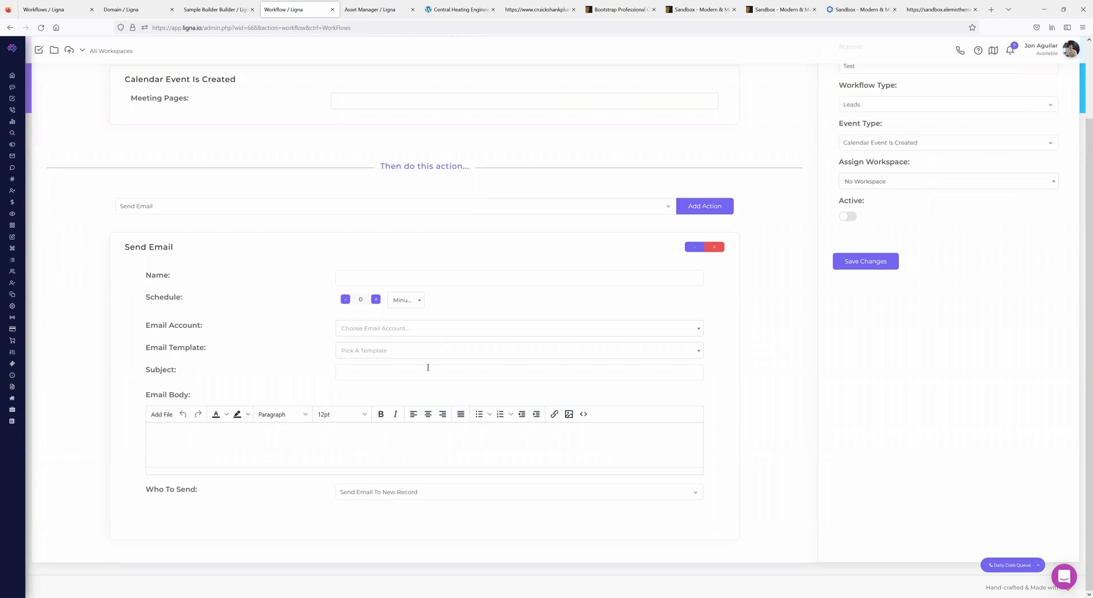
left_click(182, 207)
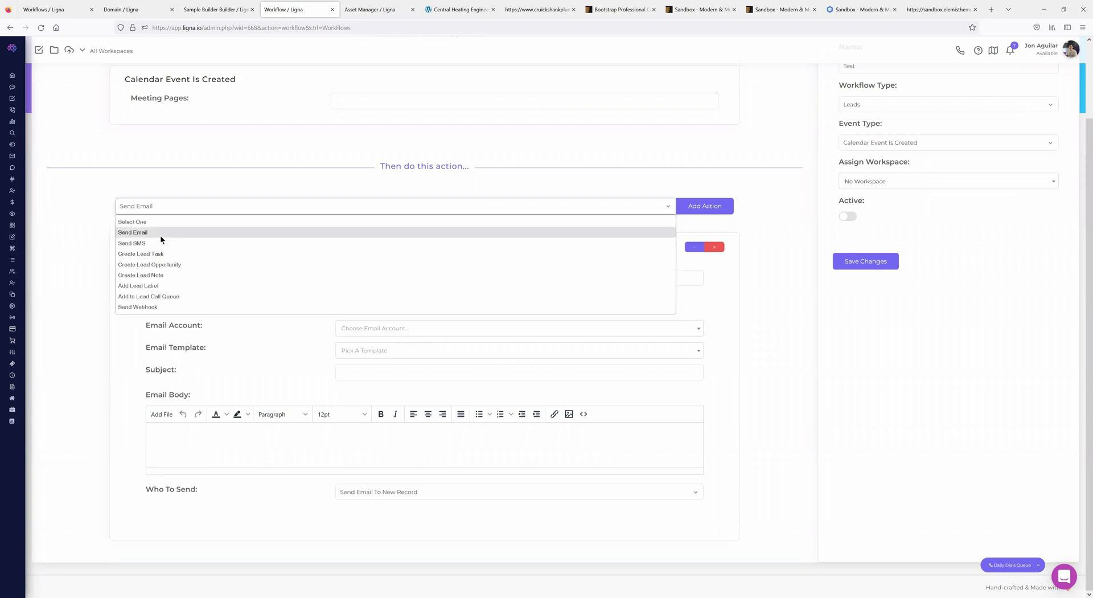
left_click(98, 200)
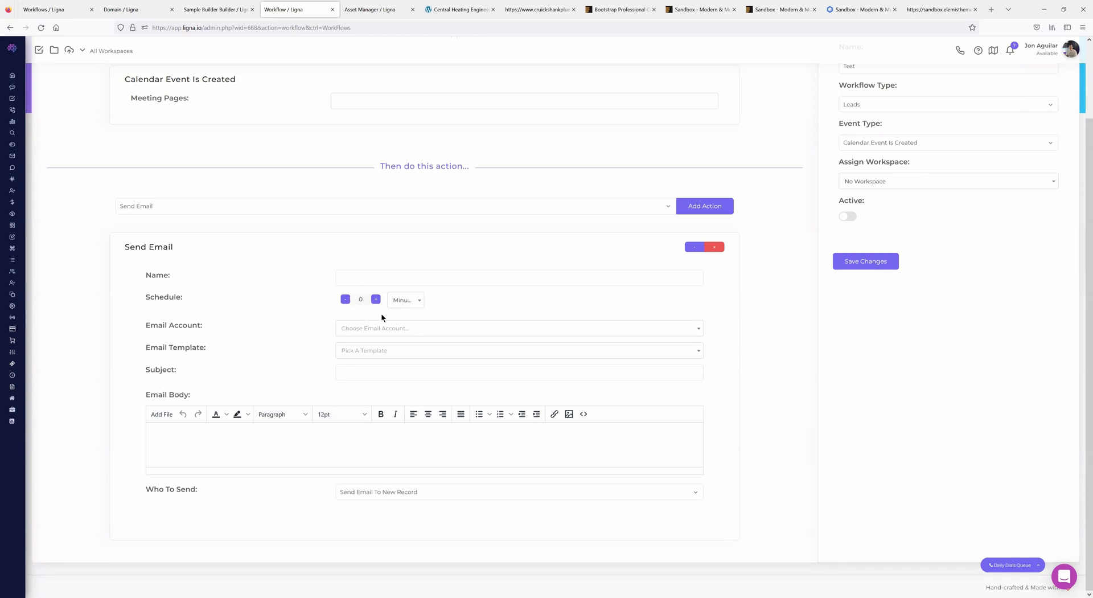
- Set Who To Send to 'Send Email To Email Address' and focus the Address field
left_click(380, 491)
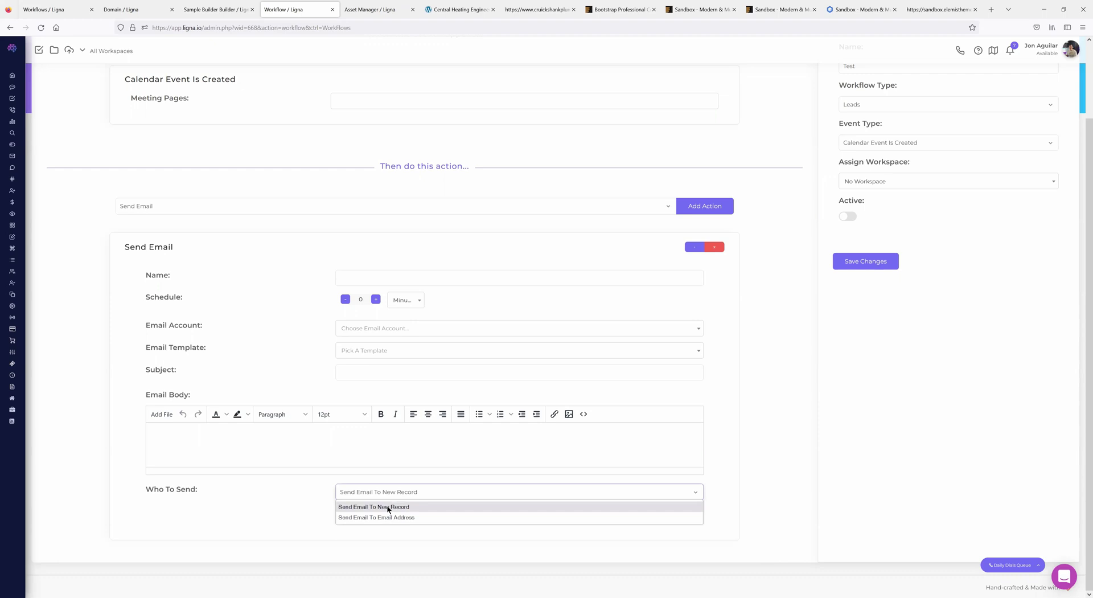
left_click(375, 517)
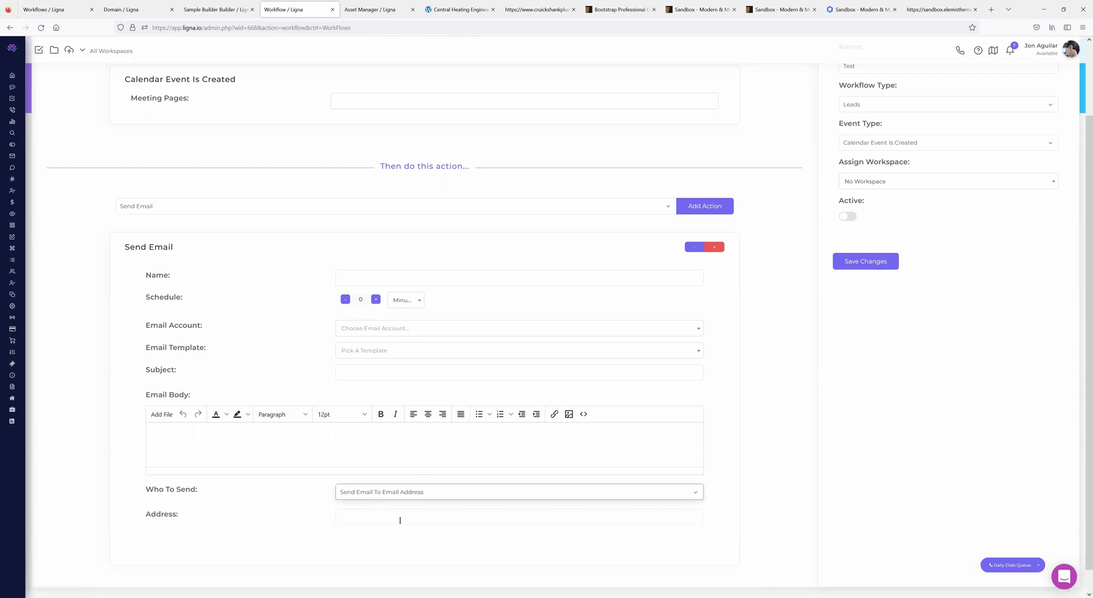
left_click(359, 516)
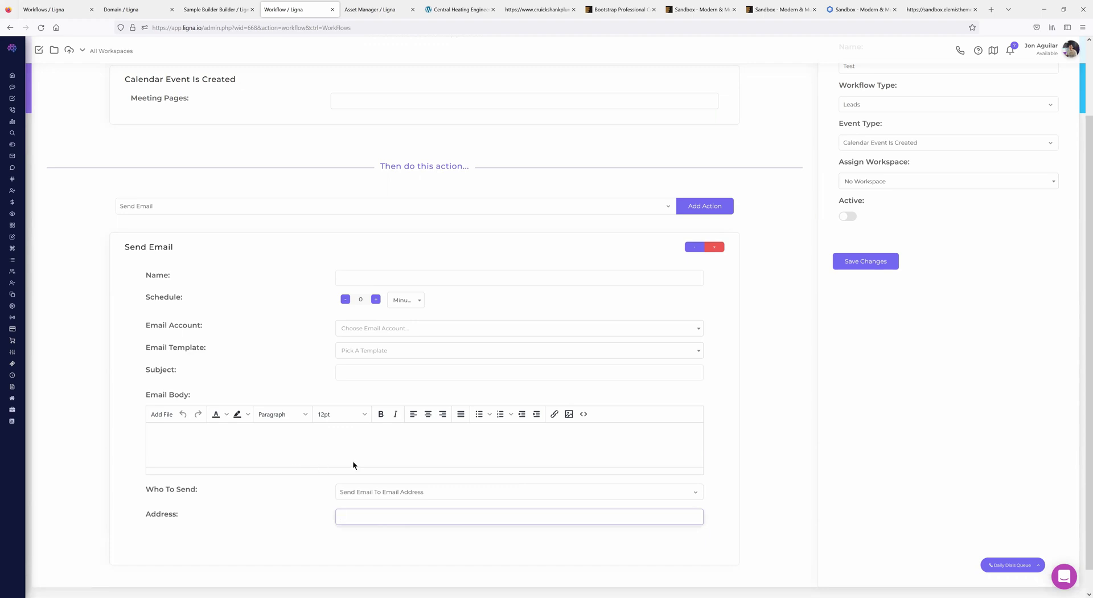
scroll(322, 506, "up", 1)
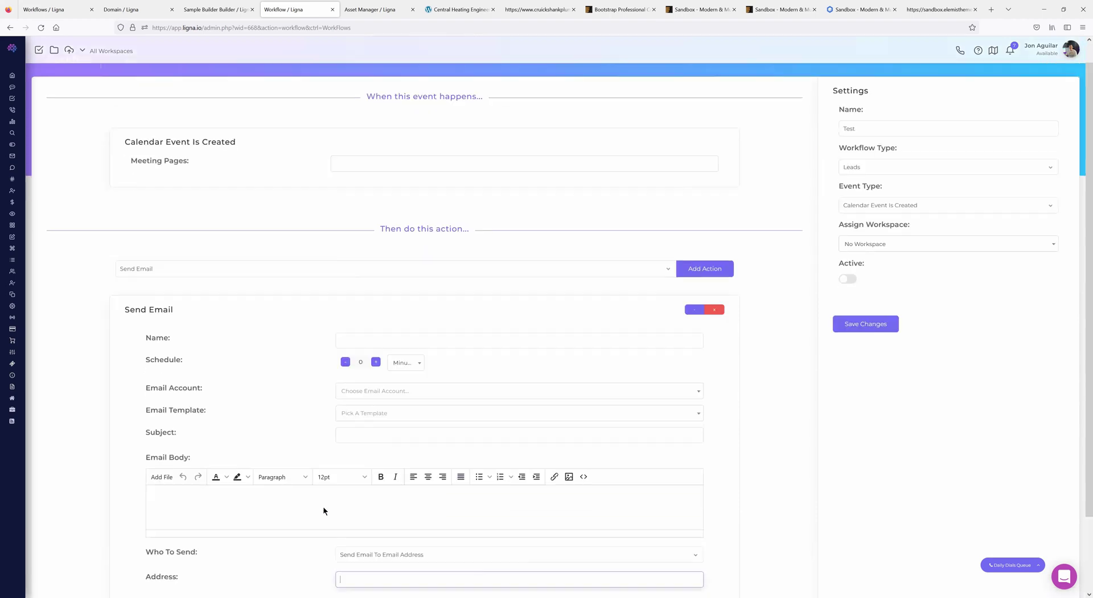
scroll(315, 428, "down", 2)
scroll(159, 325, "up", 2)
- Bring up the link options for the User Roles page, then dismiss them
mouse_move(61, 296)
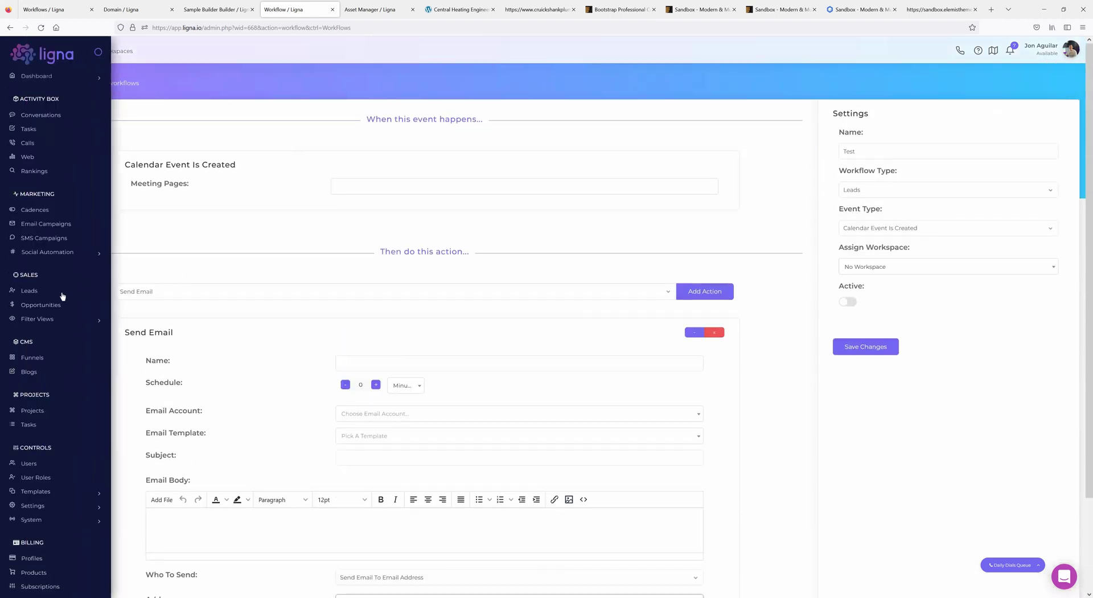
right_click(44, 478)
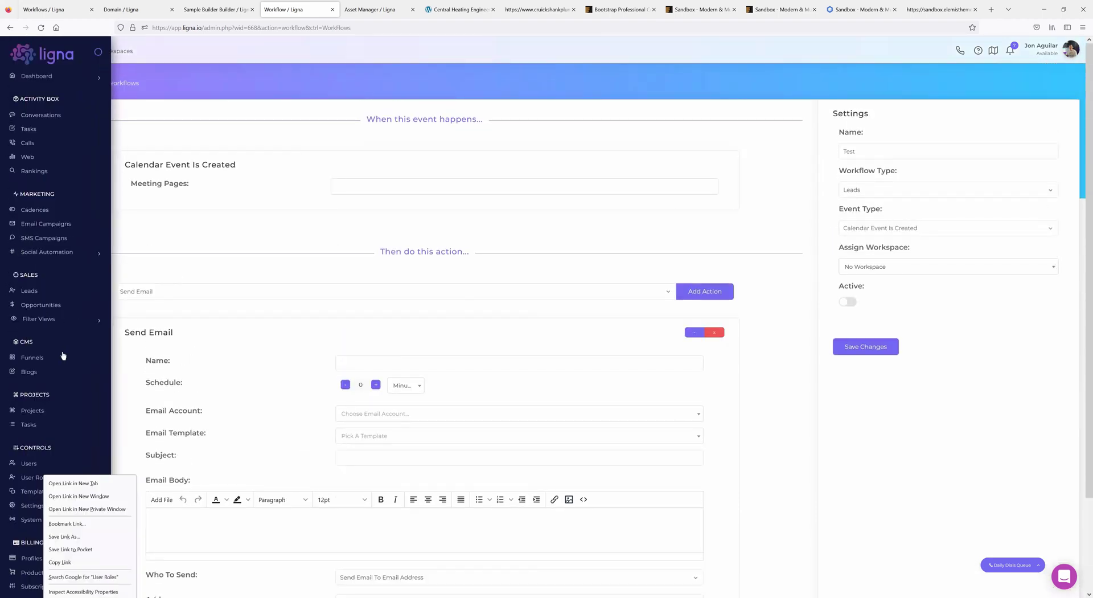
left_click(119, 327)
- Open the Sample Meeting Page from the Meetings templates in its editor
mouse_move(57, 326)
scroll(56, 336, "down", 3)
left_click(43, 362)
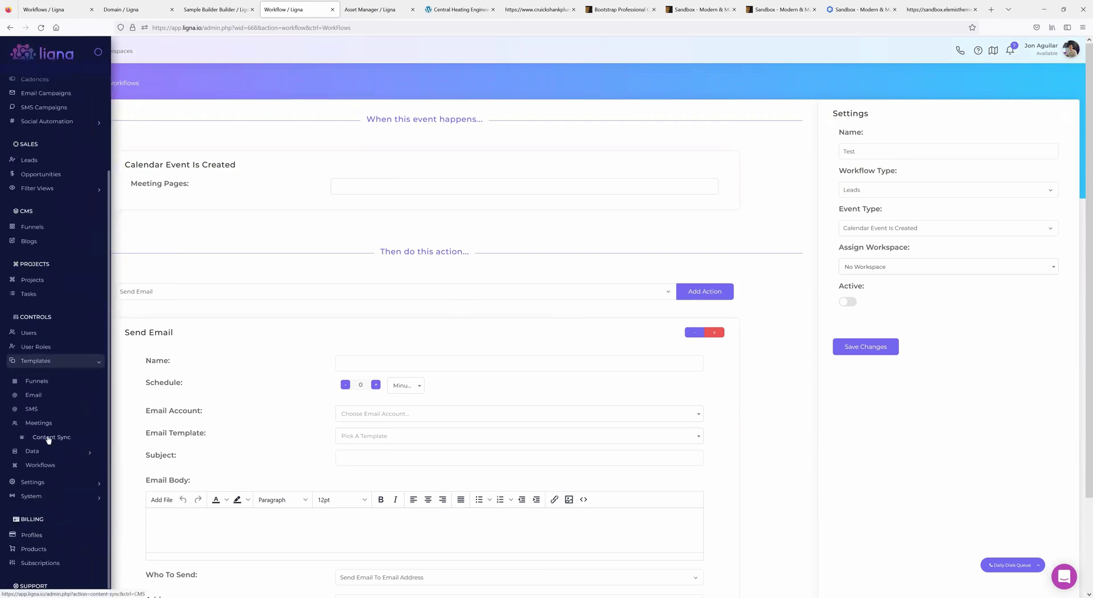
left_click(38, 425)
left_click(87, 180)
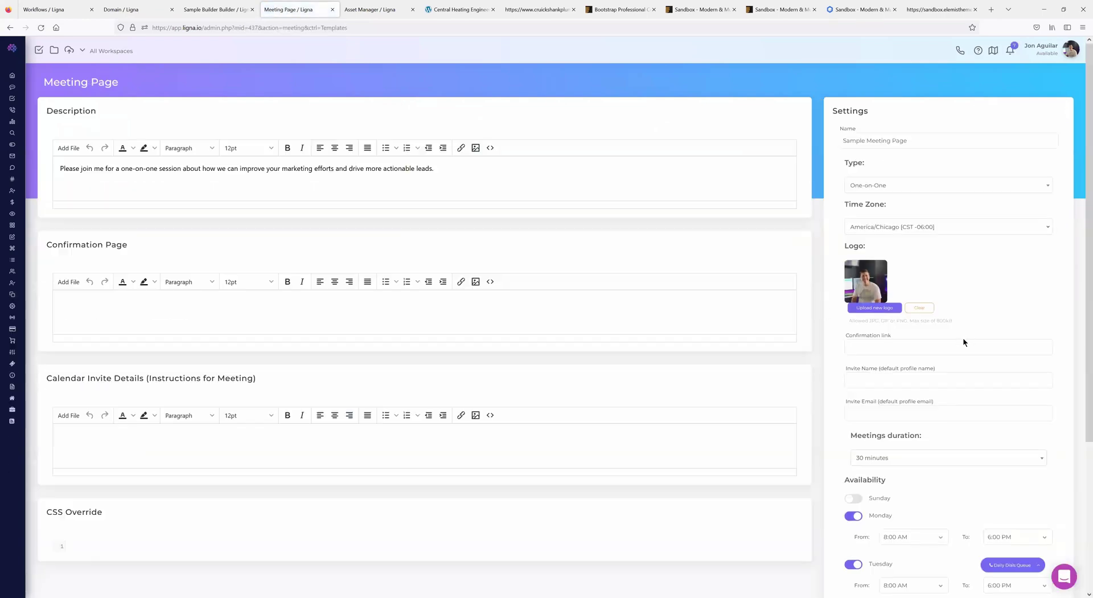
scroll(911, 359, "down", 1)
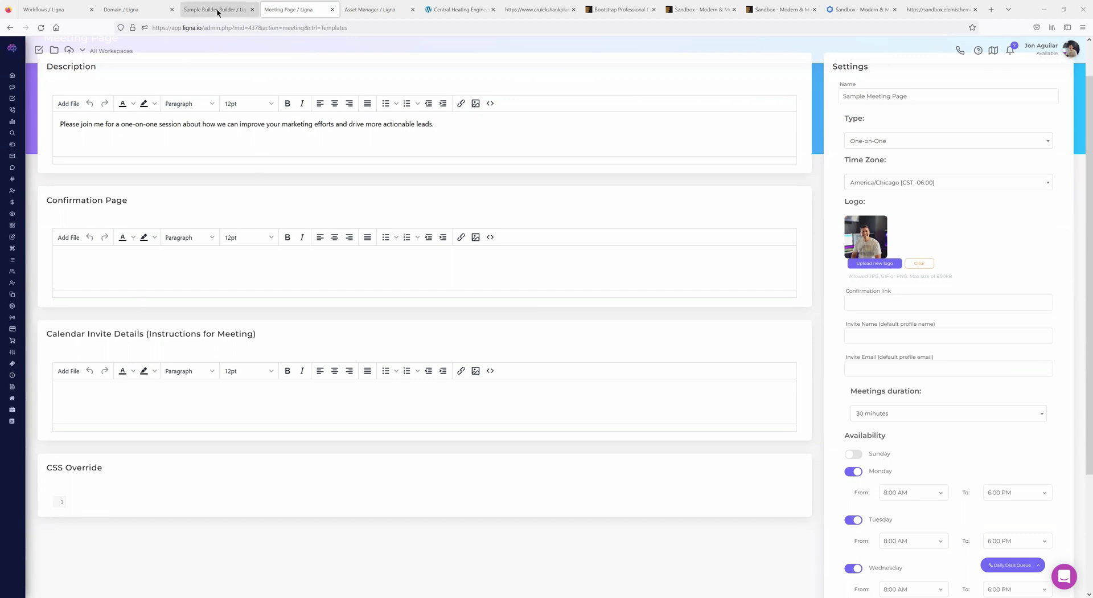
- Return to the workflows list and check the app notifications, then close them
left_click(69, 10)
left_click(1017, 51)
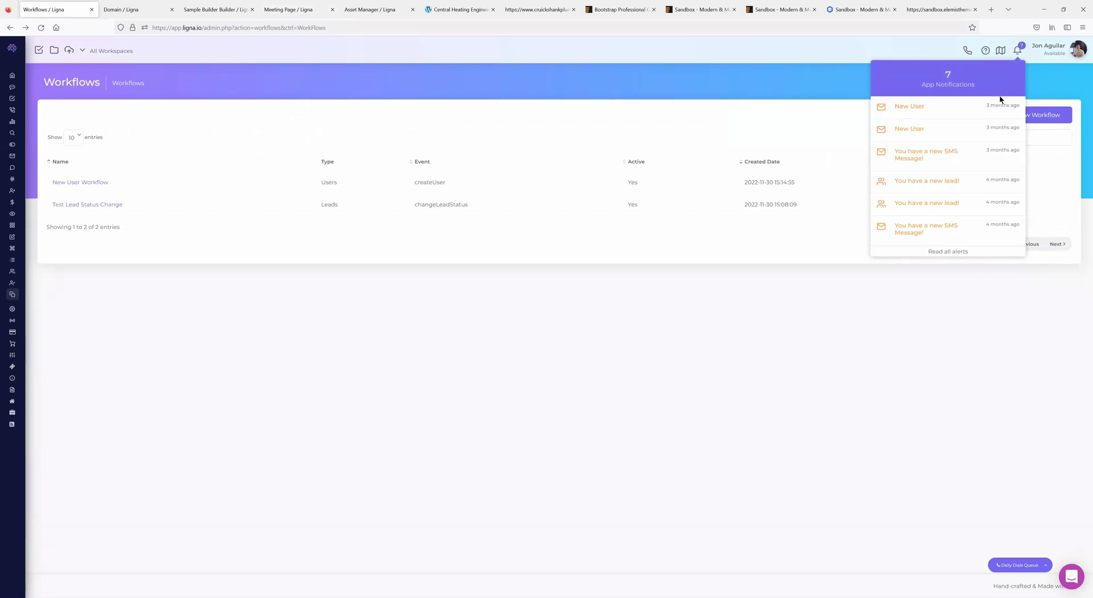
left_click(848, 119)
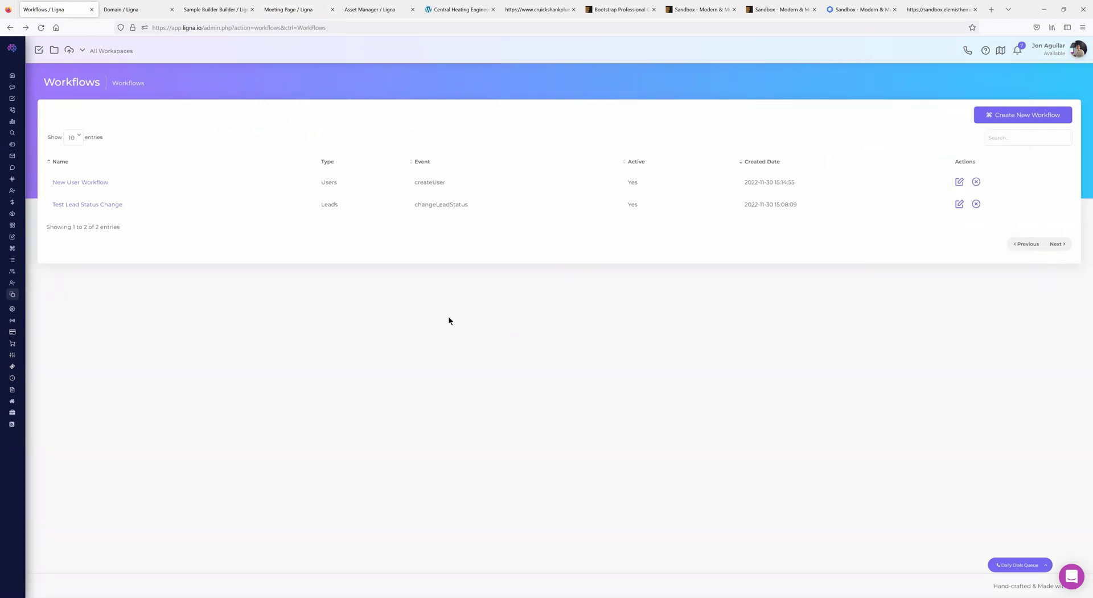
- Open the Branding settings page under System administration
mouse_move(42, 237)
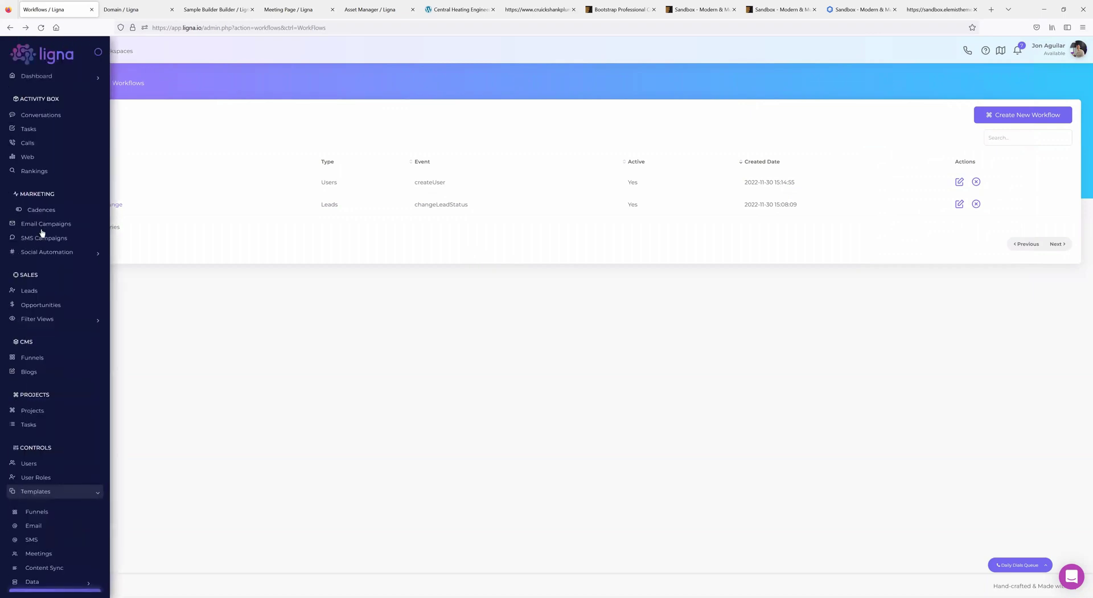
scroll(71, 464, "down", 3)
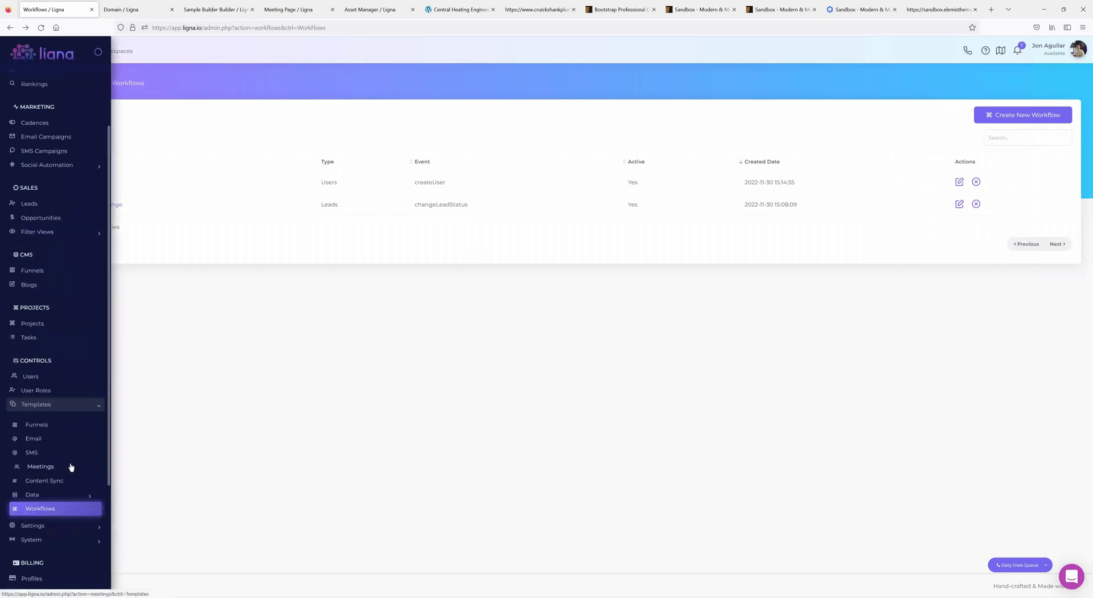
scroll(40, 422, "down", 2)
left_click(41, 441)
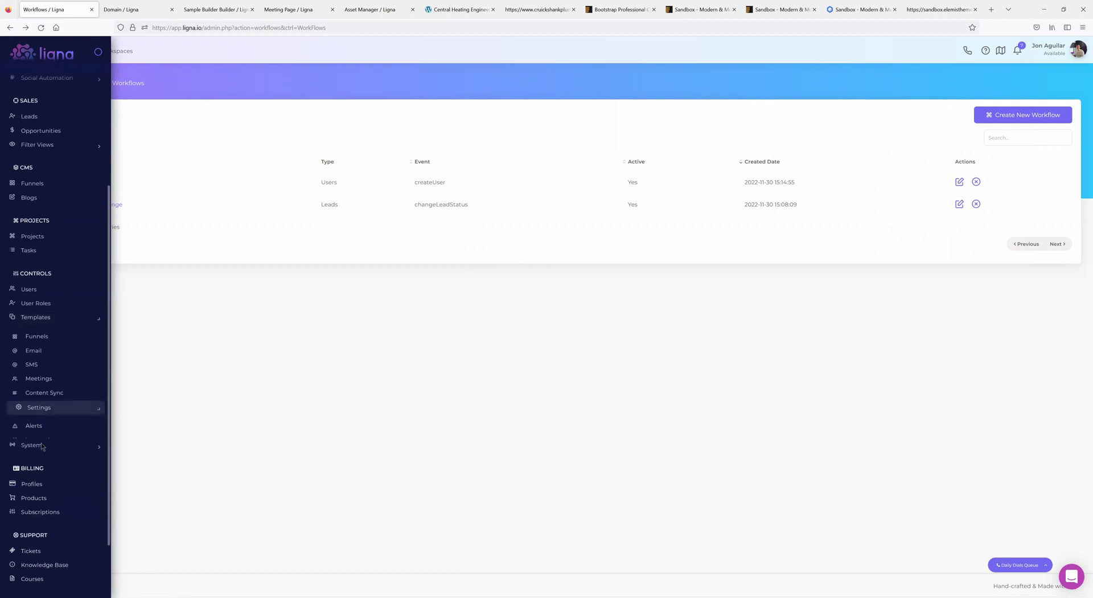
left_click(38, 416)
left_click(38, 370)
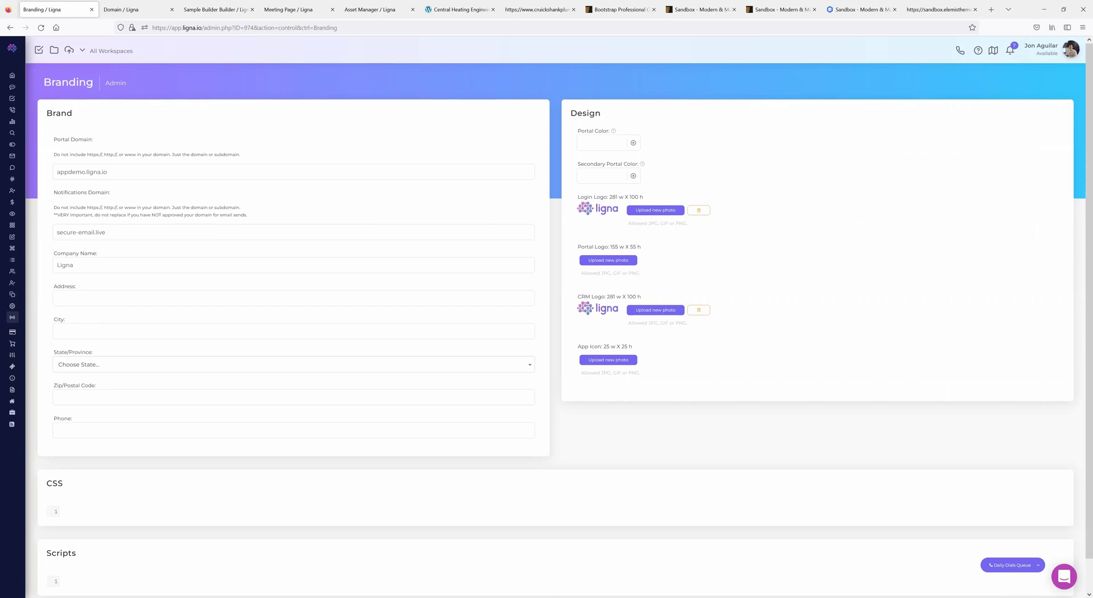
mouse_move(57, 408)
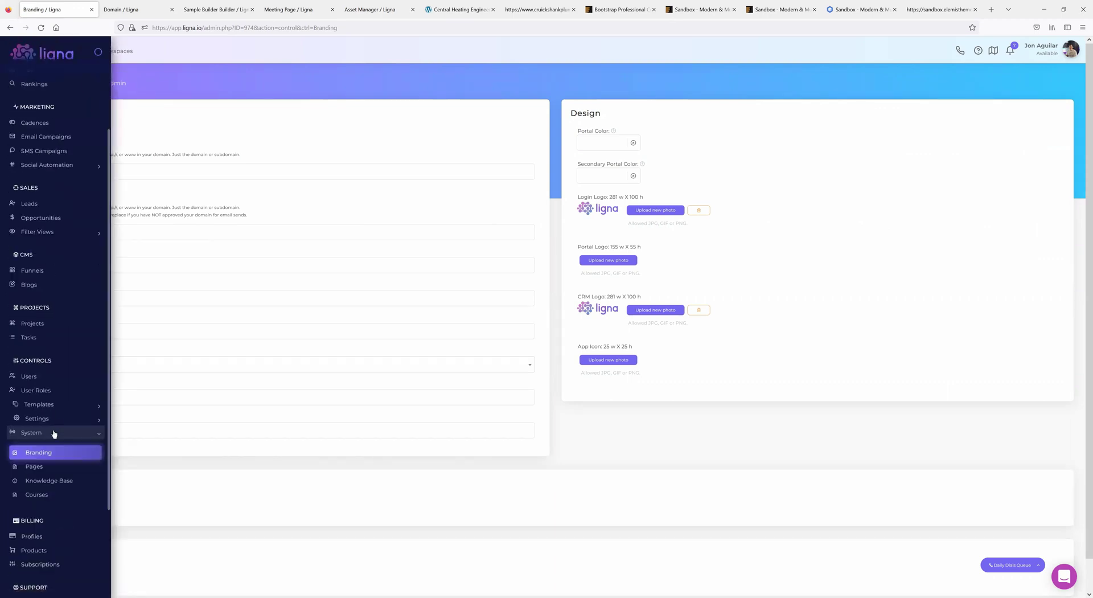
- Go to User Roles and open the Client Support role in Edit Role
left_click(40, 391)
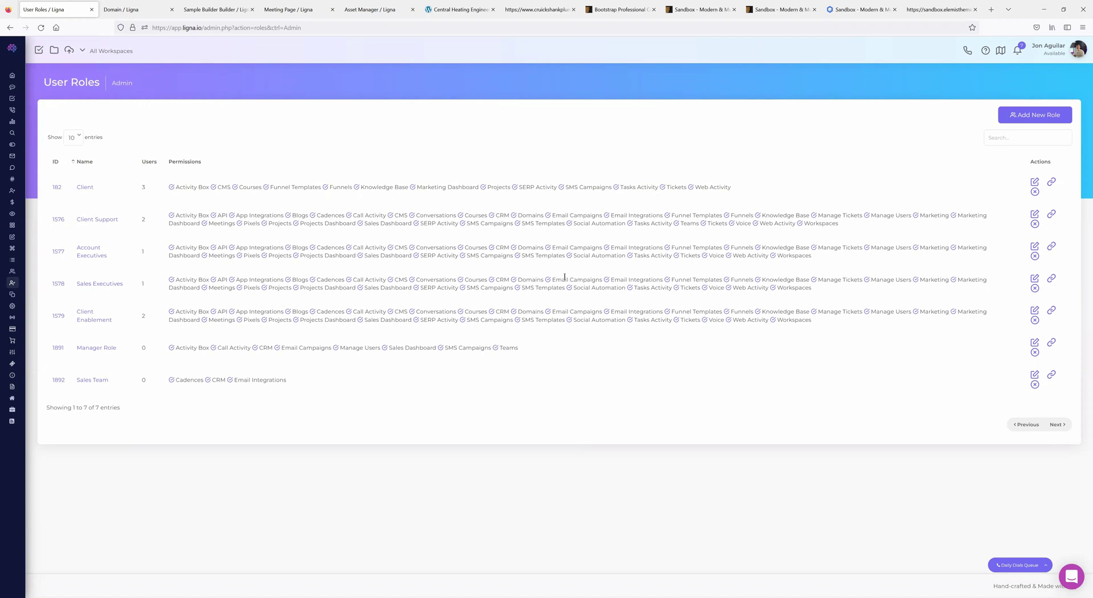
left_click(97, 219)
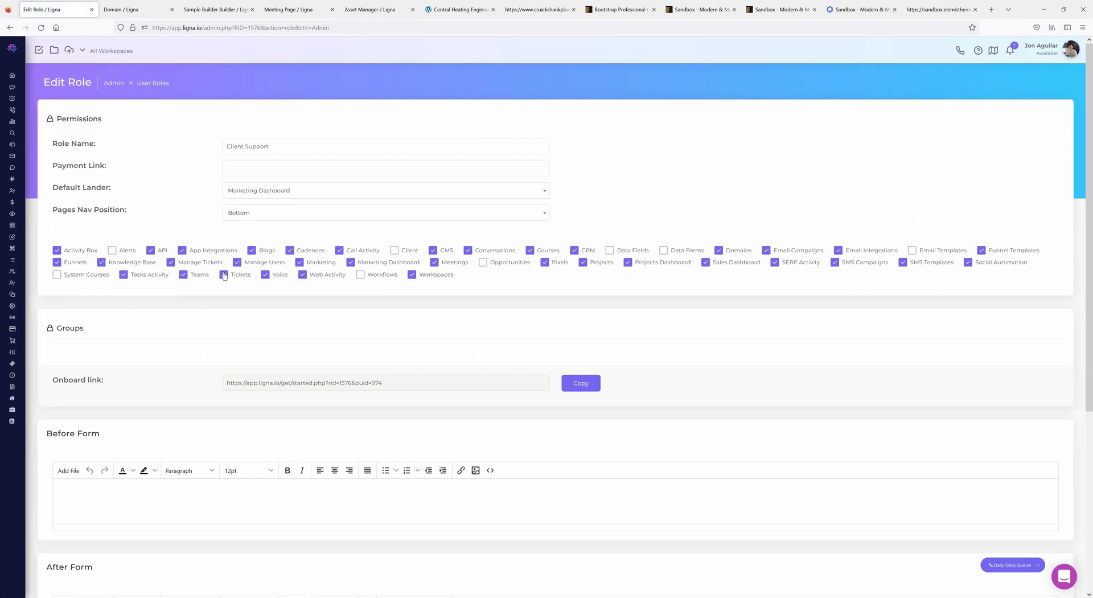
- Filter the users list to the Client Support role and log in as one of them
mouse_move(14, 296)
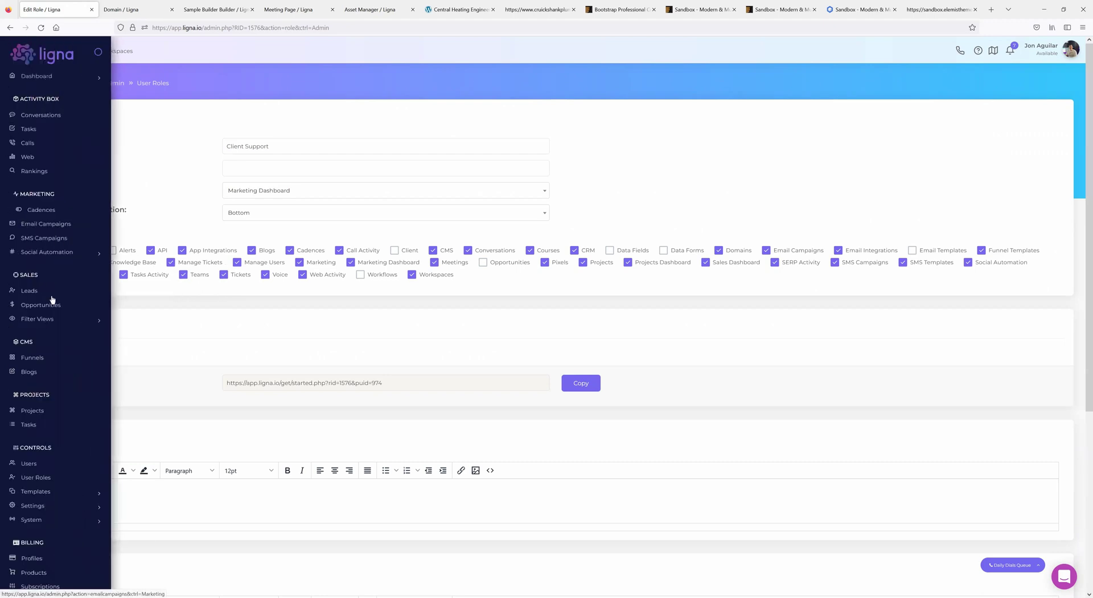
left_click(39, 421)
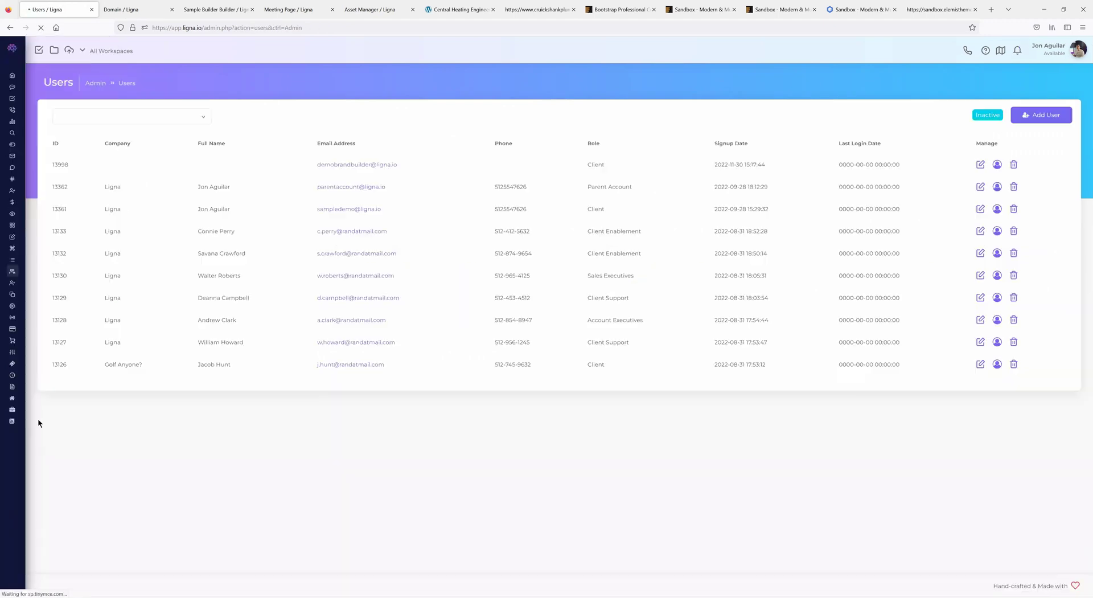
left_click(106, 117)
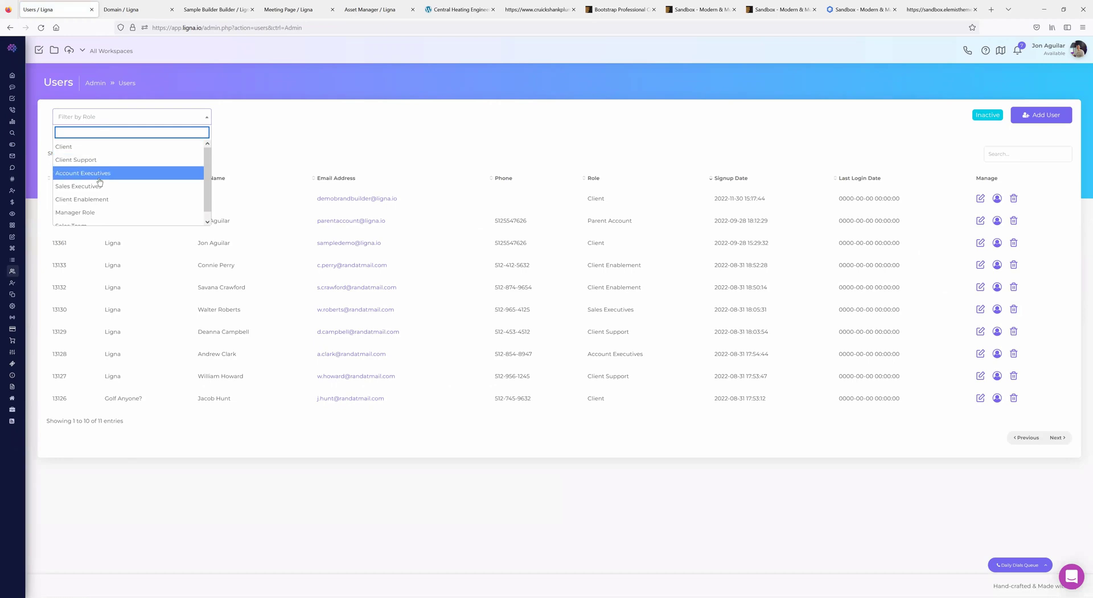
left_click(94, 160)
left_click(340, 217)
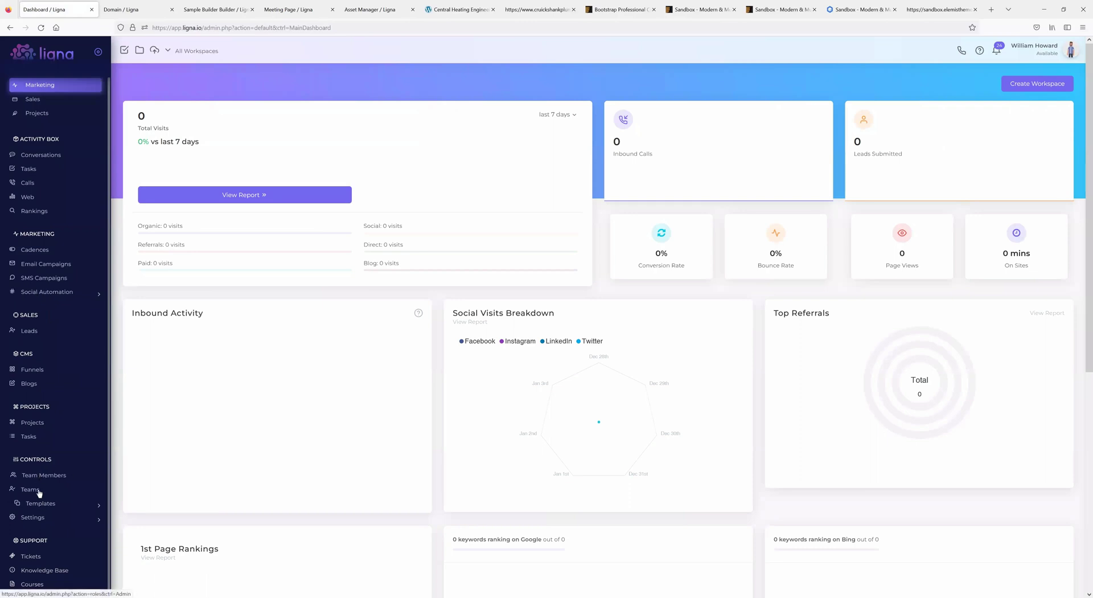
- Browse Teams and Team Members, checking assignable teams in Add Team Member before cancelling
left_click(36, 490)
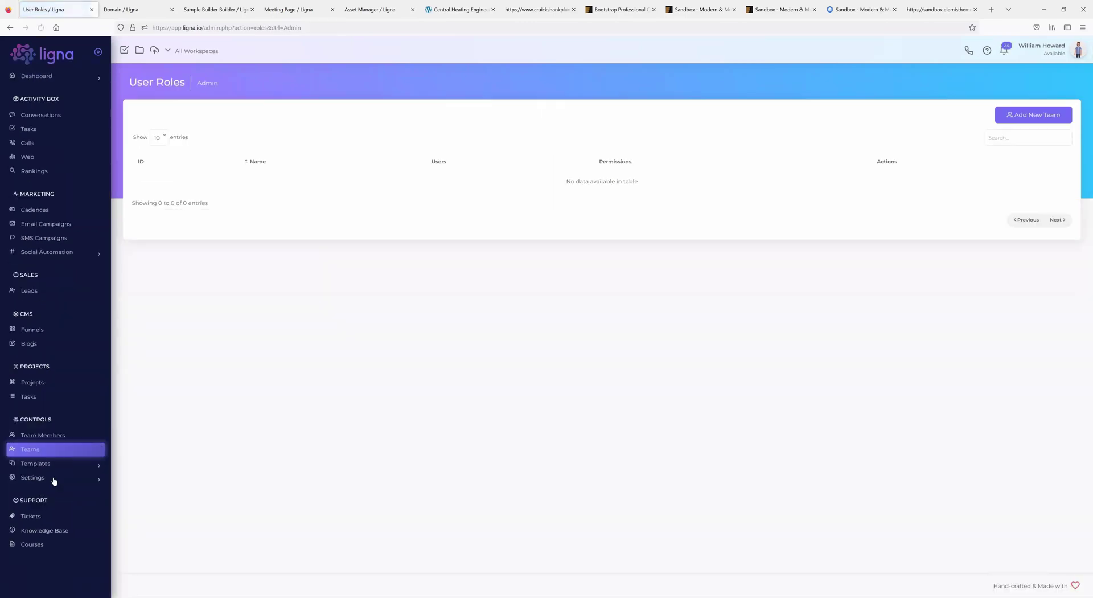
left_click(43, 435)
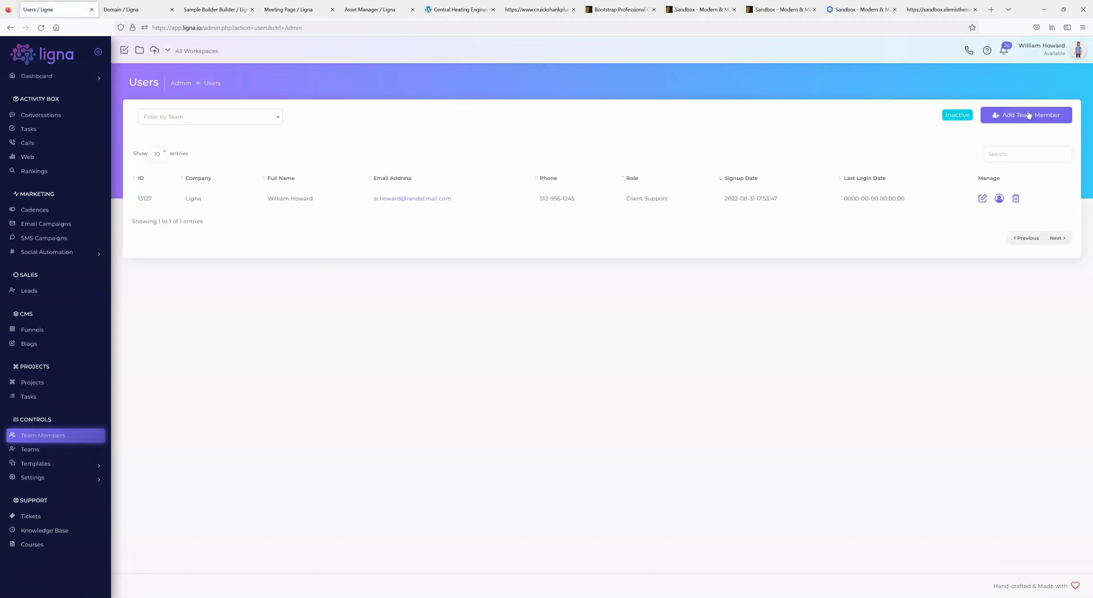
left_click(1028, 115)
left_click(594, 317)
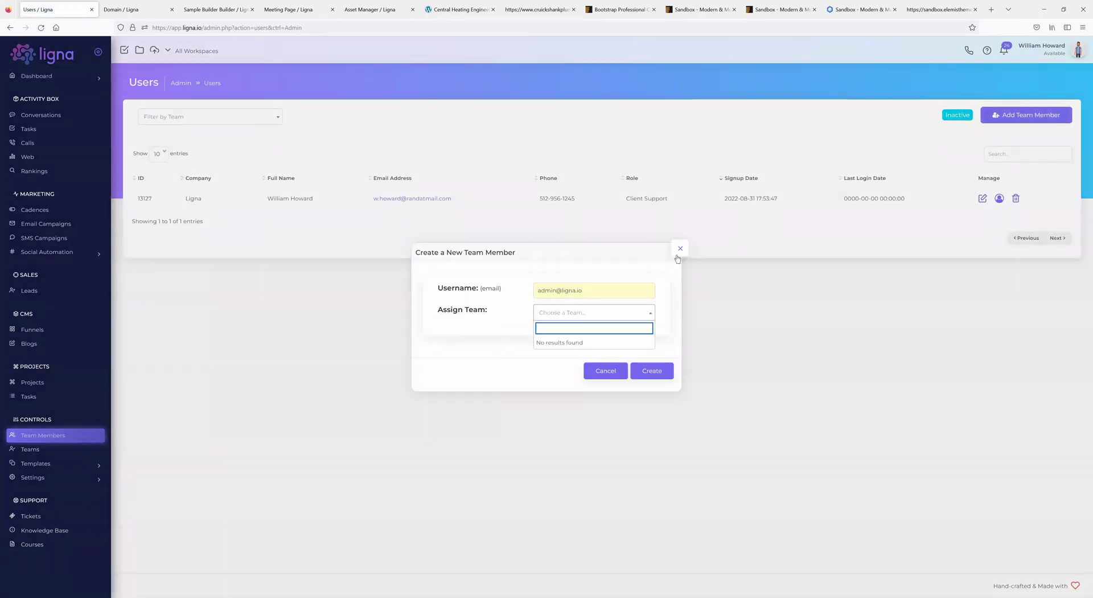
left_click(680, 248)
- Log out back to the admin account and go to the Email templates list
left_click(1072, 52)
left_click(1059, 87)
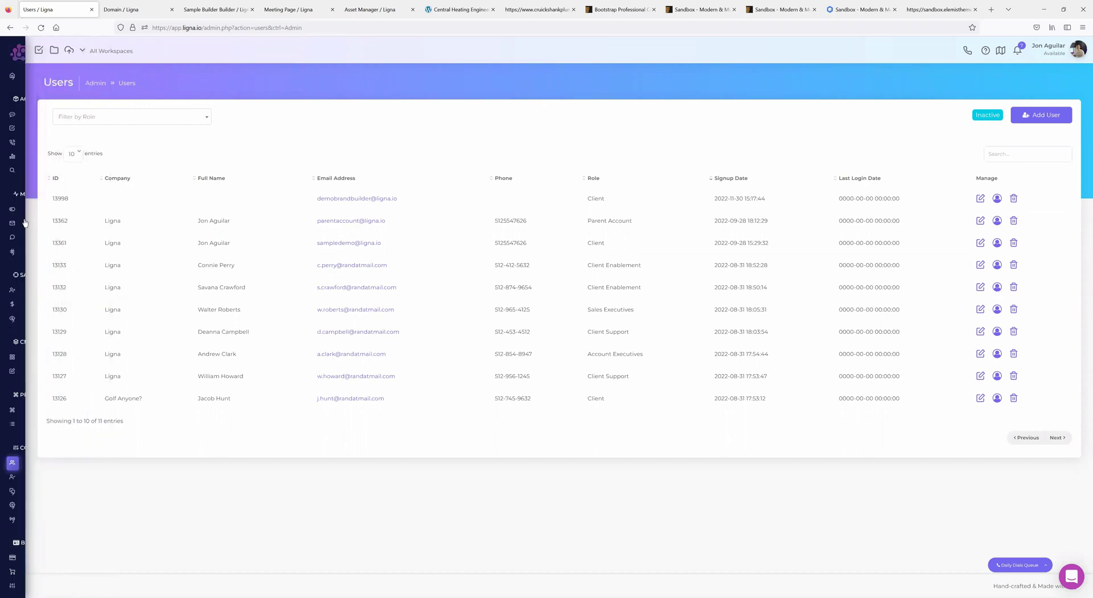
mouse_move(52, 466)
left_click(54, 492)
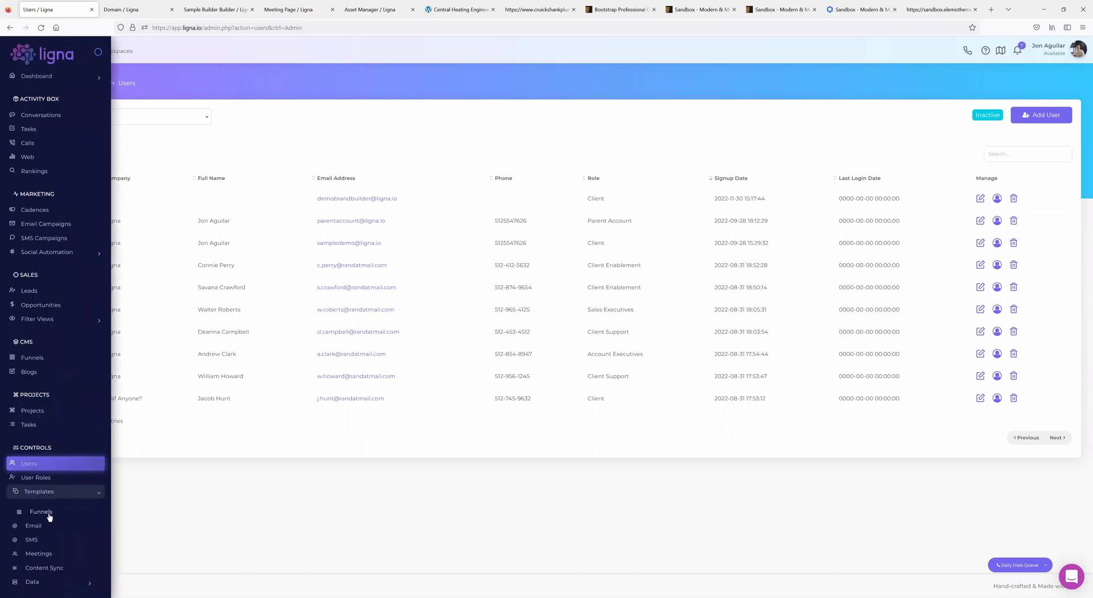
left_click(41, 526)
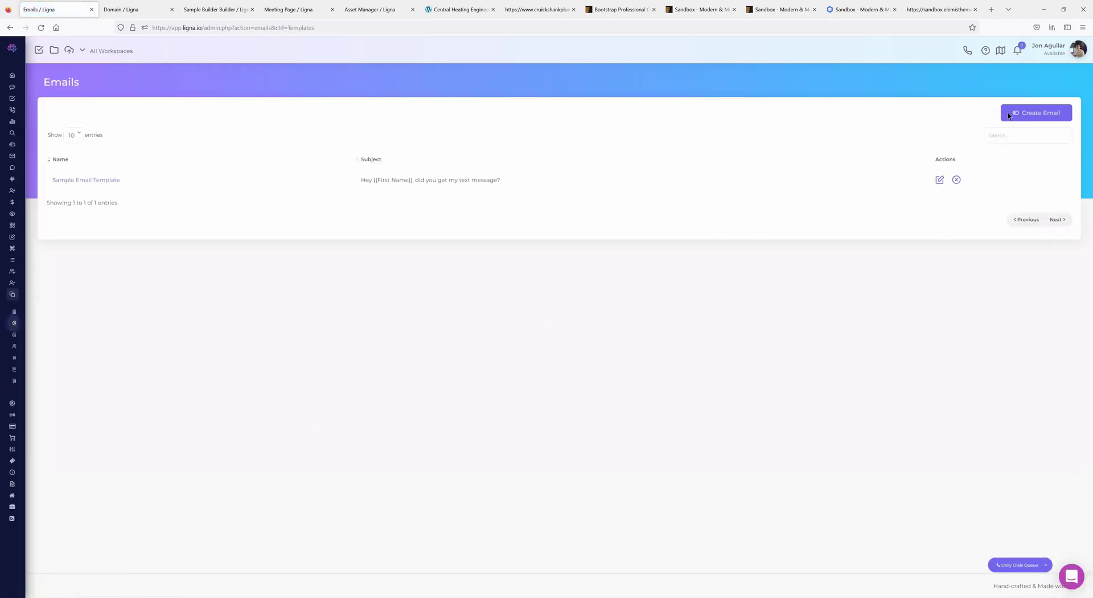
- Start a new email template, dismiss the form, and go to the Leads table
left_click(1036, 112)
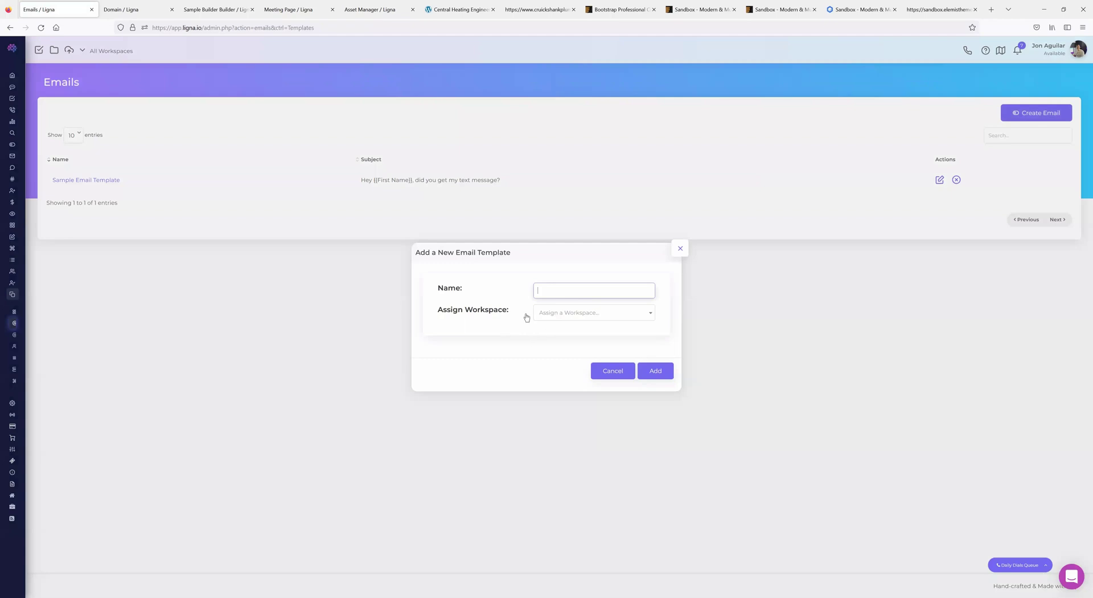
left_click(680, 248)
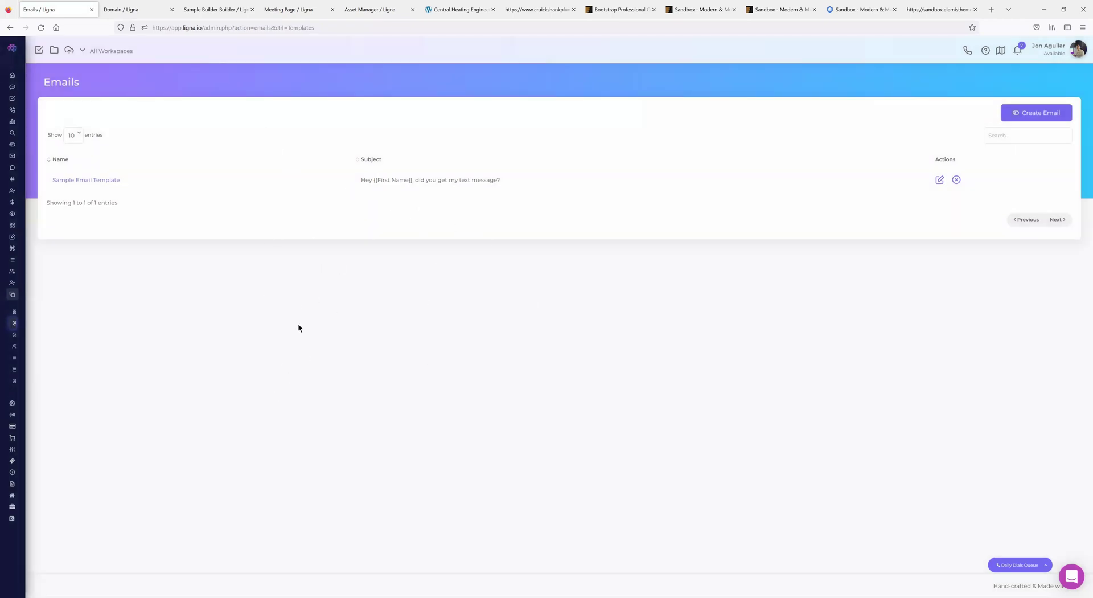
mouse_move(46, 254)
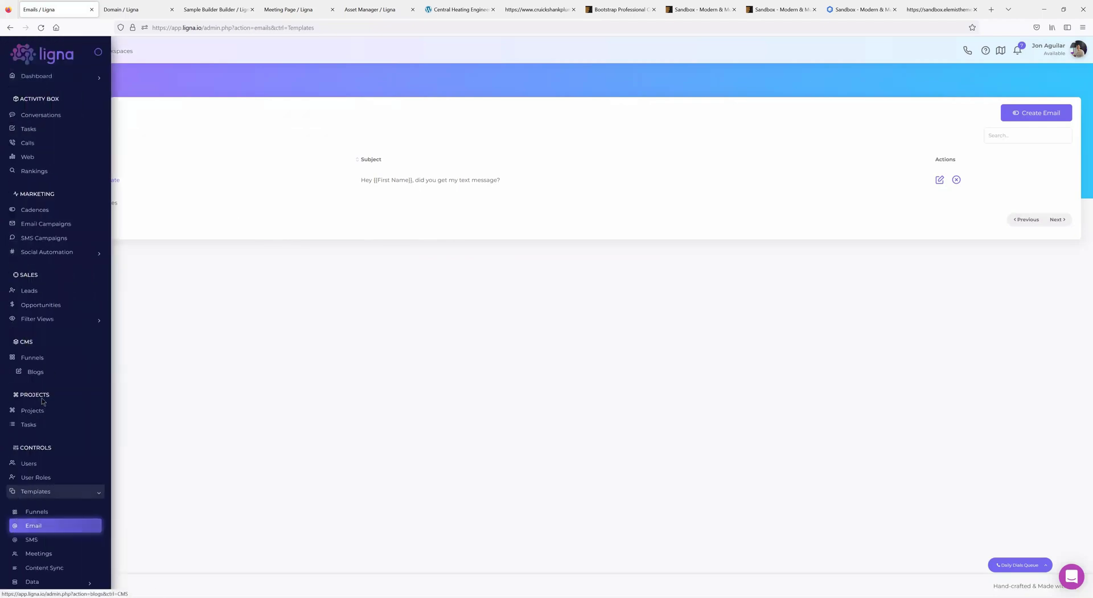
left_click(45, 296)
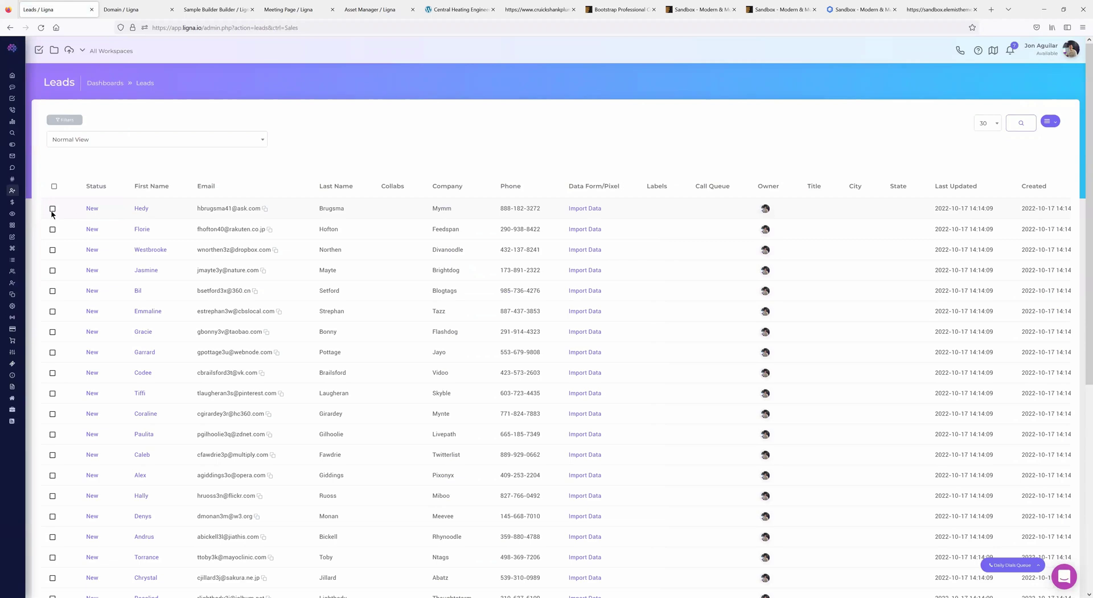
- Select the first lead and preview Sample Email Template as a bulk email, closing unsent
left_click(52, 209)
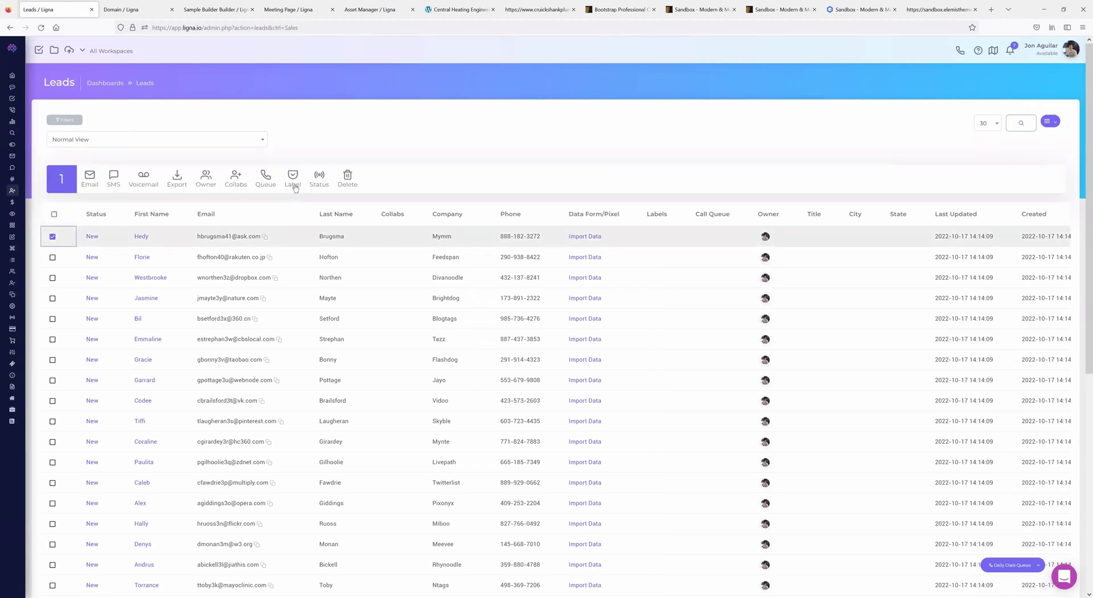
left_click(89, 180)
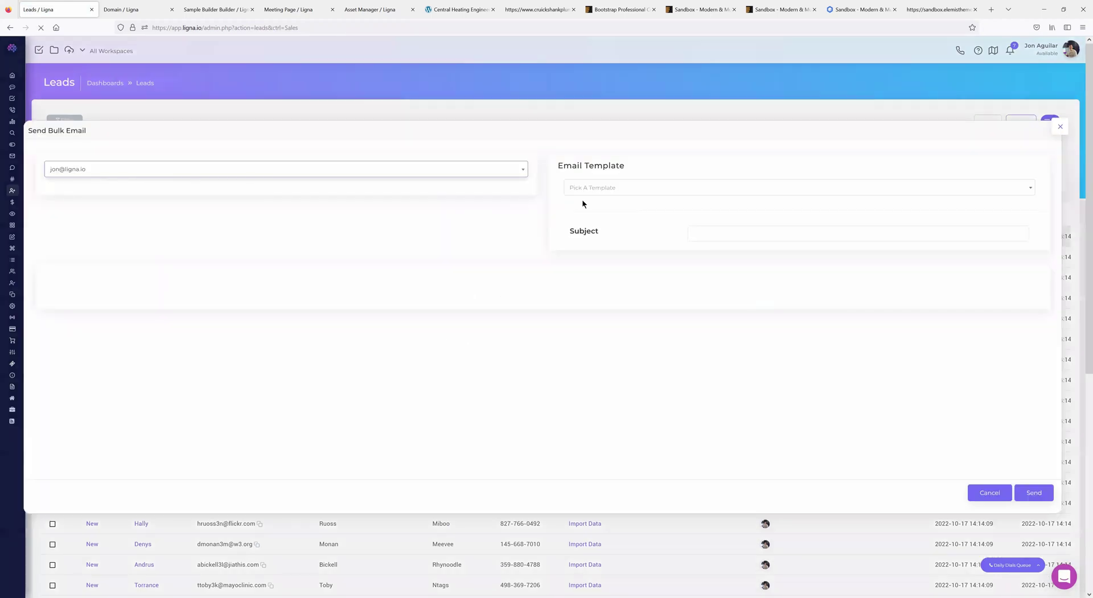
left_click(642, 189)
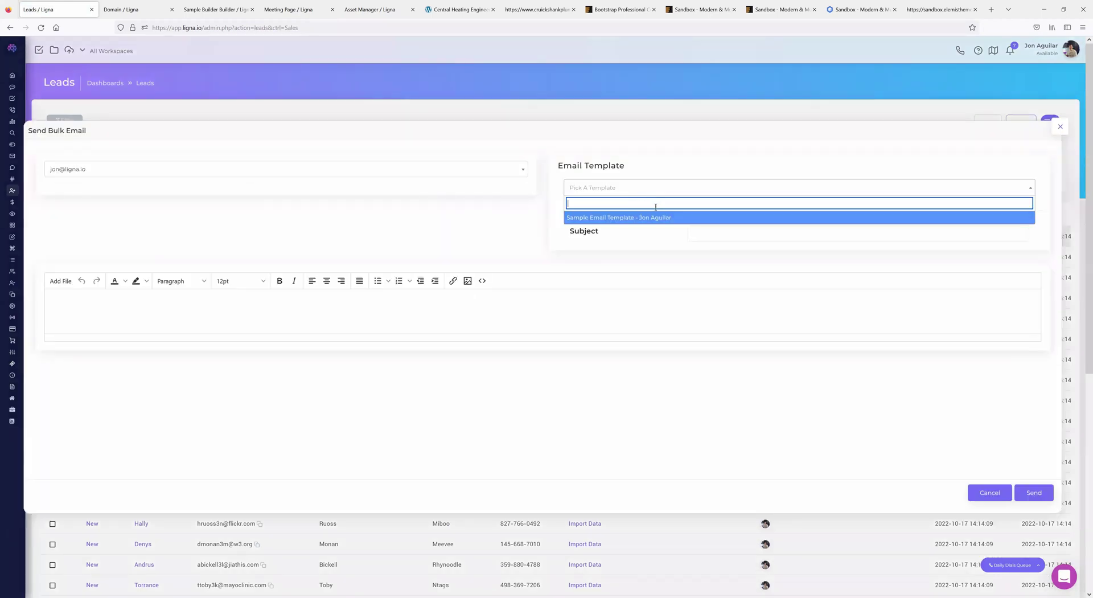
left_click(617, 221)
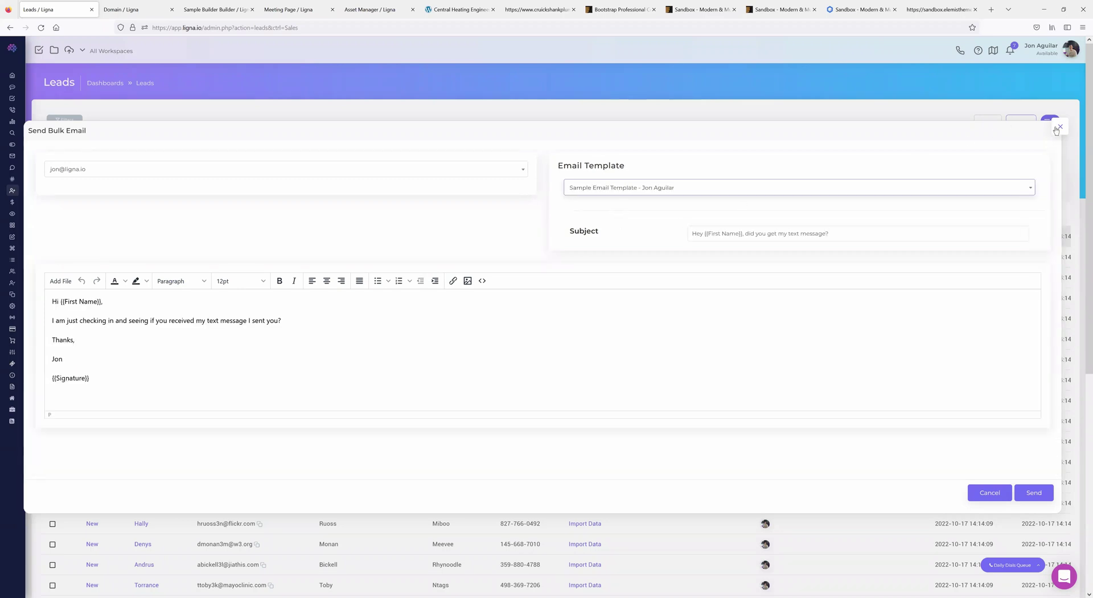
left_click(1060, 127)
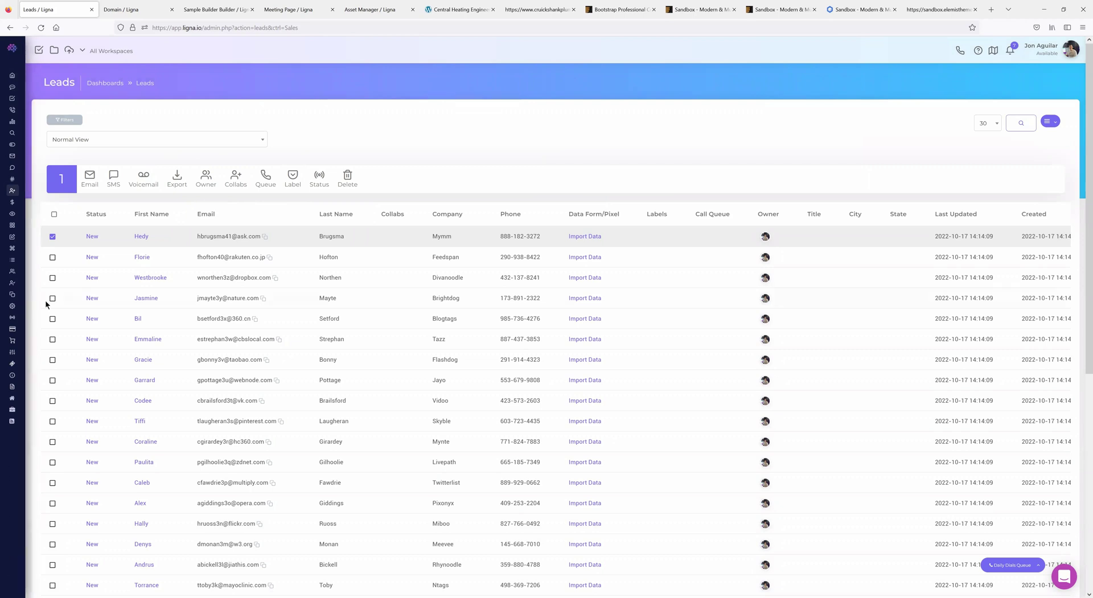
- Reopen the bulk email, pick Sample Email Template again, and close it without sending
left_click(90, 180)
left_click(638, 192)
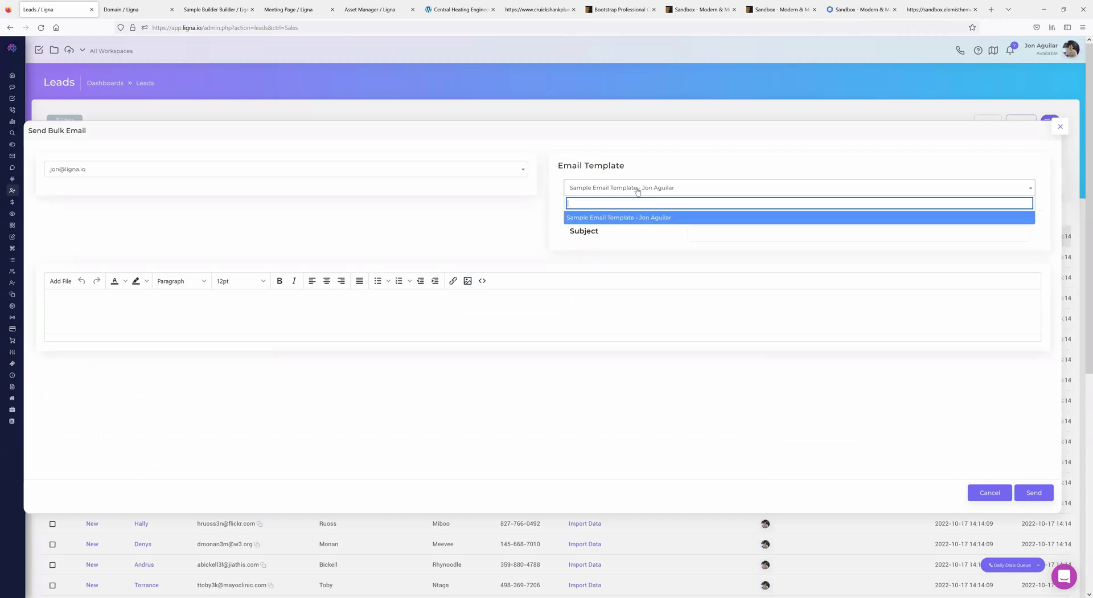
left_click(624, 216)
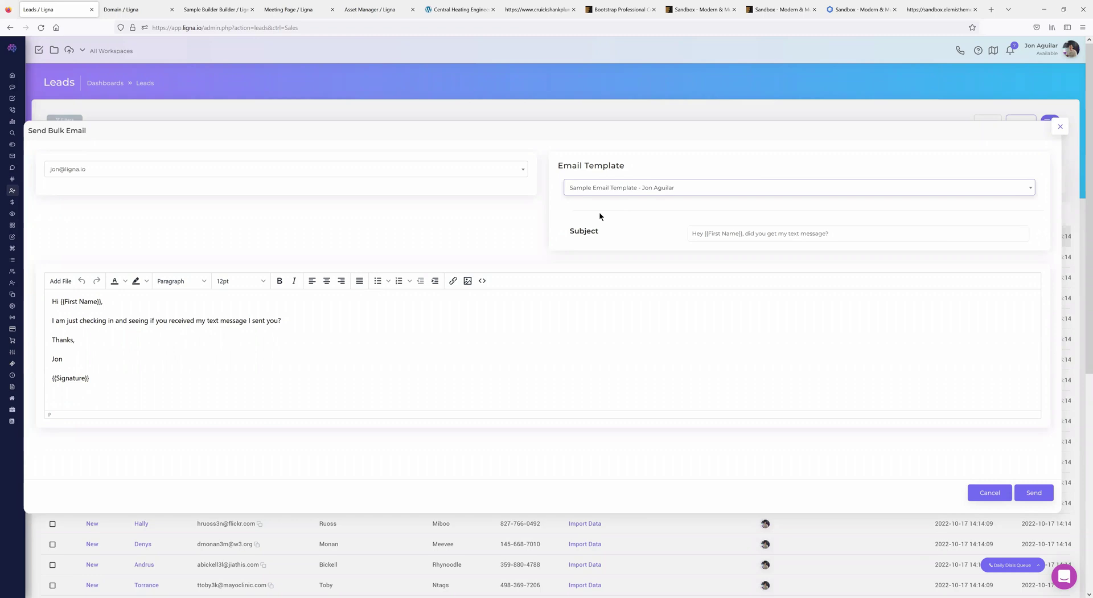
left_click(1059, 129)
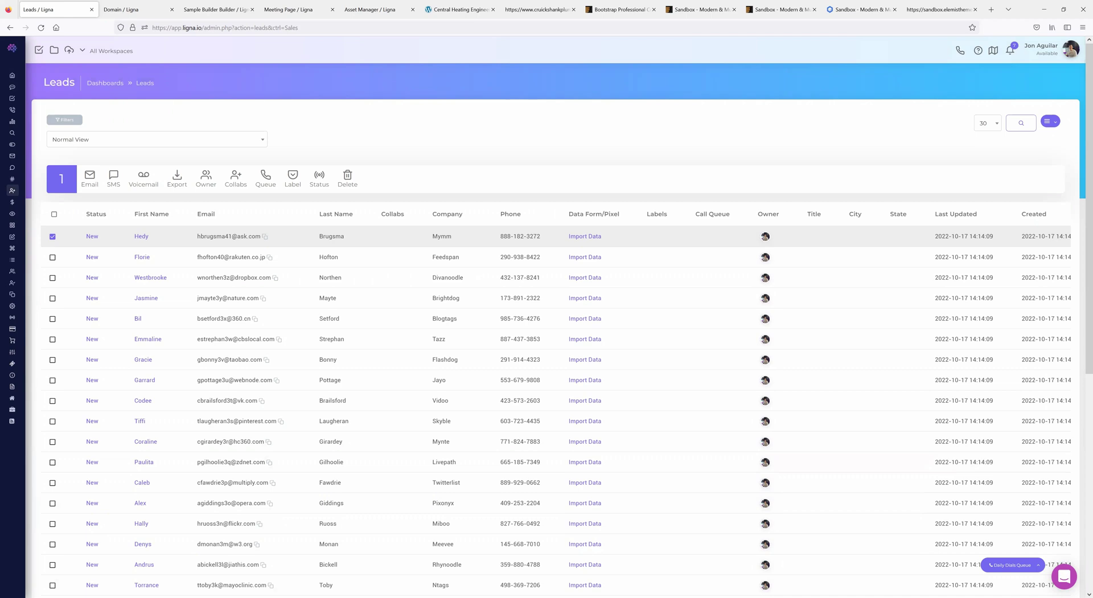
- Deselect the first lead and open Workflows from the sidebar's Templates section
left_click(53, 236)
mouse_move(14, 309)
scroll(23, 330, "down", 3)
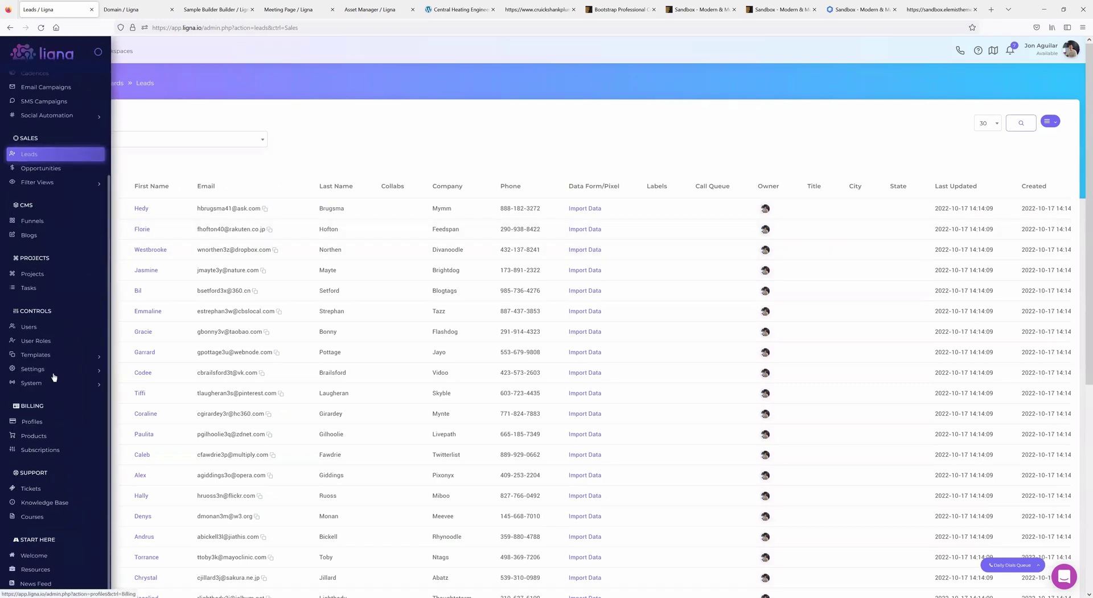
left_click(37, 354)
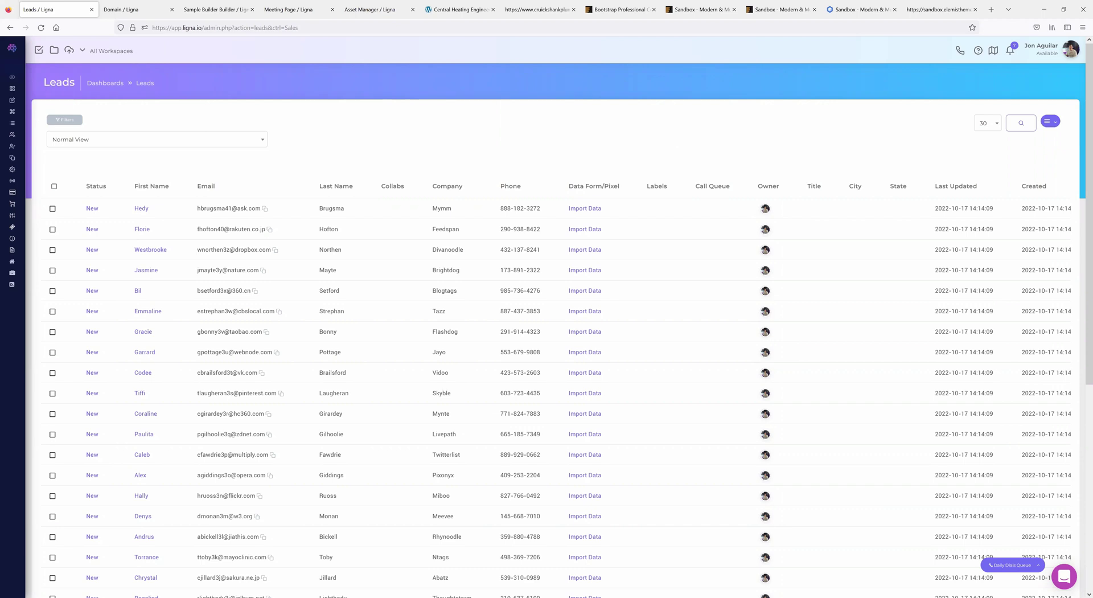
mouse_move(36, 236)
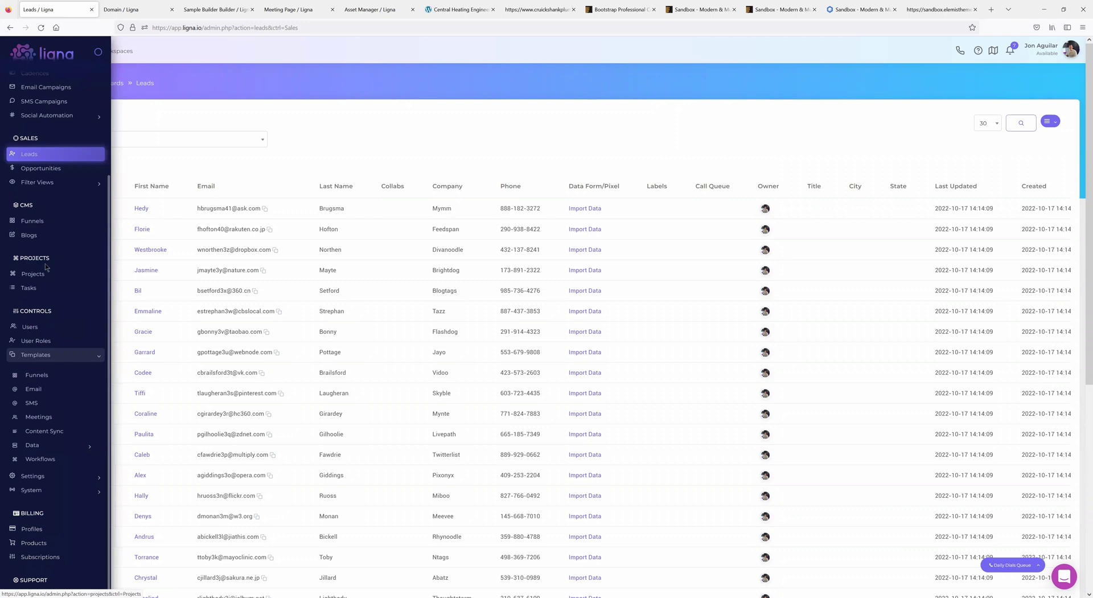
left_click(41, 461)
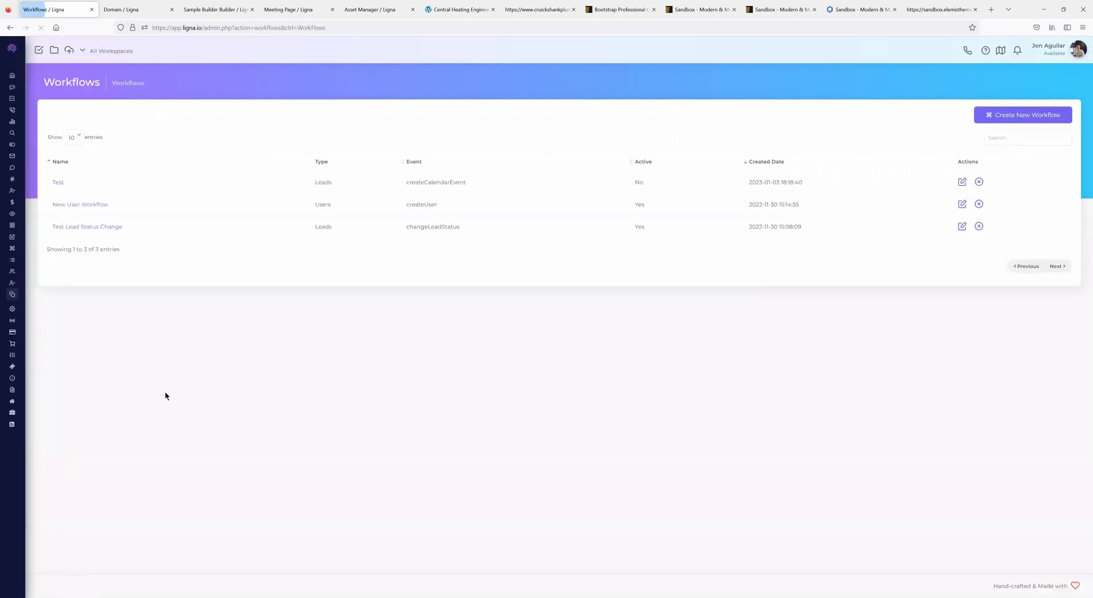
- Create workflow 'Test' with type SMS and event SMS Is Received, then open it
left_click(994, 120)
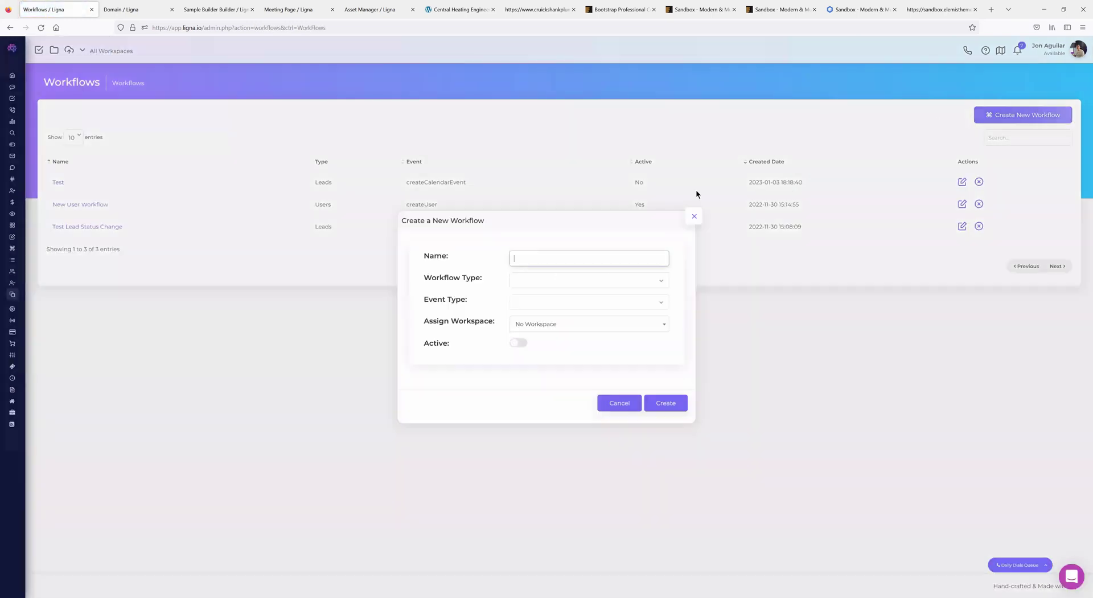
type("Test")
left_click(548, 278)
left_click(534, 321)
left_click(545, 302)
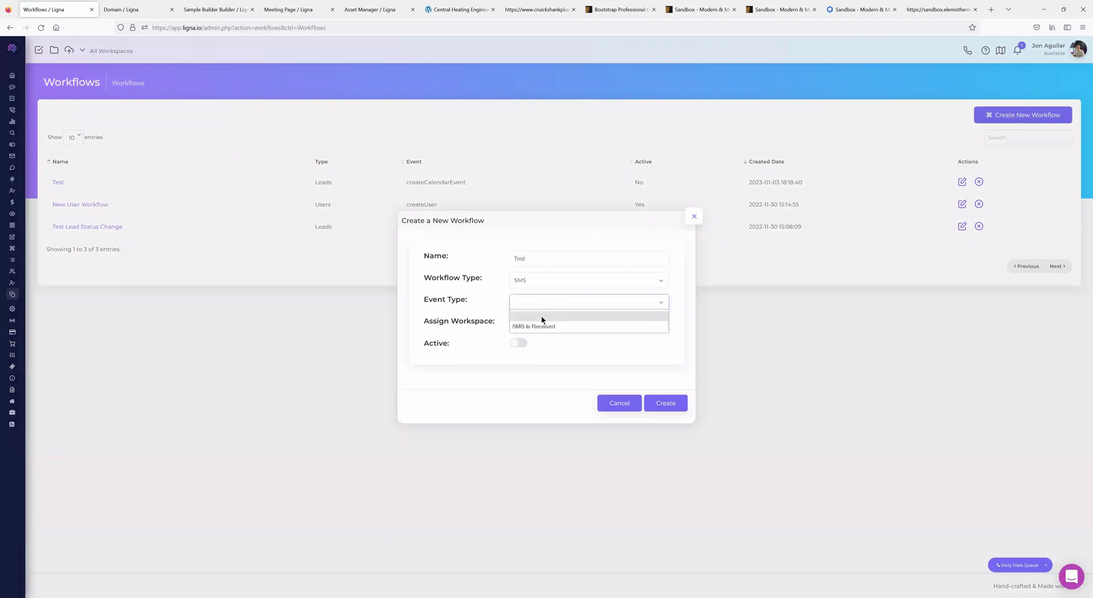
left_click(540, 321)
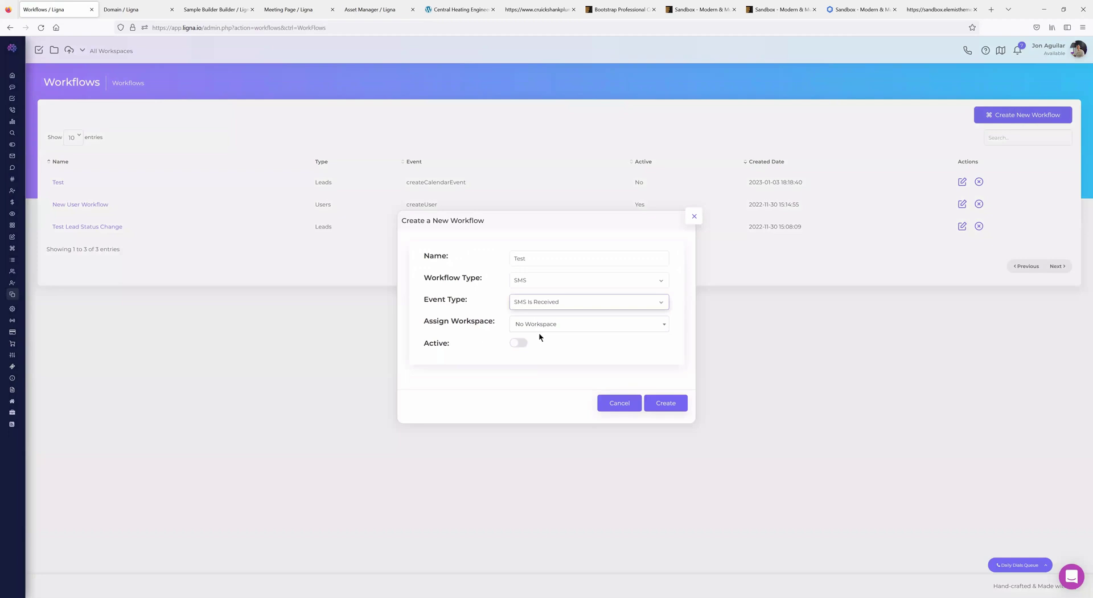
left_click(665, 403)
left_click(57, 183)
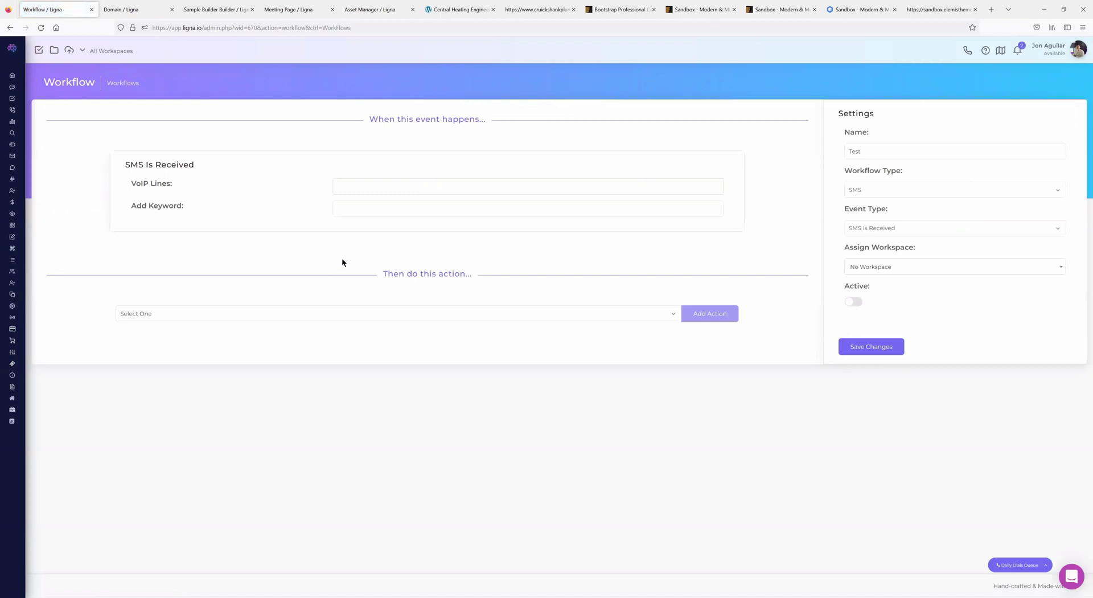
- Assign the available VoIP line, add keyword 'anything you like', and choose the Send SMS action
left_click(345, 178)
left_click(356, 201)
left_click(363, 209)
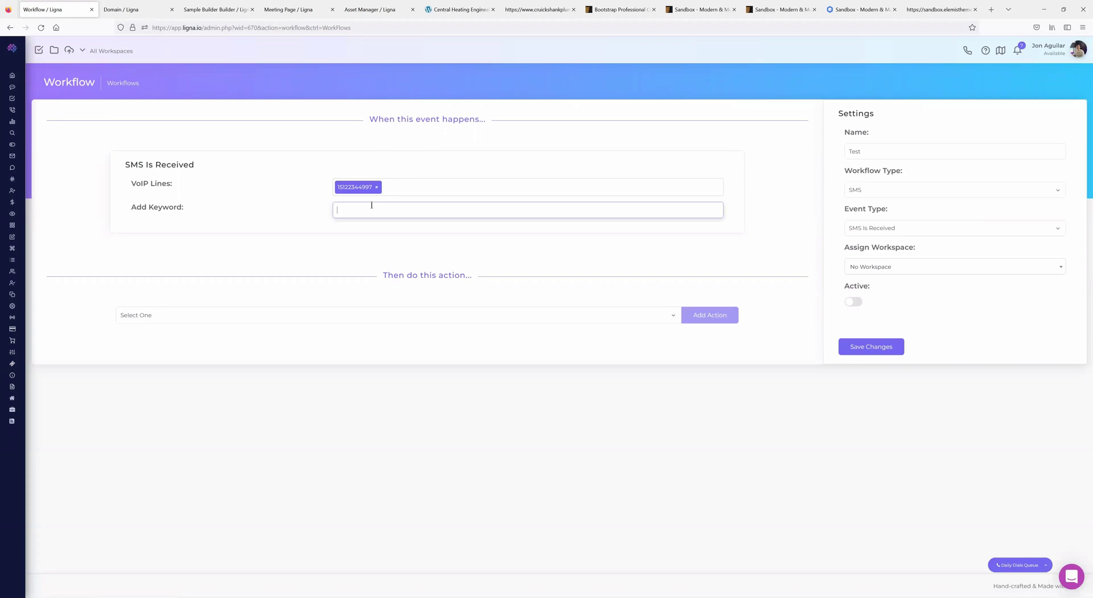
type("anything you like")
left_click(319, 251)
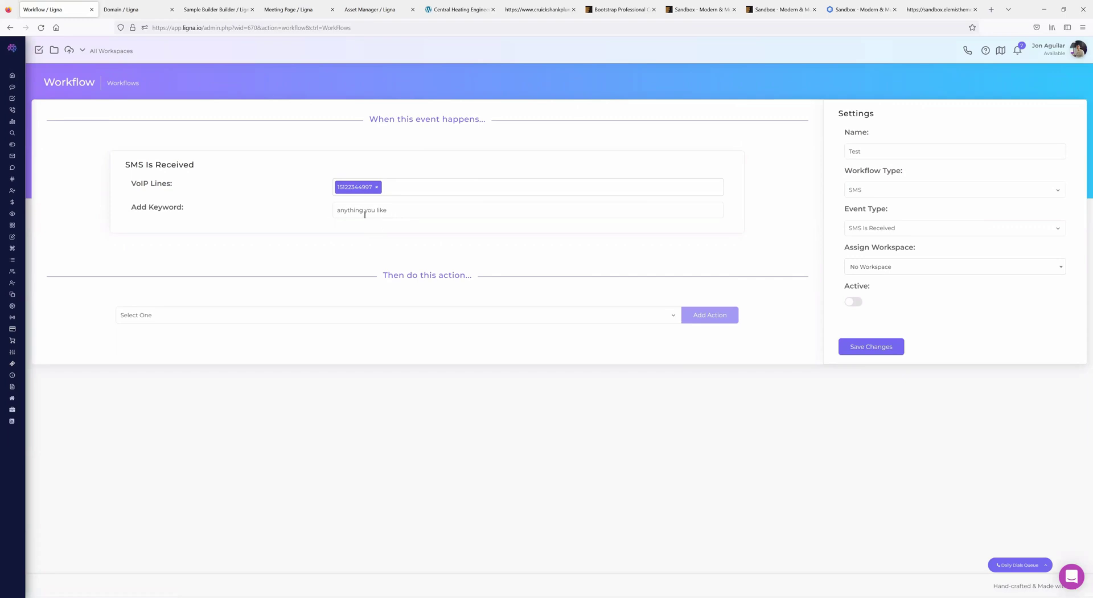
left_click(188, 316)
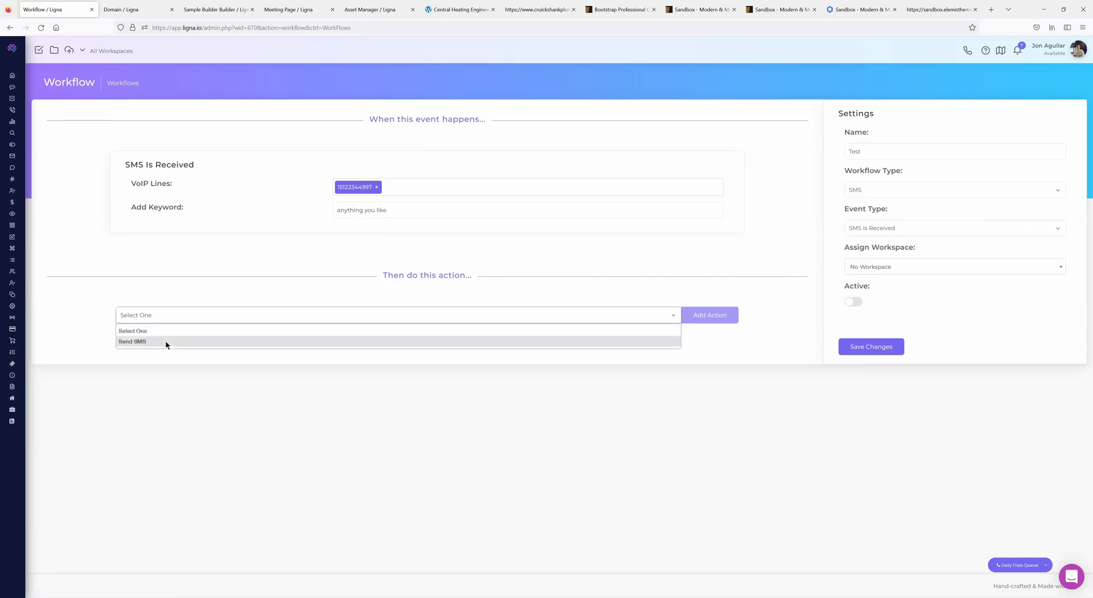
left_click(165, 341)
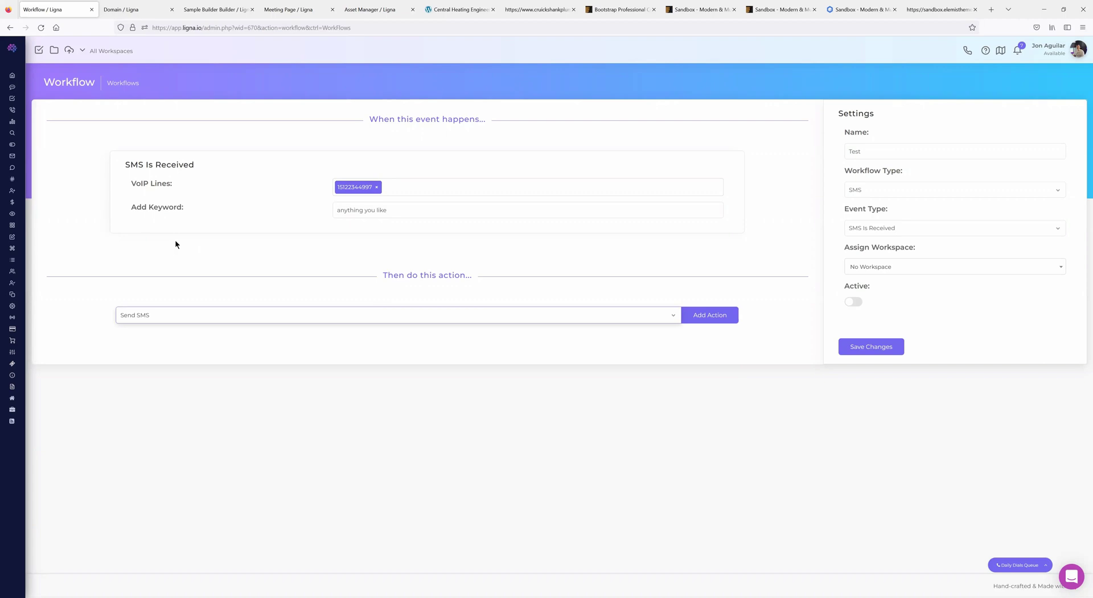
- Insert a Send SMS action under the SMS trigger, defaulting to Send SMS To New Record
left_click(705, 315)
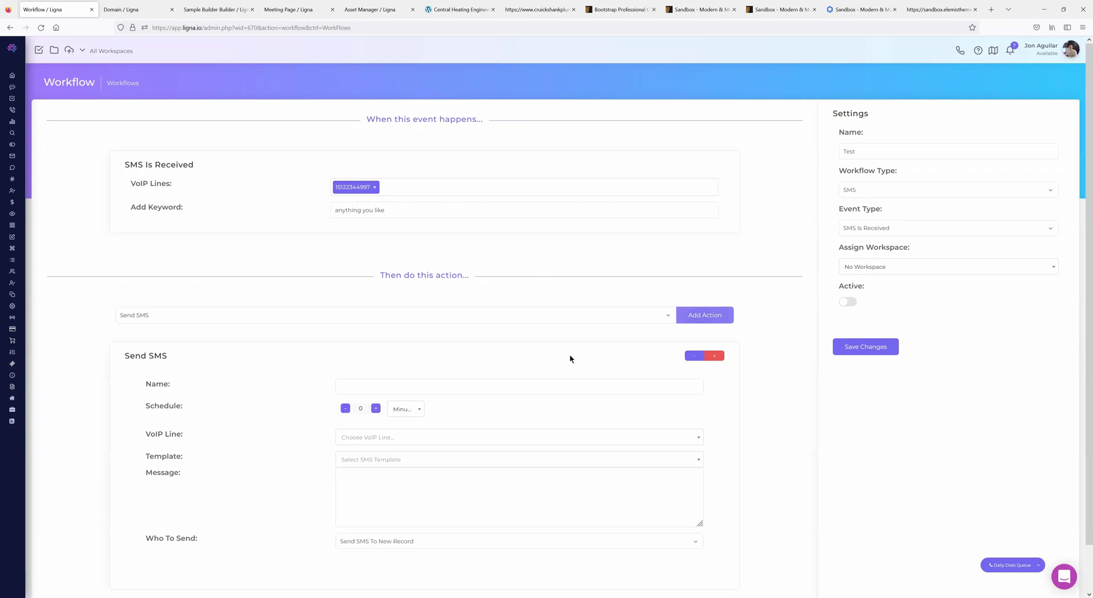
scroll(339, 367, "down", 1)
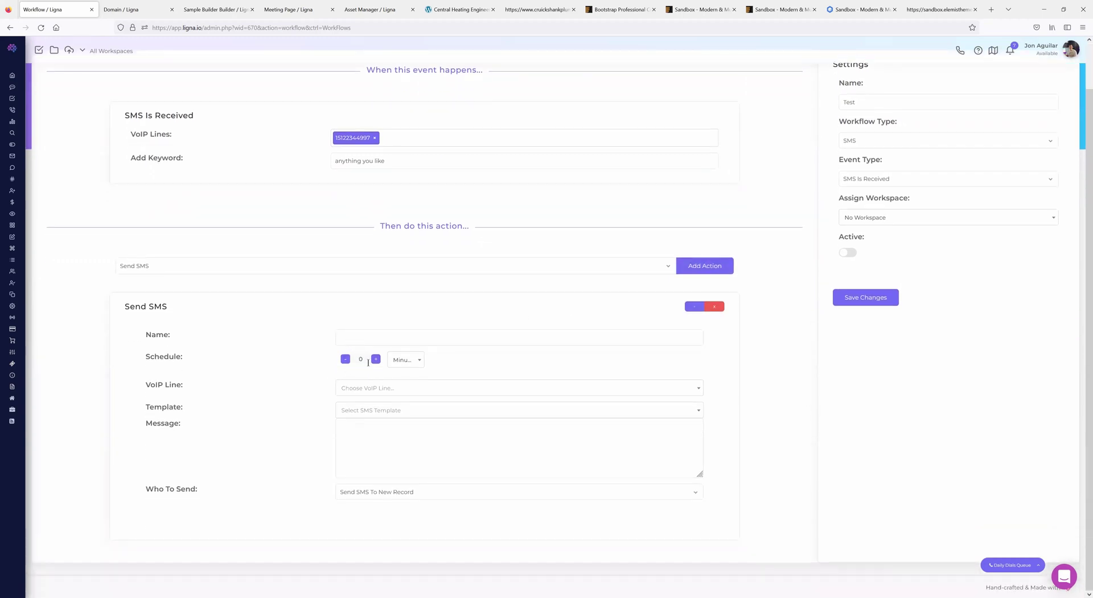
scroll(374, 177, "up", 1)
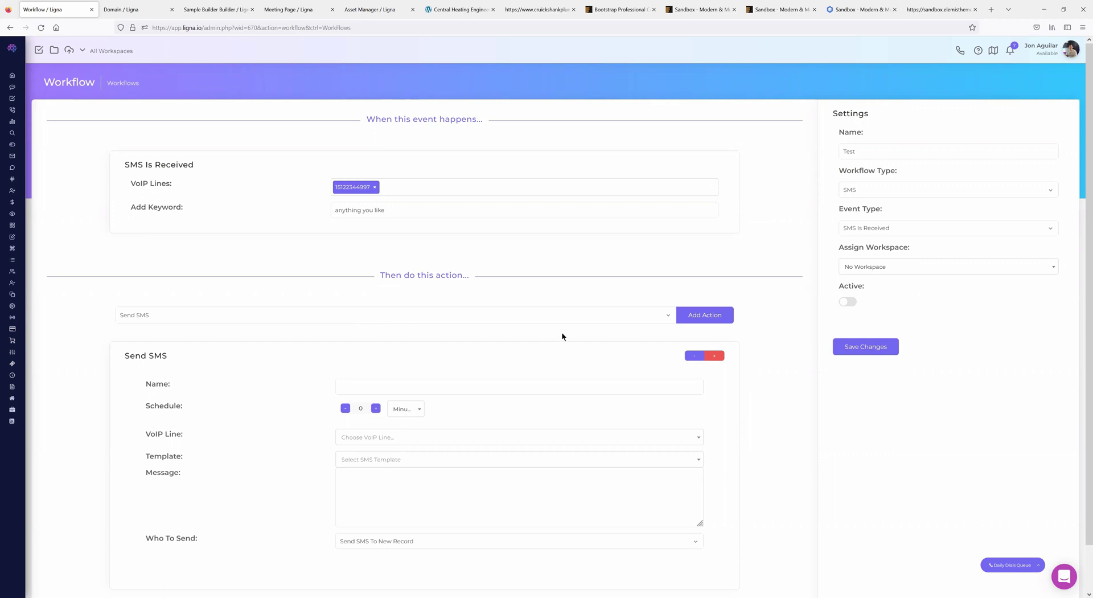
left_click(358, 317)
left_click(94, 289)
left_click(341, 207)
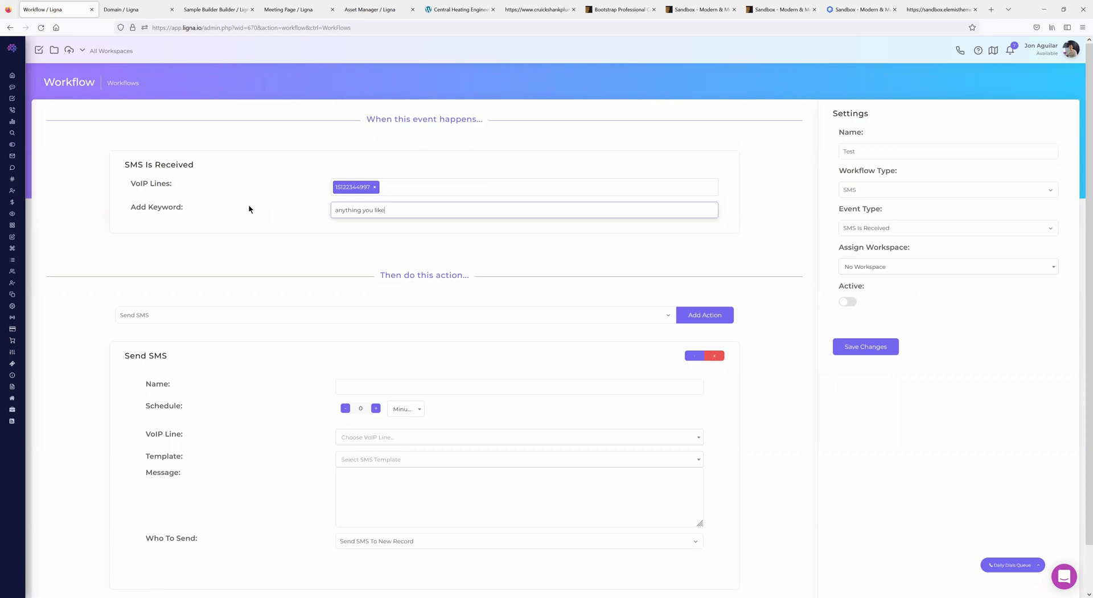
scroll(349, 510, "down", 1)
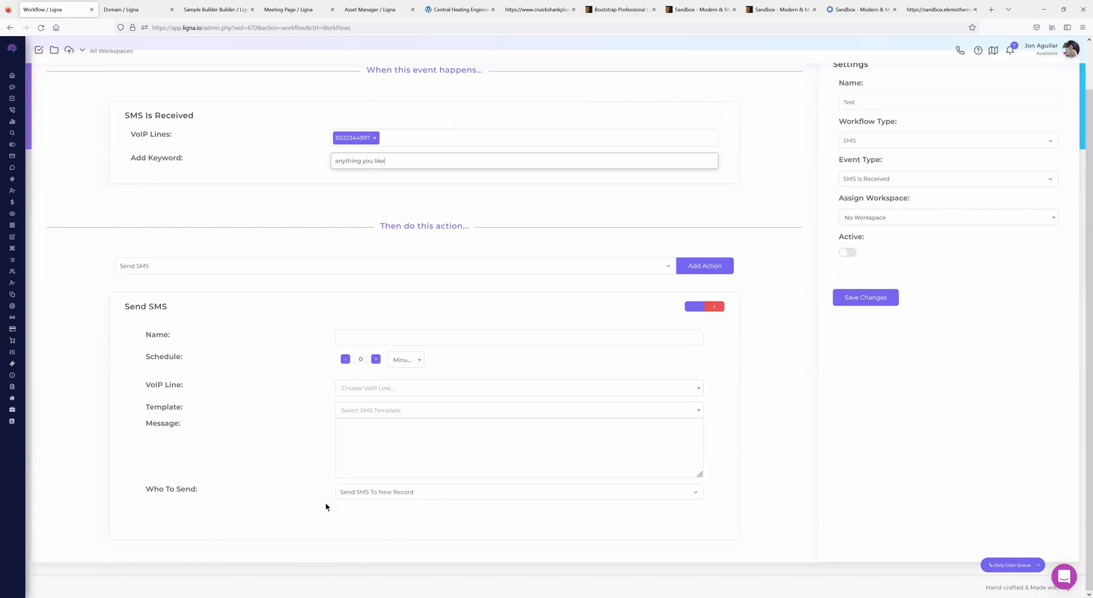
scroll(299, 490, "up", 1)
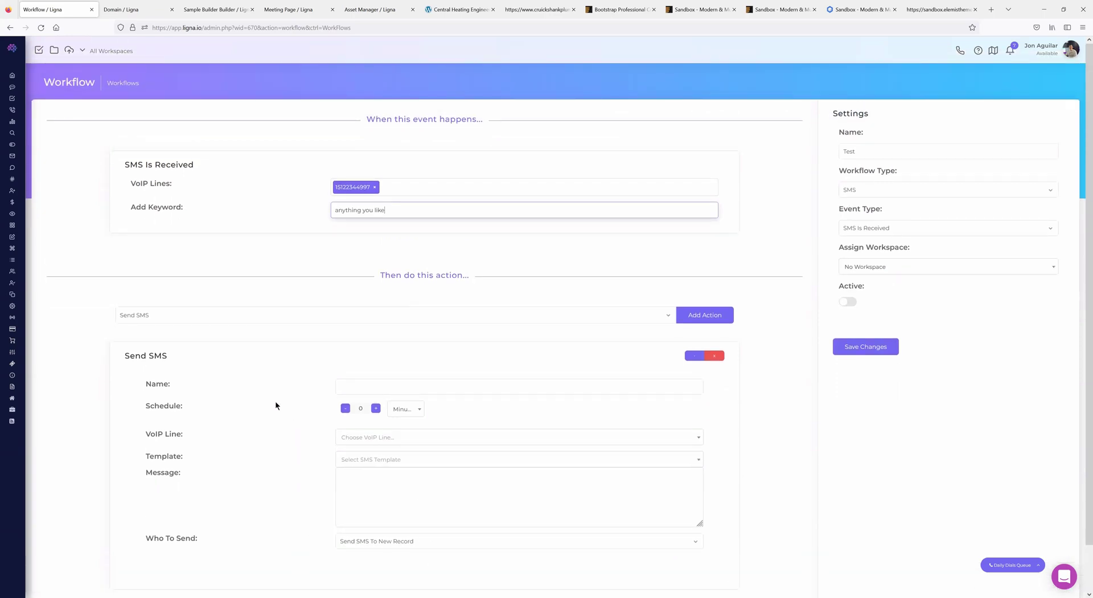
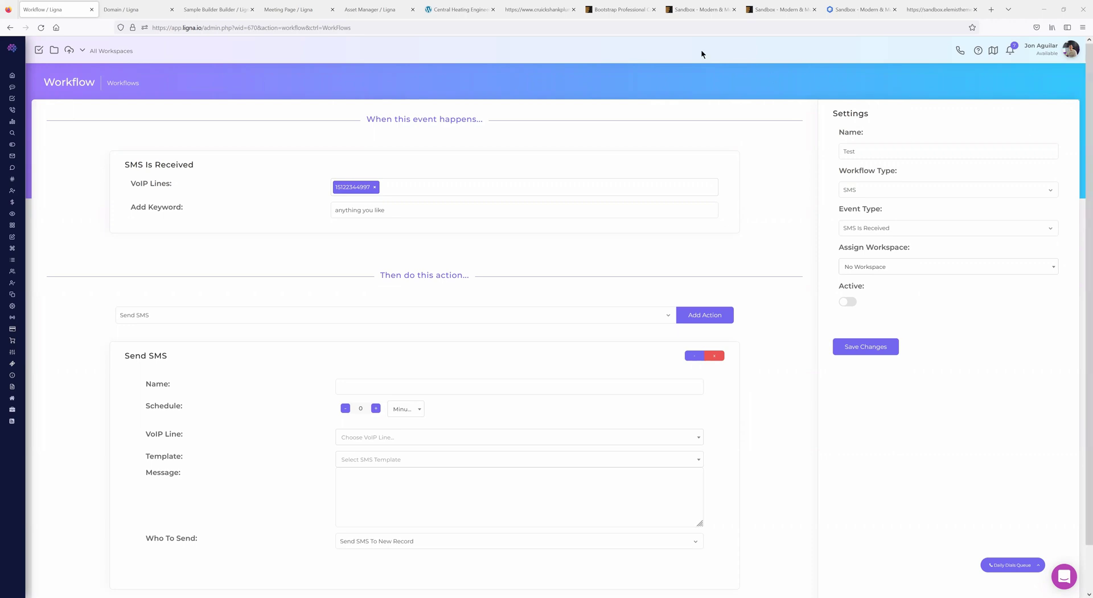
- Go to the Sales > Leads page from the left sidebar
left_click(34, 291)
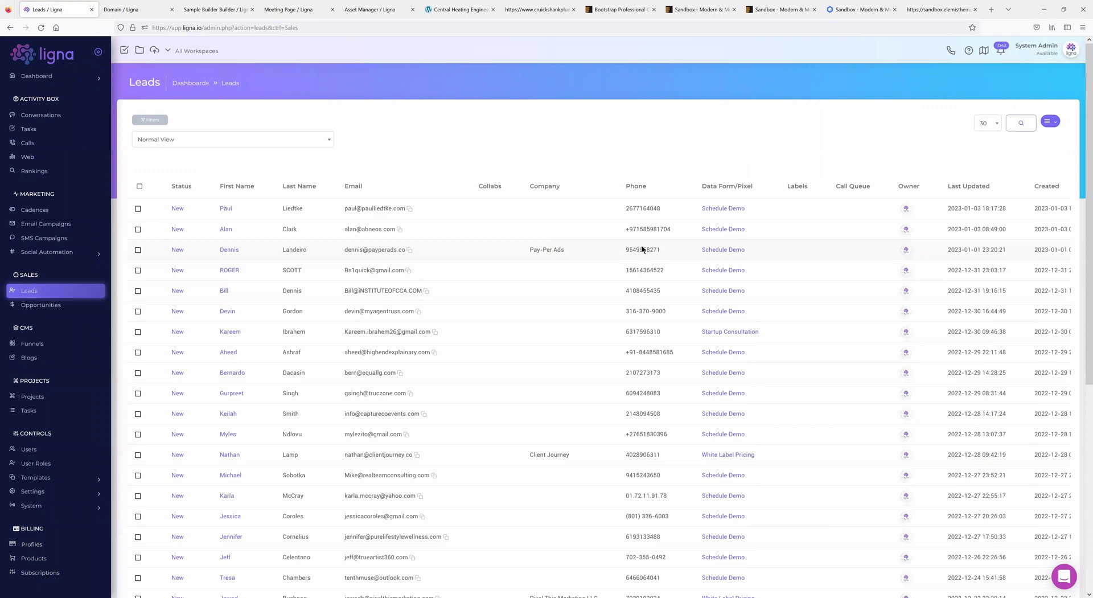
- Search leads with field Email and operator Equal, then close the search panel
left_click(1020, 123)
left_click(1042, 94)
left_click(1033, 126)
left_click(991, 93)
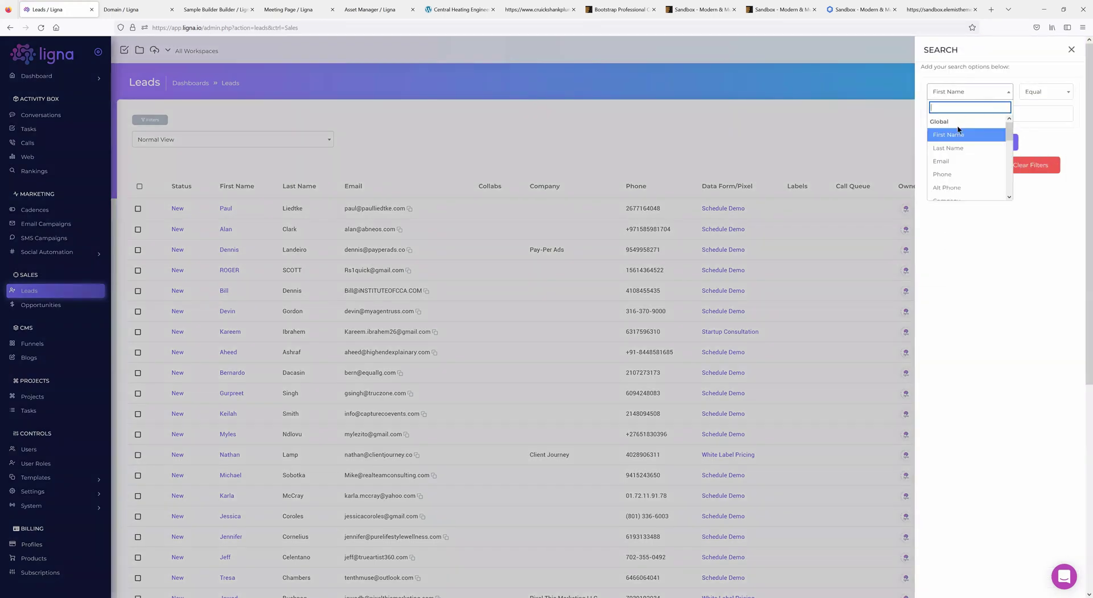
left_click(947, 162)
left_click(950, 115)
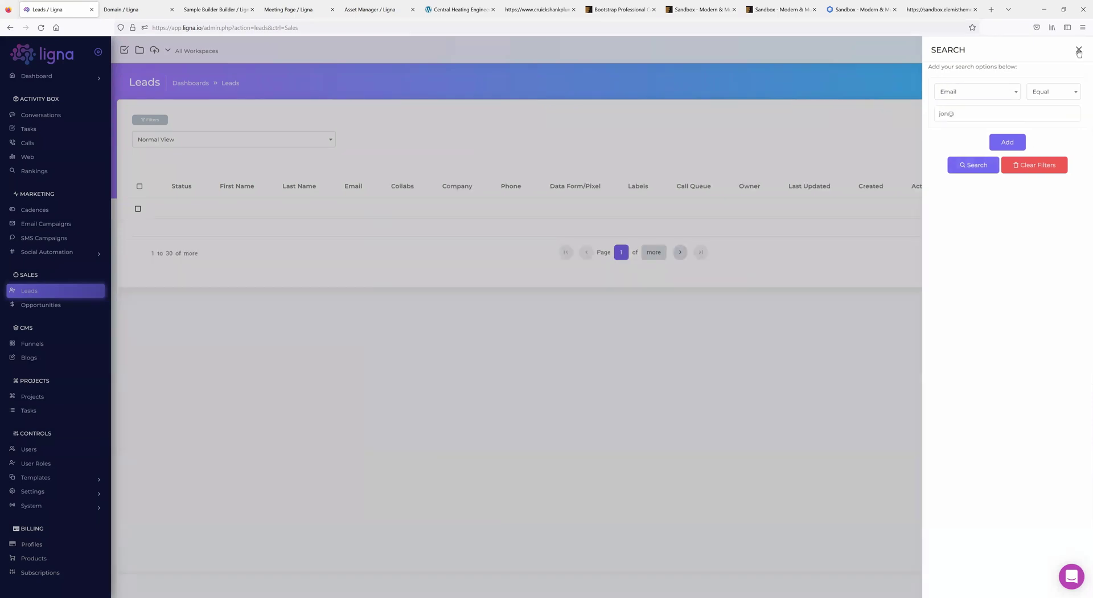
left_click(1078, 49)
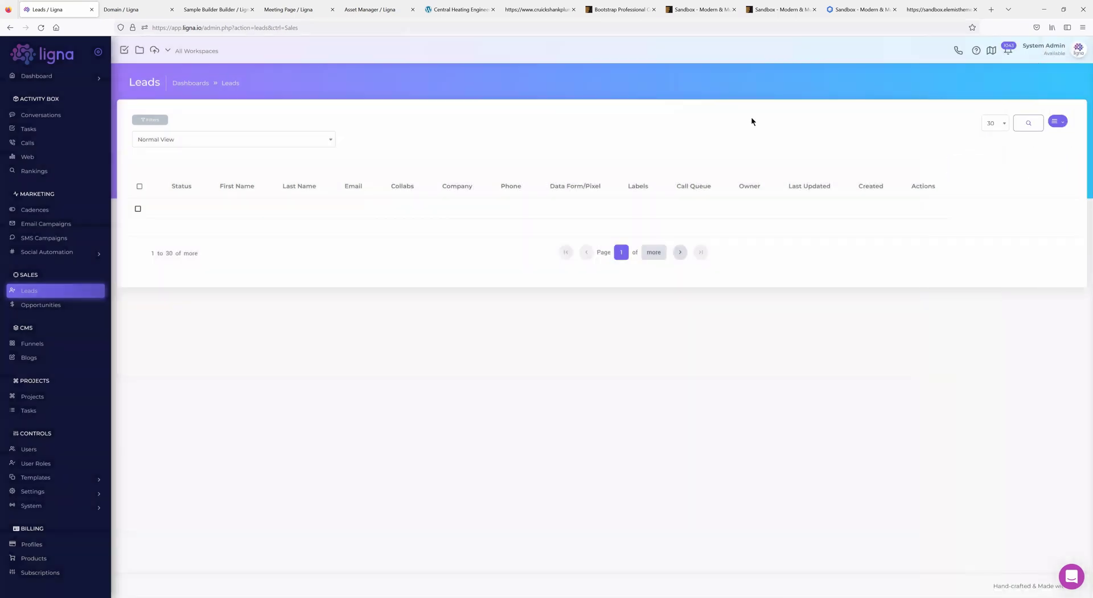
left_click(1028, 123)
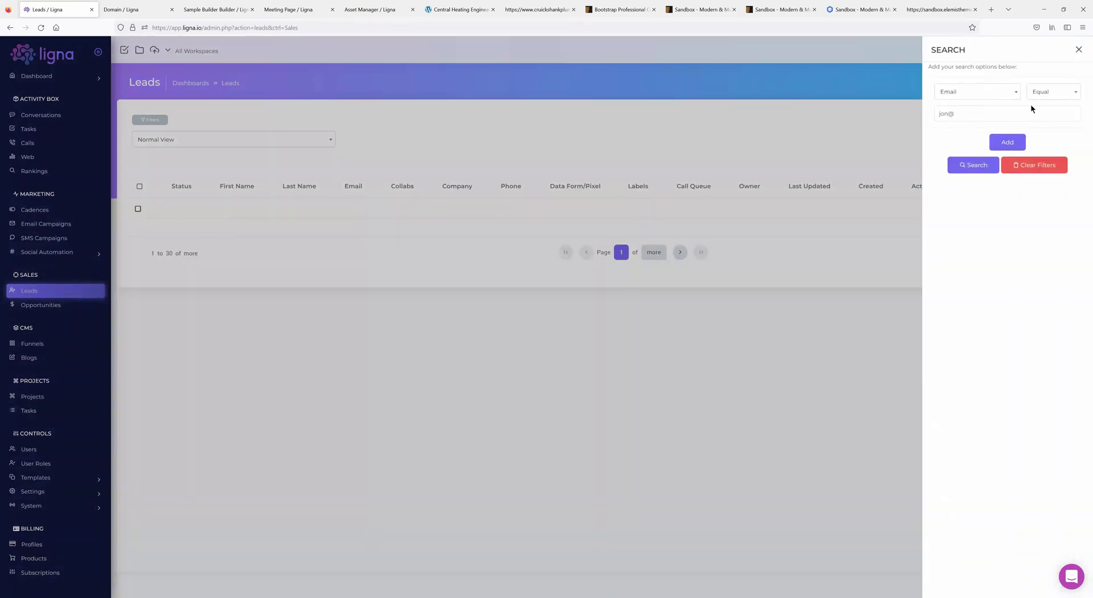
left_click(1079, 50)
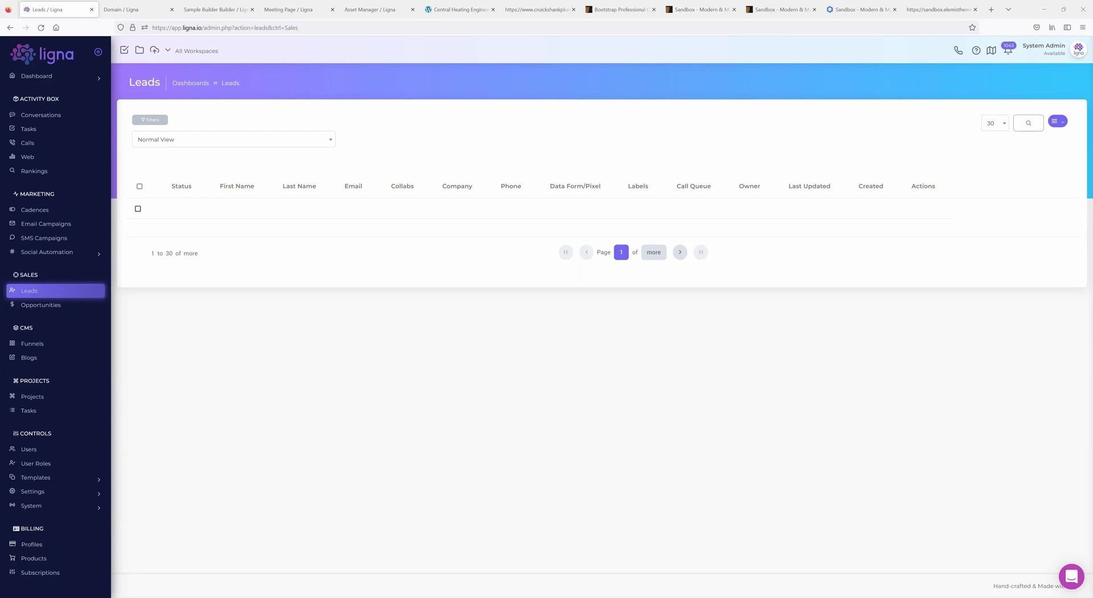
- Load the Sales Feed page by pasting its URL into the address bar
left_click(222, 27)
type("https://app.ligna.io/admin.php?action=salesfeed&ctrl=Sales")
key("Return")
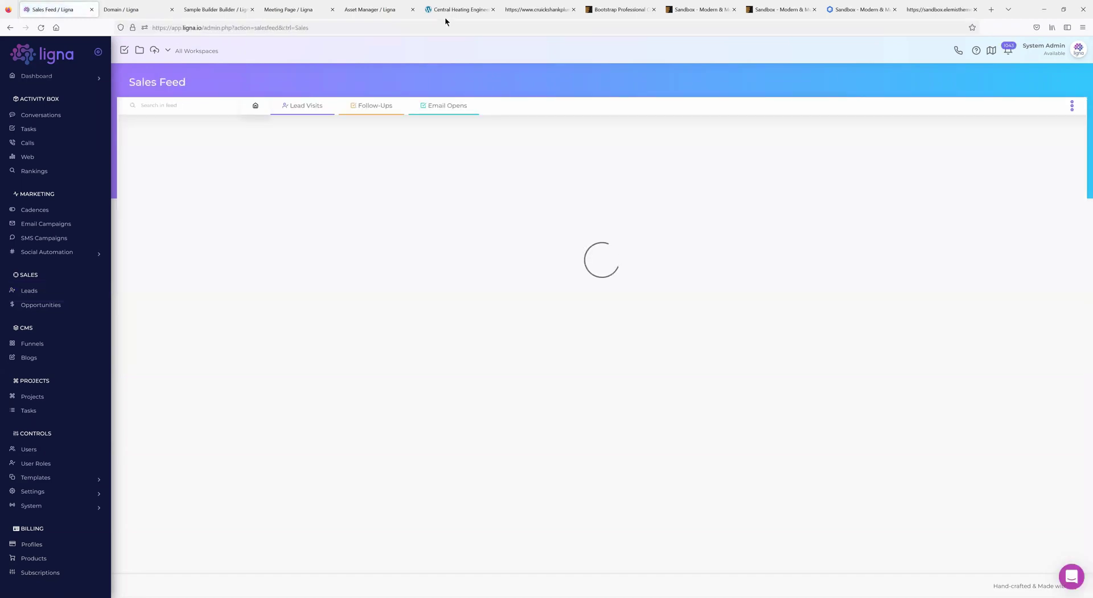
- Filter the Sales Feed to Follow-Ups and try the call, message and chat buttons
left_click(359, 107)
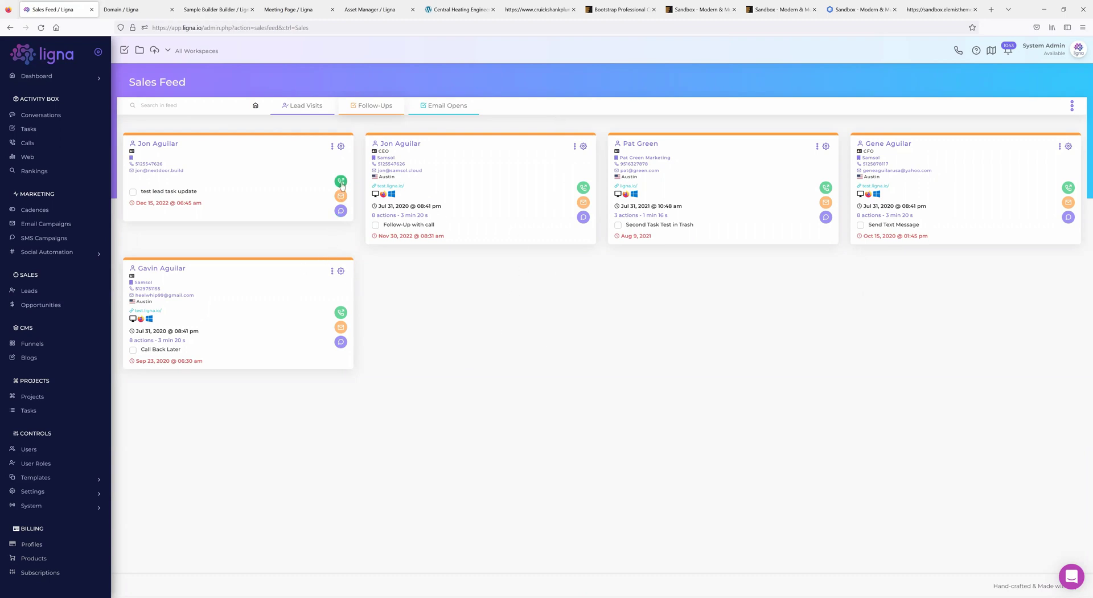
left_click(341, 181)
left_click(346, 194)
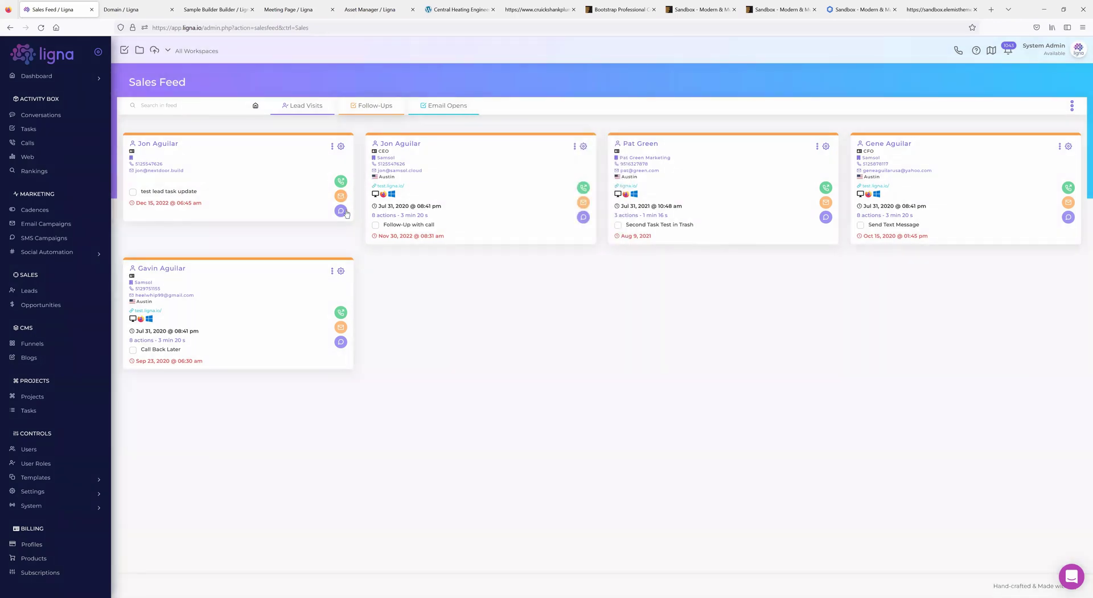
left_click(340, 211)
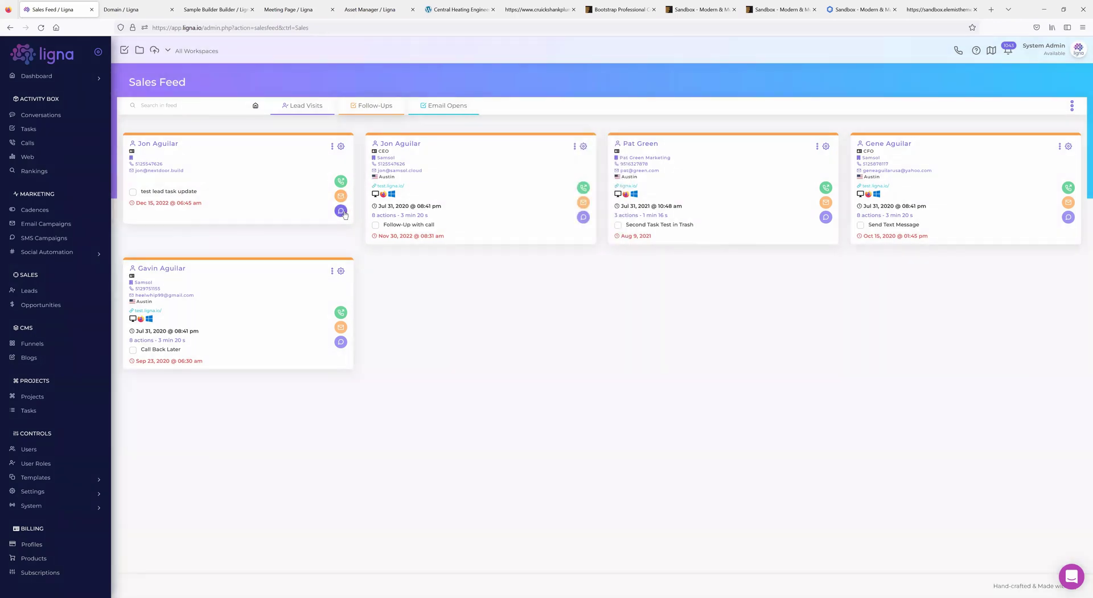
left_click(583, 217)
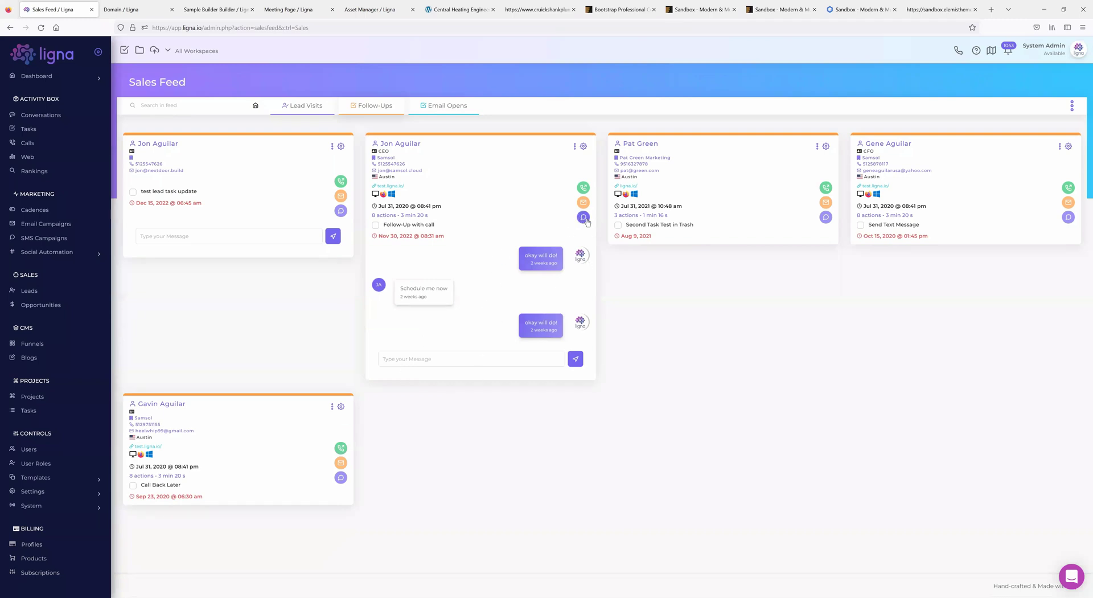
left_click(583, 217)
- Mark the Second Task Test in Trash follow-up completed and check the third lead's call outcomes
left_click(617, 225)
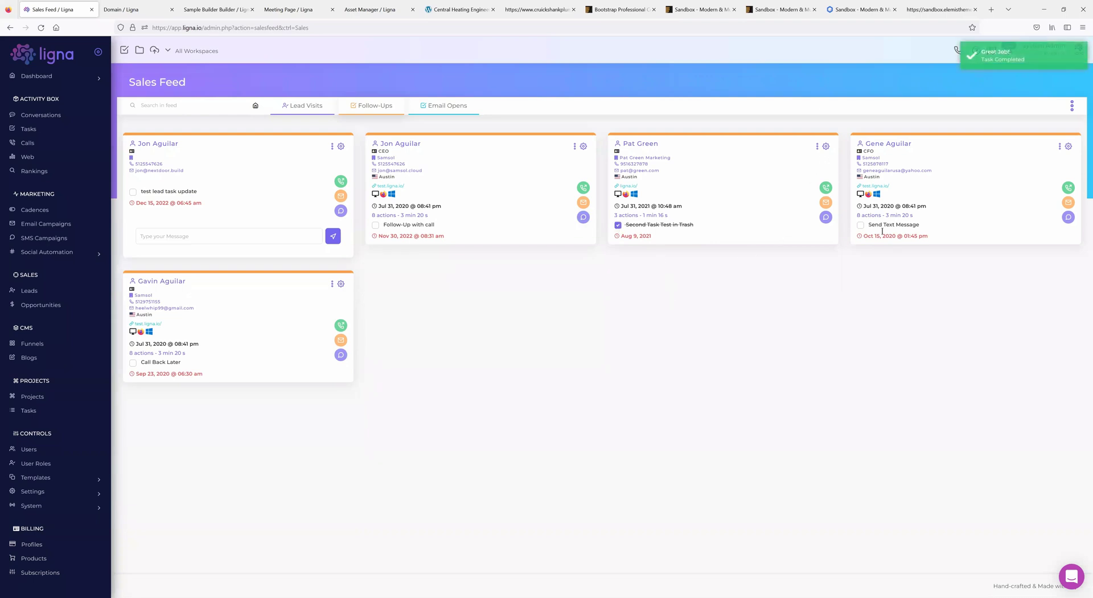
left_click(817, 147)
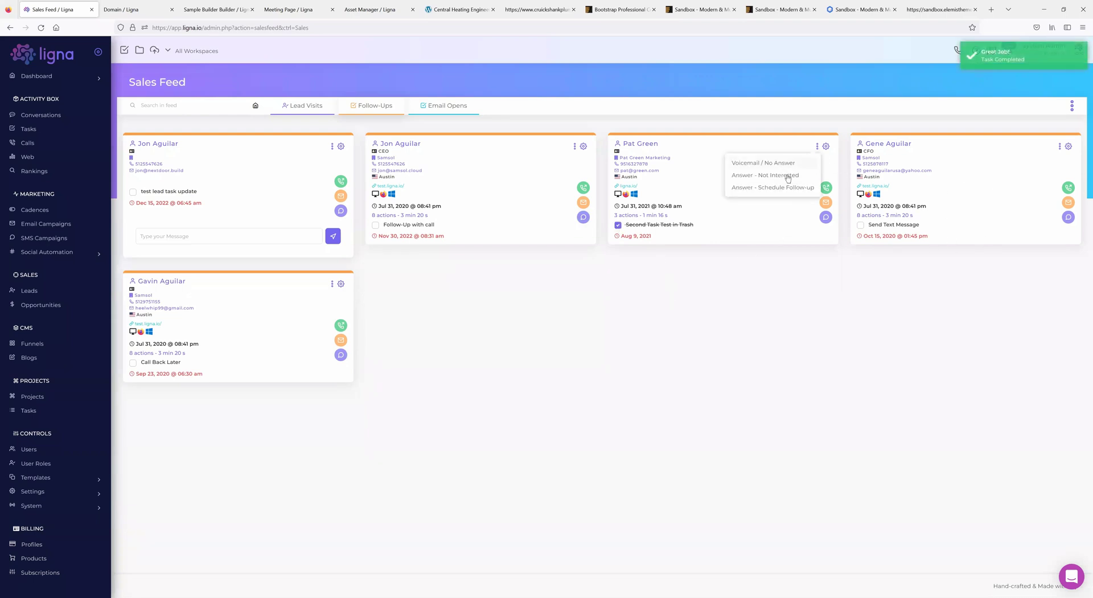
left_click(714, 233)
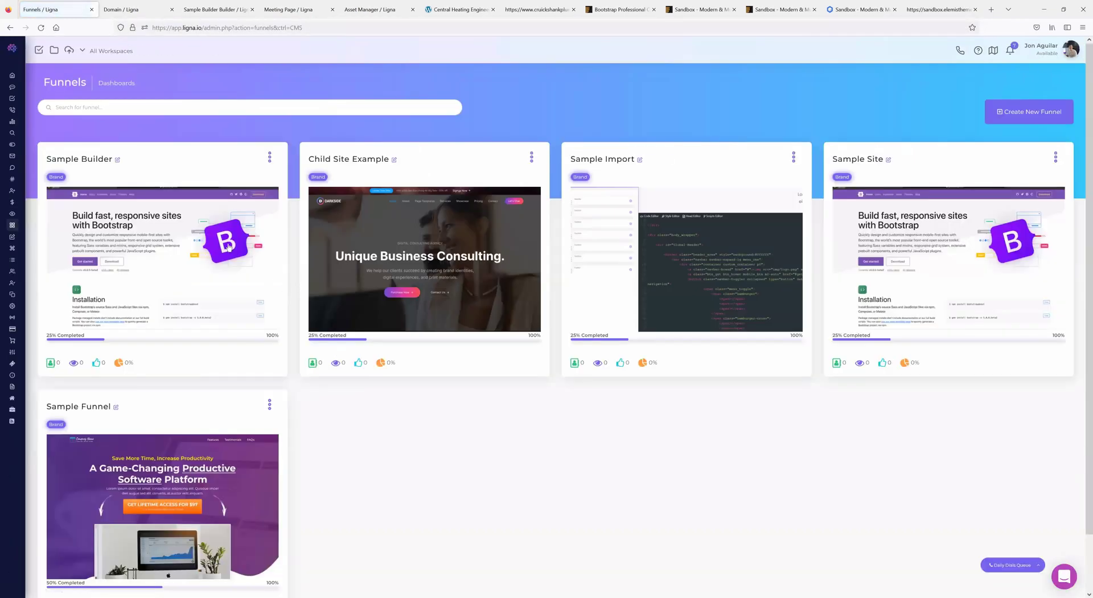
- Under Templates > Funnels, choose Deploy Near Me from the PPC Niche Campaign card's menu
mouse_move(30, 359)
scroll(38, 407, "down", 2)
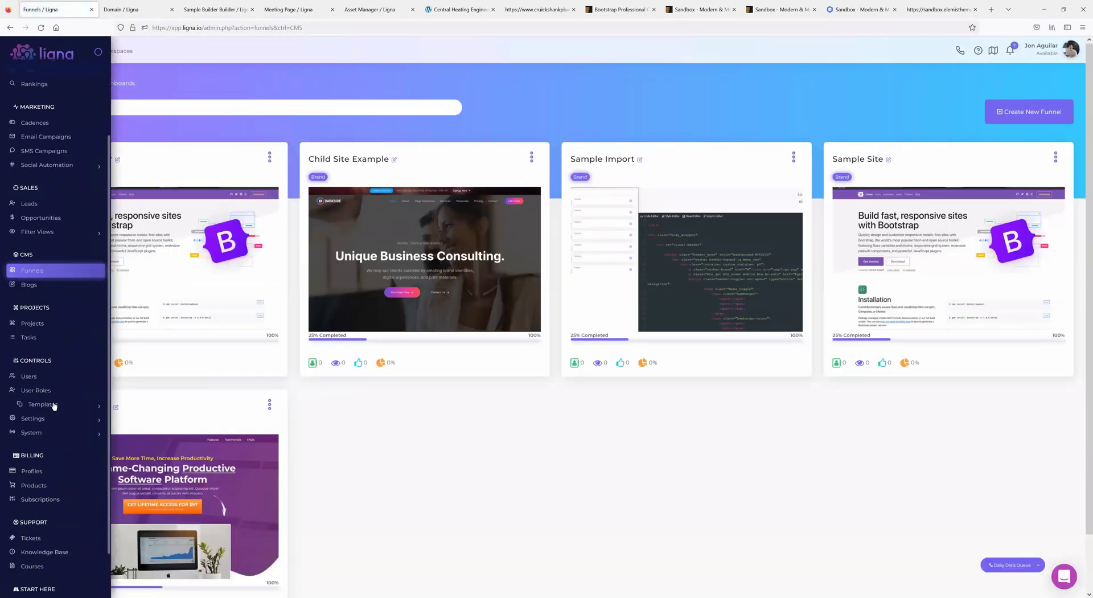
left_click(53, 406)
left_click(47, 424)
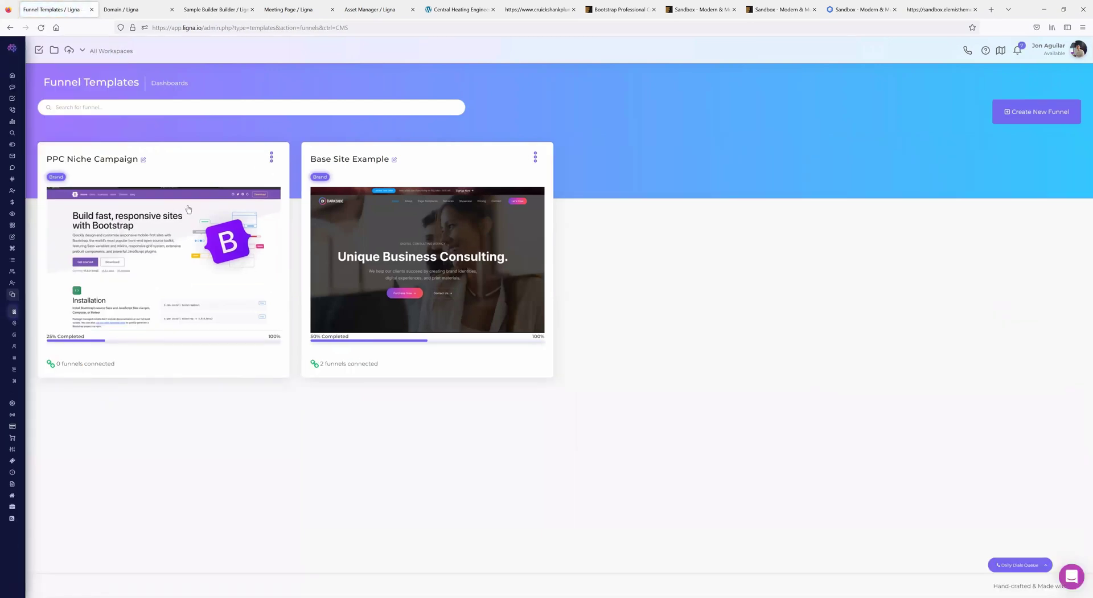
left_click(272, 157)
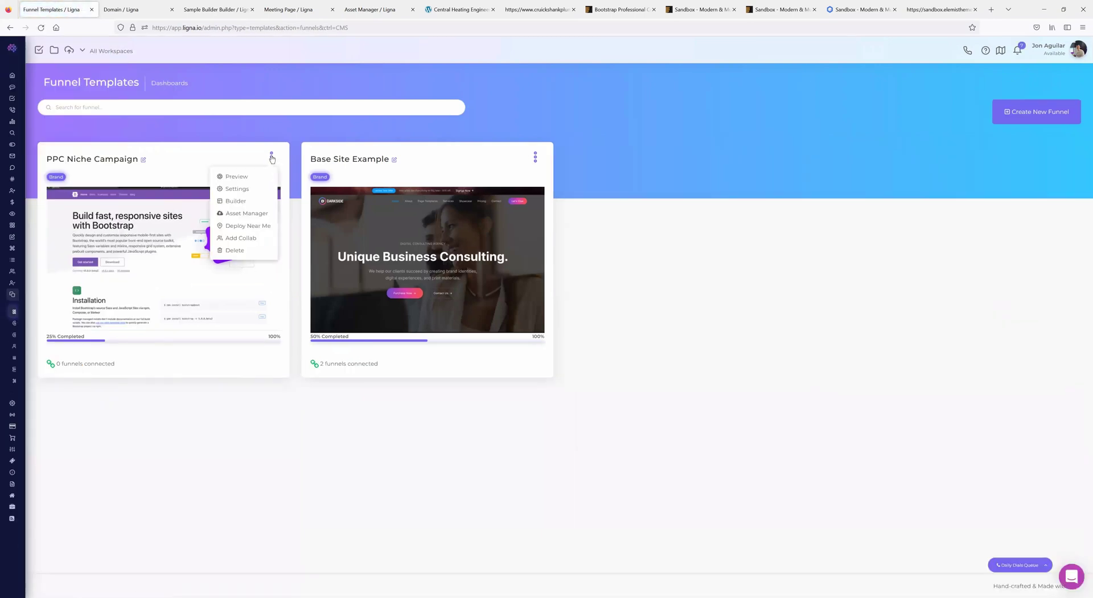
left_click(247, 226)
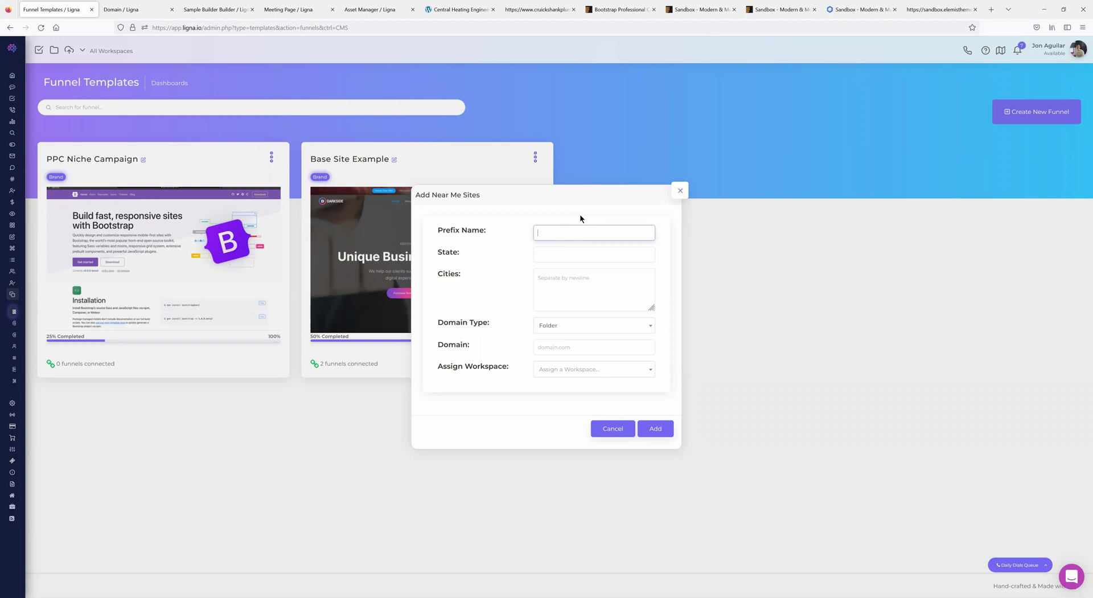
- Enter state TX and the cities Austin, Houston and Dallas in the near-me form
left_click(563, 252)
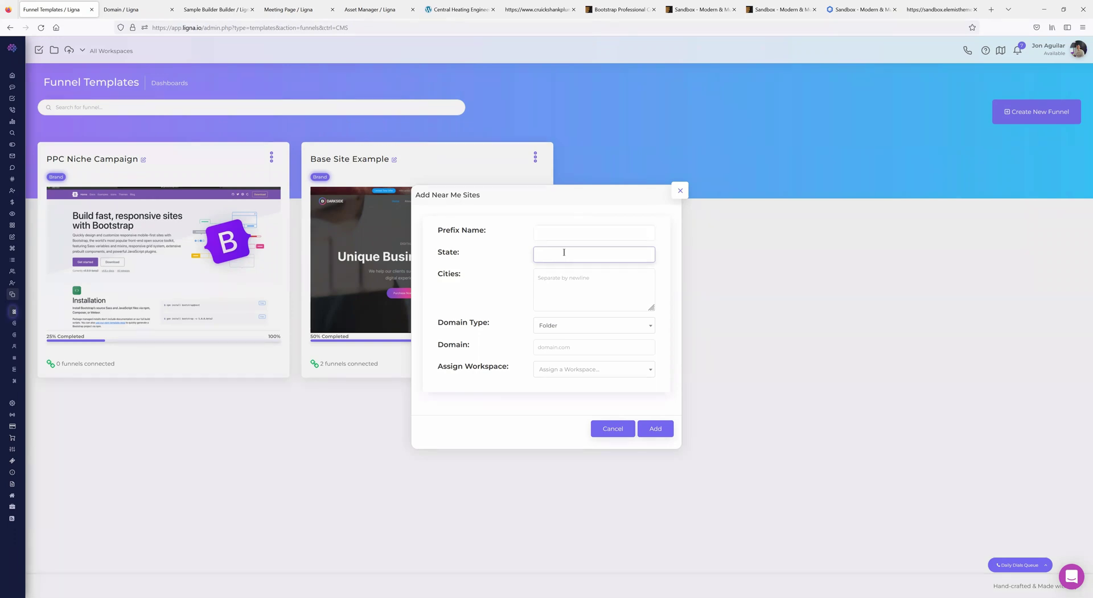
left_click(603, 283)
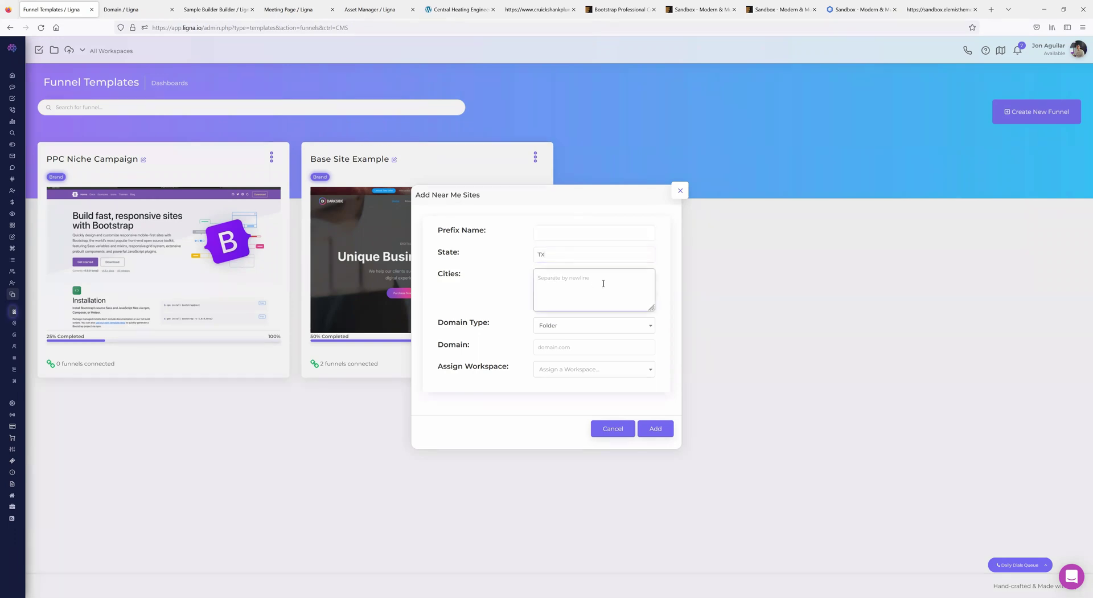
type("Austin H")
type("ouston ")
type("Dalla")
type("s")
left_click(569, 326)
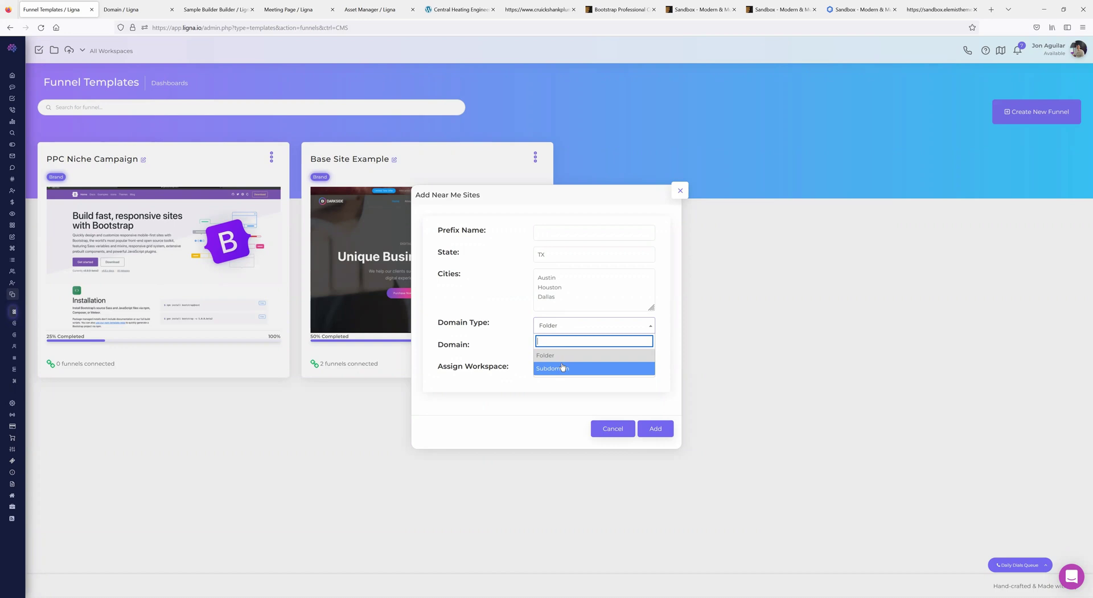
- Keep Folder selected as the near-me sites' domain type
left_click(555, 356)
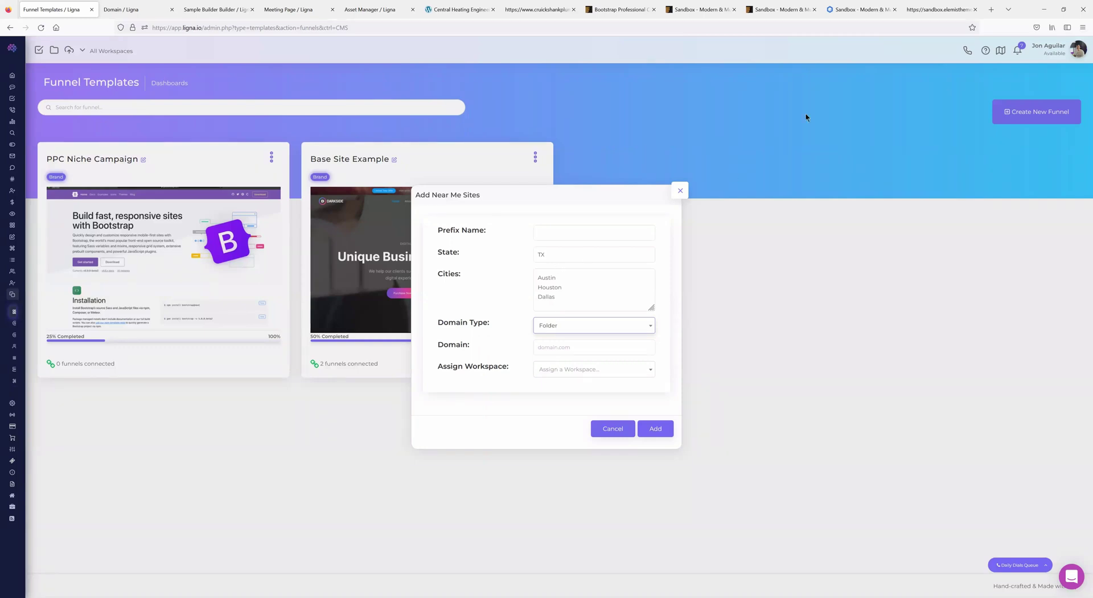
- Open wvmb.com in a new tab and look over the Wallick & Volk home page
left_click(991, 9)
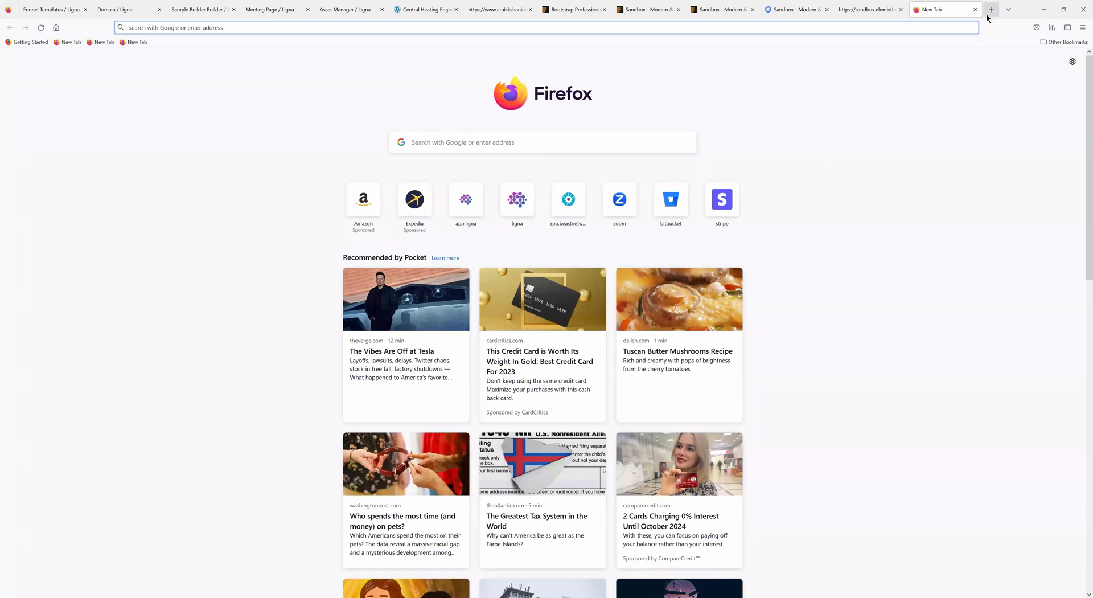
type("wvmb.com")
key("Return")
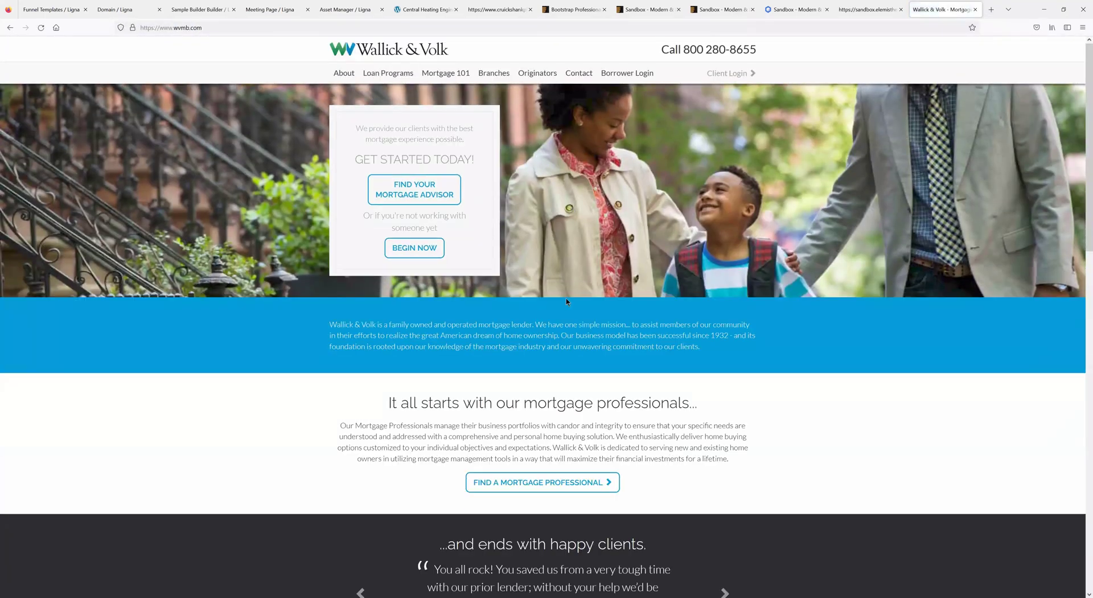
scroll(566, 301, "down", 5)
scroll(569, 302, "up", 5)
scroll(497, 258, "down", 2)
scroll(497, 259, "up", 2)
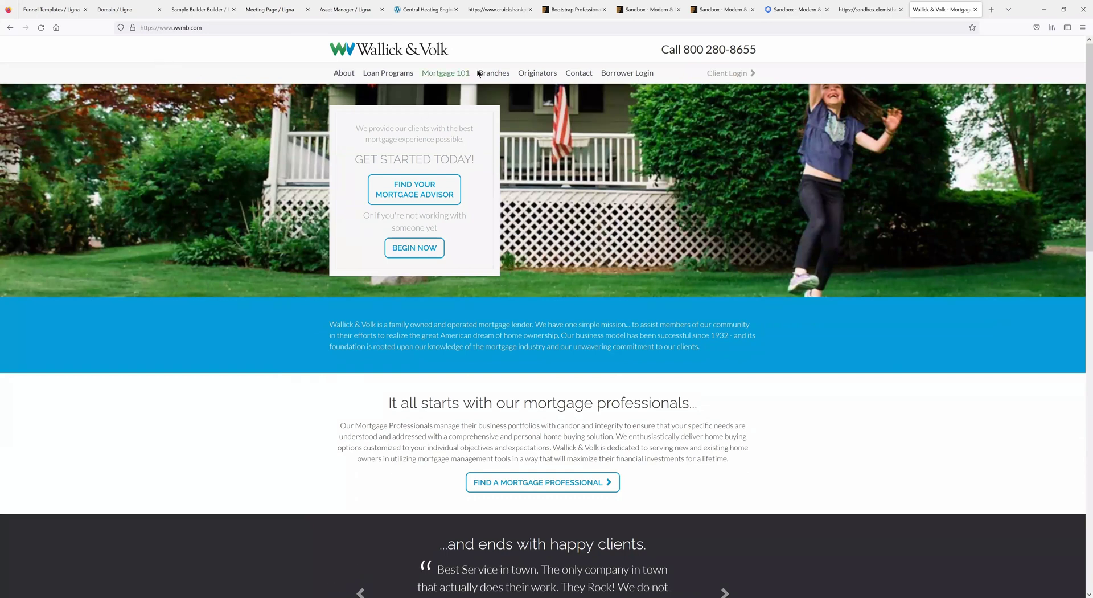
- Go from Branches to the Chandler branch website and open the branch manager's page
left_click(494, 74)
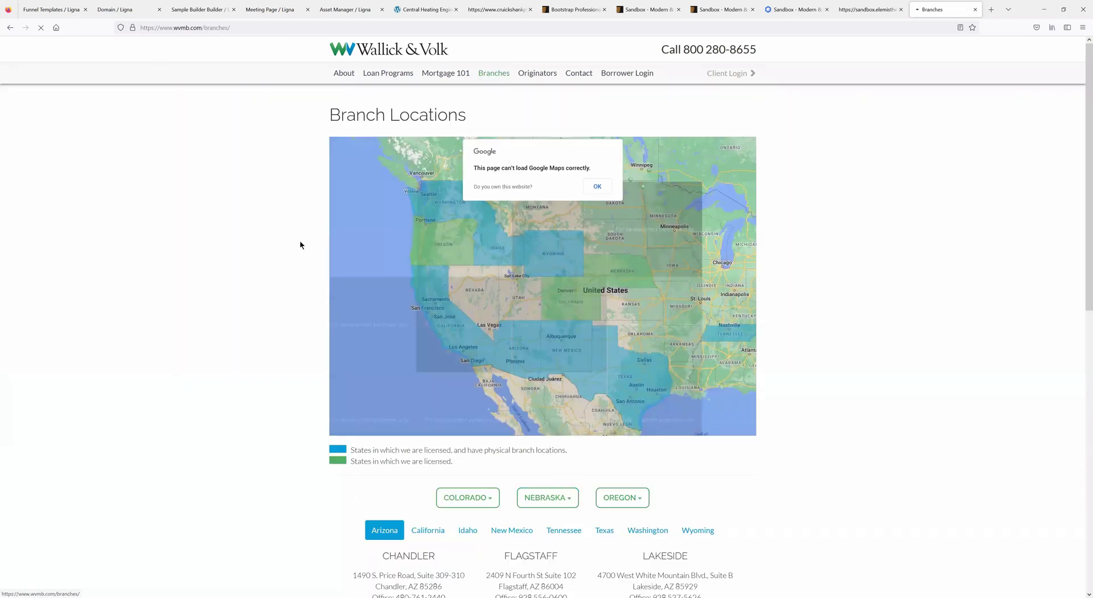
scroll(403, 405, "down", 3)
left_click(409, 443)
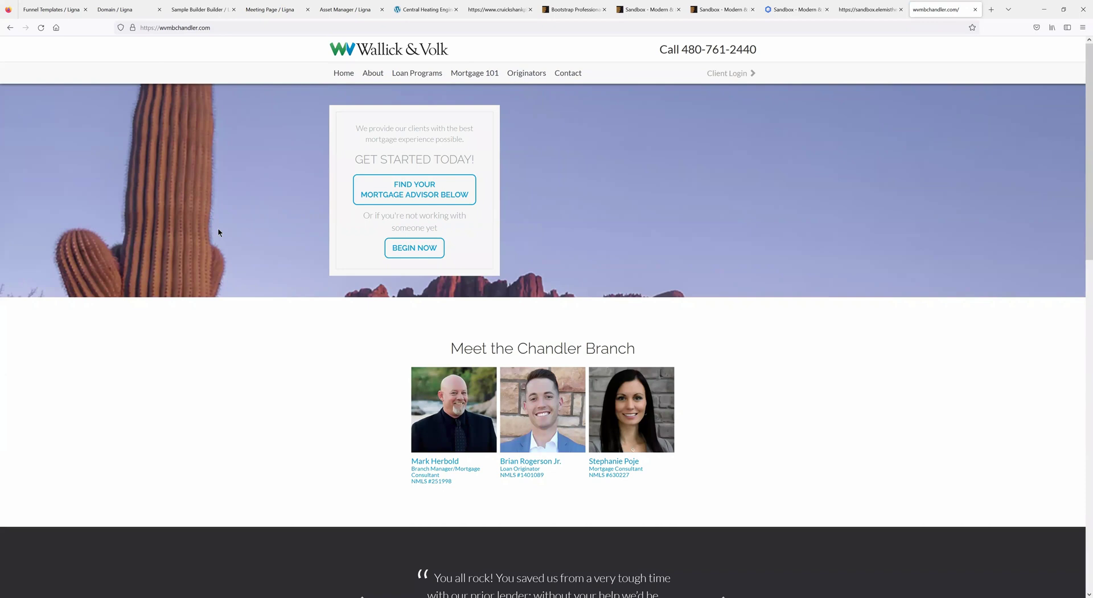
scroll(348, 301, "down", 2)
scroll(595, 362, "up", 2)
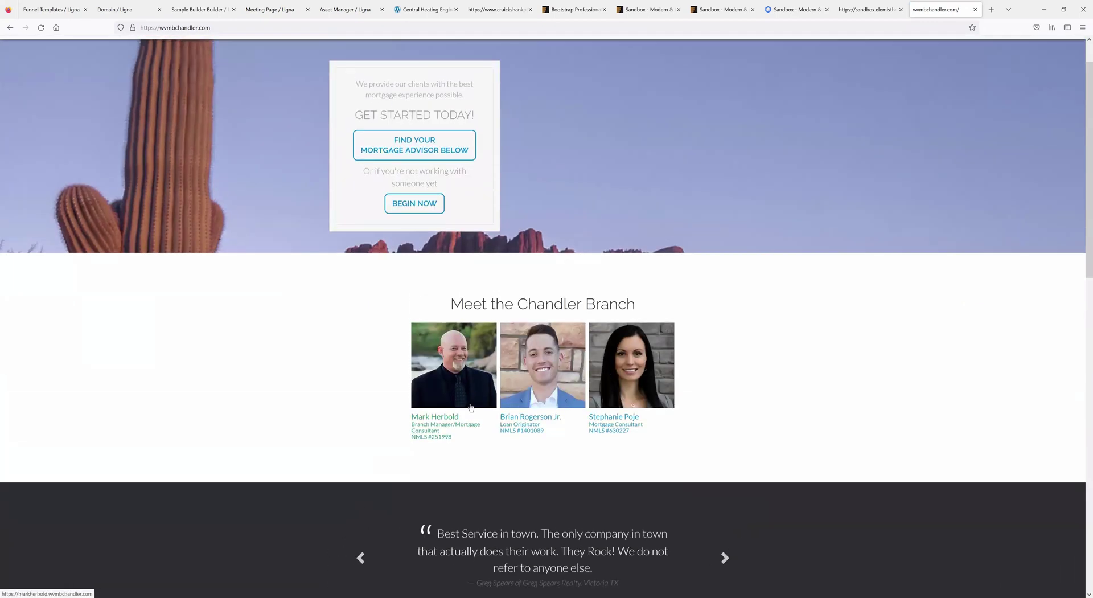
left_click(443, 420)
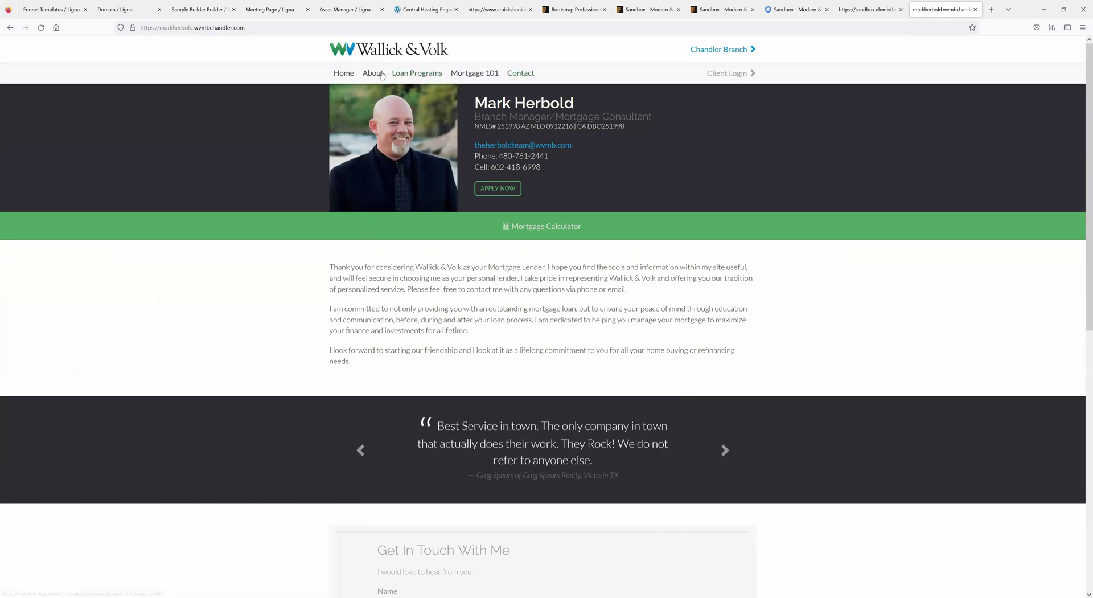
- View the About > Who We Are page, then return to the manager's page
mouse_move(374, 74)
left_click(390, 94)
left_click(16, 27)
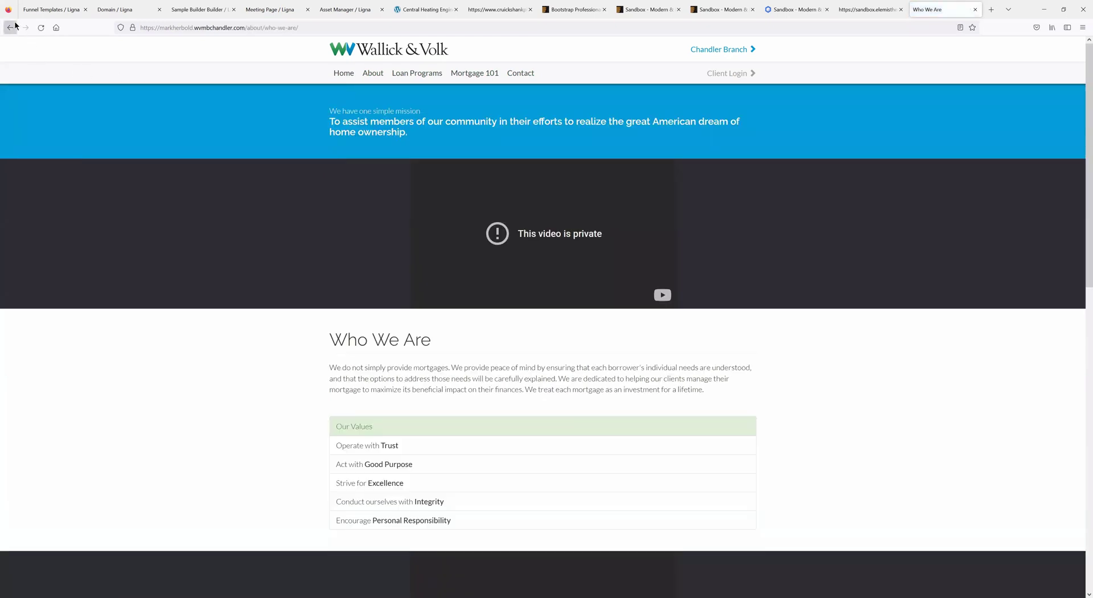
scroll(662, 363, "down", 8)
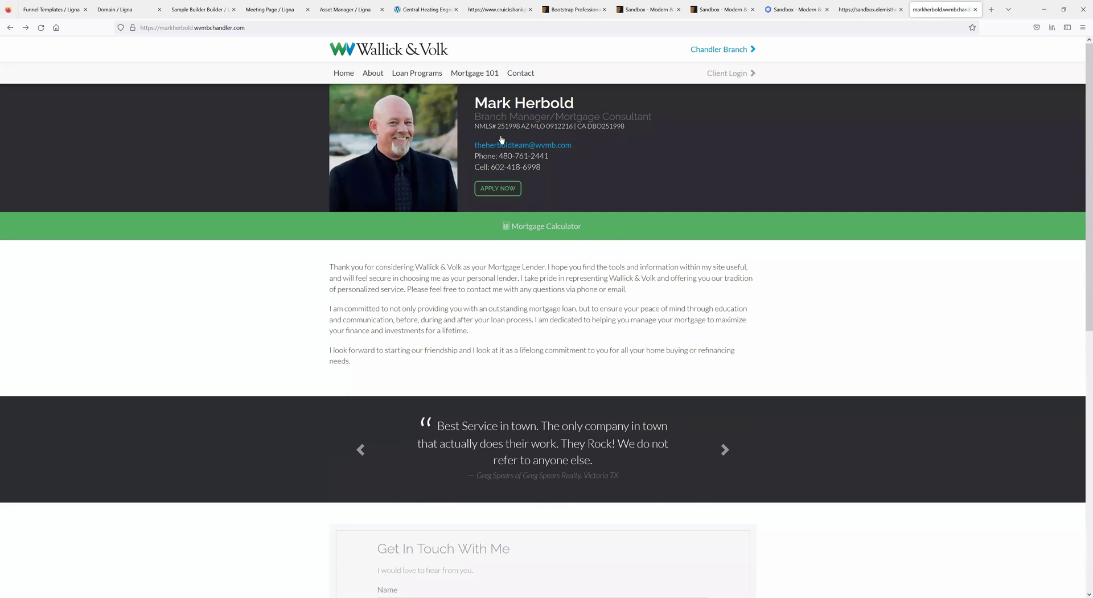
- Highlight the manager's job title and licensing details, then switch to the Ligna Funnel Templates tab
left_click_drag(485, 117, 659, 129)
left_click(638, 138)
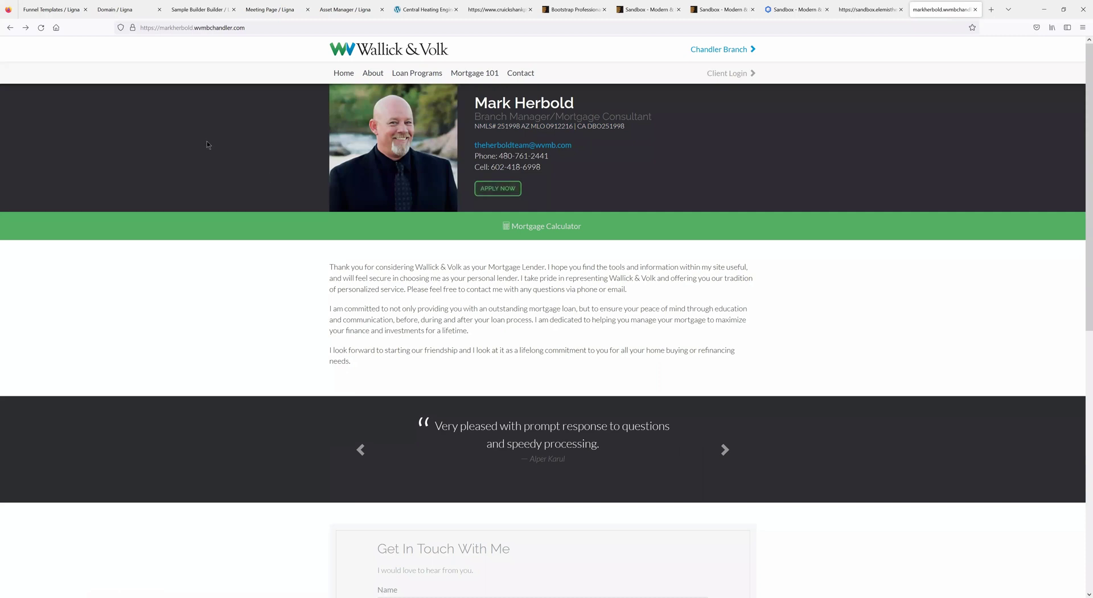
left_click(46, 16)
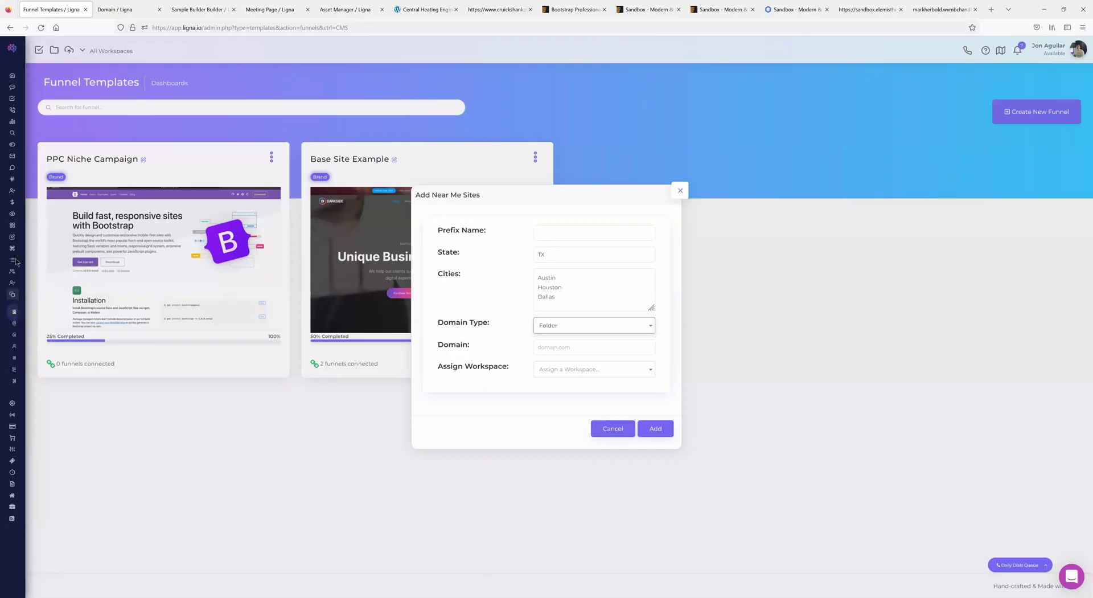
- Close the Add Near Me Sites form and switch to the secure-messages.live Domain tab
left_click(683, 194)
left_click(115, 10)
mouse_move(40, 307)
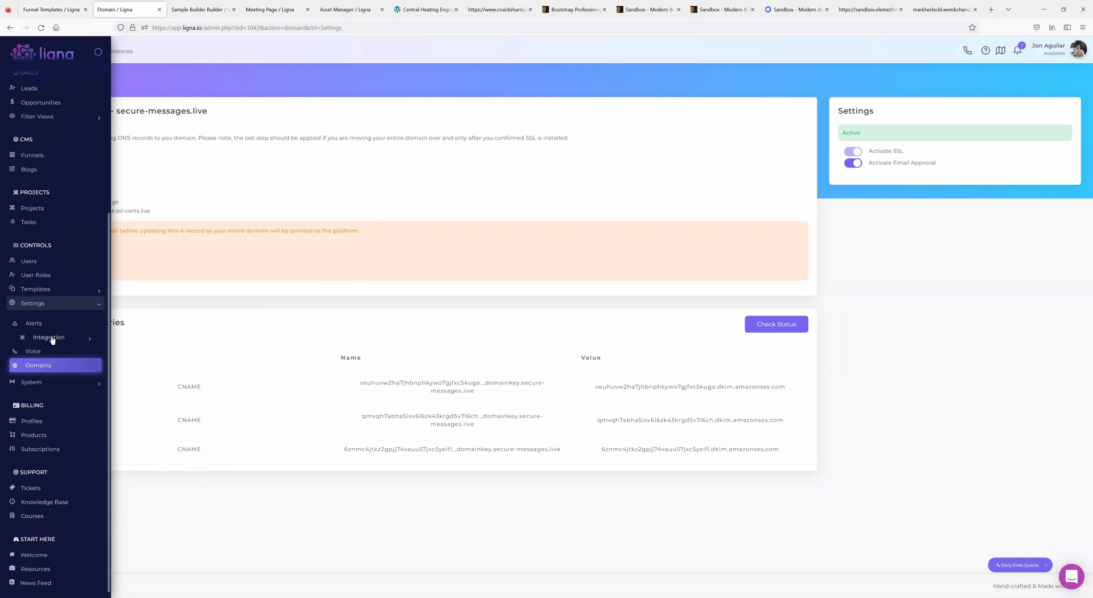
- In Templates > Workflows, edit New User Workflow and set Funnel To Clone to PPC Niche Campaign
left_click(35, 289)
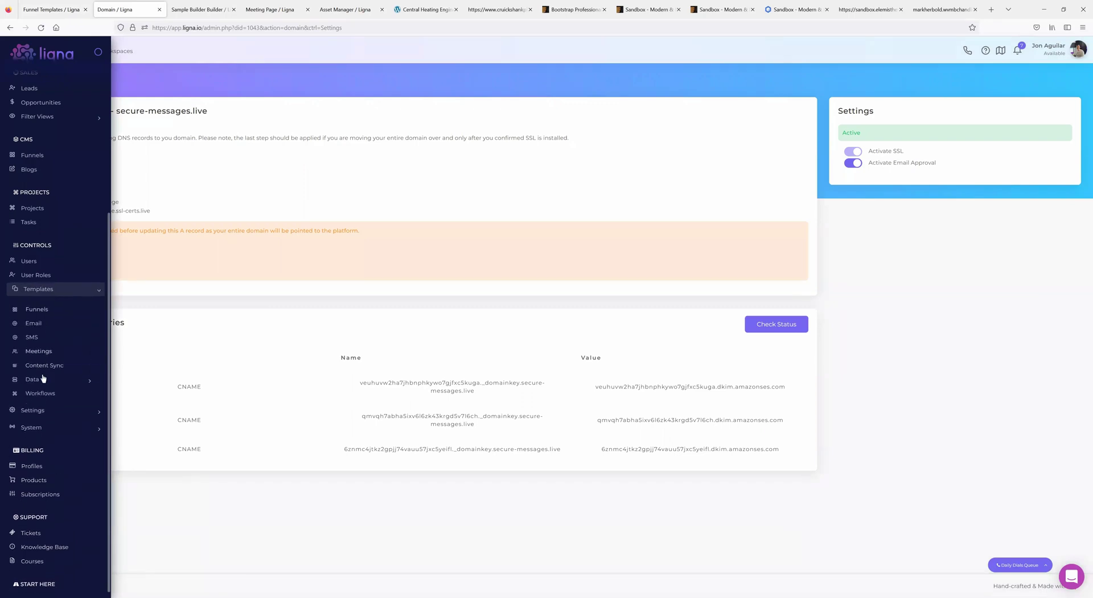
left_click(39, 393)
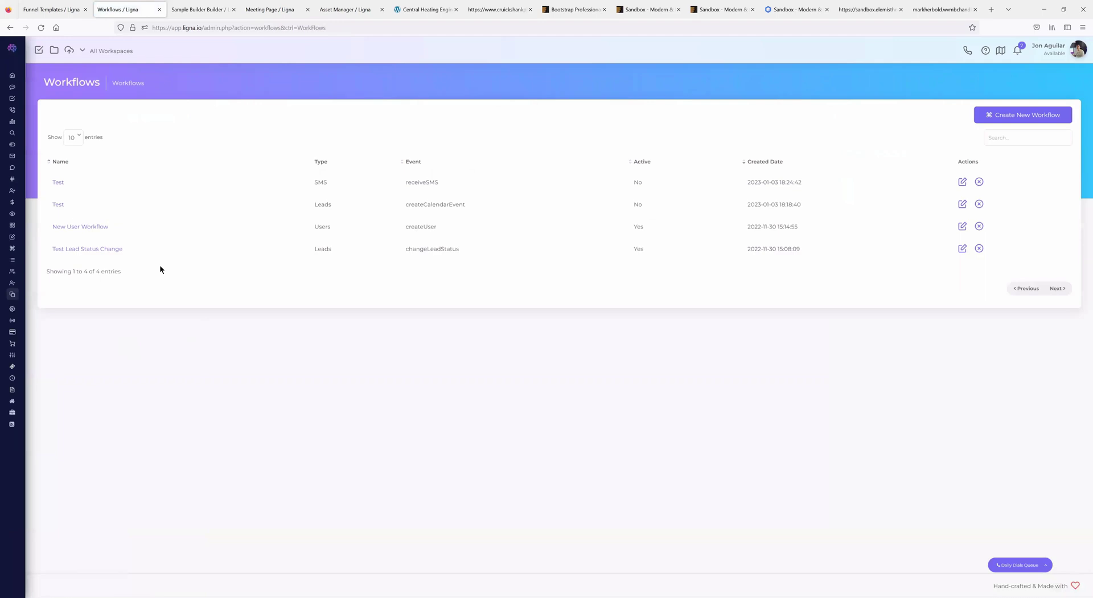
left_click(83, 227)
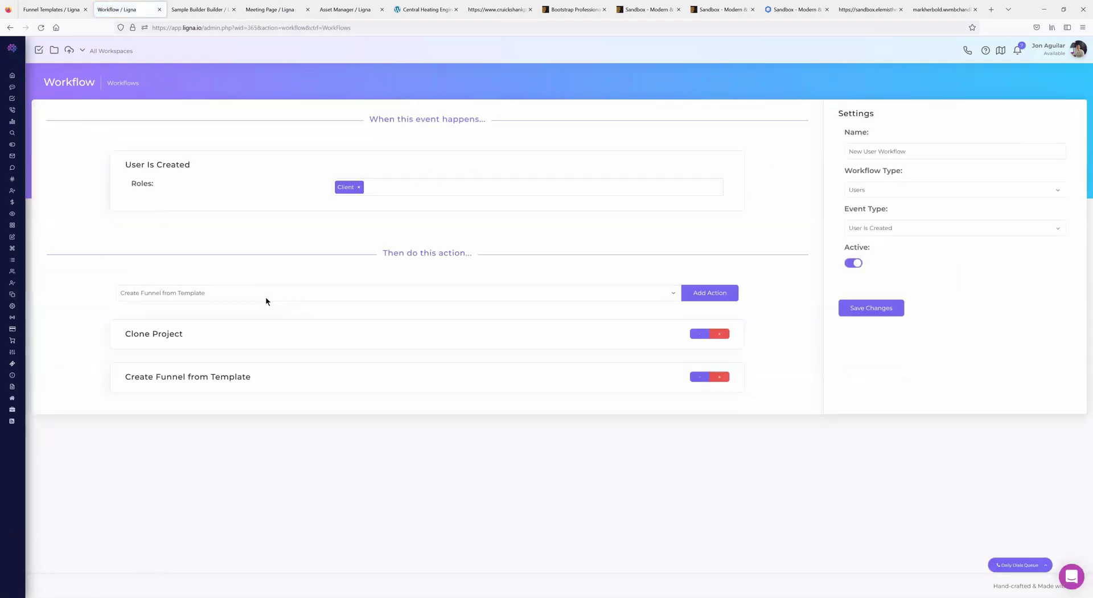
left_click(699, 377)
left_click(368, 400)
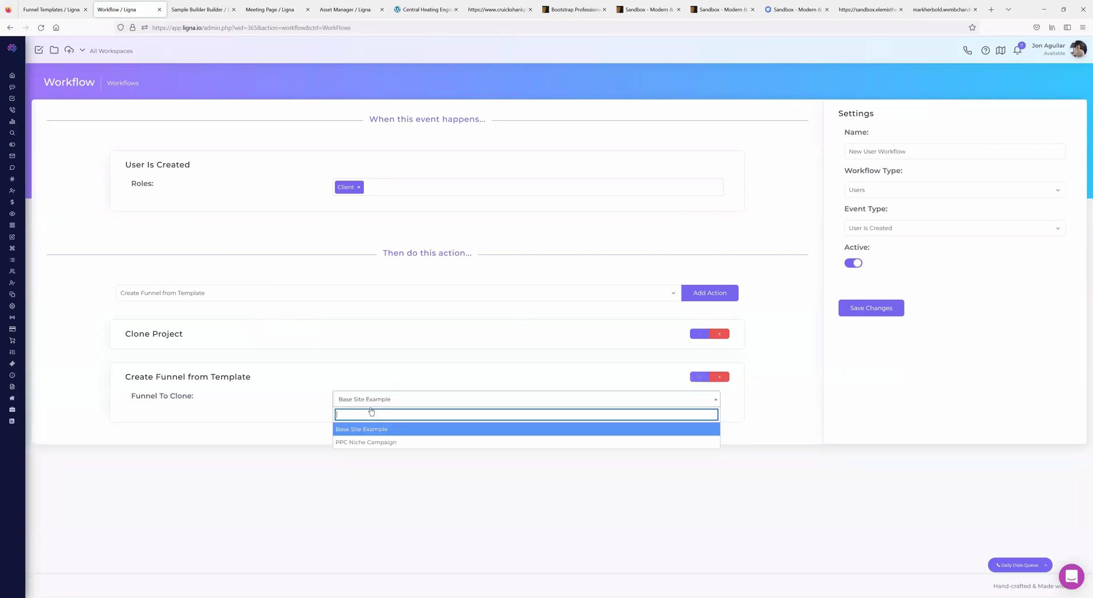
left_click(370, 443)
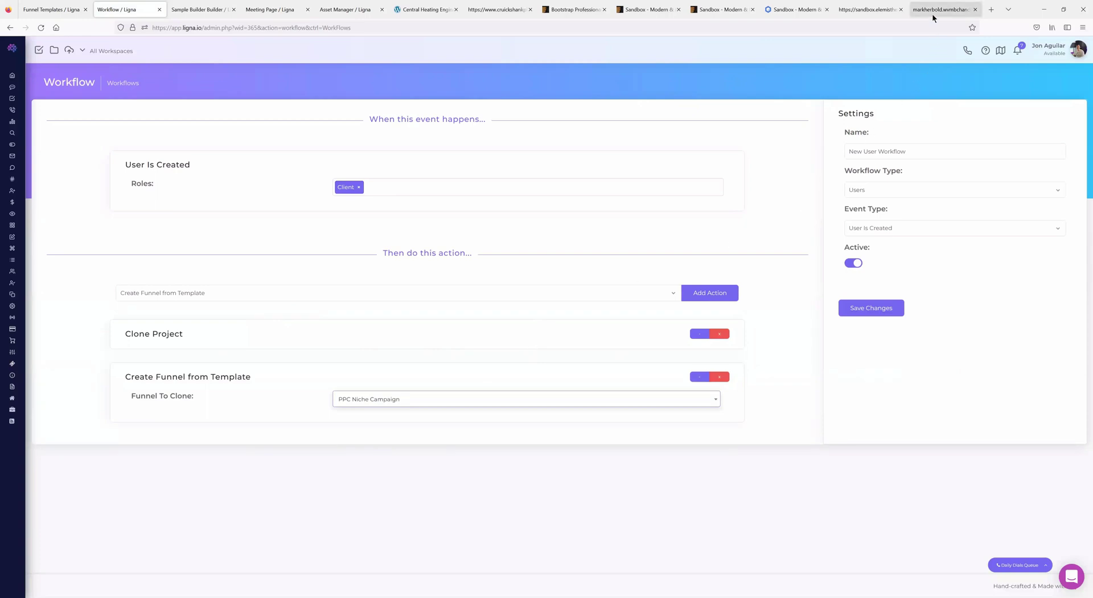
- Expand the admin settings pages in the sidebar
mouse_move(33, 348)
scroll(44, 449, "down", 1)
left_click(42, 464)
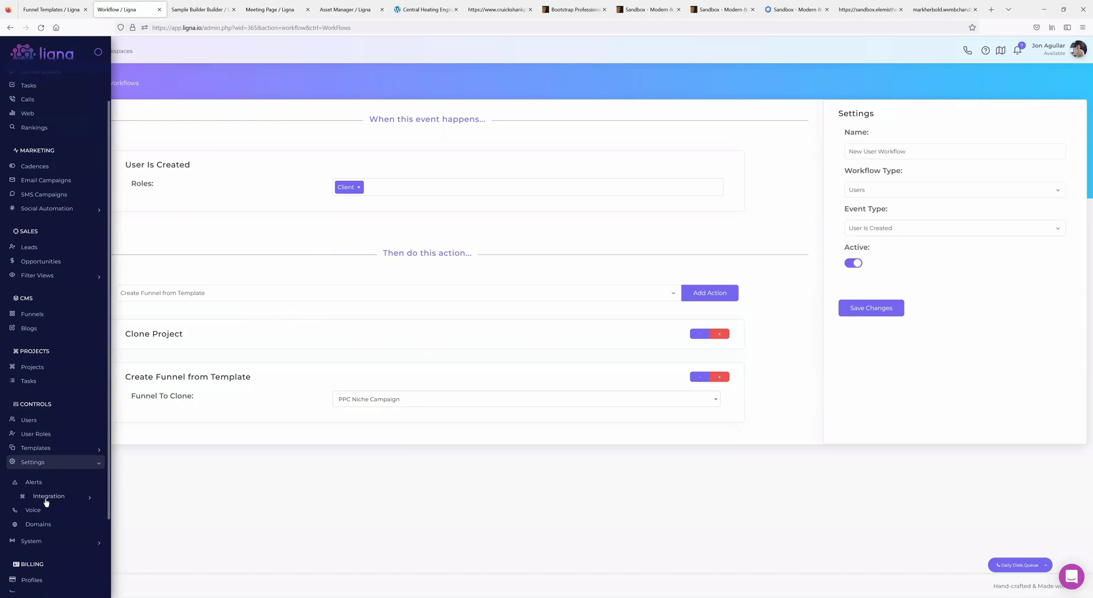
- Start a new data field from Data Fields and set its type to User Info
left_click(48, 573)
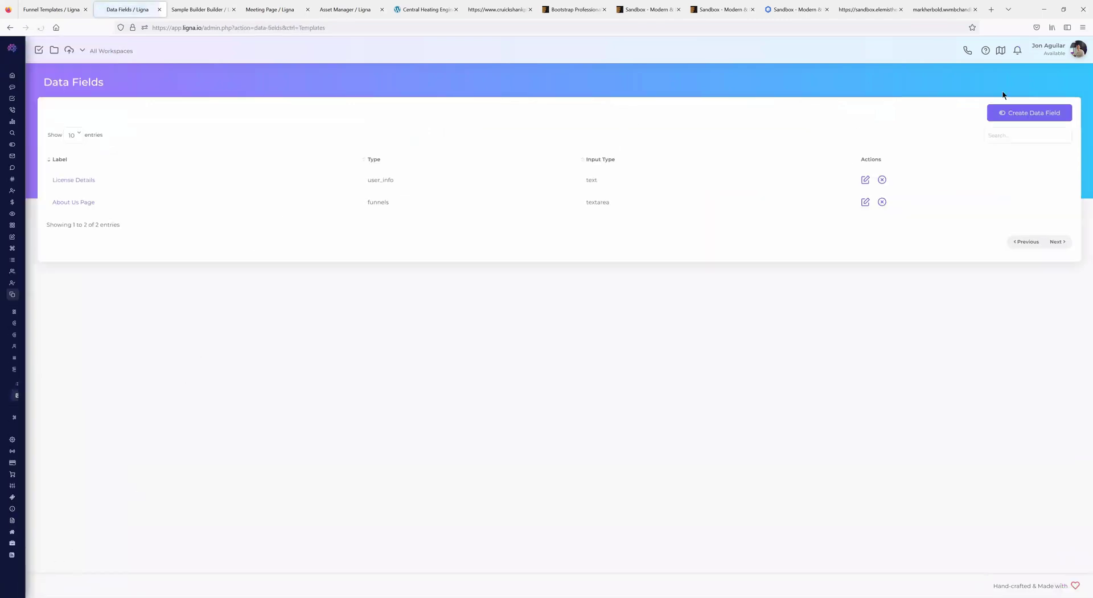
left_click(1020, 112)
left_click(556, 292)
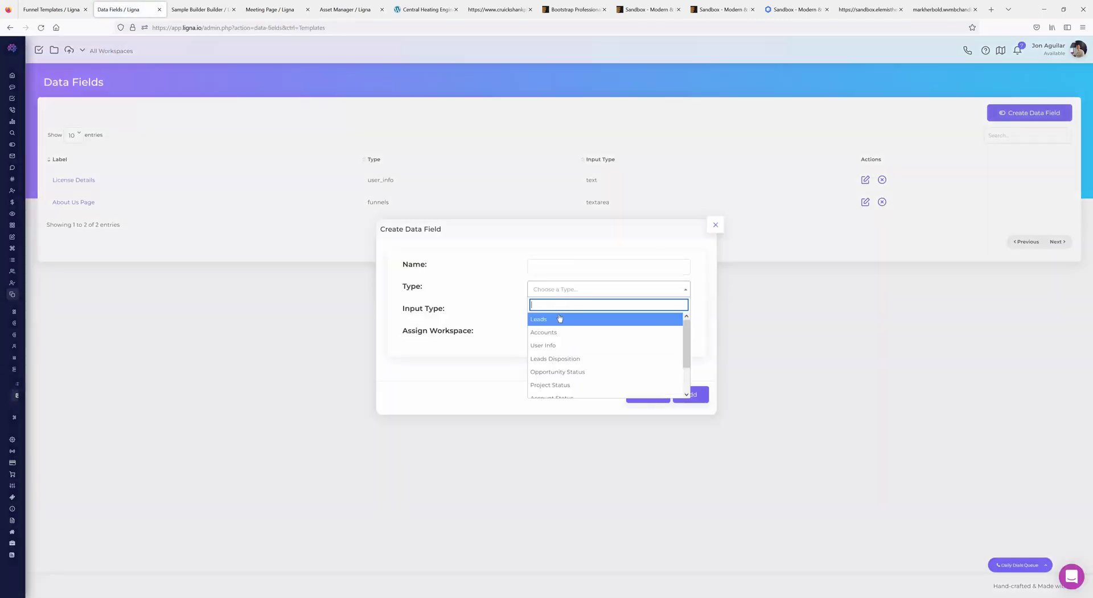
left_click(552, 349)
left_click(563, 312)
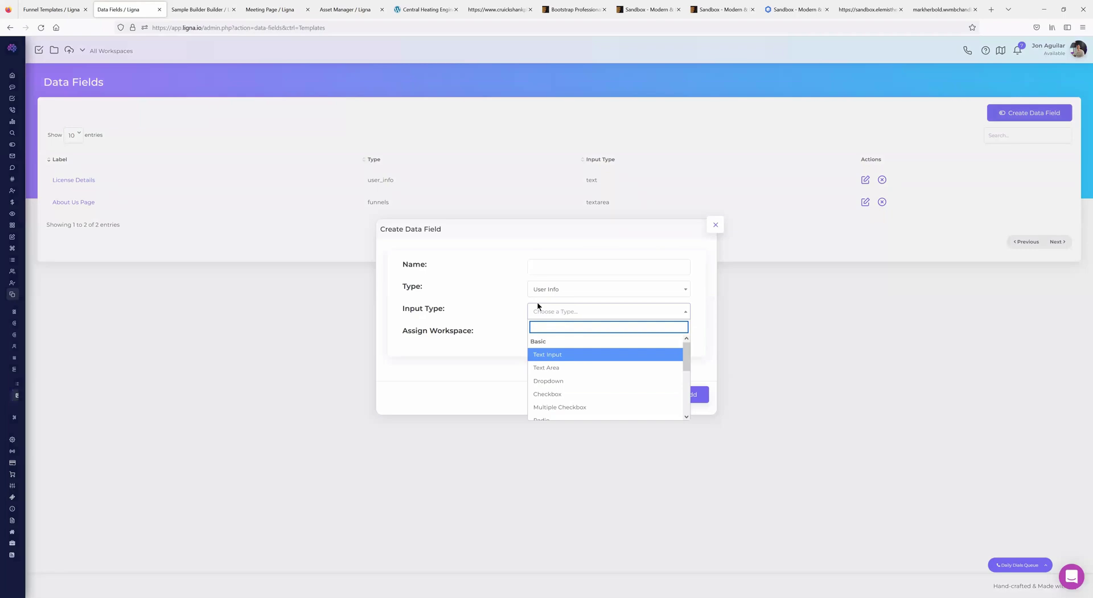
- Check the Wallick & Volk website and Funnel Templates page, then return to the data field form
left_click(938, 10)
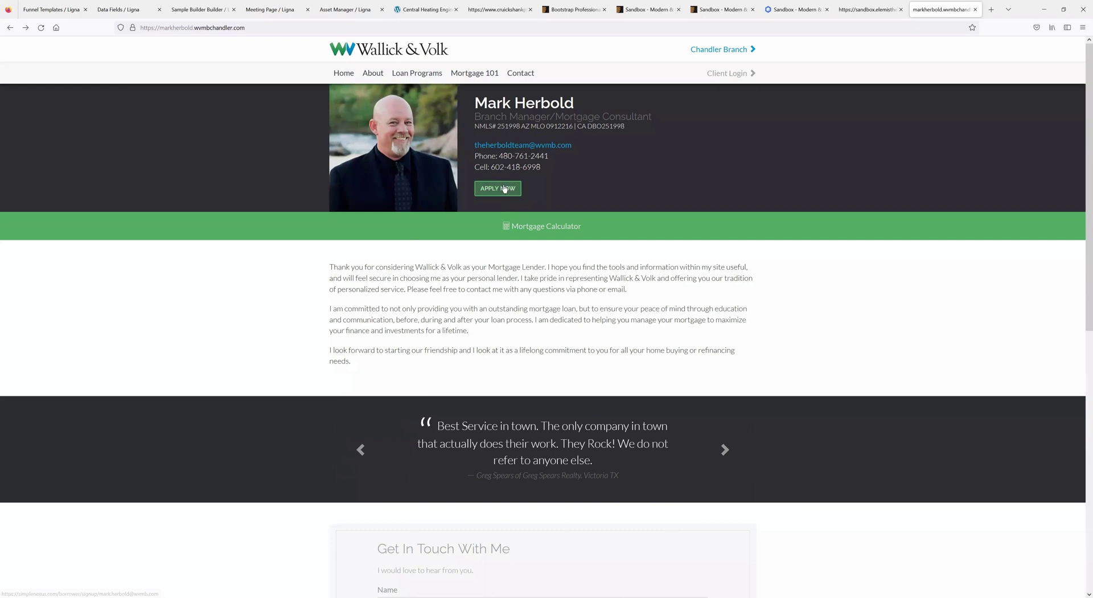
scroll(495, 341, "down", 5)
scroll(484, 361, "up", 5)
left_click(110, 12)
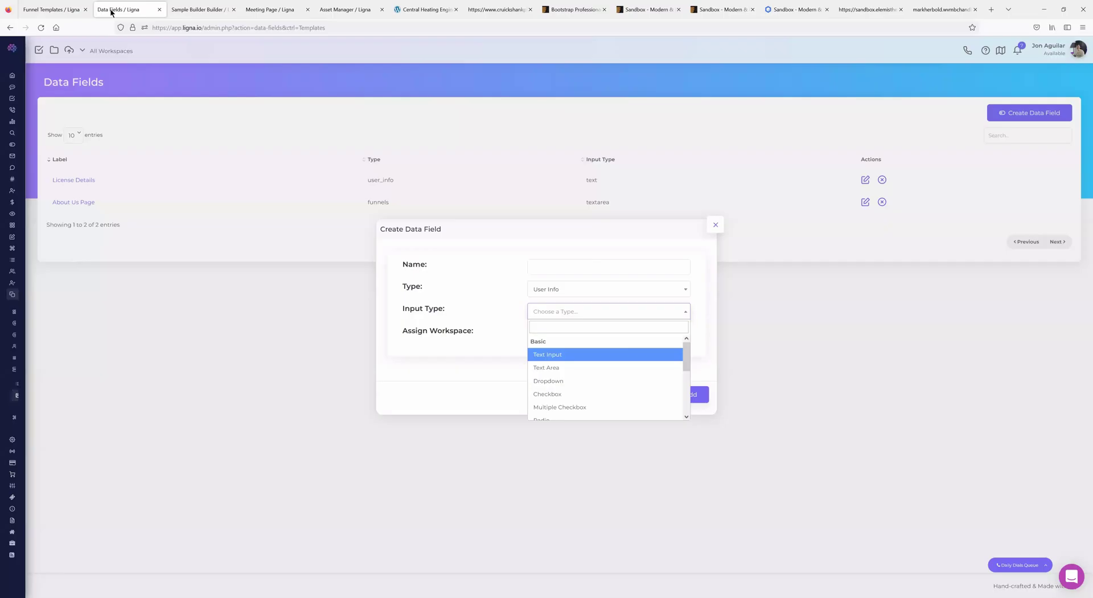
left_click(57, 10)
left_click(118, 10)
- Open Add Near Me Sites for the PPC Niche Campaign template, keeping Folder as domain type
left_click(50, 12)
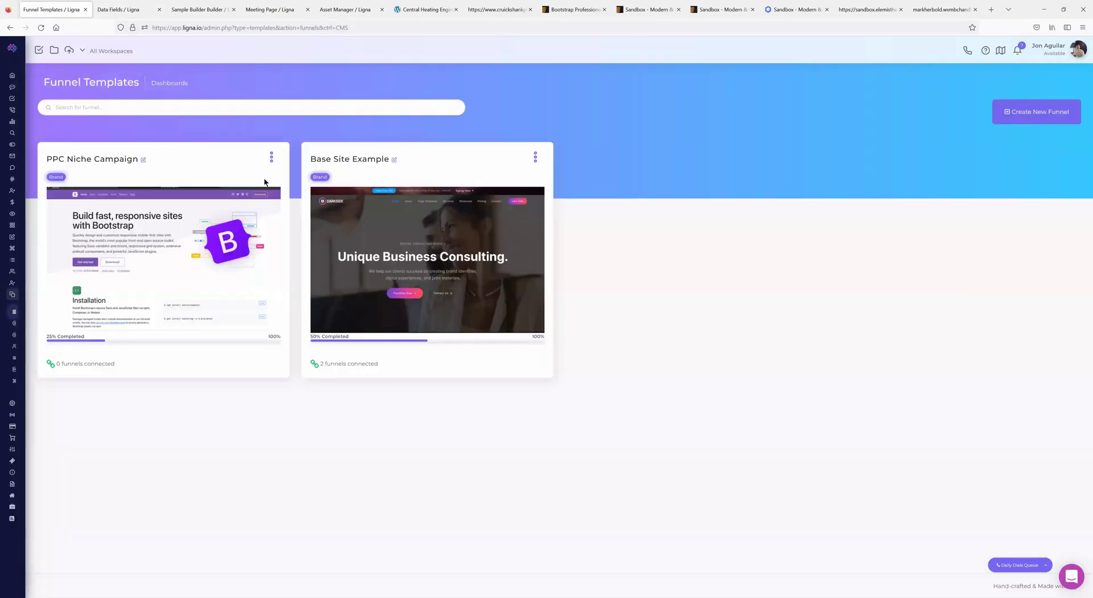
left_click(272, 158)
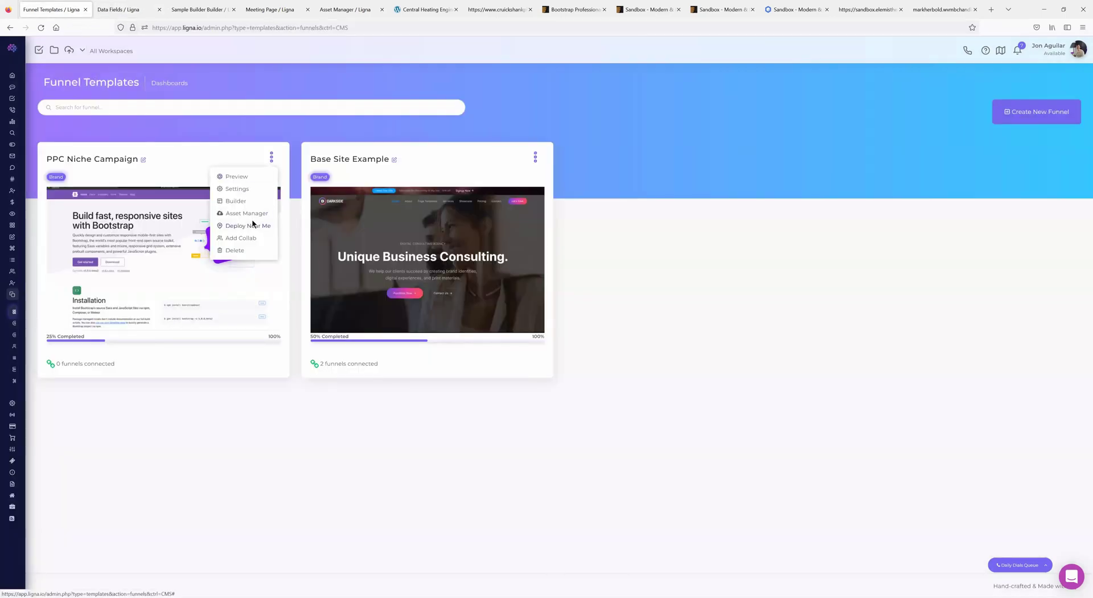
left_click(253, 224)
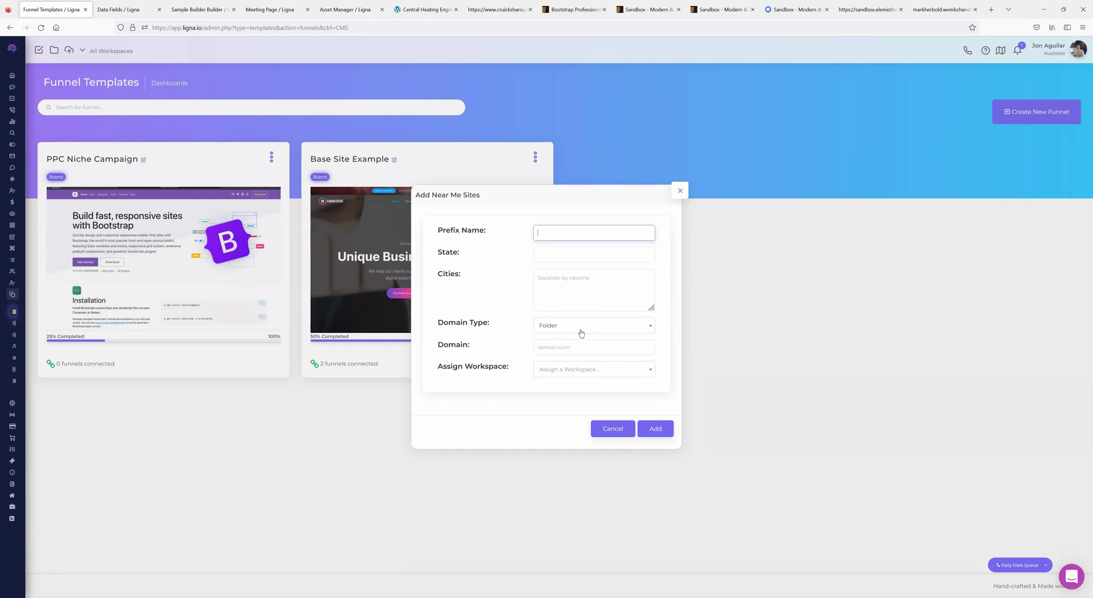
left_click(556, 331)
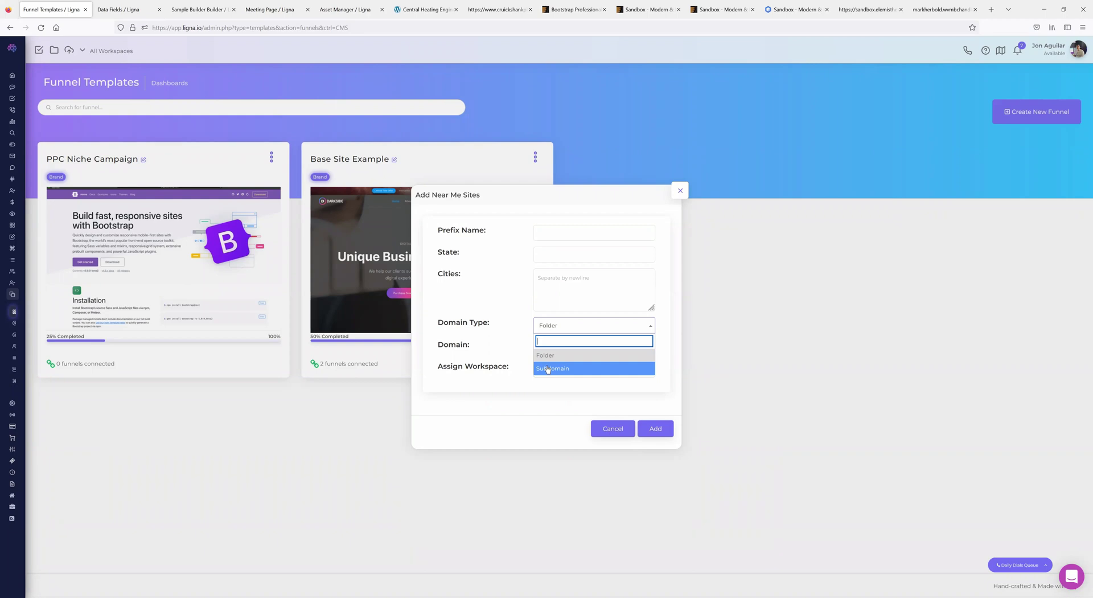
left_click(539, 355)
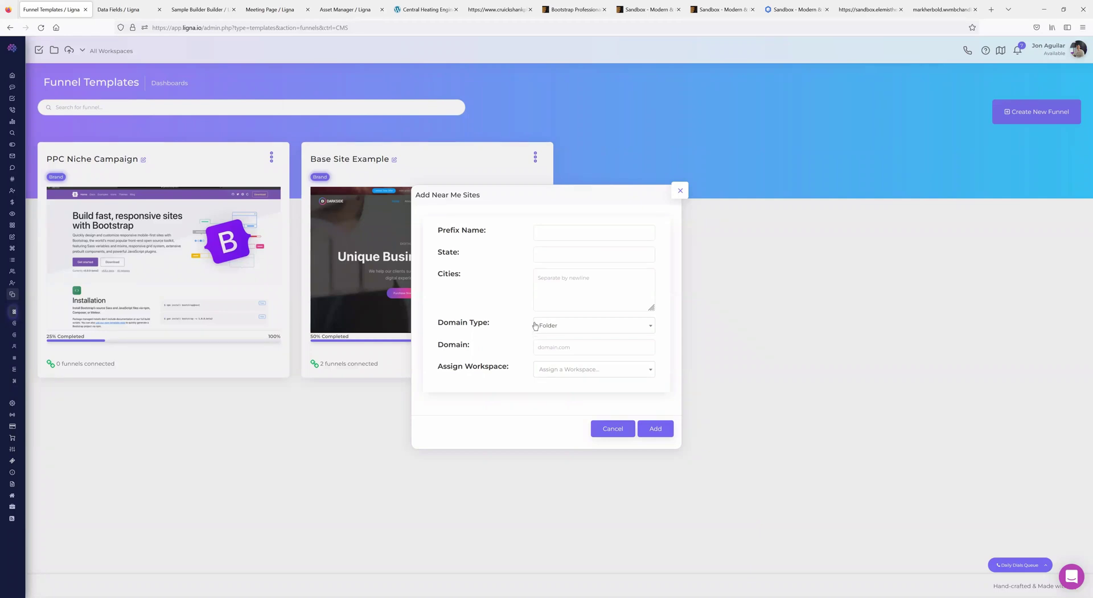
left_click(559, 325)
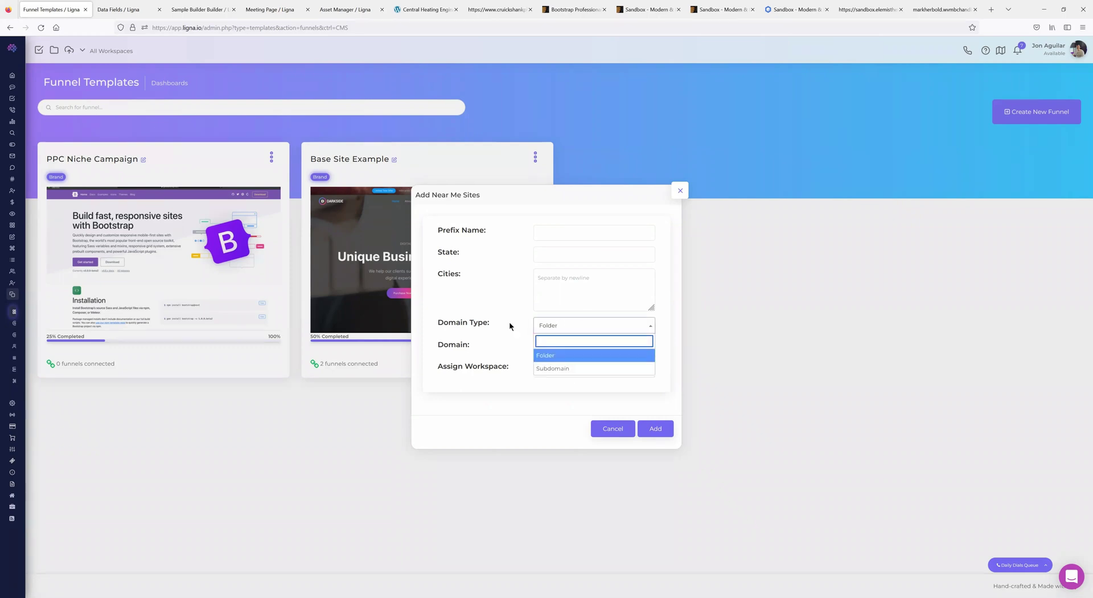
left_click(514, 313)
- Close the Near Me sites form and bring up the PPC Niche Campaign actions menu
left_click(552, 347)
left_click(504, 326)
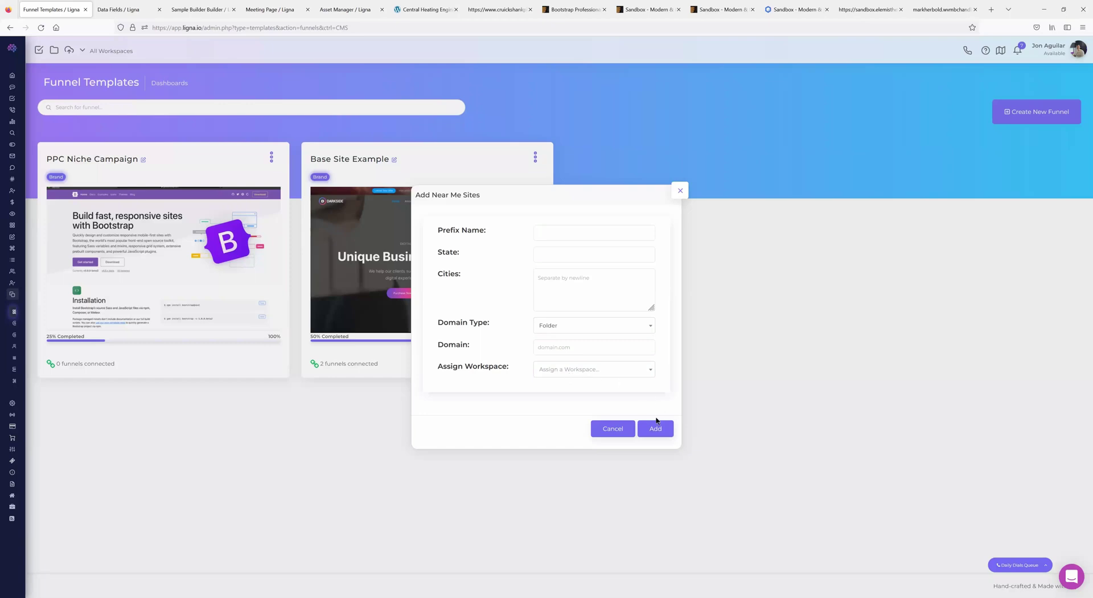
left_click(680, 192)
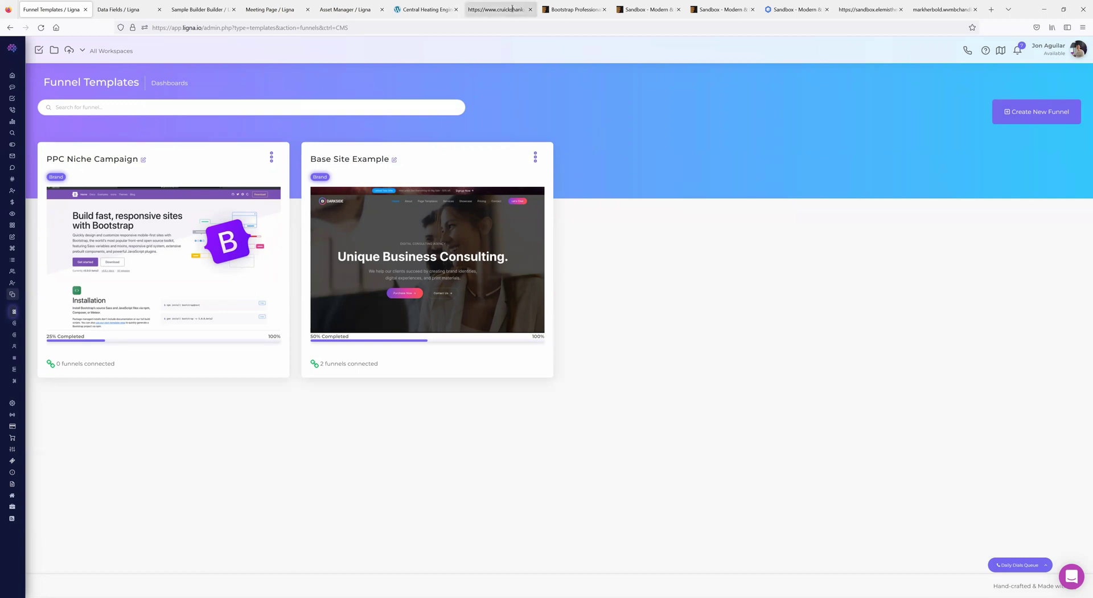
left_click(272, 157)
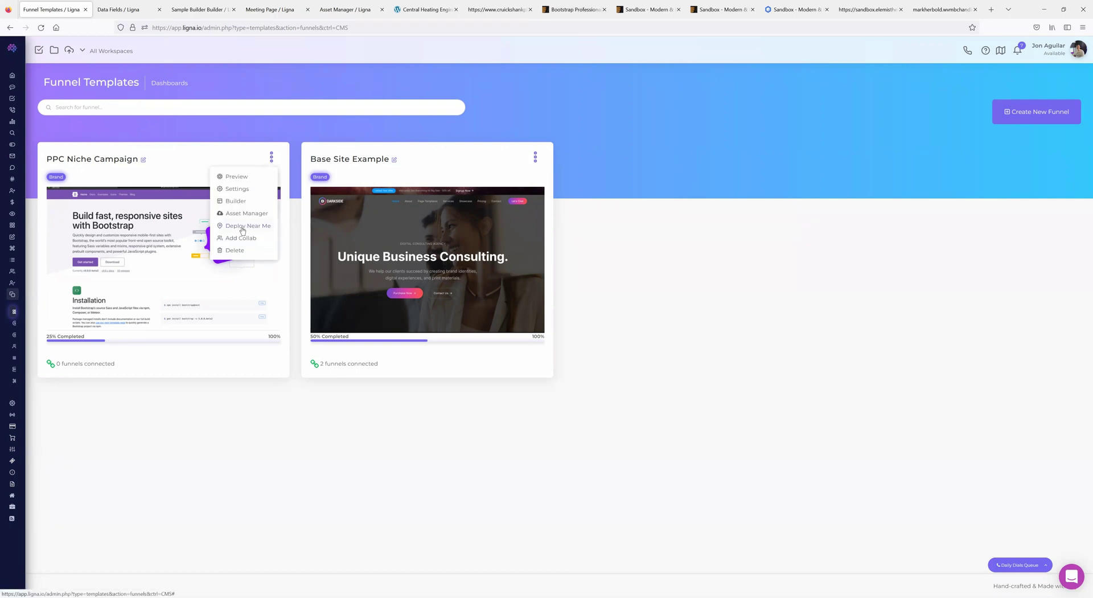
left_click(243, 225)
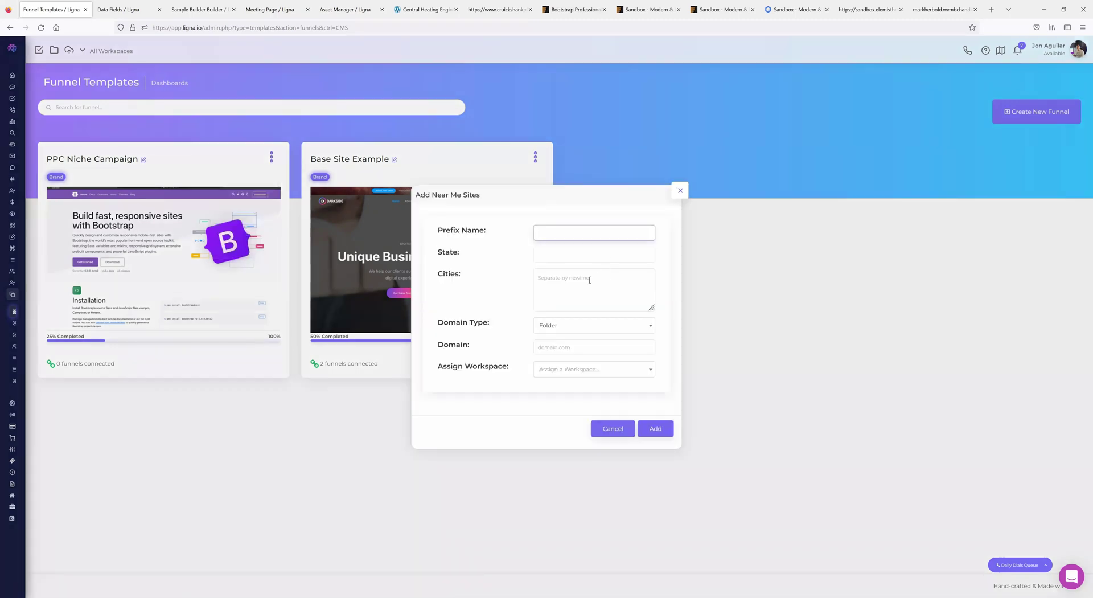
left_click(563, 255)
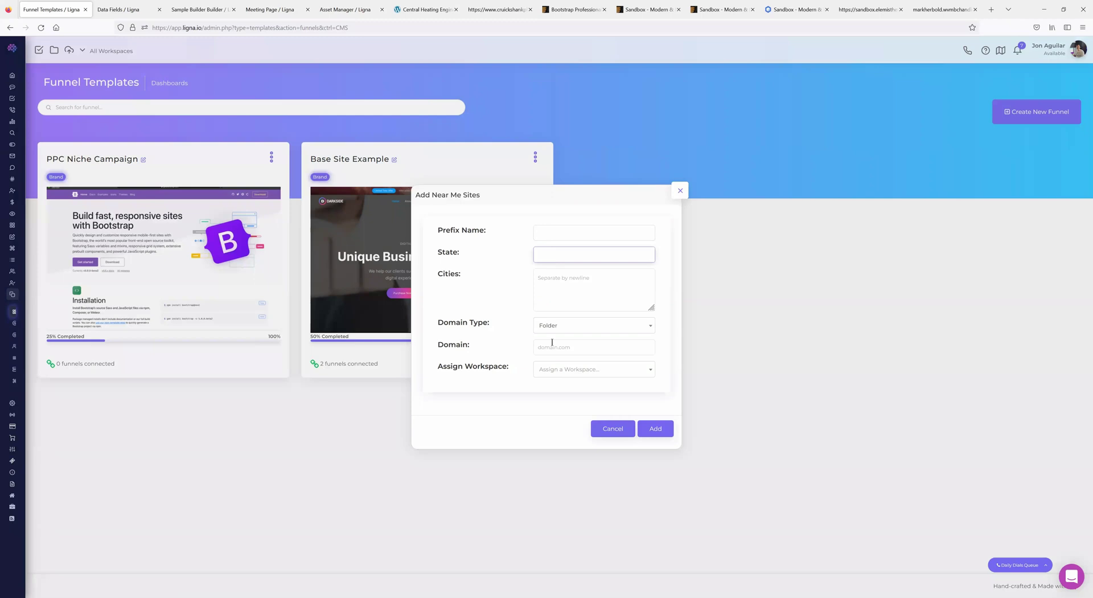
left_click(564, 277)
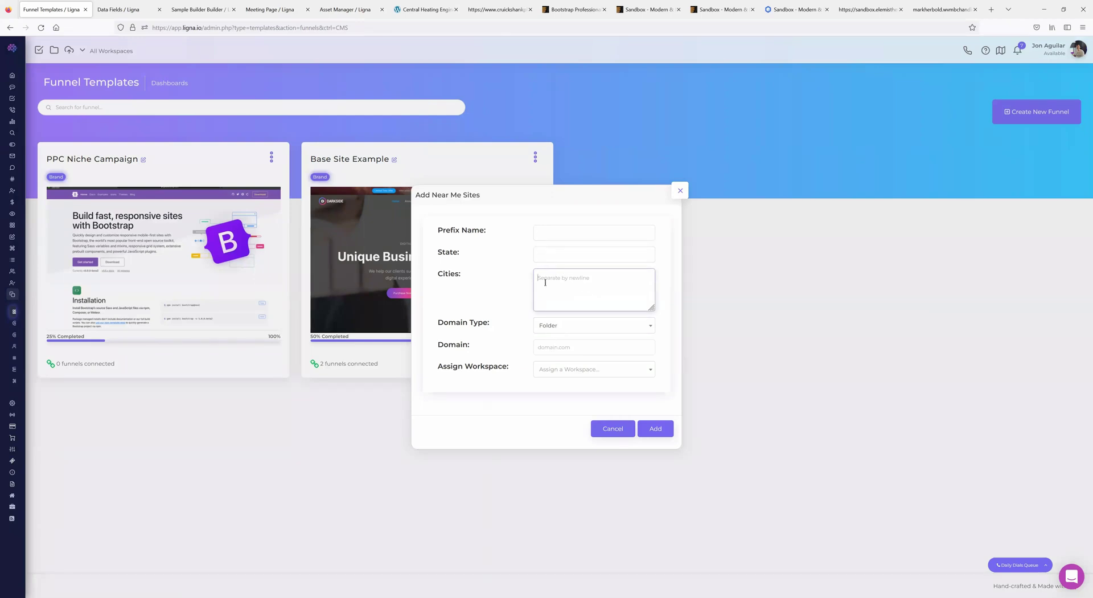
left_click(542, 252)
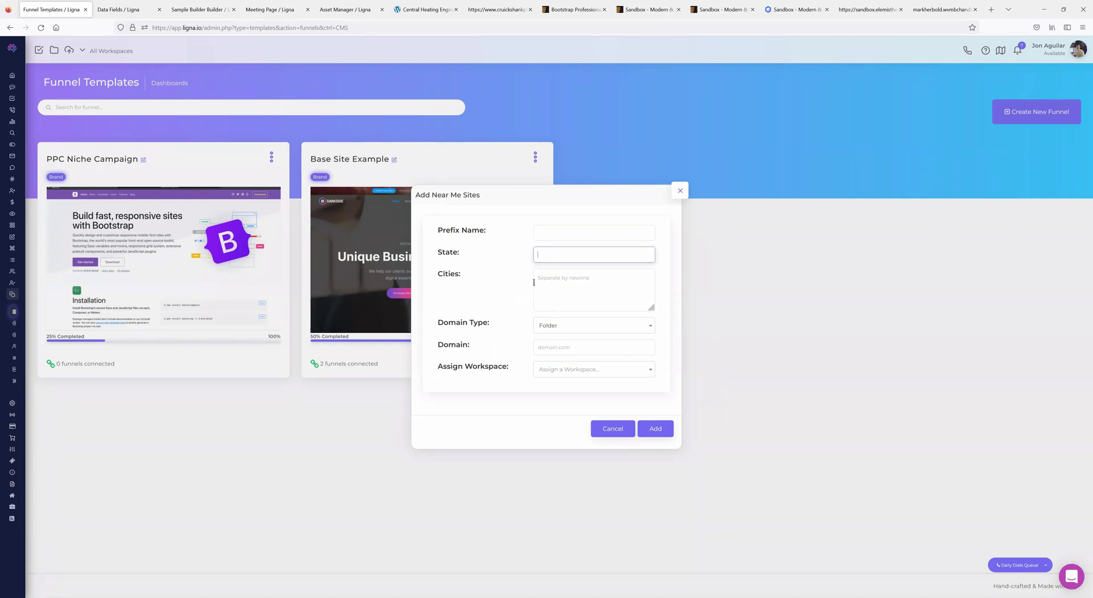
left_click(566, 285)
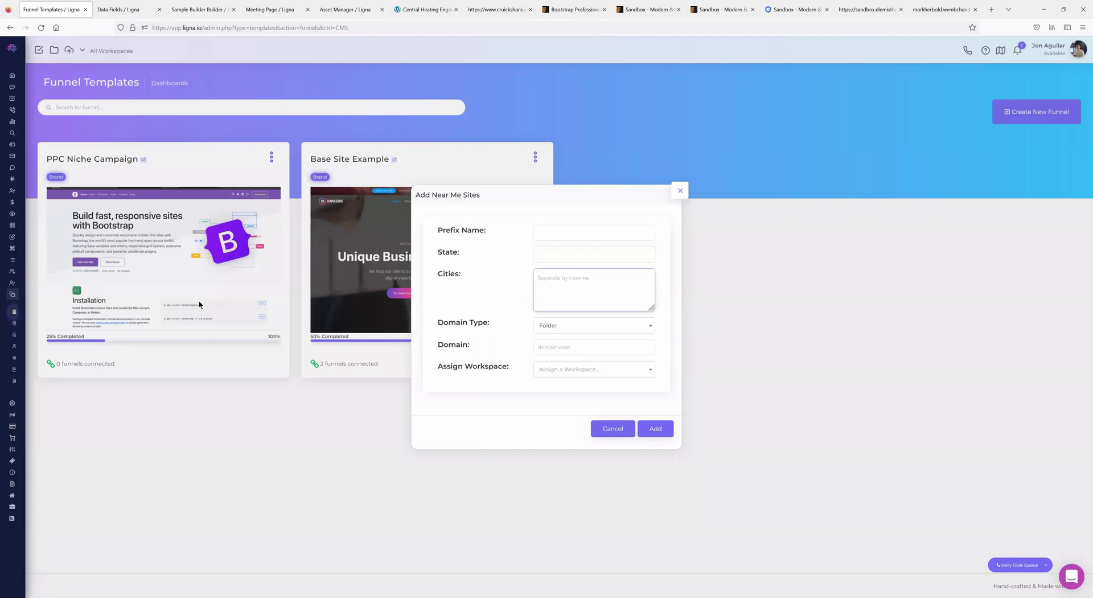
left_click(677, 192)
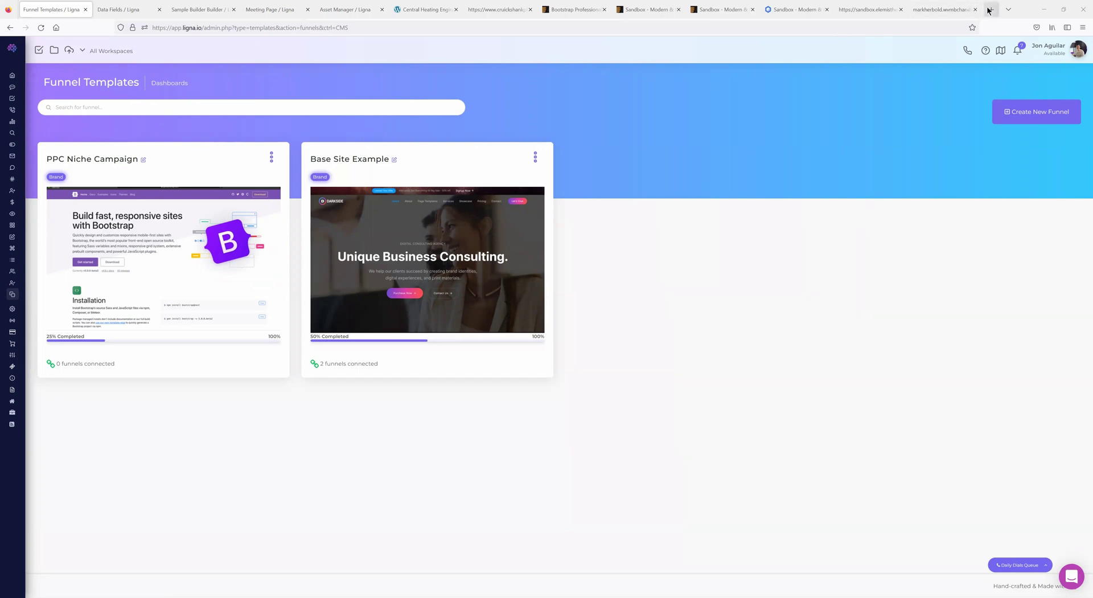
- Open the Alibi Cloud VS Austin page in a new tab and view its INDUSTRIES menu and benefits section
left_click(658, 101)
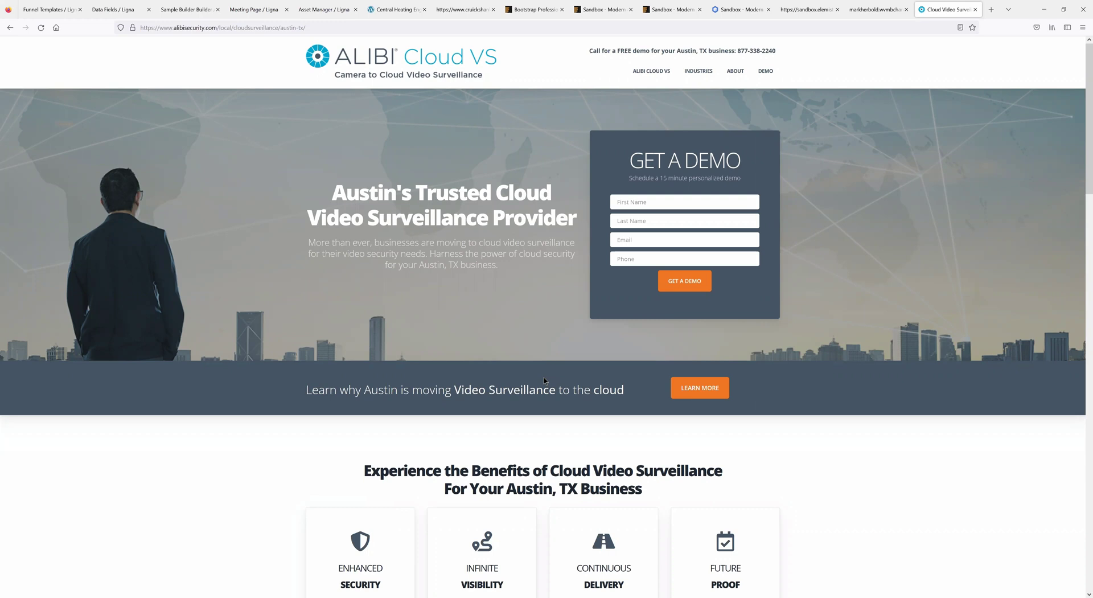
mouse_move(698, 70)
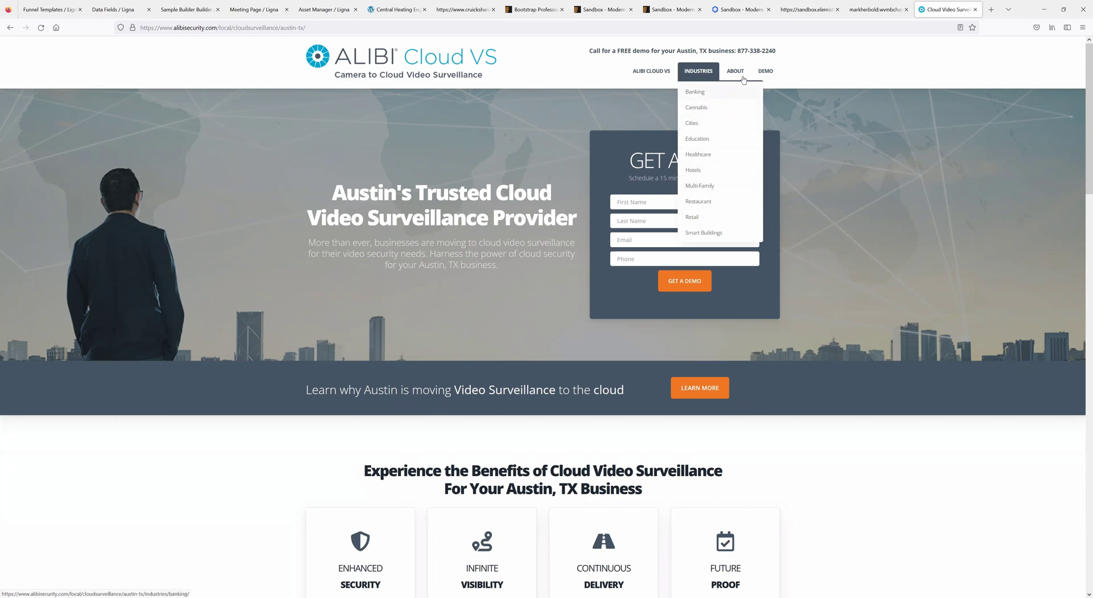
scroll(550, 268, "down", 15)
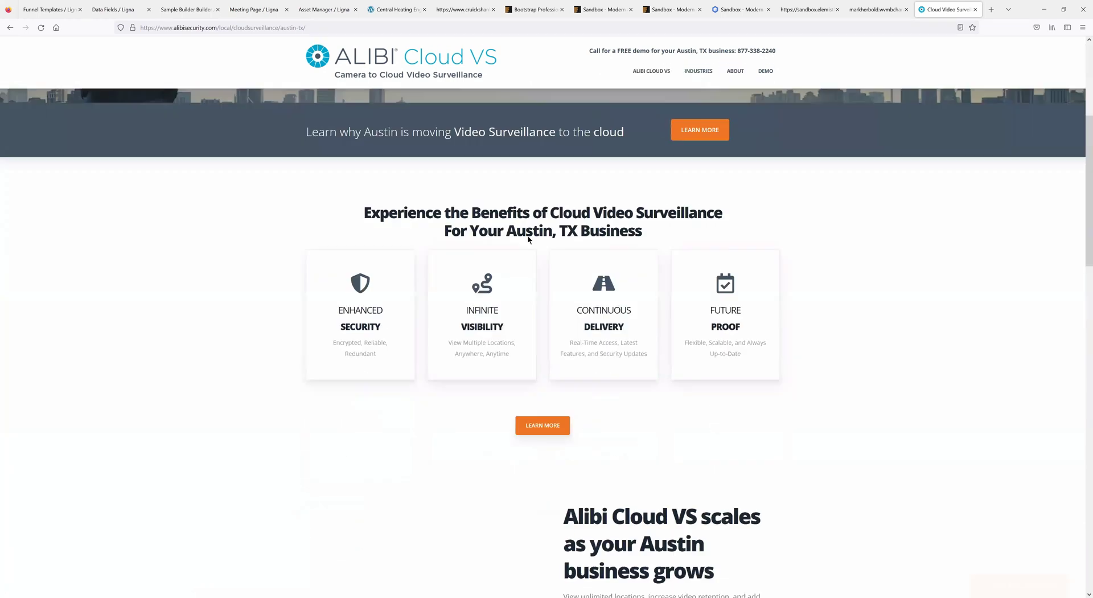
scroll(550, 268, "up", 15)
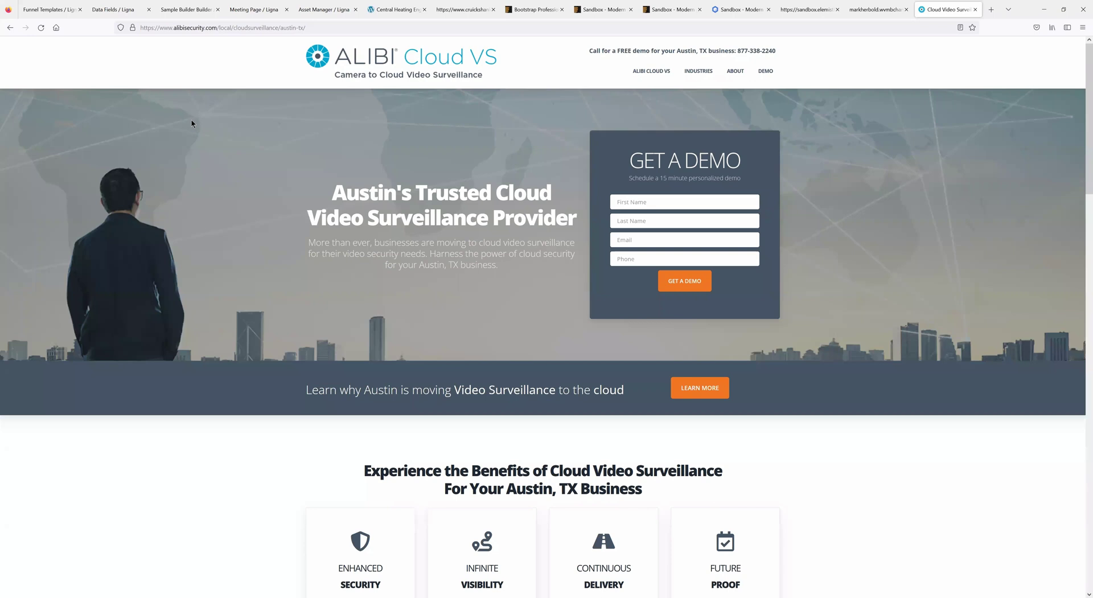
- Switch back to the Ligna Funnel Templates tab from the Alibi page
left_click(55, 16)
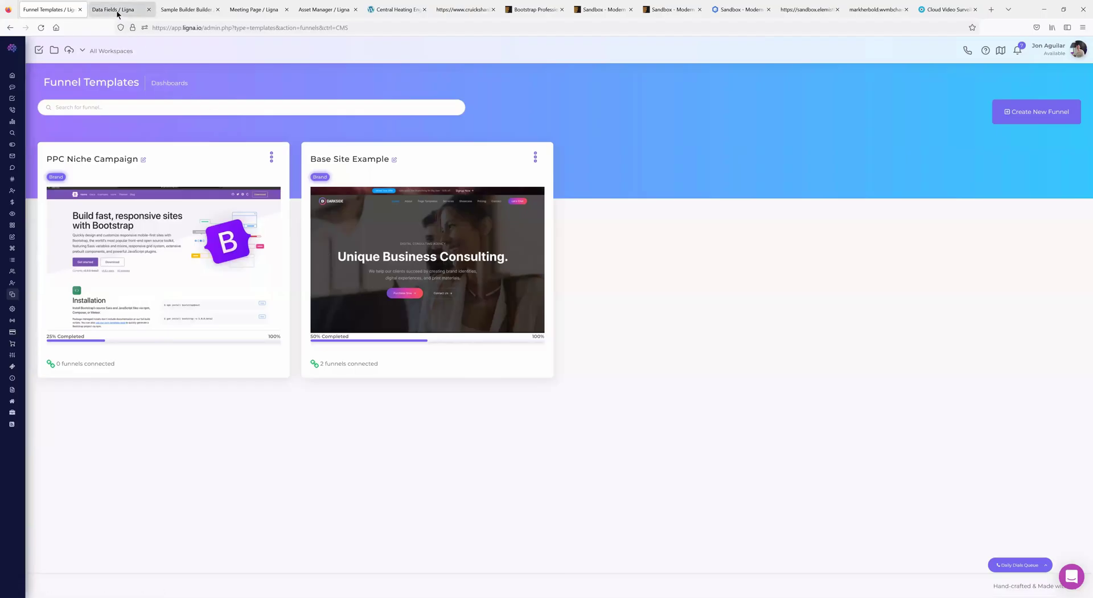